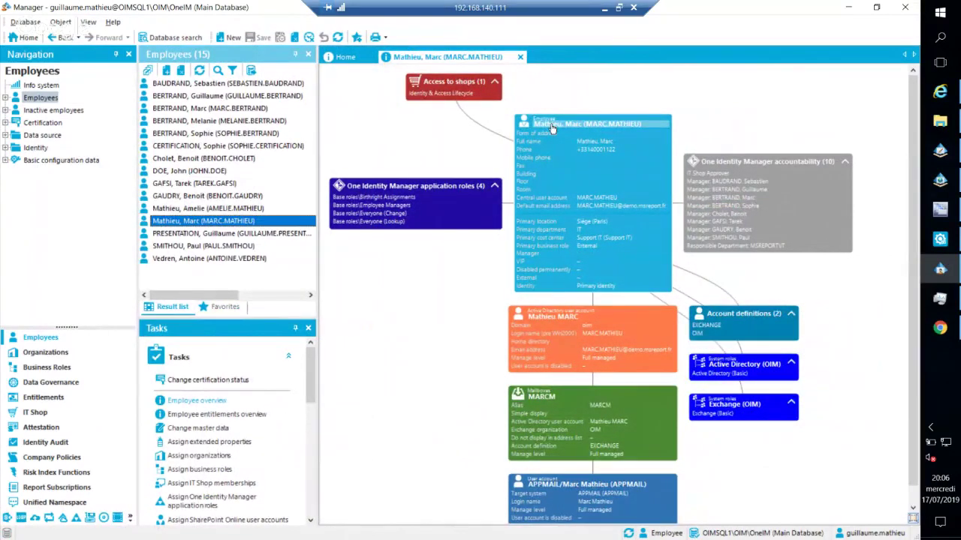
# Step: Move the employee, accountability, AD account, mailbox and APPMAIL cards apart in the overview
pyautogui.moveTo(551, 129); pyautogui.dragTo(585, 137)
pyautogui.moveTo(583, 100); pyautogui.dragTo(615, 116)
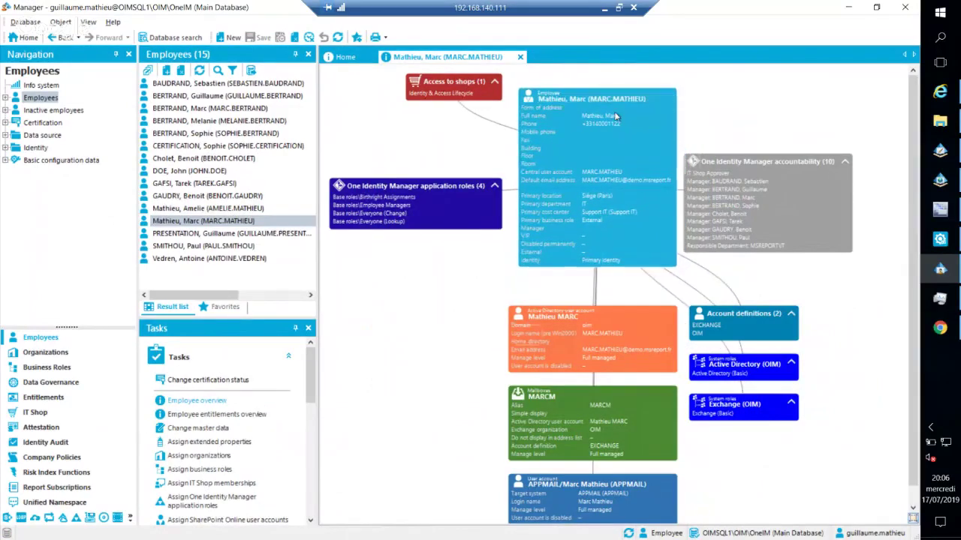
pyautogui.moveTo(743, 163); pyautogui.dragTo(756, 125)
pyautogui.moveTo(560, 316); pyautogui.dragTo(372, 305)
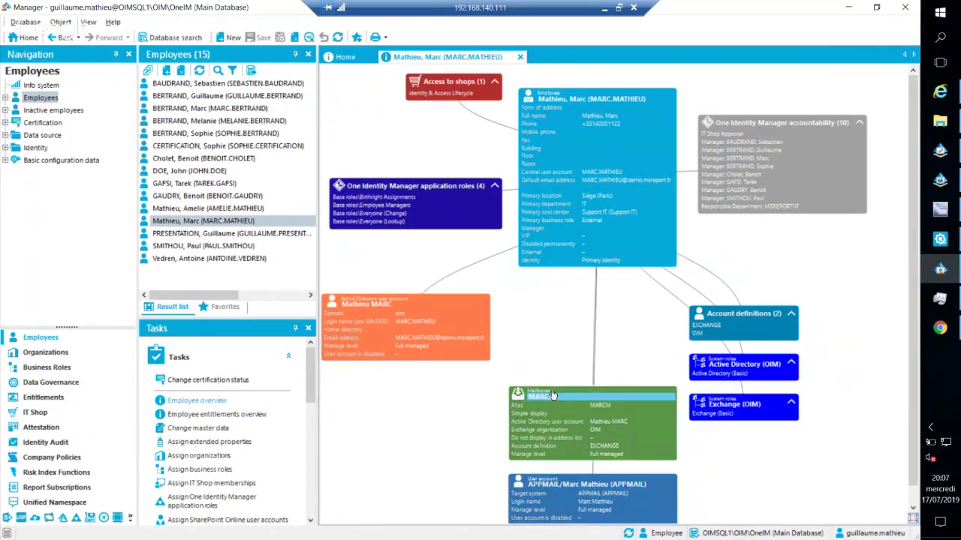
pyautogui.moveTo(551, 395); pyautogui.dragTo(558, 300)
pyautogui.moveTo(554, 485); pyautogui.dragTo(434, 412)
pyautogui.moveTo(357, 306)
pyautogui.mouseDown()
pyautogui.moveTo(368, 279)
pyautogui.moveTo(369, 301)
pyautogui.mouseUp()
pyautogui.moveTo(549, 306)
pyautogui.mouseDown()
pyautogui.moveTo(561, 300)
pyautogui.moveTo(551, 300)
pyautogui.mouseUp()
pyautogui.moveTo(472, 412); pyautogui.dragTo(535, 388)
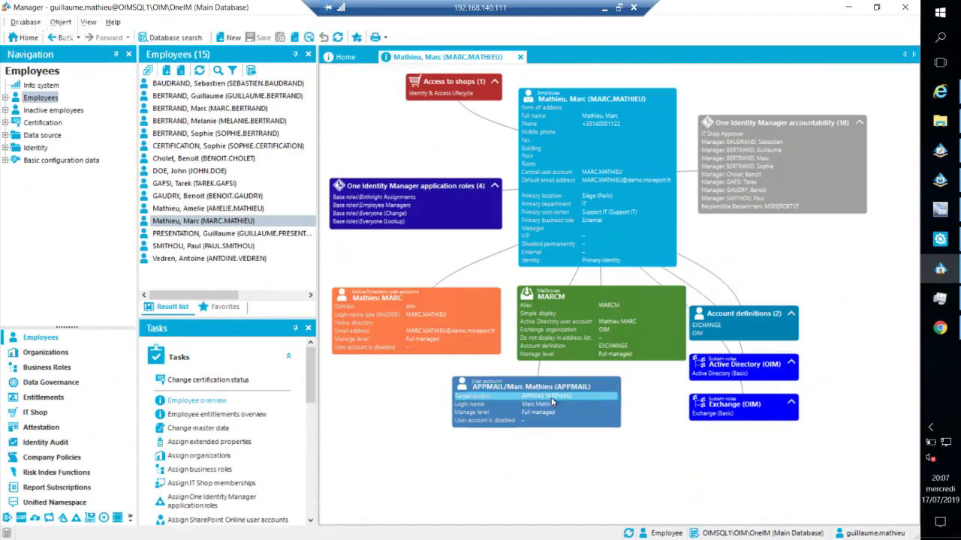
# Step: Fine-tune the APPMAIL, Account definitions, employee, mailbox and AD account card positions
pyautogui.moveTo(563, 390); pyautogui.dragTo(579, 403)
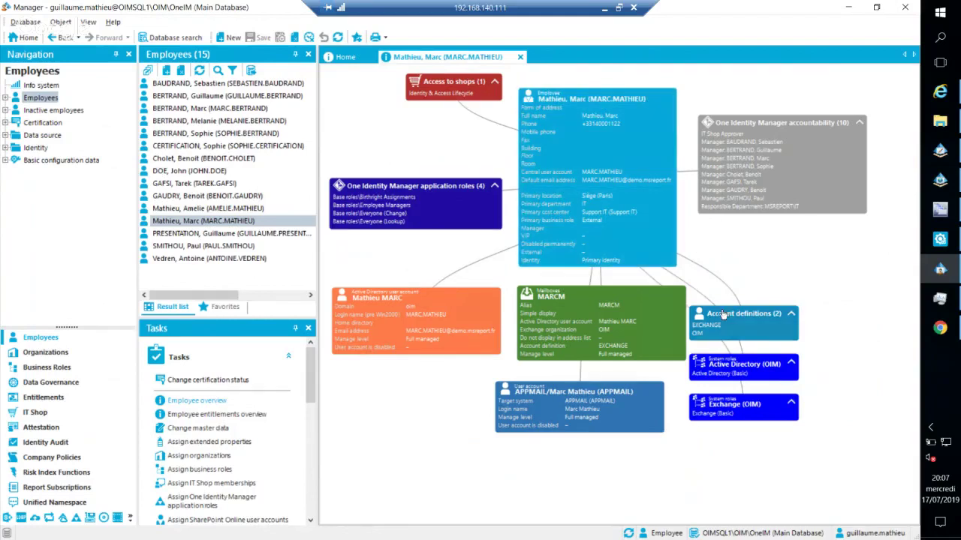
pyautogui.moveTo(725, 320); pyautogui.dragTo(741, 253)
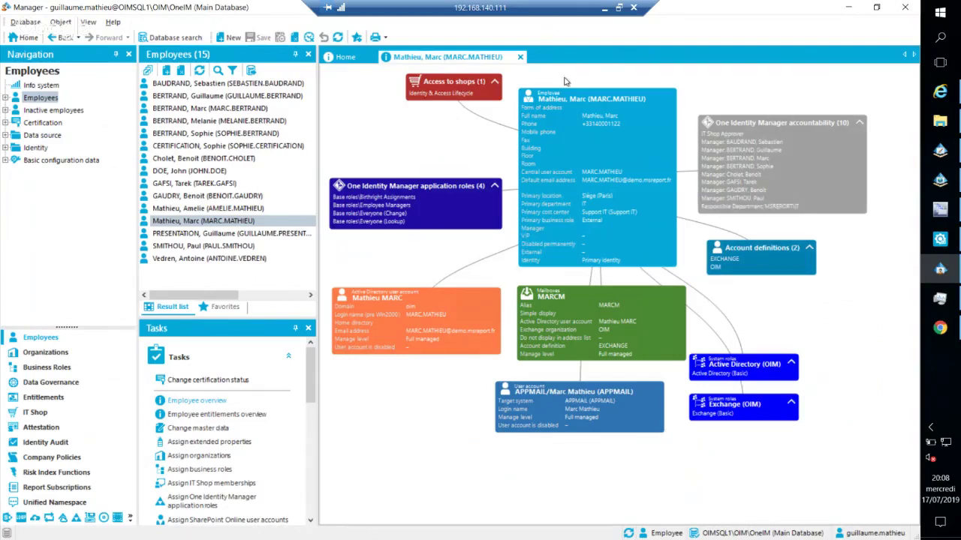
pyautogui.moveTo(566, 102); pyautogui.dragTo(573, 92)
pyautogui.moveTo(705, 268); pyautogui.dragTo(694, 261)
pyautogui.moveTo(552, 298)
pyautogui.mouseDown()
pyautogui.moveTo(585, 300)
pyautogui.moveTo(558, 302)
pyautogui.mouseUp()
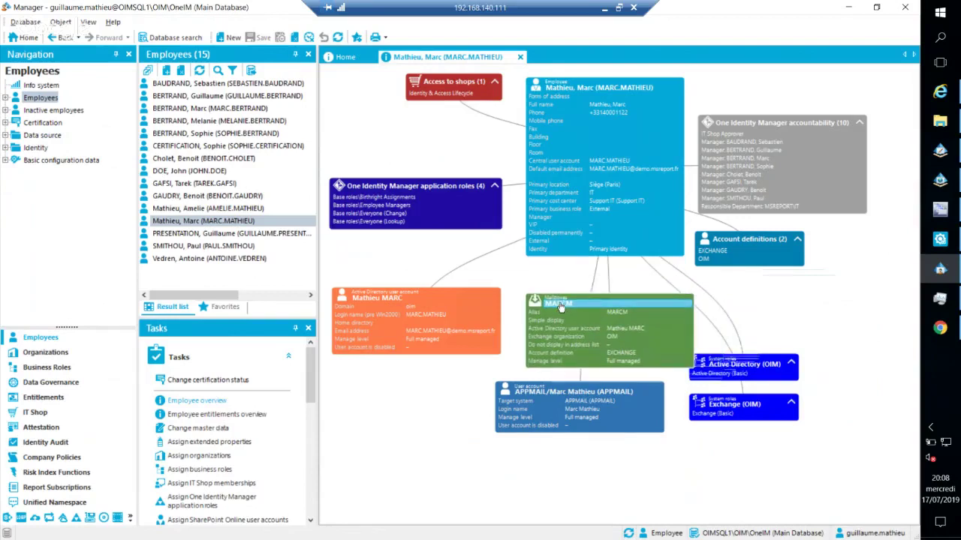
pyautogui.moveTo(583, 103); pyautogui.dragTo(575, 84)
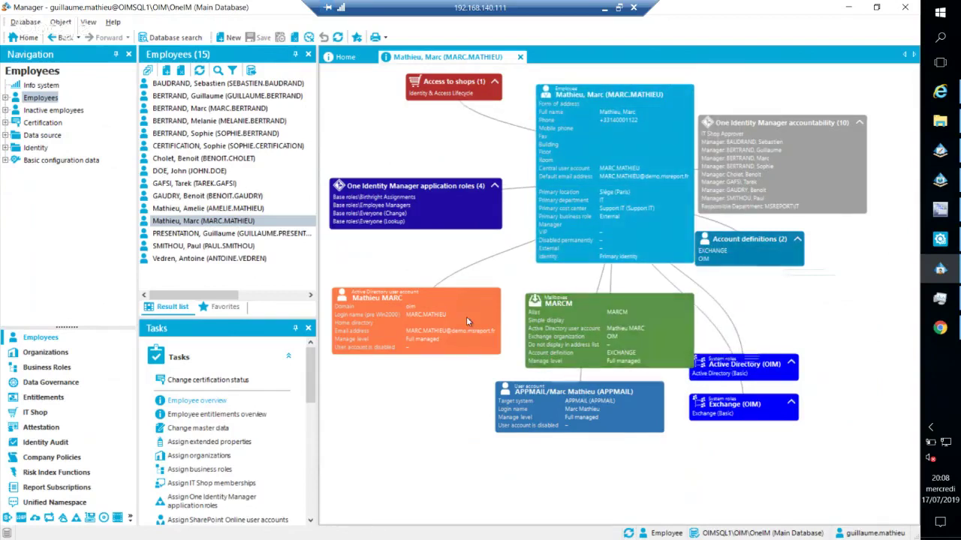
pyautogui.moveTo(358, 298)
pyautogui.mouseDown()
pyautogui.moveTo(420, 286)
pyautogui.moveTo(375, 306)
pyautogui.mouseUp()
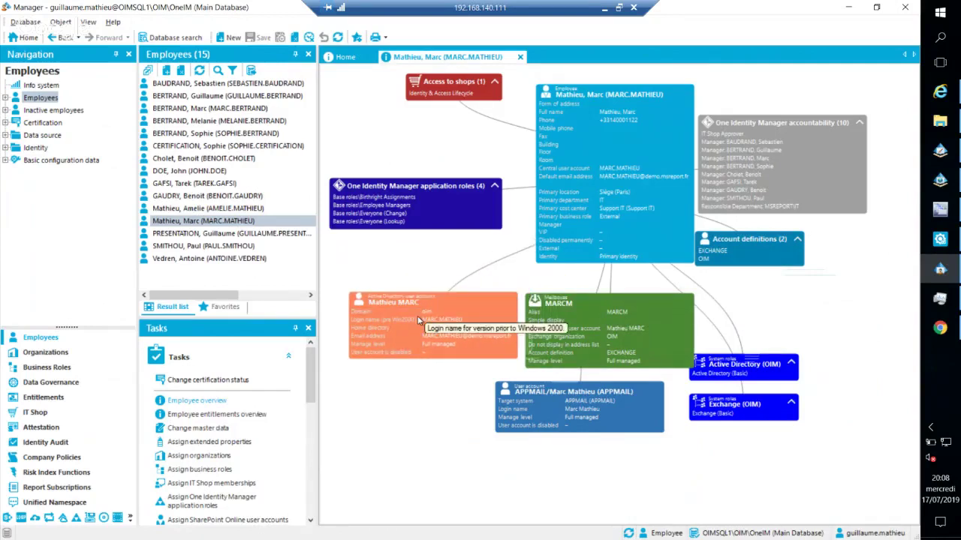
pyautogui.moveTo(751, 247); pyautogui.dragTo(771, 258)
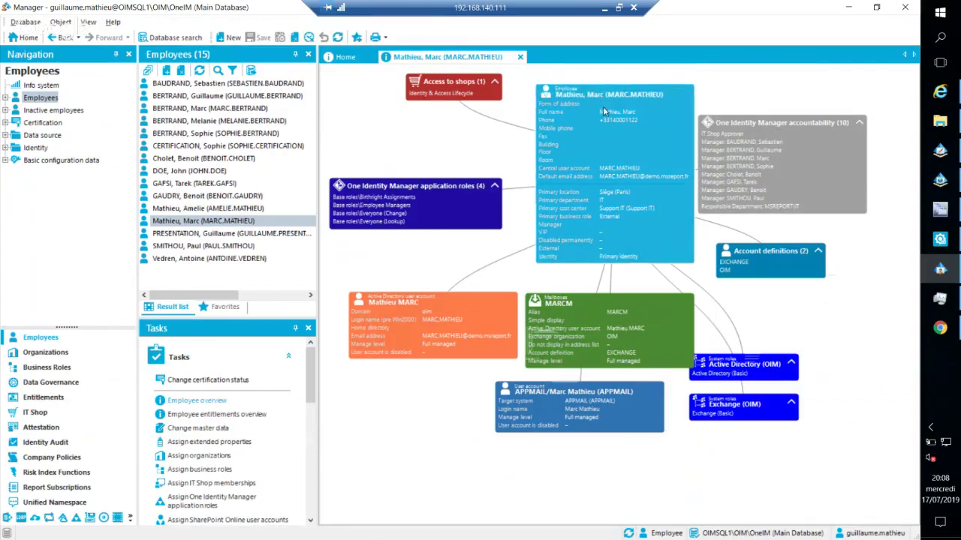
# Step: Open the second employee's overview and separate the account and mailbox cards
pyautogui.click(162, 247)
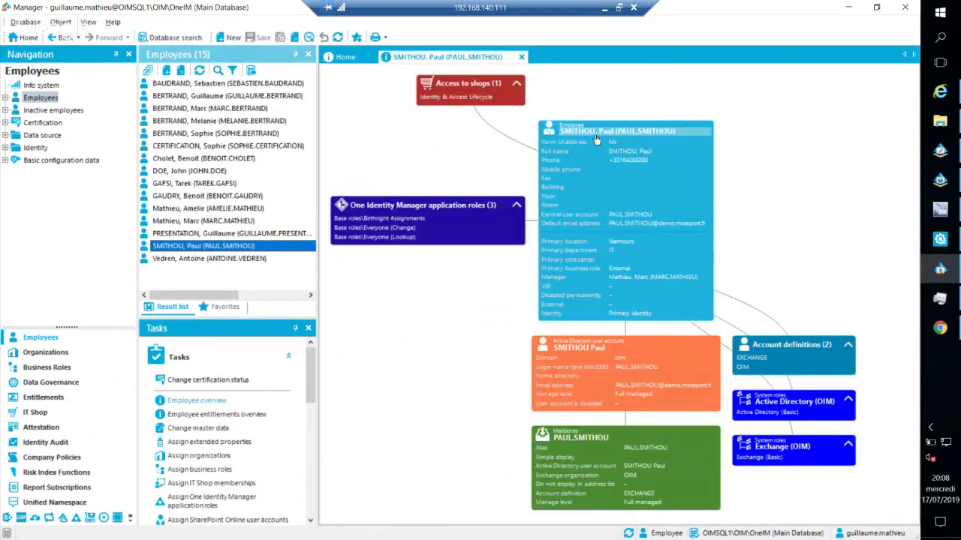
pyautogui.moveTo(622, 350); pyautogui.dragTo(480, 364)
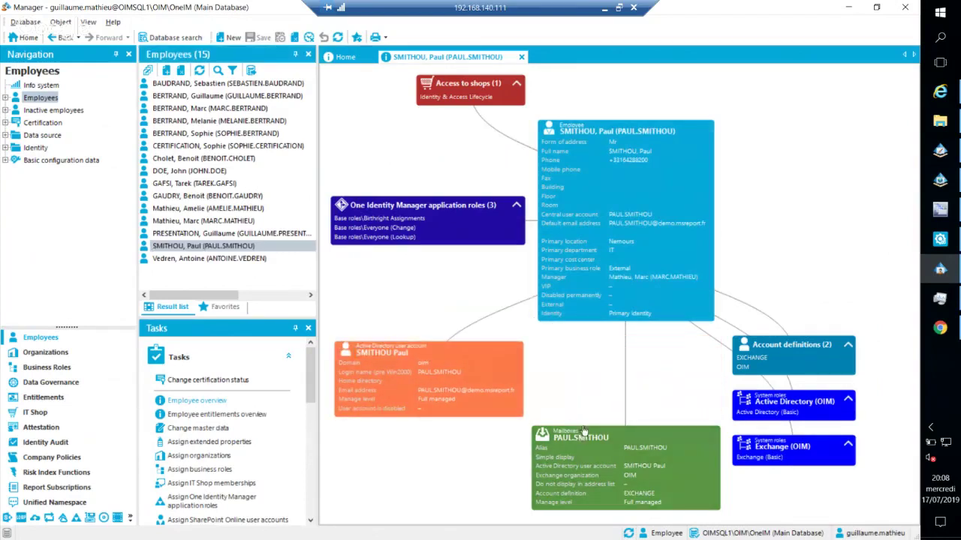
pyautogui.moveTo(582, 436); pyautogui.dragTo(583, 357)
# Step: Drop the extra letters from the employee's last name in master data and save
pyautogui.doubleClick(583, 144)
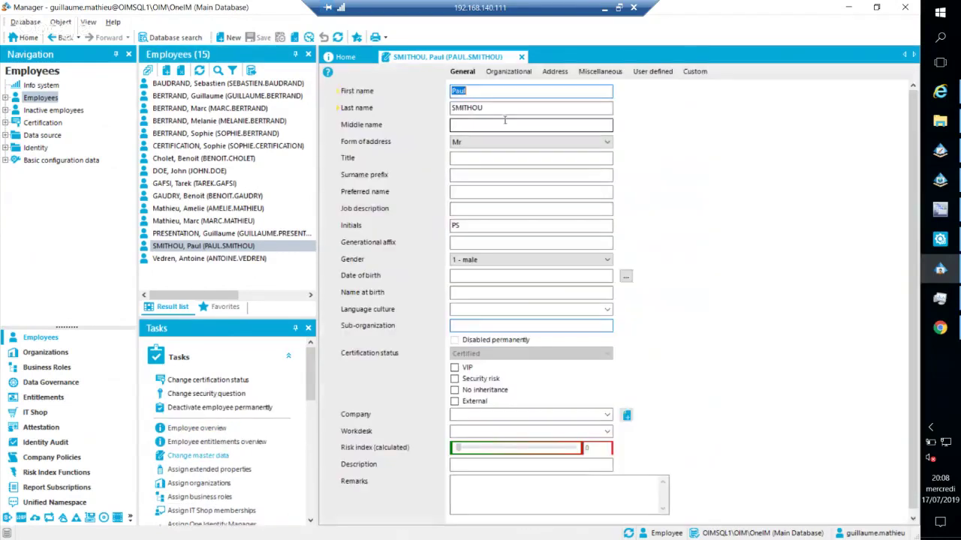
pyautogui.click(502, 108)
pyautogui.press('BackSpace')
pyautogui.press('BackSpace')
pyautogui.press('BackSpace')
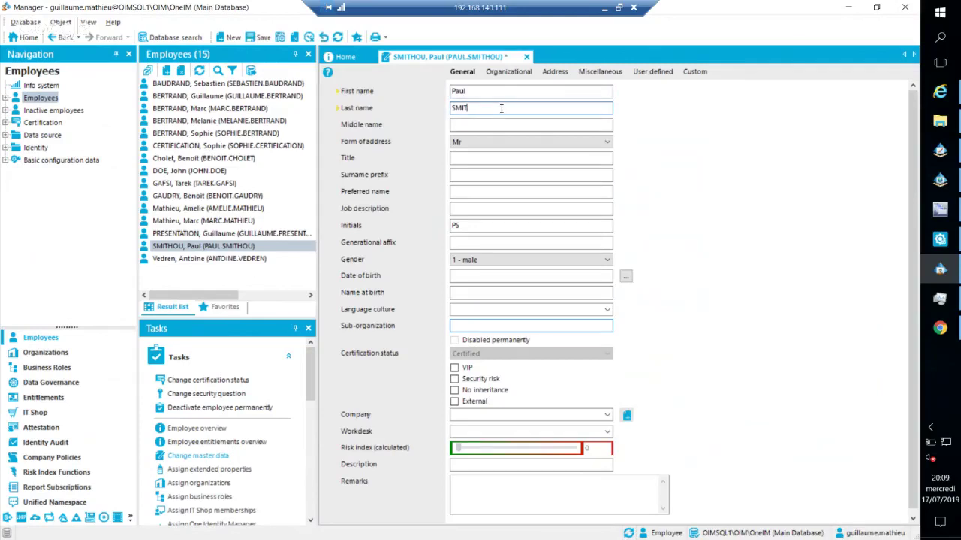
pyautogui.write('H')
pyautogui.press('Tab')
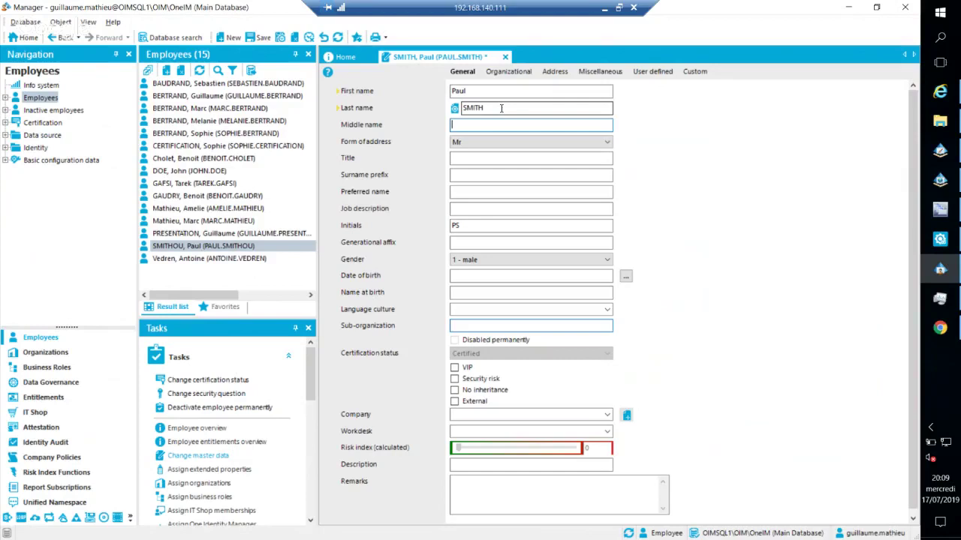
pyautogui.click(259, 40)
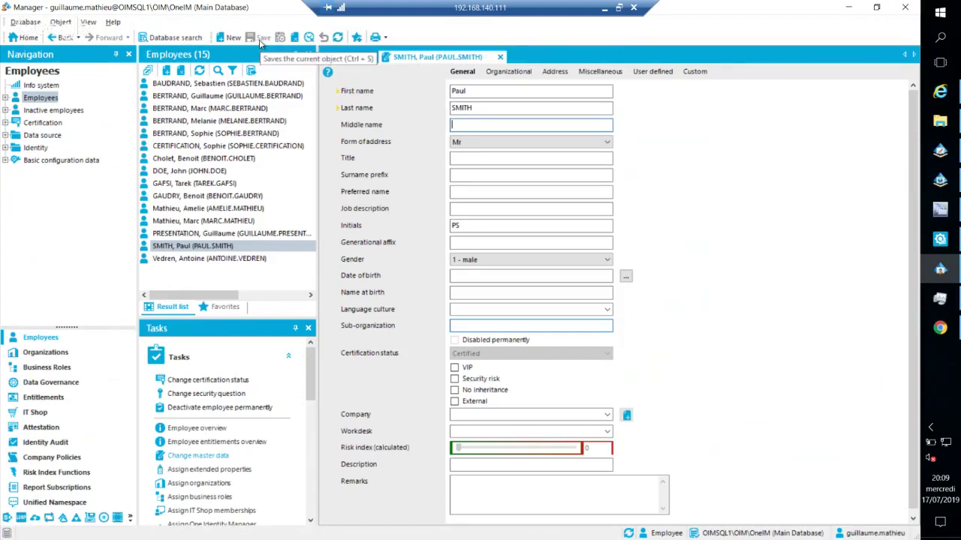
pyautogui.click(188, 247)
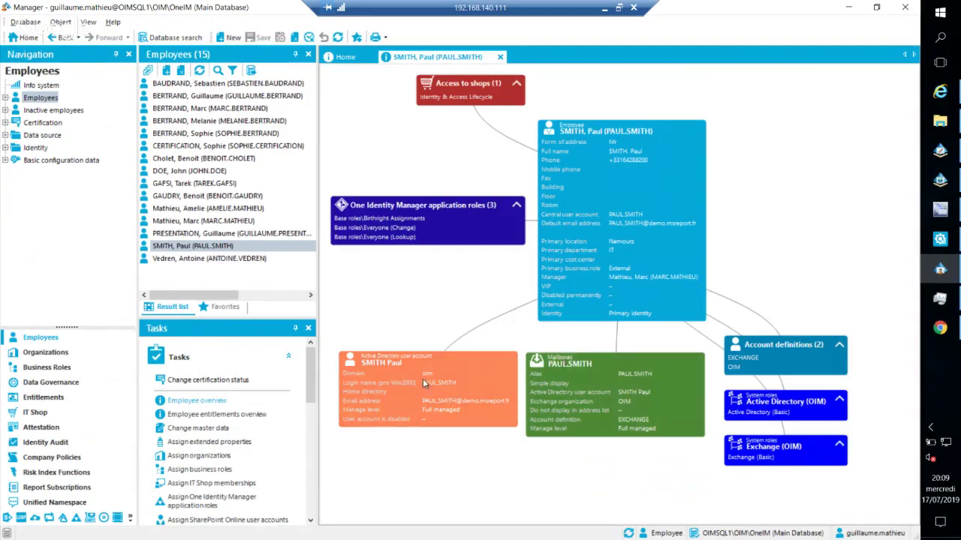
# Step: Open the employee's AD account master data with database column names shown as labels
pyautogui.click(391, 375)
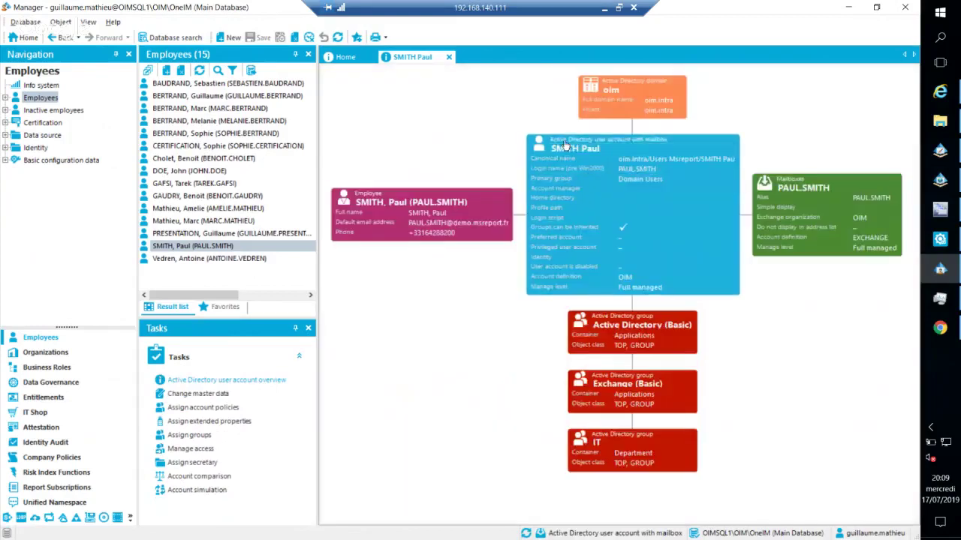
pyautogui.doubleClick(565, 147)
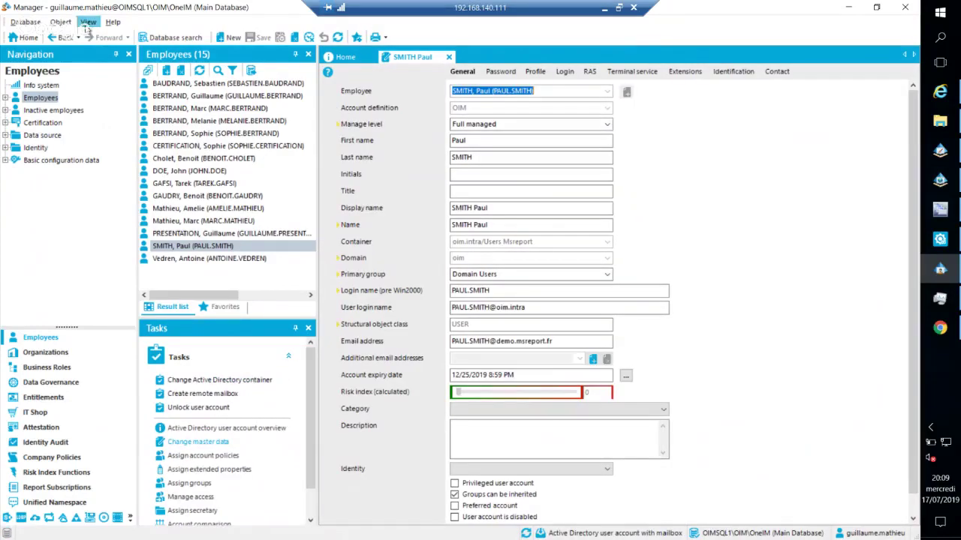
pyautogui.click(89, 22)
pyautogui.click(158, 259)
# Step: Check that GivenName, Surname, UserPrincipalName and Mail reflect the new surname
pyautogui.doubleClick(455, 140)
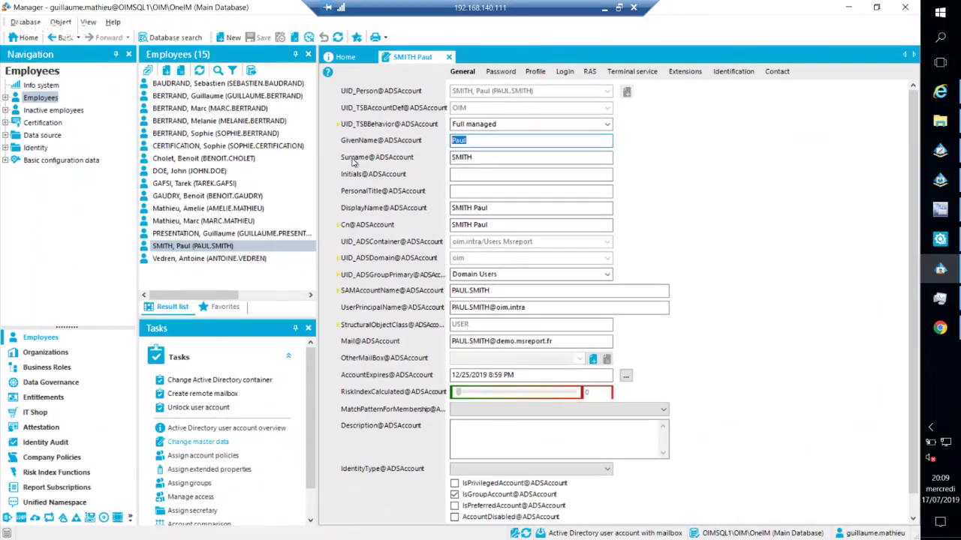
pyautogui.doubleClick(459, 157)
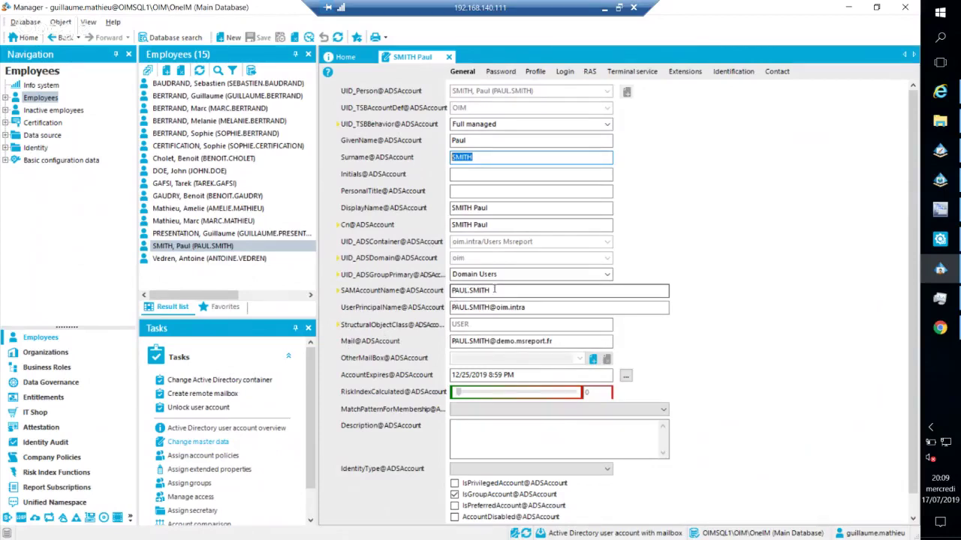
pyautogui.click(540, 305)
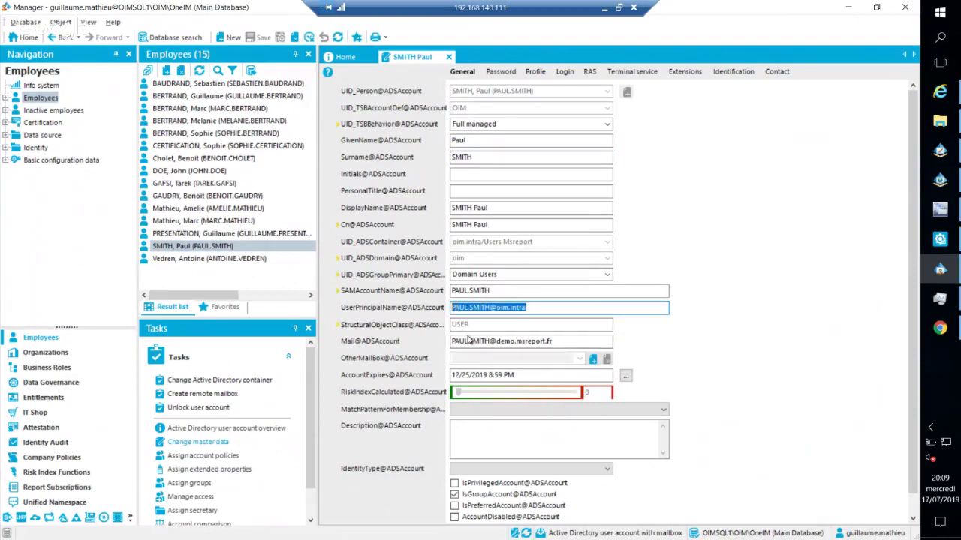
pyautogui.click(564, 342)
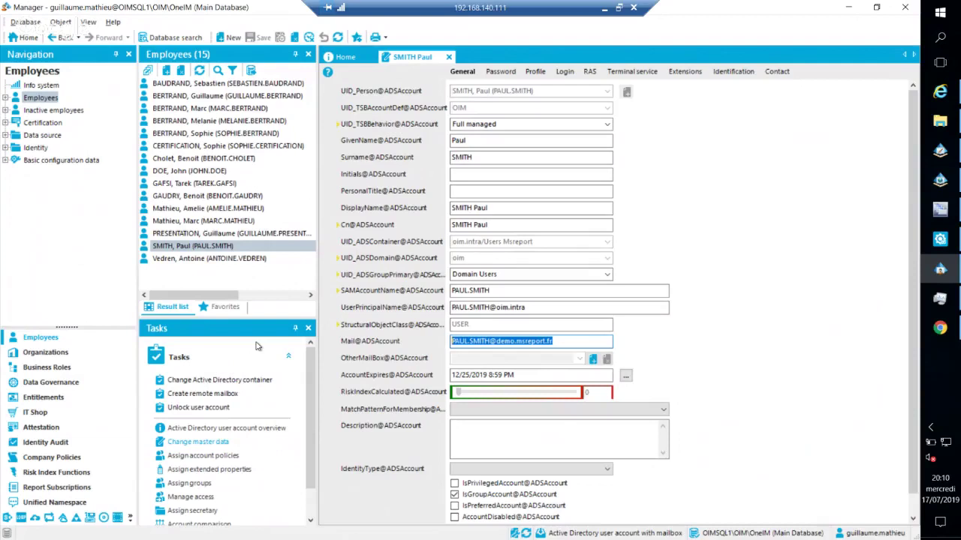
pyautogui.click(201, 252)
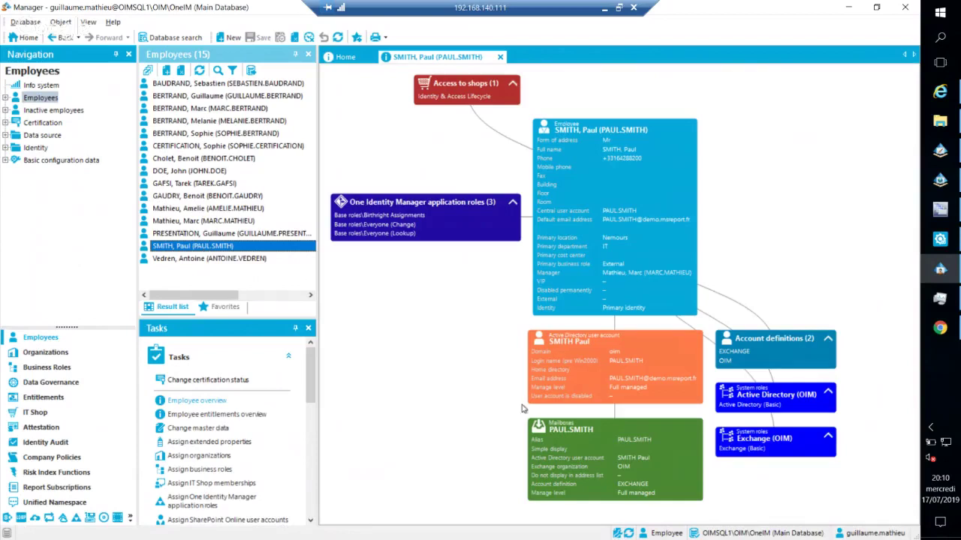
# Step: Review the AD account's master data, then the employee's Exchange mailbox master data
pyautogui.doubleClick(568, 345)
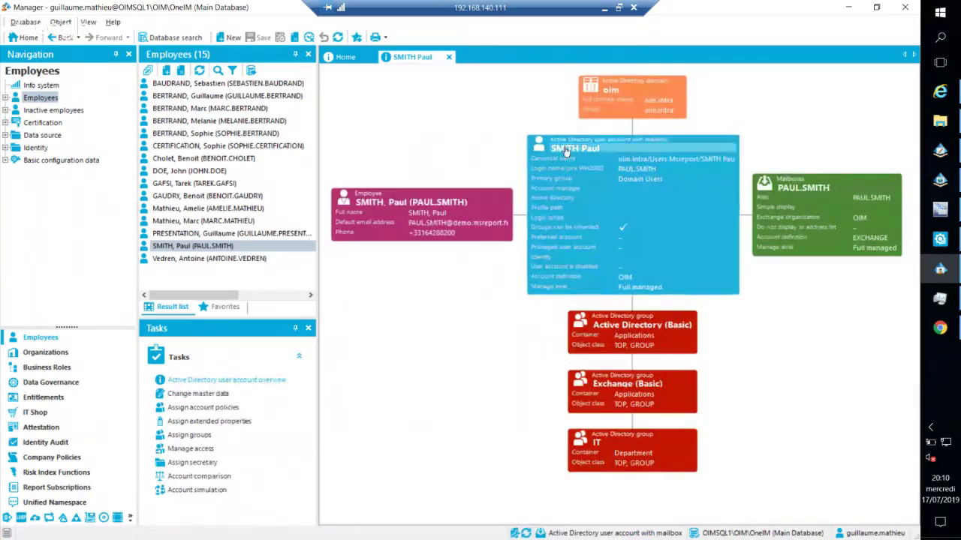
pyautogui.doubleClick(564, 151)
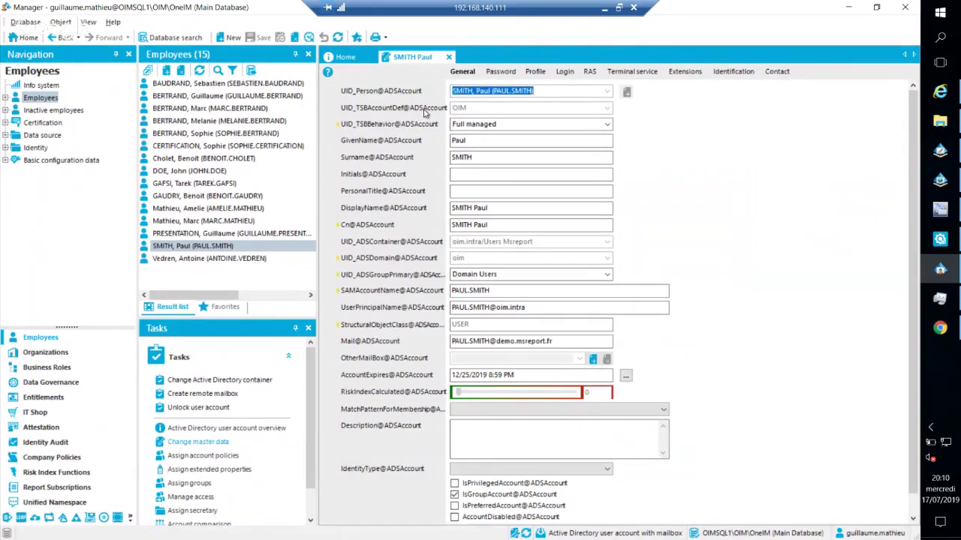
pyautogui.click(225, 247)
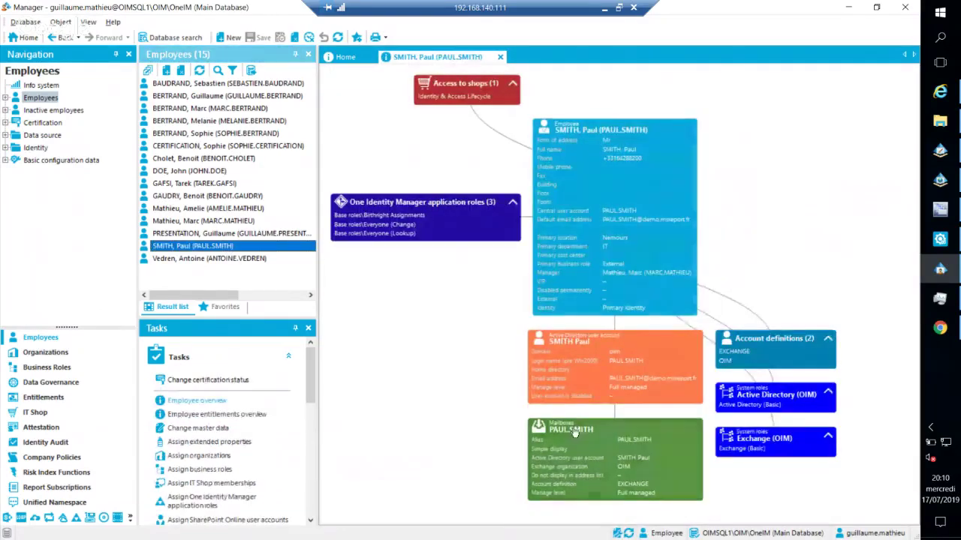
pyautogui.click(575, 431)
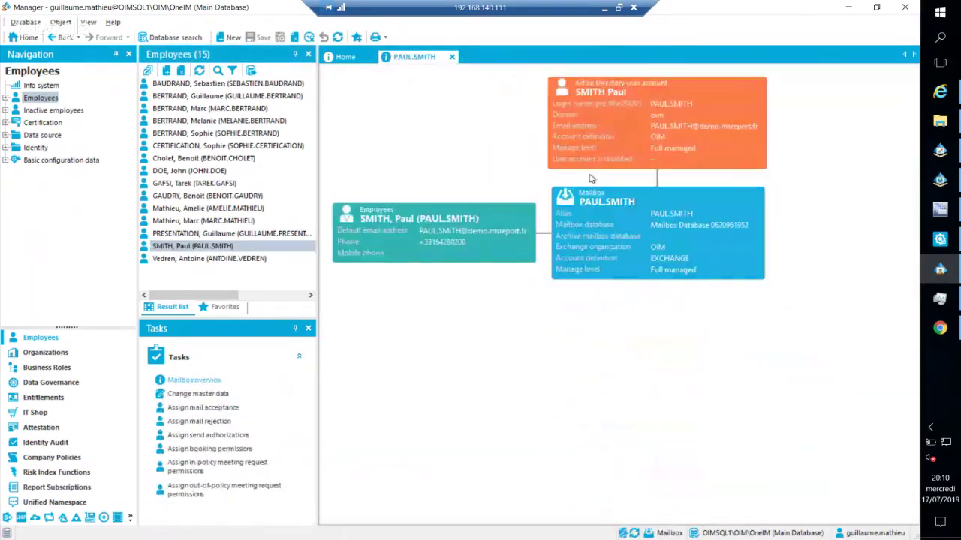
pyautogui.click(597, 200)
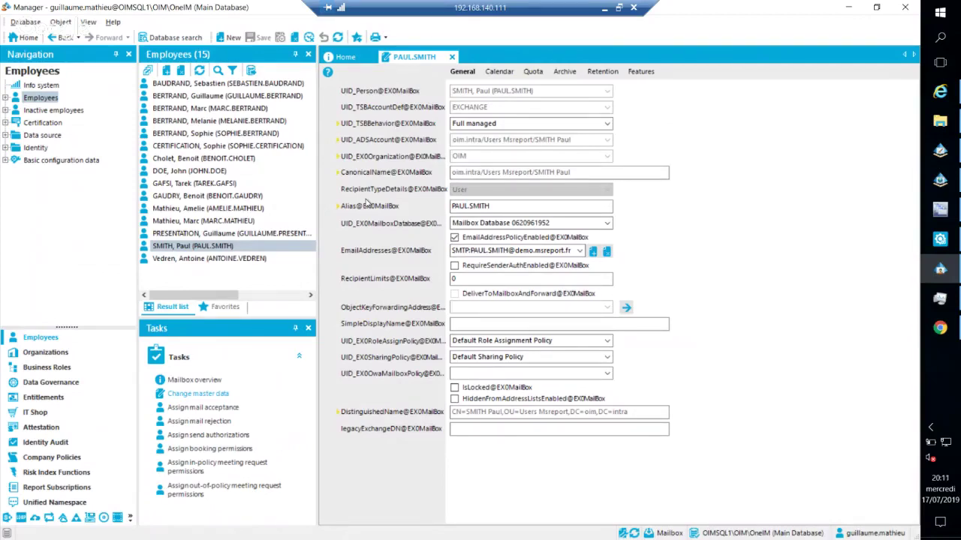
pyautogui.click(942, 13)
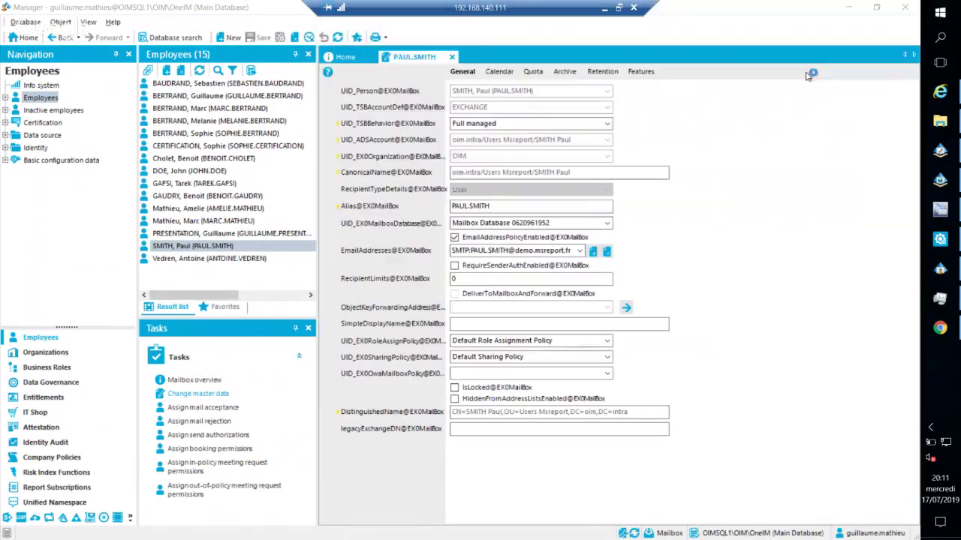
# Step: Launch the Object Browser and connect to the main database with the account password
pyautogui.click(808, 76)
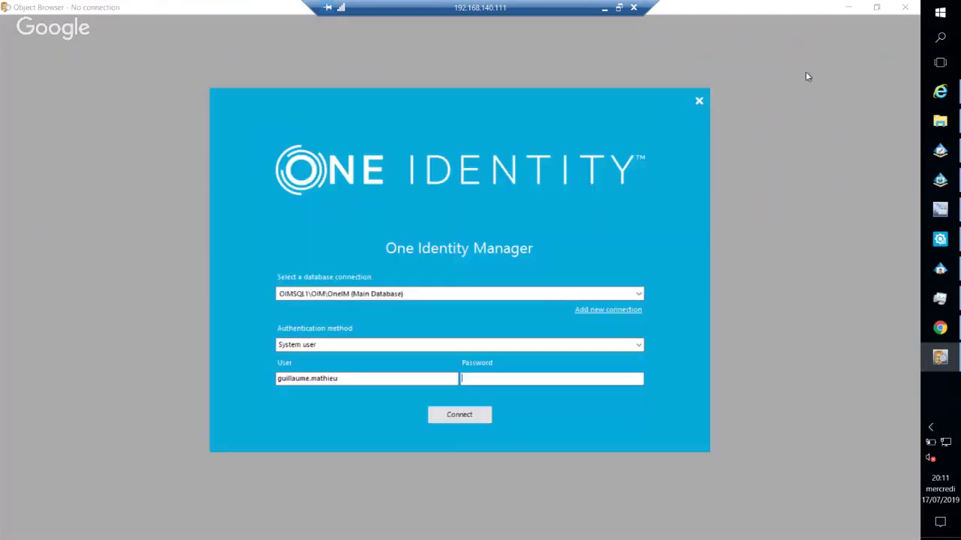
pyautogui.write('••••••••••••')
pyautogui.press('Return')
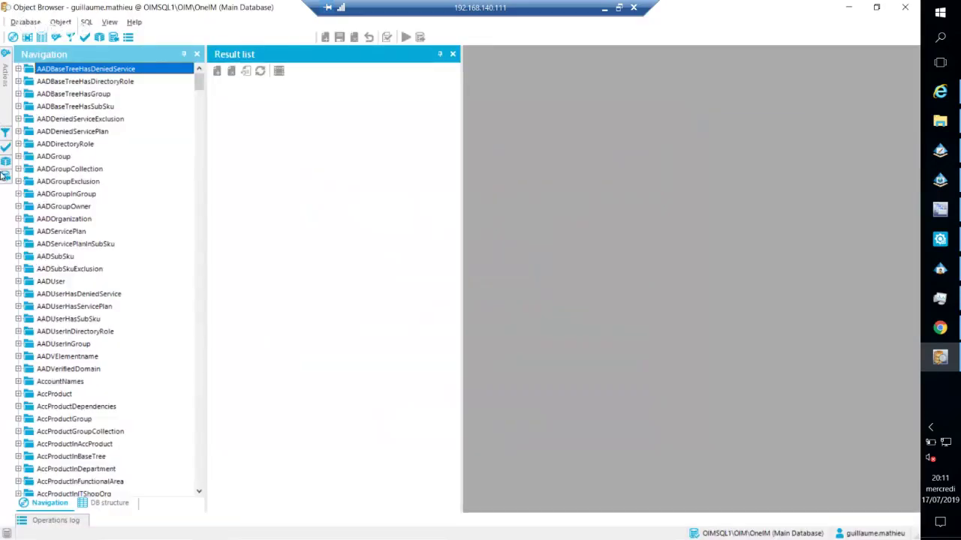
pyautogui.scroll(-20, 62, 317)
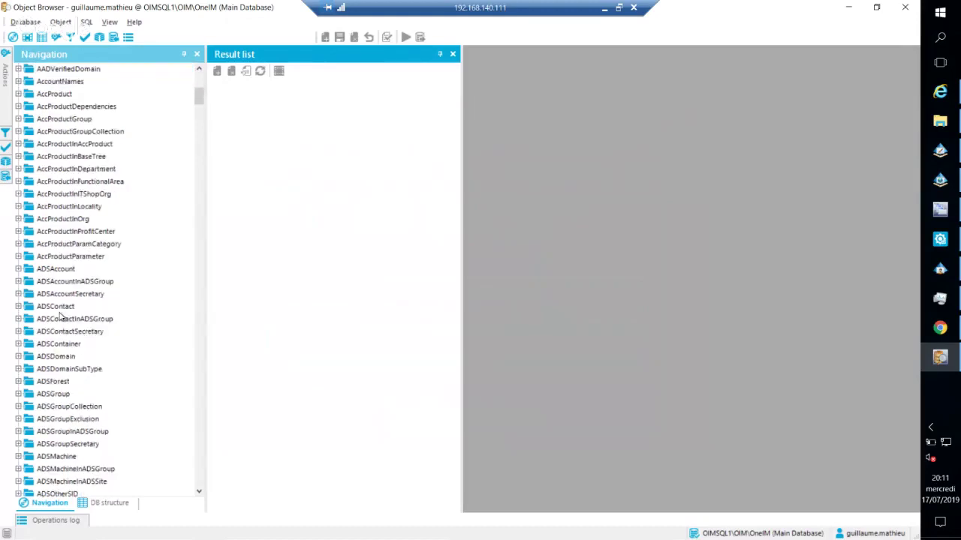
pyautogui.scroll(18, 61, 317)
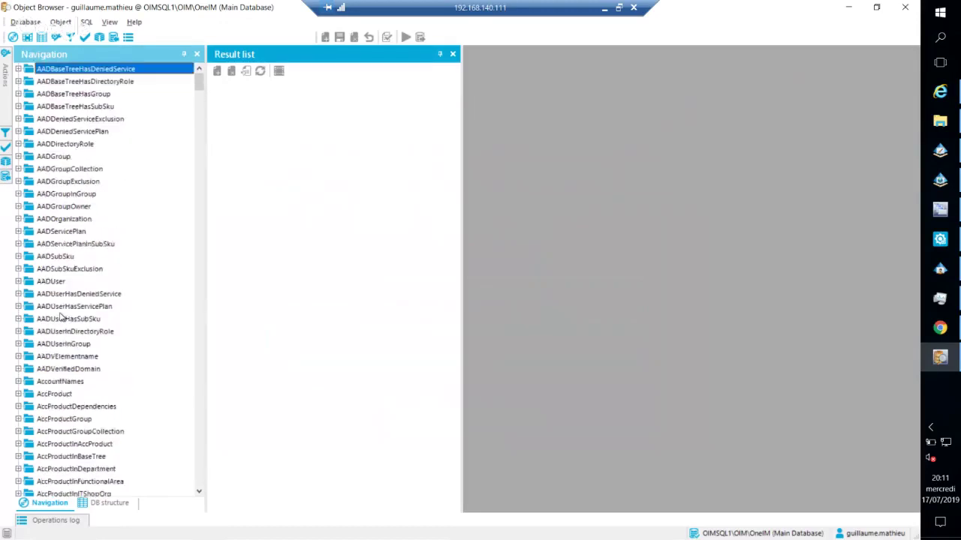
pyautogui.scroll(2, 66, 337)
pyautogui.scroll(-20, 66, 300)
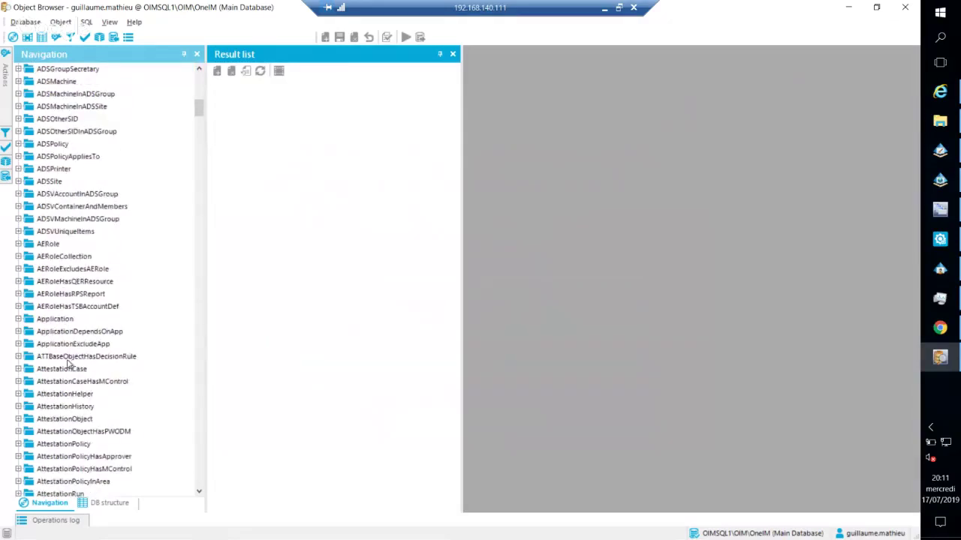
# Step: Browse the AERoleCollection, ADSAccount and ADSAccountInADSGroup tables, checking the UID_ADSAccount description
pyautogui.click(47, 257)
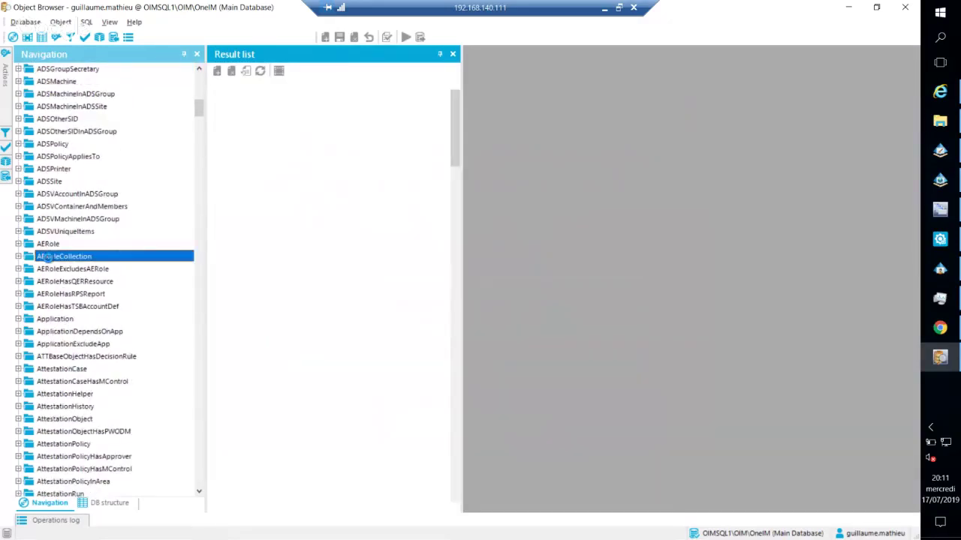
pyautogui.scroll(15, 48, 259)
pyautogui.scroll(-2, 97, 472)
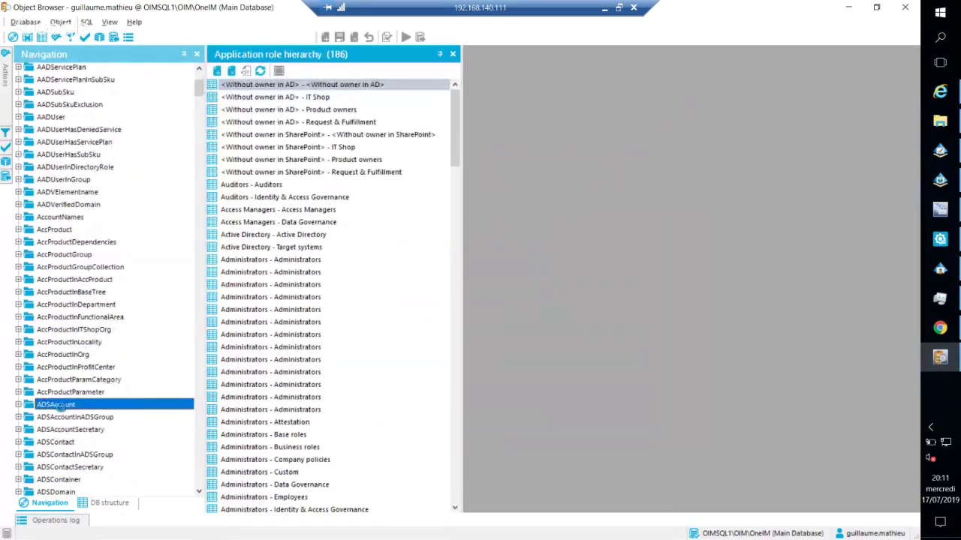
pyautogui.doubleClick(58, 405)
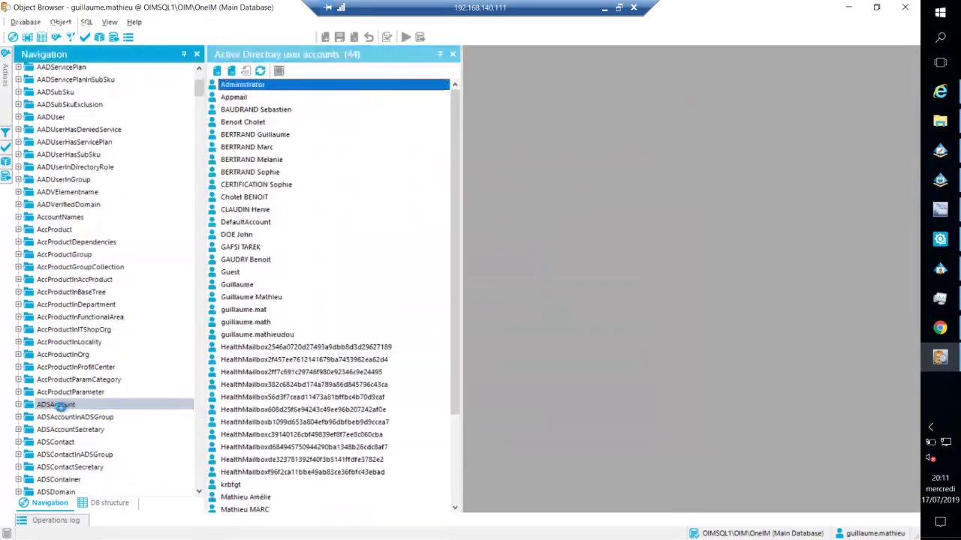
pyautogui.click(18, 405)
pyautogui.scroll(-2, 57, 413)
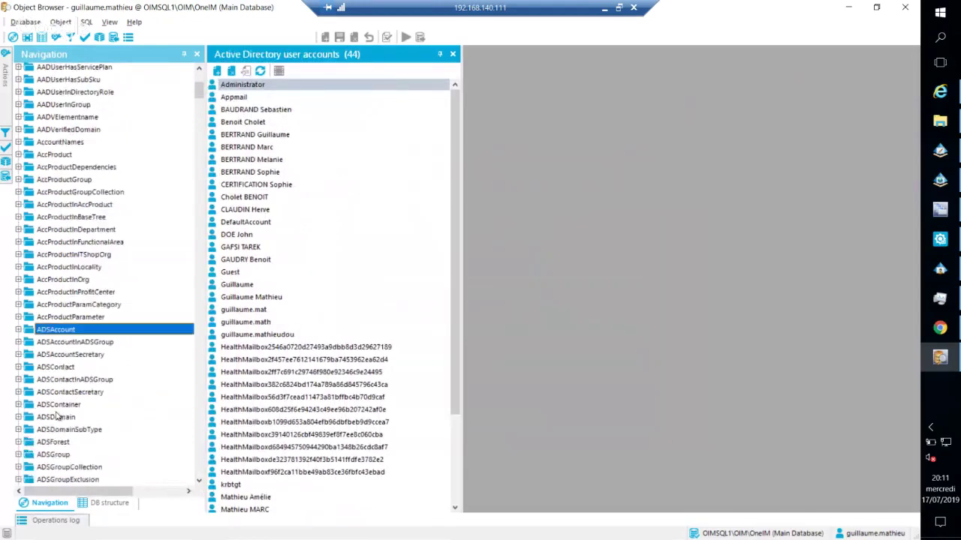
pyautogui.doubleClick(60, 343)
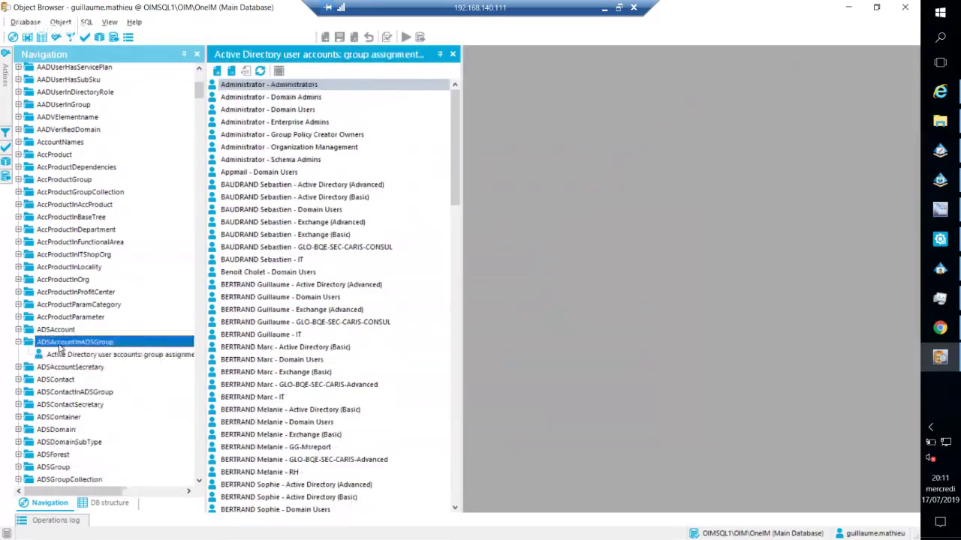
pyautogui.click(273, 109)
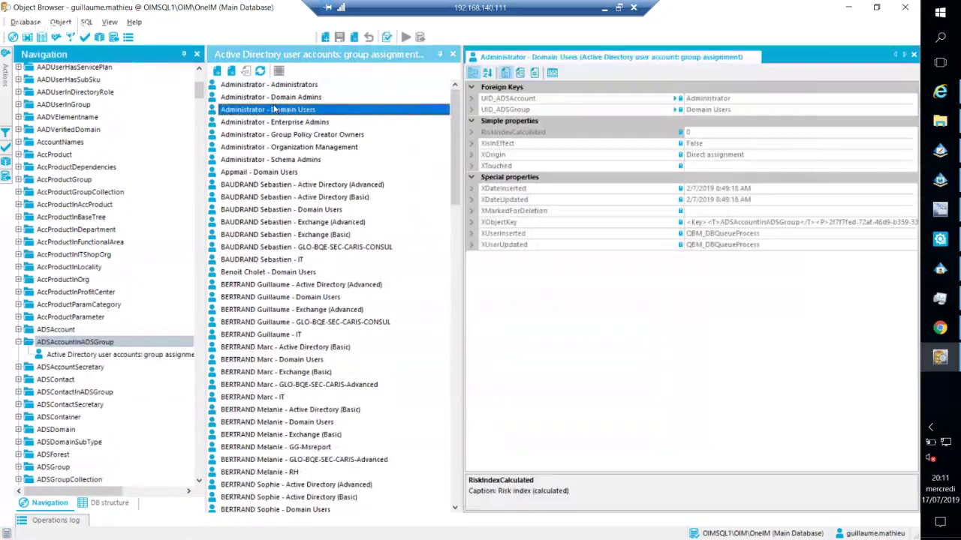
pyautogui.click(719, 100)
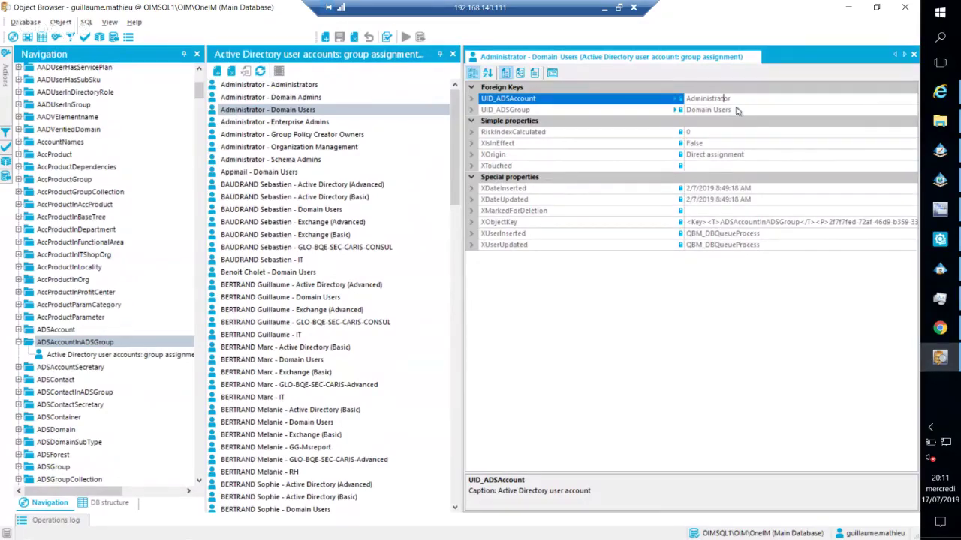
# Step: View the AD contacts, domains, forests, containers and group secretary assignment tables
pyautogui.click(46, 382)
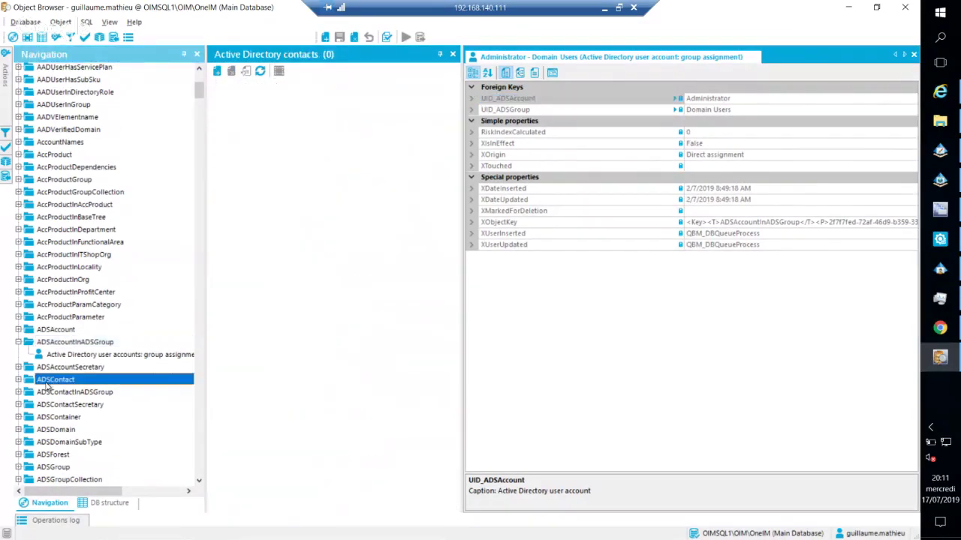
pyautogui.doubleClick(51, 433)
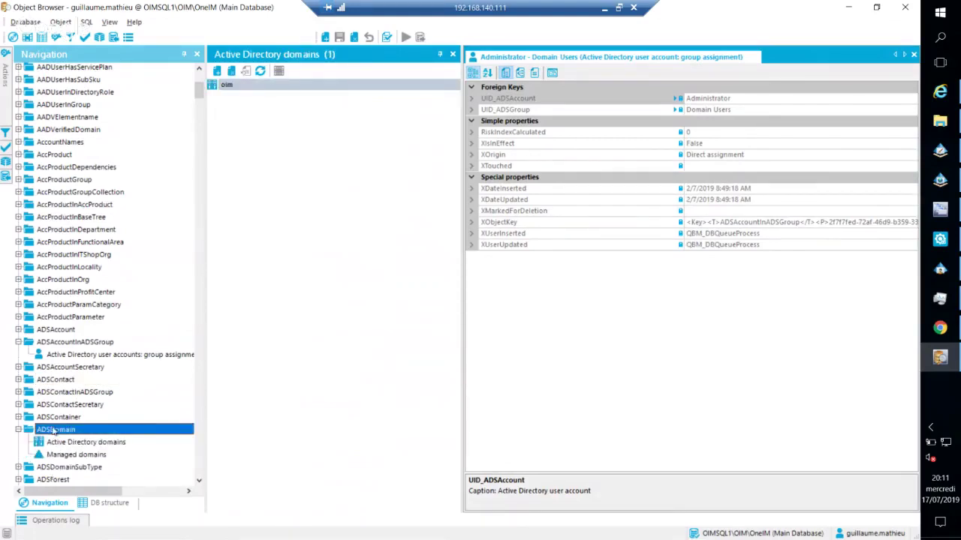
pyautogui.scroll(-2, 71, 422)
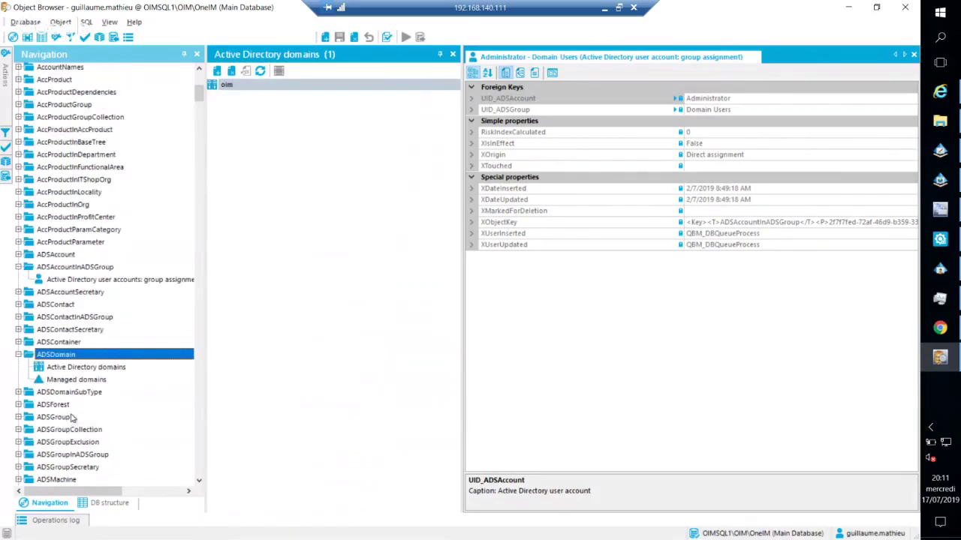
pyautogui.click(59, 405)
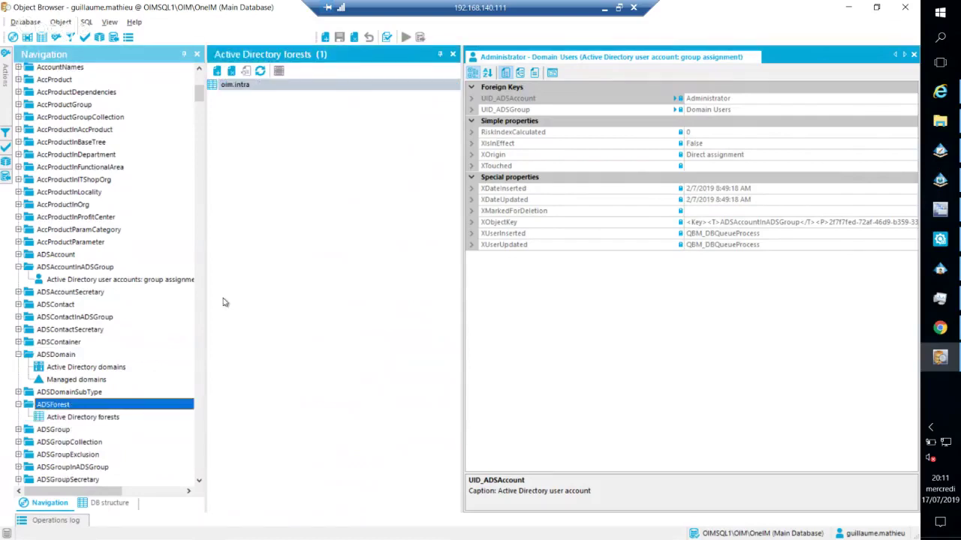
pyautogui.click(51, 346)
pyautogui.click(51, 349)
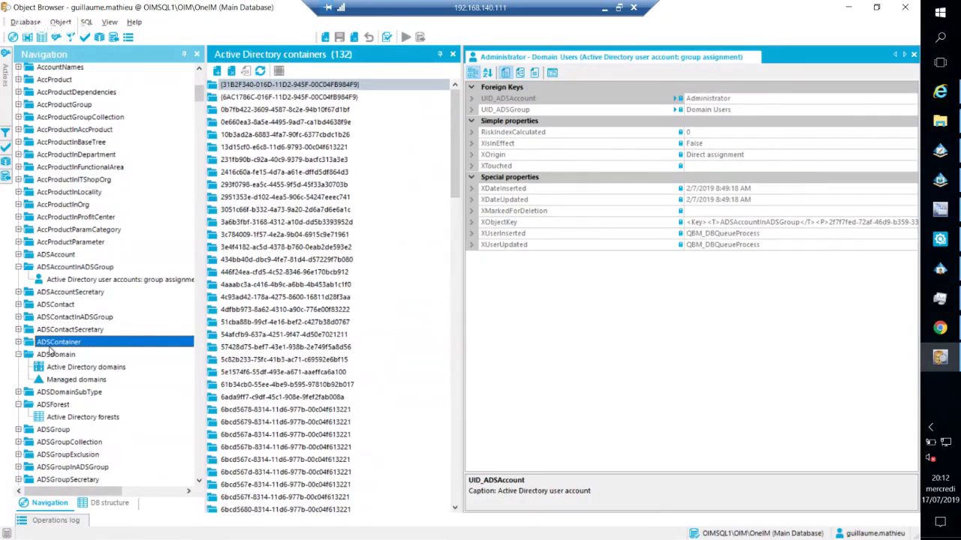
pyautogui.click(18, 267)
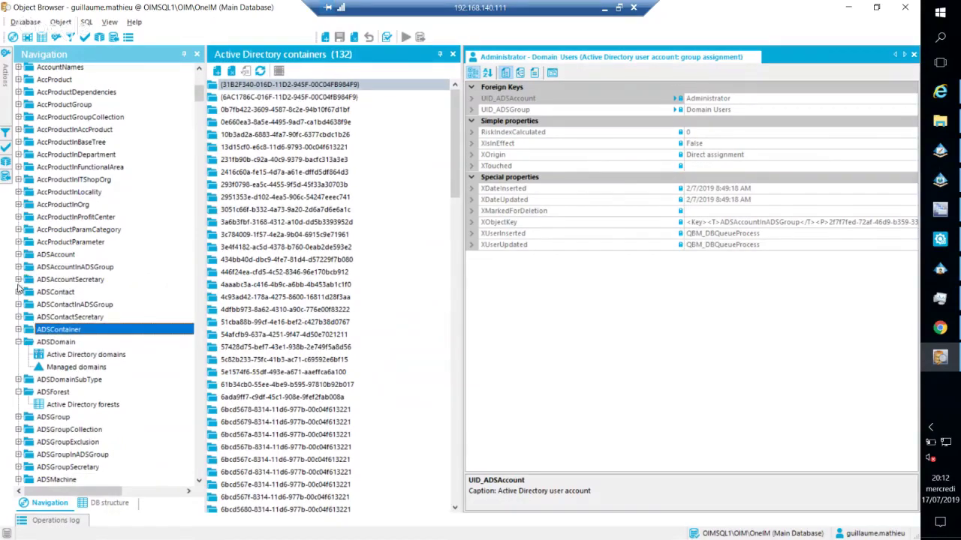
pyautogui.click(18, 342)
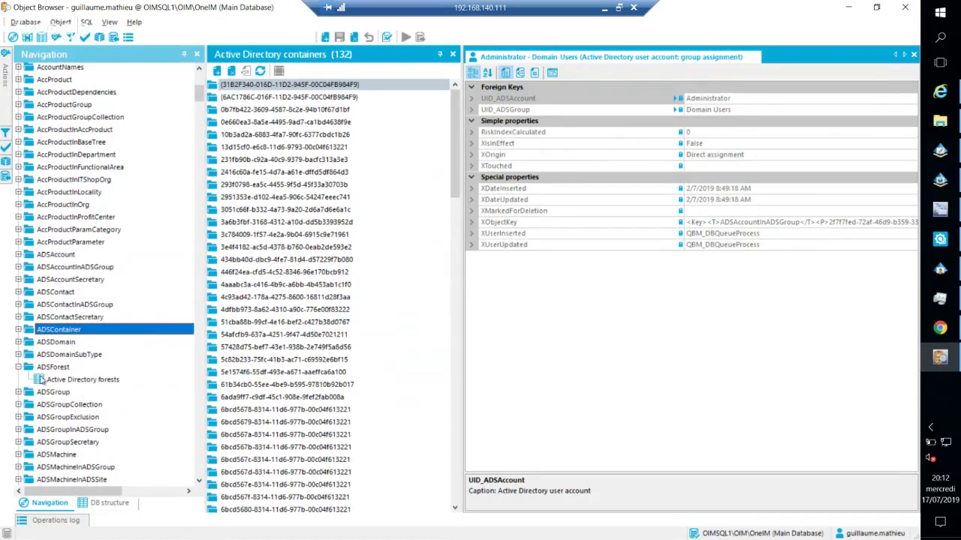
pyautogui.click(67, 442)
# Step: Jump to tables starting with 'ex', view mail-enabled distribution groups, and minimize the Object Browser
pyautogui.write('ex')
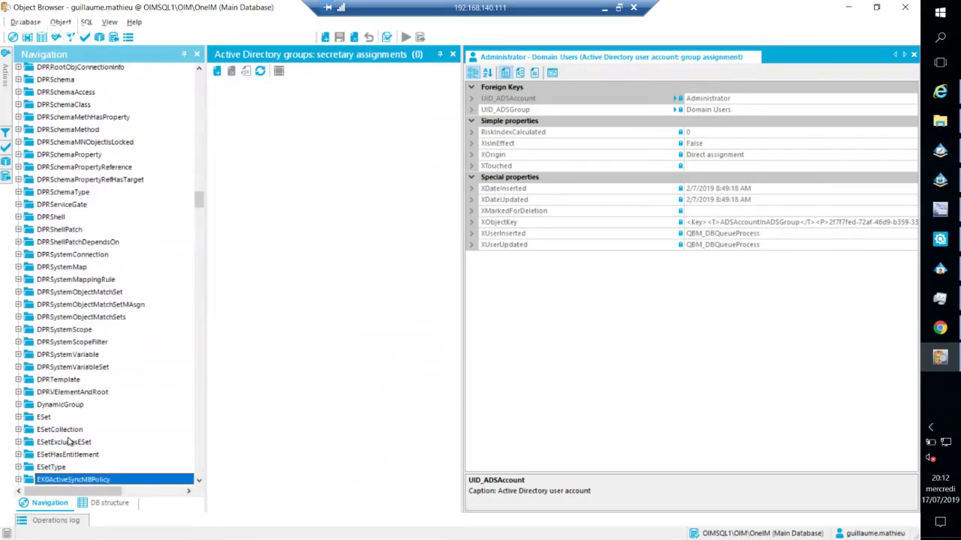
pyautogui.scroll(-4, 67, 443)
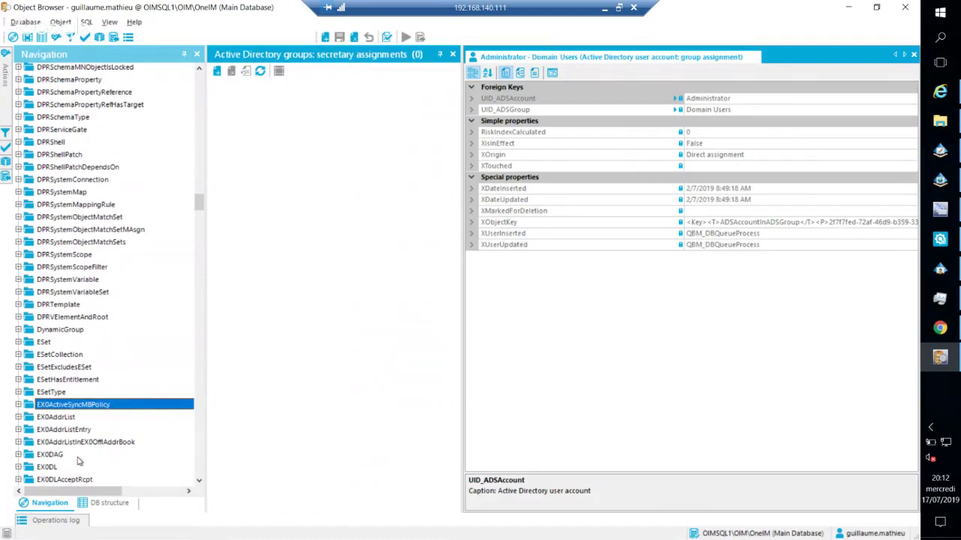
pyautogui.scroll(-2, 68, 477)
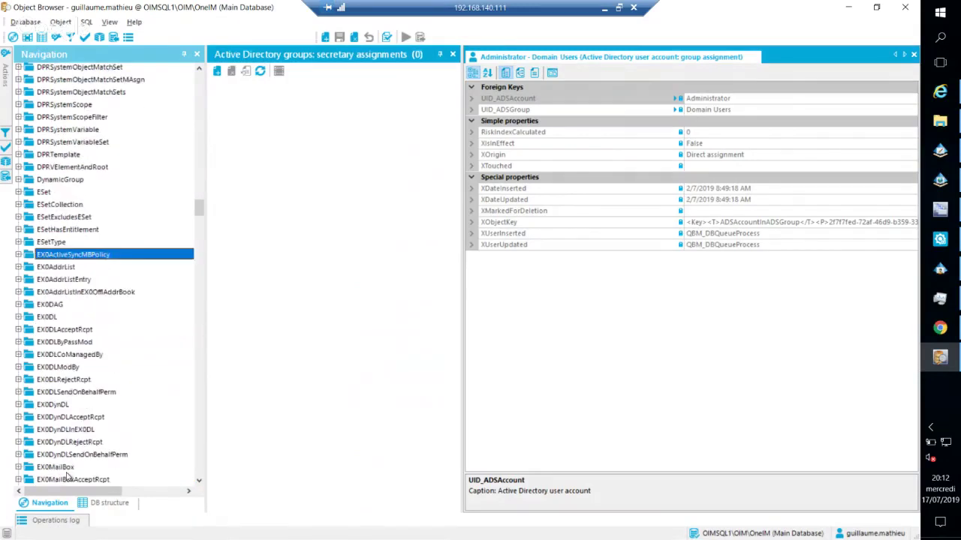
pyautogui.click(43, 318)
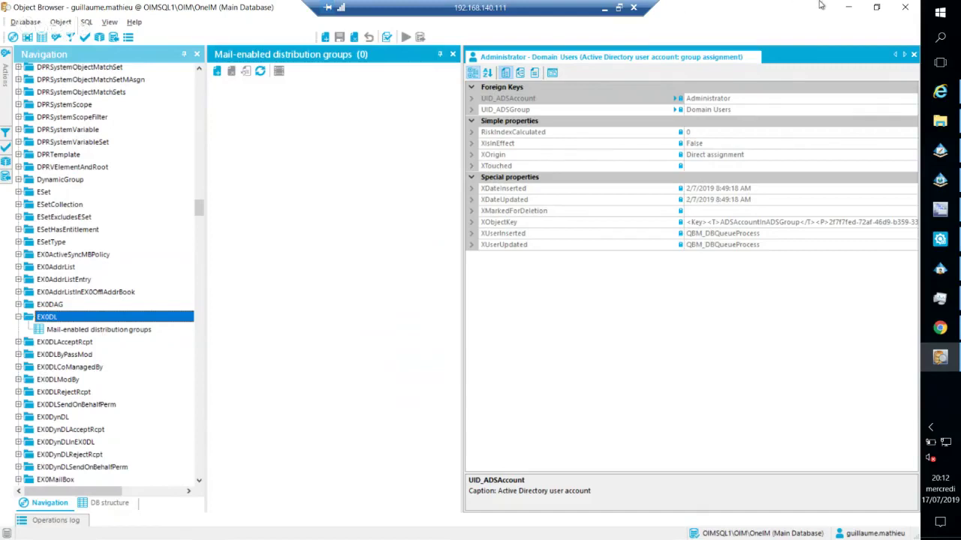
pyautogui.click(849, 7)
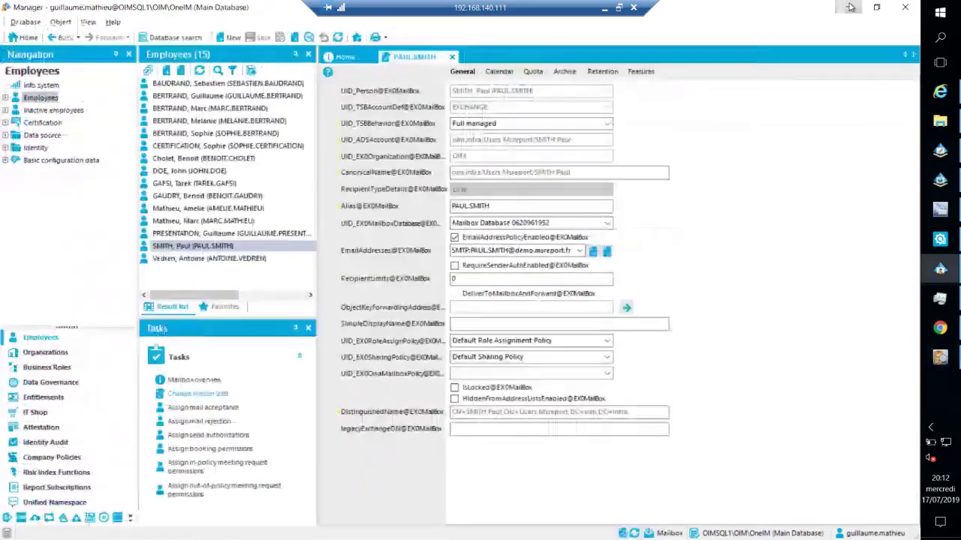
# Step: Open the employee's overview, move the employee card up-right, and open its master-data form
pyautogui.click(201, 248)
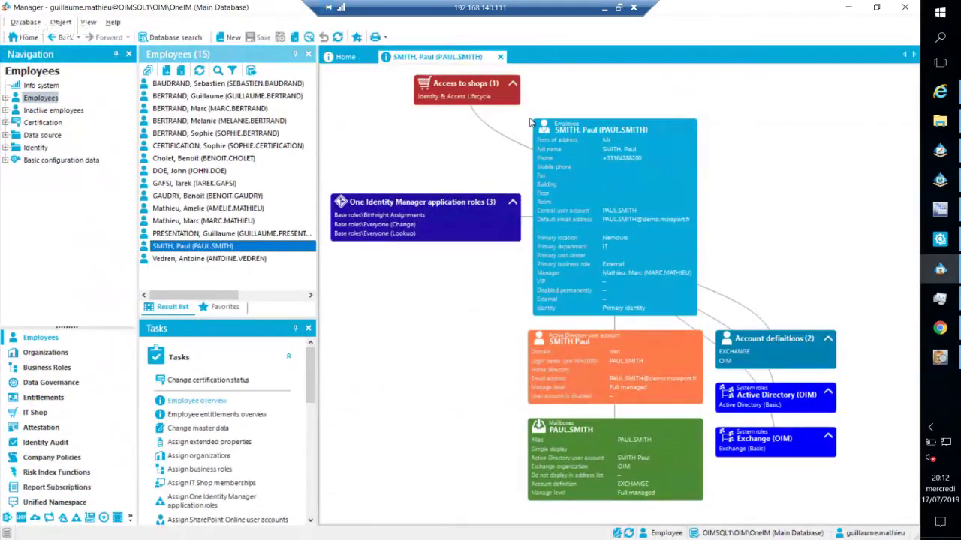
pyautogui.moveTo(632, 136); pyautogui.dragTo(713, 89)
pyautogui.moveTo(712, 89)
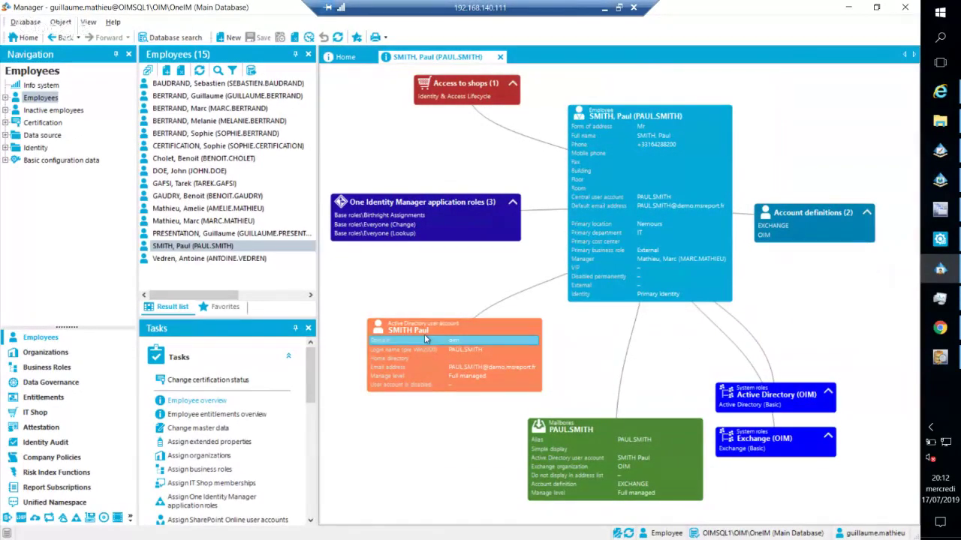
pyautogui.moveTo(424, 334)
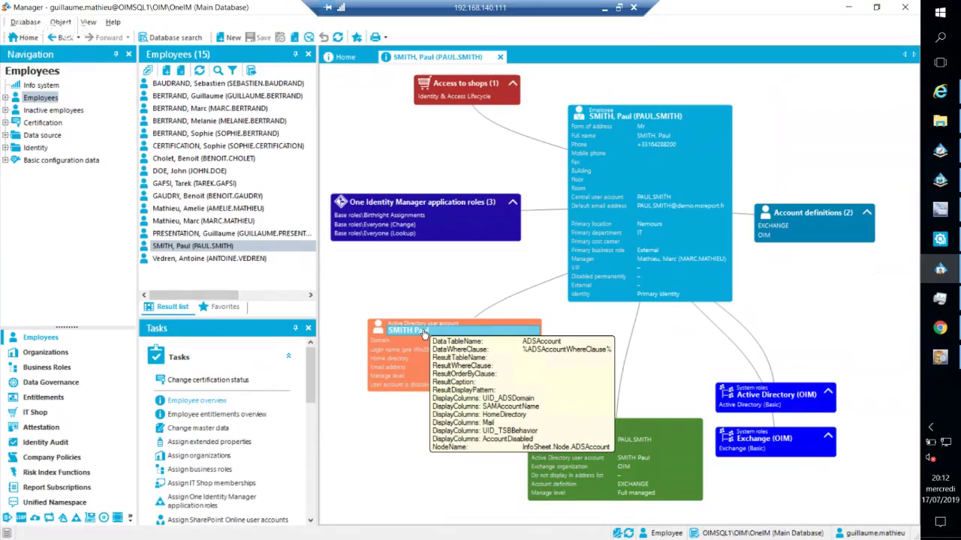
pyautogui.doubleClick(695, 140)
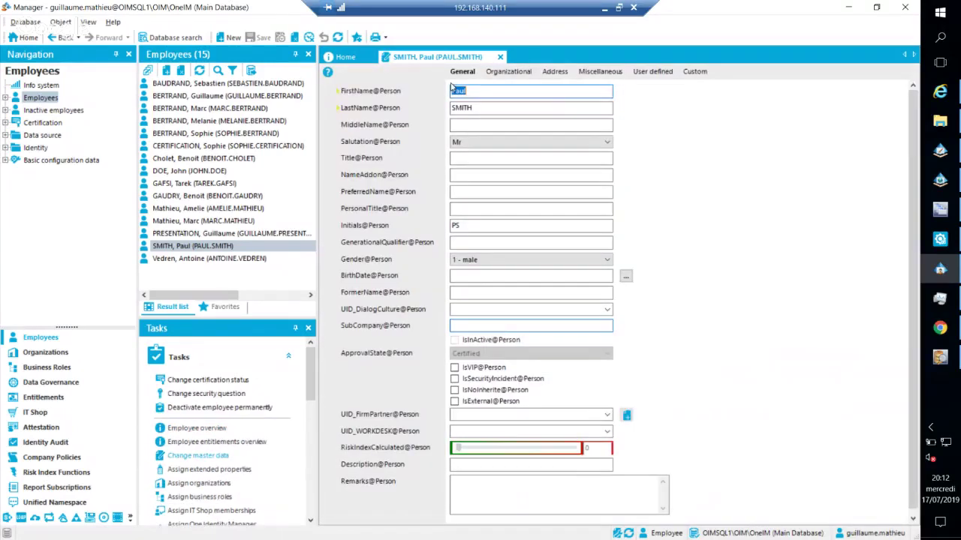
# Step: Append 'a' to the employee's first name and save the change
pyautogui.click(467, 91)
pyautogui.write('a')
pyautogui.press('Tab')
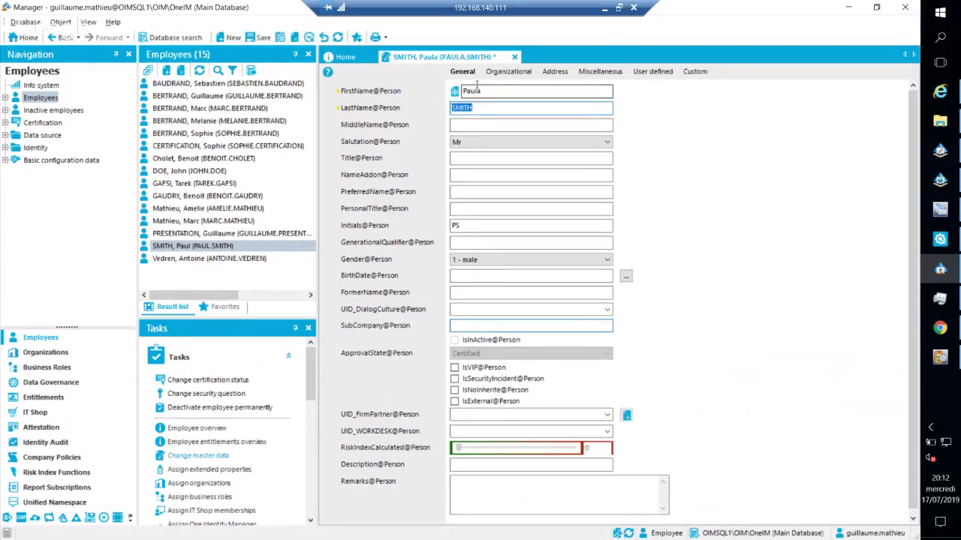
pyautogui.click(260, 38)
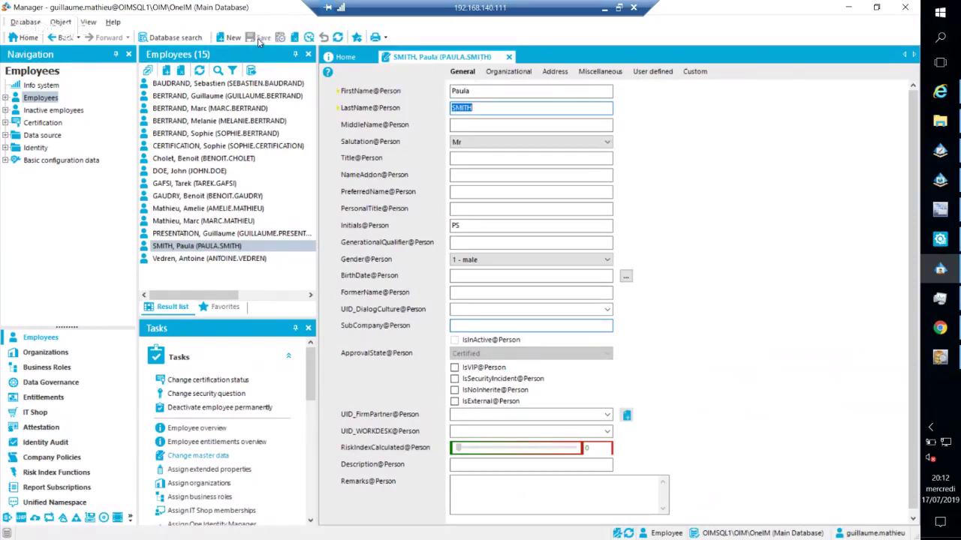
# Step: Reopen the employee's overview and reposition the AD account and mailbox cards
pyautogui.click(194, 246)
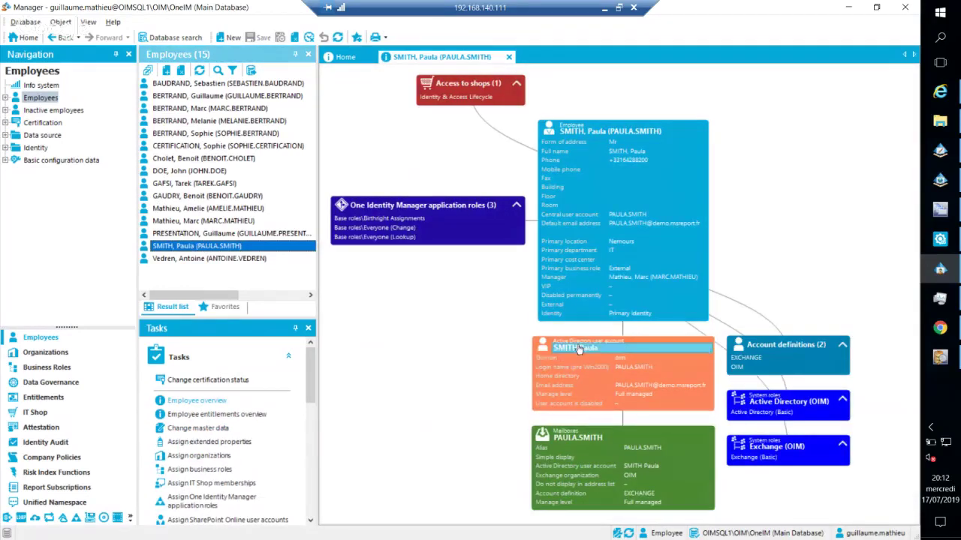
pyautogui.moveTo(575, 345); pyautogui.dragTo(380, 365)
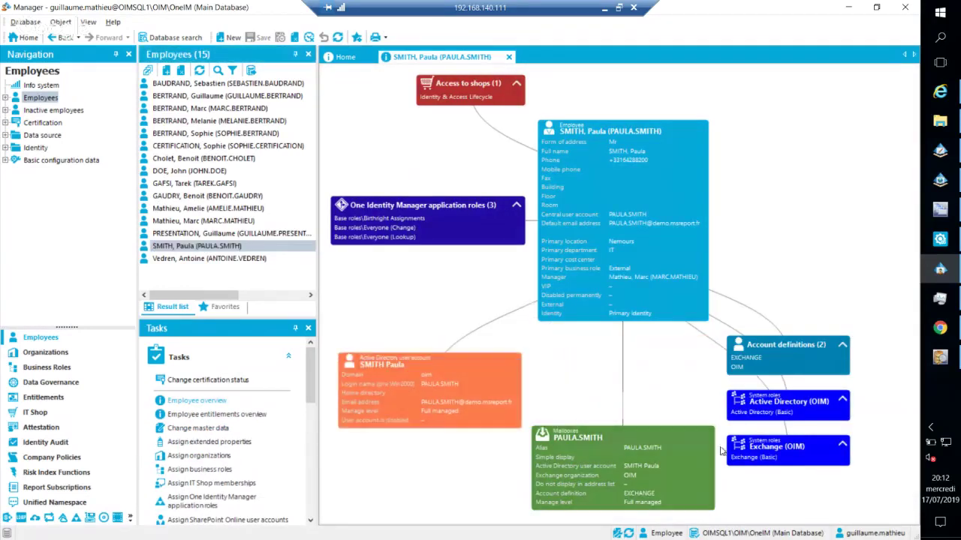
pyautogui.moveTo(610, 443); pyautogui.dragTo(605, 366)
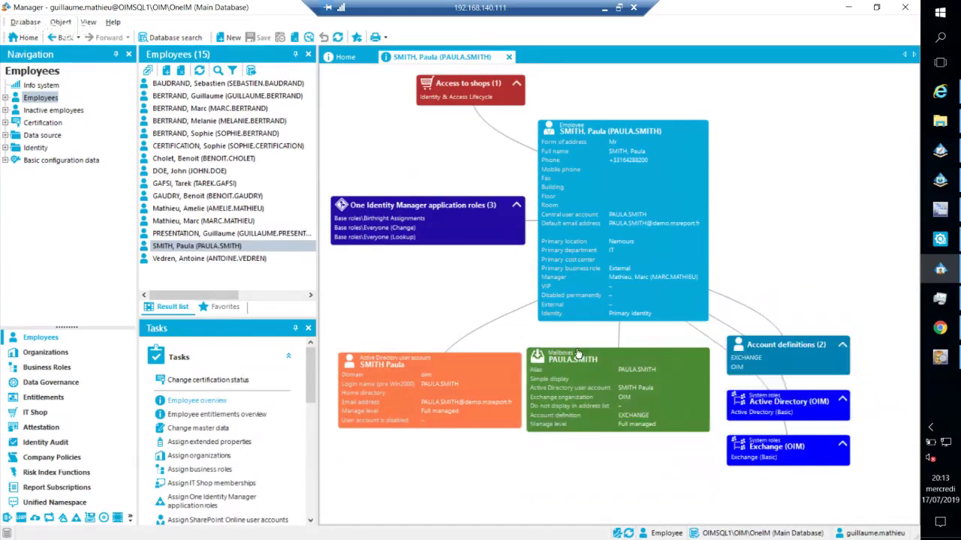
pyautogui.moveTo(570, 365); pyautogui.dragTo(580, 370)
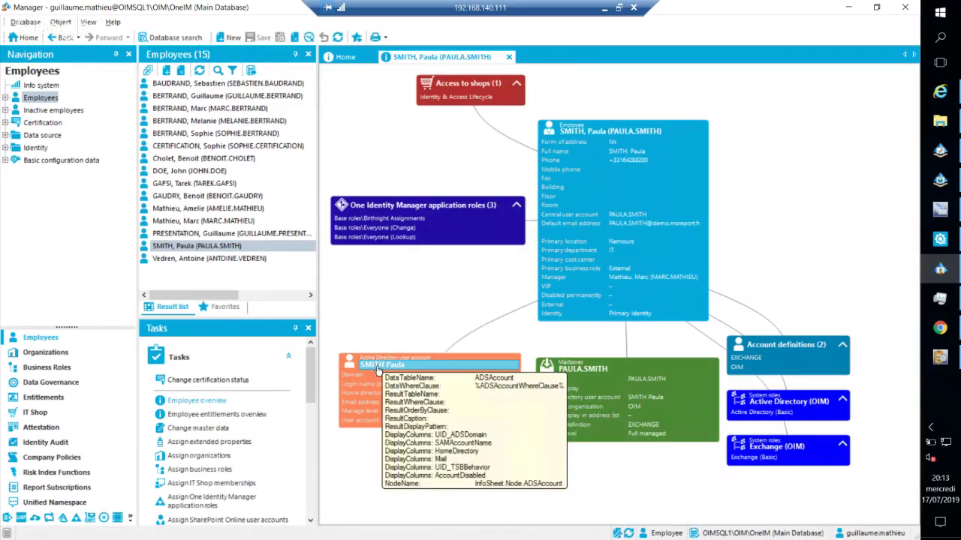
pyautogui.click(940, 208)
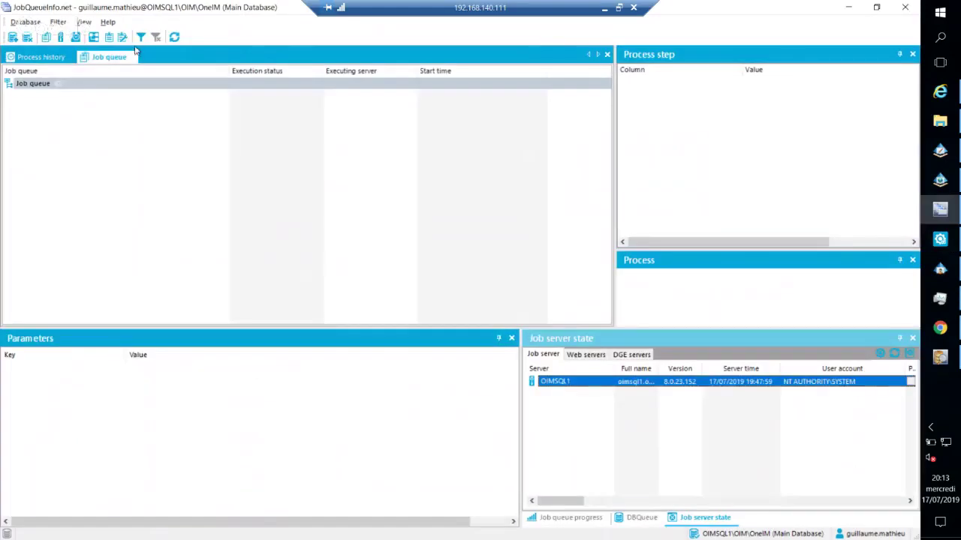
# Step: Refresh the queue, expand the ADS_ADSAccount_Update/(De-)activate job, and monitor its AdHocProjection step
pyautogui.click(174, 37)
pyautogui.rightClick(92, 101)
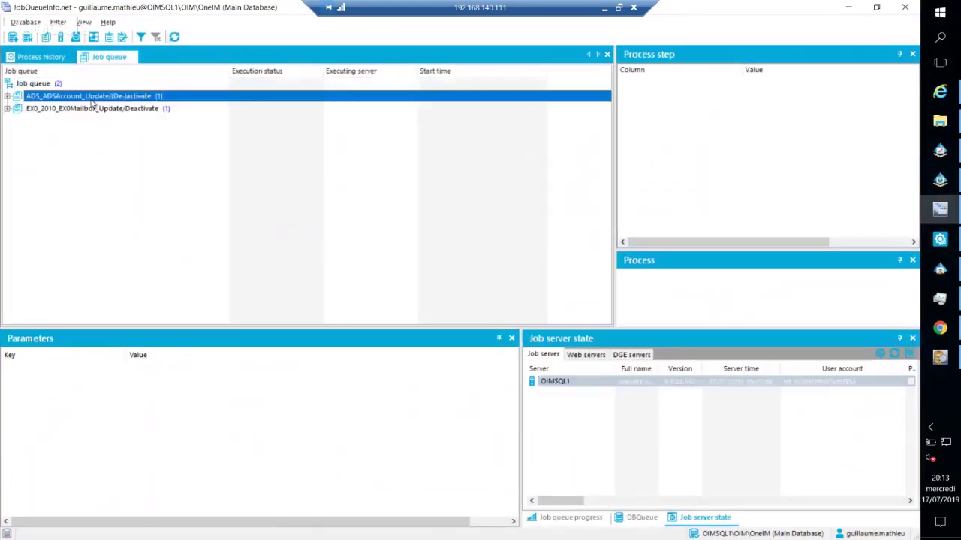
pyautogui.click(106, 109)
pyautogui.click(75, 121)
pyautogui.rightClick(75, 124)
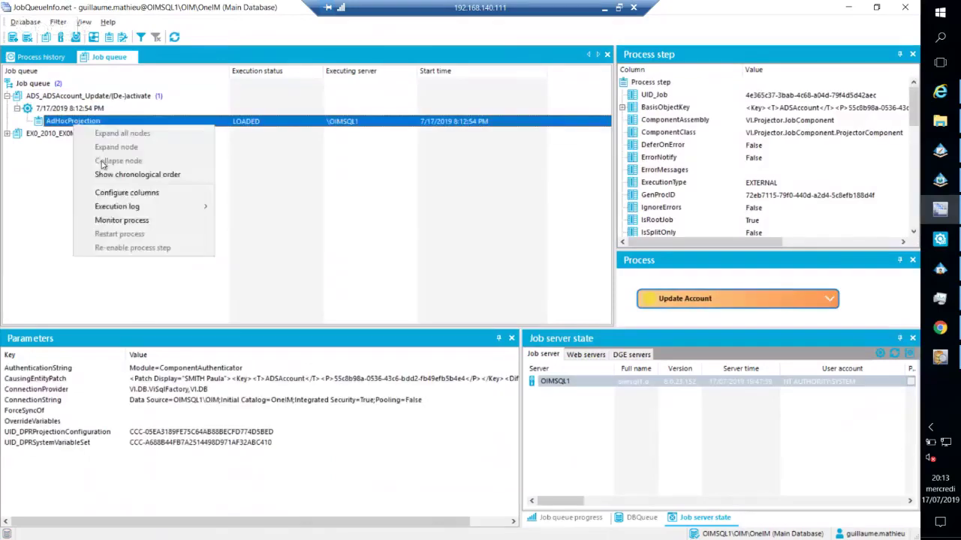
pyautogui.click(120, 223)
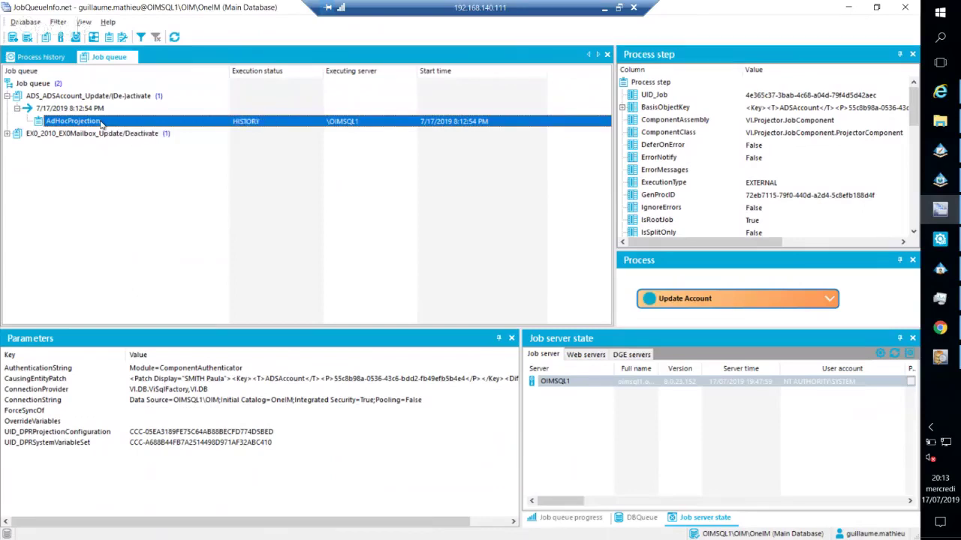
pyautogui.rightClick(941, 19)
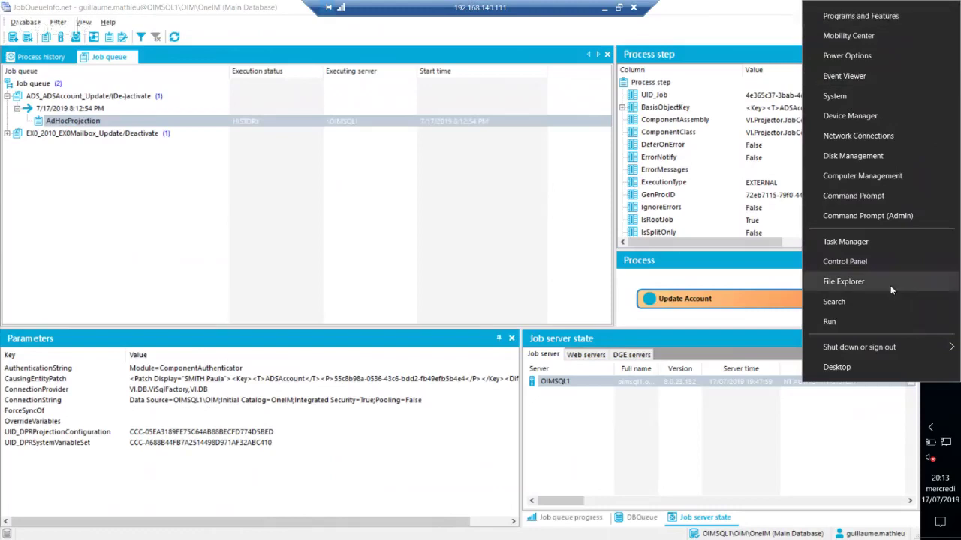
# Step: Launch dsa.msc and open the employee's AD user properties
pyautogui.click(835, 324)
pyautogui.write('dsa.msc')
pyautogui.press('Return')
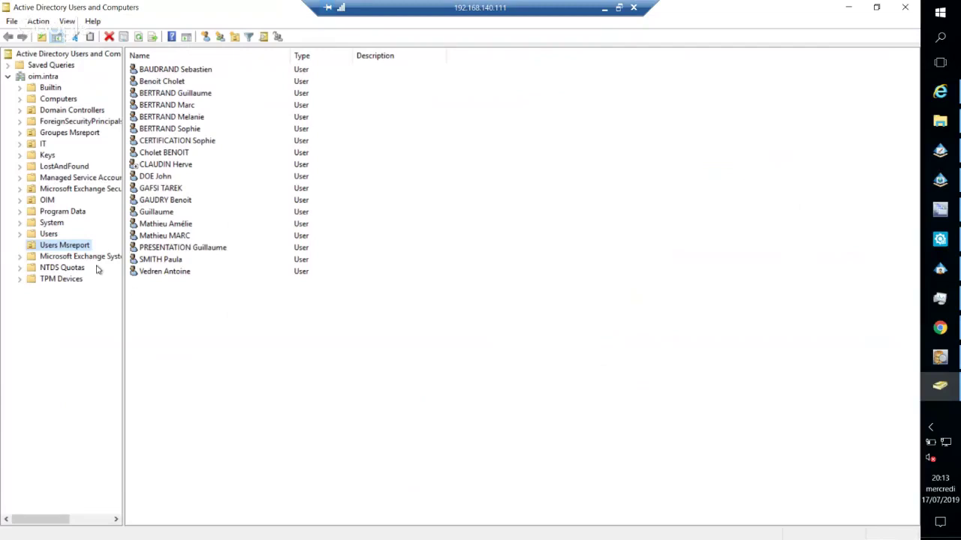
pyautogui.click(195, 327)
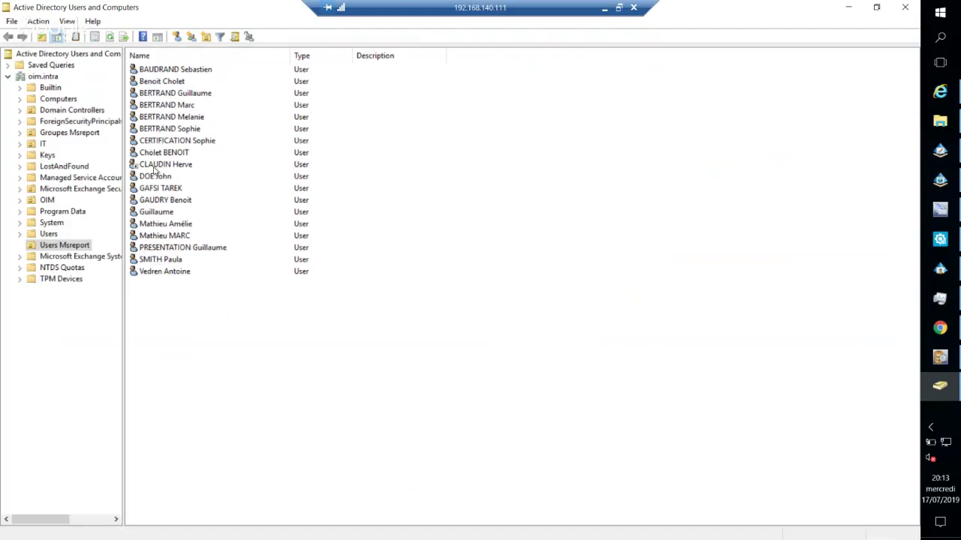
pyautogui.click(165, 261)
pyautogui.doubleClick(179, 266)
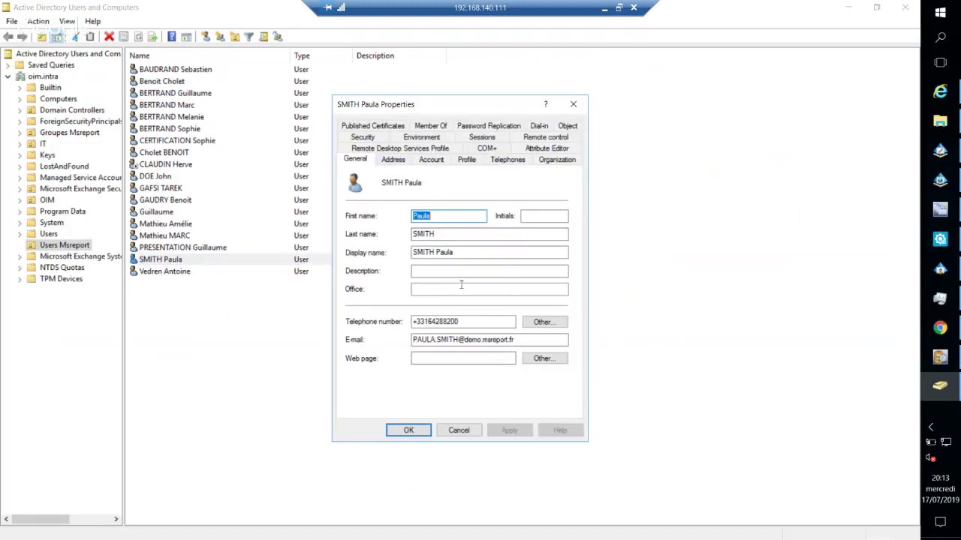
# Step: Review the user's General, Address and Account tabs, then cancel without changes
pyautogui.doubleClick(423, 343)
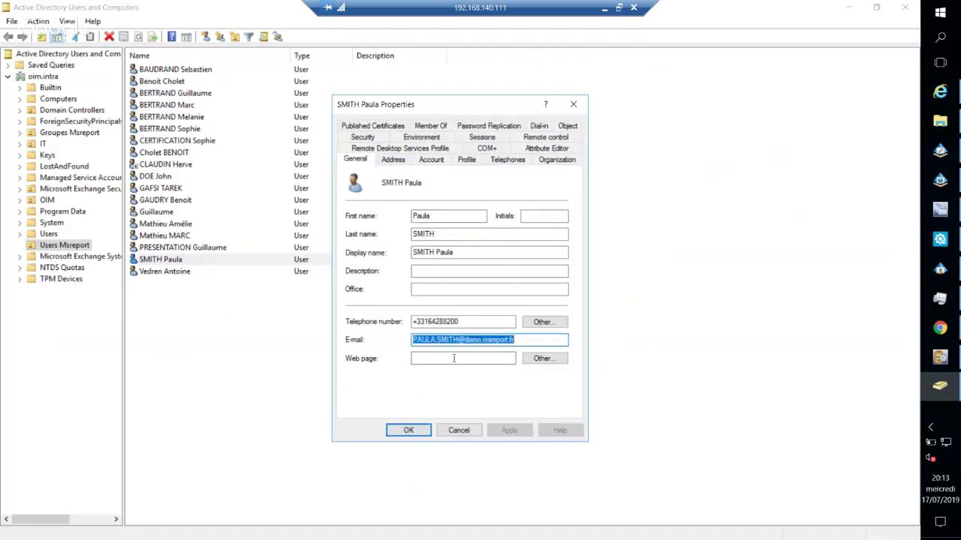
pyautogui.click(393, 160)
pyautogui.click(431, 160)
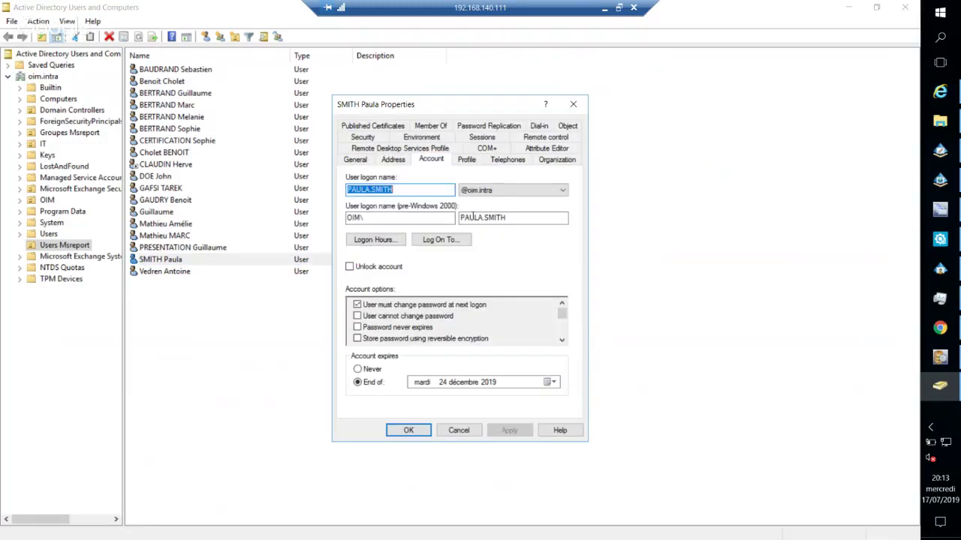
pyautogui.click(355, 160)
pyautogui.click(434, 234)
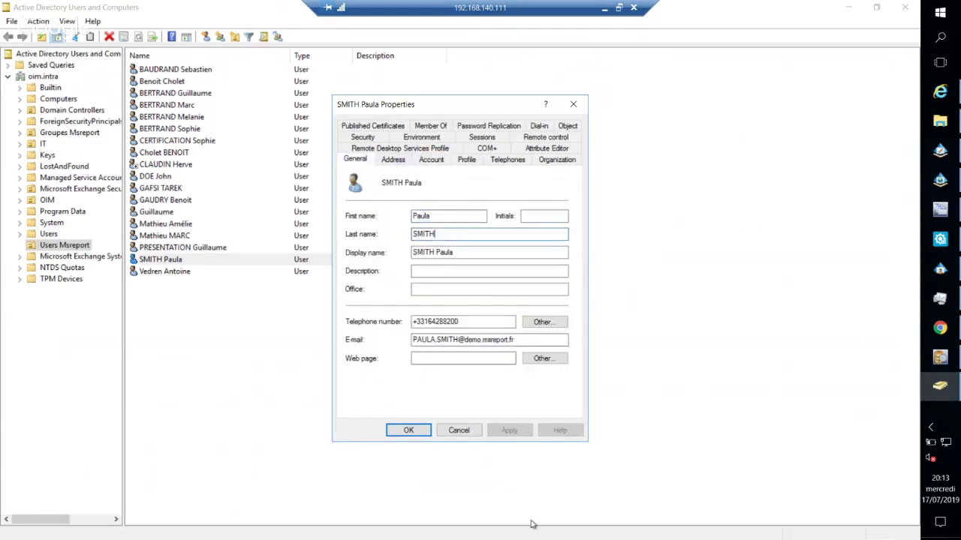
pyautogui.click(457, 433)
pyautogui.click(496, 440)
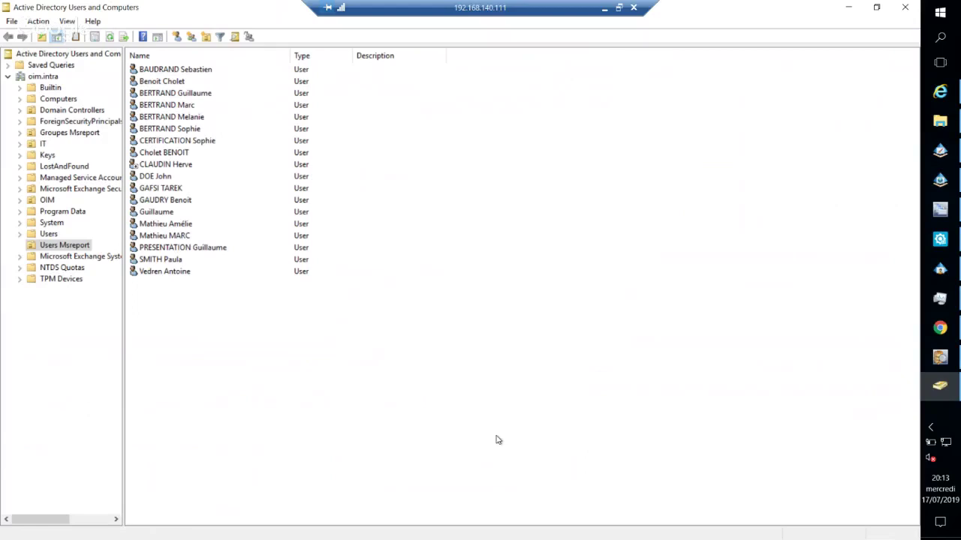
pyautogui.click(938, 152)
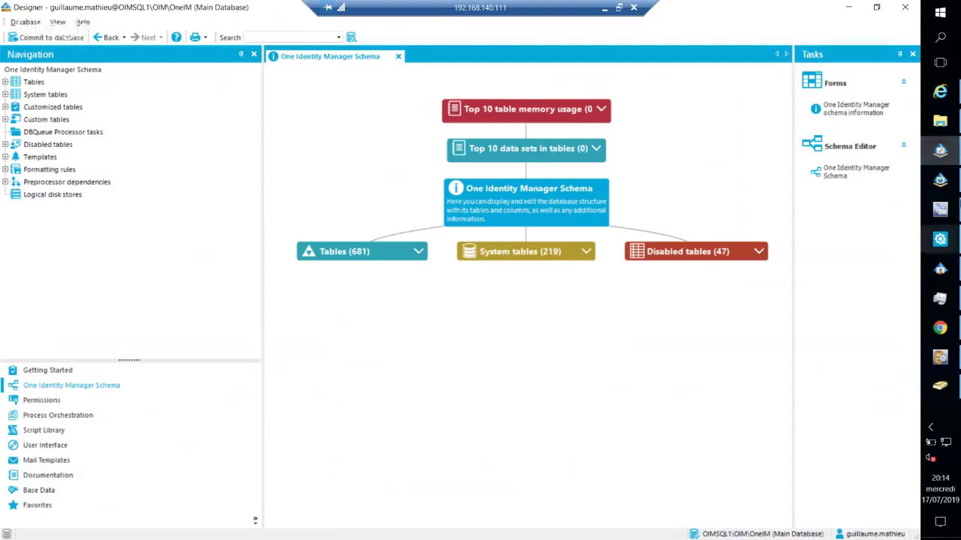
# Step: In the Manager, move the employee card and select the Active Directory account card
pyautogui.click(940, 268)
pyautogui.moveTo(565, 130); pyautogui.dragTo(593, 120)
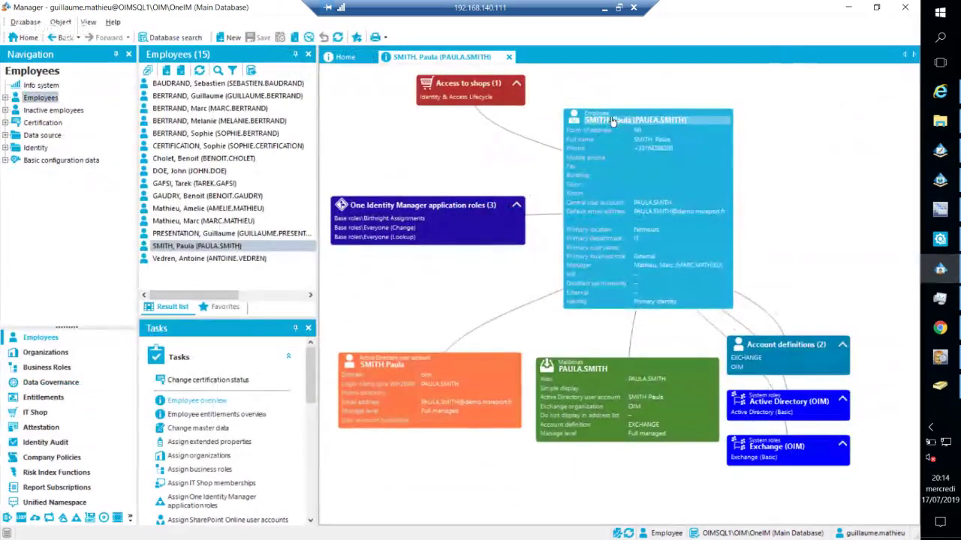
pyautogui.click(373, 368)
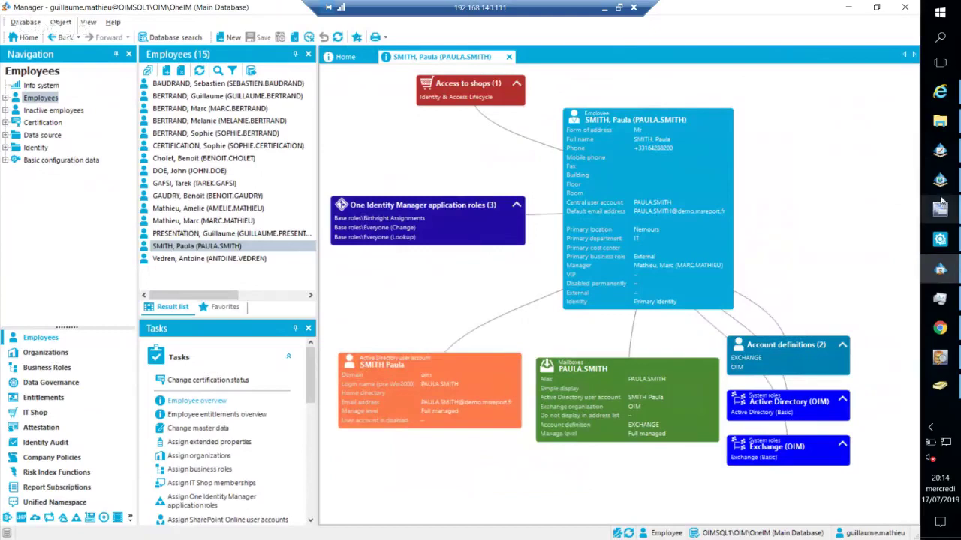
pyautogui.click(940, 151)
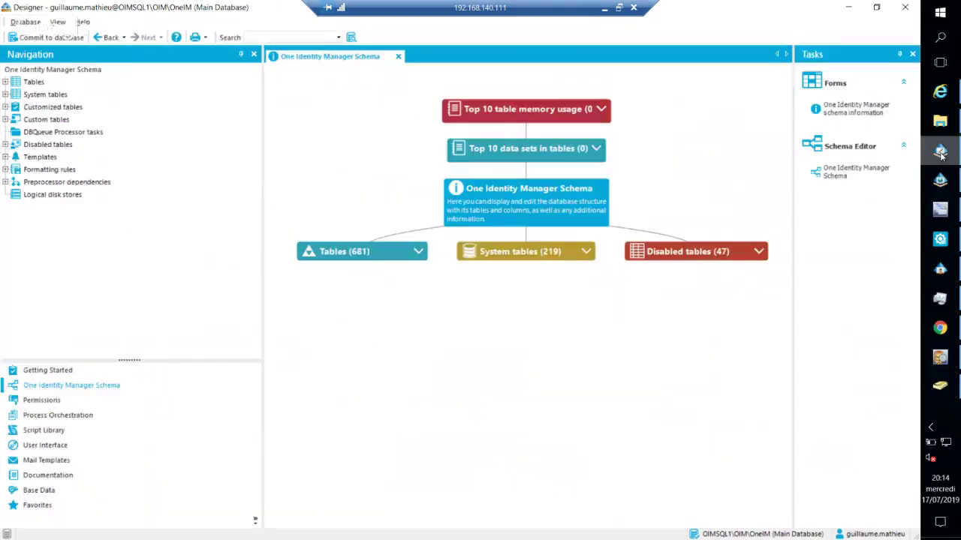
# Step: Open the Tables list, jump to 'ADS', and show the ADSAccount table definition
pyautogui.click(42, 385)
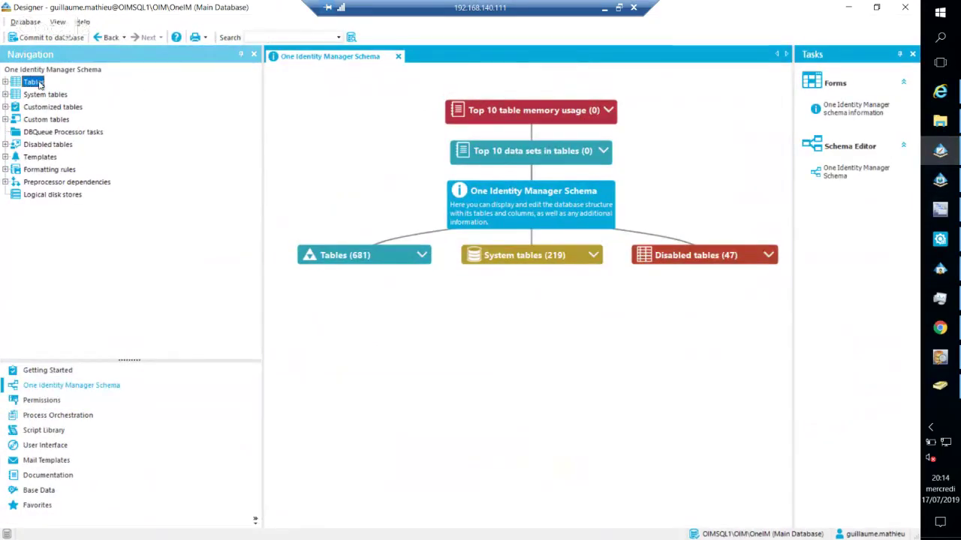
pyautogui.doubleClick(39, 82)
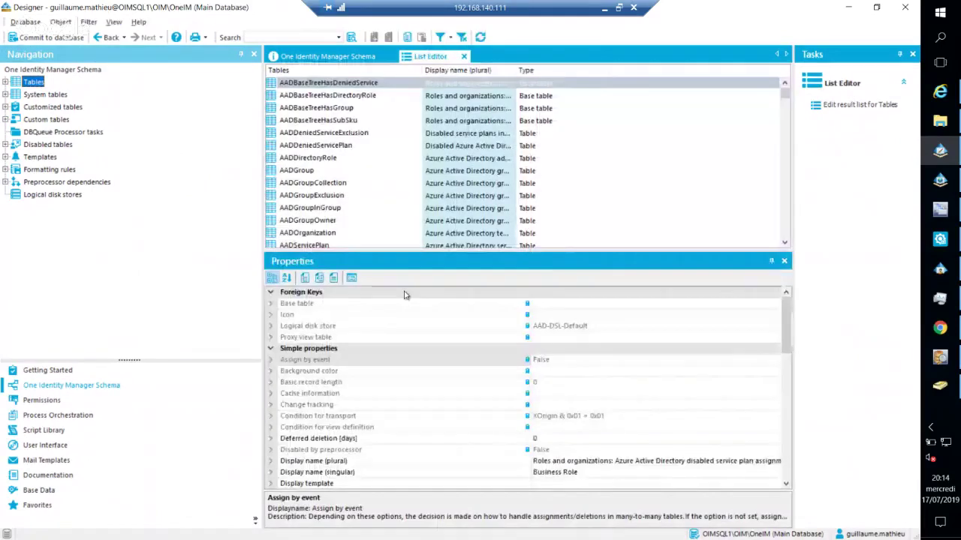
pyautogui.click(334, 182)
pyautogui.write('ADS')
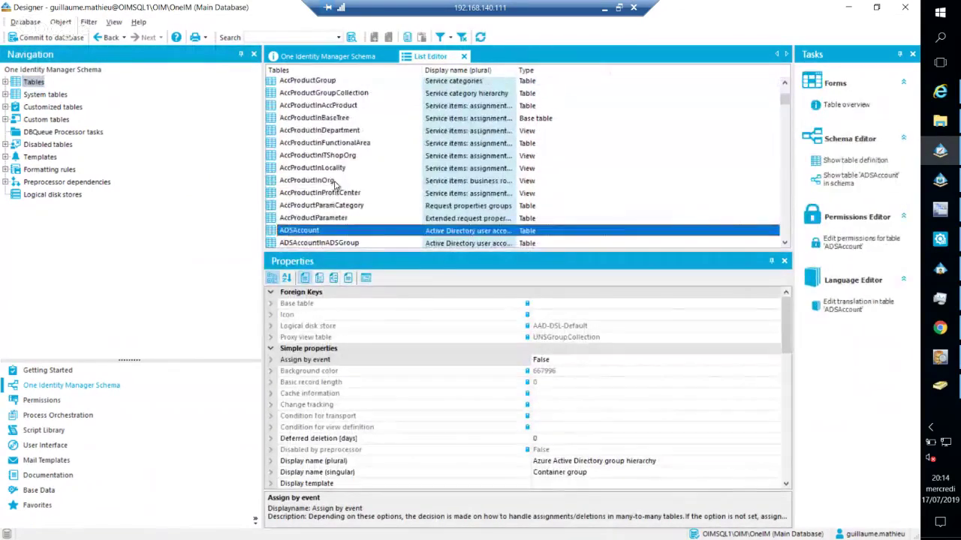
pyautogui.rightClick(315, 231)
pyautogui.moveTo(360, 324)
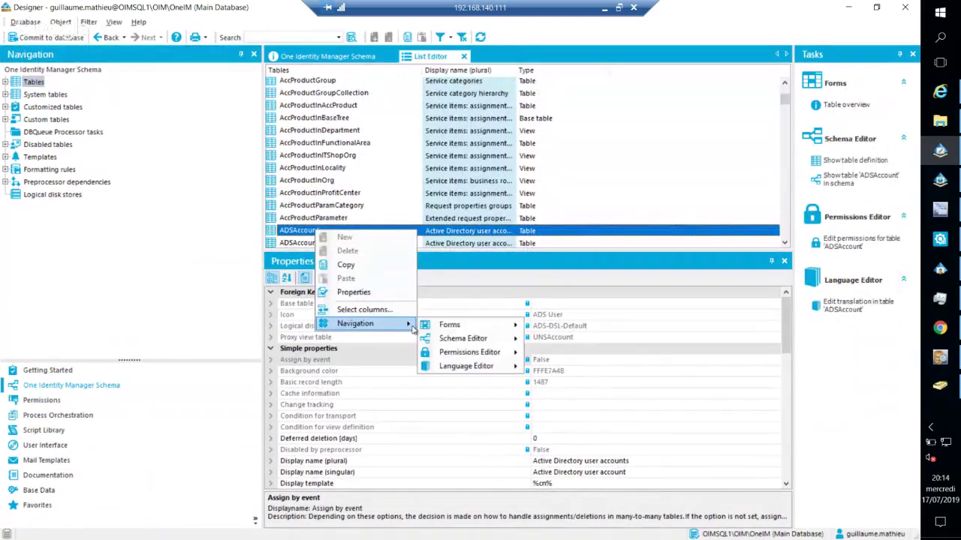
pyautogui.moveTo(463, 337)
pyautogui.click(551, 339)
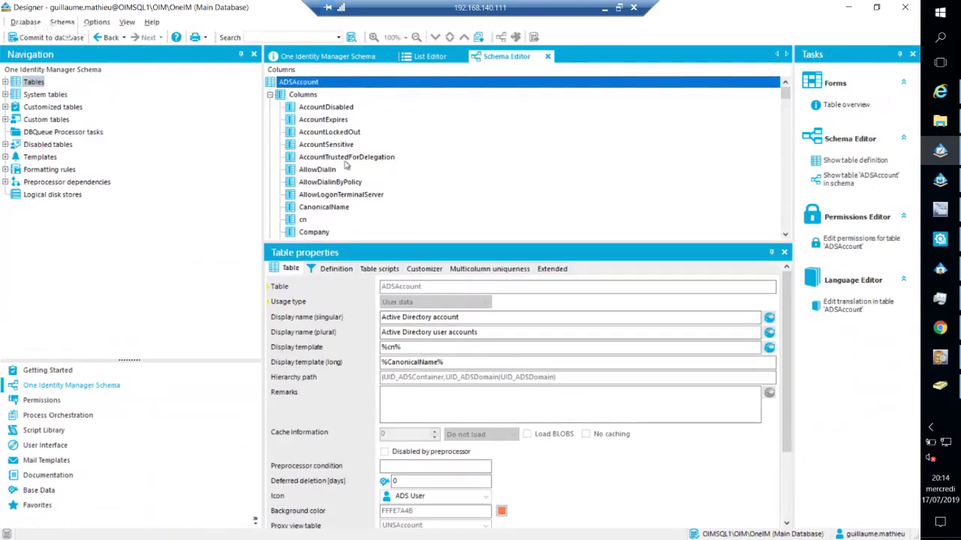
# Step: In the ADSAccount GivenName template, add a blank line after Value = $FK(UID_Person).Firstname$
pyautogui.click(345, 159)
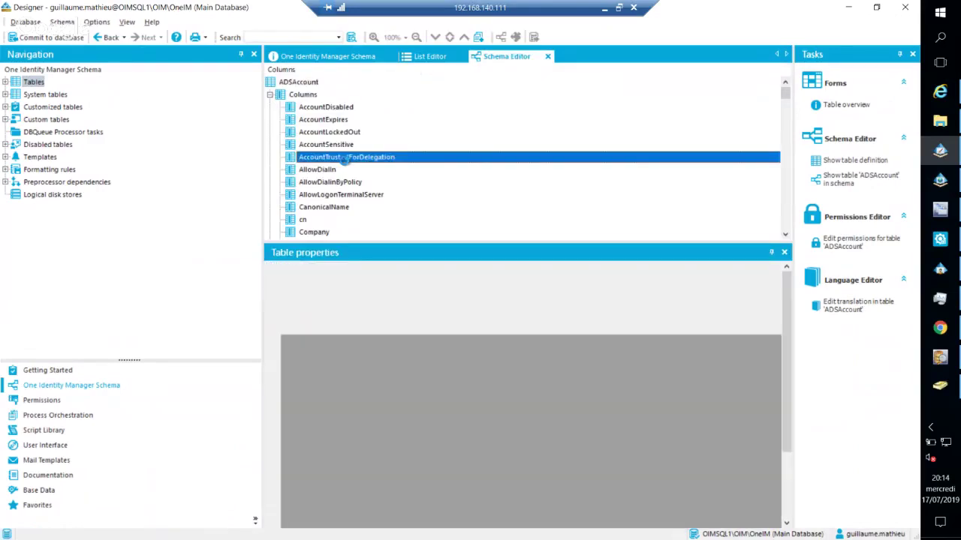
pyautogui.press('g')
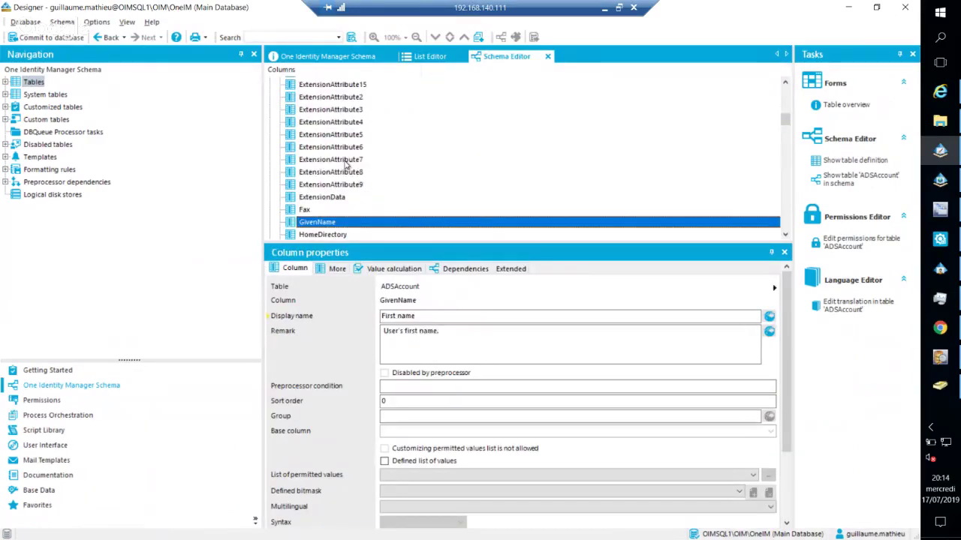
pyautogui.click(392, 268)
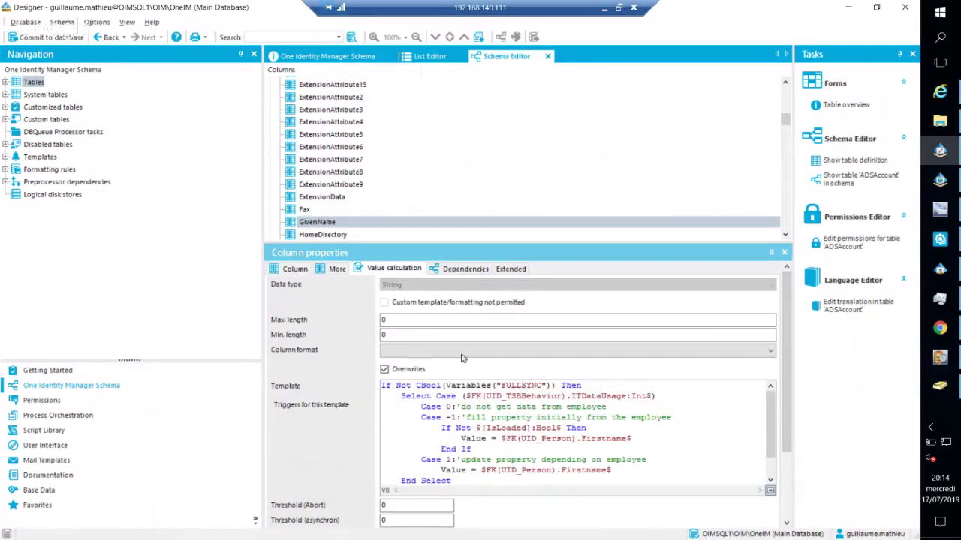
pyautogui.moveTo(632, 438); pyautogui.dragTo(501, 439)
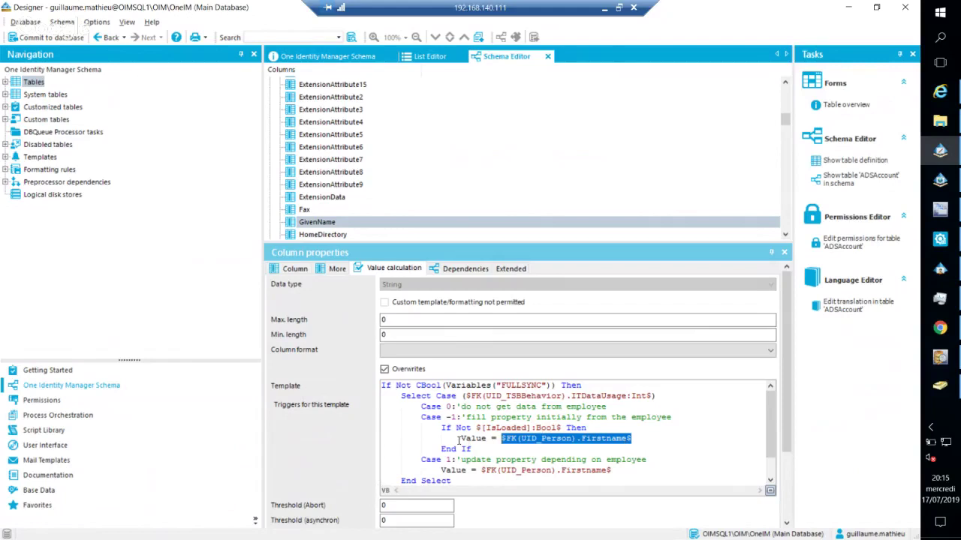
pyautogui.moveTo(461, 439); pyautogui.dragTo(632, 439)
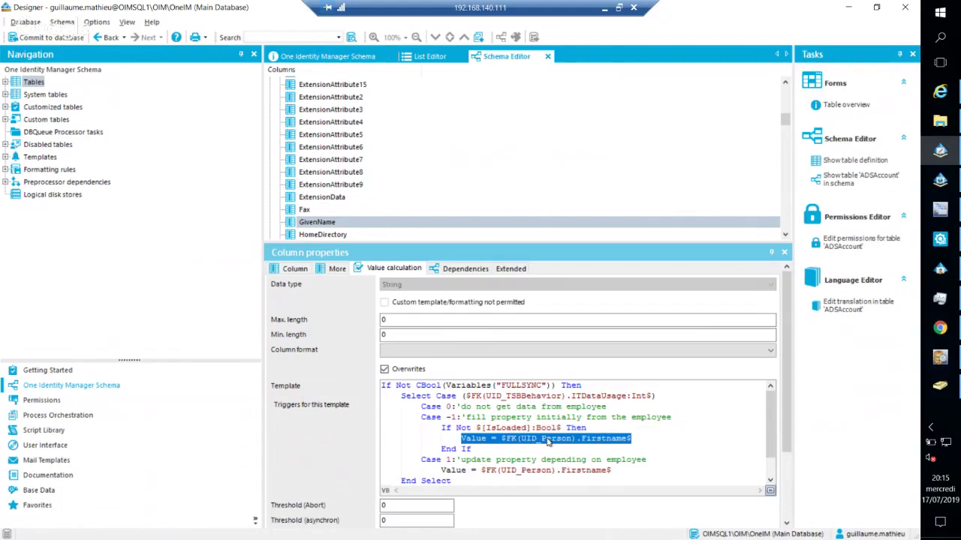
pyautogui.click(645, 442)
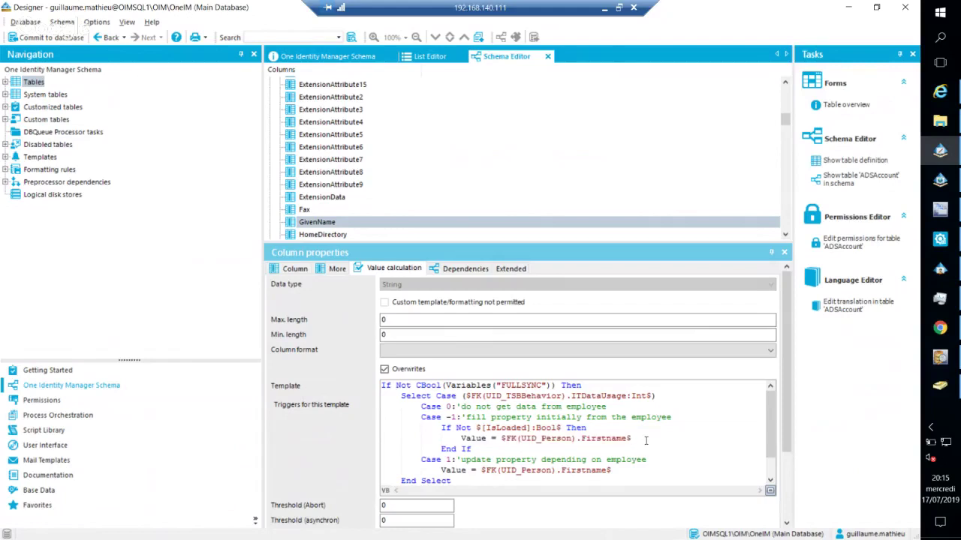
pyautogui.press('Return')
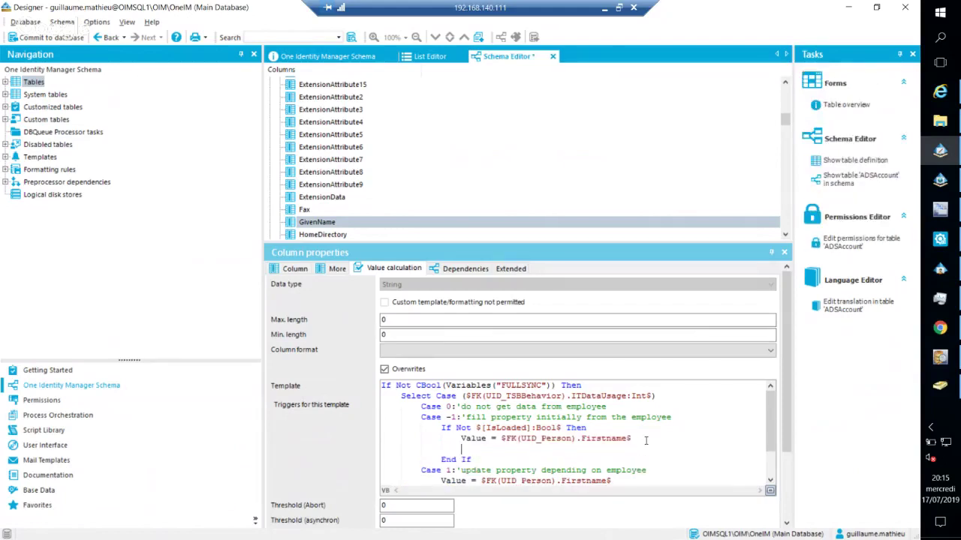
# Step: Add a trial $FK(UID_Person).LastName$ line to the GivenName template using autocomplete
pyautogui.write('$')
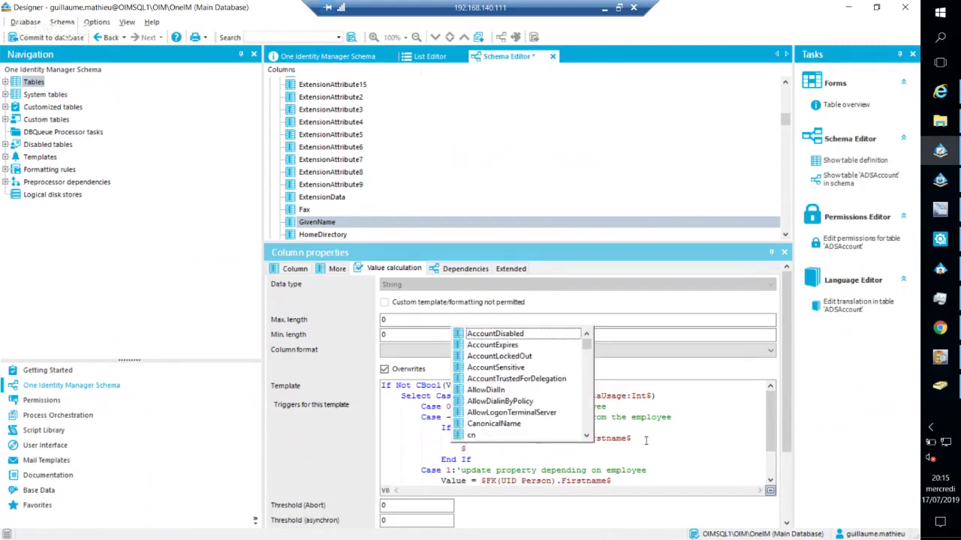
pyautogui.write('uid')
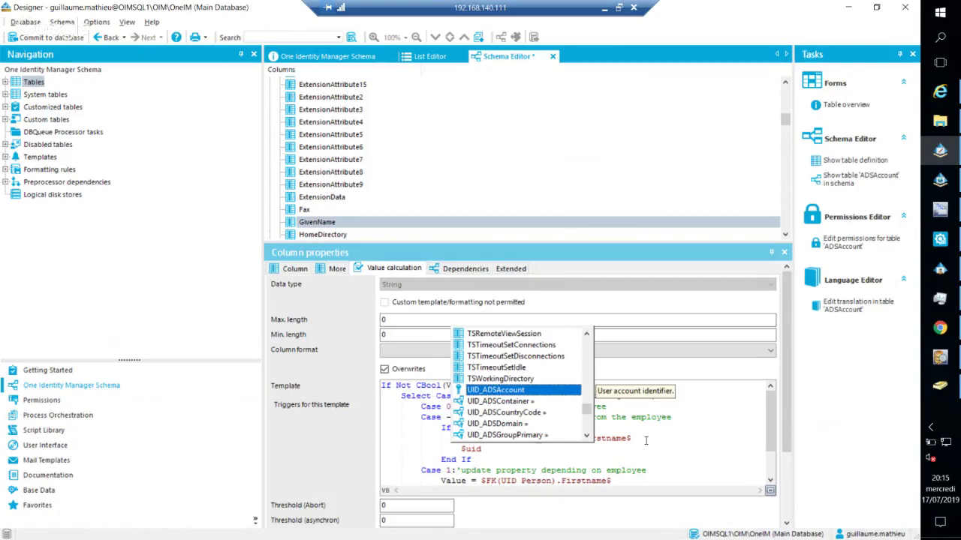
pyautogui.press('Down')
pyautogui.press('Down')
pyautogui.press('Down')
pyautogui.press('Down')
pyautogui.press('Down')
pyautogui.press('Down')
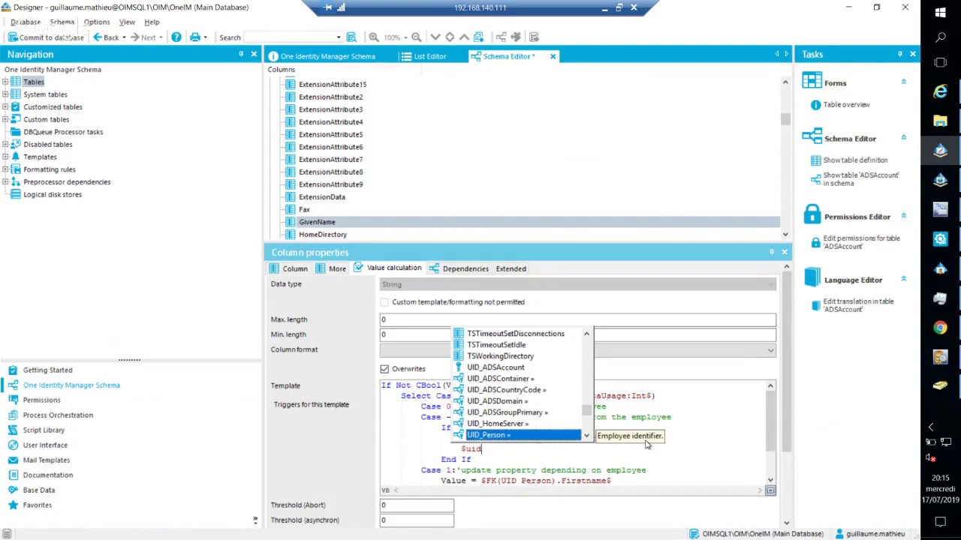
pyautogui.press('Return')
pyautogui.write('.')
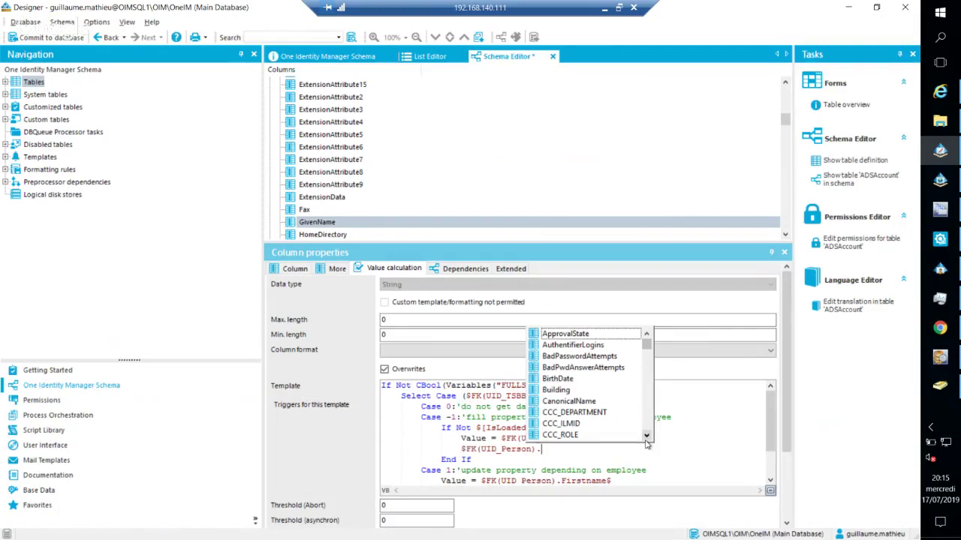
pyautogui.write('last')
pyautogui.press('Return')
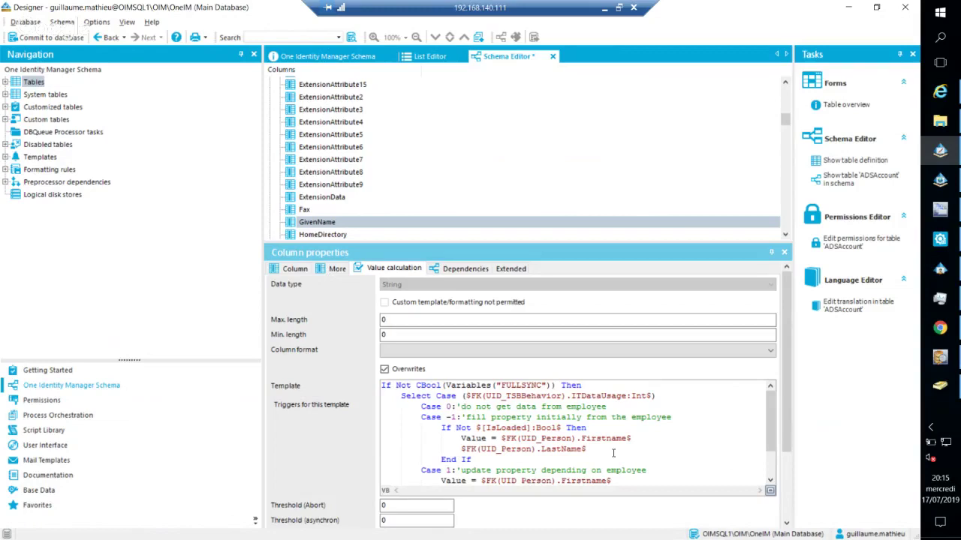
# Step: Delete the trial LastName line and switch to the Manager
pyautogui.moveTo(585, 449); pyautogui.dragTo(380, 448)
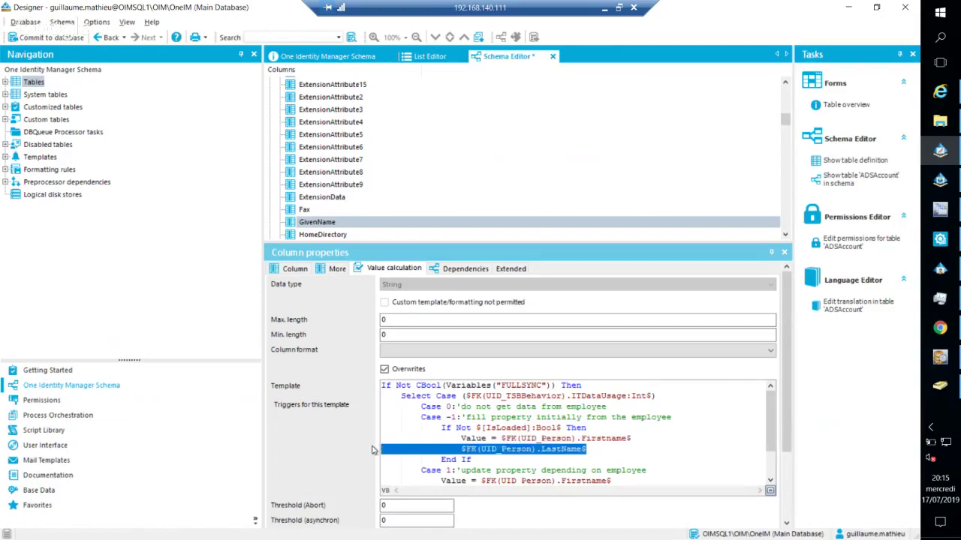
pyautogui.press('BackSpace')
pyautogui.press('BackSpace')
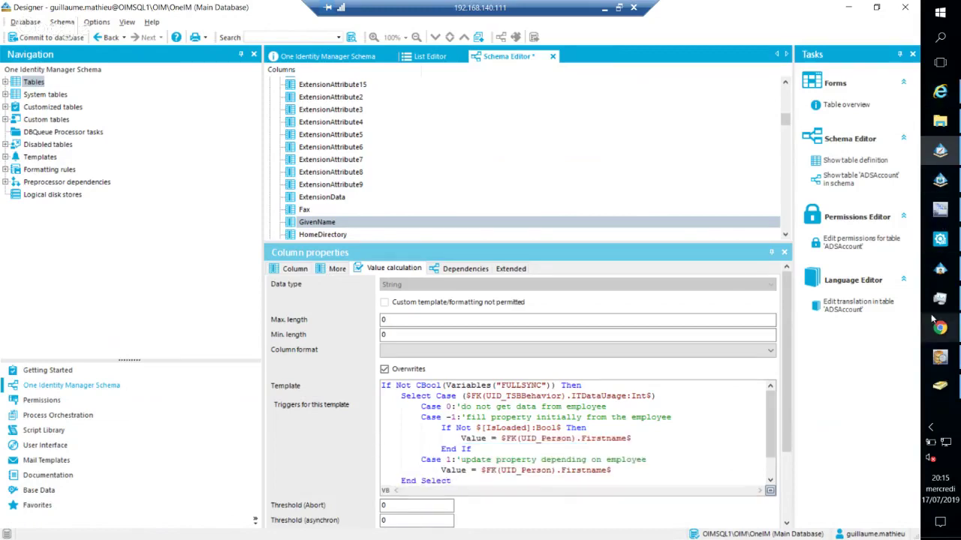
pyautogui.click(939, 269)
# Step: Open the employee's master data form from the overview diagram
pyautogui.moveTo(416, 361); pyautogui.dragTo(433, 344)
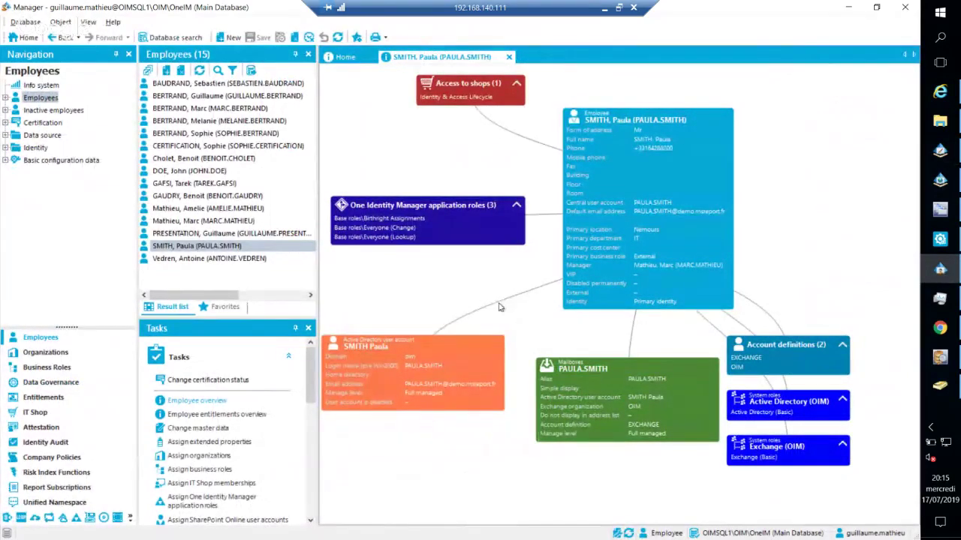
pyautogui.click(394, 347)
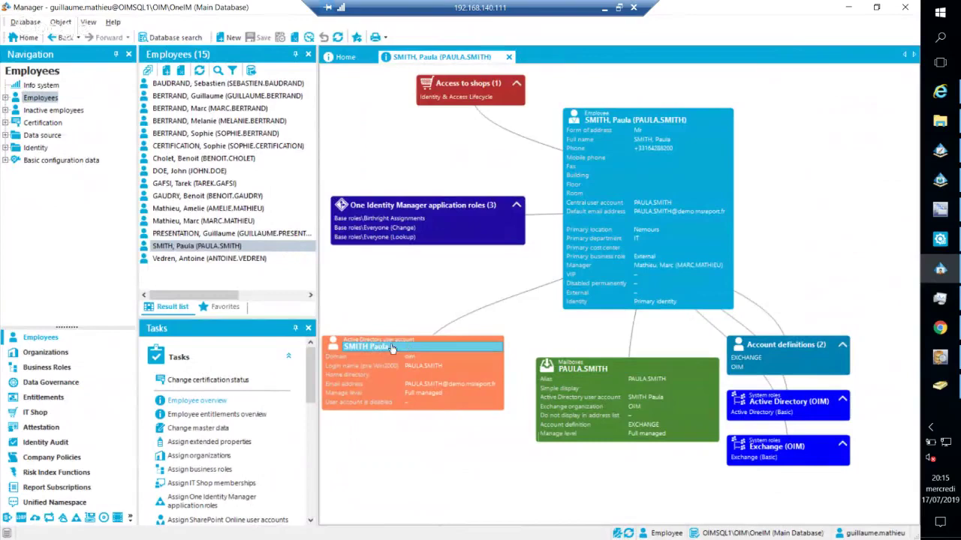
pyautogui.click(595, 124)
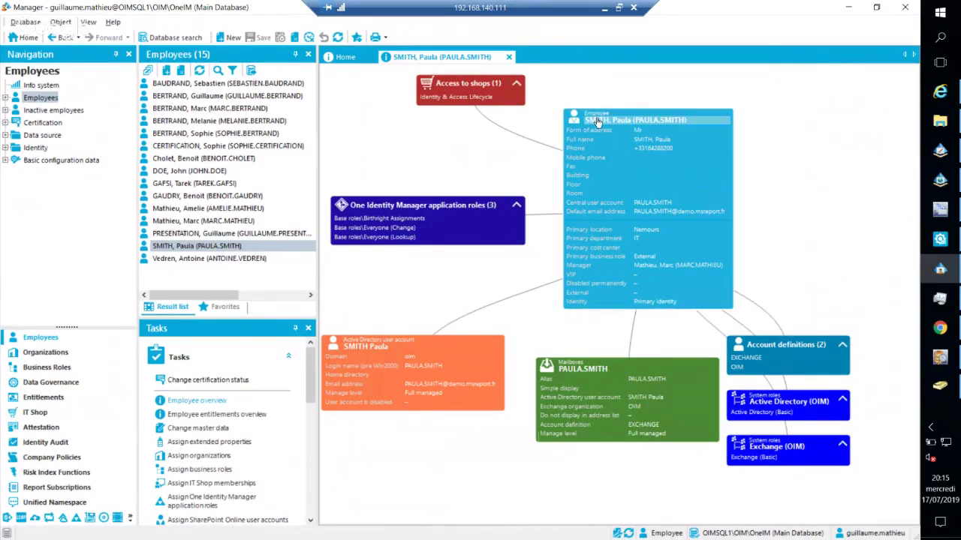
pyautogui.doubleClick(597, 120)
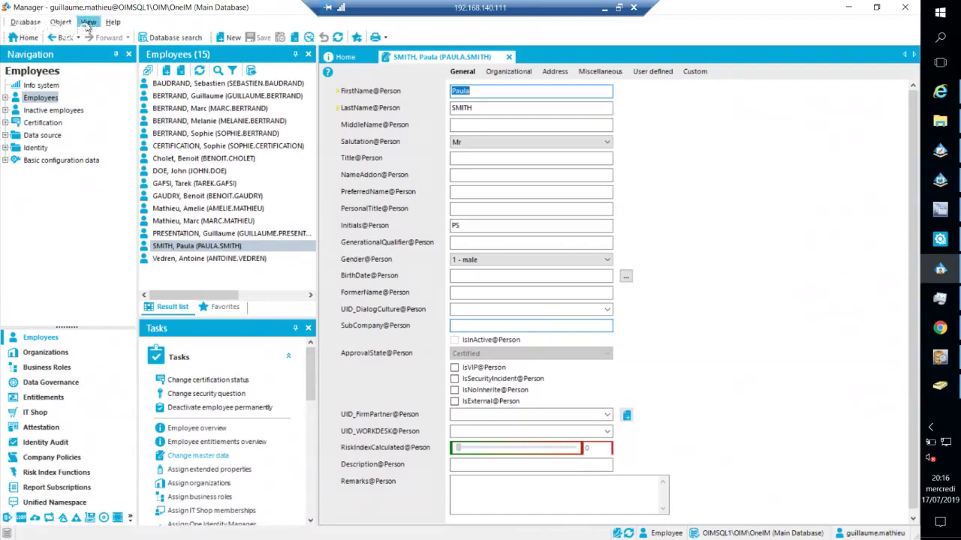
# Step: Inspect the employee's keys and UID_Person value in Object Properties, then cancel and close the tab
pyautogui.click(65, 23)
pyautogui.click(82, 134)
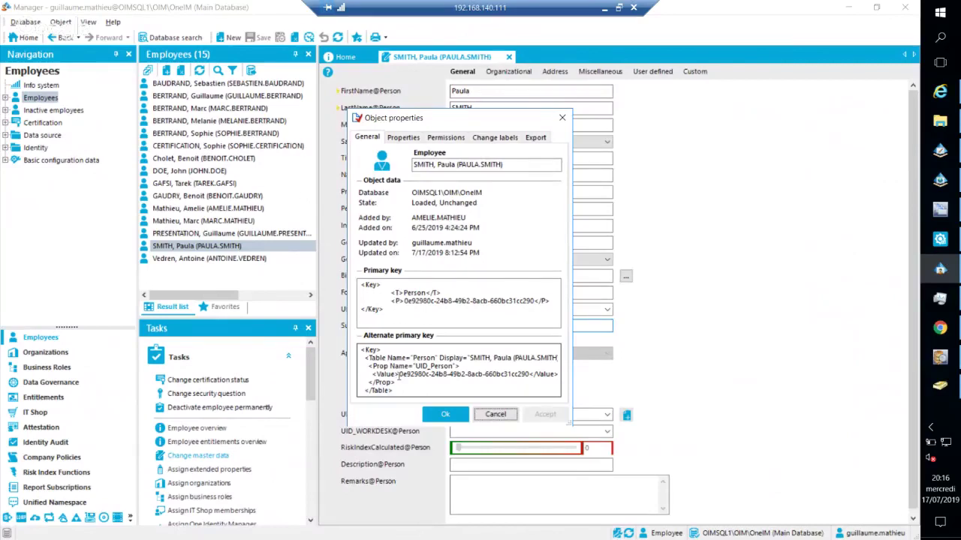
pyautogui.moveTo(398, 374); pyautogui.dragTo(451, 366)
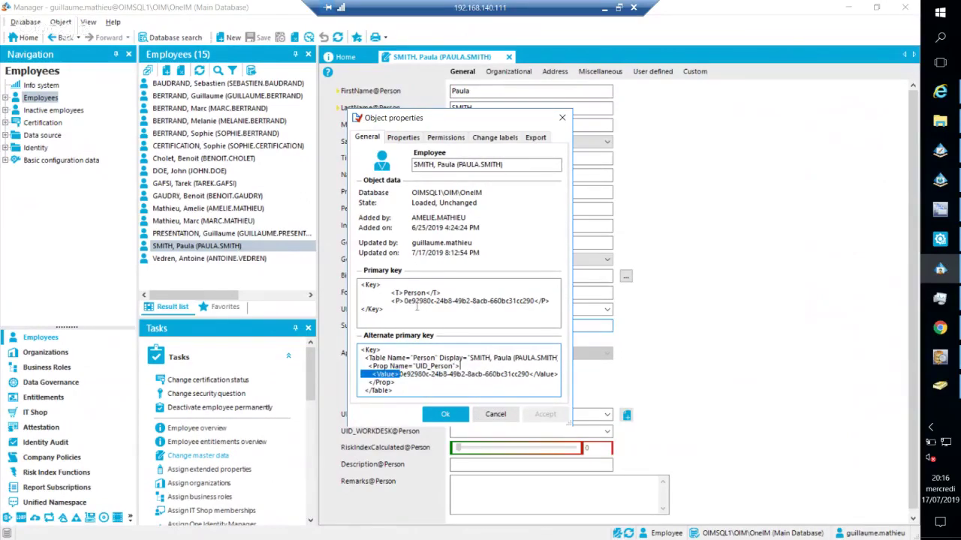
pyautogui.click(405, 138)
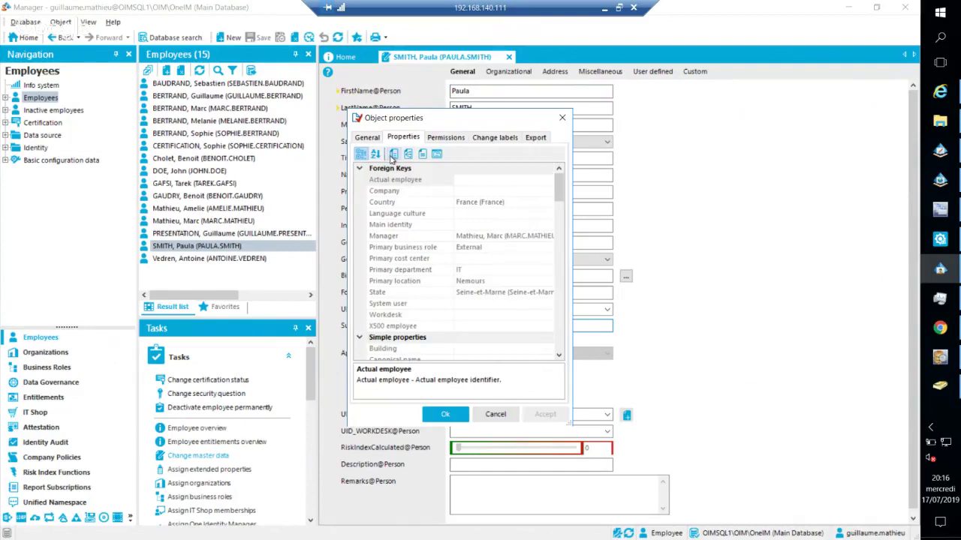
pyautogui.moveTo(558, 184); pyautogui.dragTo(560, 317)
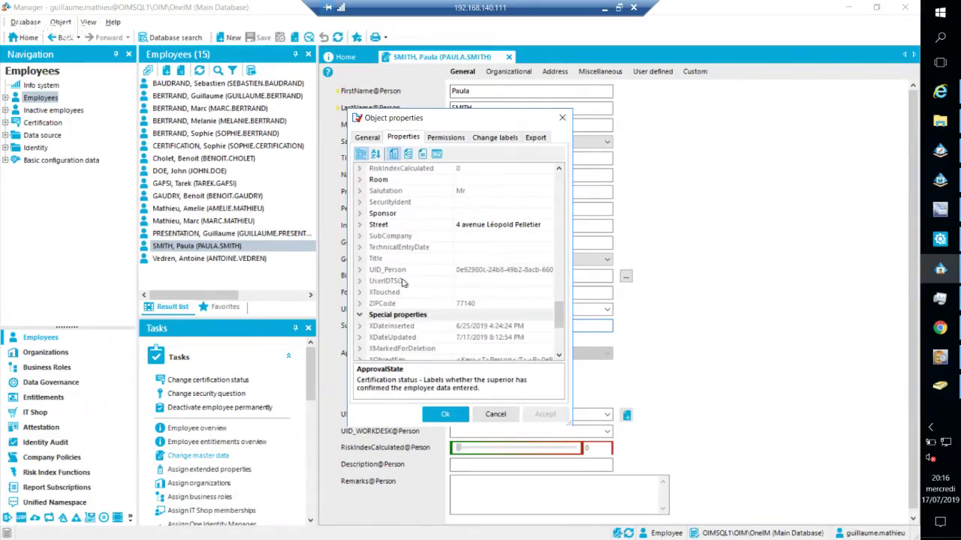
pyautogui.click(461, 272)
pyautogui.moveTo(457, 272); pyautogui.dragTo(598, 280)
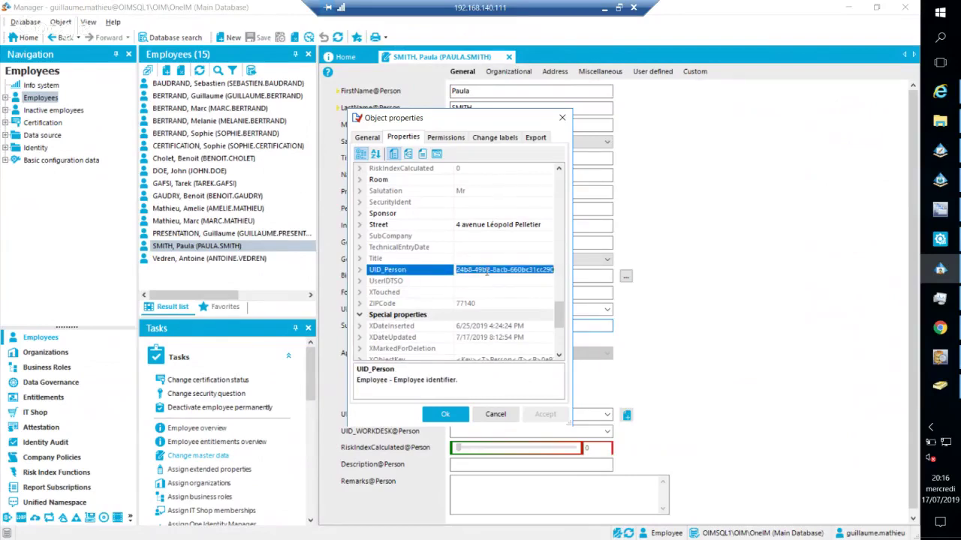
pyautogui.click(492, 415)
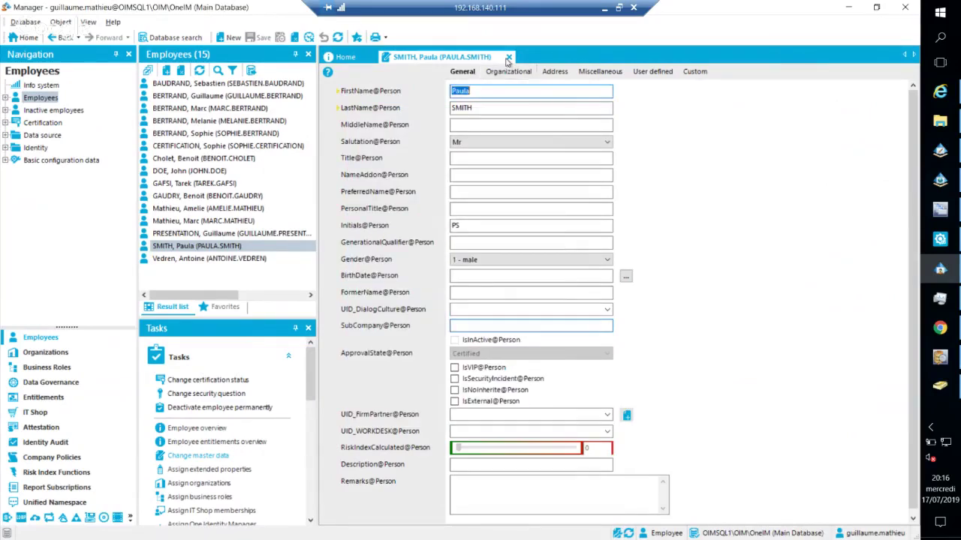
pyautogui.click(509, 57)
# Step: Open the employee's Active Directory account master data from the overview diagram
pyautogui.click(204, 246)
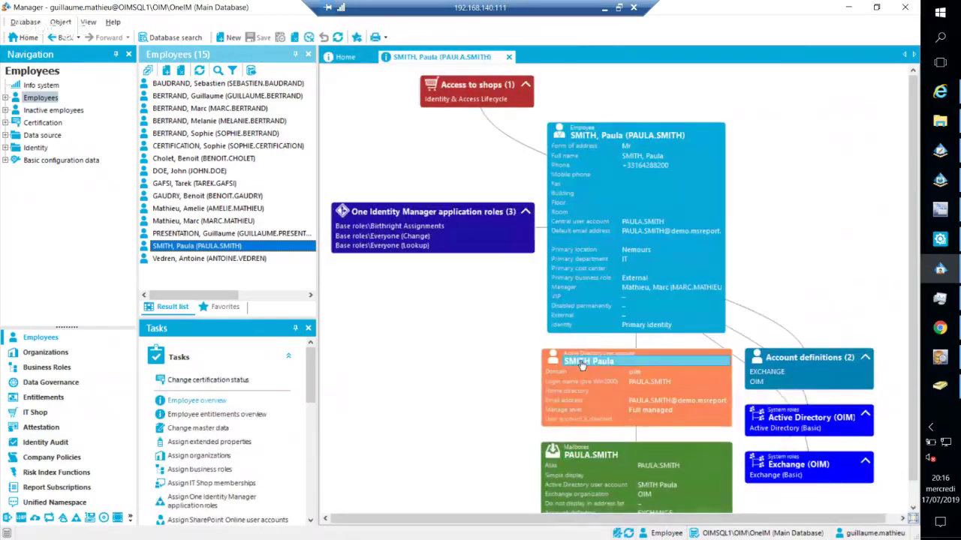
pyautogui.moveTo(587, 360); pyautogui.dragTo(401, 383)
pyautogui.doubleClick(401, 383)
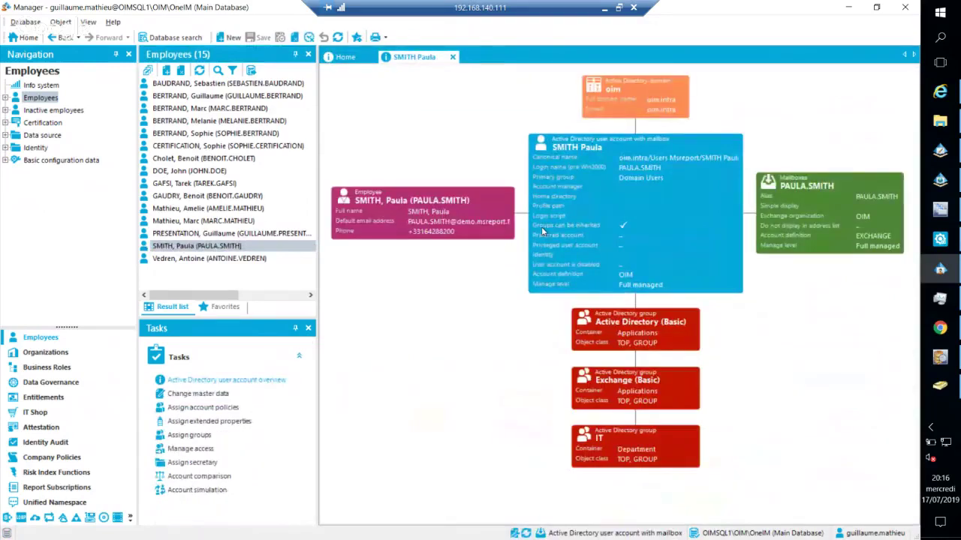
pyautogui.doubleClick(577, 173)
# Step: Check the account's UID_ADSAccount and UID_Person in alphabetical Object Properties, then close the tab
pyautogui.click(60, 22)
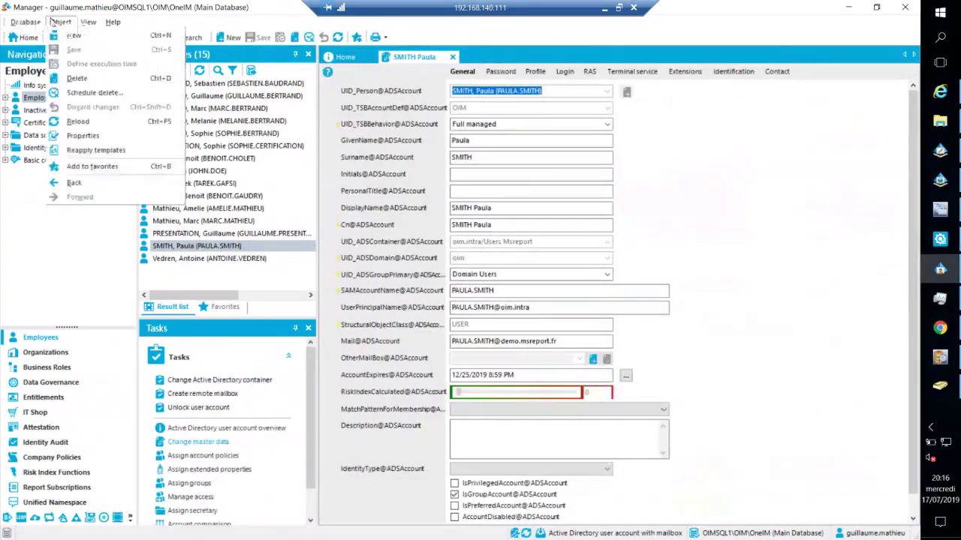
pyautogui.click(96, 139)
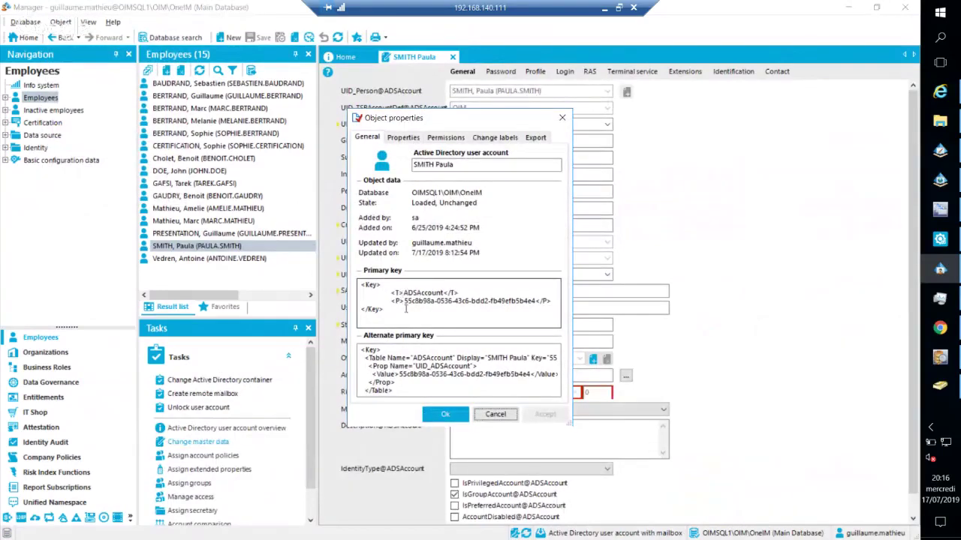
pyautogui.click(399, 140)
pyautogui.click(395, 155)
pyautogui.moveTo(559, 191)
pyautogui.mouseDown()
pyautogui.moveTo(559, 343)
pyautogui.moveTo(557, 183)
pyautogui.mouseUp()
pyautogui.click(387, 237)
pyautogui.click(385, 248)
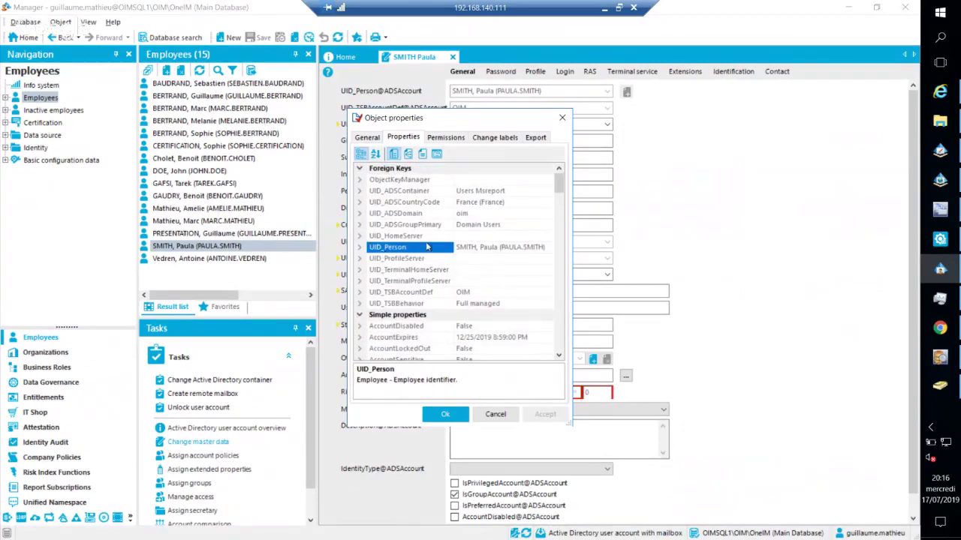
pyautogui.click(458, 247)
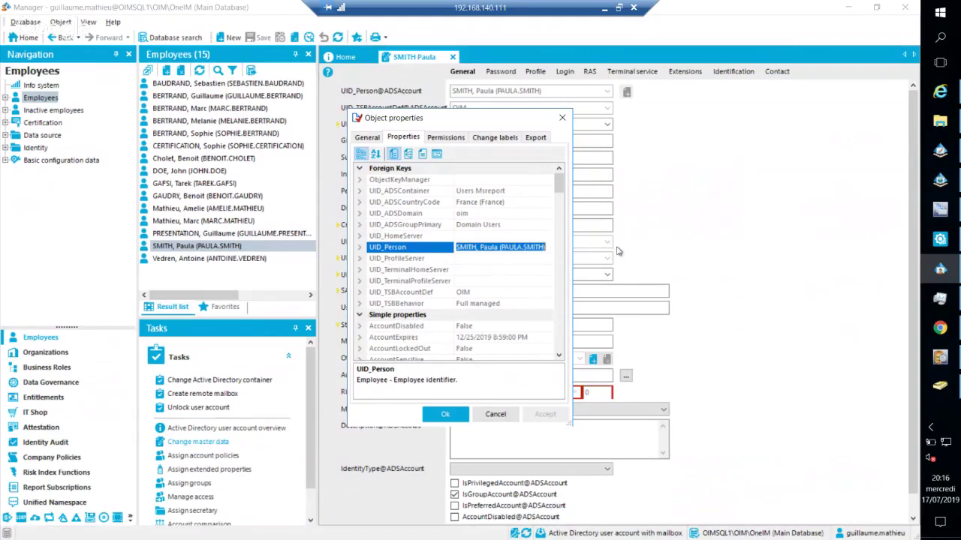
pyautogui.click(452, 57)
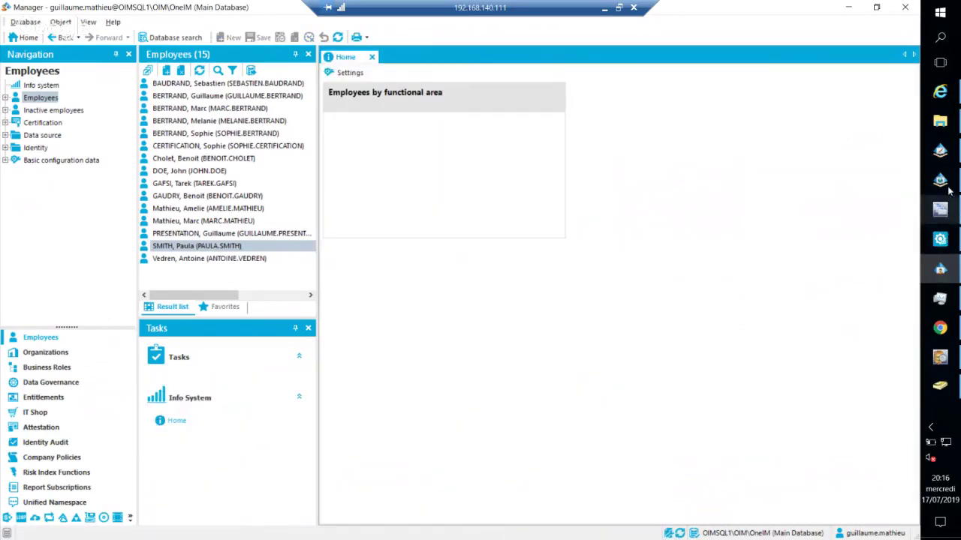
# Step: Toggle from Designer back to Manager and reopen the employee's overview diagram from the Employees list
pyautogui.click(943, 154)
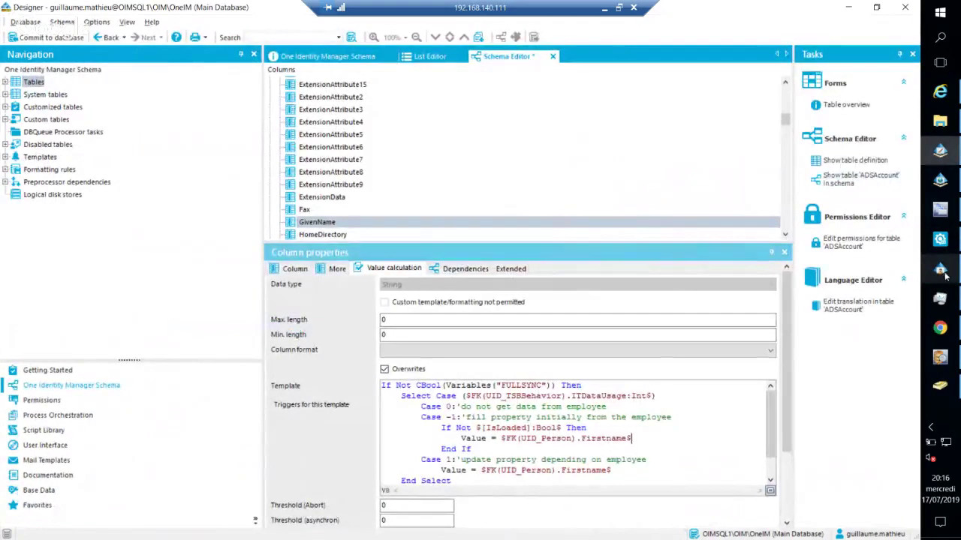
pyautogui.click(941, 269)
pyautogui.click(206, 246)
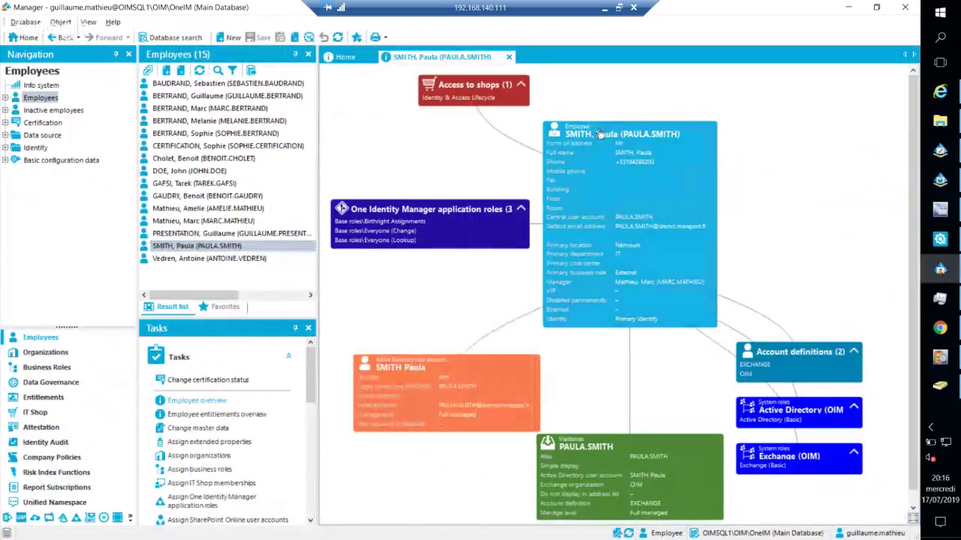
pyautogui.moveTo(601, 135)
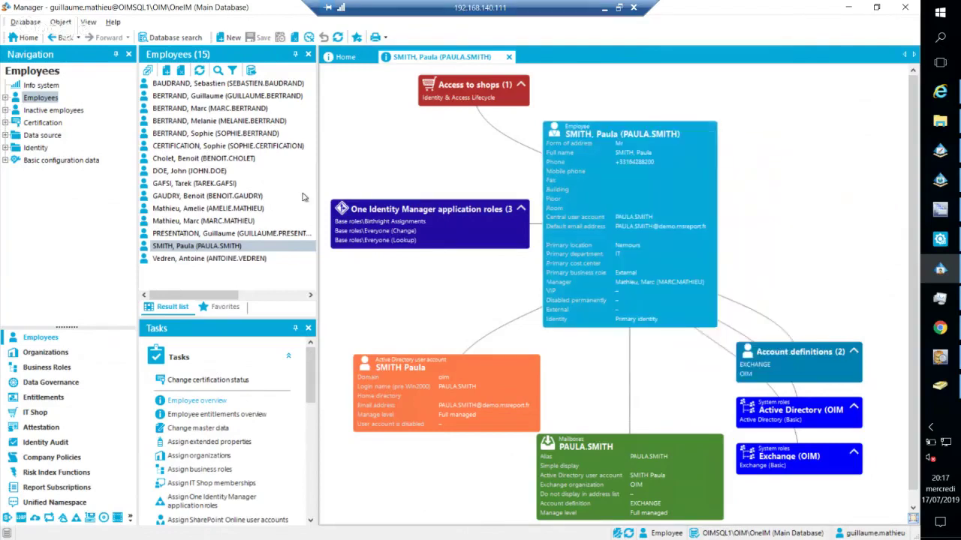
# Step: Remove the last letter of the employee's FirstName, save, and reopen the employee overview graph
pyautogui.moveTo(418, 367)
pyautogui.mouseDown()
pyautogui.moveTo(392, 344)
pyautogui.moveTo(409, 353)
pyautogui.mouseUp()
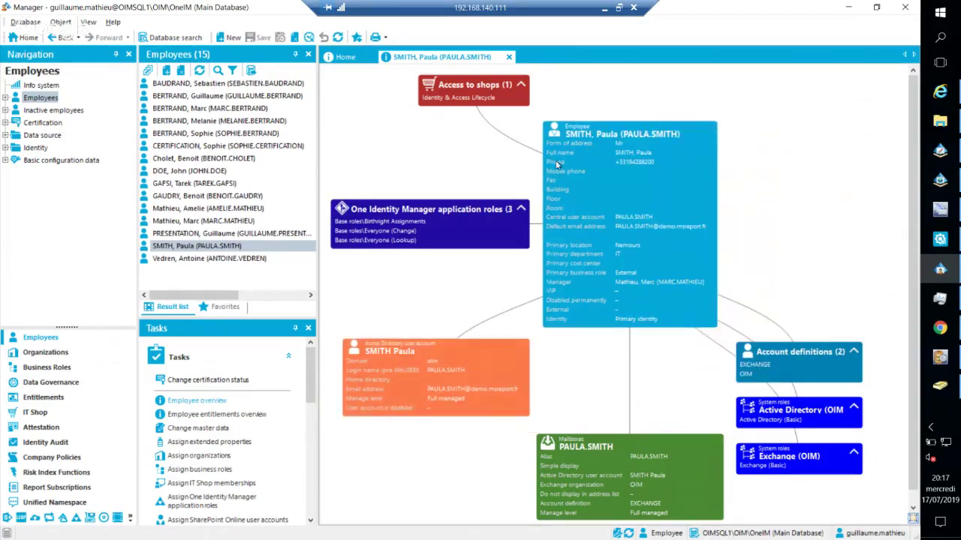
pyautogui.doubleClick(579, 133)
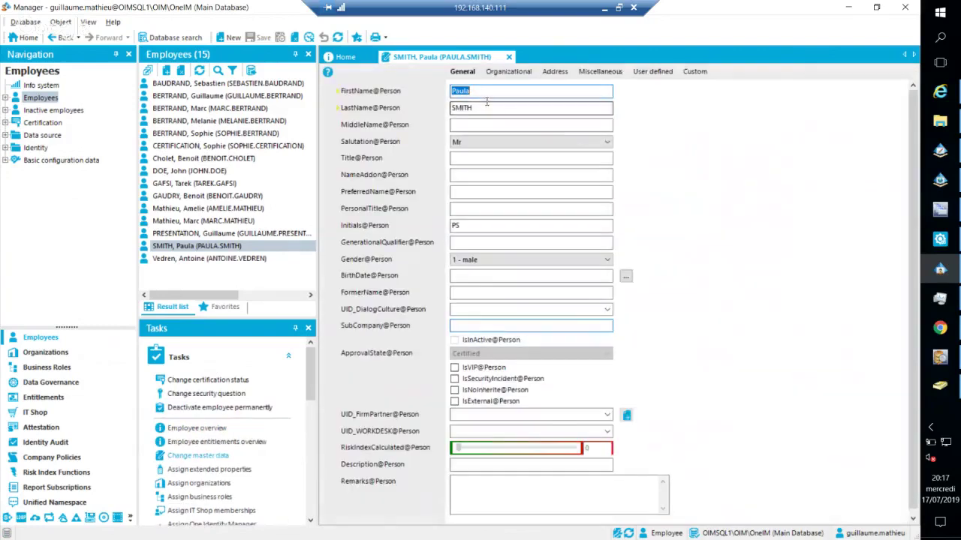
pyautogui.click(484, 91)
pyautogui.press('BackSpace')
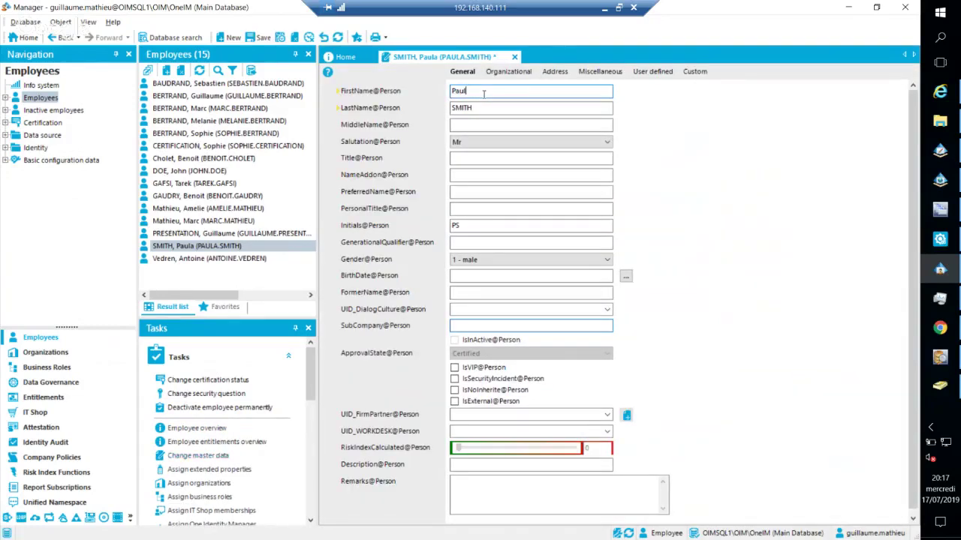
pyautogui.press('Tab')
pyautogui.click(258, 38)
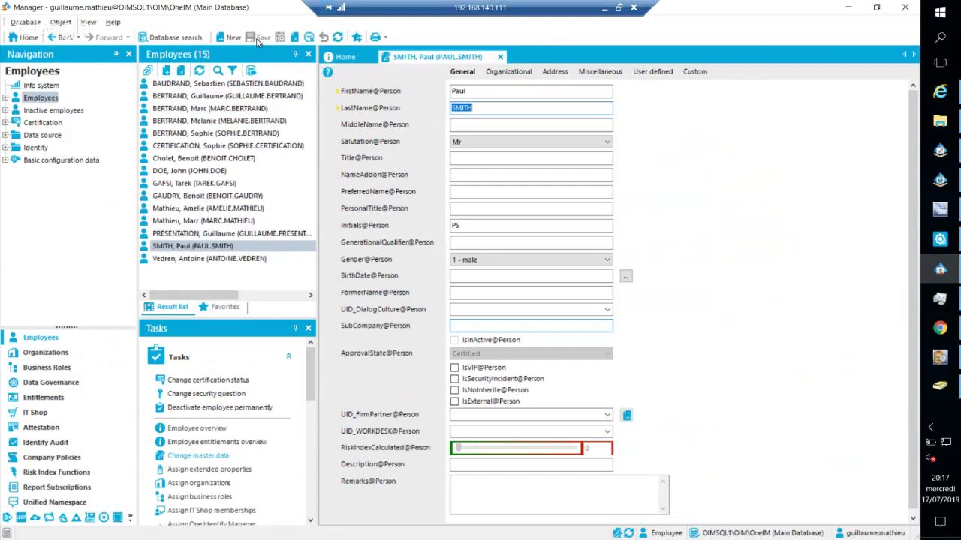
pyautogui.click(229, 249)
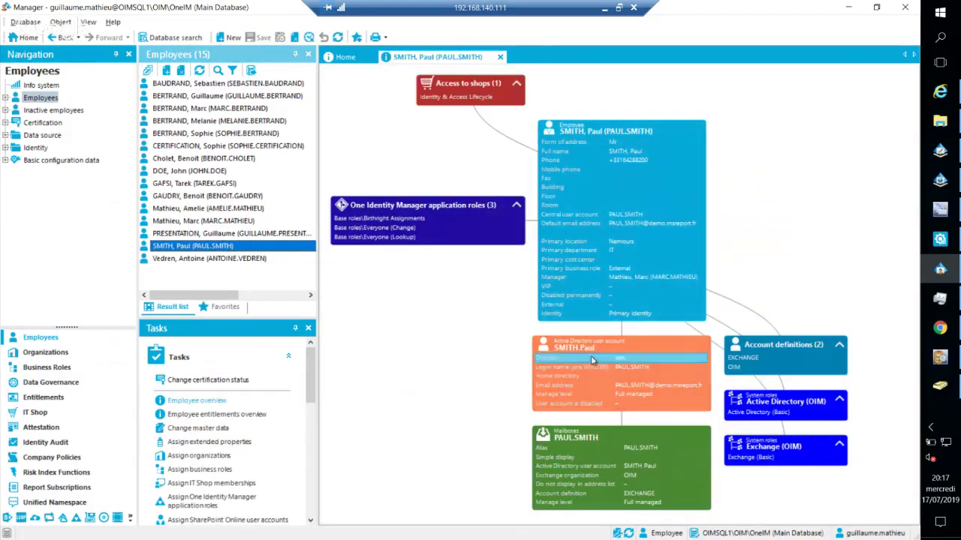
pyautogui.moveTo(584, 427); pyautogui.dragTo(608, 338)
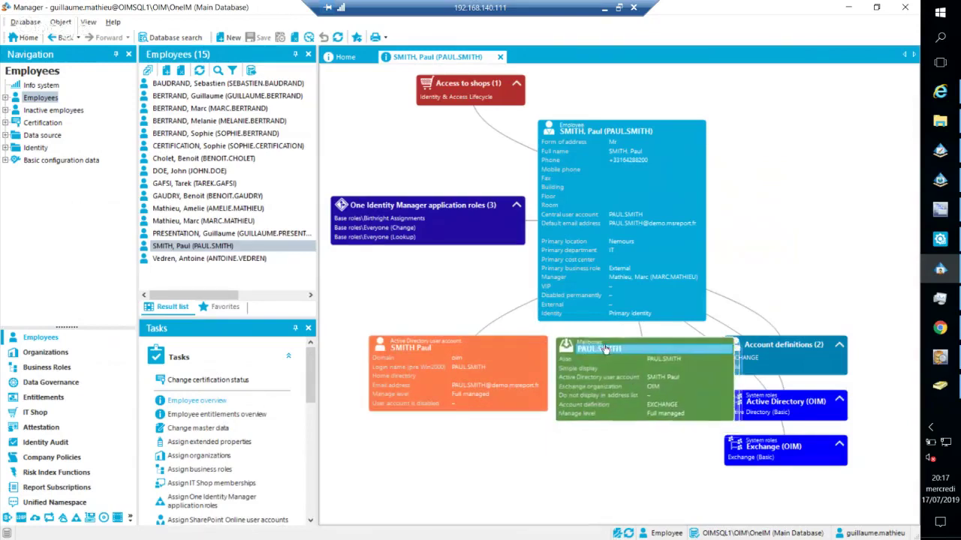
# Step: Expand all nodes of the ADS_ADSAccount_Update/(De-)activate job, then open Designer's Process Orchestration
pyautogui.click(940, 209)
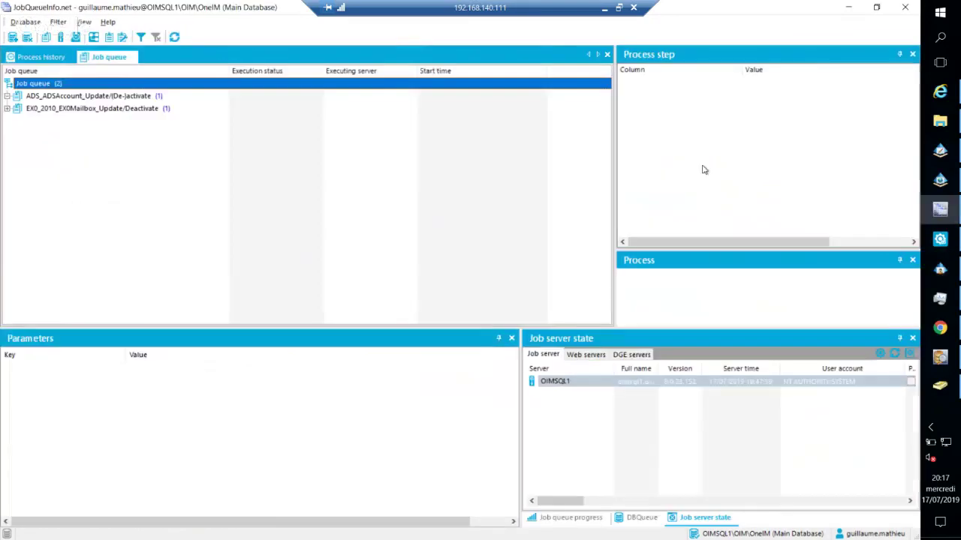
pyautogui.rightClick(113, 98)
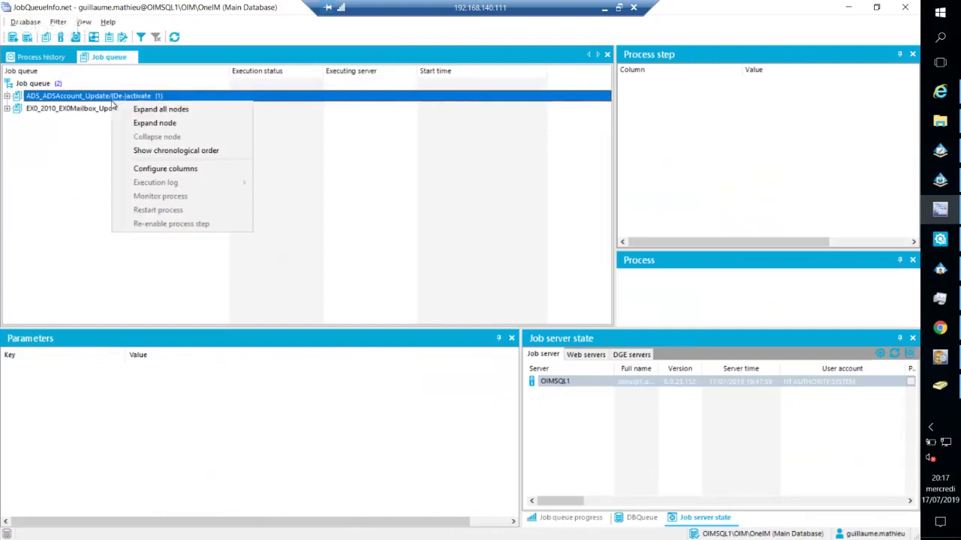
pyautogui.click(125, 109)
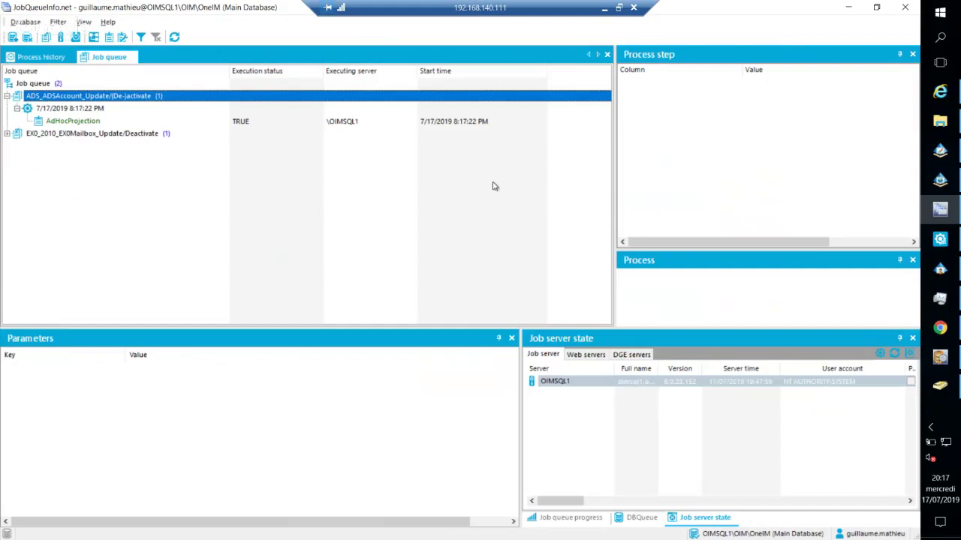
pyautogui.click(940, 151)
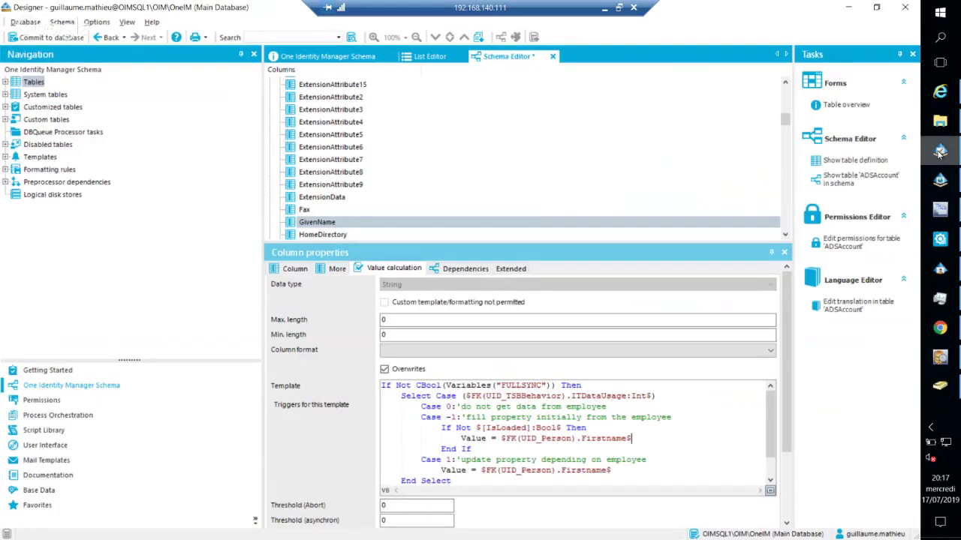
pyautogui.click(78, 414)
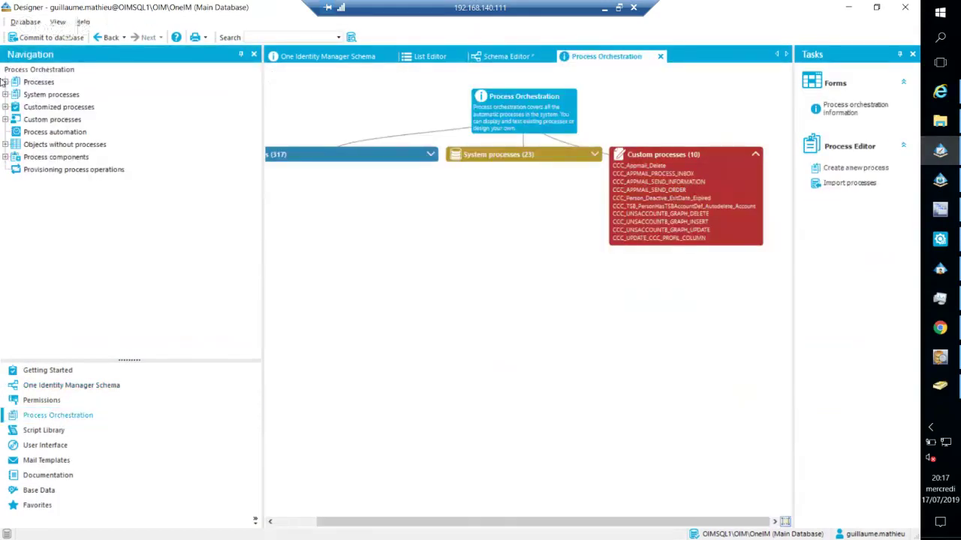
# Step: Browse the Processes tree and the custom processes for Person
pyautogui.click(5, 82)
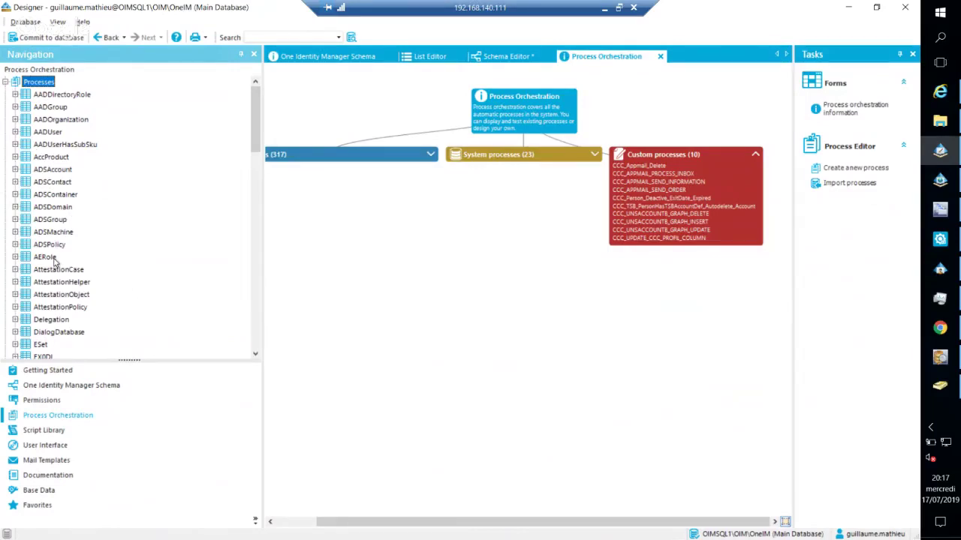
pyautogui.click(15, 170)
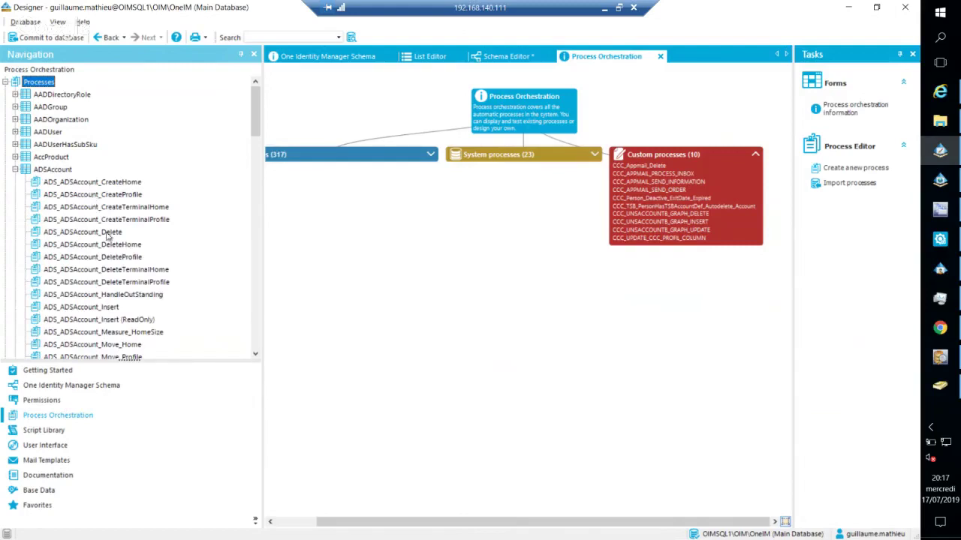
pyautogui.scroll(-10, 108, 235)
pyautogui.scroll(10, 95, 201)
pyautogui.click(15, 170)
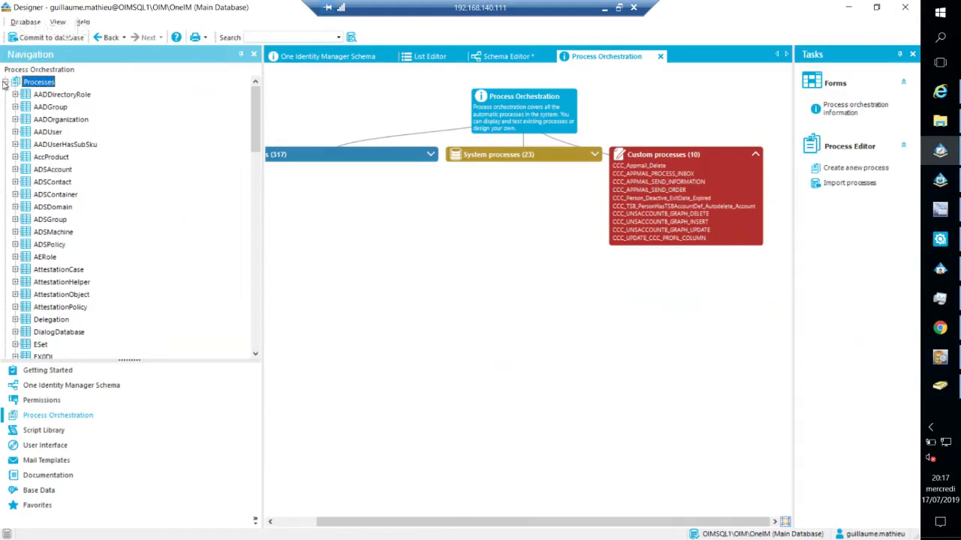
pyautogui.click(6, 82)
pyautogui.click(6, 119)
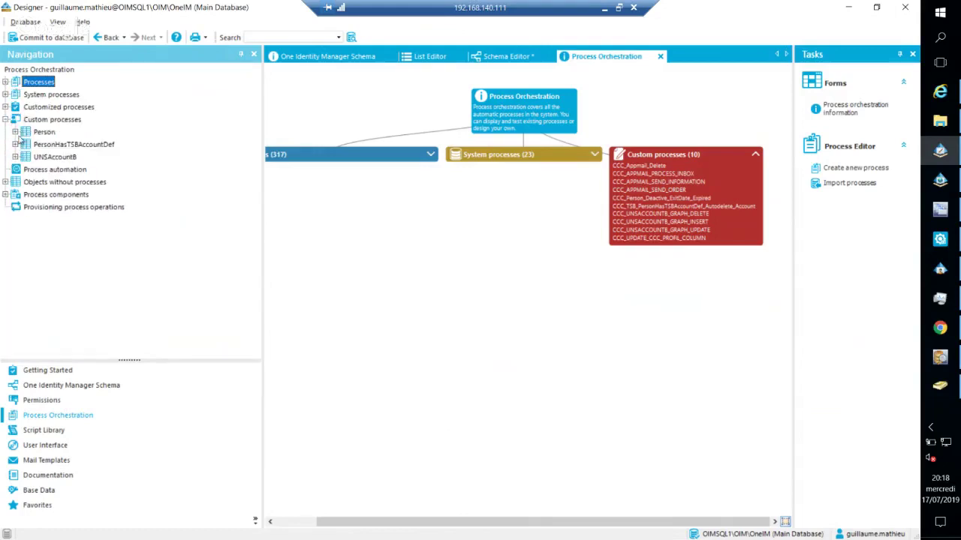
pyautogui.click(15, 132)
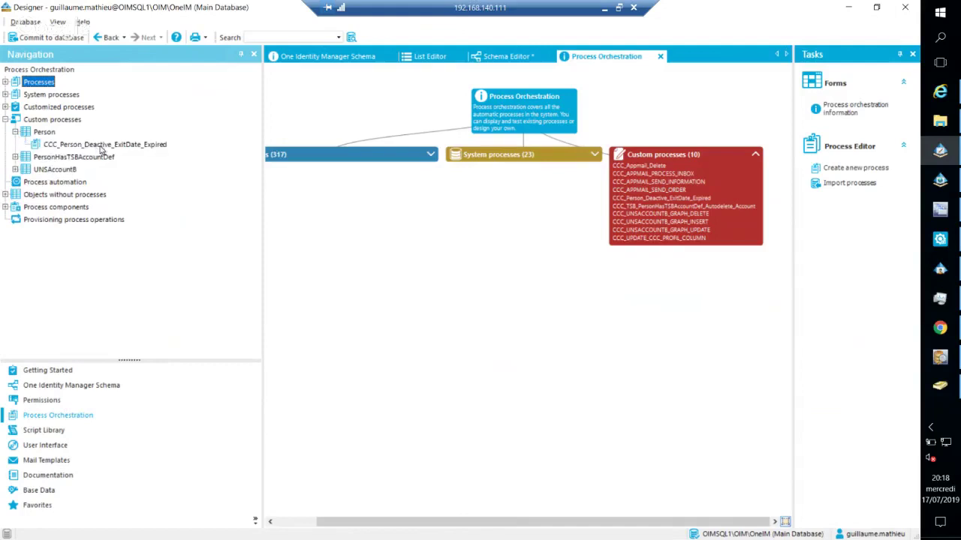
# Step: Expand the ADSAccount processes and show the ADS_ADSAccount_Update_UpdatePerson diagram
pyautogui.click(6, 83)
pyautogui.click(6, 83)
pyautogui.click(6, 83)
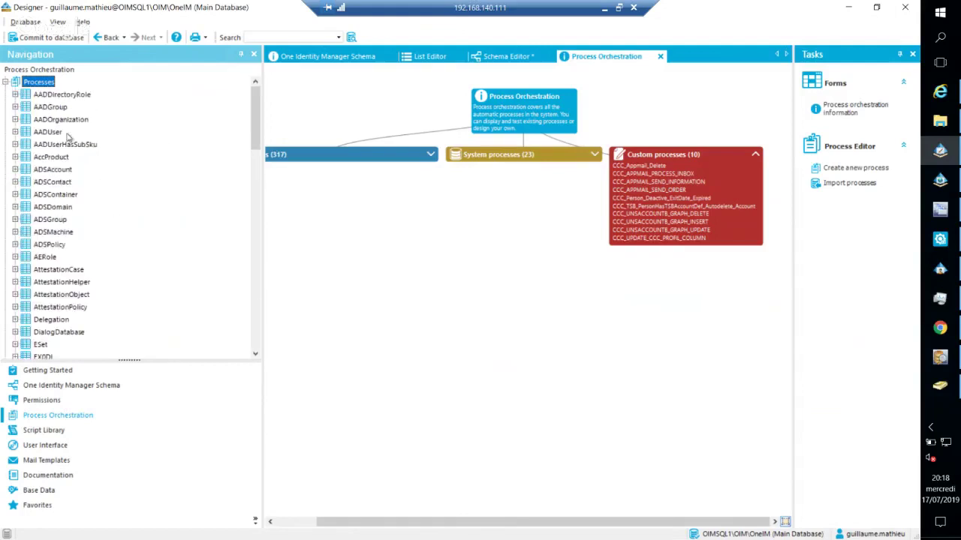
pyautogui.click(15, 169)
pyautogui.scroll(-6, 109, 336)
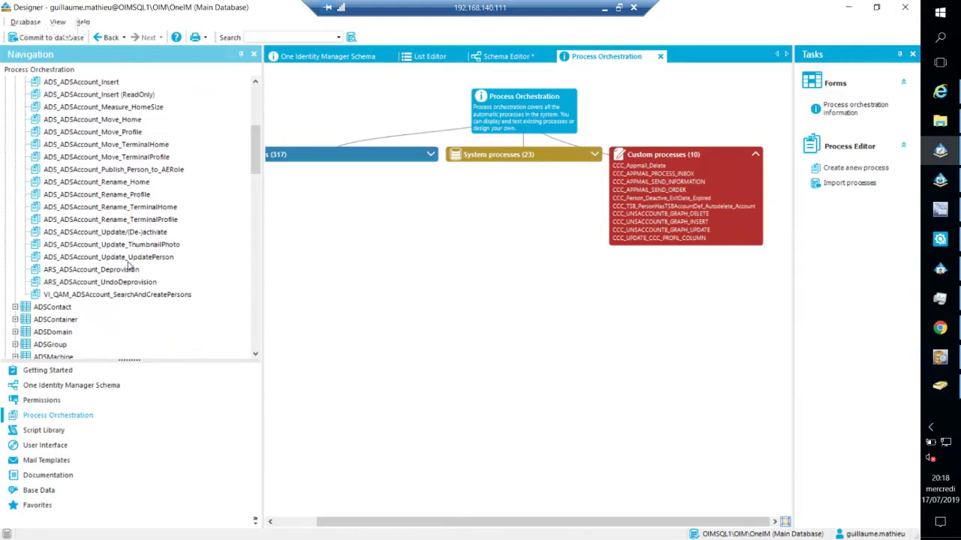
pyautogui.click(129, 257)
# Step: Open ADS_ADSAccount_Update_UpdatePerson and view its Update Person for Account step's general properties
pyautogui.doubleClick(564, 211)
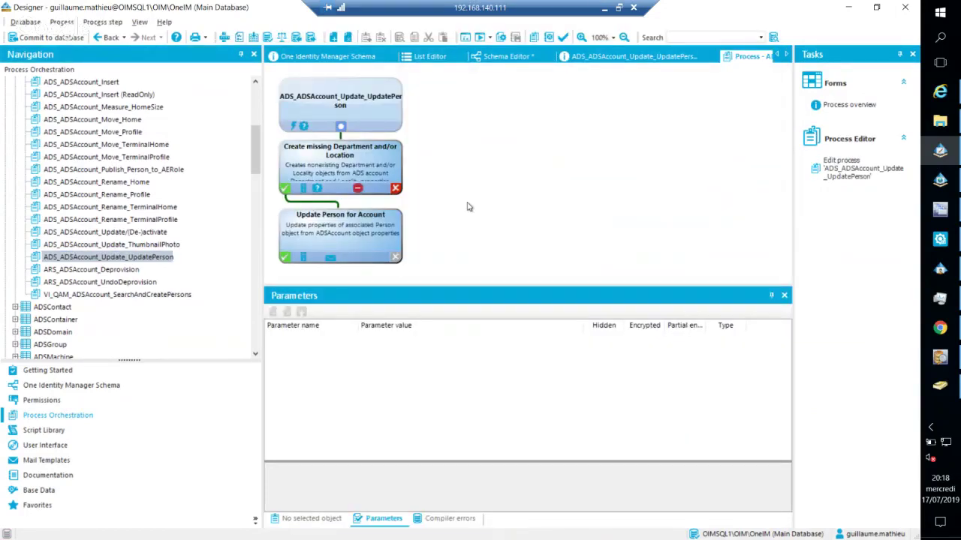
pyautogui.click(313, 222)
pyautogui.moveTo(313, 223); pyautogui.dragTo(475, 214)
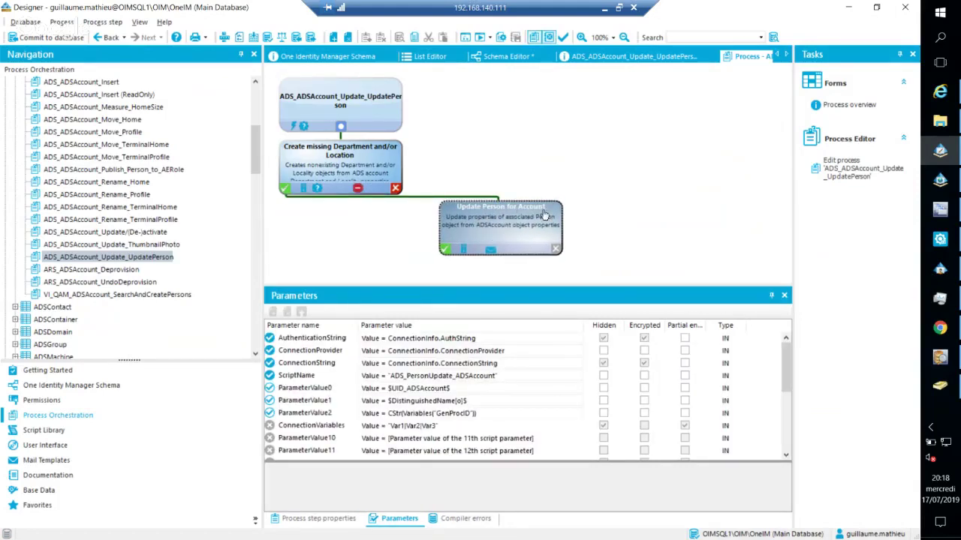
pyautogui.click(319, 519)
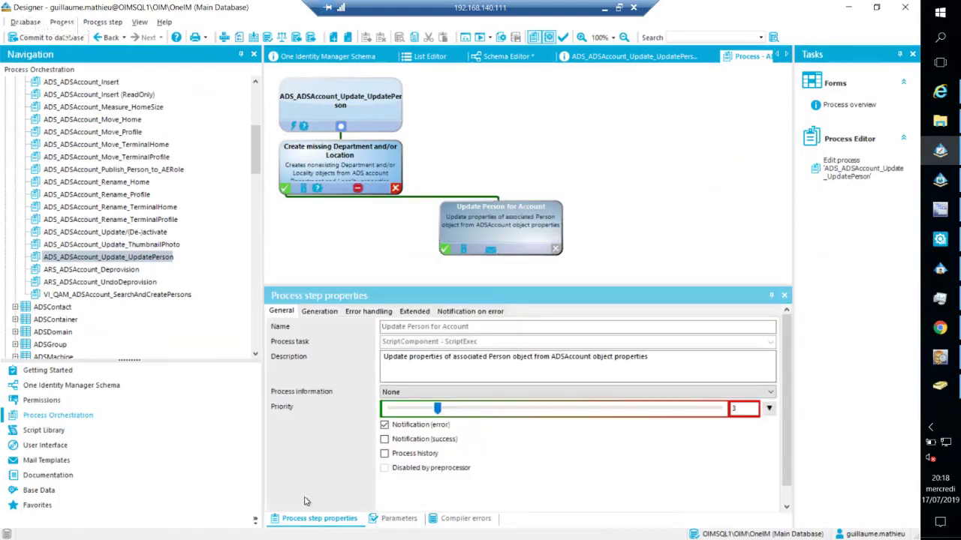
# Step: Open ADS_ADSAccount_Update/(De-)activate and view its Update Account step's parameters
pyautogui.click(126, 235)
pyautogui.doubleClick(536, 229)
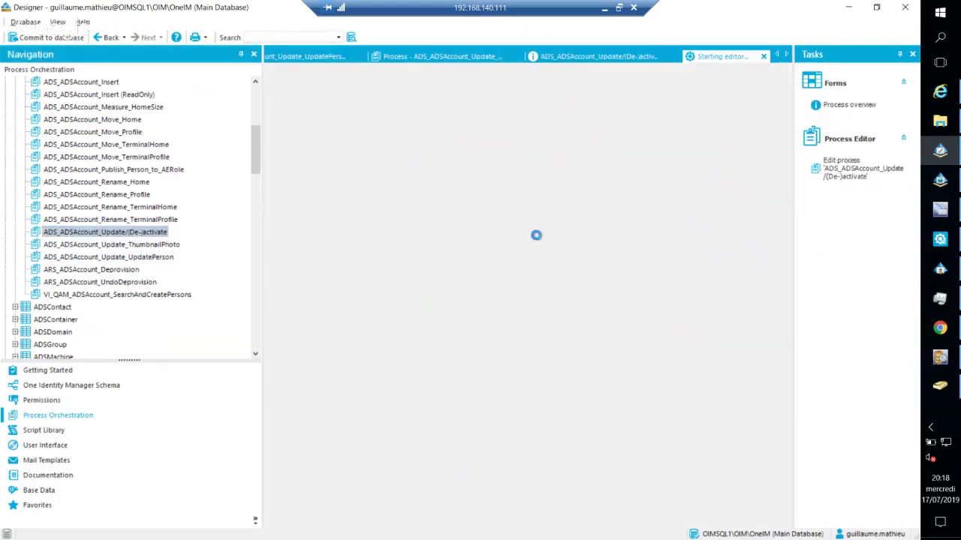
pyautogui.click(310, 103)
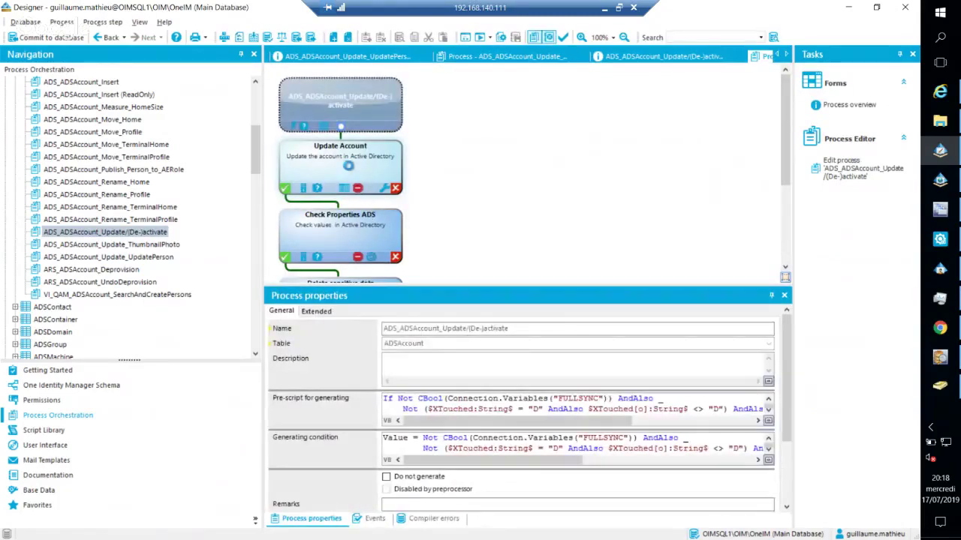
pyautogui.click(348, 166)
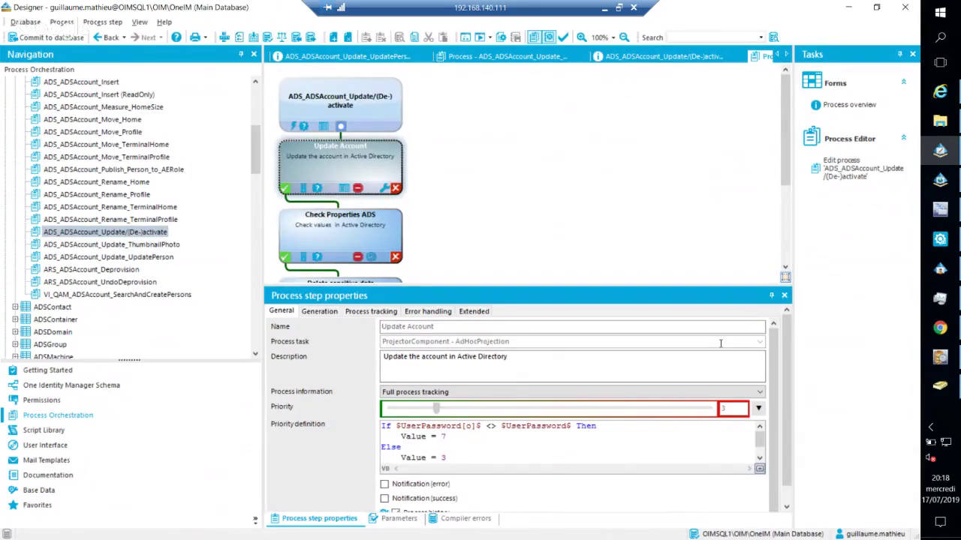
pyautogui.click(399, 519)
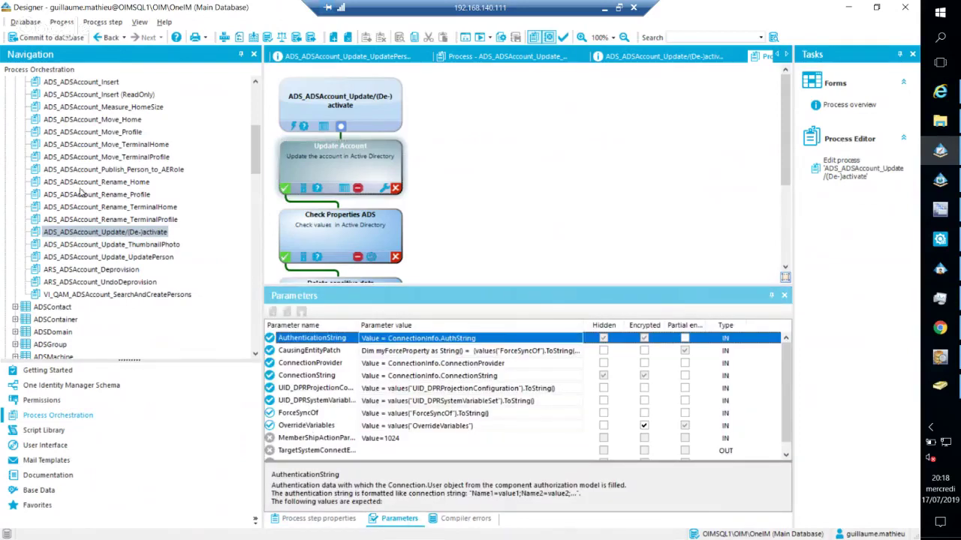
pyautogui.scroll(15, 253, 137)
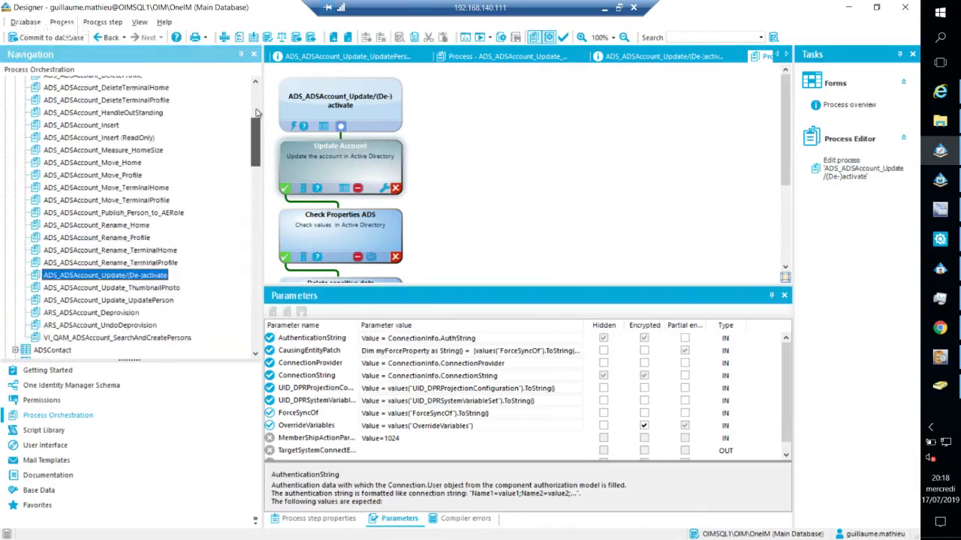
pyautogui.click(15, 169)
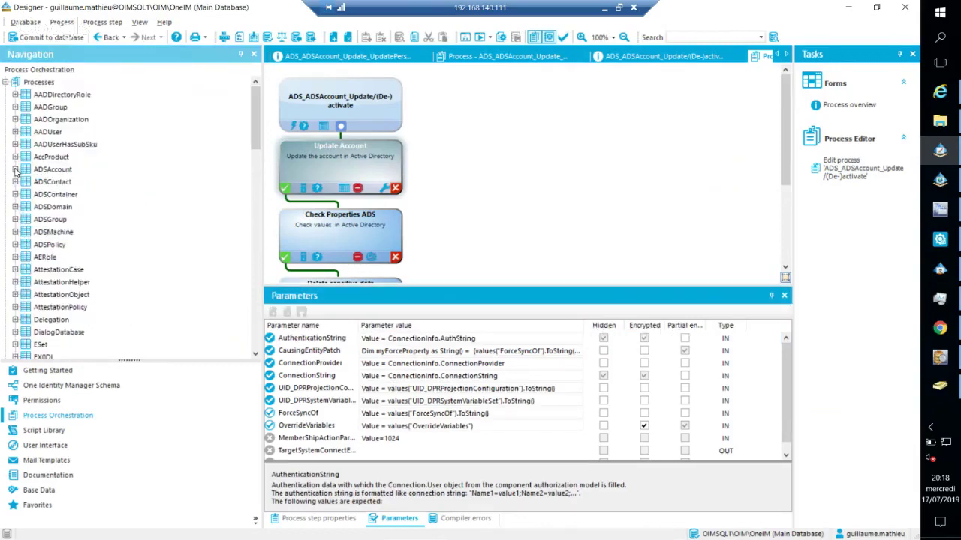
# Step: Open custom script CCC_AE_BuildCentralAccount from the Script Library and scroll through its code
pyautogui.click(45, 430)
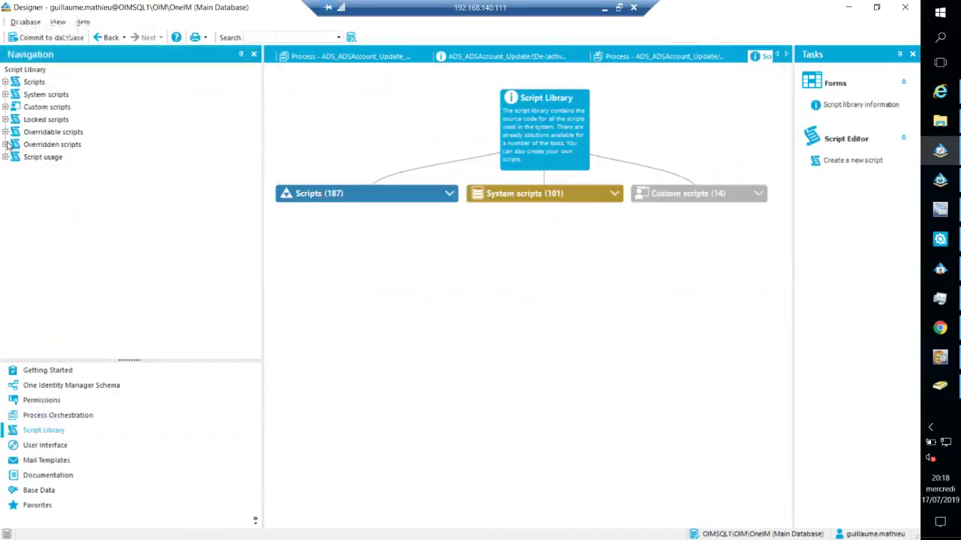
pyautogui.click(5, 107)
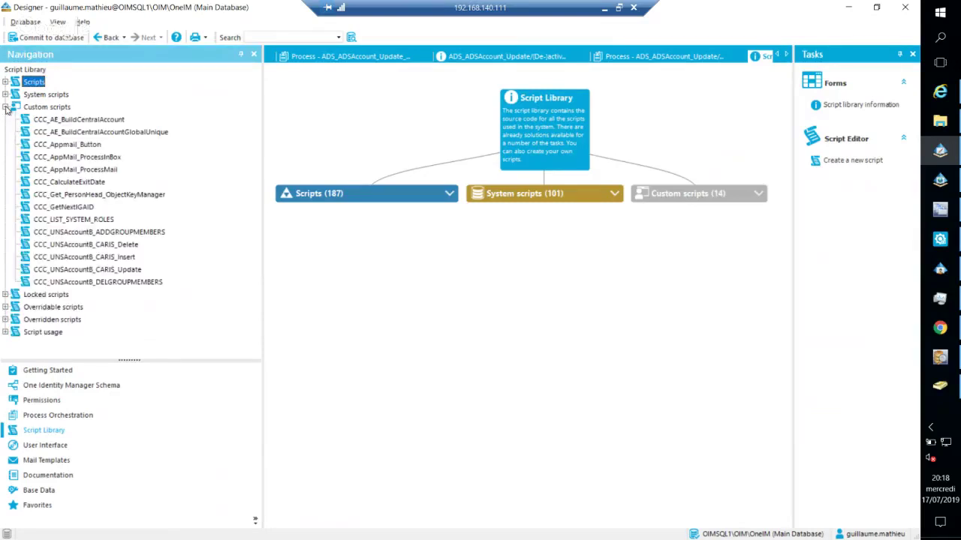
pyautogui.click(81, 120)
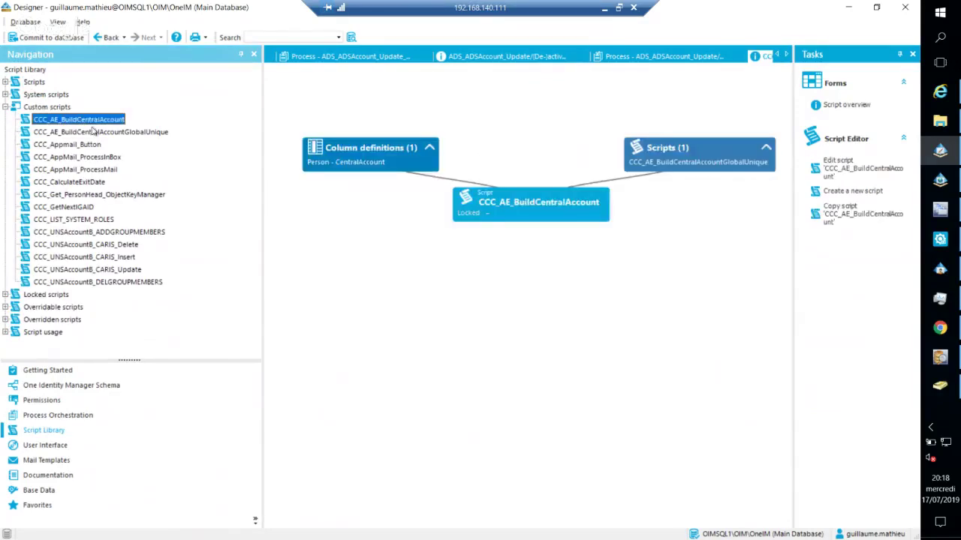
pyautogui.doubleClick(549, 203)
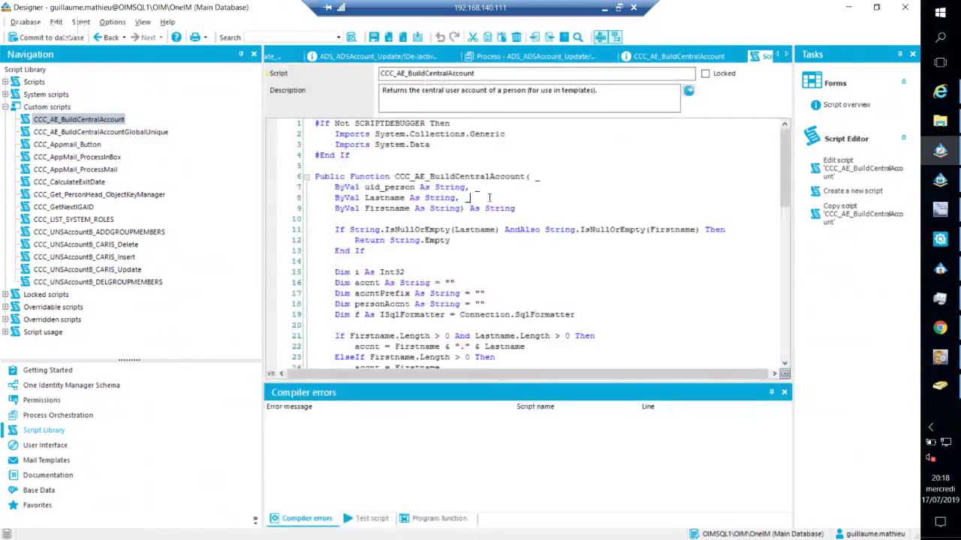
pyautogui.scroll(-14, 549, 202)
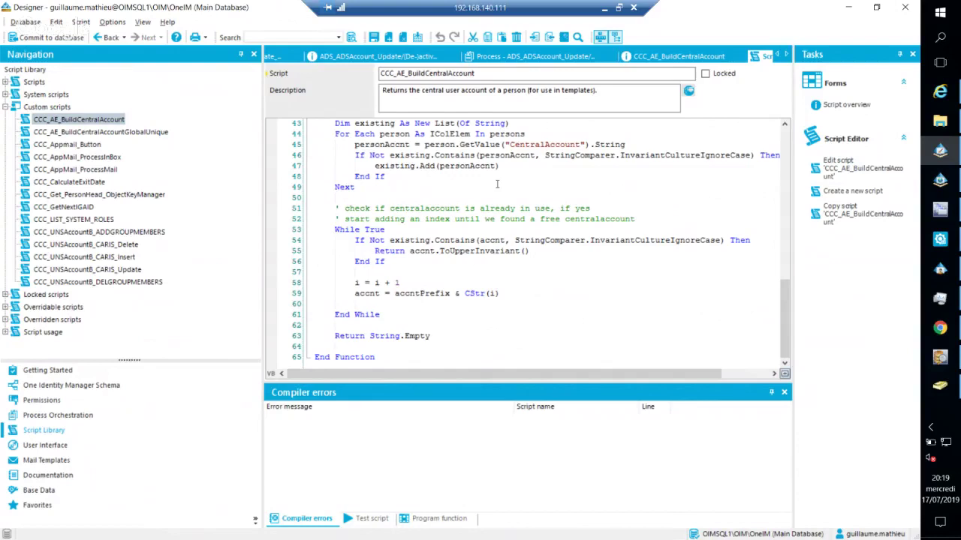
pyautogui.click(66, 415)
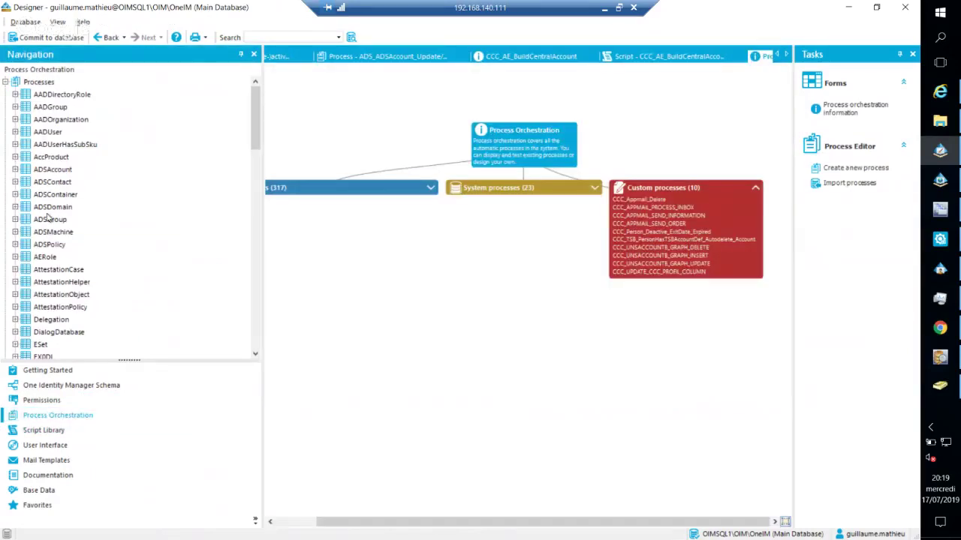
# Step: Browse the DialogDatabase table overview in the Navigation tree
pyautogui.scroll(-2, 60, 314)
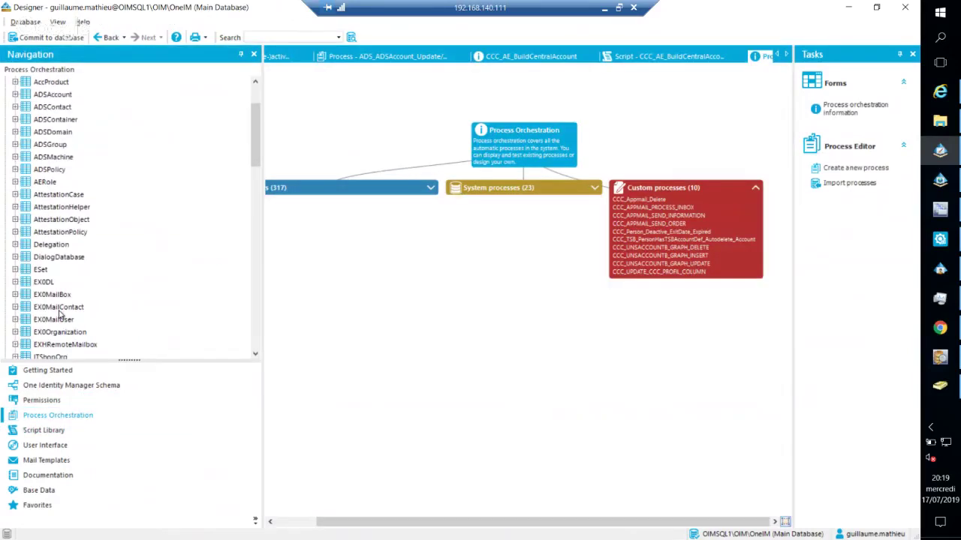
pyautogui.scroll(-2, 60, 314)
pyautogui.scroll(2, 60, 313)
pyautogui.click(60, 256)
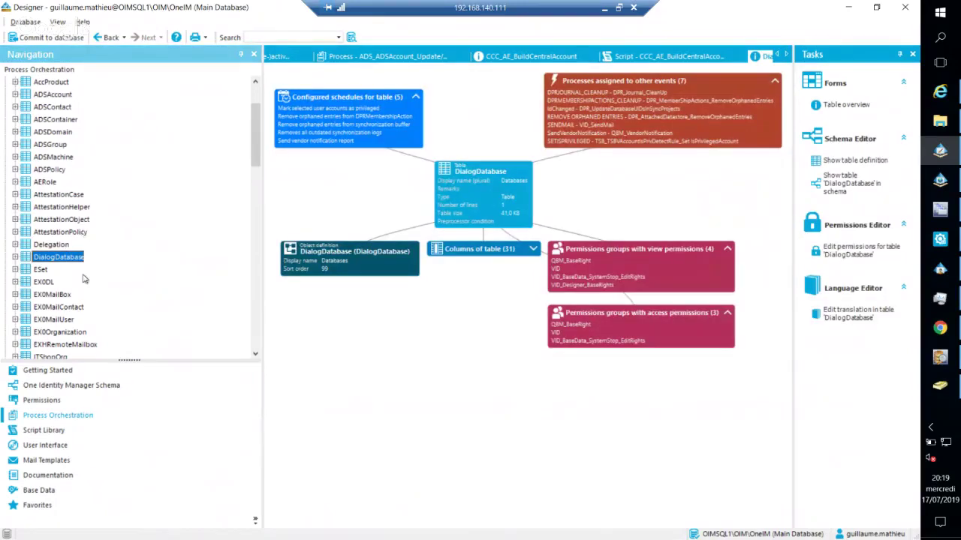
pyautogui.scroll(-8, 82, 289)
pyautogui.scroll(10, 82, 294)
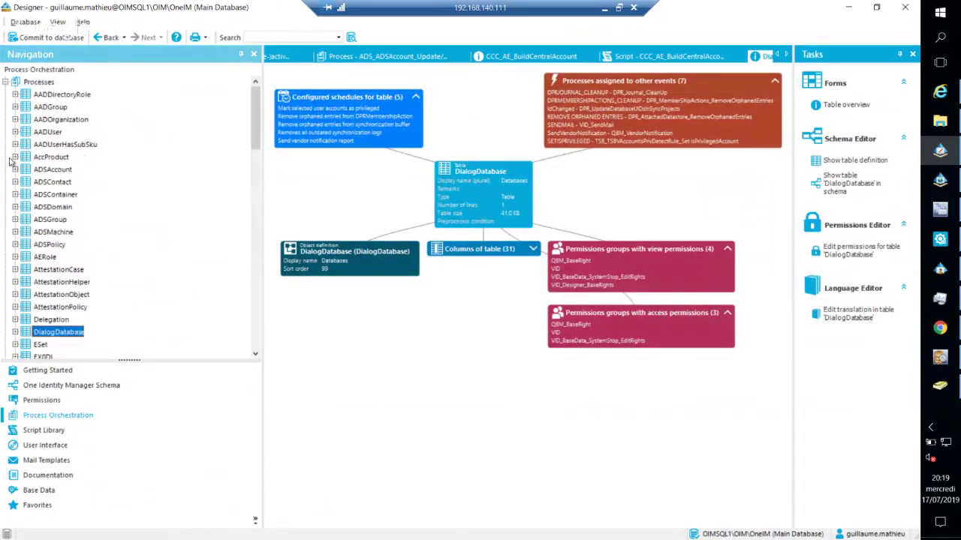
# Step: Open the CCC_Person_Deactive_ExitDate_Expired process and check which events start it
pyautogui.click(6, 81)
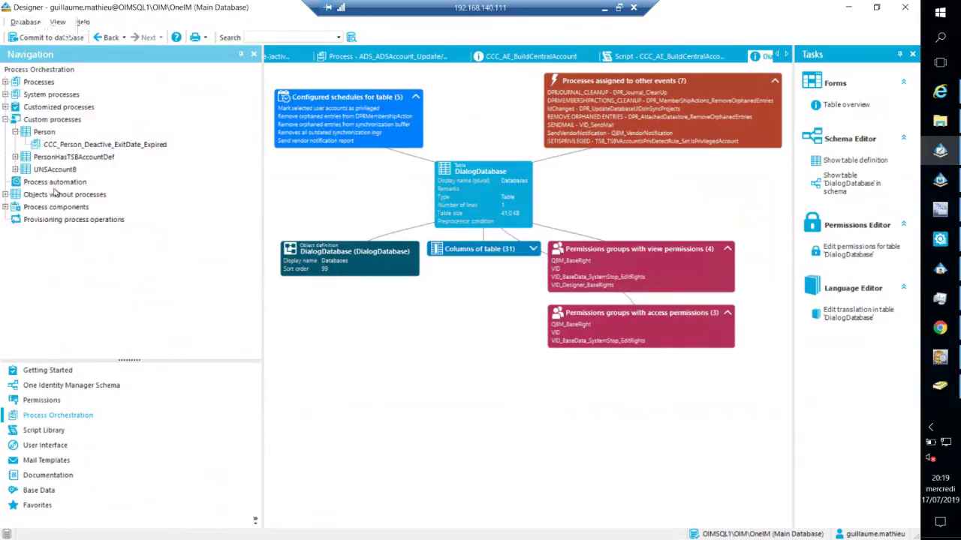
pyautogui.doubleClick(59, 144)
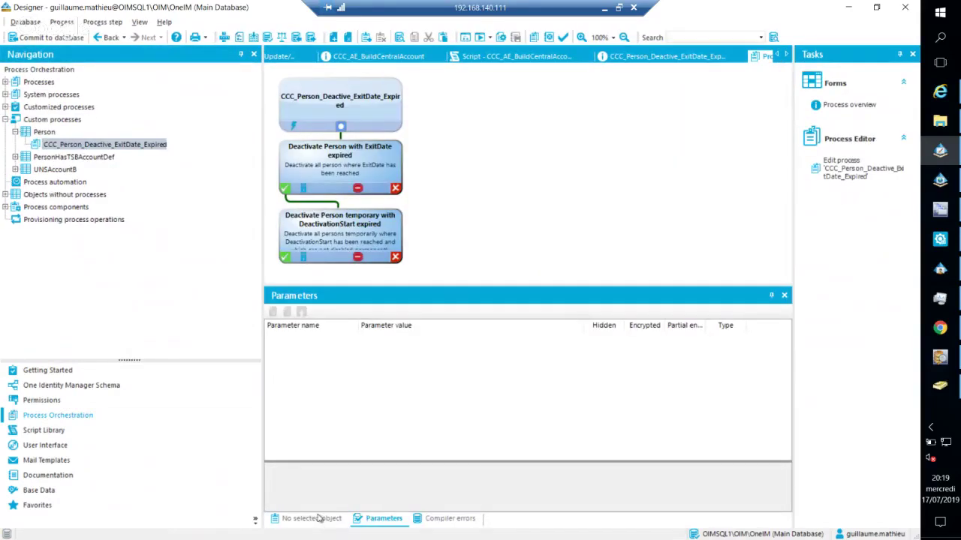
pyautogui.click(316, 112)
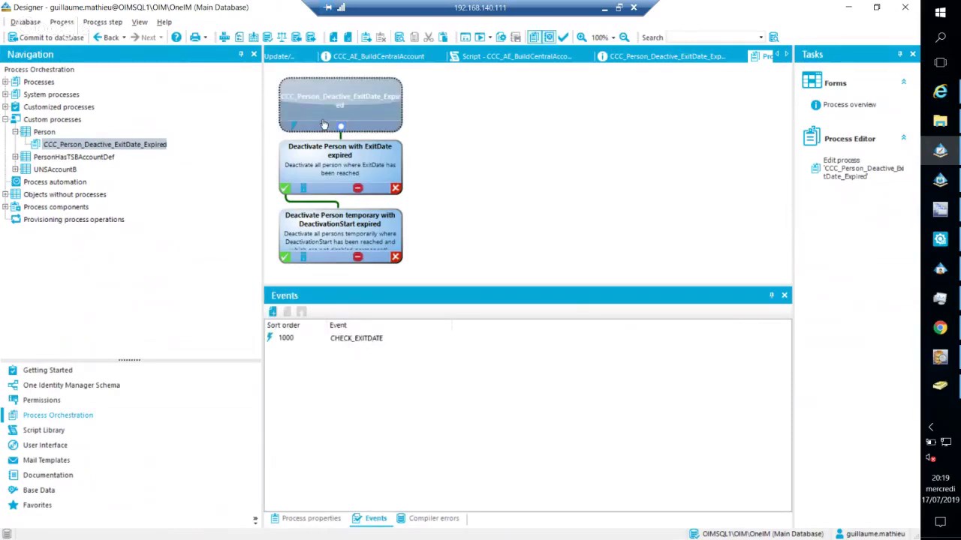
# Step: Expand the process tables and open the ADSAccount table overview
pyautogui.click(5, 83)
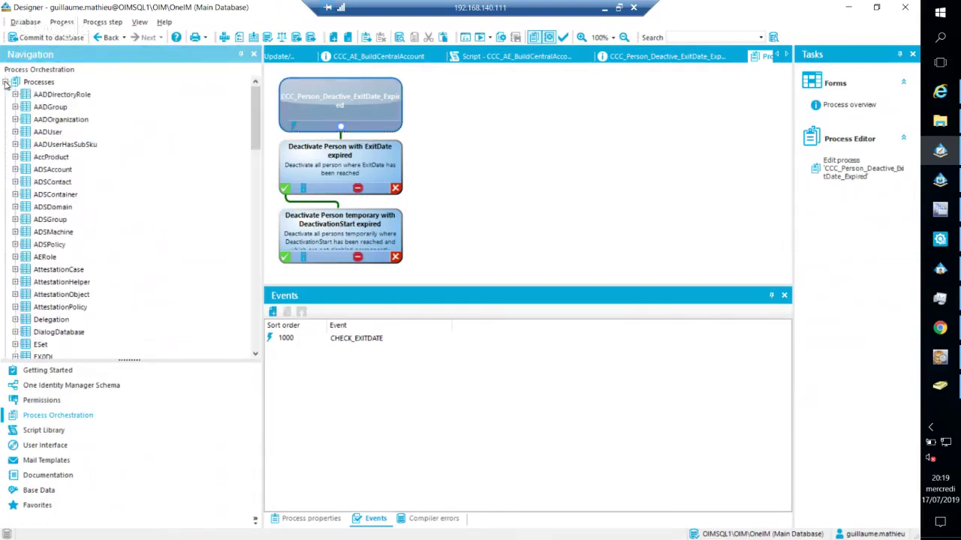
pyautogui.click(49, 170)
pyautogui.doubleClick(49, 171)
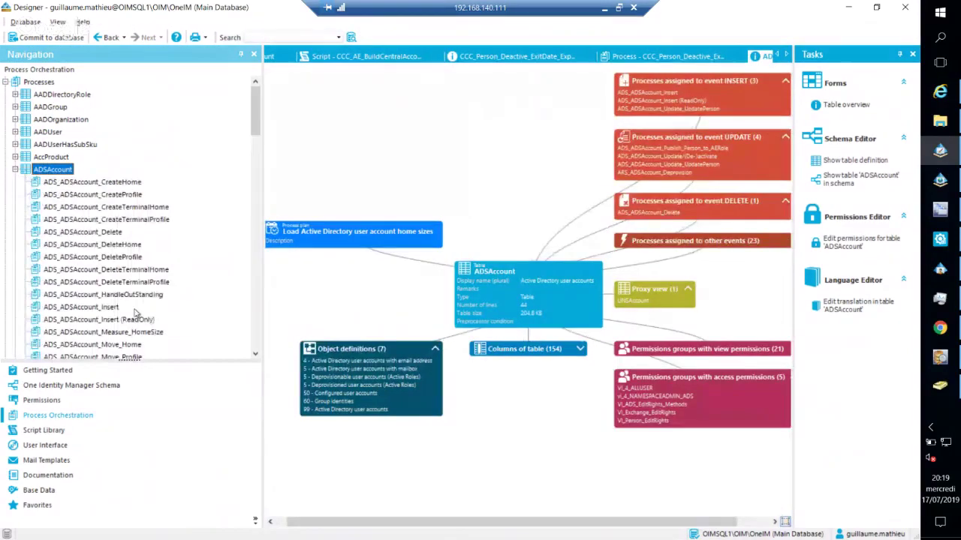
# Step: Open the ADS_ADSAccount_Update/(De-)activate process in the process editor
pyautogui.scroll(-2, 136, 314)
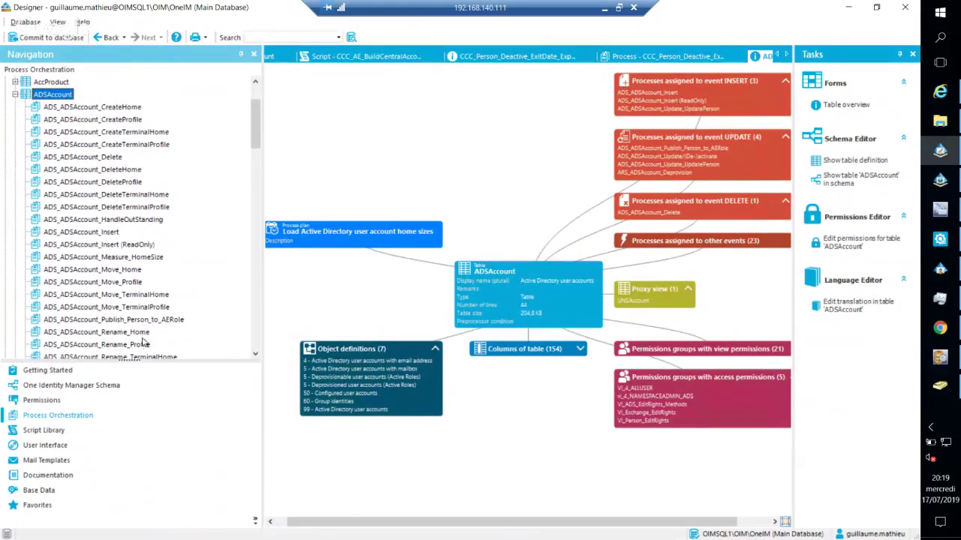
pyautogui.scroll(-2, 144, 343)
pyautogui.scroll(-2, 144, 343)
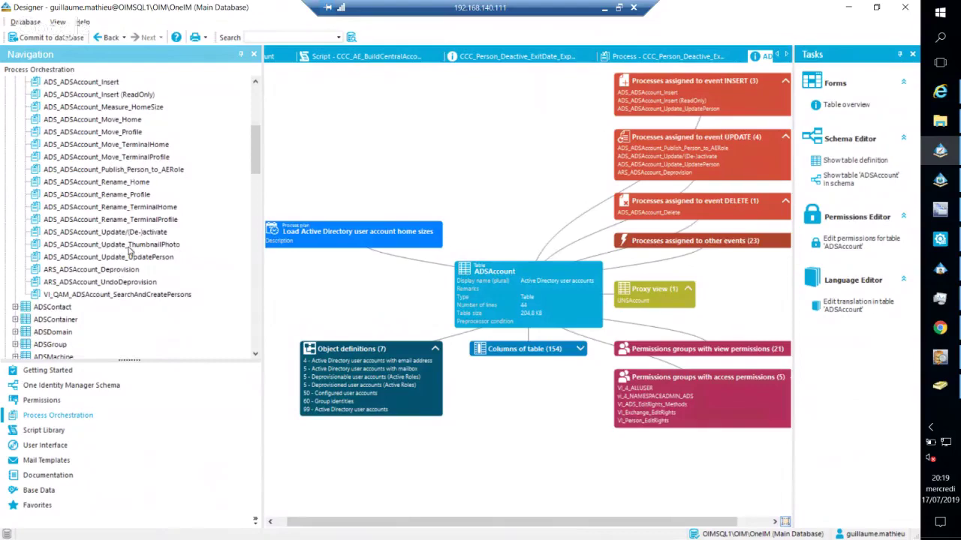
pyautogui.click(124, 234)
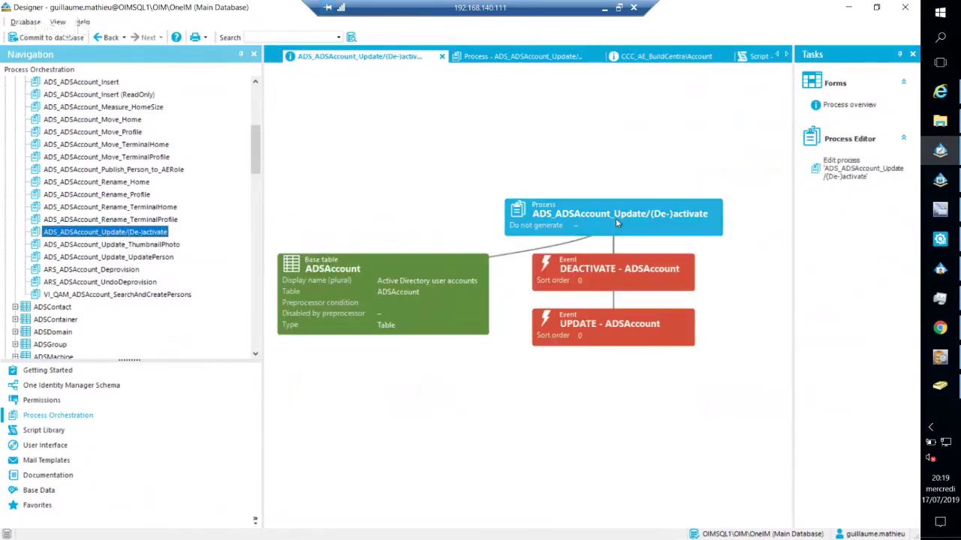
pyautogui.doubleClick(616, 223)
# Step: Enlarge the diagram and move the Trigger Home/Profile Creation step to the right
pyautogui.moveTo(451, 287); pyautogui.dragTo(483, 367)
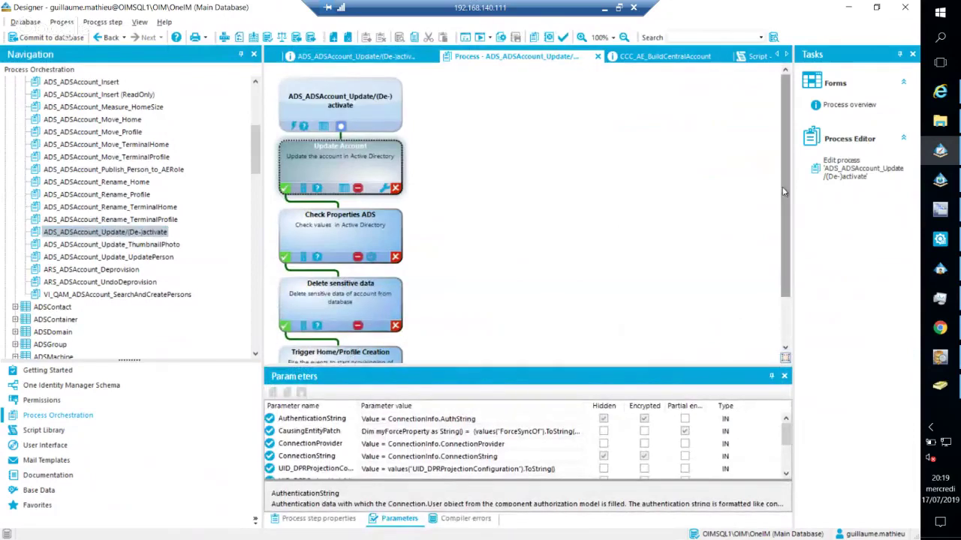
pyautogui.moveTo(785, 210); pyautogui.dragTo(785, 257)
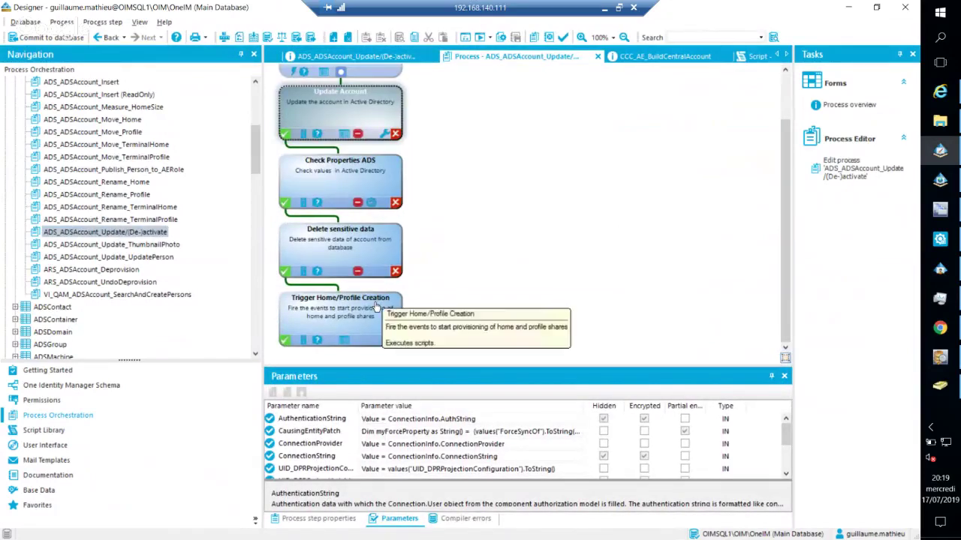
pyautogui.moveTo(355, 318); pyautogui.dragTo(599, 208)
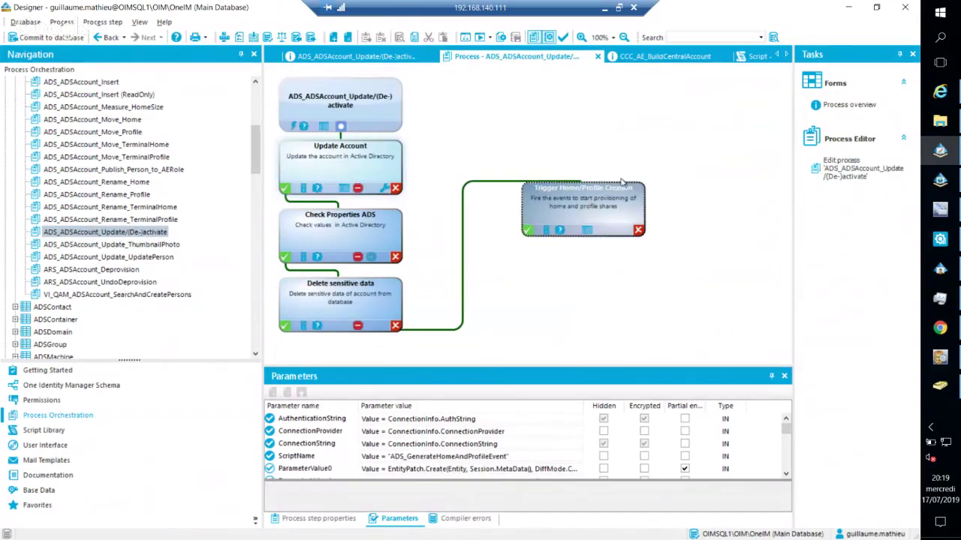
pyautogui.click(632, 139)
pyautogui.click(62, 22)
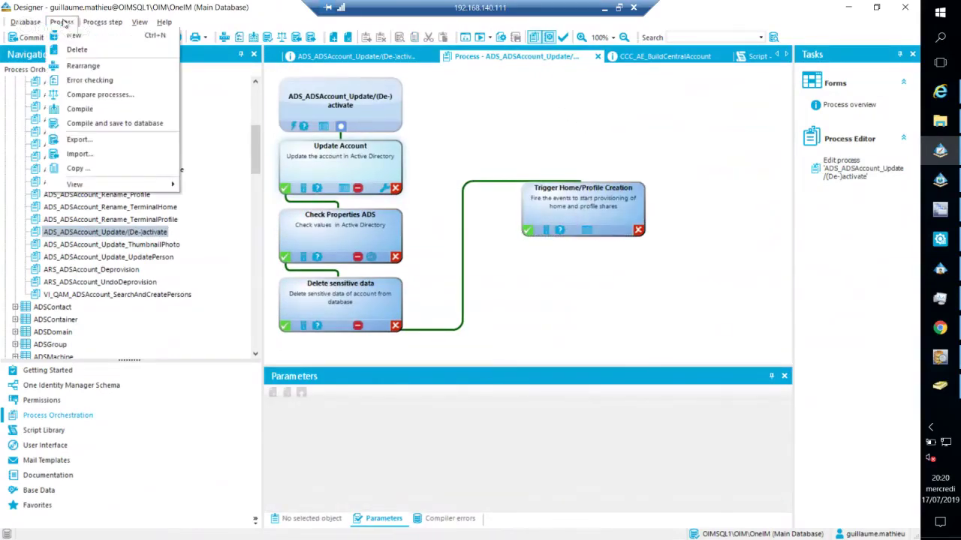
# Step: Copy the process as CCC_ADS_ADSAccount_Update/(De-)activate with events copied and steps not renamed
pyautogui.click(75, 168)
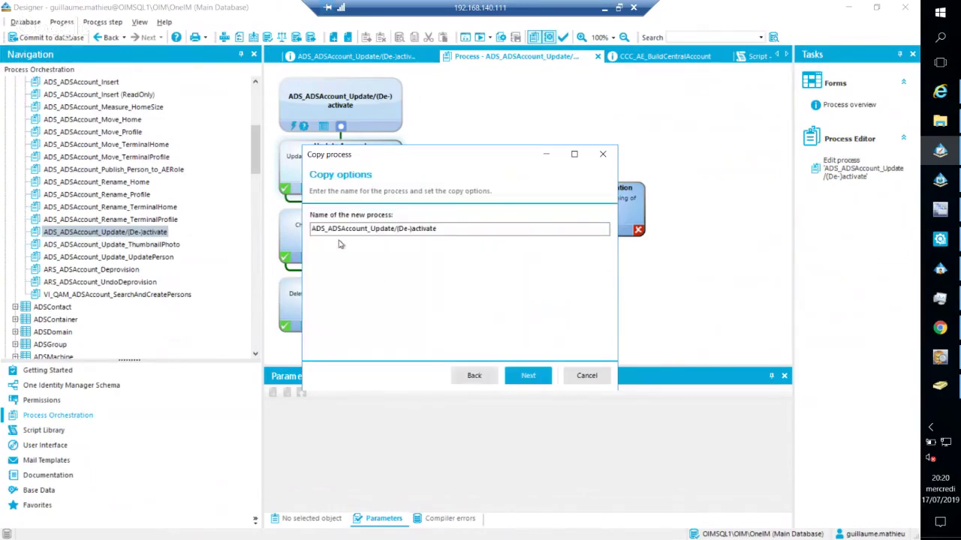
pyautogui.click(324, 229)
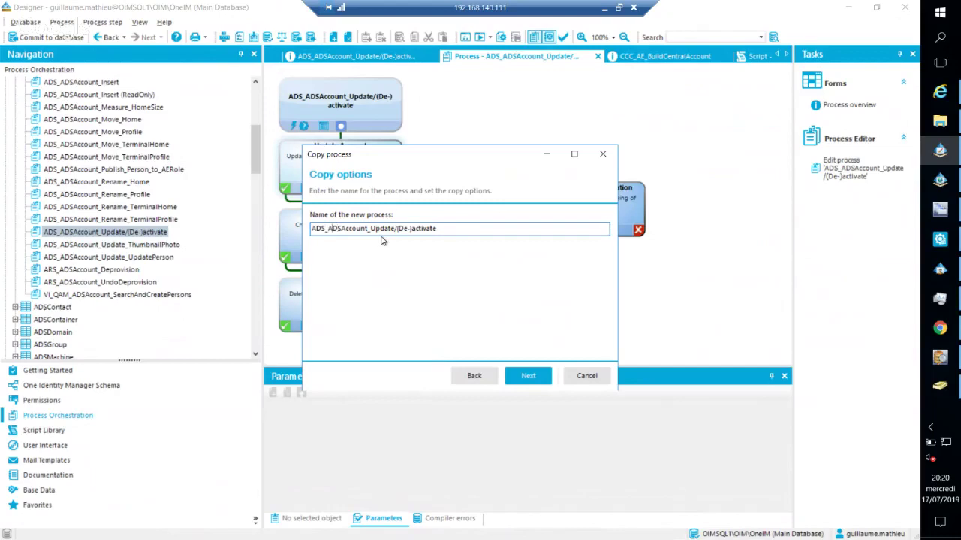
pyautogui.write('CCC_')
pyautogui.click(529, 379)
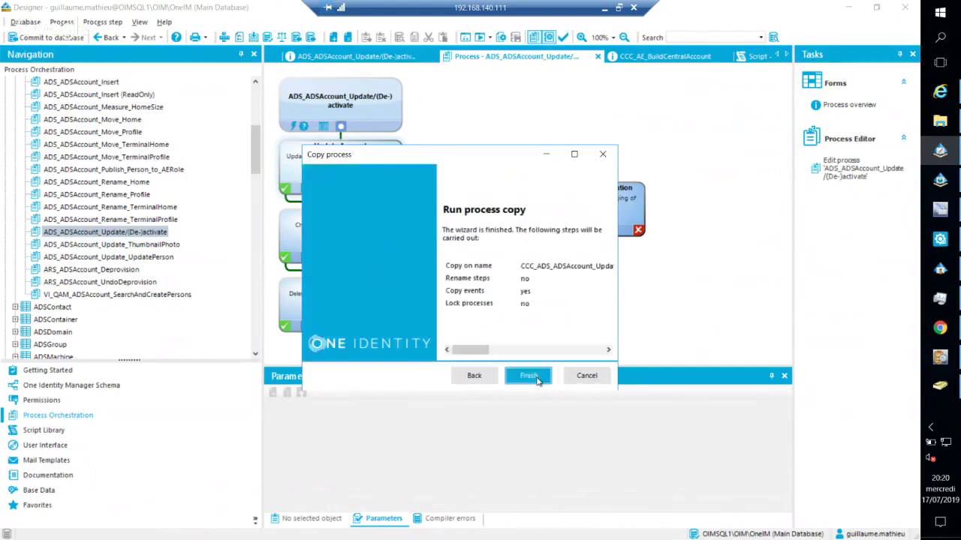
pyautogui.click(530, 376)
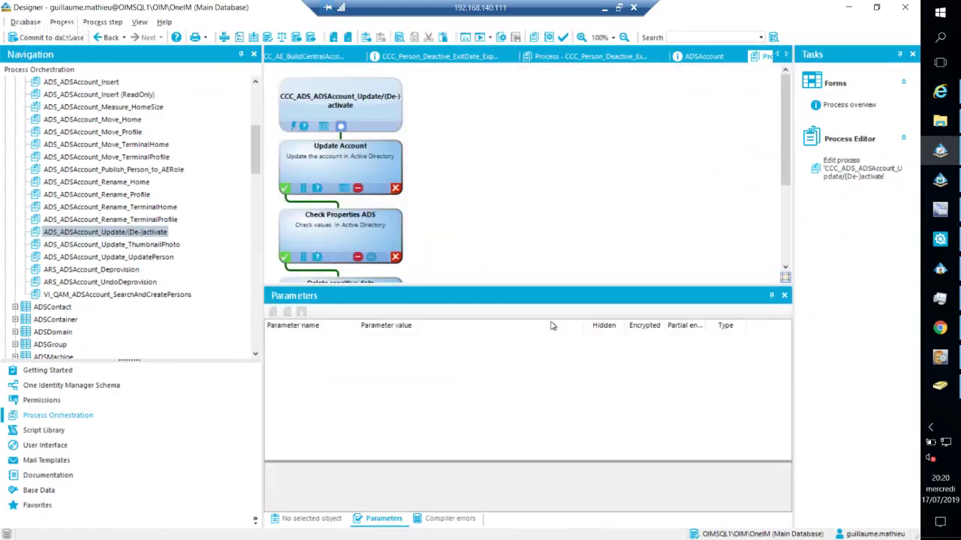
# Step: Commit the copied process to the database and discard an accidentally placed new step
pyautogui.click(61, 39)
pyautogui.click(559, 404)
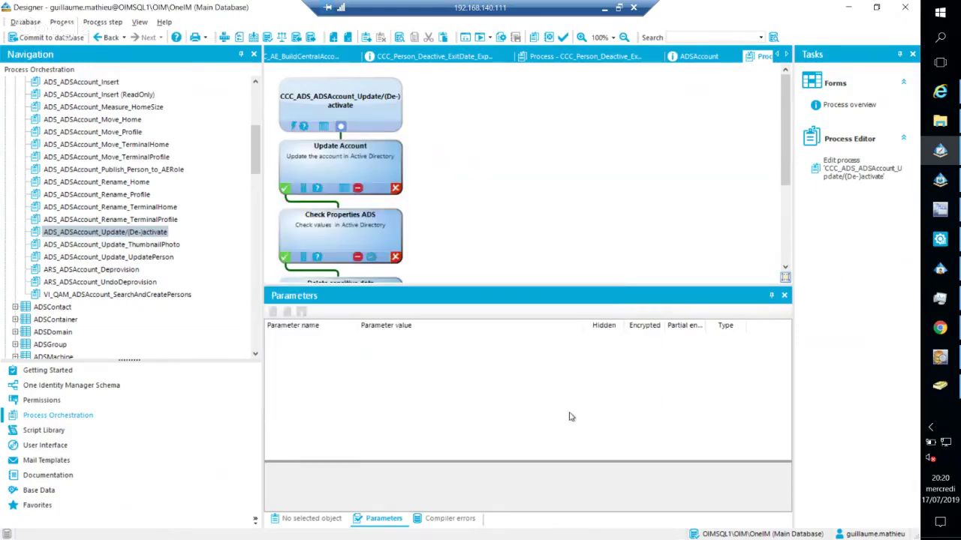
pyautogui.rightClick(466, 155)
pyautogui.click(492, 167)
pyautogui.click(496, 172)
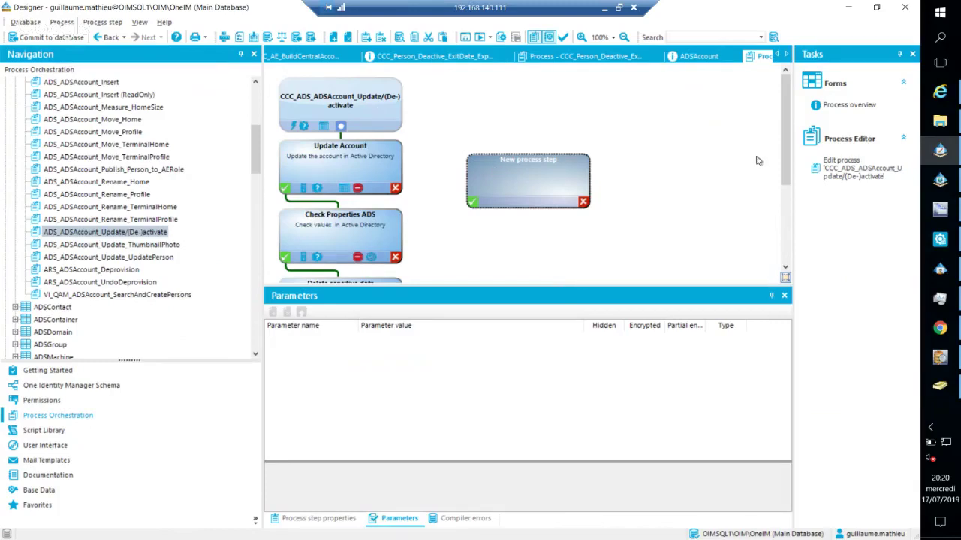
pyautogui.moveTo(789, 151); pyautogui.dragTo(800, 203)
pyautogui.rightClick(506, 96)
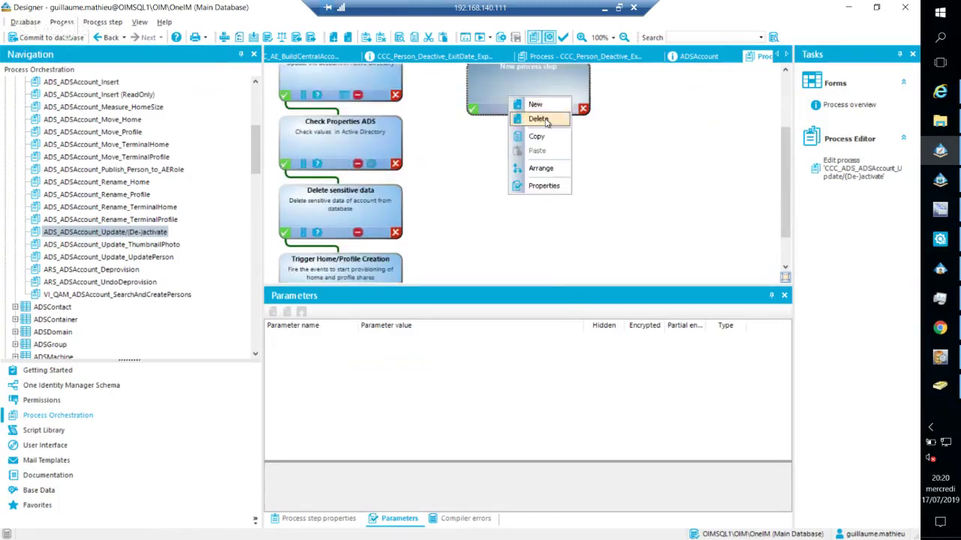
pyautogui.click(530, 118)
# Step: Delete Trigger Home/Profile Creation and add a new step after Delete sensitive data
pyautogui.rightClick(348, 234)
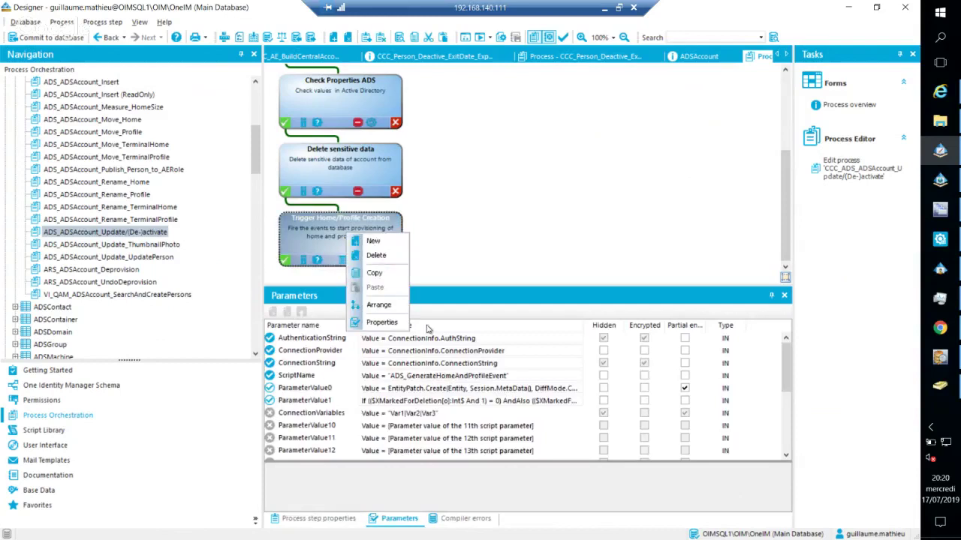
pyautogui.click(369, 255)
pyautogui.click(343, 186)
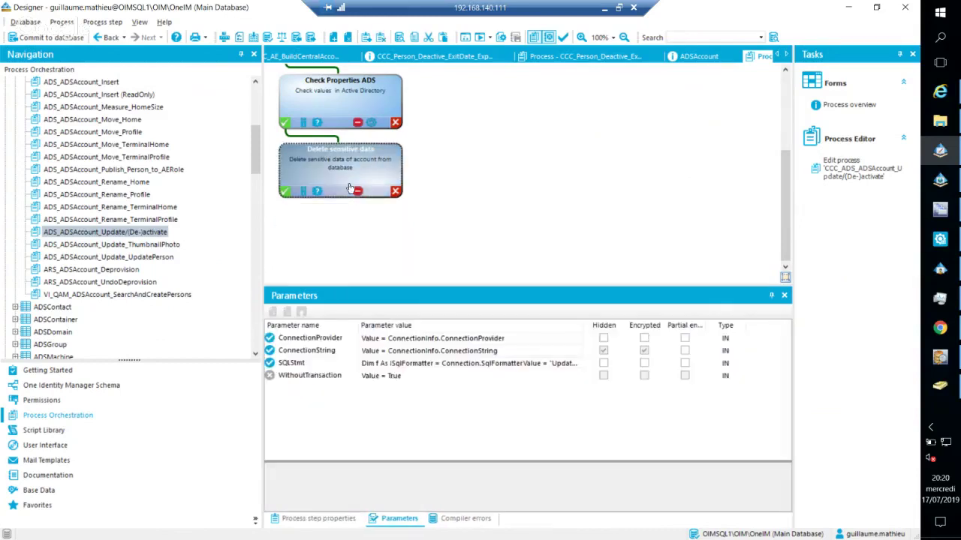
pyautogui.rightClick(470, 198)
pyautogui.click(519, 201)
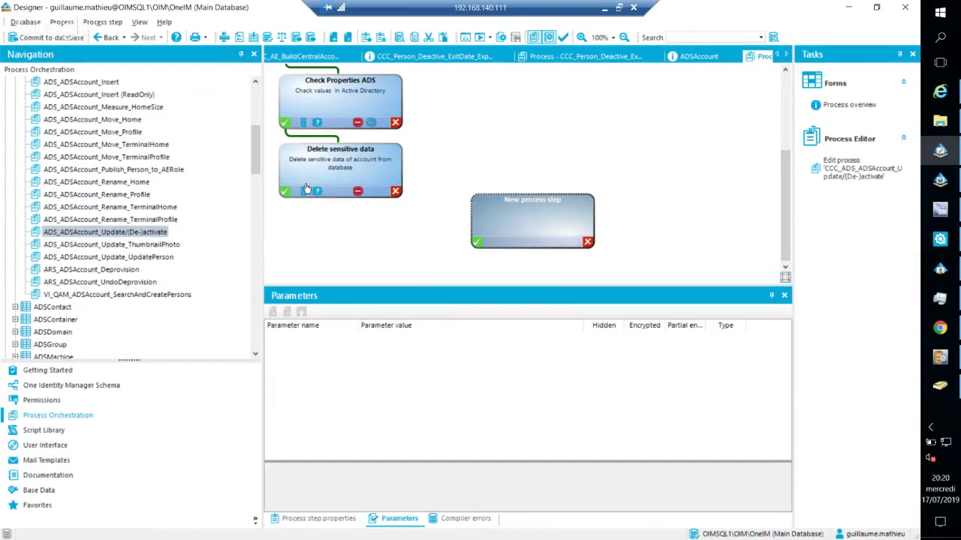
pyautogui.moveTo(284, 190); pyautogui.dragTo(533, 218)
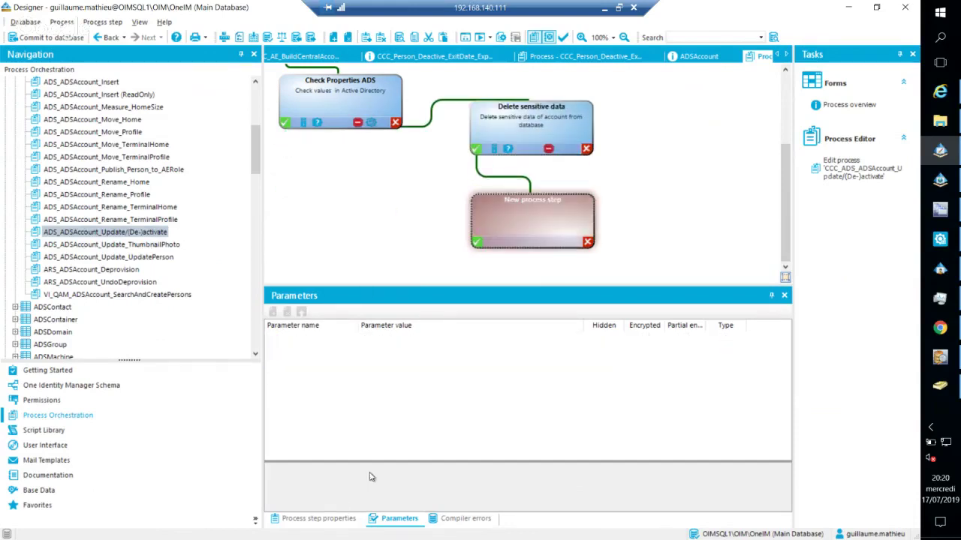
pyautogui.click(302, 520)
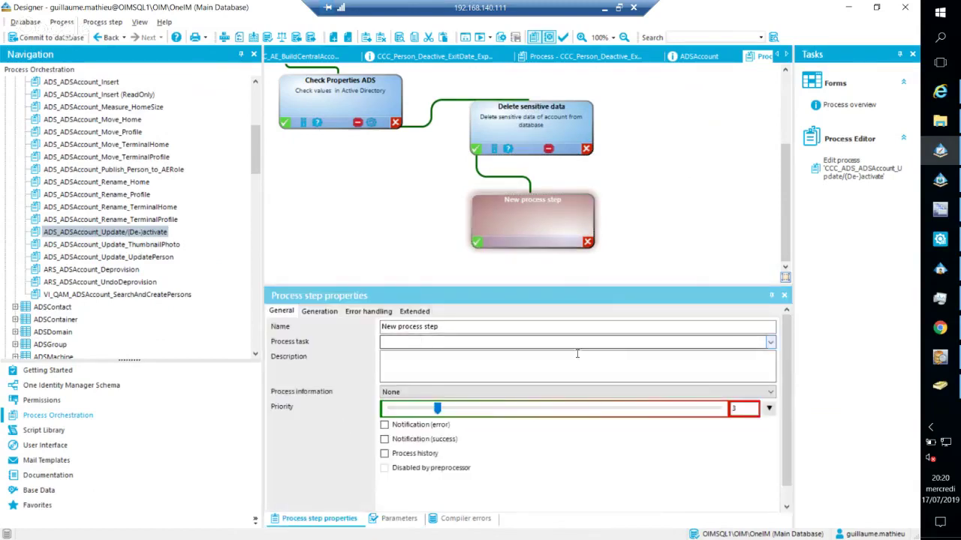
# Step: Browse the step's process tasks, including HandleObjectComponent, then delete the new step
pyautogui.click(770, 342)
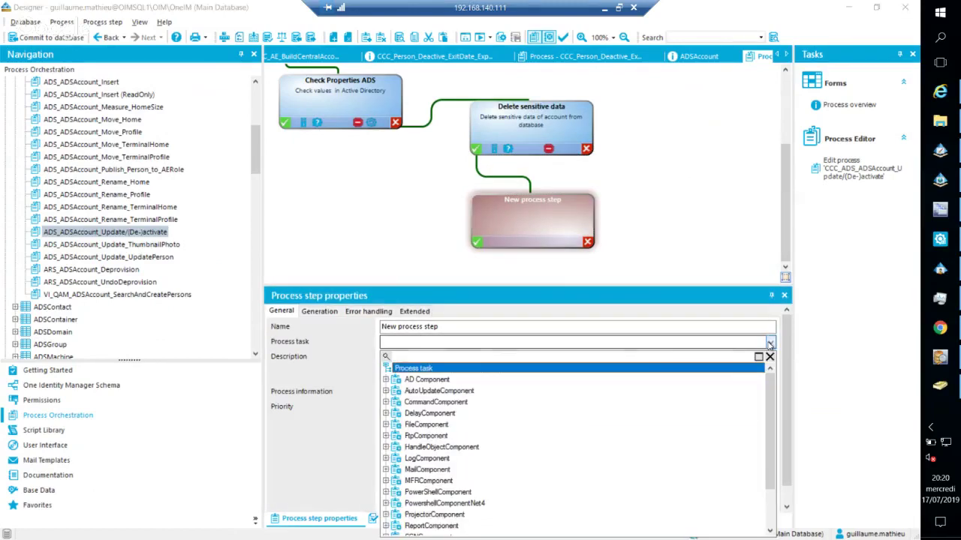
pyautogui.click(792, 374)
pyautogui.scroll(-1, 787, 353)
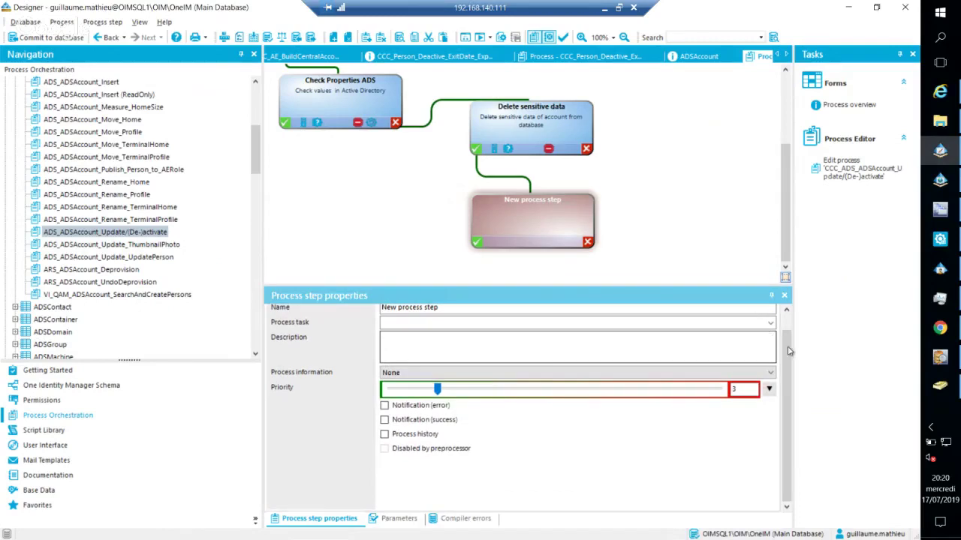
pyautogui.click(770, 323)
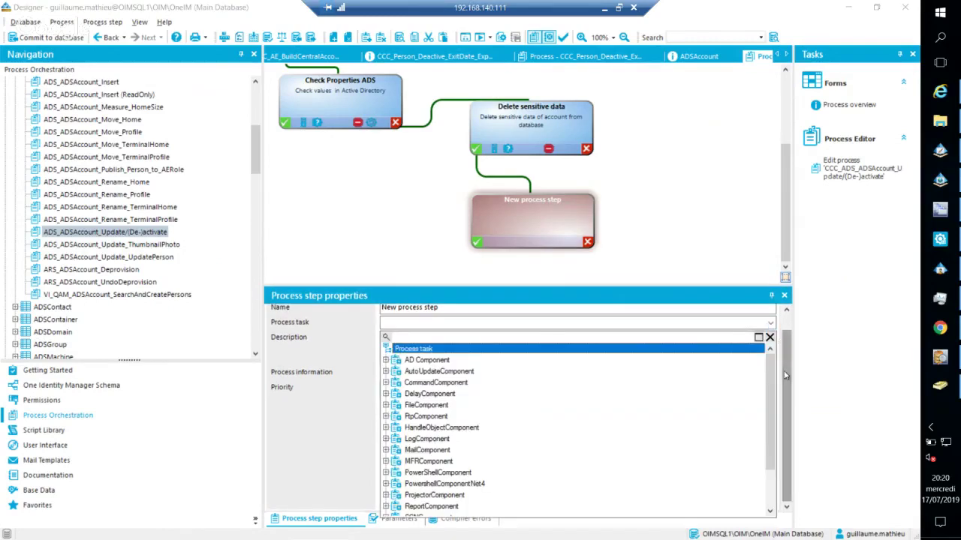
pyautogui.moveTo(772, 393); pyautogui.dragTo(776, 423)
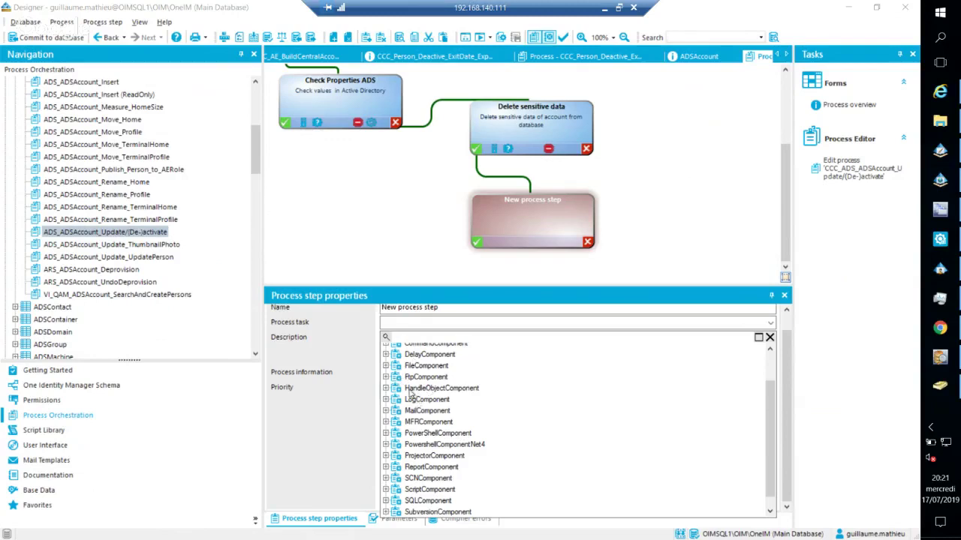
pyautogui.click(385, 388)
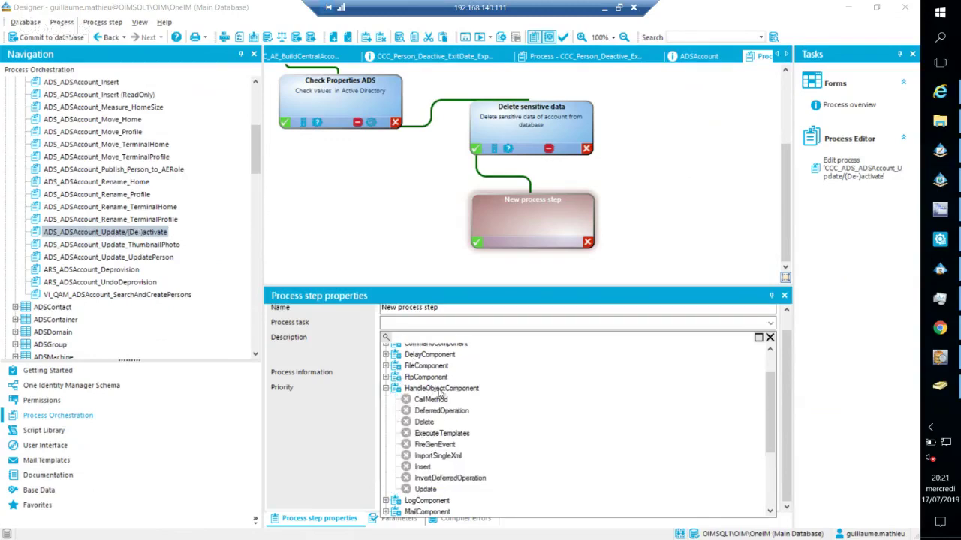
pyautogui.click(386, 388)
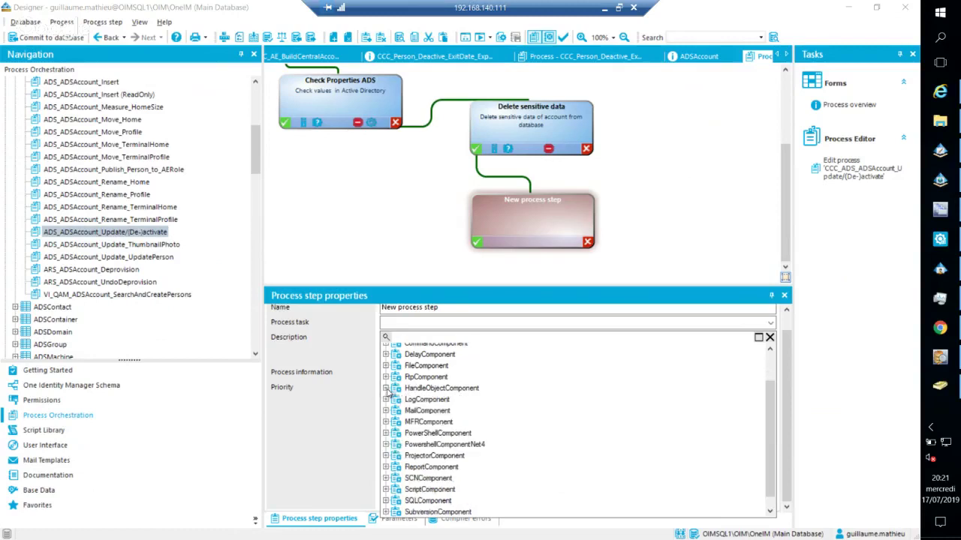
pyautogui.click(385, 199)
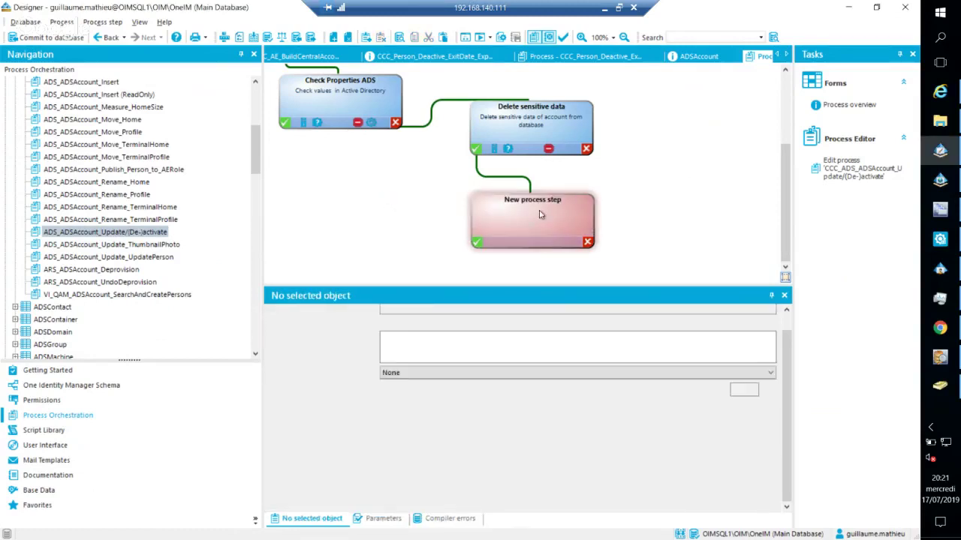
pyautogui.rightClick(542, 215)
pyautogui.click(586, 235)
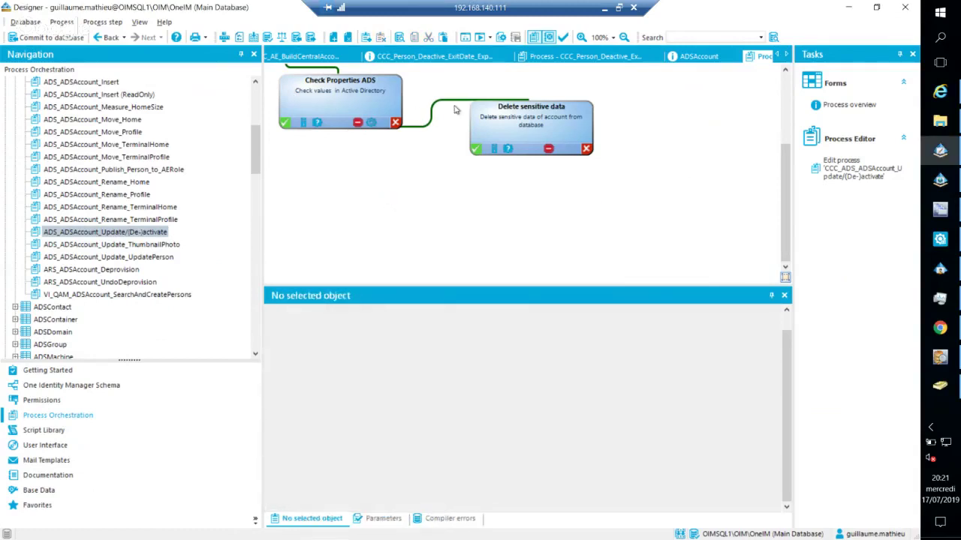
# Step: Show the process's DEACTIVATE and UPDATE events, select UPDATE, and commit the changes
pyautogui.scroll(3, 780, 185)
pyautogui.click(344, 109)
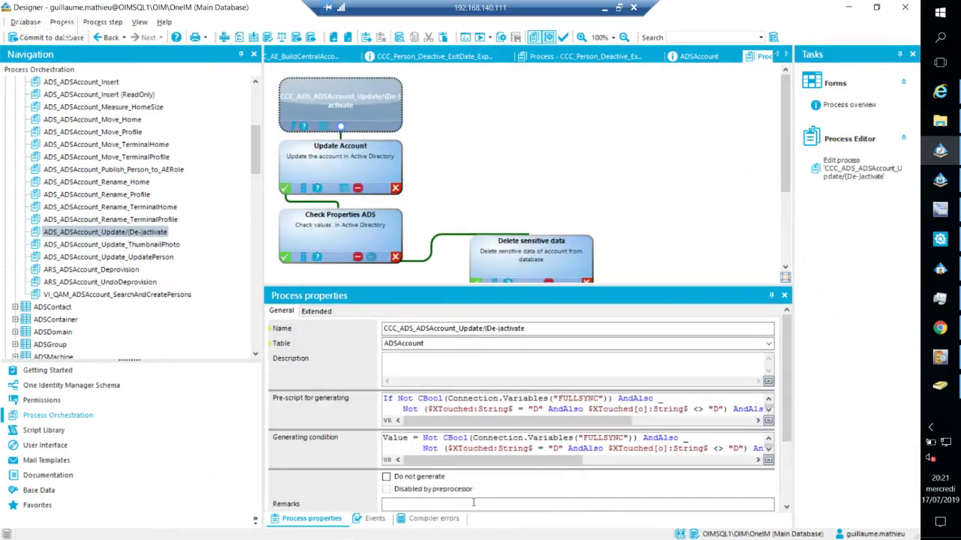
pyautogui.click(436, 343)
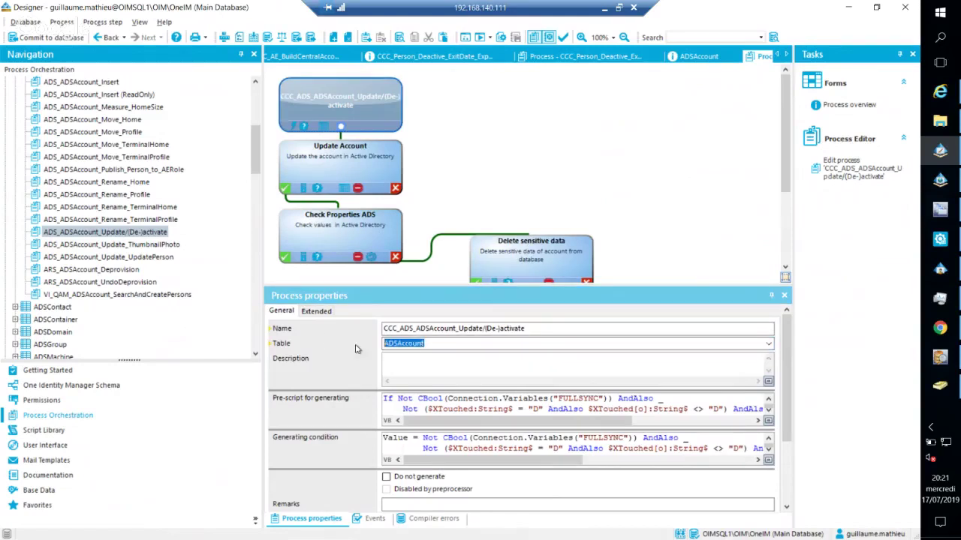
pyautogui.click(375, 518)
pyautogui.click(329, 352)
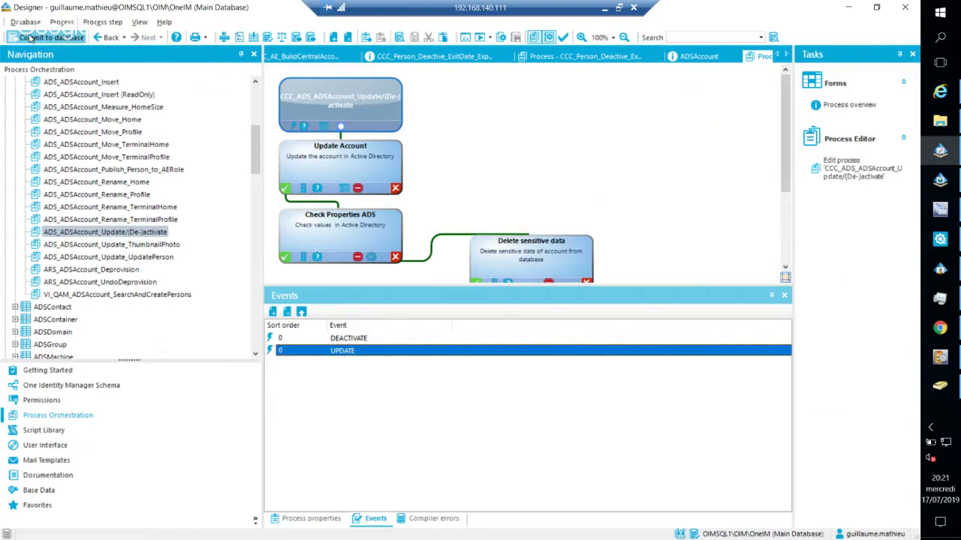
pyautogui.click(30, 38)
# Step: Save the changes, then run the Database Compiler past its queue check and cancel it
pyautogui.click(553, 403)
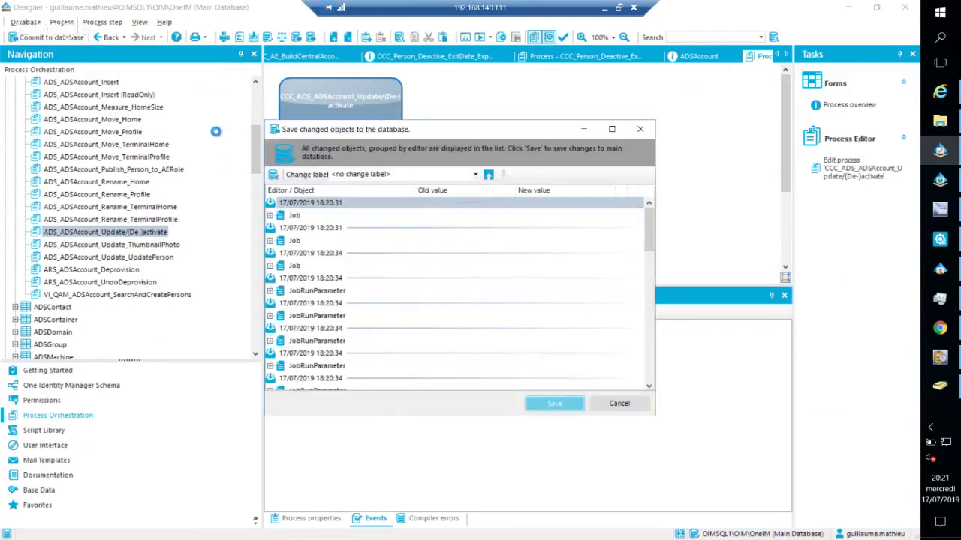
pyautogui.click(25, 22)
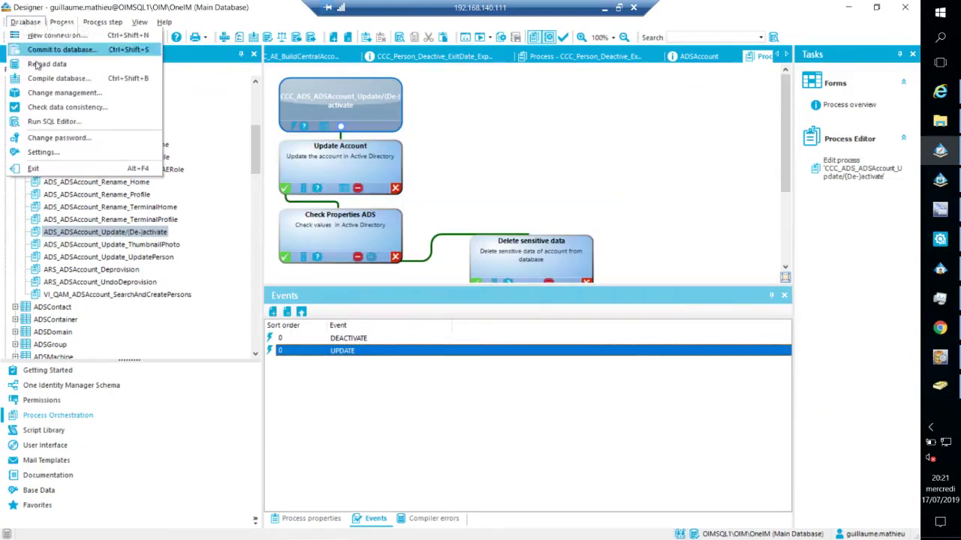
pyautogui.click(45, 78)
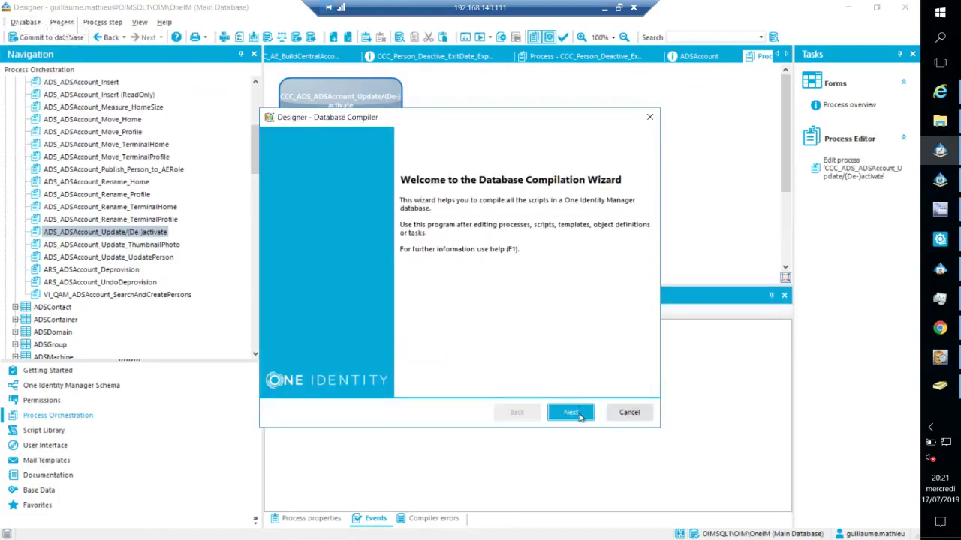
pyautogui.click(572, 413)
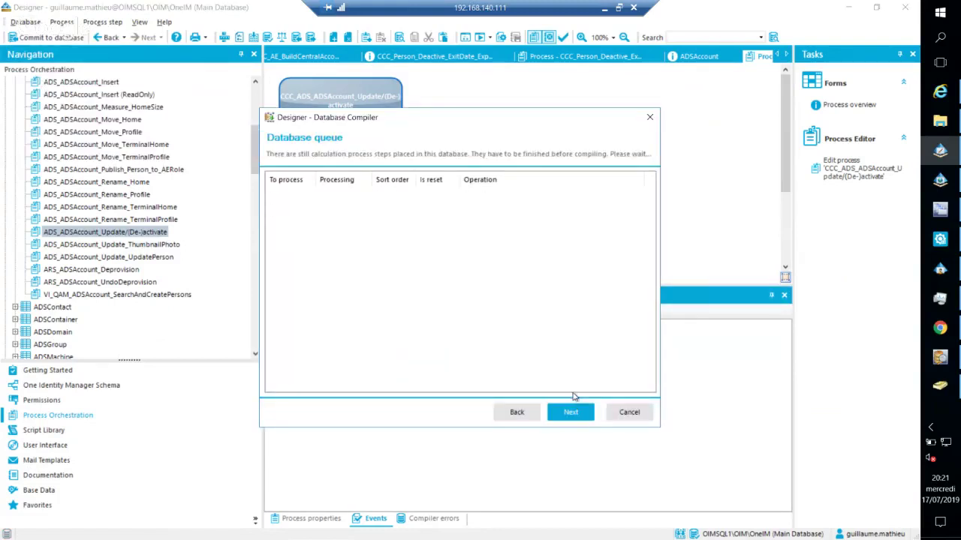
pyautogui.click(572, 412)
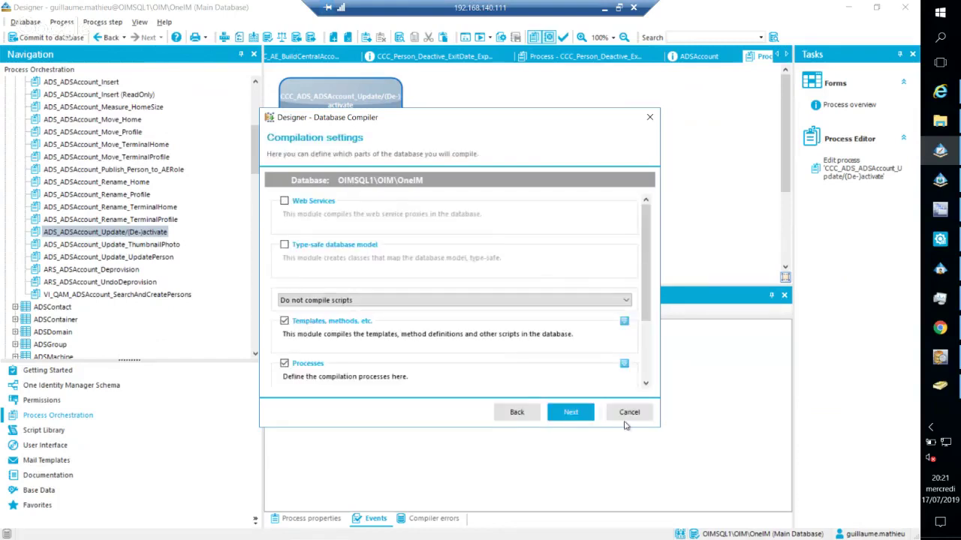
pyautogui.click(627, 413)
pyautogui.click(69, 427)
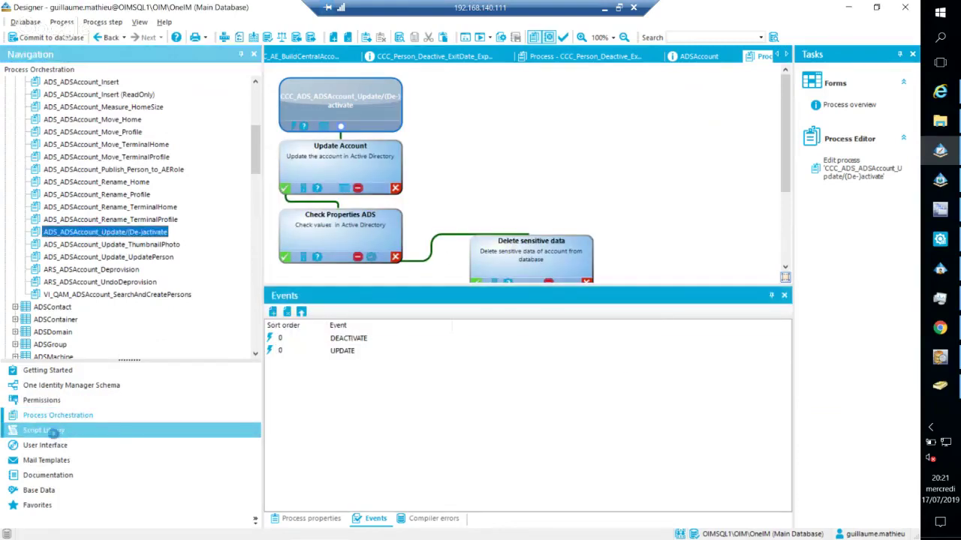
# Step: Open the CCC_AE_BuildCentralAccount script and commit it to the database
pyautogui.click(64, 120)
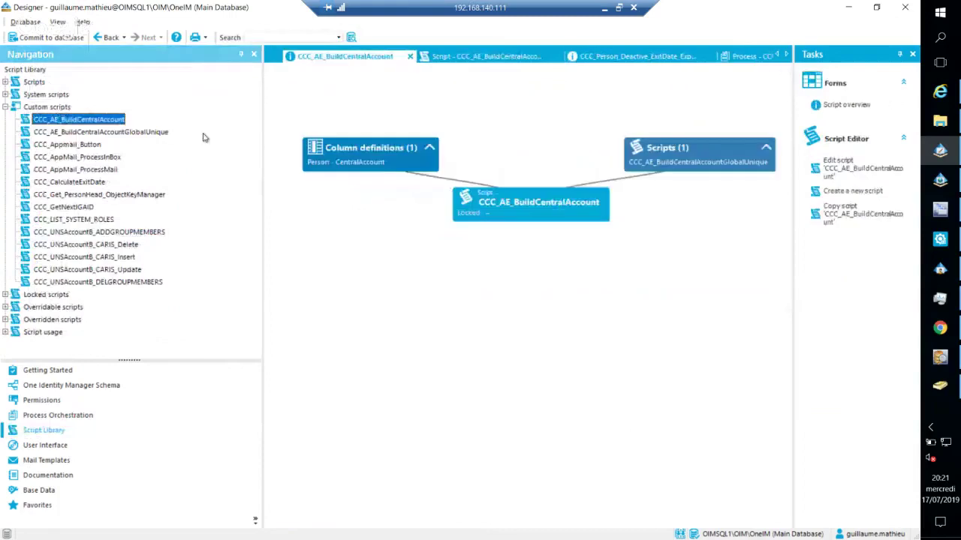
pyautogui.doubleClick(529, 210)
pyautogui.click(665, 164)
pyautogui.click(45, 37)
pyautogui.click(554, 403)
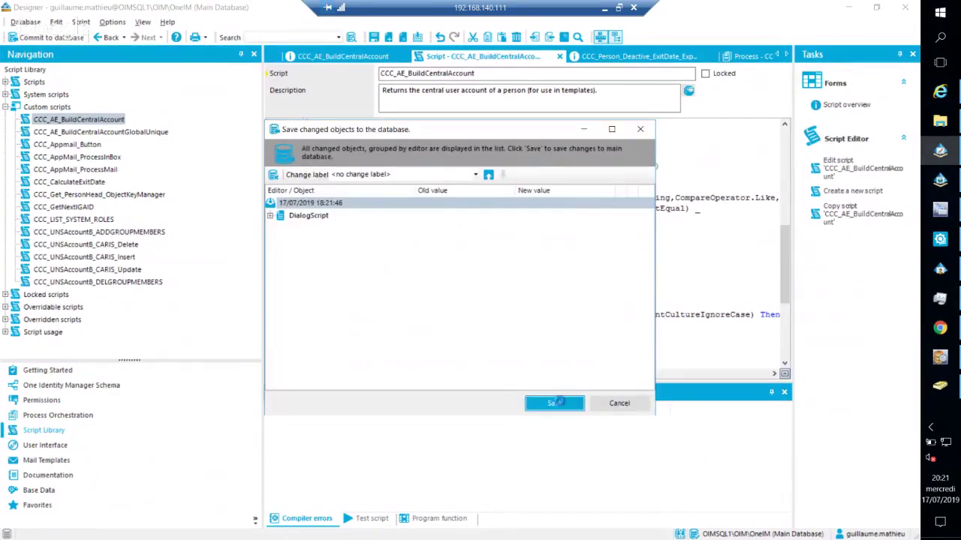
# Step: Compile the database with the default settings, then minimize the remote desktop session
pyautogui.click(20, 22)
pyautogui.click(58, 78)
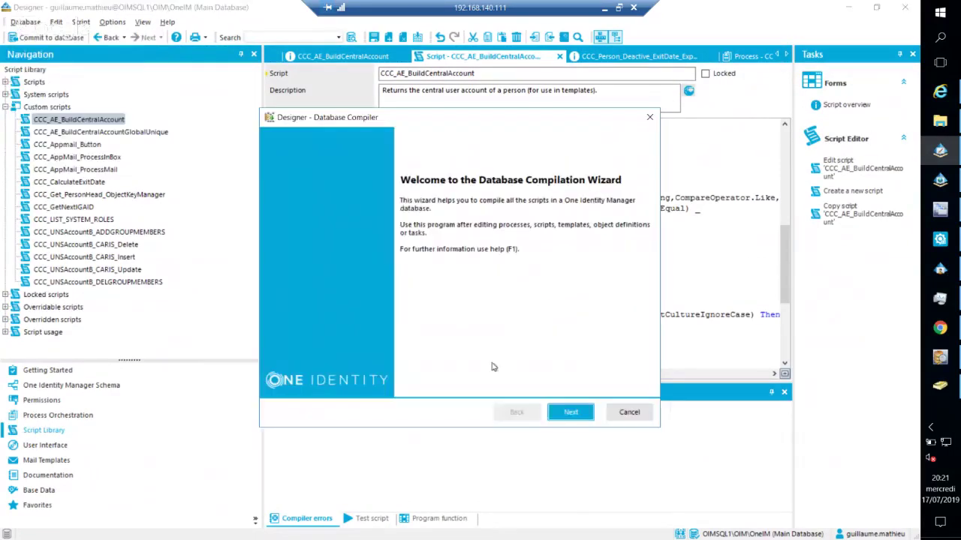
pyautogui.click(570, 412)
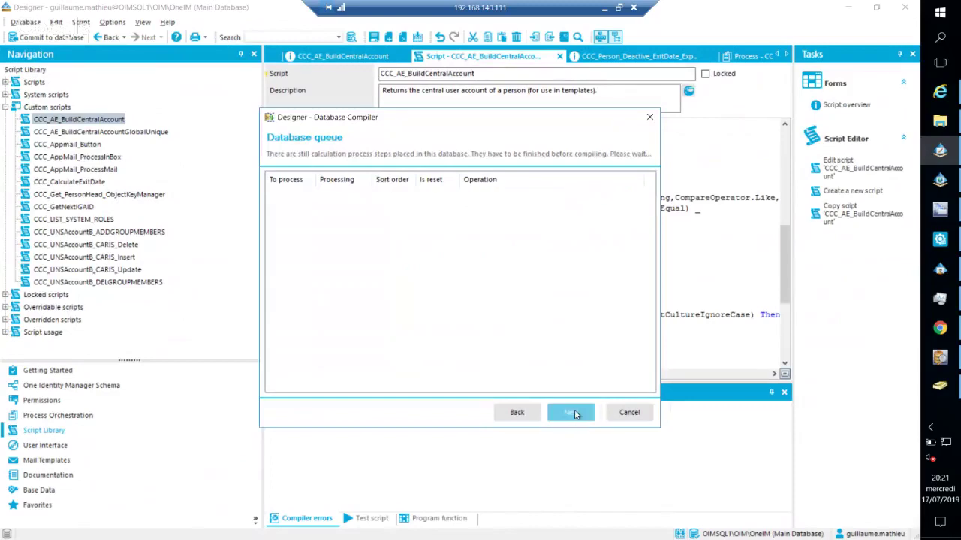
pyautogui.click(572, 412)
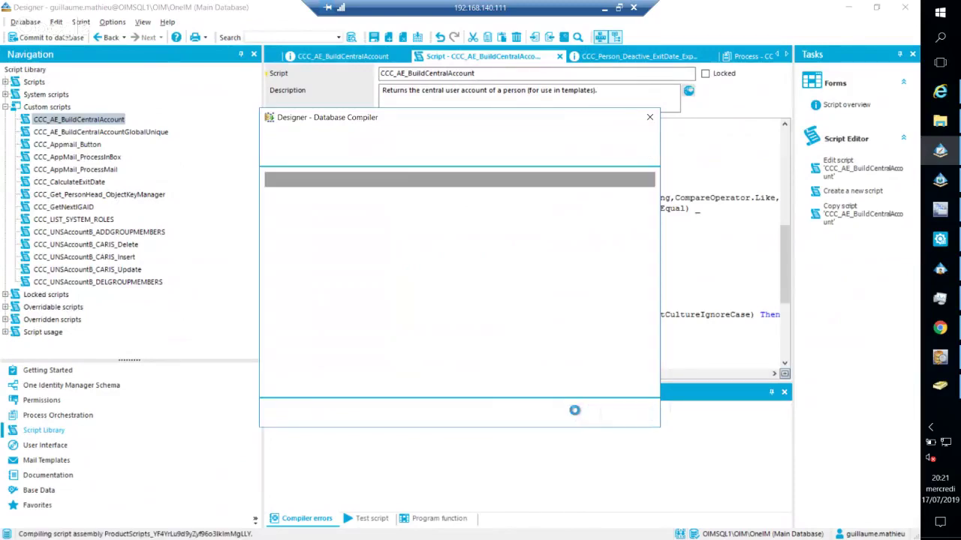
pyautogui.click(585, 413)
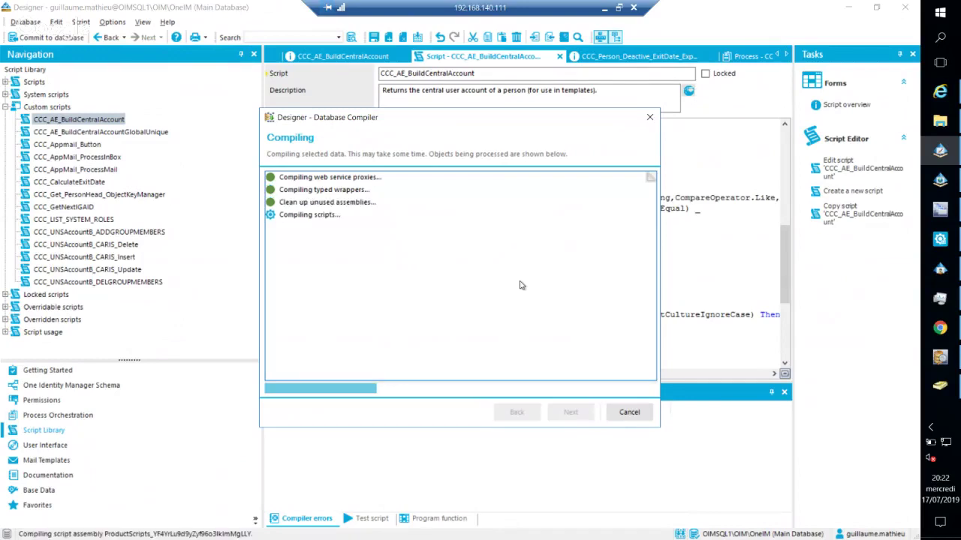
pyautogui.click(605, 9)
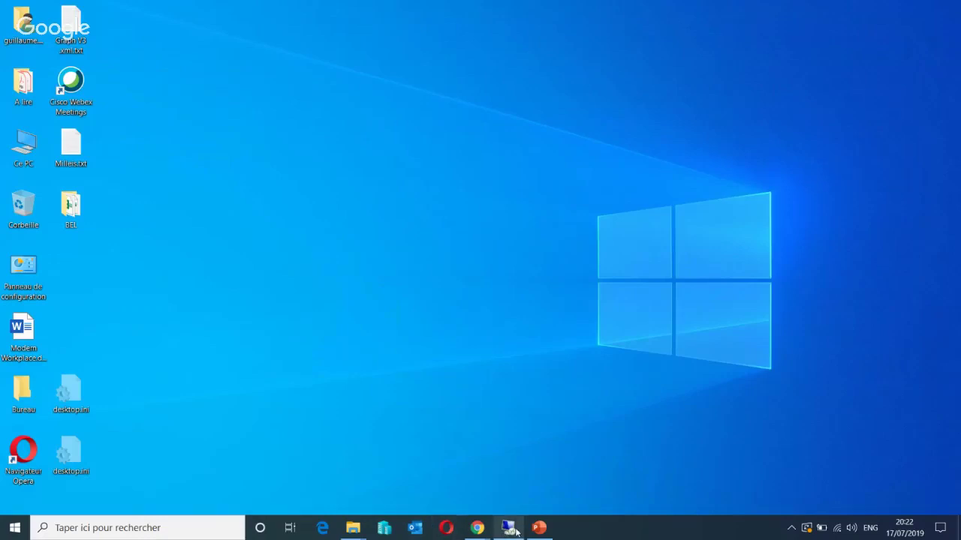
# Step: Restore the remote session to check the compilation, then minimize it again
pyautogui.moveTo(508, 528)
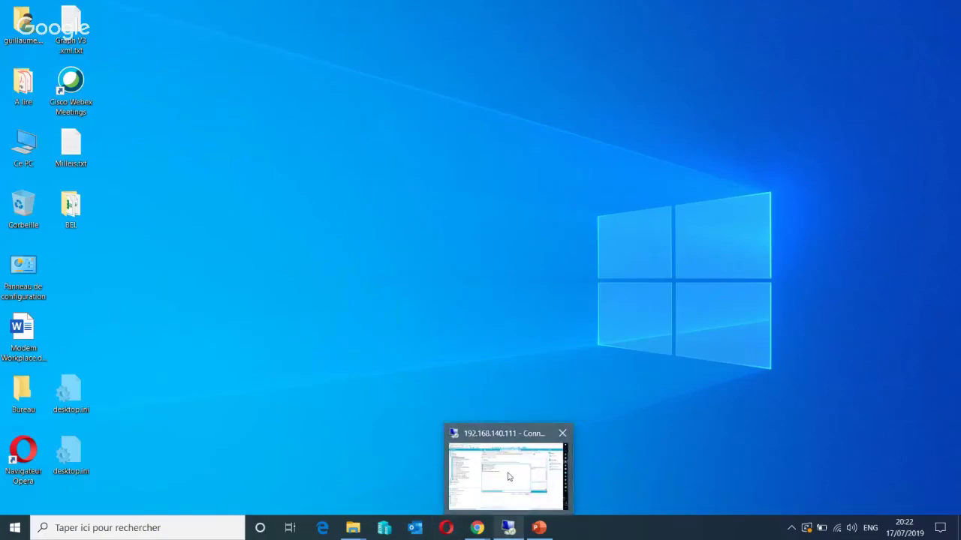
pyautogui.click(508, 476)
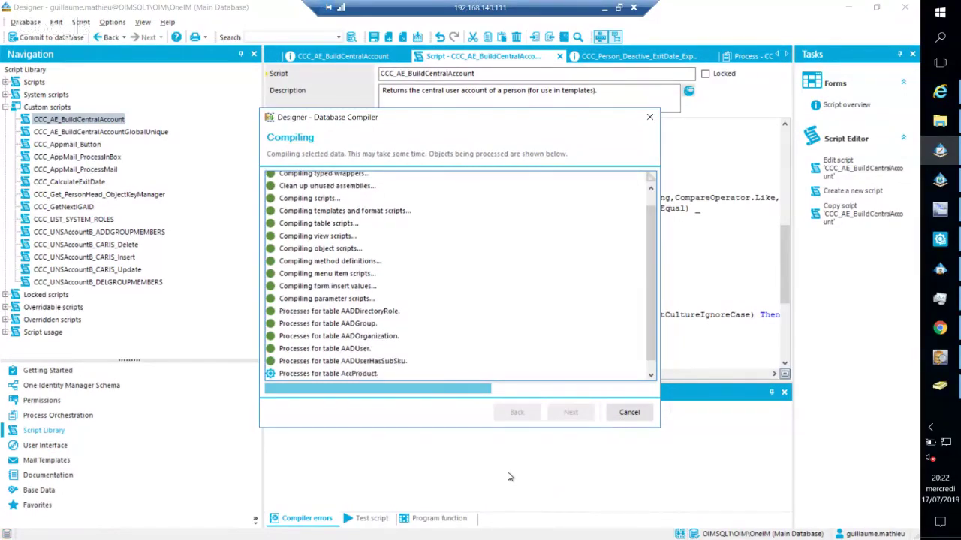
pyautogui.click(607, 7)
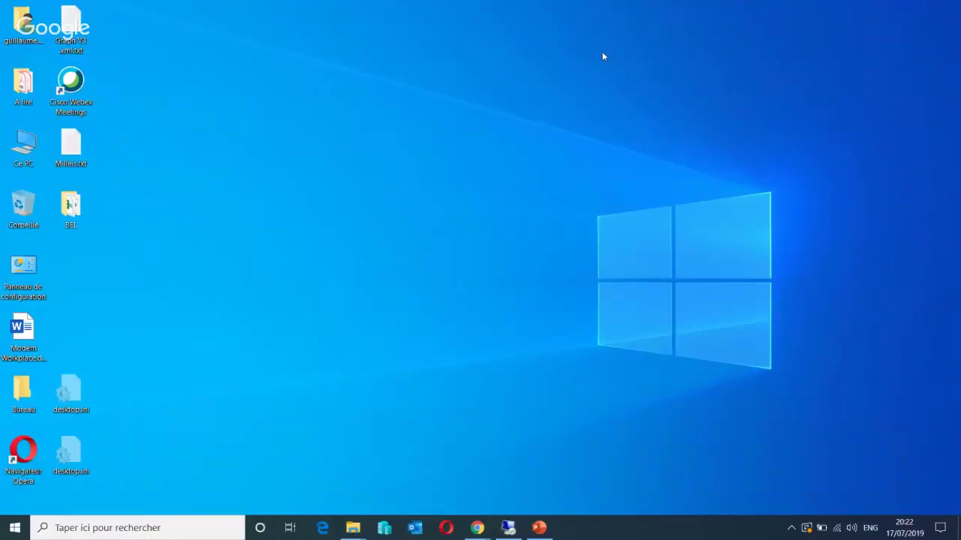
# Step: Present slide 6, L’architecture cible (sans haute disponibilité), full screen in PowerPoint
pyautogui.click(539, 528)
pyautogui.scroll(-2, 71, 300)
pyautogui.click(80, 328)
pyautogui.click(64, 67)
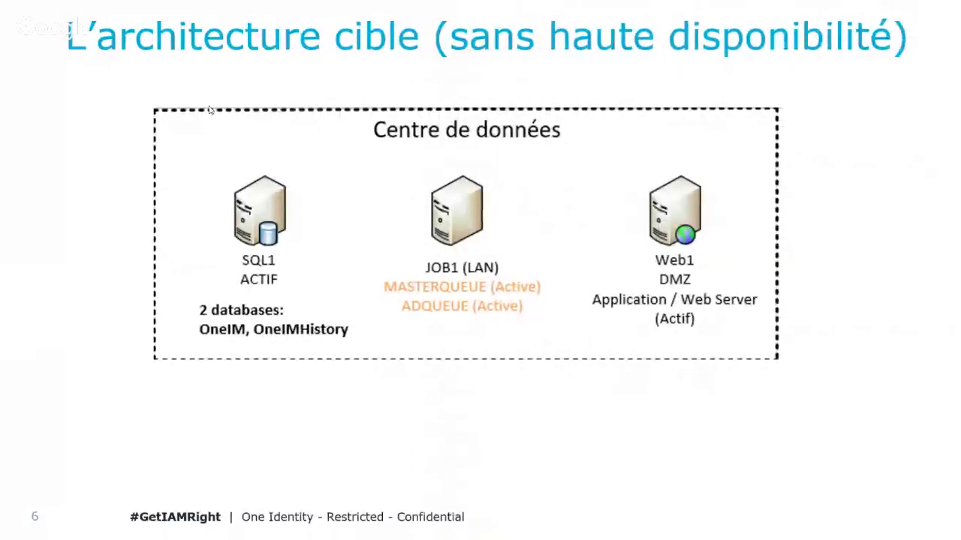
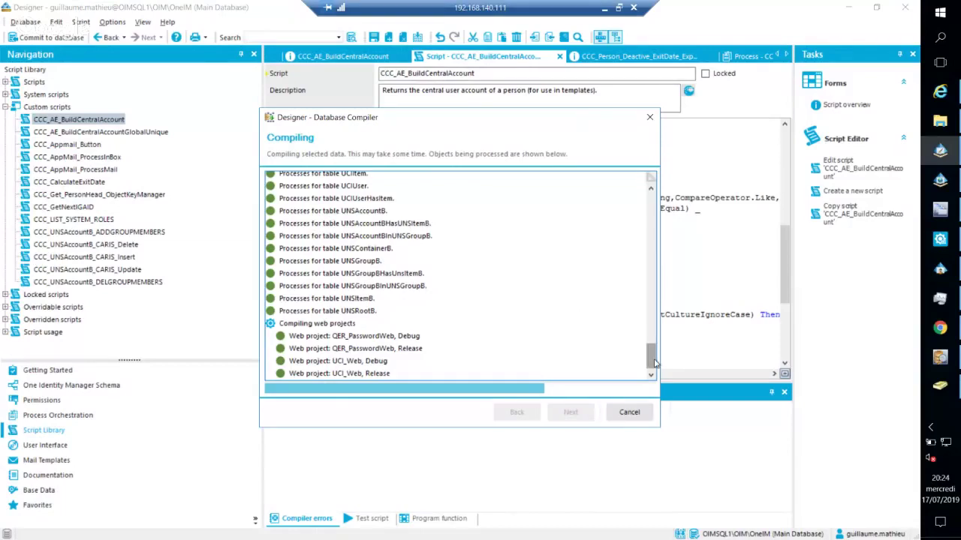
# Step: Leave the Designer compilation running and bring the Manager's employee overview to the front
pyautogui.scroll(-1, 647, 356)
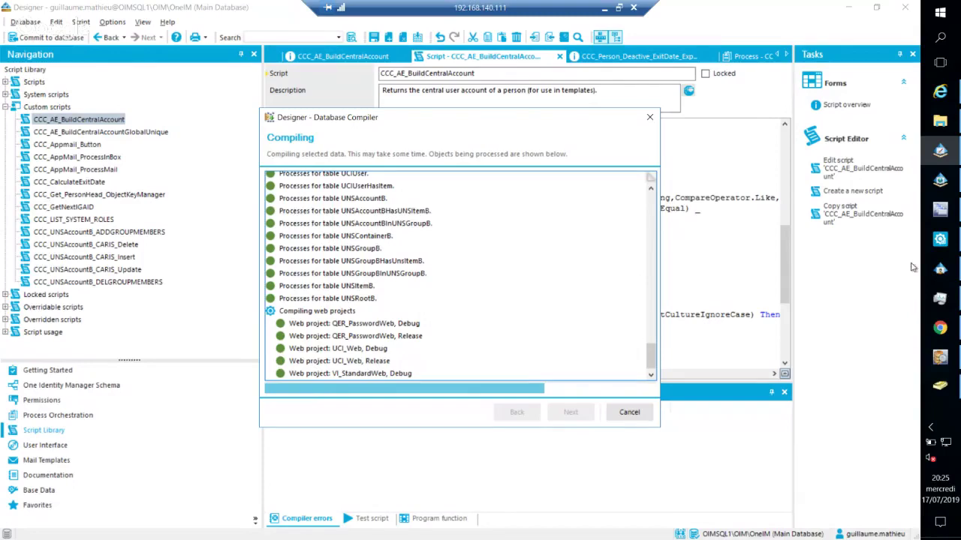
pyautogui.click(939, 269)
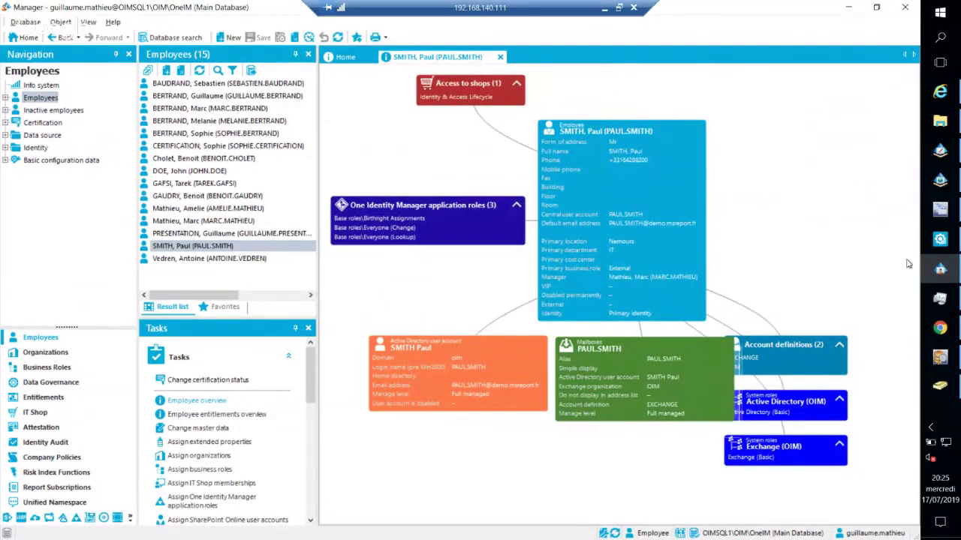
# Step: Browse to C:\_adm\OIM and open Workdays.CSV in Notepad++ for editing
pyautogui.click(940, 122)
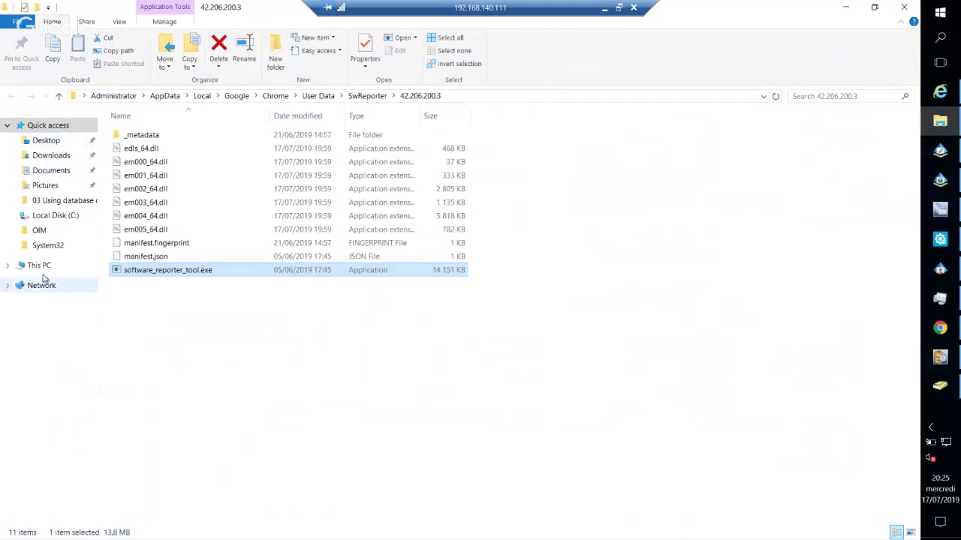
pyautogui.click(75, 266)
pyautogui.click(177, 238)
pyautogui.doubleClick(178, 237)
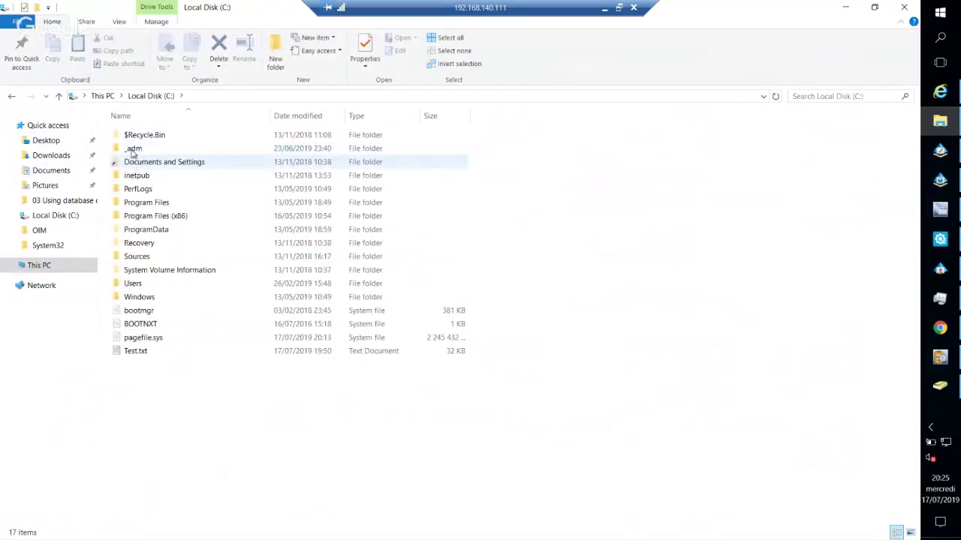
pyautogui.doubleClick(133, 149)
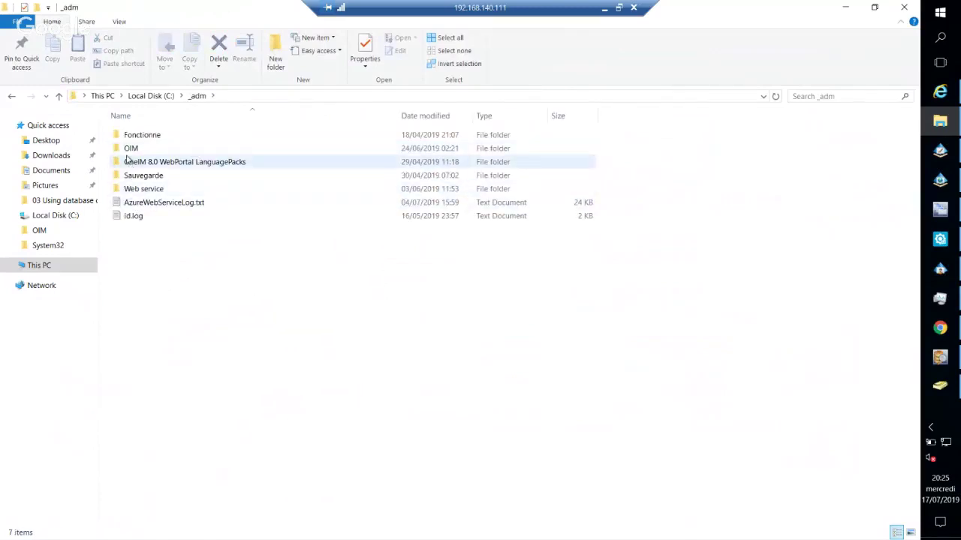
pyautogui.doubleClick(132, 149)
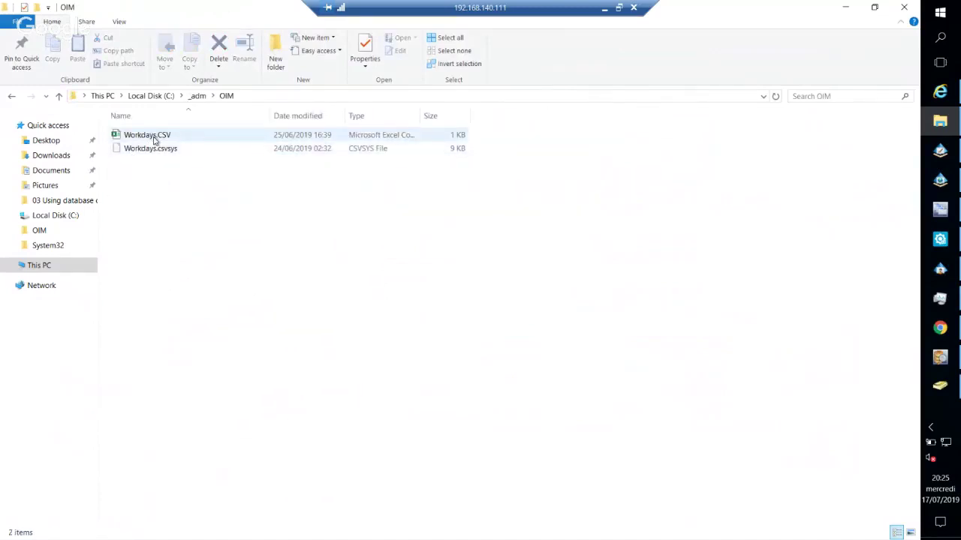
pyautogui.rightClick(154, 140)
pyautogui.click(179, 190)
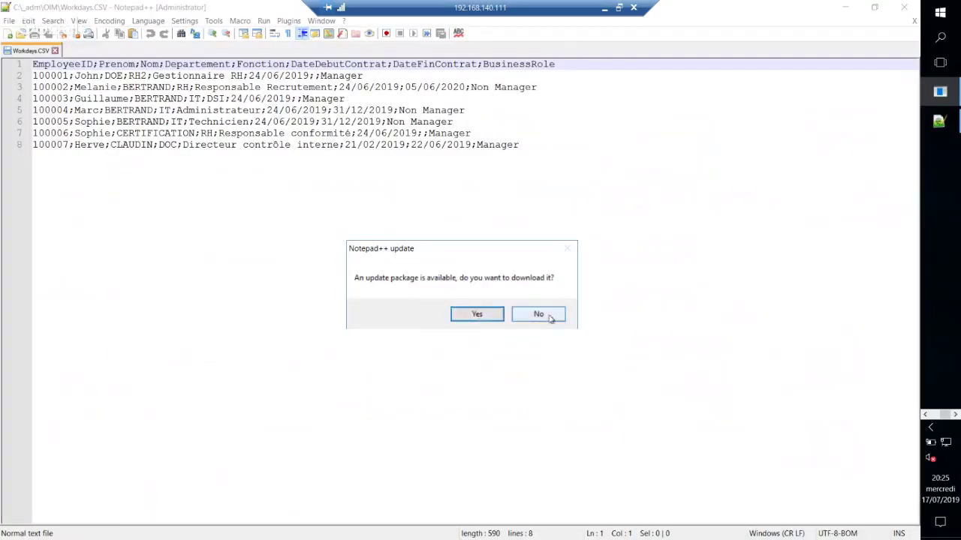
# Step: Decline the Notepad++ update and add an empty line after the last employee row
pyautogui.click(548, 318)
pyautogui.click(66, 75)
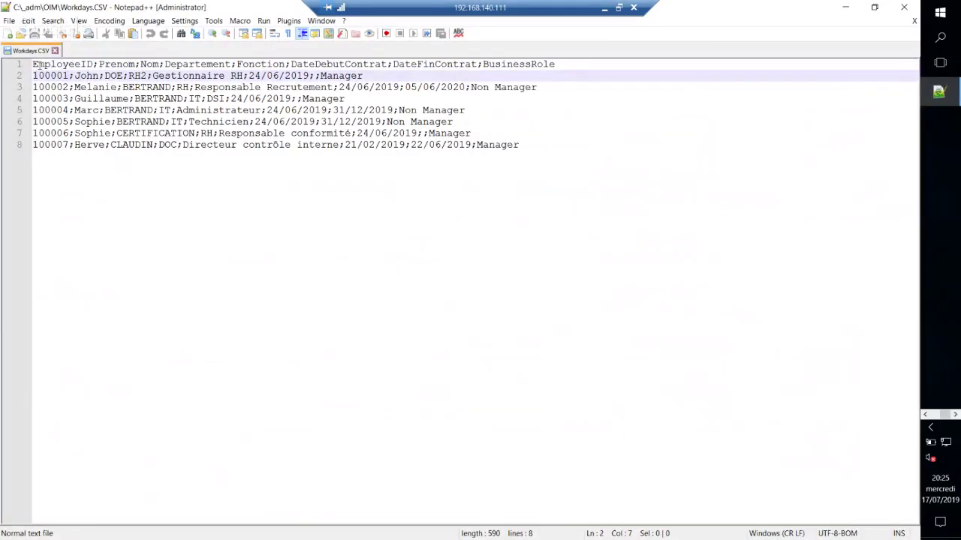
pyautogui.moveTo(34, 63); pyautogui.dragTo(93, 64)
pyautogui.click(141, 64)
pyautogui.click(171, 64)
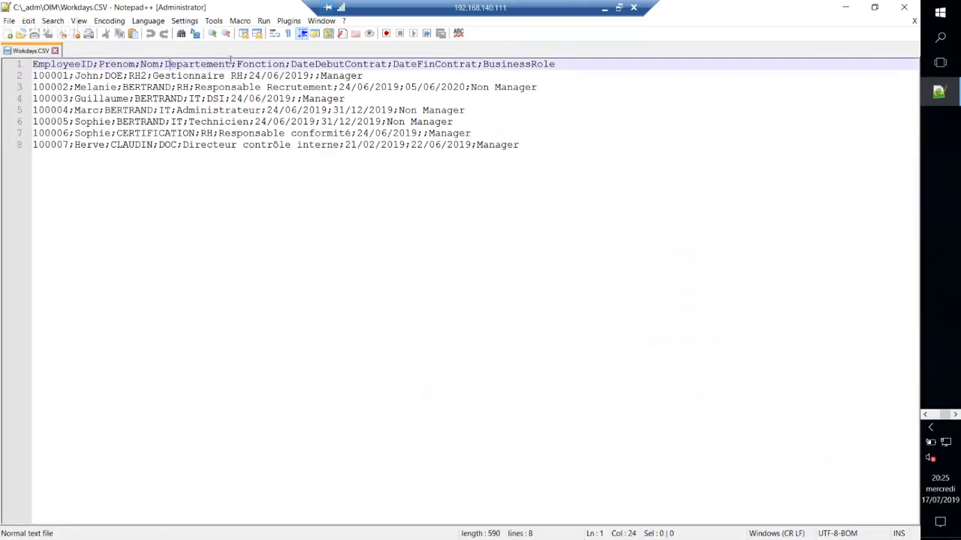
pyautogui.click(518, 143)
pyautogui.press('Return')
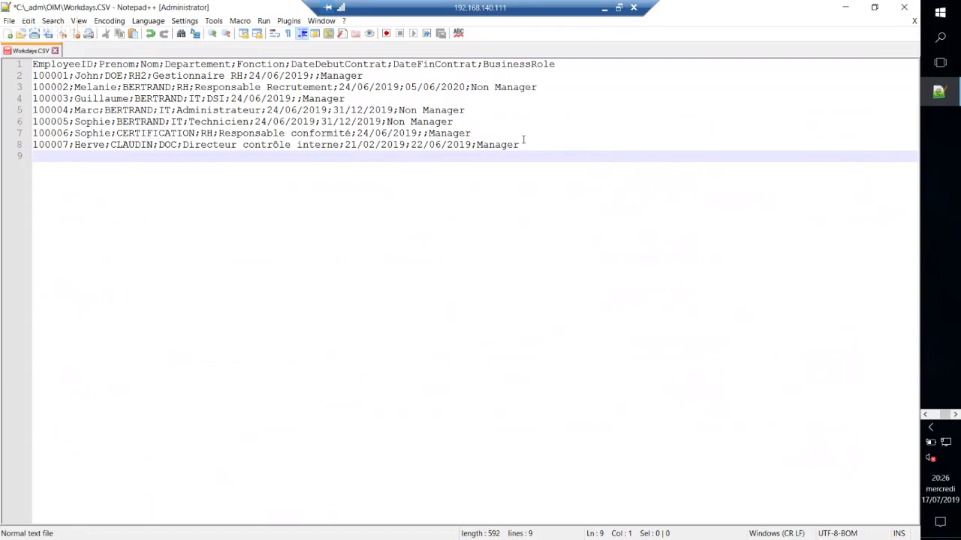
# Step: Duplicate the last employee row as a new line 9
pyautogui.hotkey('shift', 'Up')
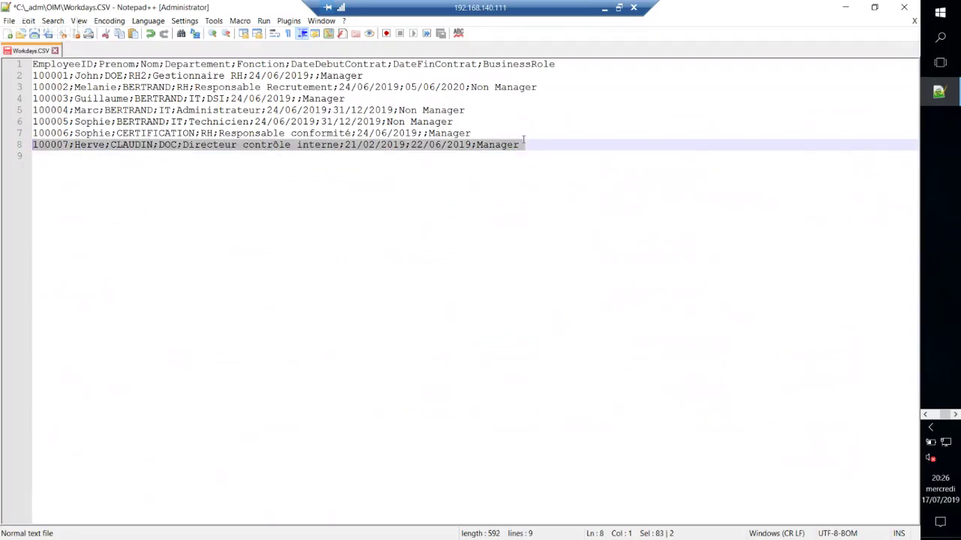
pyautogui.hotkey('ctrl', 'c')
pyautogui.press('Right')
pyautogui.hotkey('ctrl', 'v')
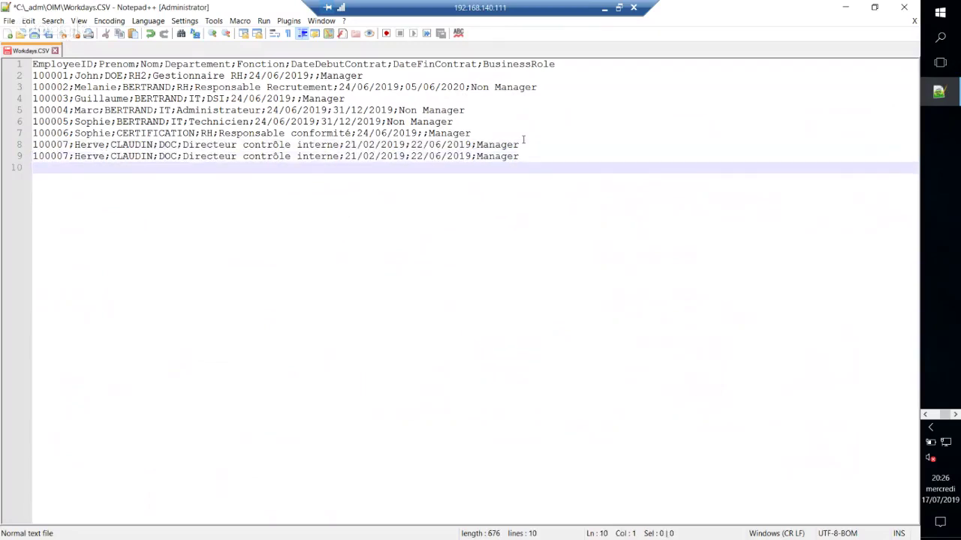
pyautogui.press('BackSpace')
pyautogui.press('Up')
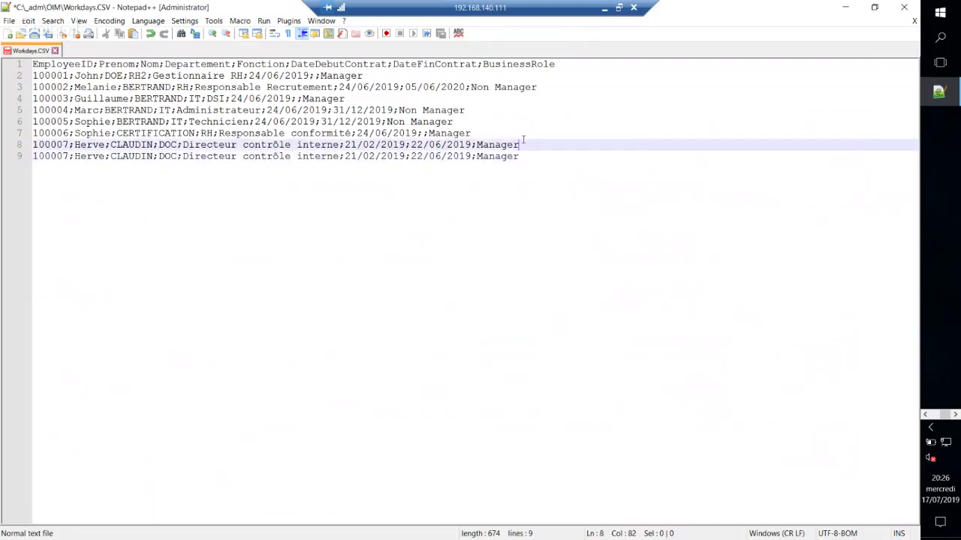
pyautogui.press('Down')
# Step: Give the copied row a new employee ID and the new employee's first name and surname
pyautogui.click(69, 157)
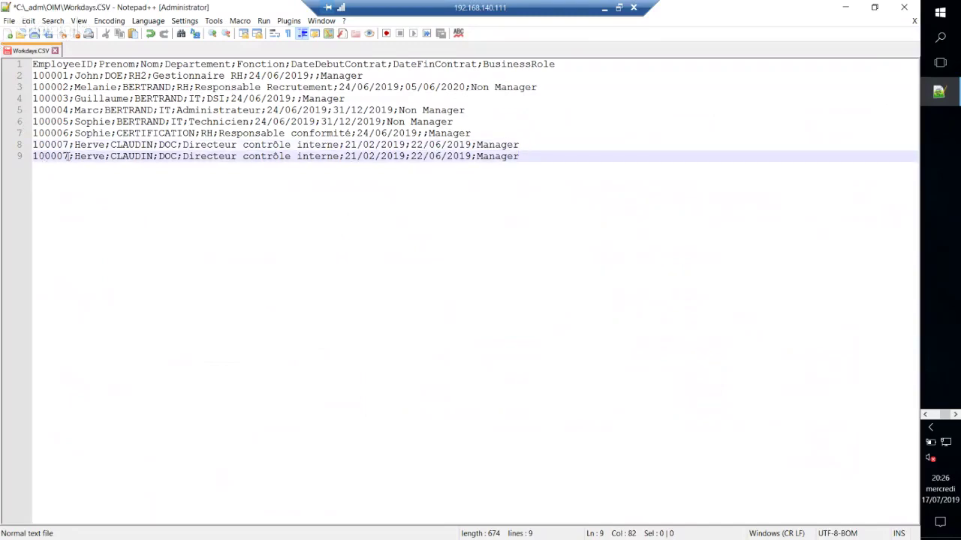
pyautogui.press('BackSpace')
pyautogui.press('BackSpace')
pyautogui.write('20')
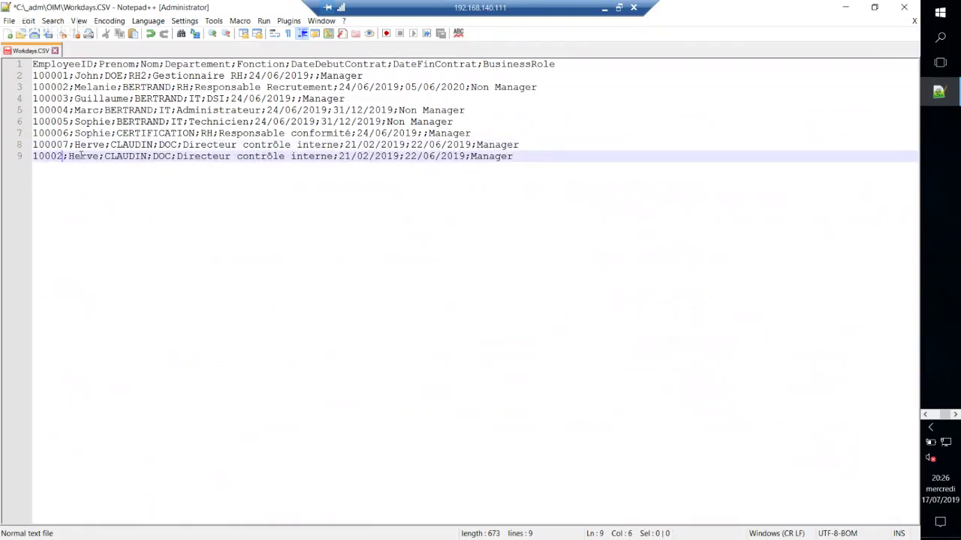
pyautogui.press('Right')
pyautogui.press('Right')
pyautogui.hotkey('shift', 'Right')
pyautogui.hotkey('shift', 'Right')
pyautogui.hotkey('shift', 'Right')
pyautogui.hotkey('shift', 'Right')
pyautogui.hotkey('shift', 'Right')
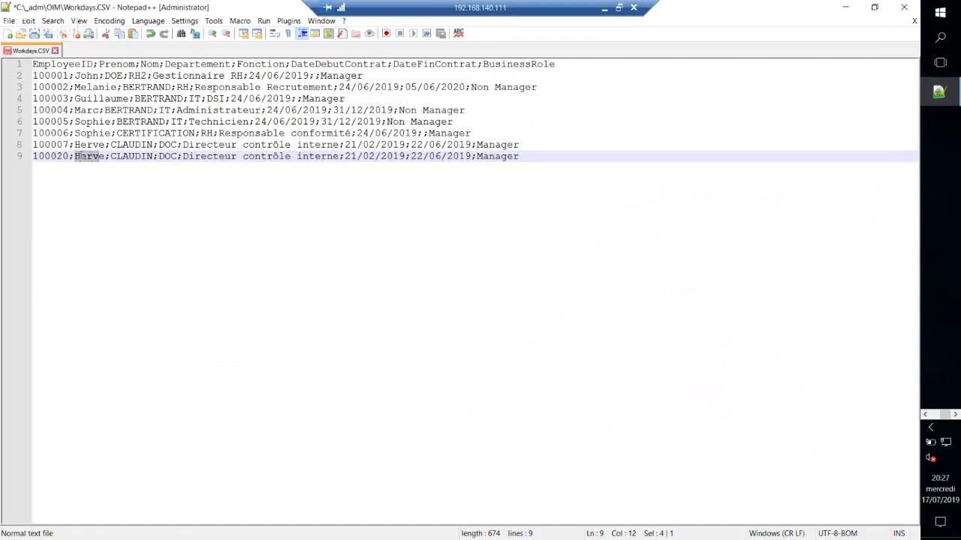
pyautogui.press('Right')
pyautogui.hotkey('shift', 'Right')
pyautogui.hotkey('shift', 'Right')
pyautogui.hotkey('shift', 'Right')
pyautogui.hotkey('shift', 'Right')
pyautogui.hotkey('shift', 'Right')
pyautogui.hotkey('shift', 'Right')
pyautogui.hotkey('shift', 'Right')
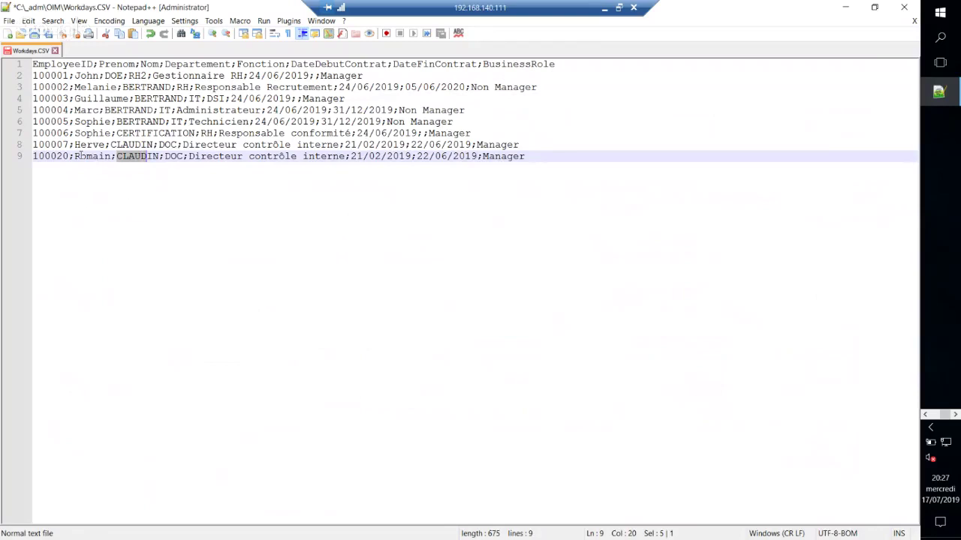
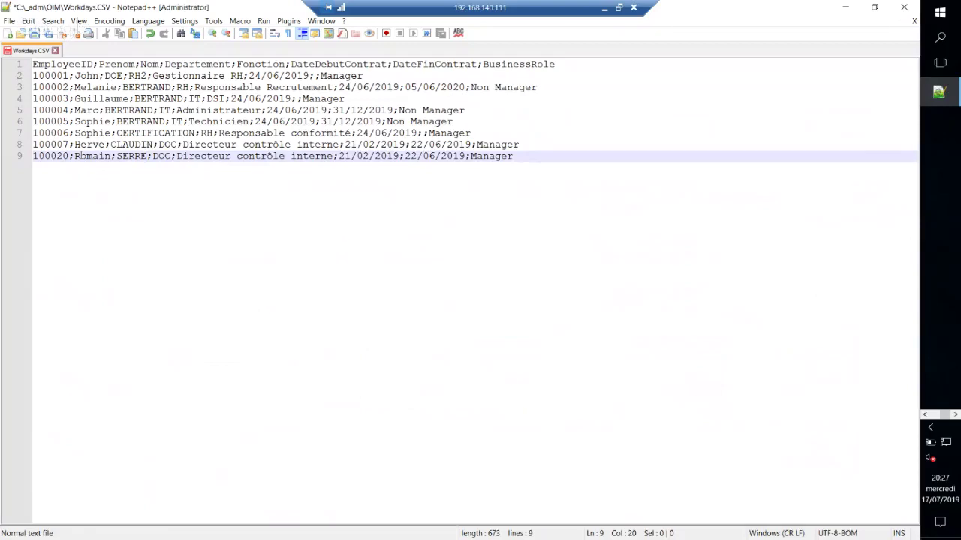
# Step: Set the new row's department to IT and its job title to Chef pénible
pyautogui.press('Right')
pyautogui.hotkey('shift', 'Right')
pyautogui.hotkey('shift', 'Right')
pyautogui.hotkey('shift', 'Right')
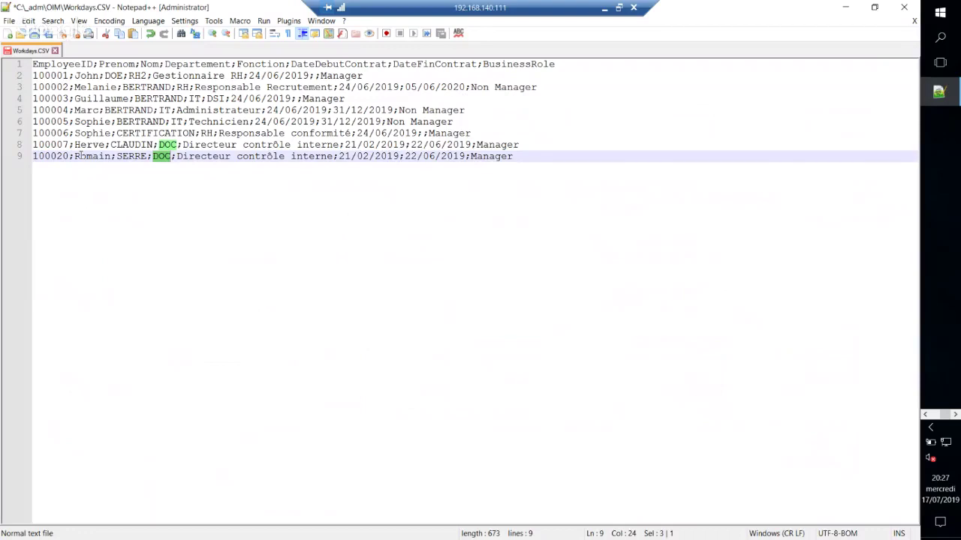
pyautogui.write('IT')
pyautogui.press('Right')
pyautogui.press('Right')
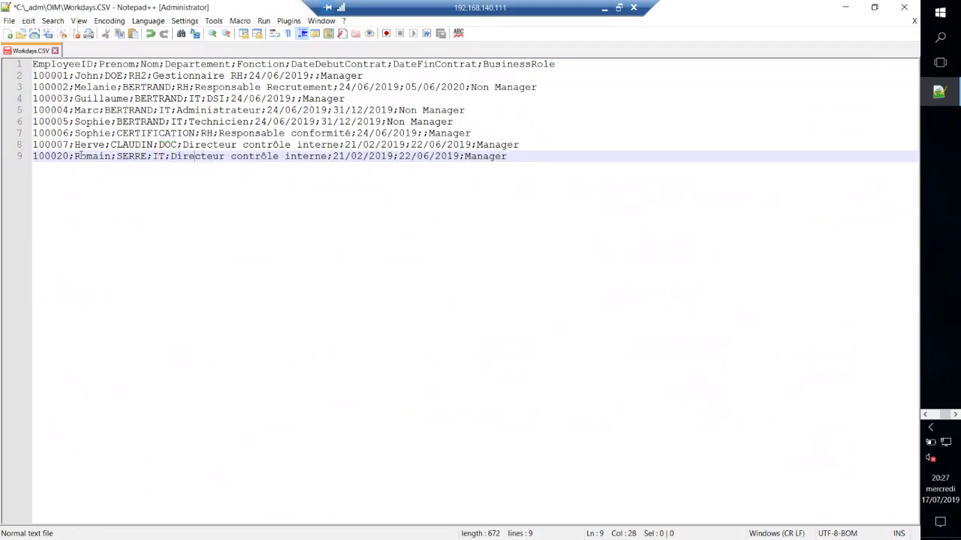
pyautogui.press('Right')
pyautogui.press('Right')
pyautogui.press('Right')
pyautogui.press('Right')
pyautogui.press('Right')
pyautogui.press('Right')
pyautogui.press('Right')
pyautogui.press('Left')
pyautogui.press('Left')
pyautogui.press('Left')
pyautogui.press('Left')
pyautogui.press('Left')
pyautogui.press('Left')
pyautogui.press('Left')
pyautogui.press('Left')
pyautogui.press('Left')
pyautogui.hotkey('shift', 'Right')
pyautogui.hotkey('shift', 'Right')
pyautogui.hotkey('shift', 'Right')
pyautogui.hotkey('shift', 'Right')
pyautogui.hotkey('shift', 'Right')
pyautogui.hotkey('shift', 'Right')
pyautogui.hotkey('shift', 'Right')
pyautogui.hotkey('shift', 'Right')
pyautogui.hotkey('shift', 'Right')
pyautogui.hotkey('shift', 'Right')
pyautogui.hotkey('shift', 'Right')
pyautogui.hotkey('shift', 'Right')
pyautogui.hotkey('shift', 'Right')
pyautogui.hotkey('shift', 'Right')
pyautogui.hotkey('shift', 'Right')
pyautogui.hotkey('shift', 'Right')
pyautogui.hotkey('shift', 'Right')
pyautogui.hotkey('shift', 'Right')
pyautogui.hotkey('shift', 'Right')
pyautogui.hotkey('shift', 'Right')
pyautogui.hotkey('shift', 'Right')
pyautogui.hotkey('shift', 'Right')
pyautogui.hotkey('shift', 'Right')
pyautogui.hotkey('shift', 'Right')
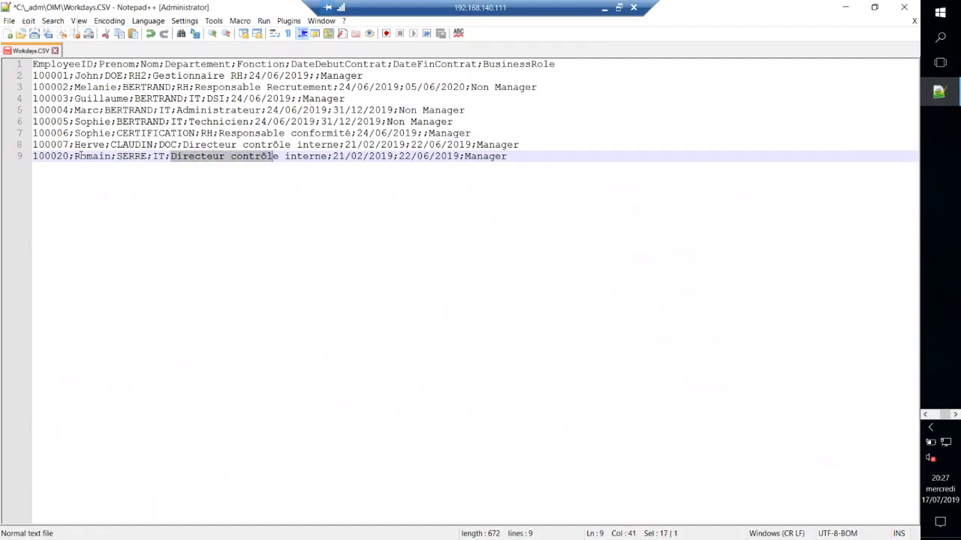
pyautogui.write('Chef pé')
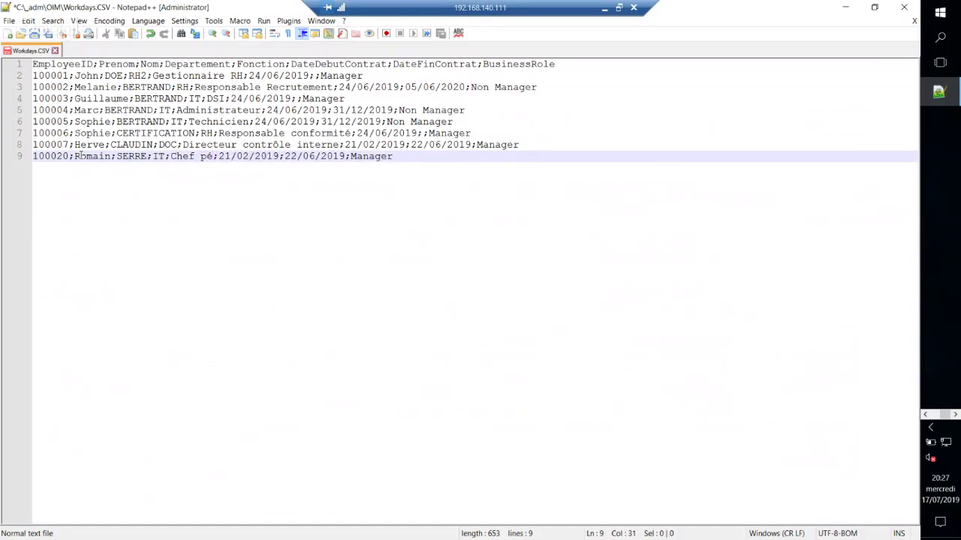
pyautogui.write('nible')
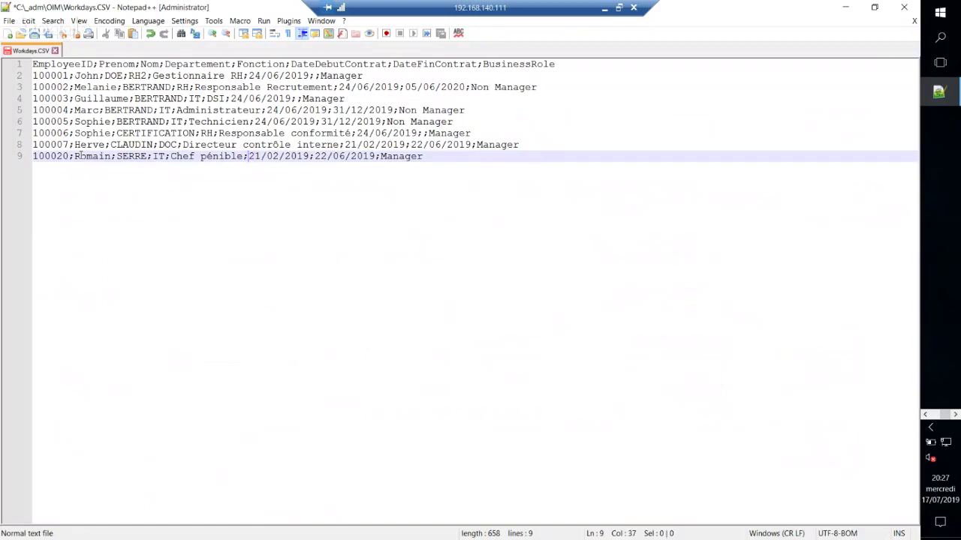
# Step: Change the new row's start date to 14/07/2019
pyautogui.press('Right')
pyautogui.press('Right')
pyautogui.press('Right')
pyautogui.press('Right')
pyautogui.hotkey('shift', 'Left')
pyautogui.hotkey('shift', 'Left')
pyautogui.write('07')
pyautogui.press('Left')
pyautogui.press('BackSpace')
pyautogui.press('BackSpace')
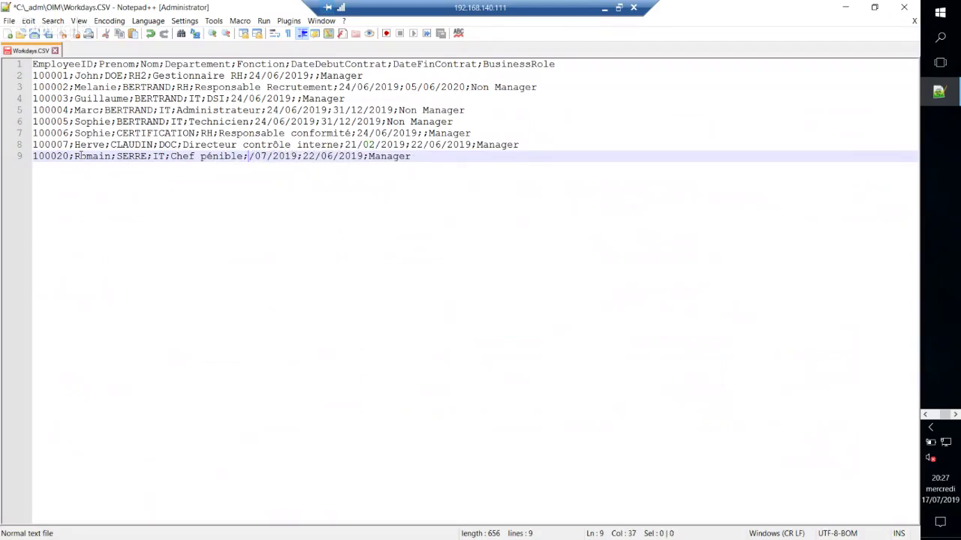
pyautogui.write('14')
pyautogui.press('Right')
pyautogui.press('Right')
pyautogui.press('Right')
pyautogui.press('Right')
pyautogui.press('Right')
pyautogui.press('Right')
pyautogui.press('Right')
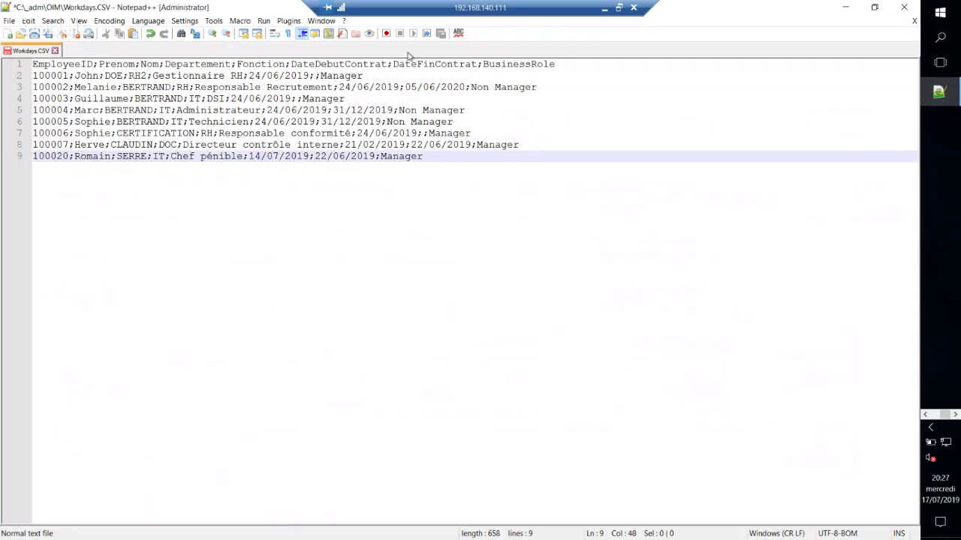
# Step: Set the new row's end date to 14/09/2020, then save and close Notepad++
pyautogui.moveTo(293, 65); pyautogui.dragTo(466, 65)
pyautogui.moveTo(314, 158); pyautogui.dragTo(327, 158)
pyautogui.write('14')
pyautogui.press('Right')
pyautogui.press('Right')
pyautogui.press('Right')
pyautogui.press('BackSpace')
pyautogui.write('9')
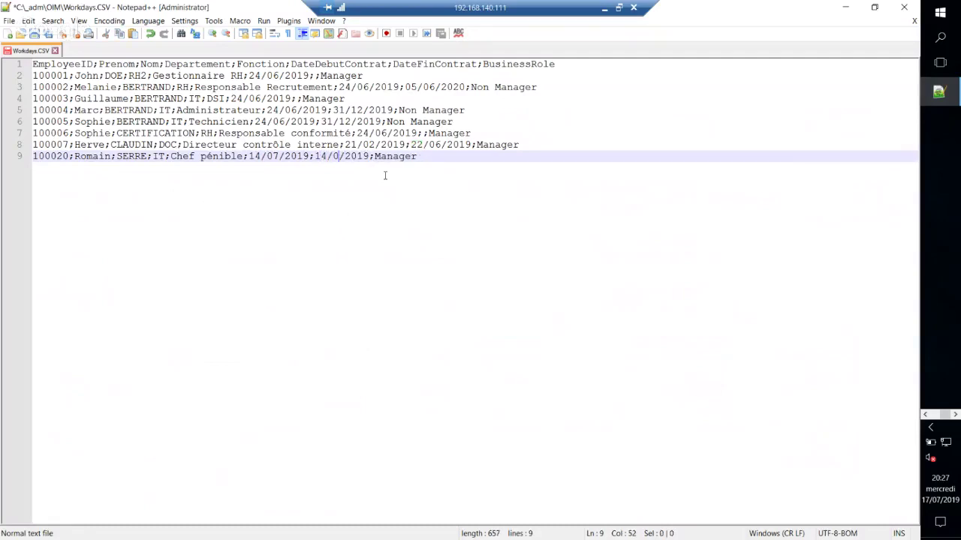
pyautogui.press('Right')
pyautogui.press('Right')
pyautogui.press('Right')
pyautogui.press('BackSpace')
pyautogui.press('BackSpace')
pyautogui.write('20')
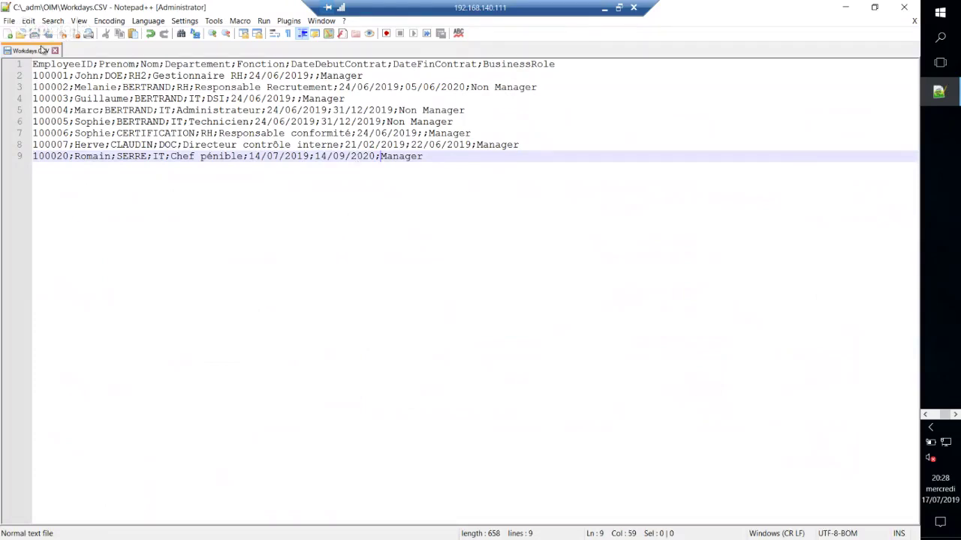
pyautogui.click(904, 6)
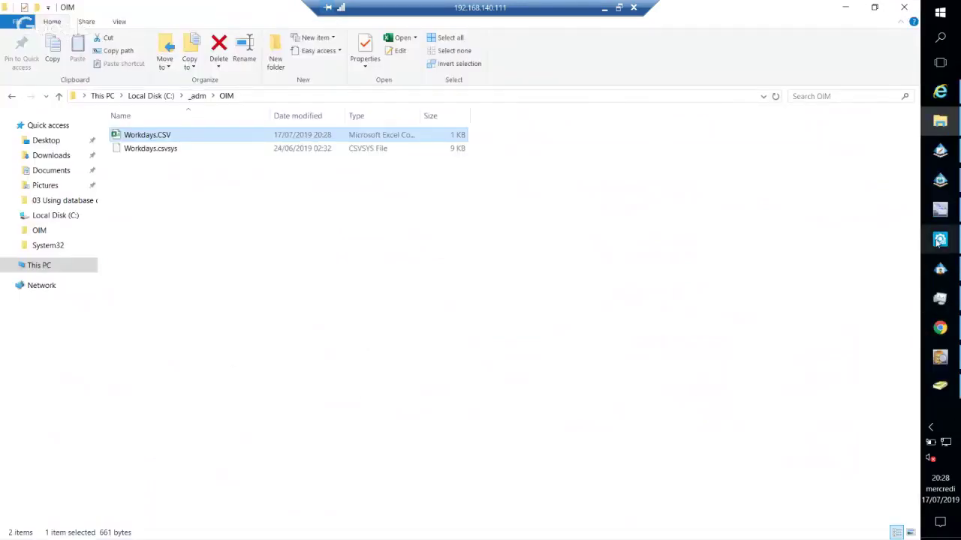
# Step: Finish the completed Designer compile, minimize Designer and bring up the GRAPH target system browser
pyautogui.click(938, 151)
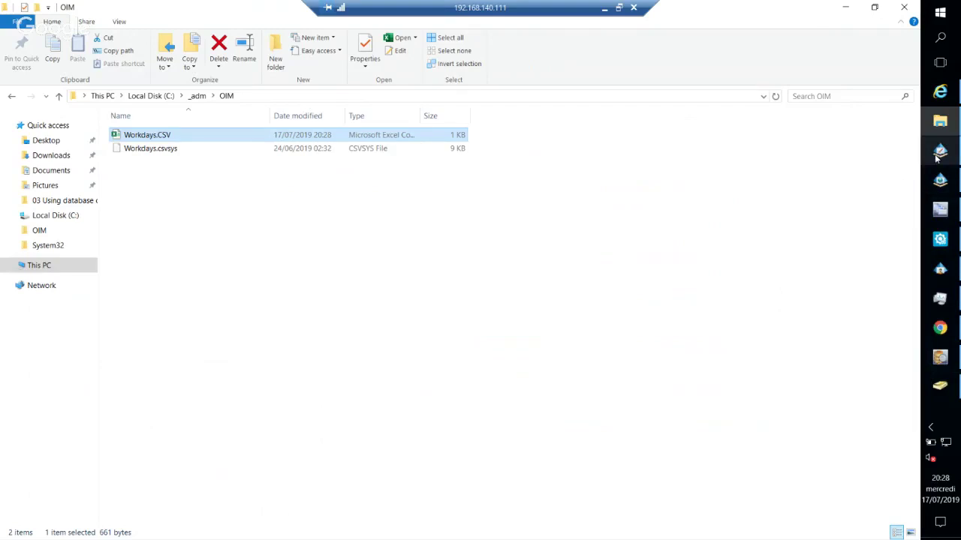
pyautogui.press('Return')
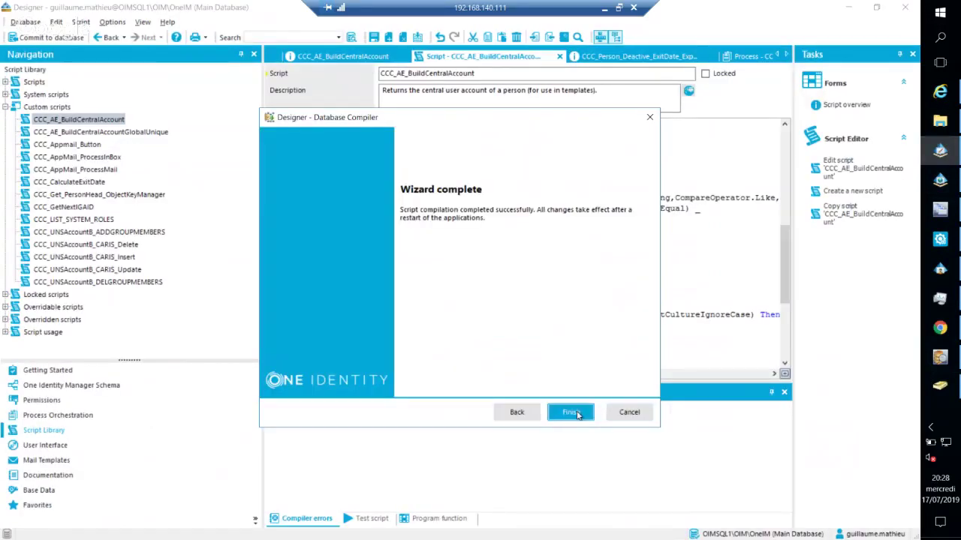
pyautogui.press('Return')
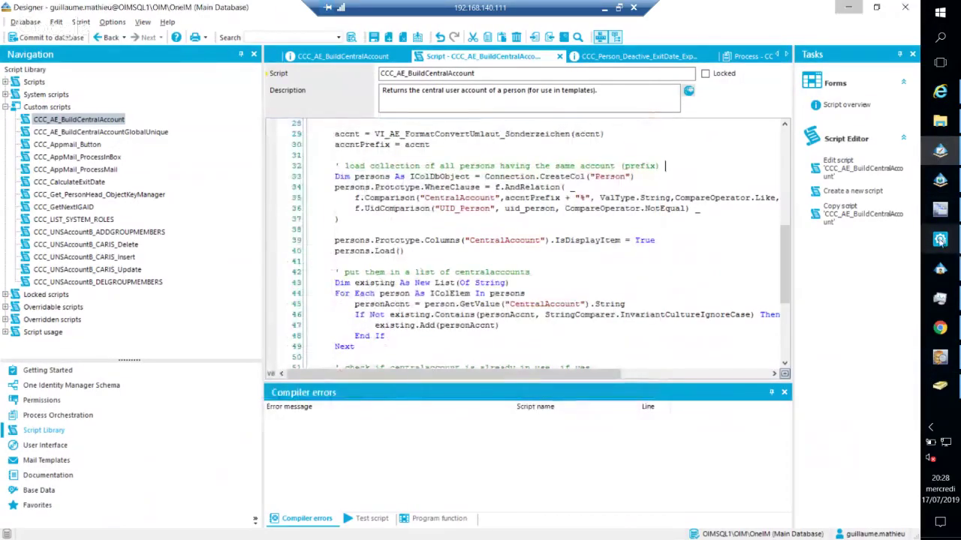
pyautogui.click(851, 7)
pyautogui.click(943, 246)
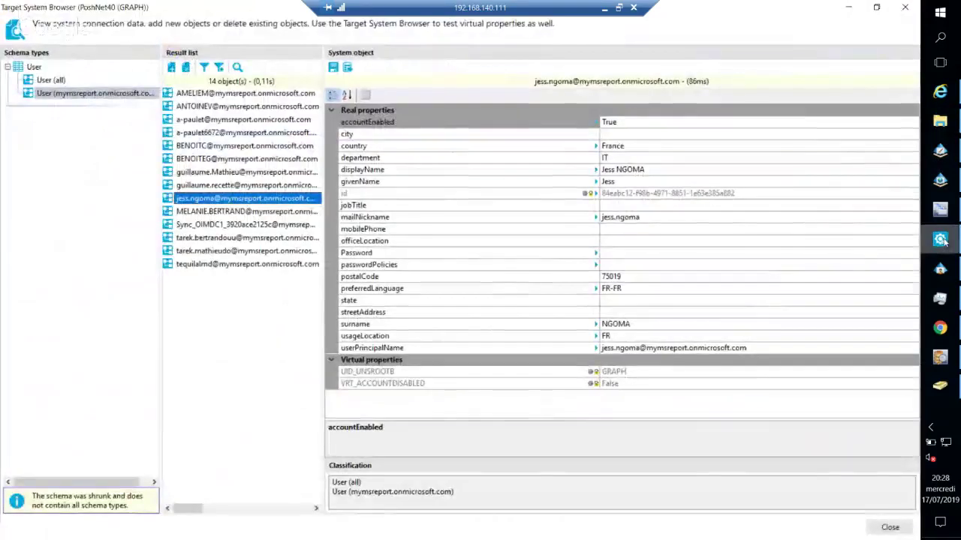
# Step: Open the Workday project and verify the new employee's CSV record shows exit date 14/09/2020
pyautogui.click(904, 7)
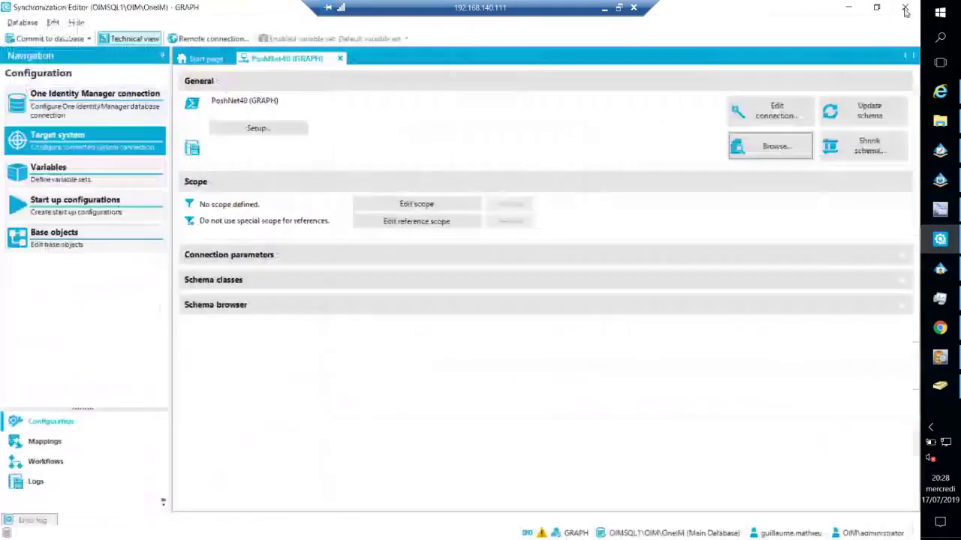
pyautogui.click(340, 58)
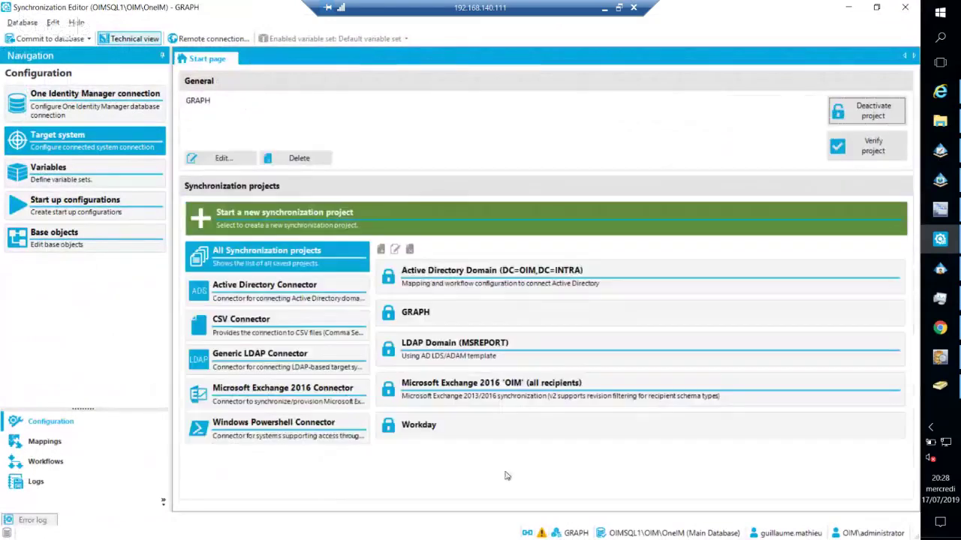
pyautogui.doubleClick(428, 427)
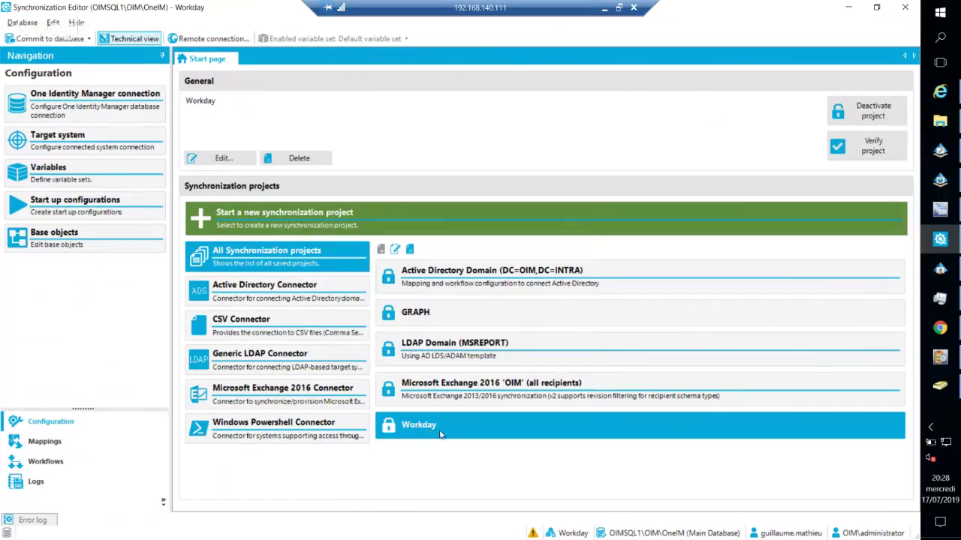
pyautogui.click(88, 143)
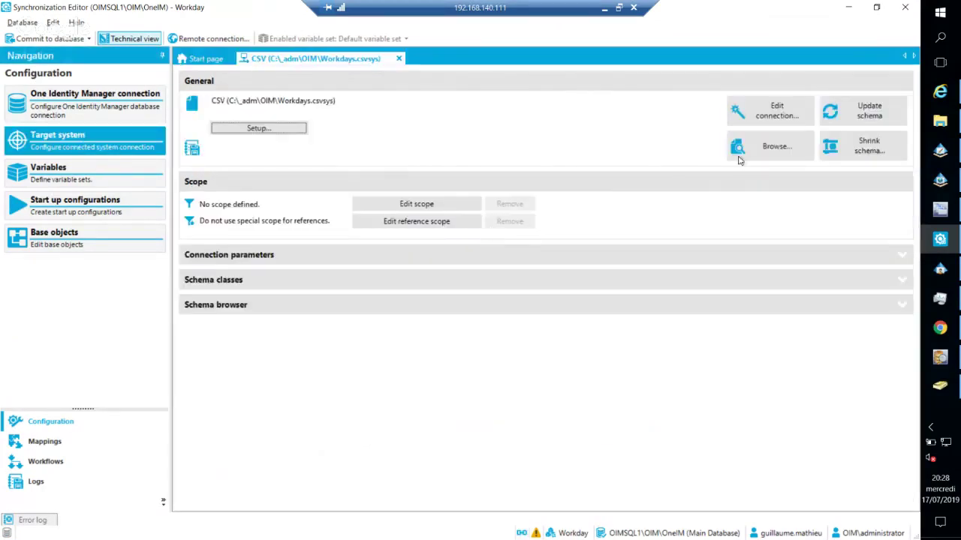
pyautogui.click(766, 147)
pyautogui.click(63, 71)
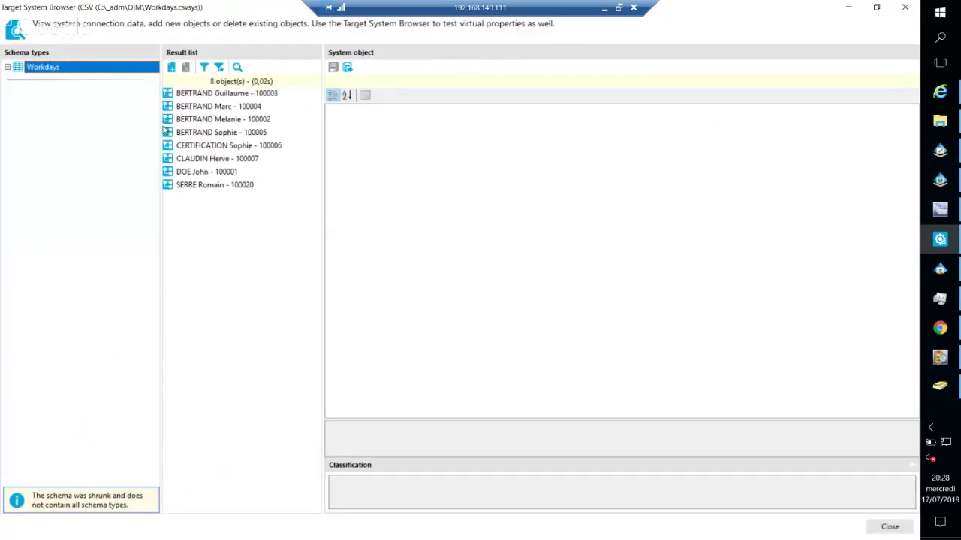
pyautogui.click(205, 187)
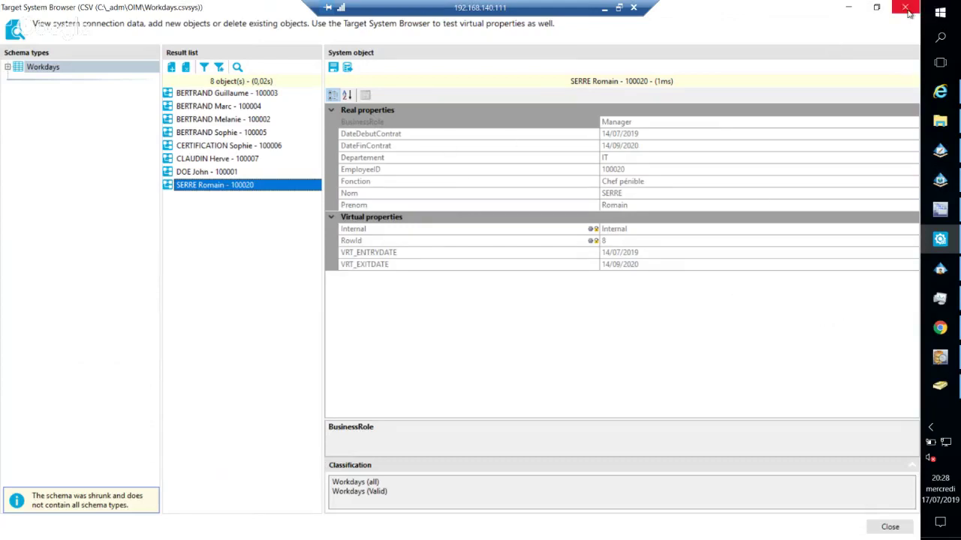
pyautogui.click(904, 7)
# Step: Open the Workday mapping editor, widen its panes, and minimize the remote desktop session
pyautogui.click(45, 203)
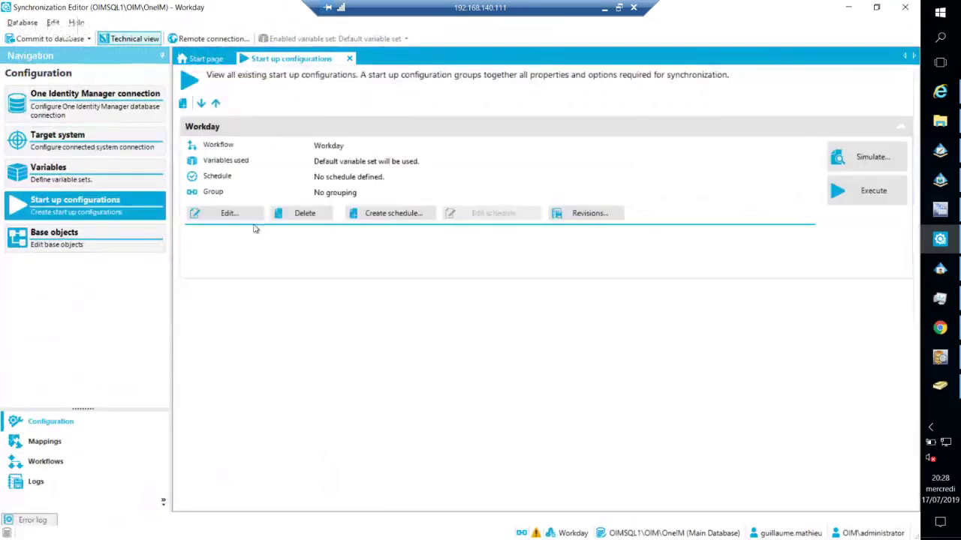
pyautogui.click(45, 445)
pyautogui.click(23, 112)
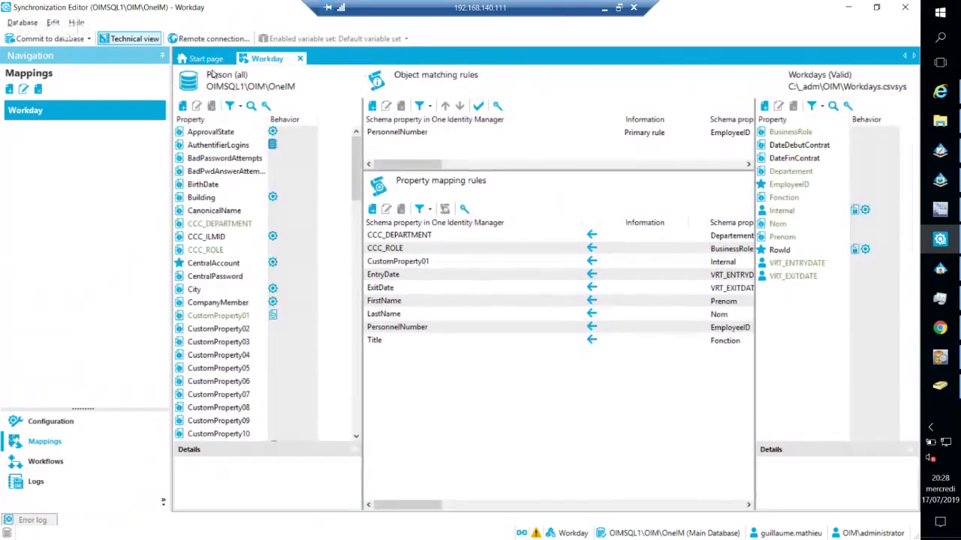
pyautogui.moveTo(171, 66); pyautogui.dragTo(123, 66)
pyautogui.click(604, 7)
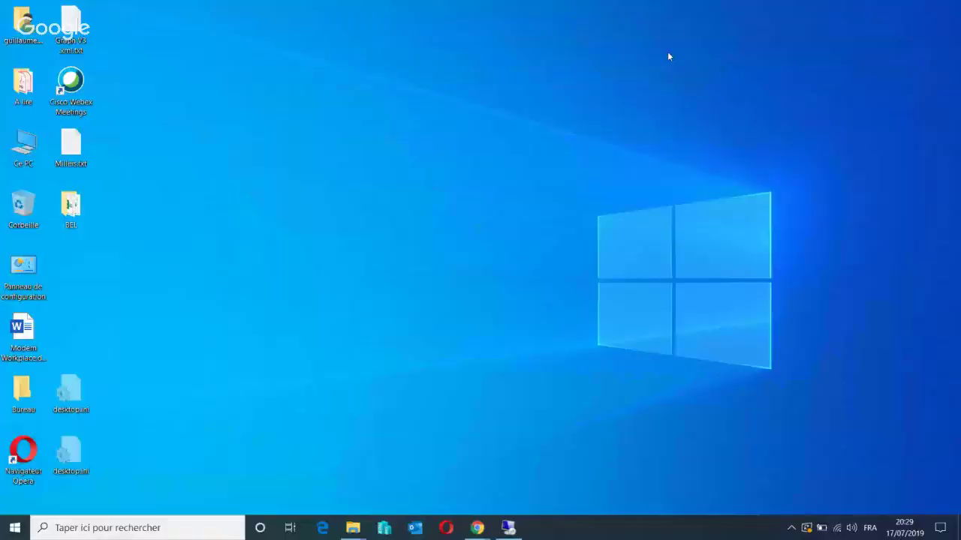
# Step: Switch the keyboard layout to French and open the C: drive from the Run dialog
pyautogui.rightClick(18, 528)
pyautogui.click(51, 473)
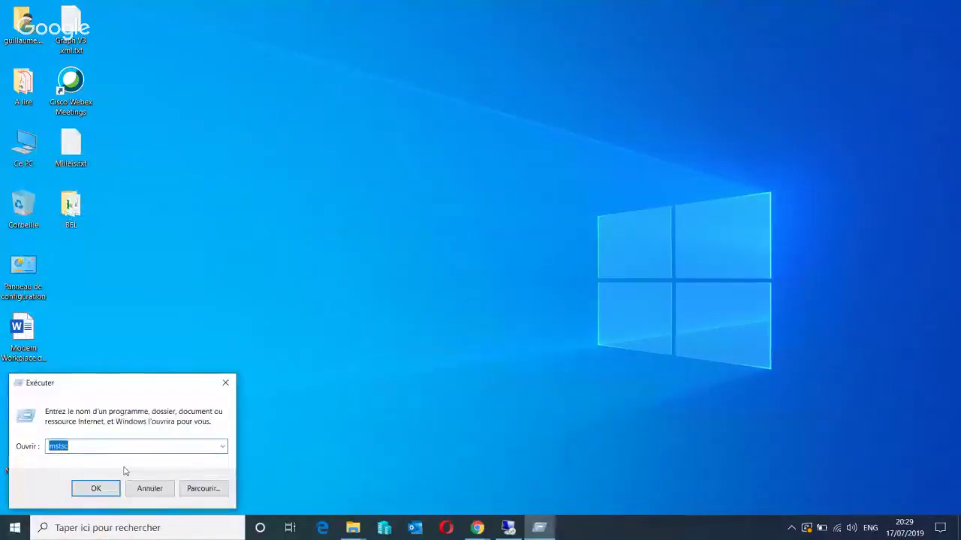
pyautogui.write('c')
pyautogui.press('BackSpace')
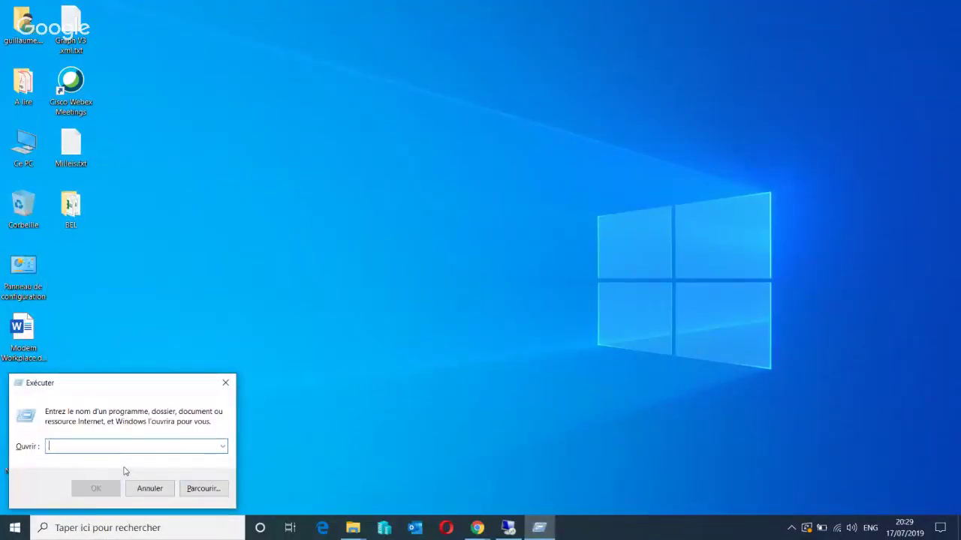
pyautogui.click(868, 527)
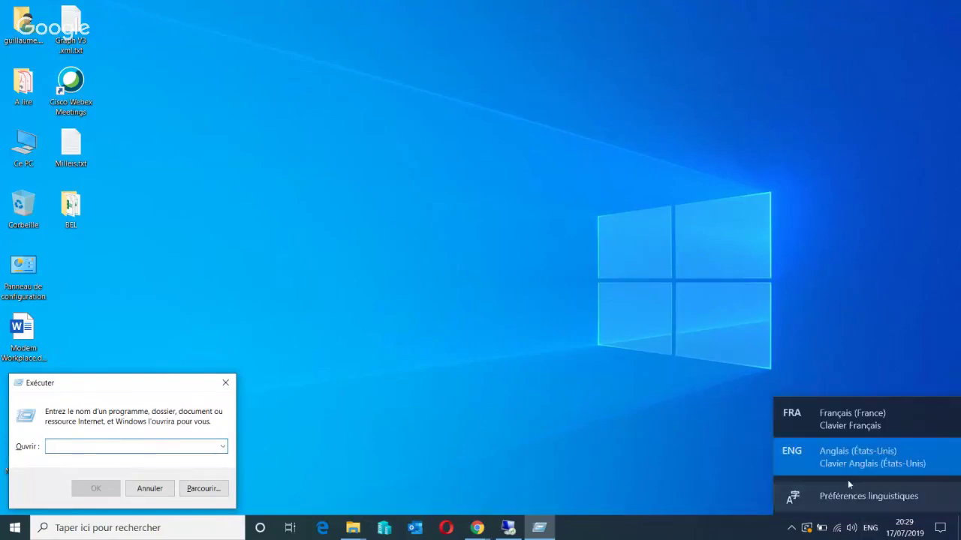
pyautogui.click(826, 413)
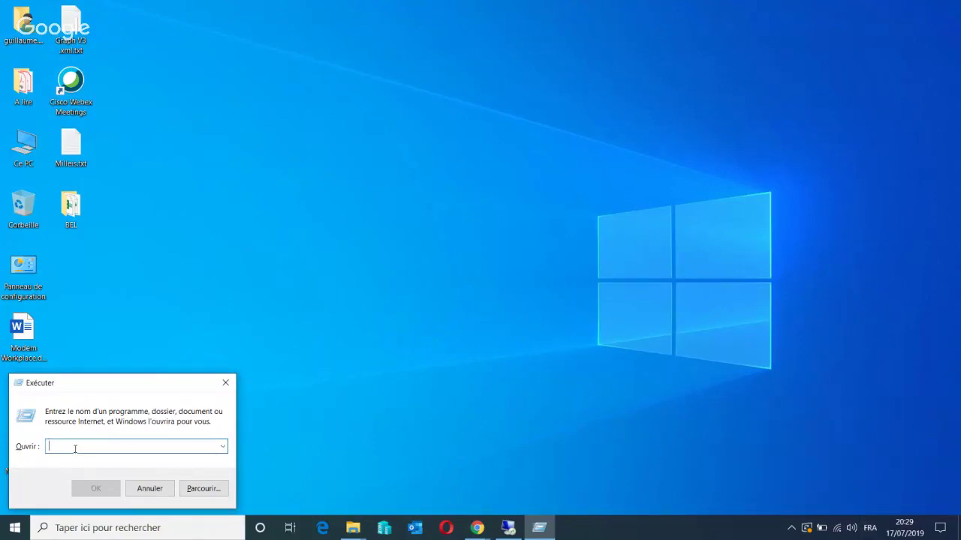
pyautogui.write('c:\\zoom')
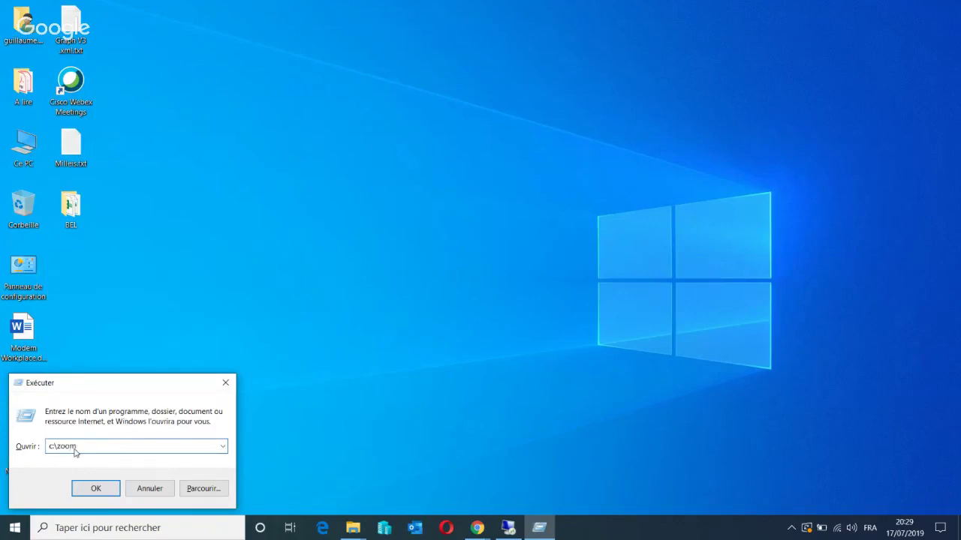
pyautogui.write('IT')
pyautogui.press('BackSpace')
pyautogui.press('BackSpace')
pyautogui.press('BackSpace')
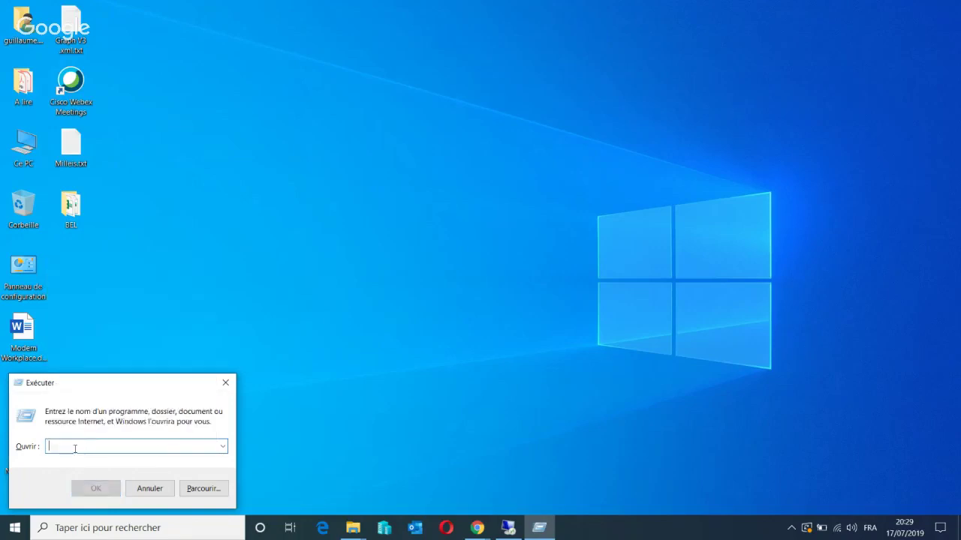
pyautogui.press('Escape')
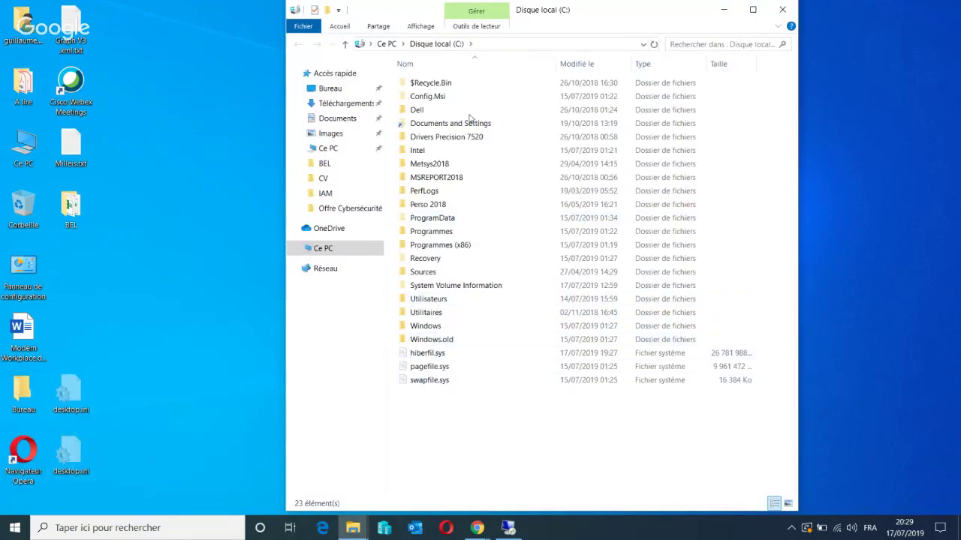
# Step: Browse the D: drive and C:\Utilitaires in Explorer, then launch Microsoft Edge
pyautogui.click(384, 43)
pyautogui.doubleClick(487, 287)
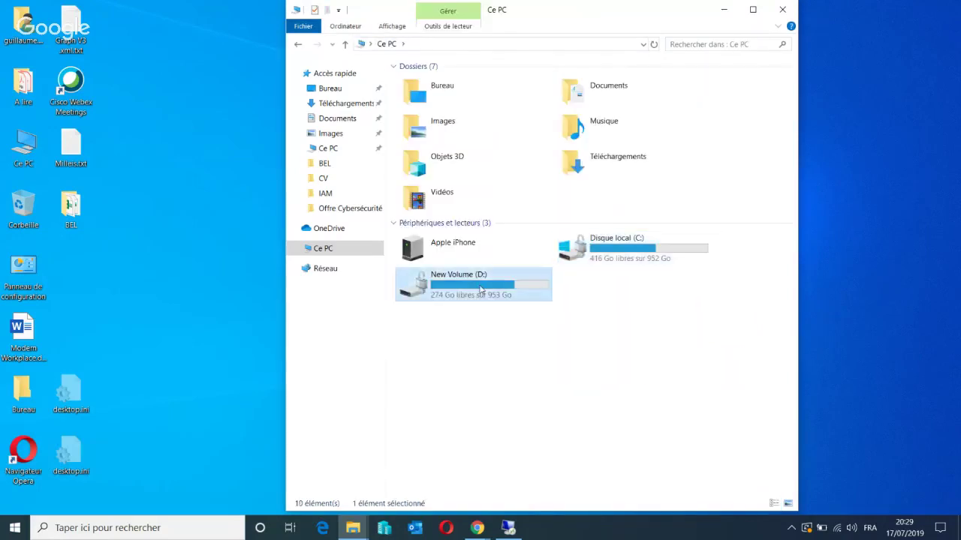
pyautogui.click(387, 43)
pyautogui.click(621, 248)
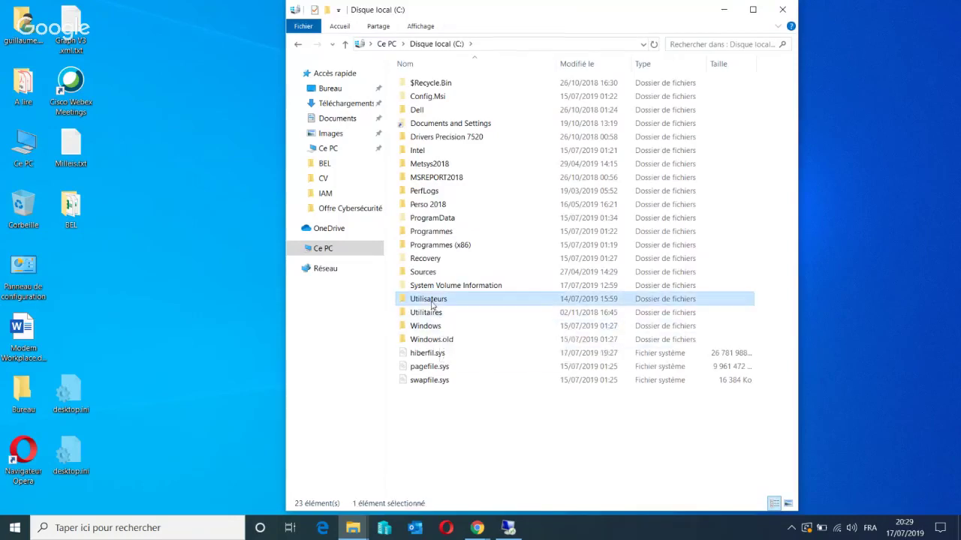
pyautogui.doubleClick(436, 317)
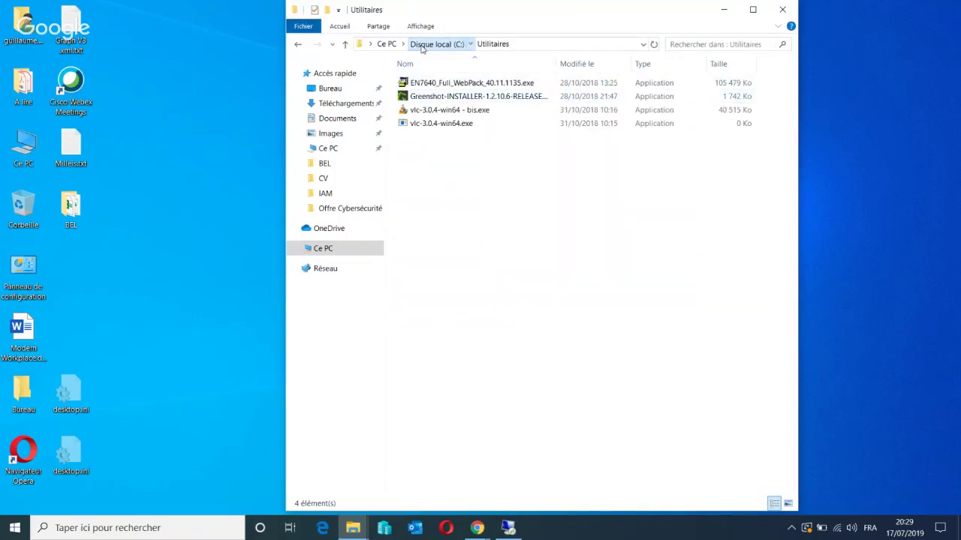
pyautogui.click(434, 44)
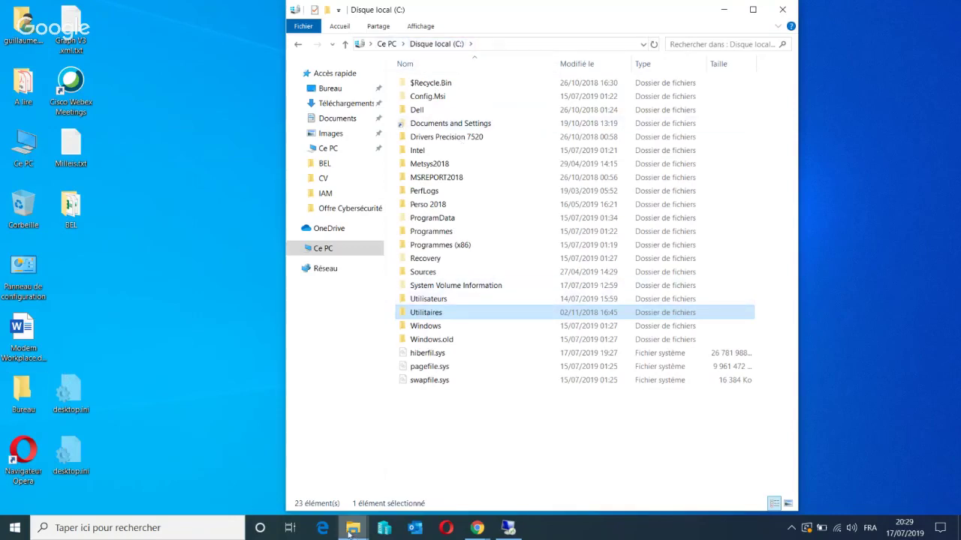
pyautogui.click(322, 528)
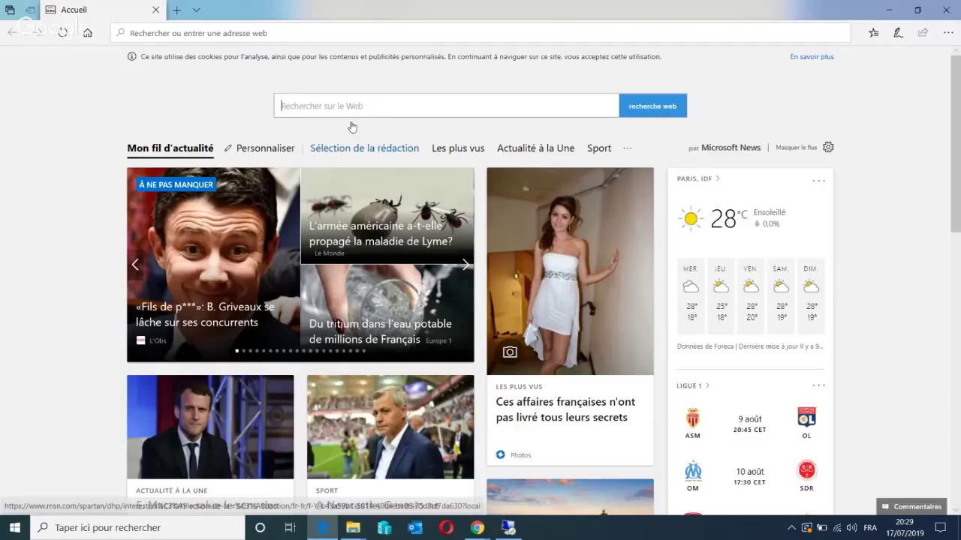
# Step: Search Google for ZoomIT and open the Sysinternals ZoomIt page on Microsoft Docs
pyautogui.click(245, 36)
pyautogui.write('www.g')
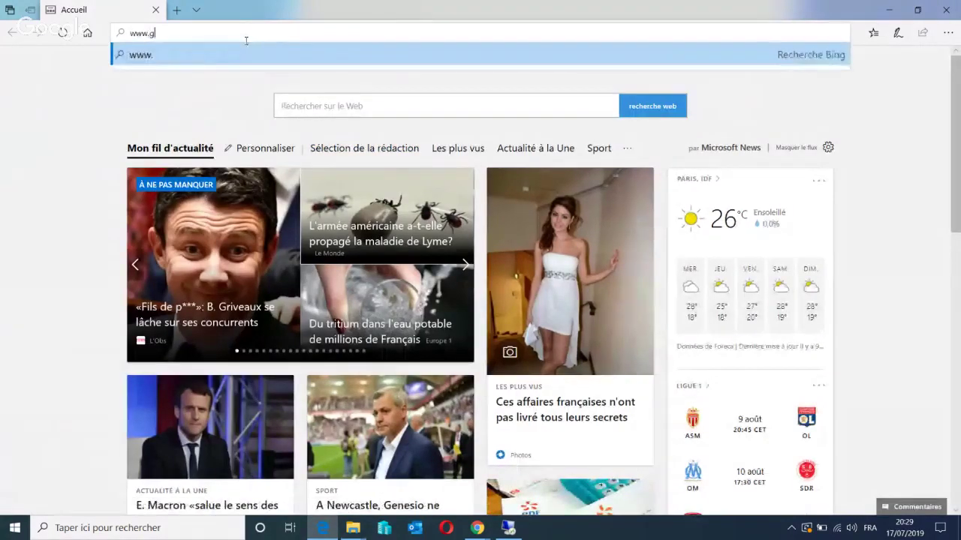
pyautogui.write('oogle')
pyautogui.press('Return')
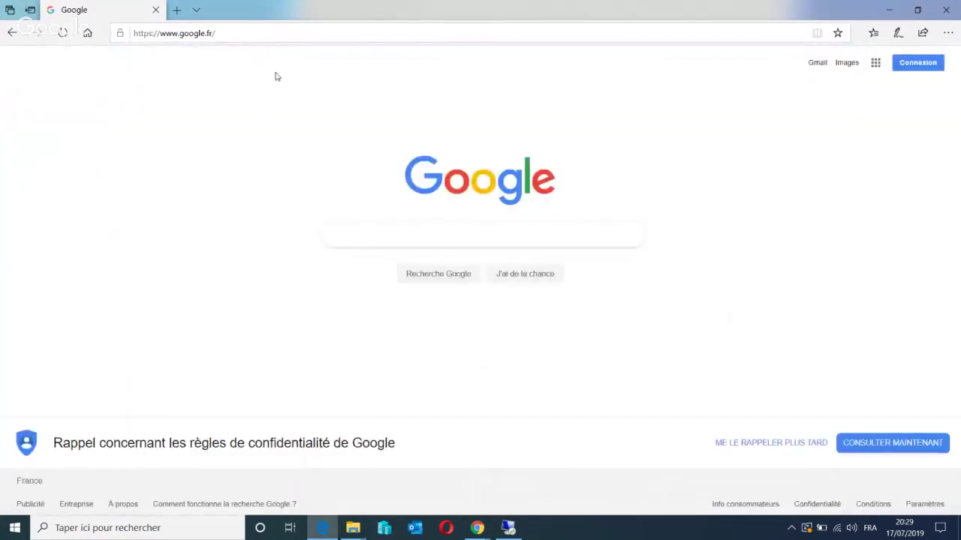
pyautogui.write('ZoomIT')
pyautogui.press('Return')
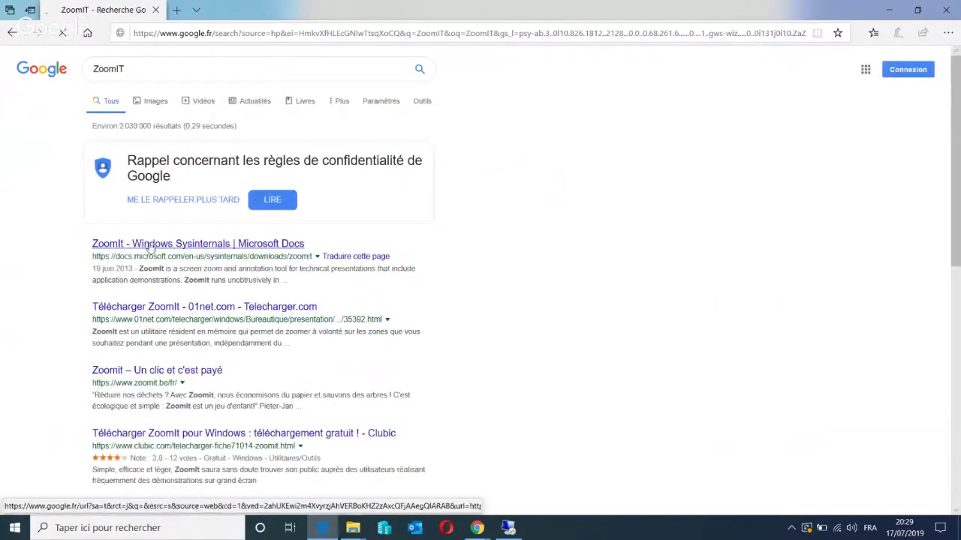
pyautogui.click(150, 246)
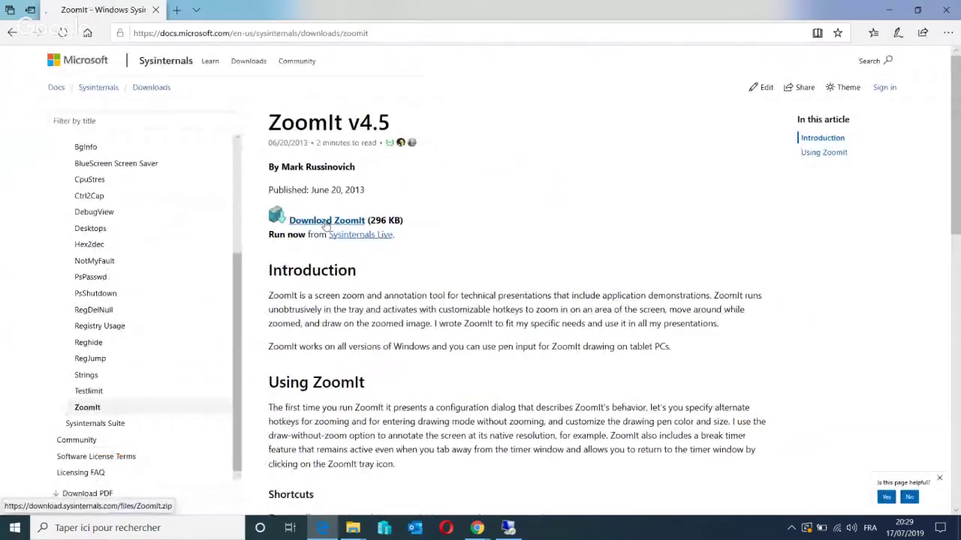
# Step: Download ZoomIt.zip, save it to the desktop (Bureau), and minimize Edge
pyautogui.click(325, 222)
pyautogui.click(656, 498)
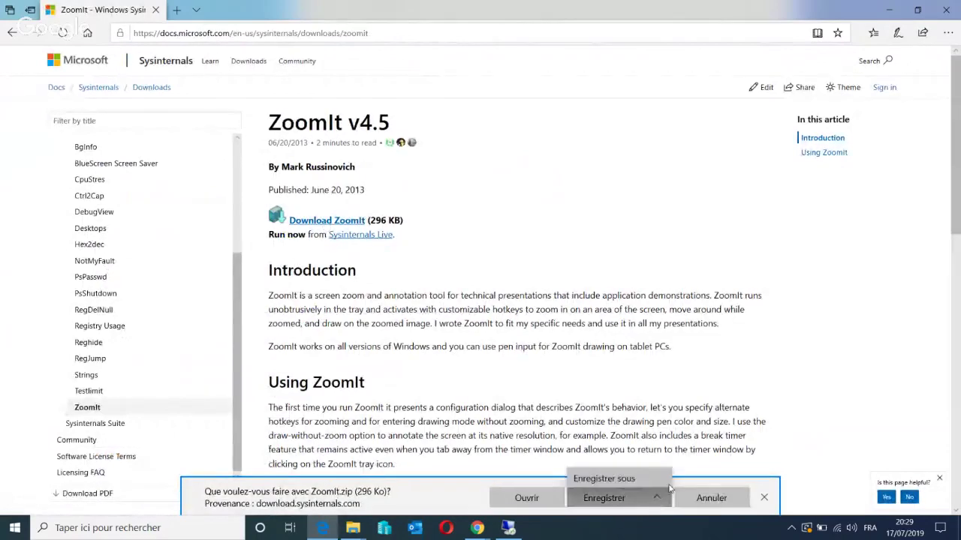
pyautogui.click(616, 478)
pyautogui.click(41, 93)
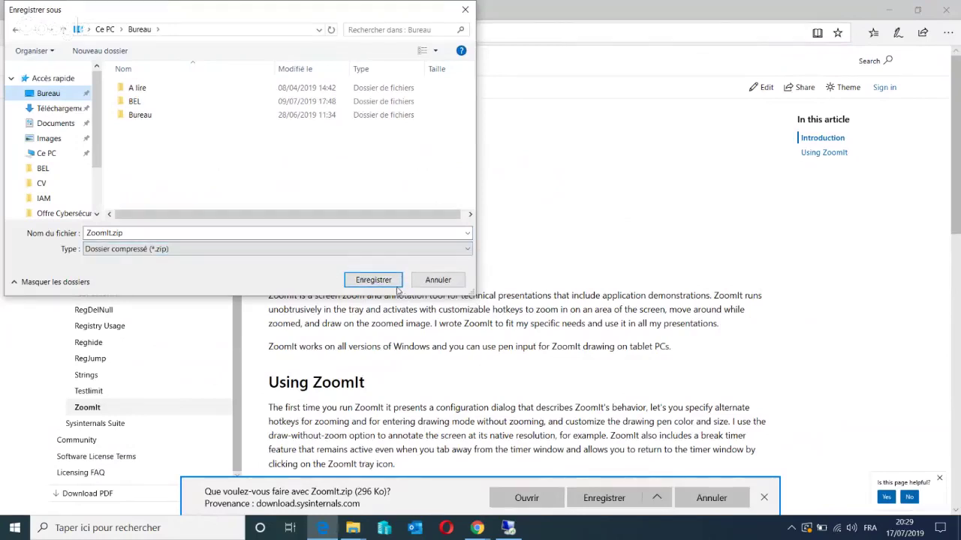
pyautogui.click(397, 286)
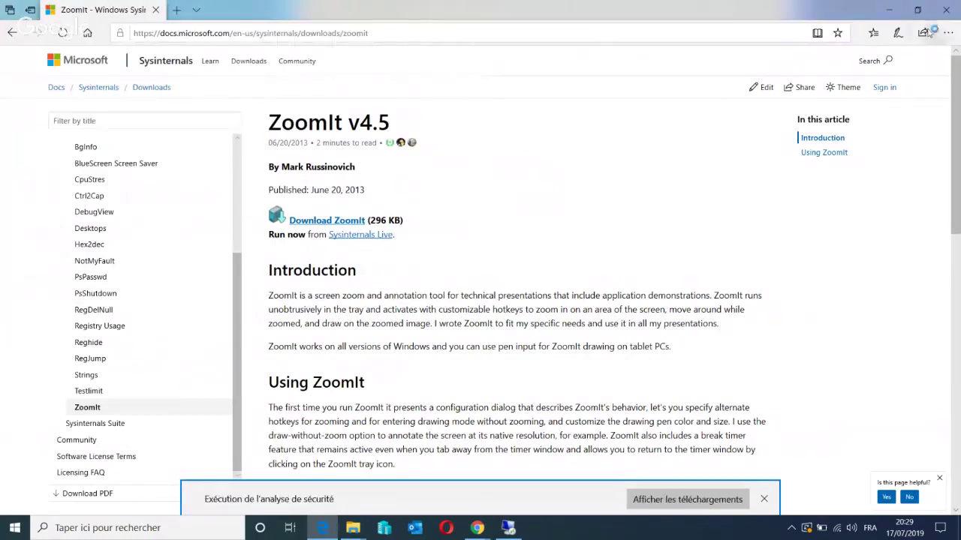
pyautogui.click(889, 11)
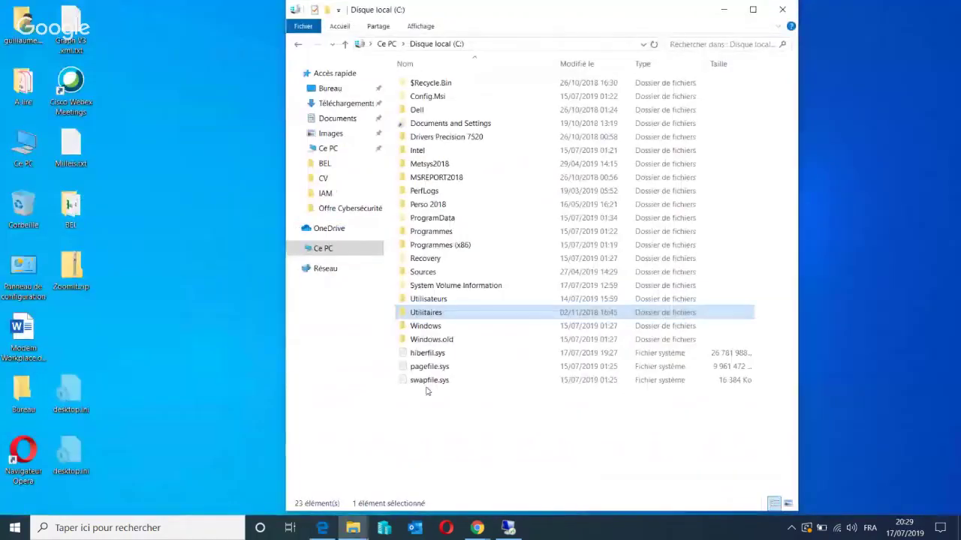
# Step: Extract ZoomIt.zip into a ZoomIt folder on the desktop
pyautogui.rightClick(73, 276)
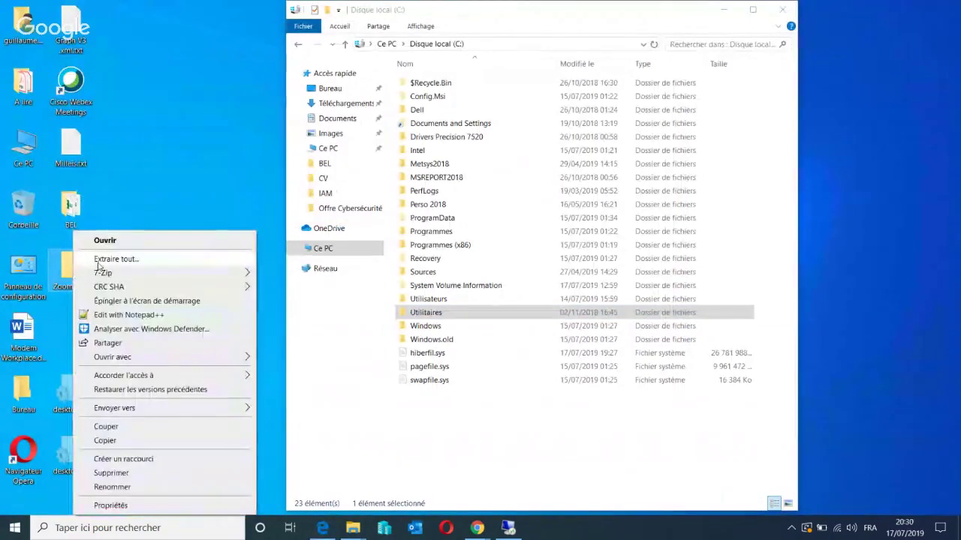
pyautogui.click(101, 261)
pyautogui.click(575, 391)
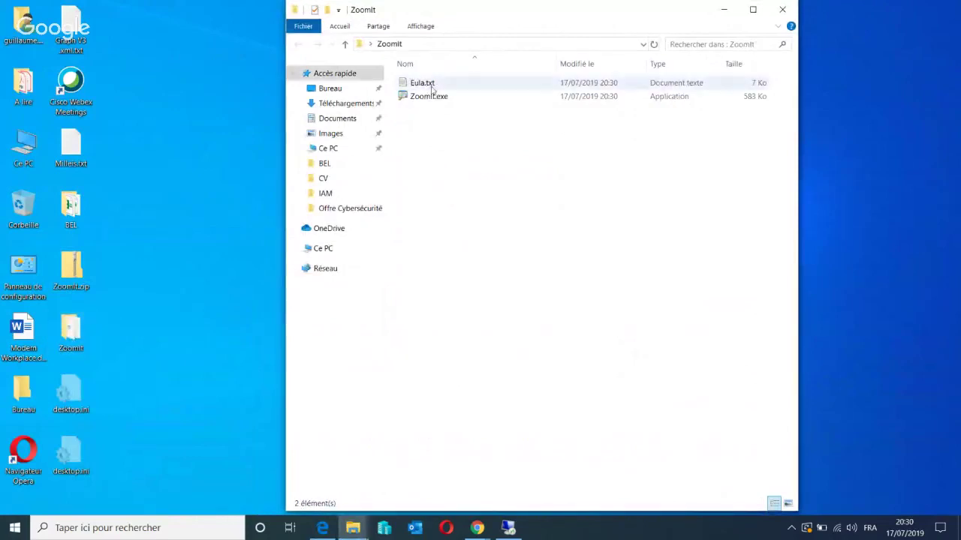
pyautogui.click(427, 96)
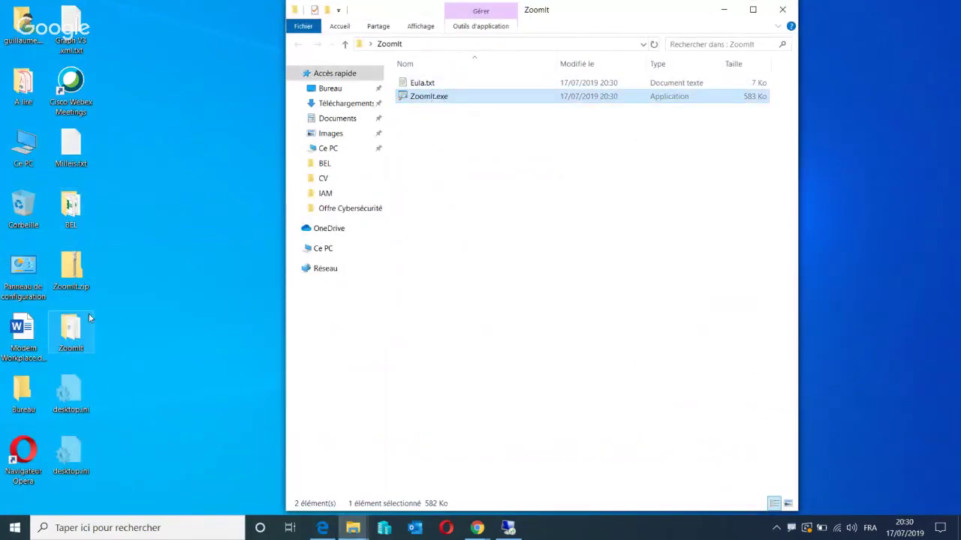
# Step: Merge the BEL folder into Bureau, confirm ZoomIt's Options, and minimize the ZoomIt folder window
pyautogui.moveTo(70, 209); pyautogui.dragTo(15, 396)
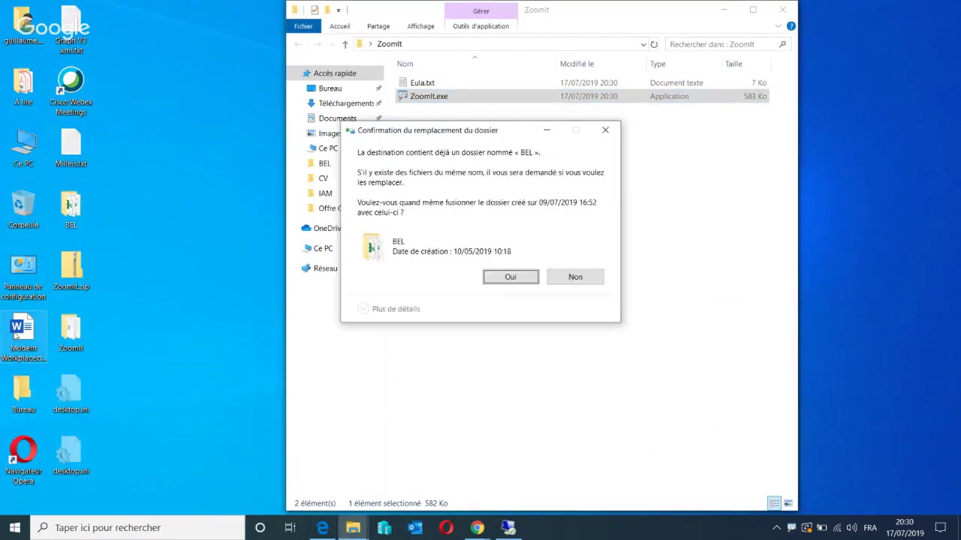
pyautogui.click(508, 276)
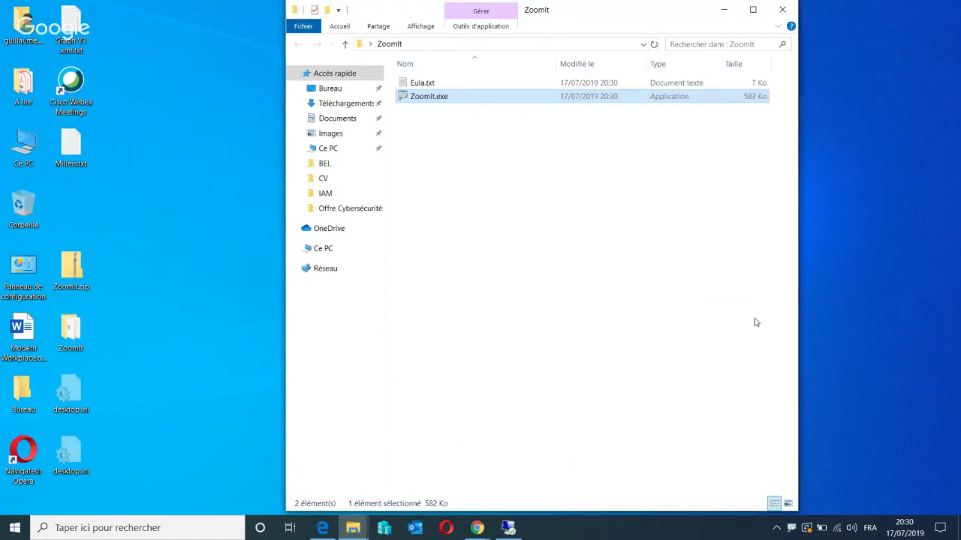
pyautogui.click(792, 528)
pyautogui.rightClick(793, 527)
pyautogui.click(820, 460)
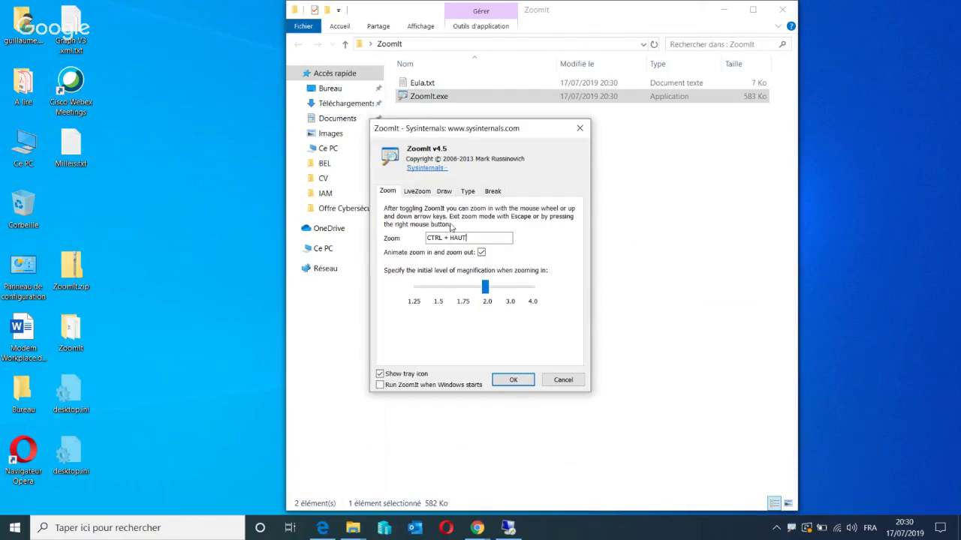
pyautogui.click(513, 380)
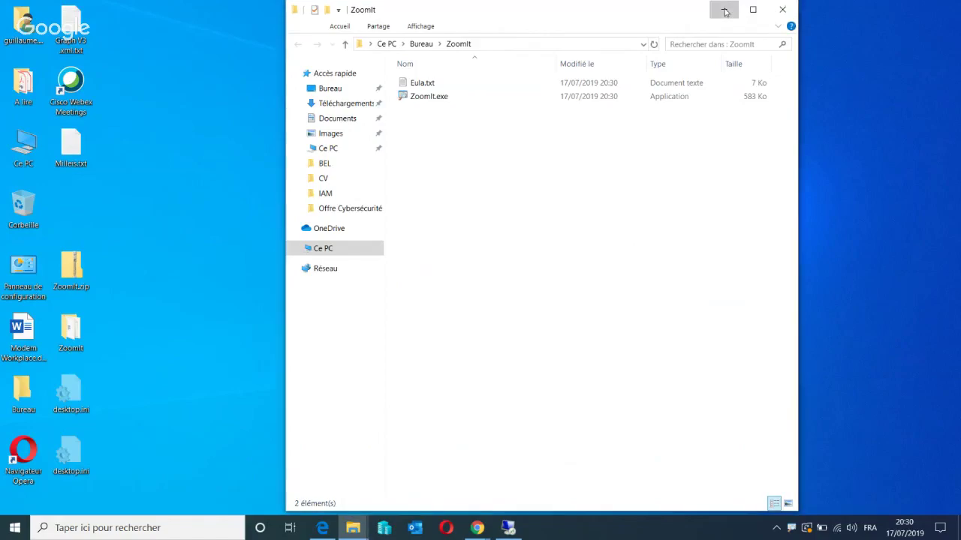
pyautogui.click(725, 12)
# Step: Disconnect the current remote desktop session
pyautogui.hotkey('ctrl', '1')
pyautogui.press('Escape')
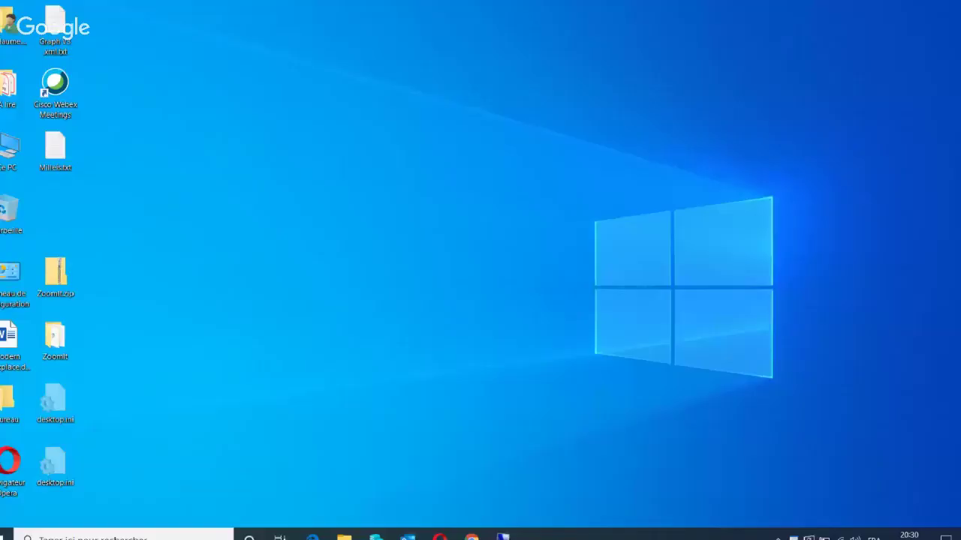
pyautogui.click(508, 528)
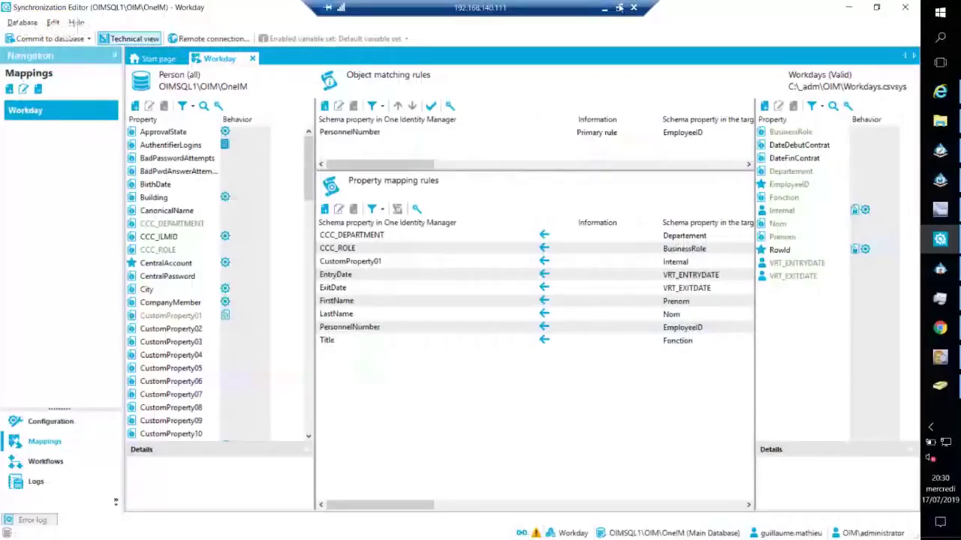
pyautogui.click(634, 7)
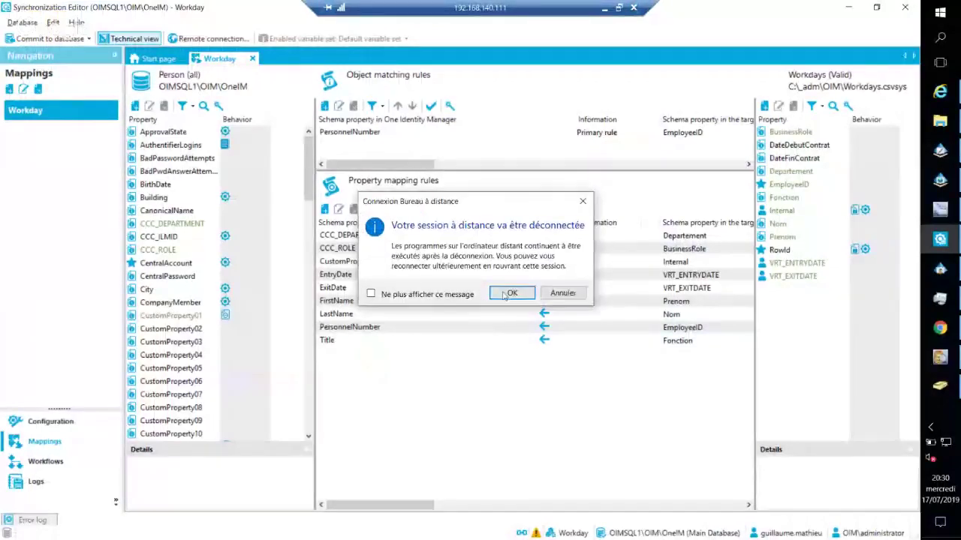
pyautogui.click(510, 296)
# Step: Reconnect via mstsc to 192.168.140.111 at 1440x900 display, entering the account password
pyautogui.rightClick(14, 528)
pyautogui.click(47, 467)
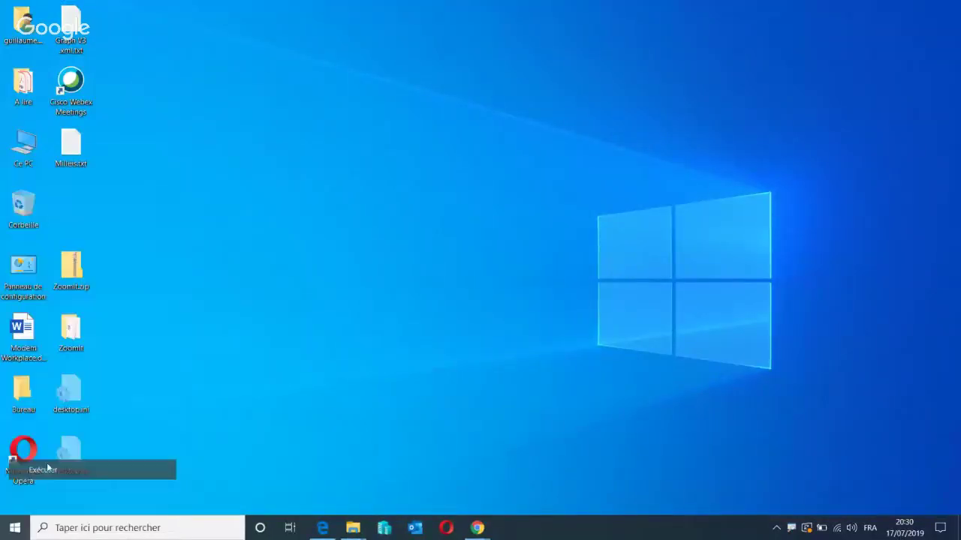
pyautogui.write('mstsc')
pyautogui.press('Return')
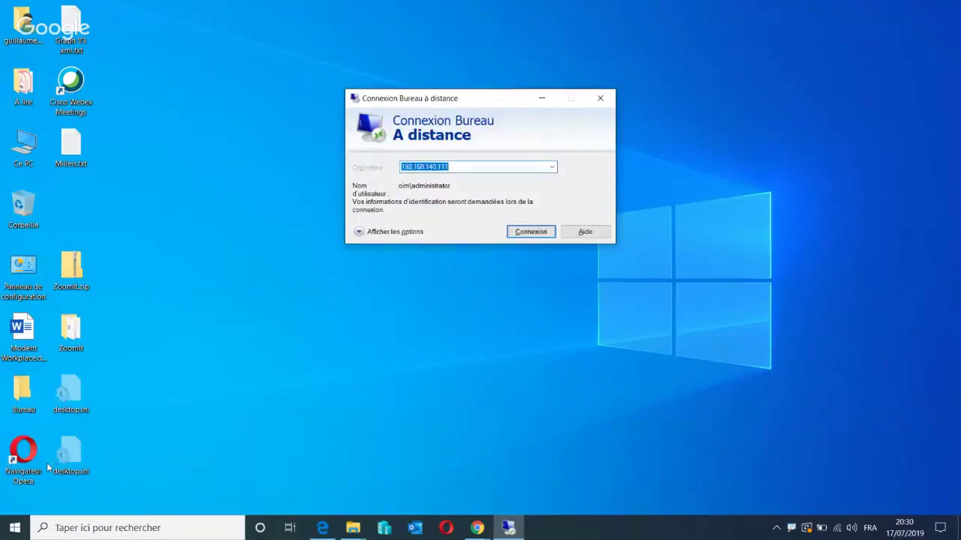
pyautogui.press('Return')
pyautogui.click(376, 232)
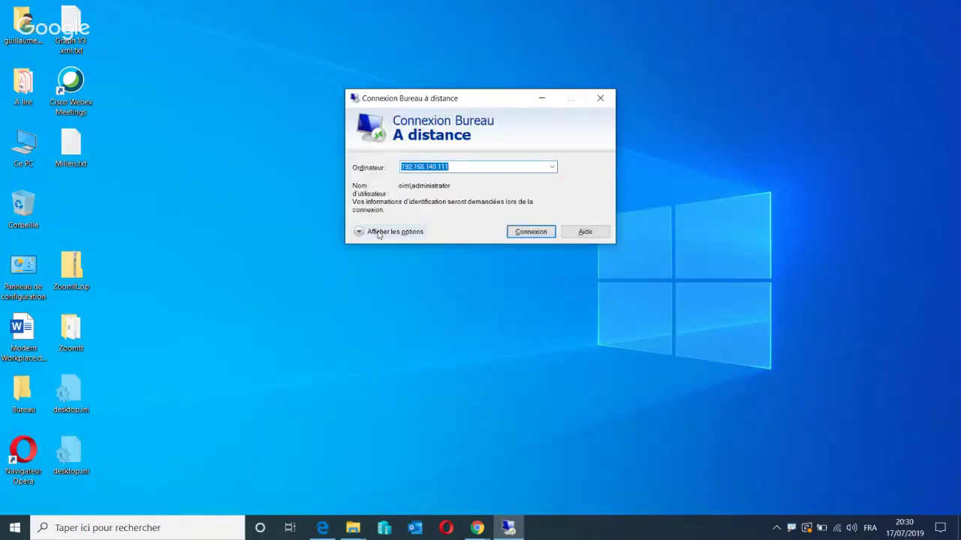
pyautogui.click(396, 163)
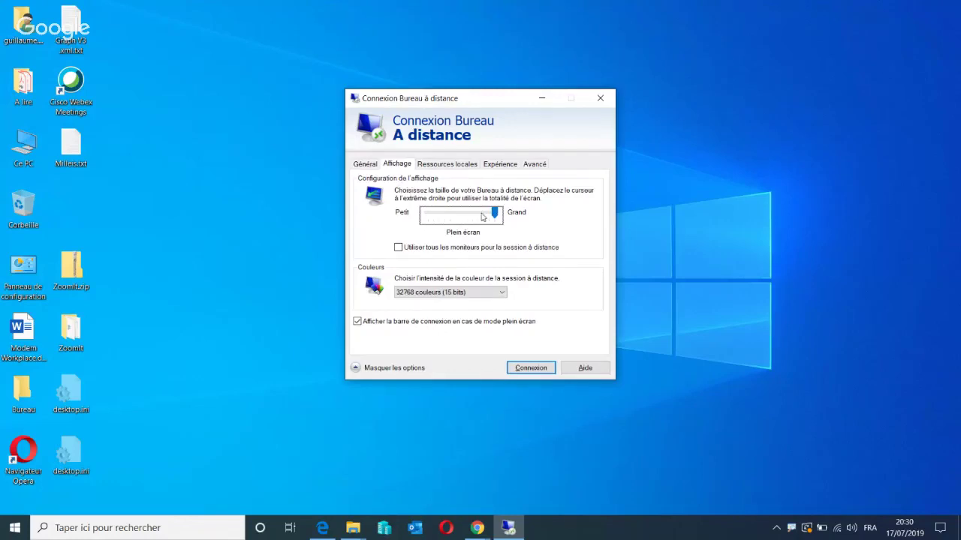
pyautogui.moveTo(483, 216); pyautogui.dragTo(471, 215)
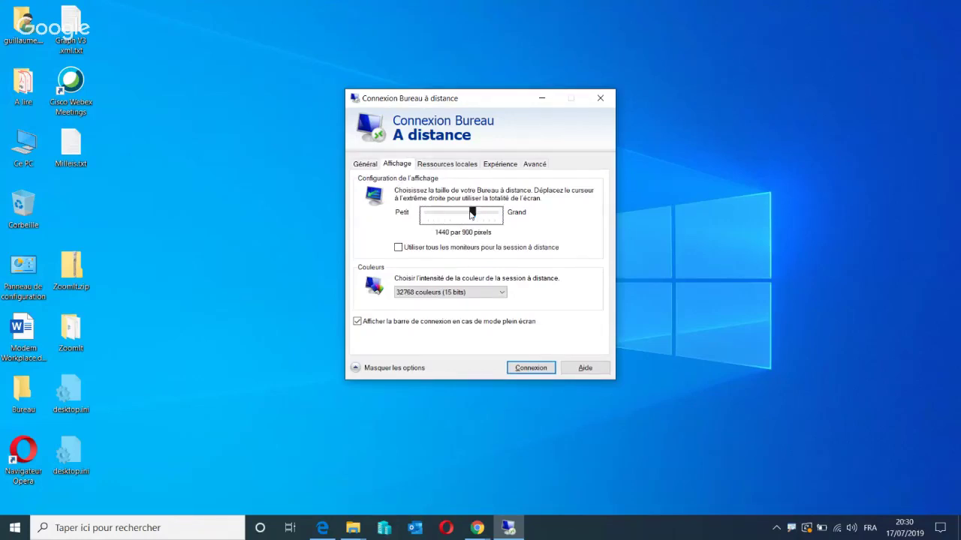
pyautogui.click(531, 368)
pyautogui.write('•')
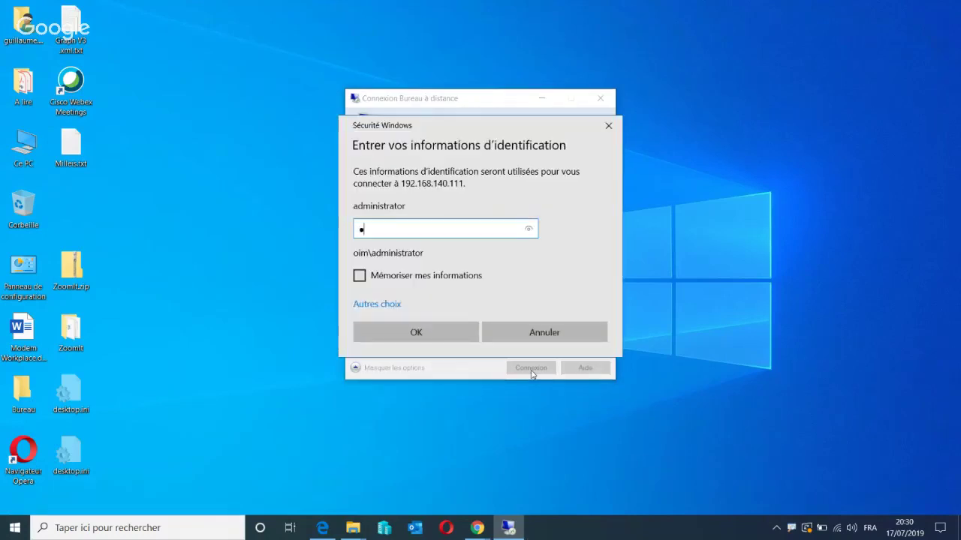
pyautogui.press('Return')
pyautogui.press('Return')
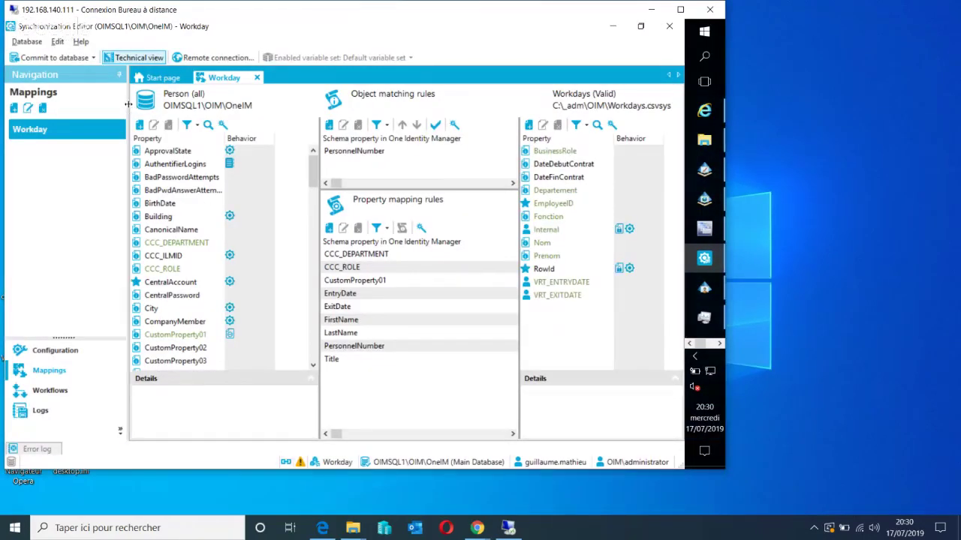
# Step: Widen the mapping view and review the CCC_DEPARTMENT, PersonnelNumber, CCC_ROLE, CustomProperty01 and EntryDate rules
pyautogui.moveTo(128, 103); pyautogui.dragTo(111, 104)
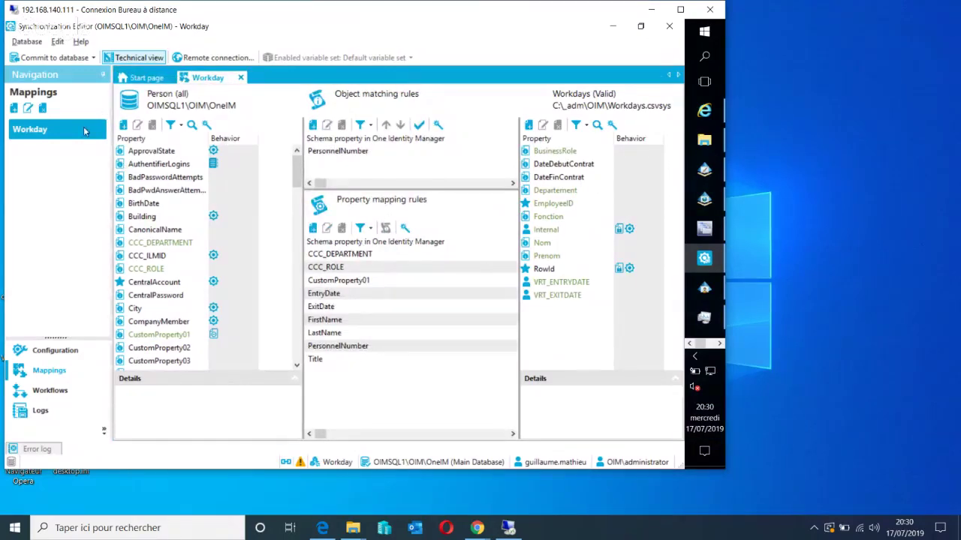
pyautogui.click(105, 75)
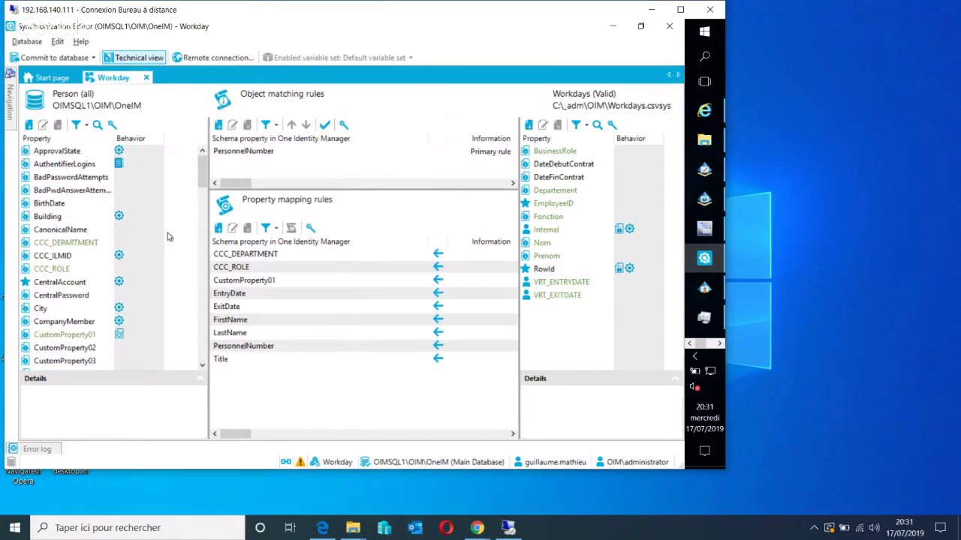
pyautogui.doubleClick(428, 240)
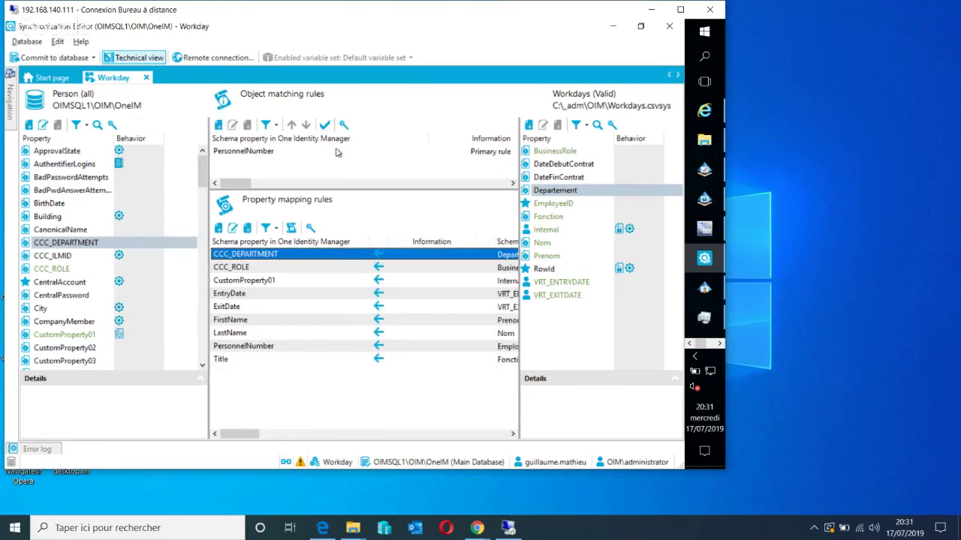
pyautogui.moveTo(209, 132); pyautogui.dragTo(177, 132)
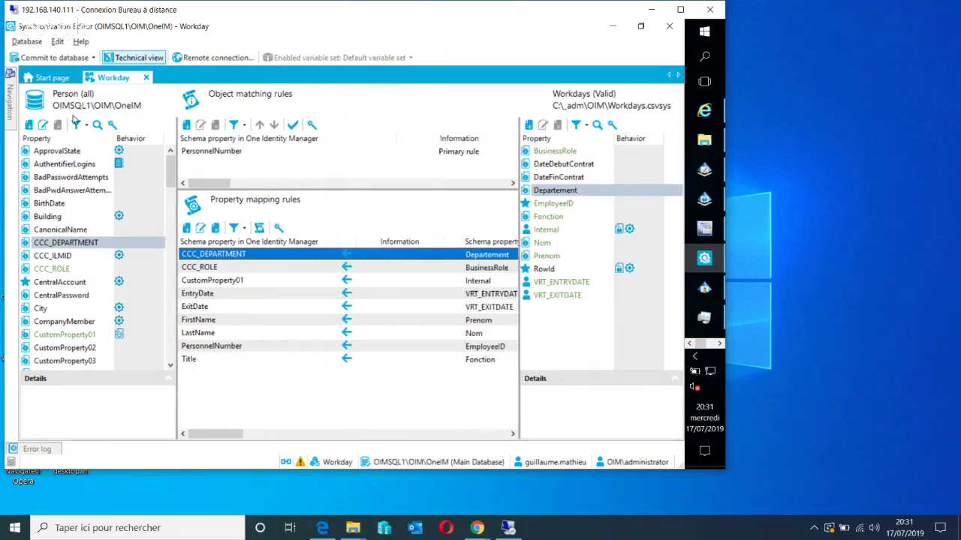
pyautogui.moveTo(462, 240); pyautogui.dragTo(421, 240)
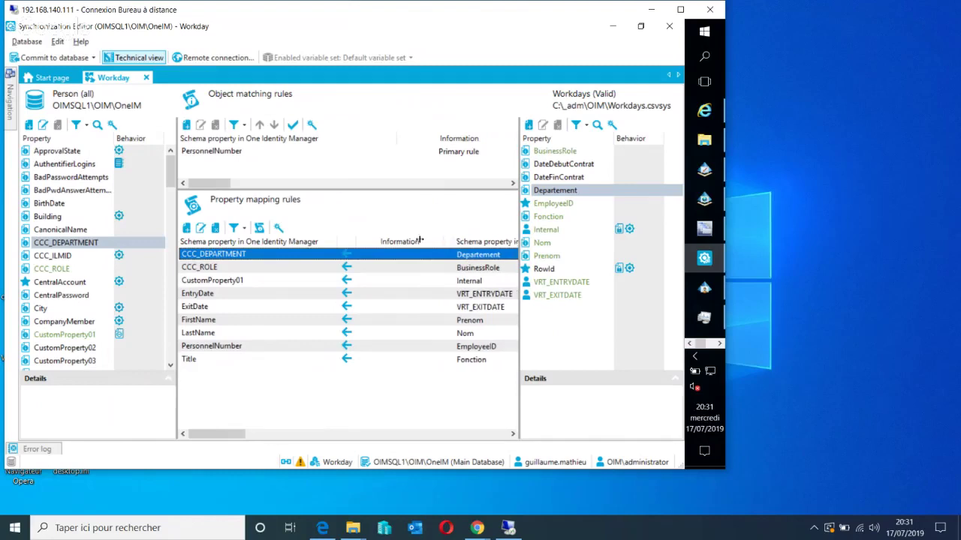
pyautogui.click(214, 152)
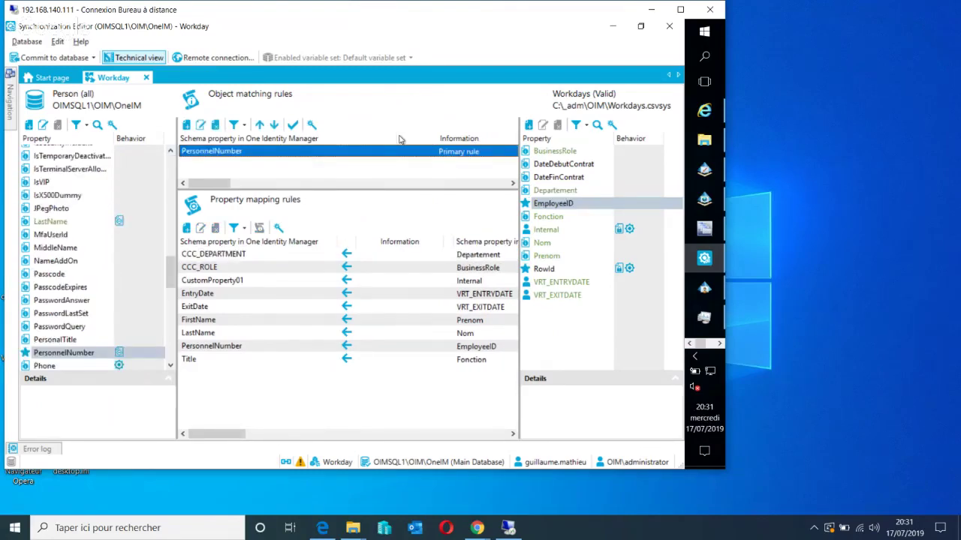
pyautogui.moveTo(398, 136); pyautogui.dragTo(308, 145)
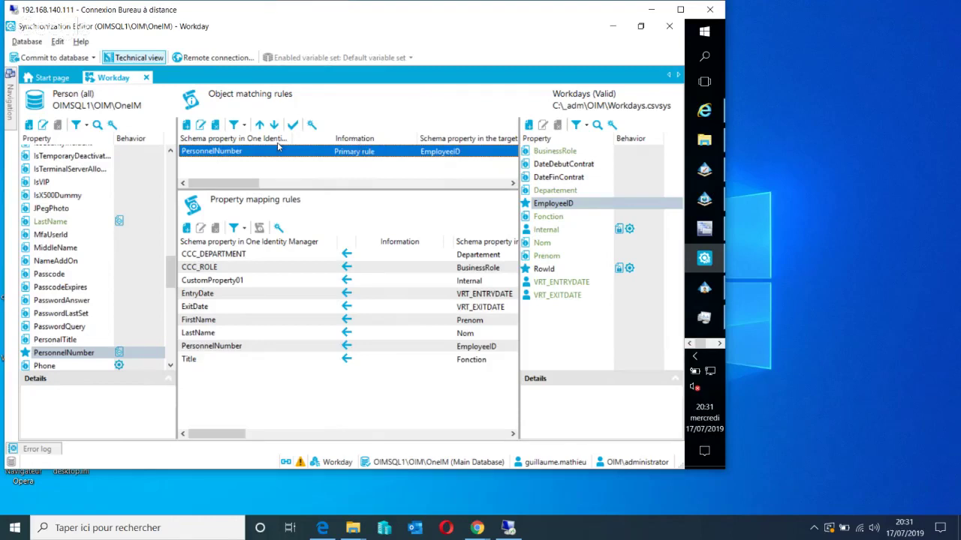
pyautogui.click(470, 255)
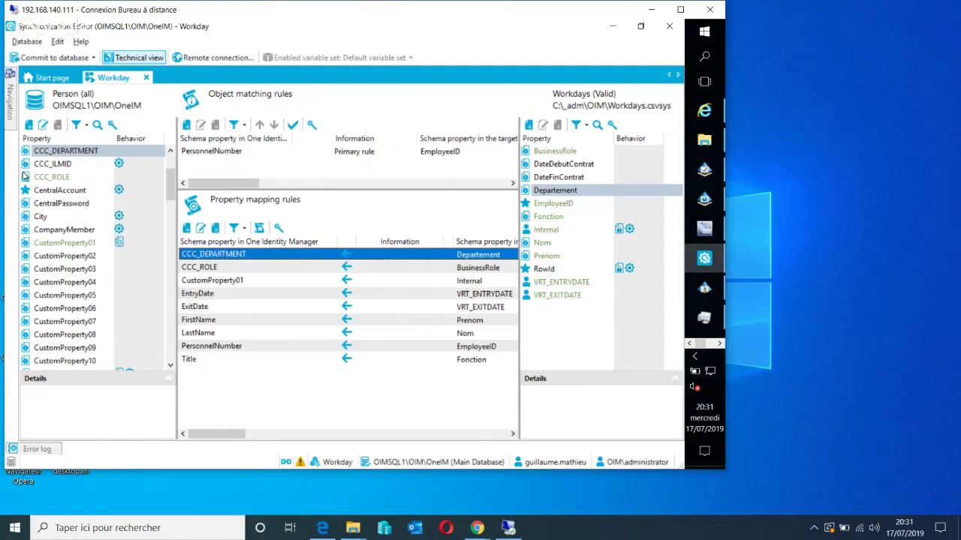
pyautogui.click(222, 268)
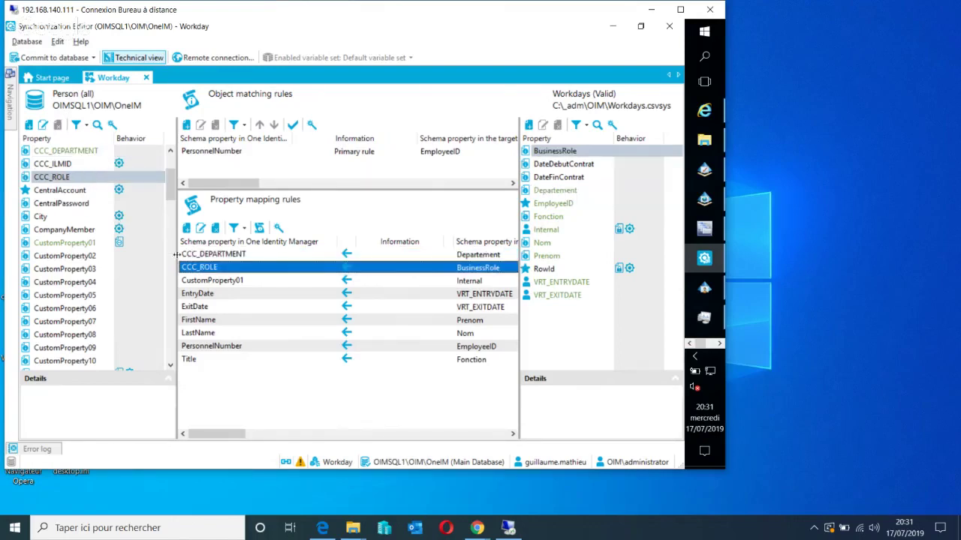
pyautogui.click(203, 282)
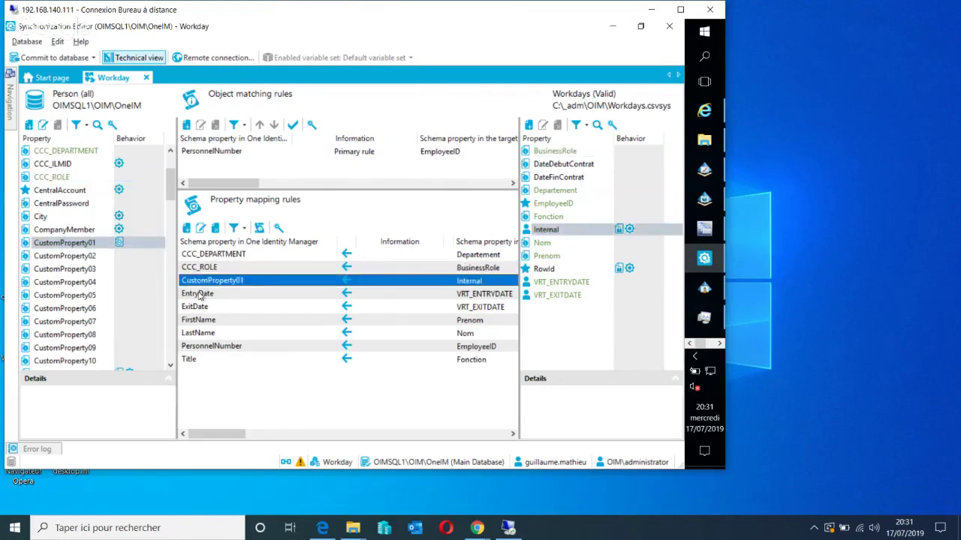
pyautogui.click(225, 295)
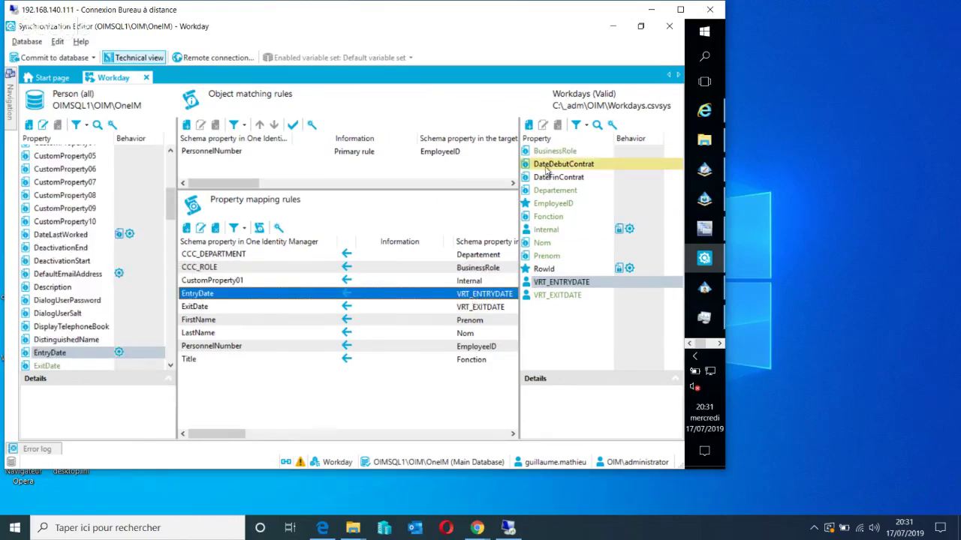
# Step: Check DateDebutContrat's settings, then open VRT_ENTRYDATE's dd/MM/yyyy conversion settings
pyautogui.doubleClick(547, 167)
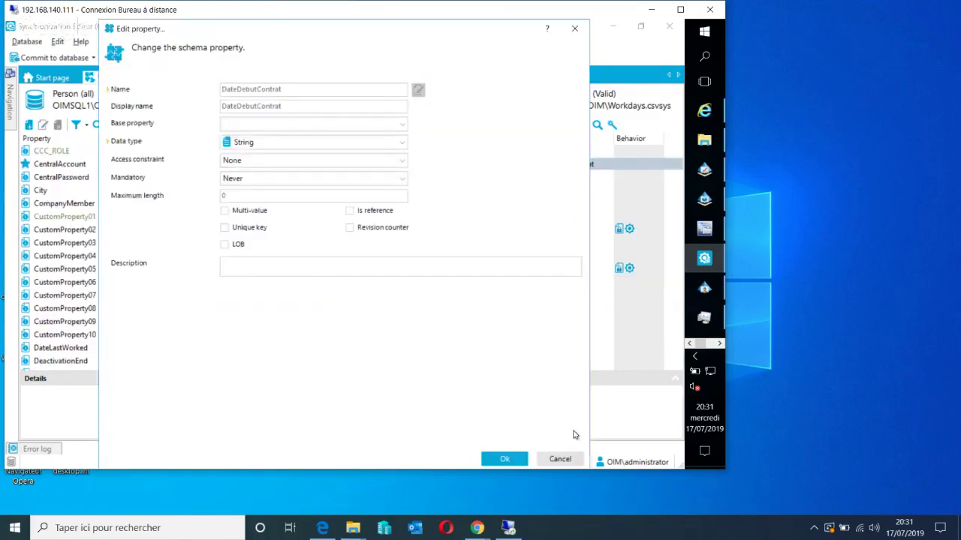
pyautogui.click(562, 457)
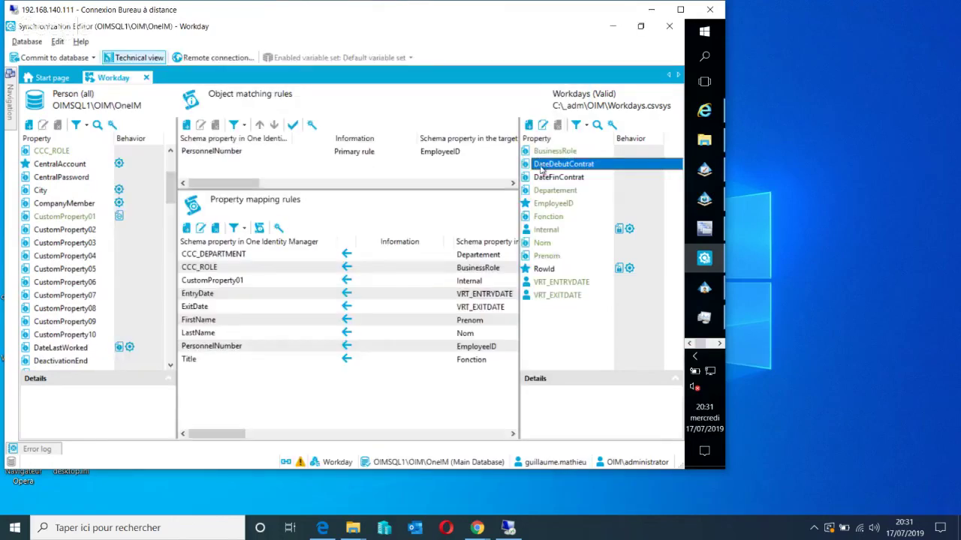
pyautogui.click(570, 282)
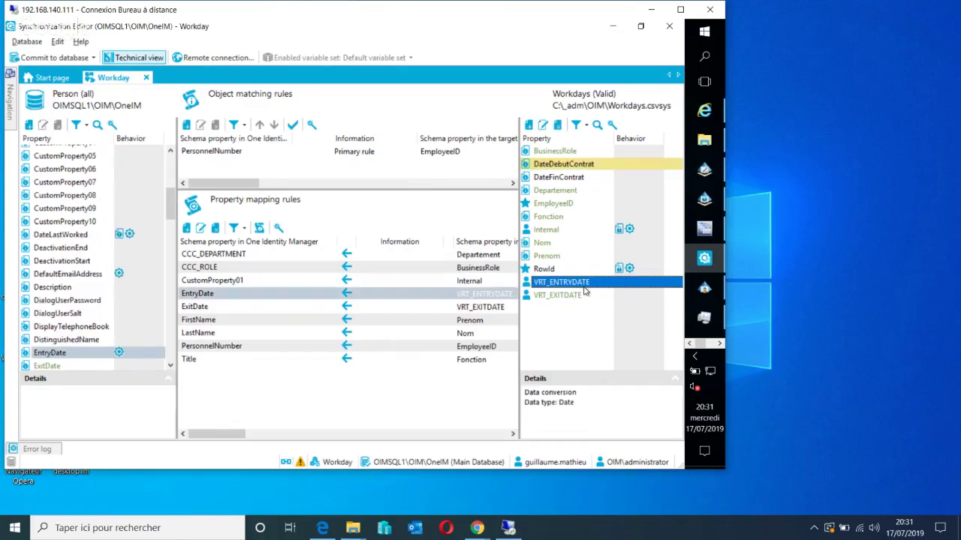
pyautogui.doubleClick(582, 282)
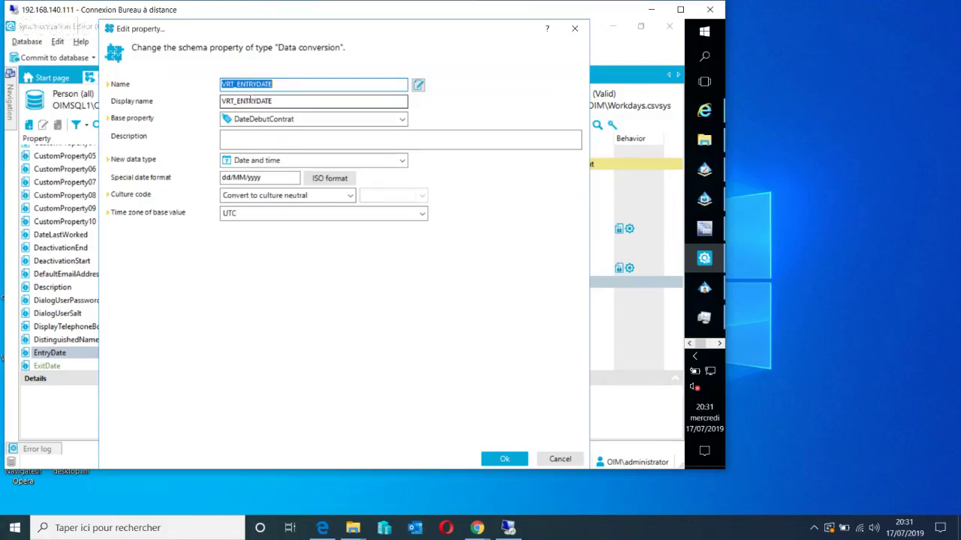
pyautogui.press('Escape')
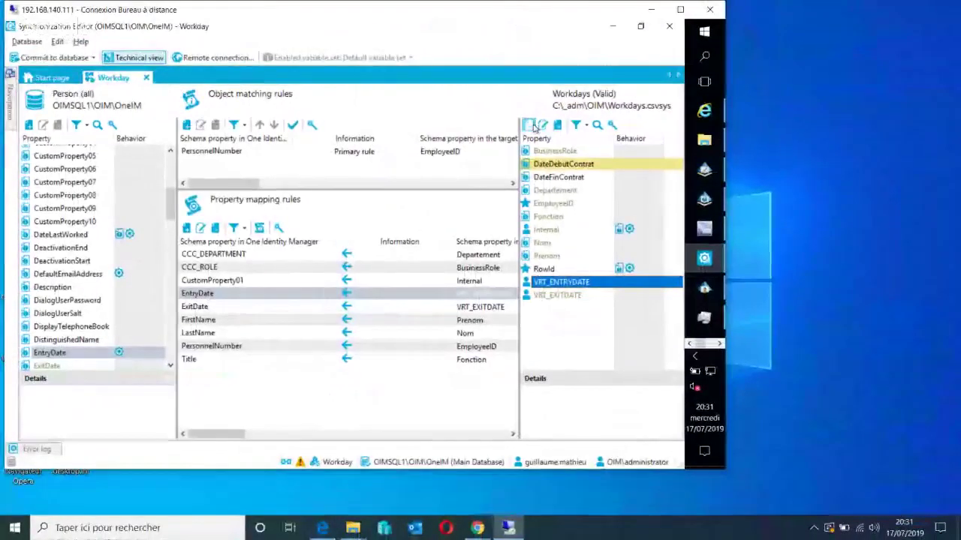
pyautogui.click(529, 126)
pyautogui.scroll(-5, 214, 147)
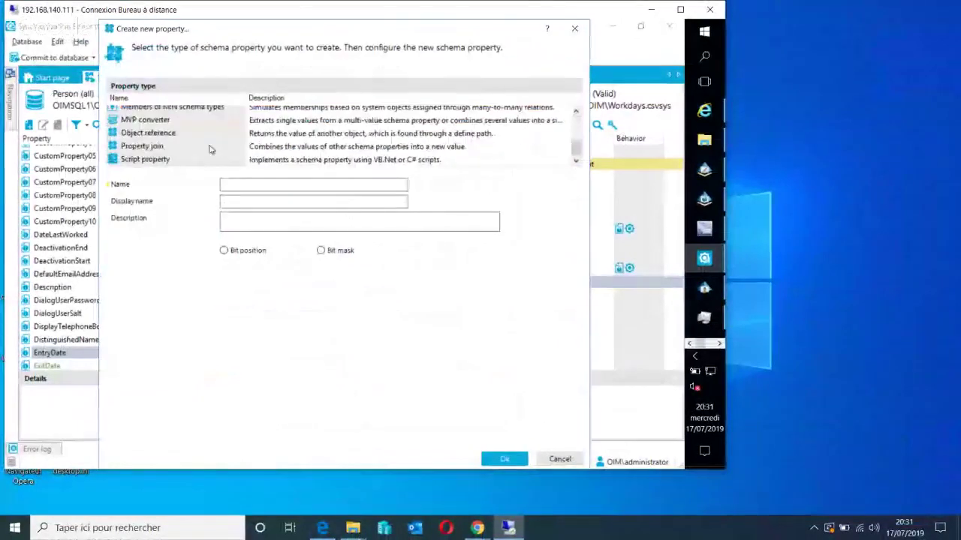
pyautogui.click(131, 159)
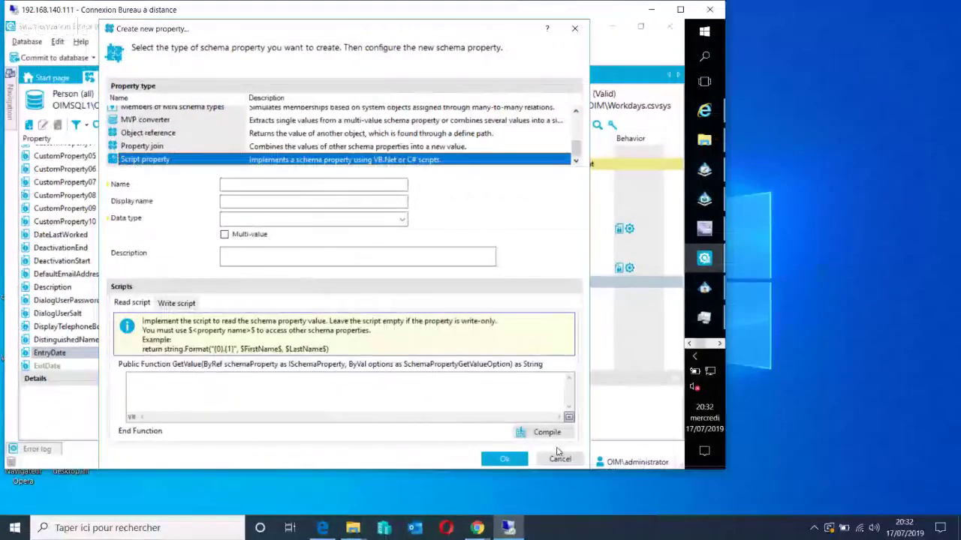
pyautogui.click(555, 457)
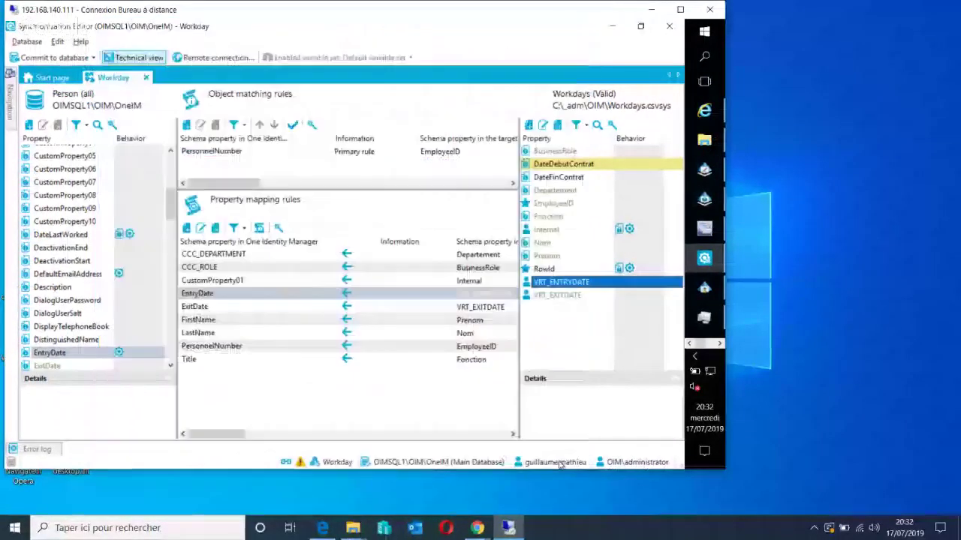
# Step: Close the Workday mapping and go to Configuration > Start up configurations
pyautogui.click(147, 78)
pyautogui.click(10, 94)
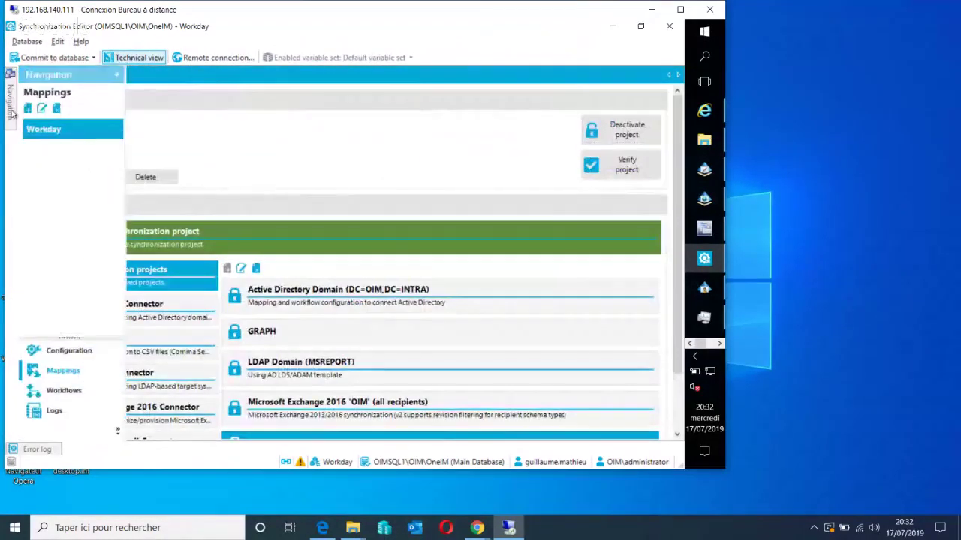
pyautogui.click(117, 74)
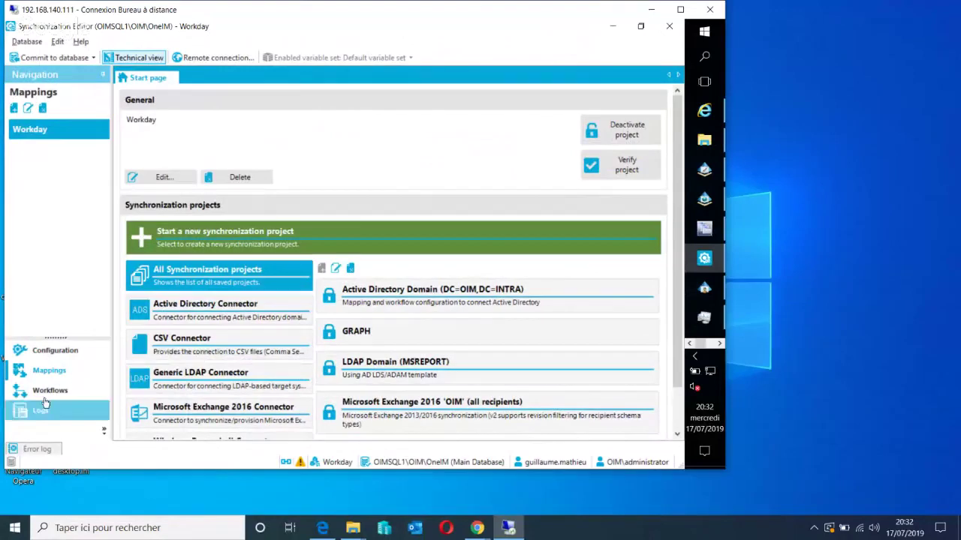
pyautogui.click(45, 351)
pyautogui.click(53, 254)
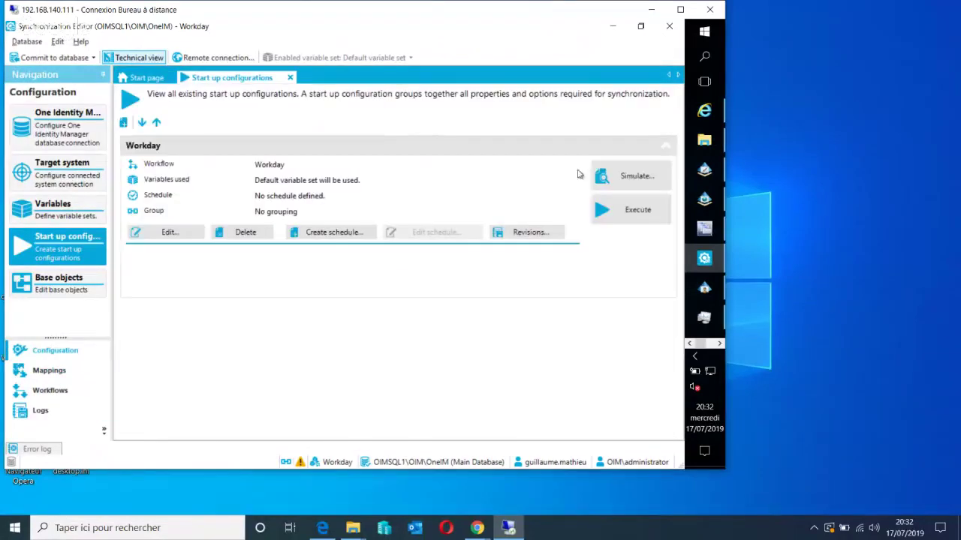
# Step: Execute the Workday start up configuration, confirm it, and bring Job Queue Info forward
pyautogui.click(617, 217)
pyautogui.click(351, 311)
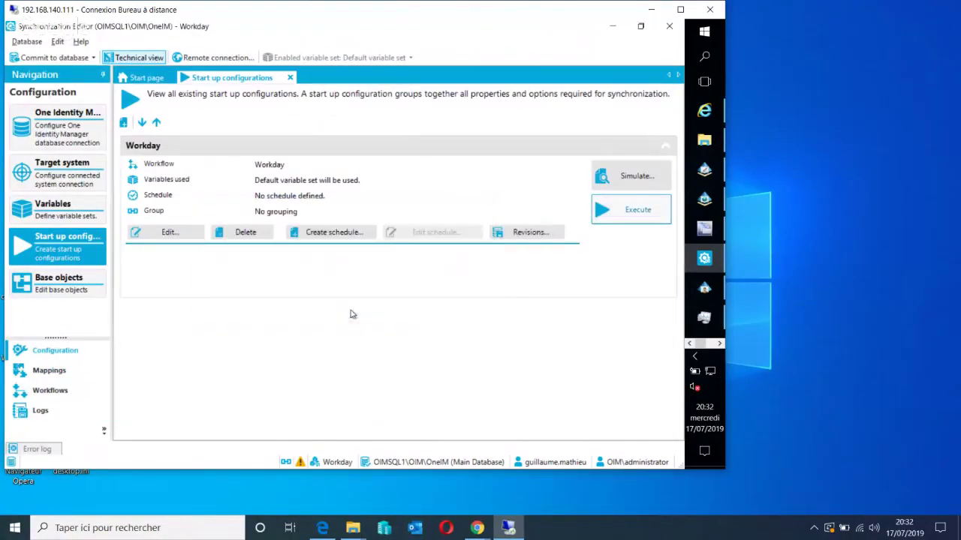
pyautogui.click(378, 292)
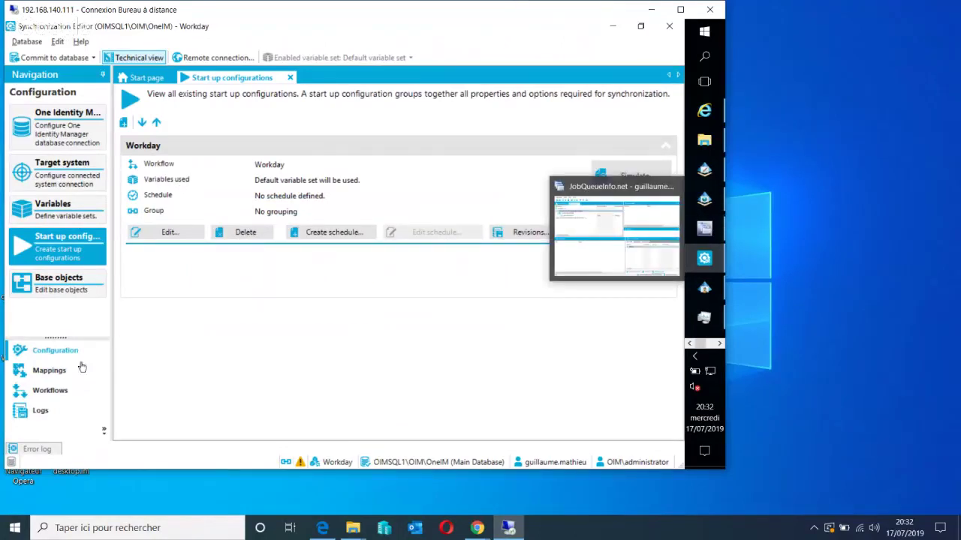
pyautogui.click(704, 229)
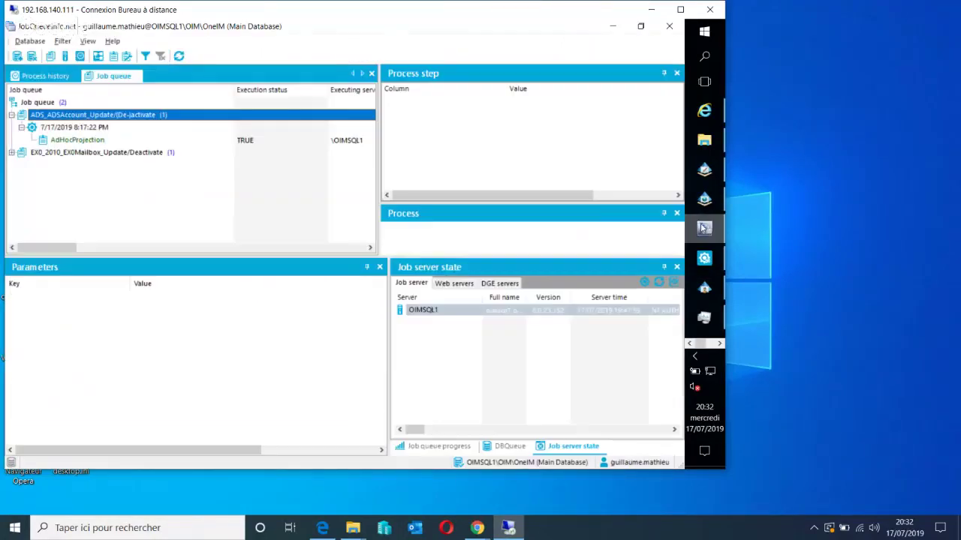
# Step: Refresh the job queue, expand the Workday synchronization job, and monitor its FullProjection step
pyautogui.click(179, 56)
pyautogui.rightClick(133, 115)
pyautogui.click(169, 120)
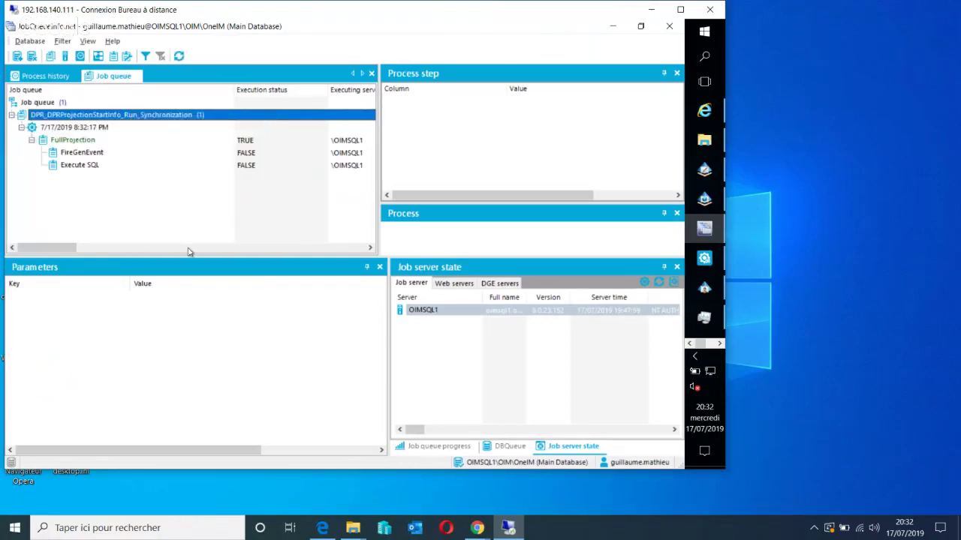
pyautogui.click(58, 141)
pyautogui.rightClick(57, 142)
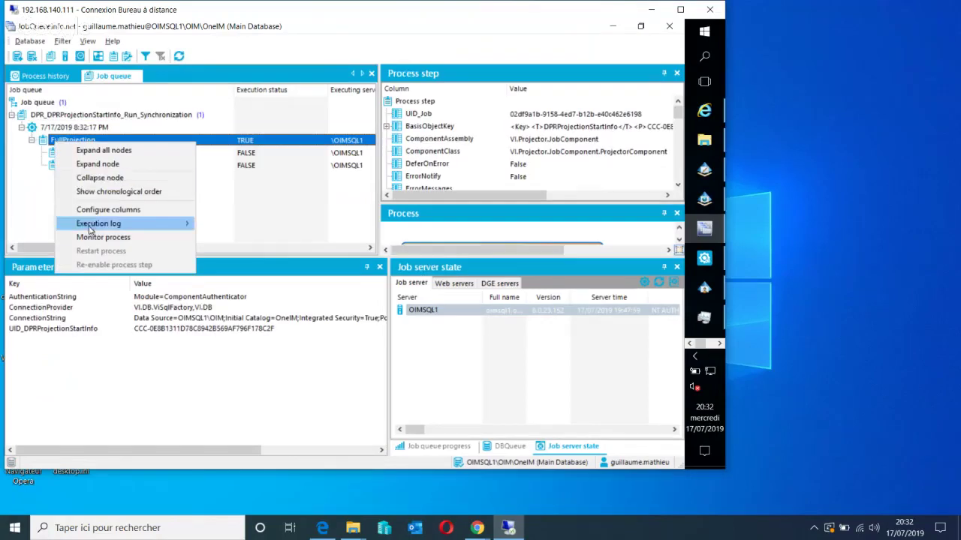
pyautogui.click(92, 239)
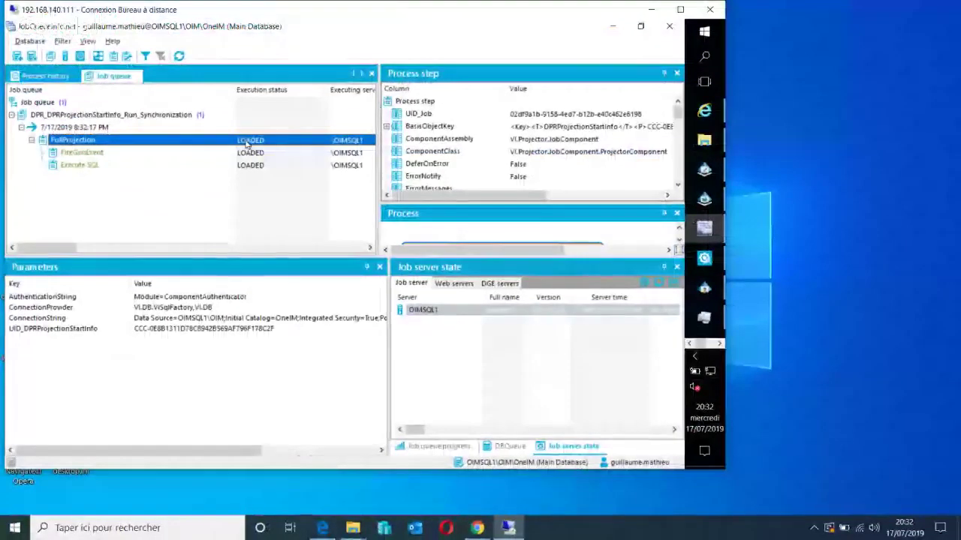
pyautogui.rightClick(492, 157)
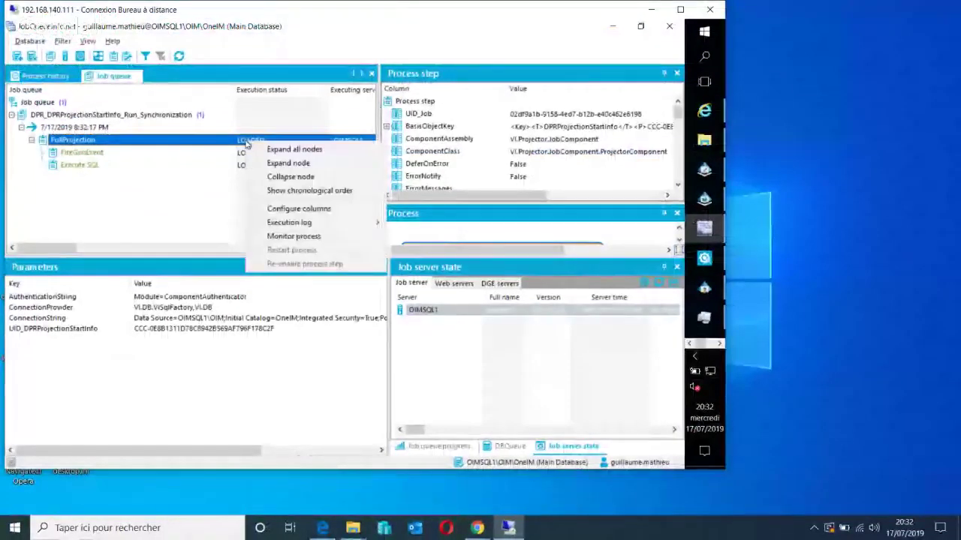
pyautogui.click(172, 183)
pyautogui.click(253, 142)
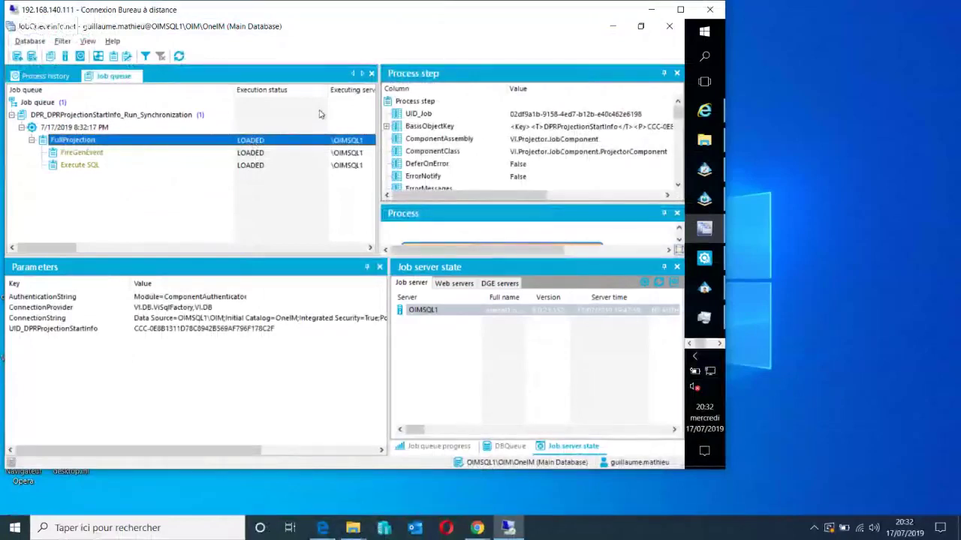
# Step: Resize the panels, refresh again, and view FullProjection's FINISHED process details
pyautogui.moveTo(232, 92); pyautogui.dragTo(175, 93)
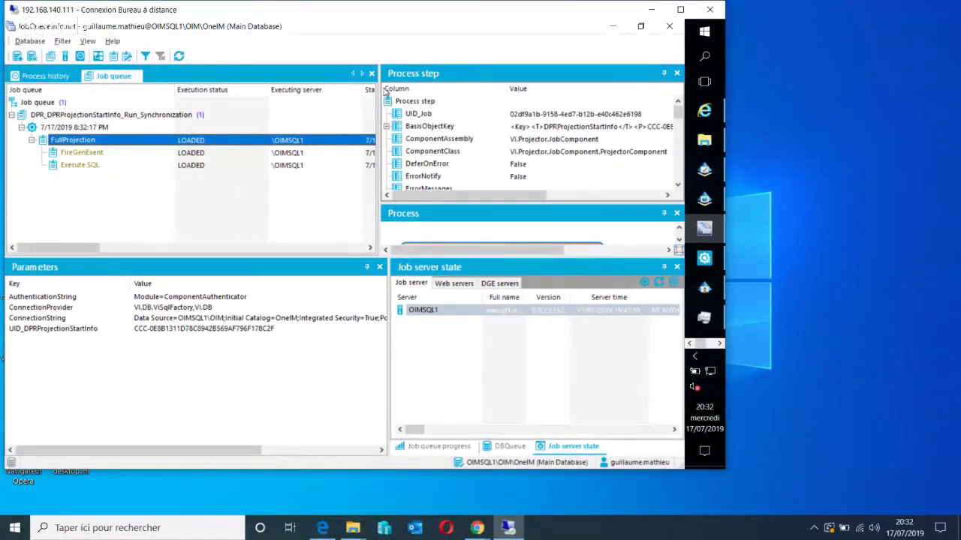
pyautogui.moveTo(380, 78); pyautogui.dragTo(412, 78)
pyautogui.click(179, 55)
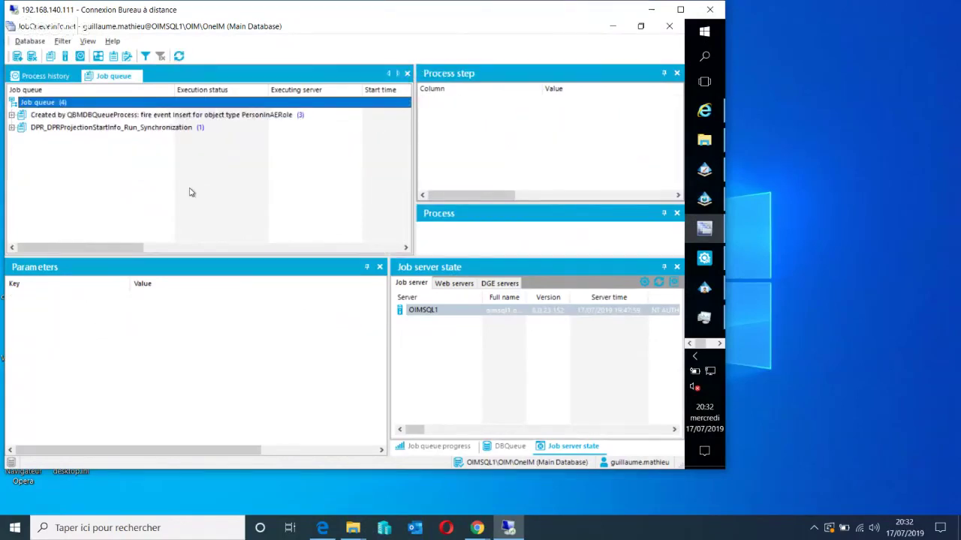
pyautogui.rightClick(105, 127)
pyautogui.click(115, 138)
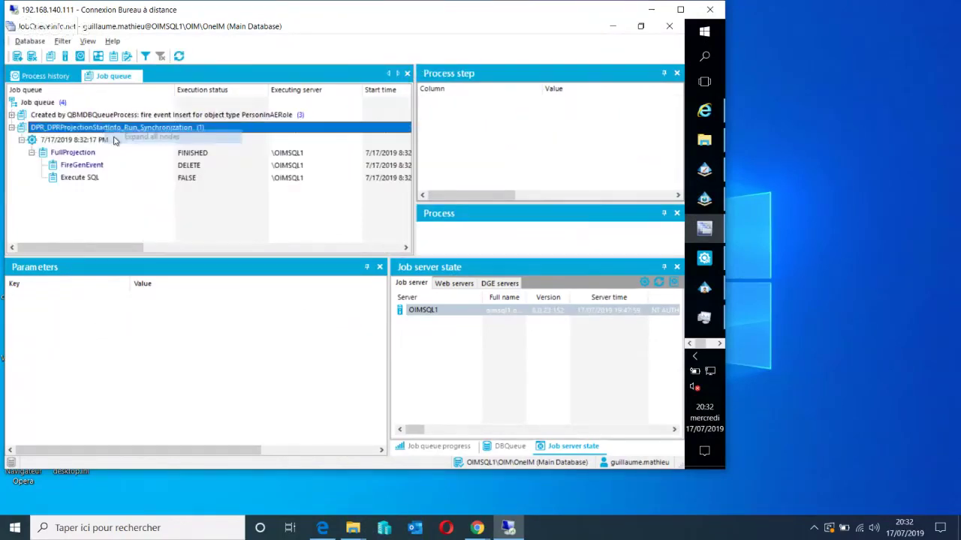
pyautogui.click(179, 155)
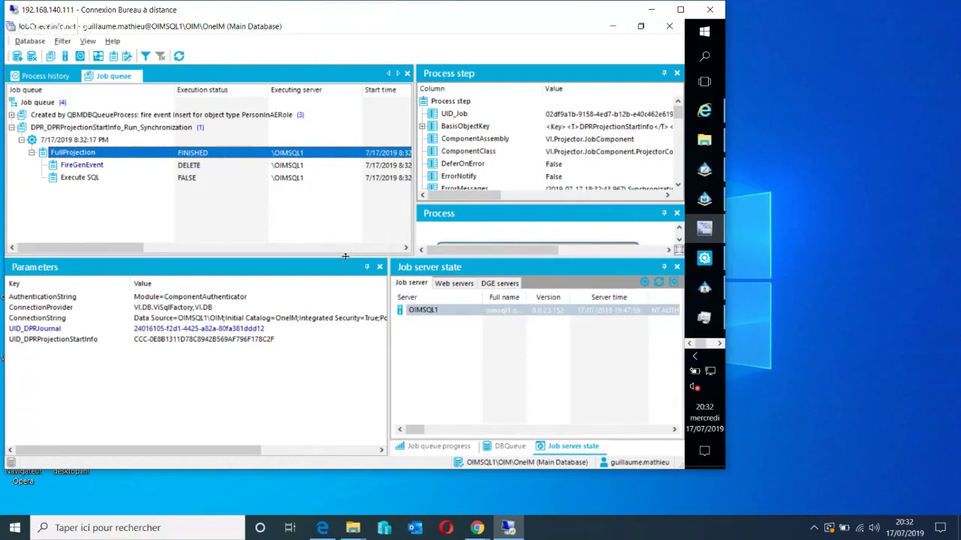
pyautogui.moveTo(345, 256); pyautogui.dragTo(346, 340)
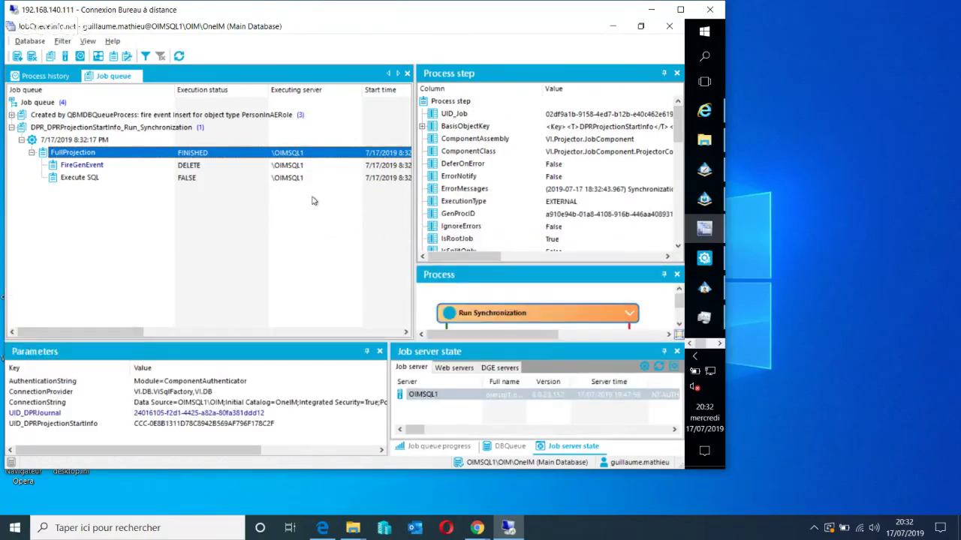
pyautogui.click(703, 258)
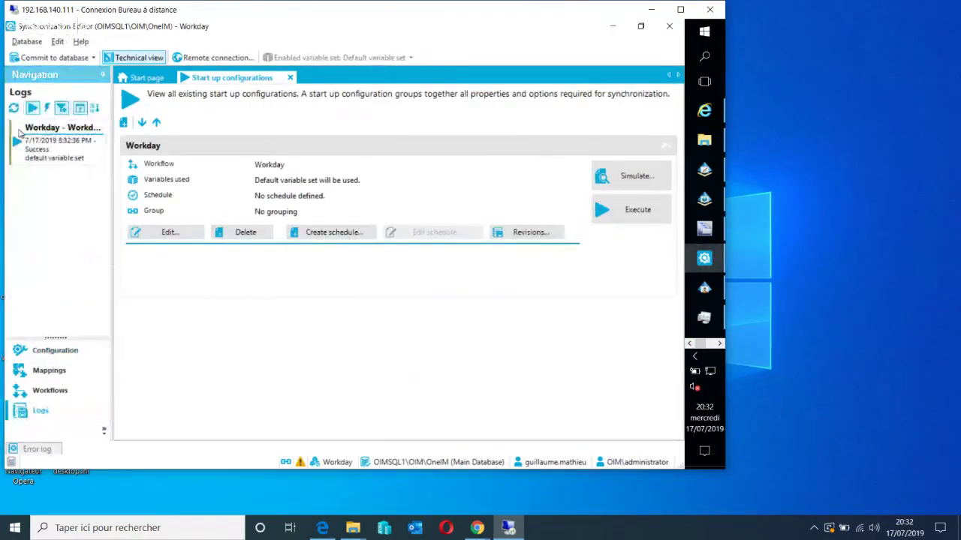
# Step: Open the latest Workday sync log and scroll to the inserted Person's details with ExitDate 14/09/2020
pyautogui.click(30, 149)
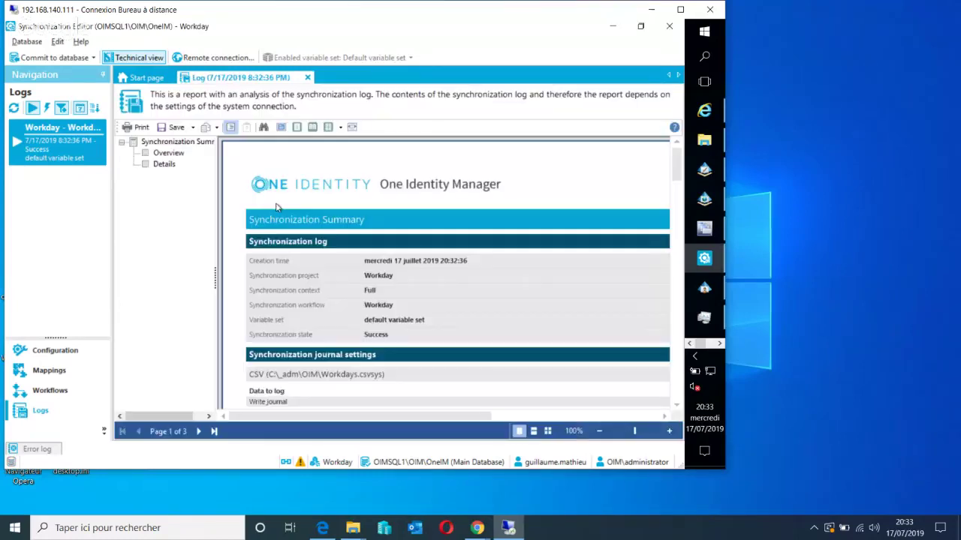
pyautogui.scroll(-8, 425, 264)
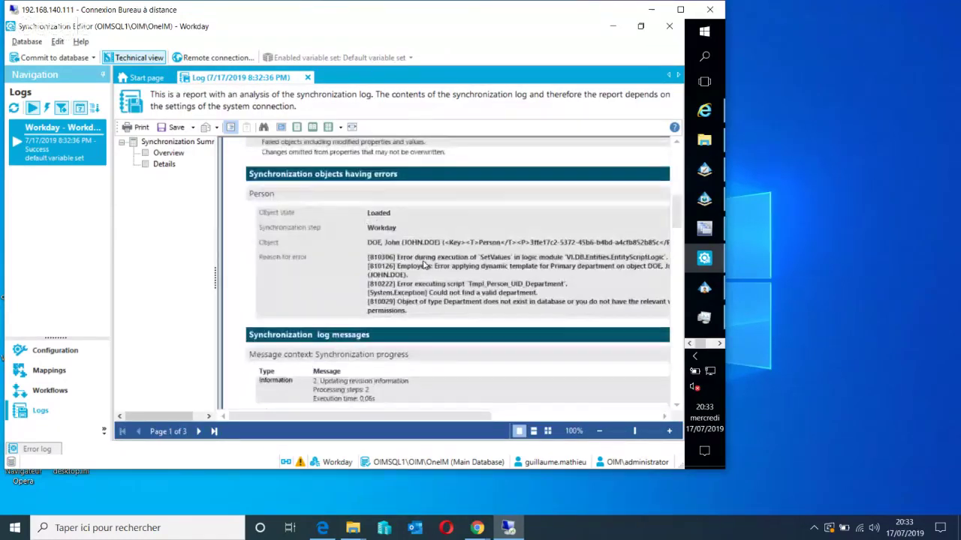
pyautogui.scroll(-2, 470, 280)
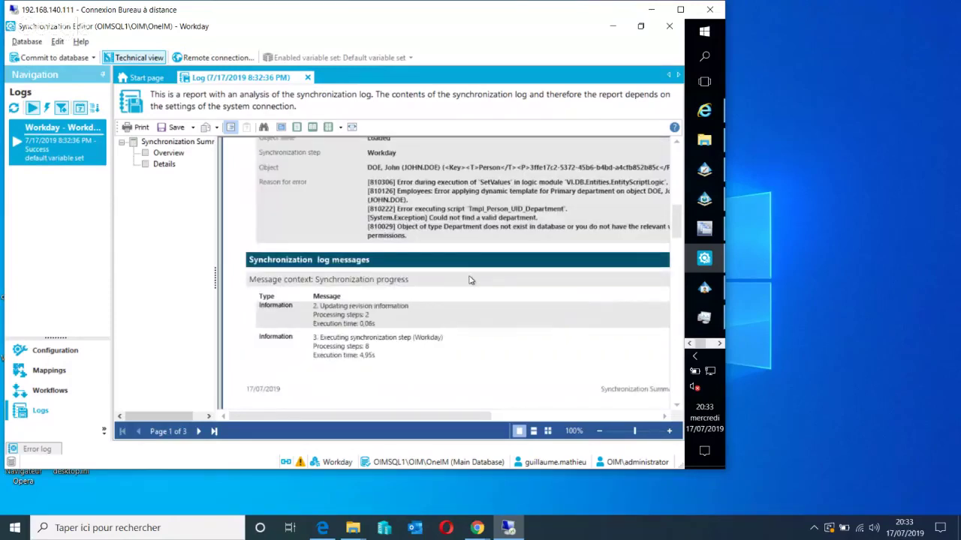
pyautogui.scroll(-5, 468, 278)
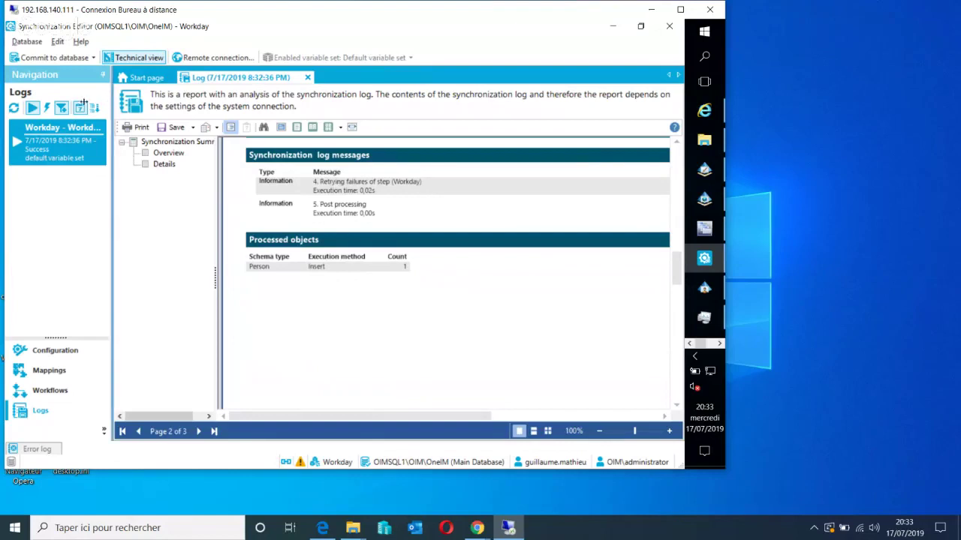
pyautogui.click(103, 76)
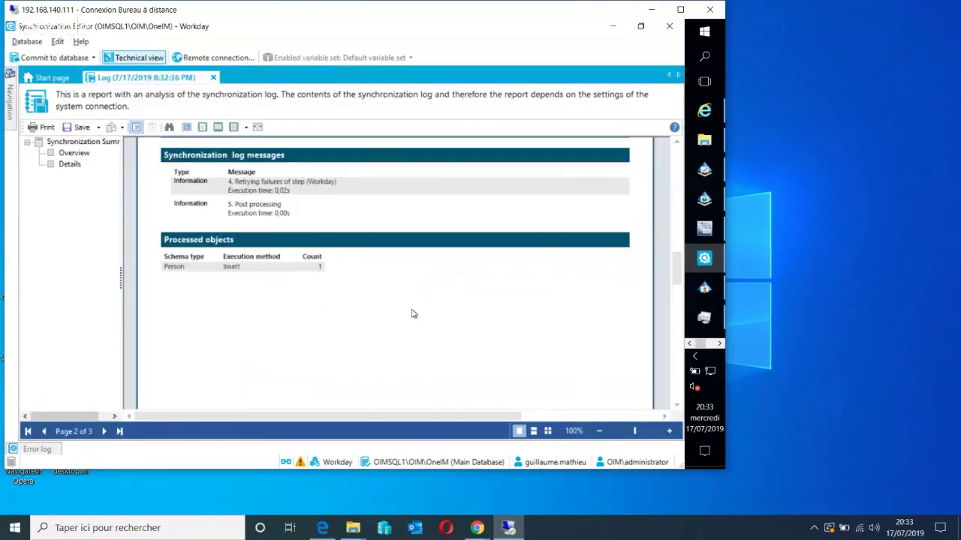
pyautogui.scroll(-8, 414, 313)
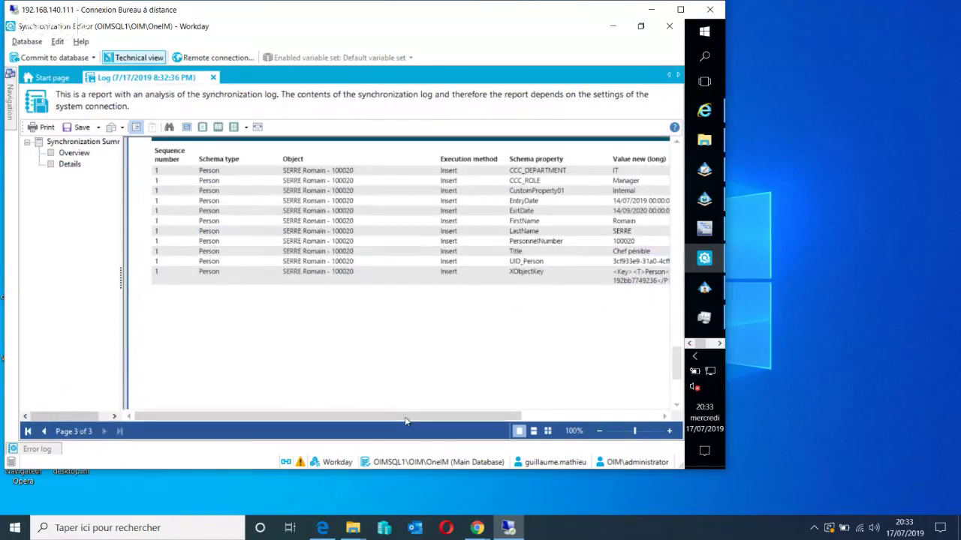
pyautogui.moveTo(426, 417); pyautogui.dragTo(482, 418)
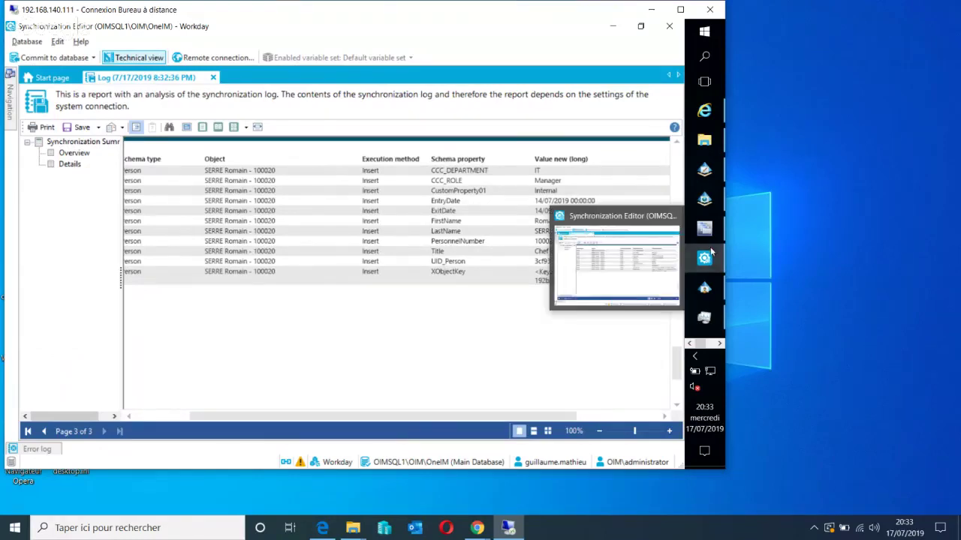
# Step: In Manager, refresh the employee list, select the departing employee and widen his diagram
pyautogui.click(708, 291)
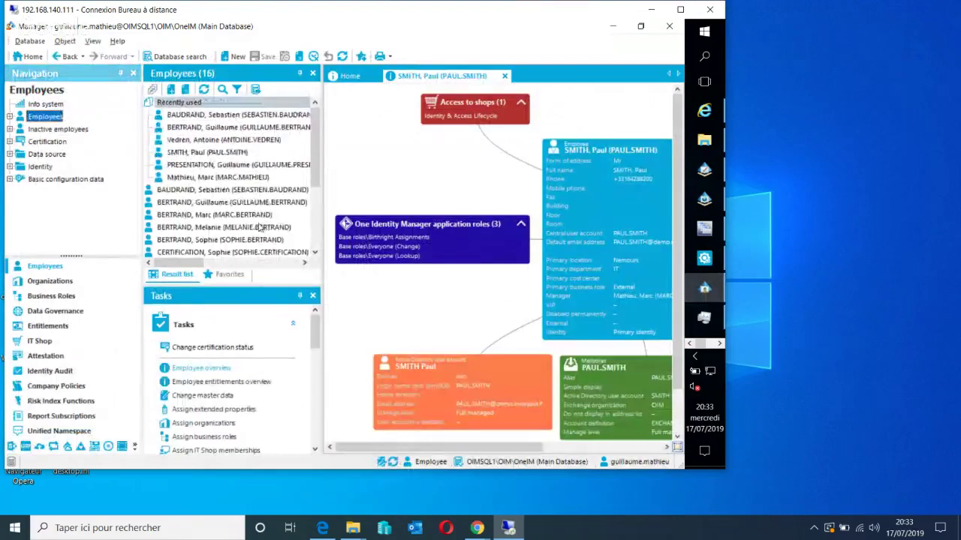
pyautogui.click(205, 90)
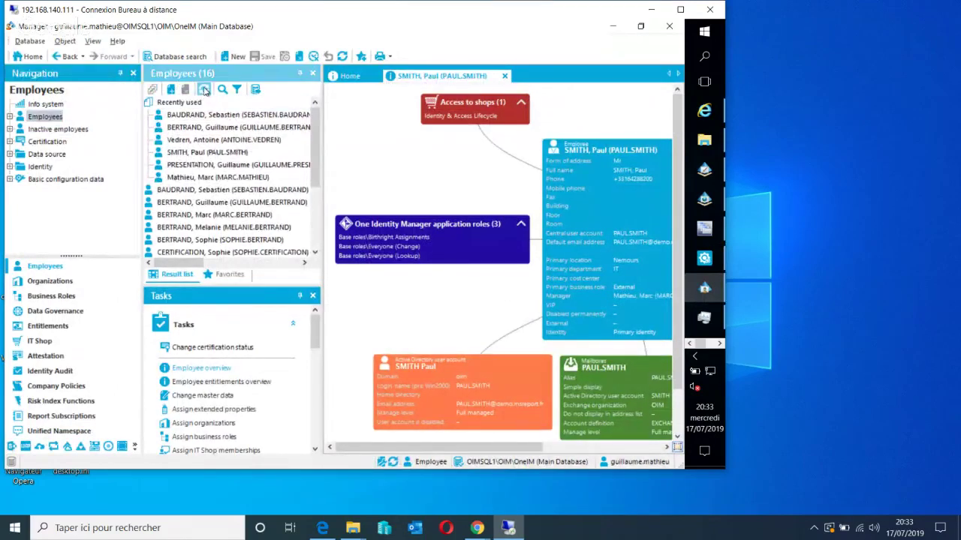
pyautogui.scroll(-2, 225, 221)
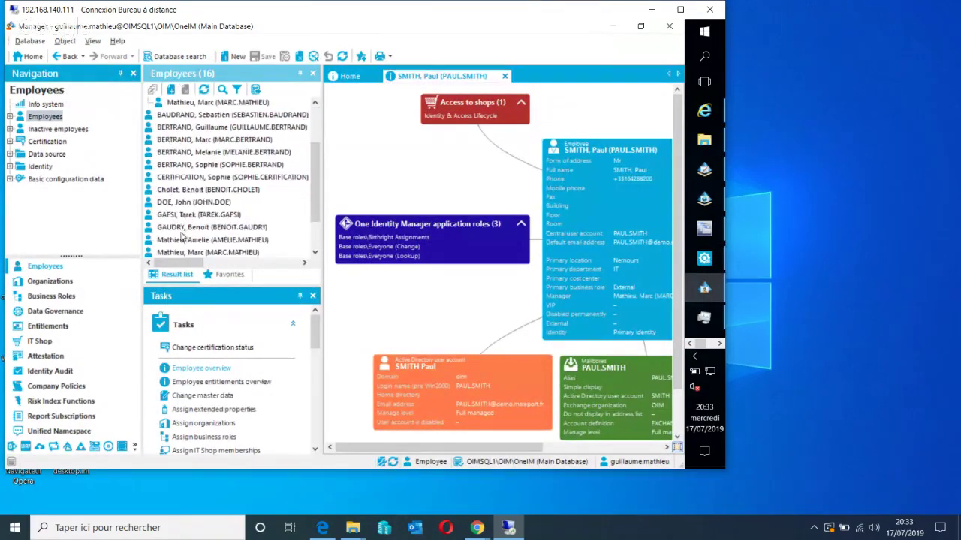
pyautogui.click(167, 227)
pyautogui.press('s')
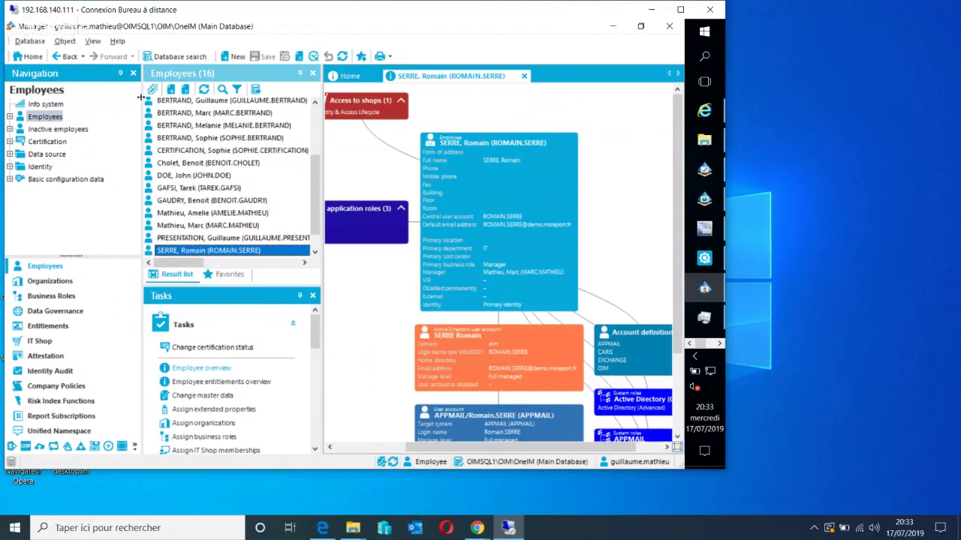
pyautogui.moveTo(140, 93); pyautogui.dragTo(106, 91)
pyautogui.moveTo(285, 111); pyautogui.dragTo(187, 120)
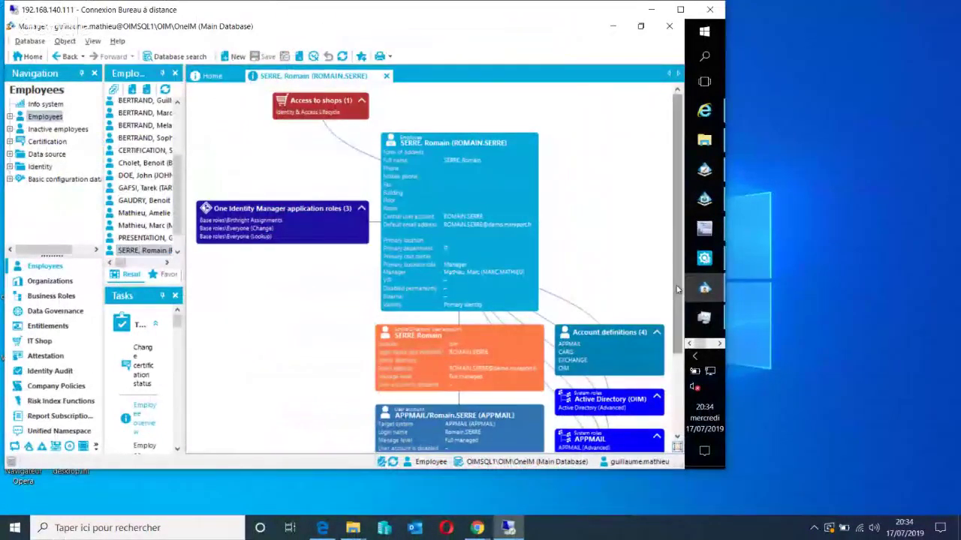
# Step: Reload the relationship diagram and refresh Job Queue Info to list the ADS_ADSGroup_Update and EX0 jobs
pyautogui.scroll(-3, 667, 284)
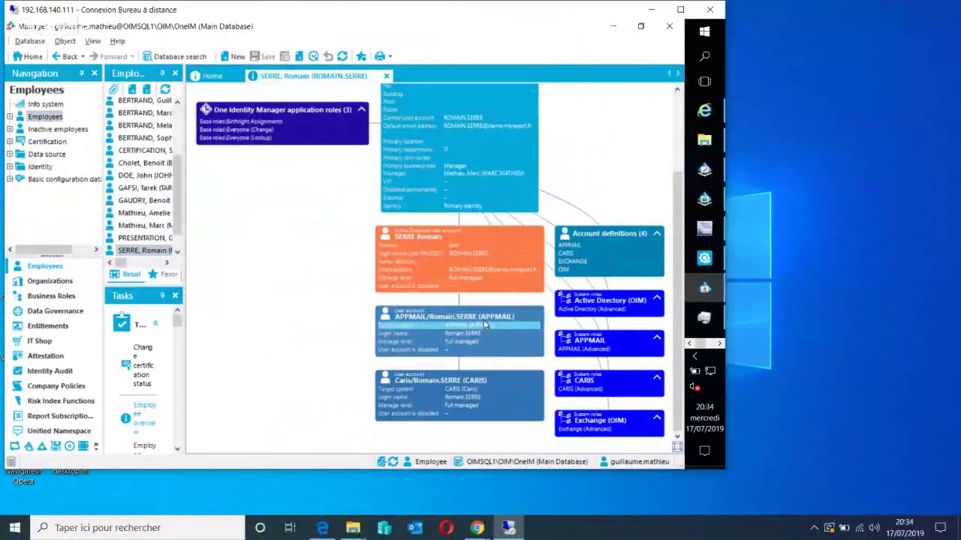
pyautogui.moveTo(490, 318)
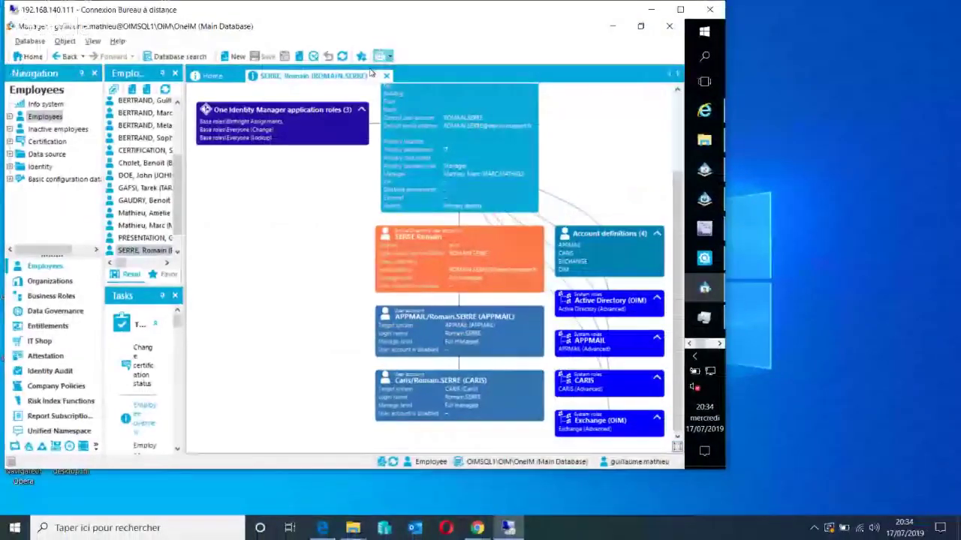
pyautogui.click(342, 56)
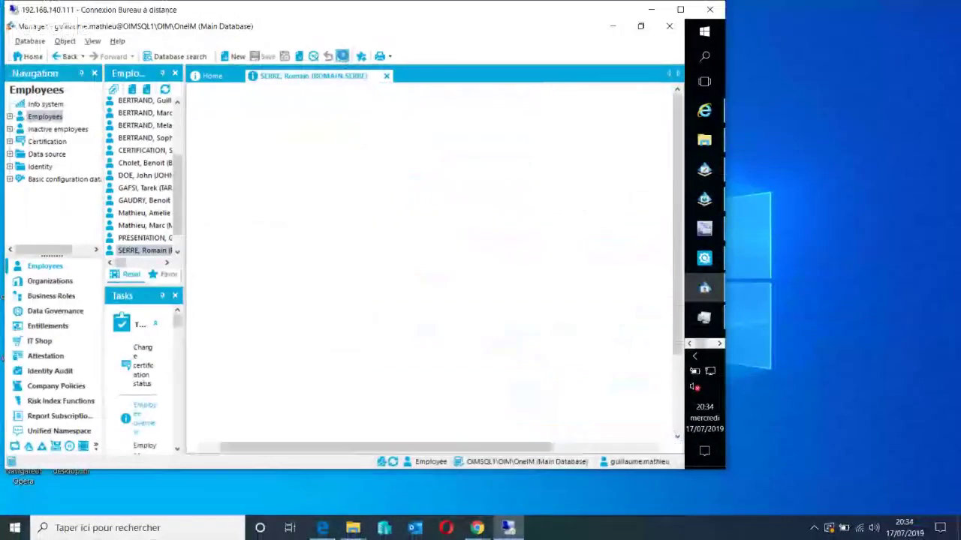
pyautogui.moveTo(682, 166); pyautogui.dragTo(683, 247)
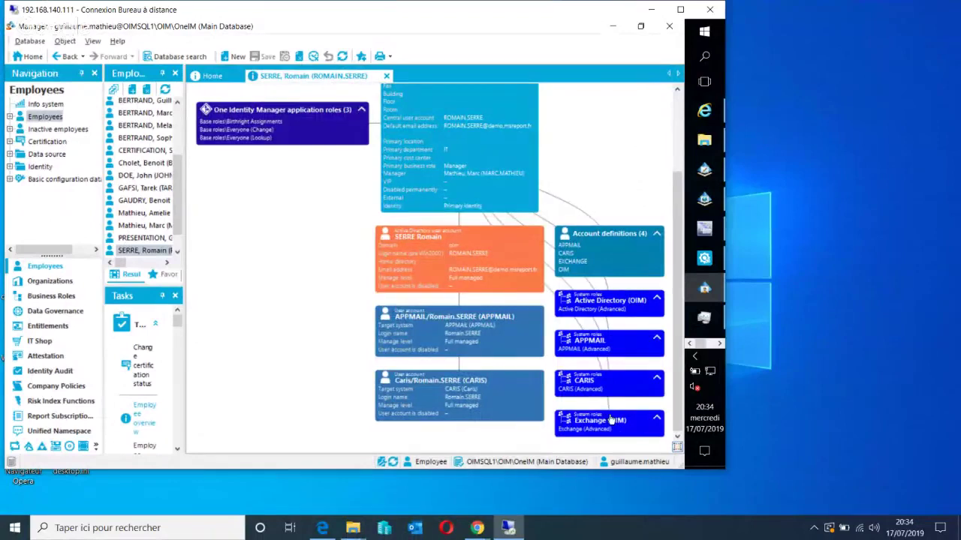
pyautogui.click(704, 229)
pyautogui.click(178, 59)
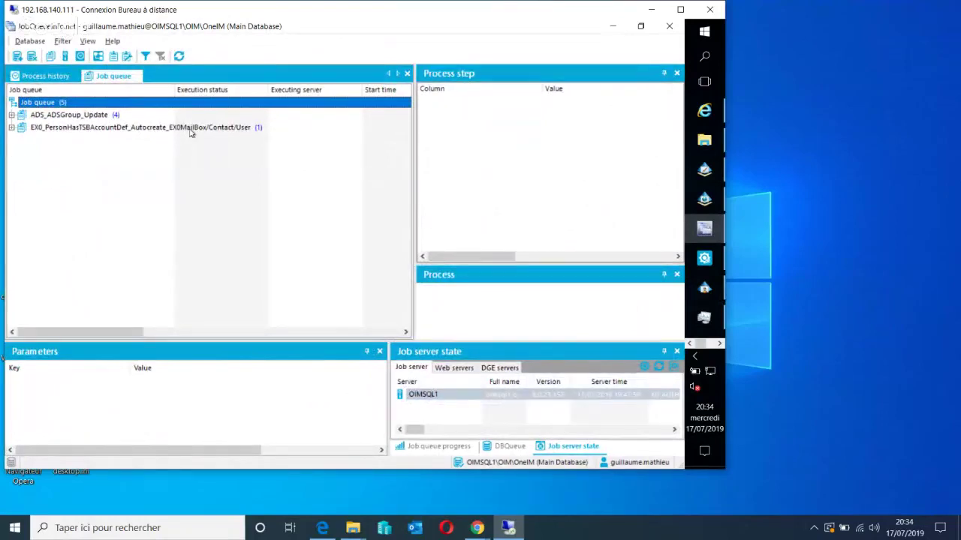
# Step: Expand all steps of the EX0 job, then collapse it again
pyautogui.rightClick(178, 129)
pyautogui.click(184, 135)
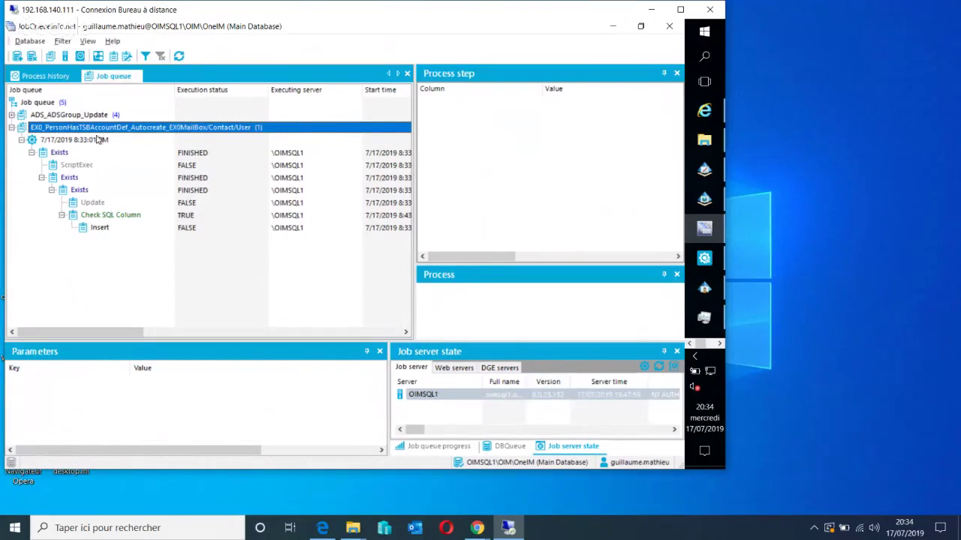
pyautogui.doubleClick(96, 129)
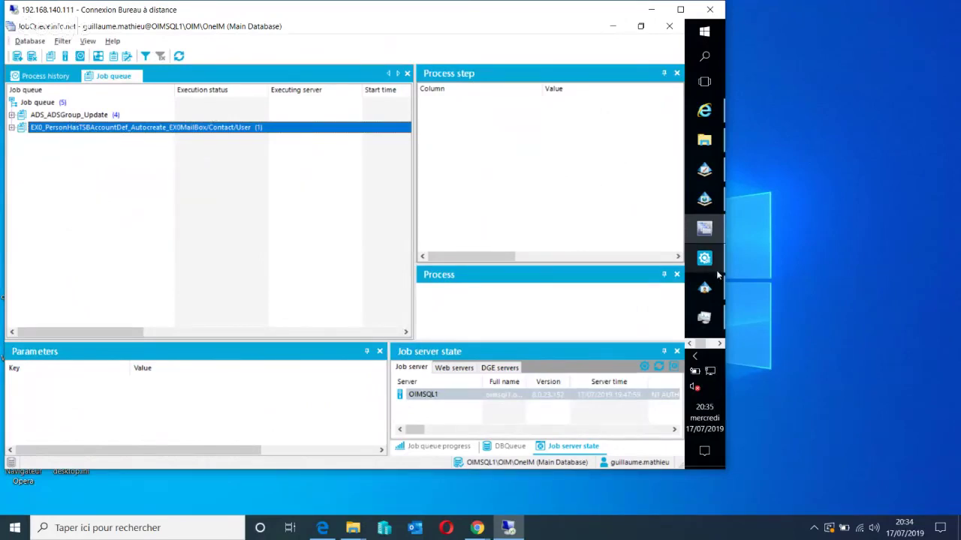
# Step: Refresh the Users Msreport list in Active Directory Users and Computers
pyautogui.click(719, 343)
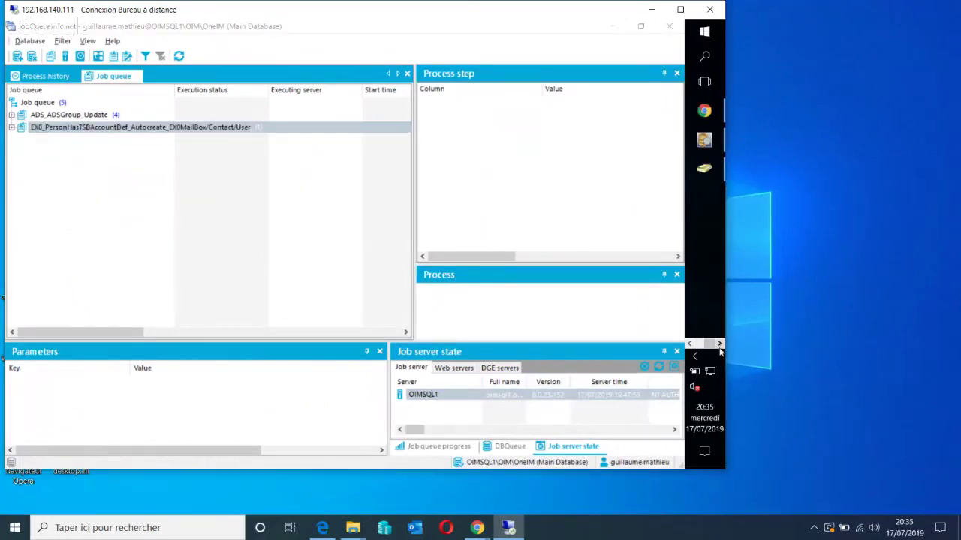
pyautogui.click(702, 179)
pyautogui.press('F5')
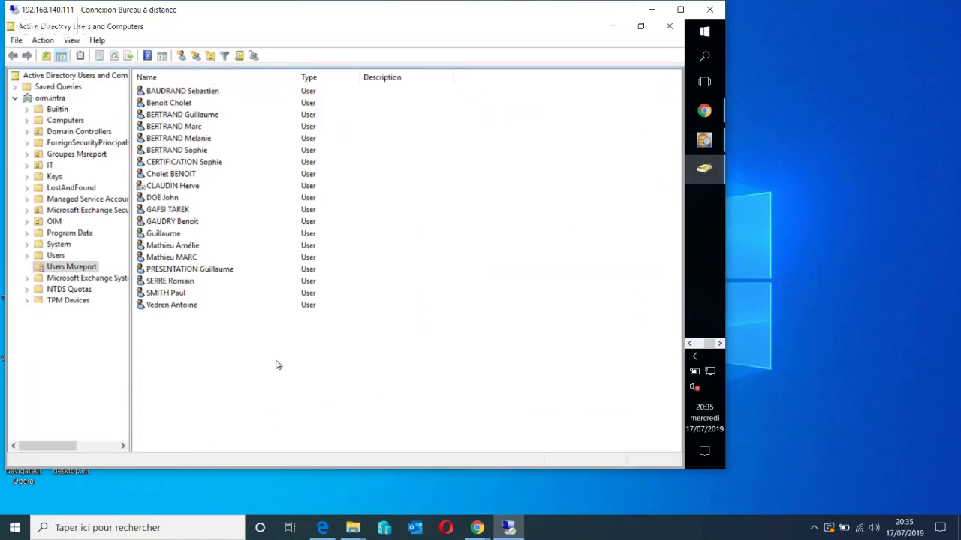
# Step: Check the new employee's account properties, including the demo.msreport.fr e-mail, then minimize the window
pyautogui.doubleClick(167, 280)
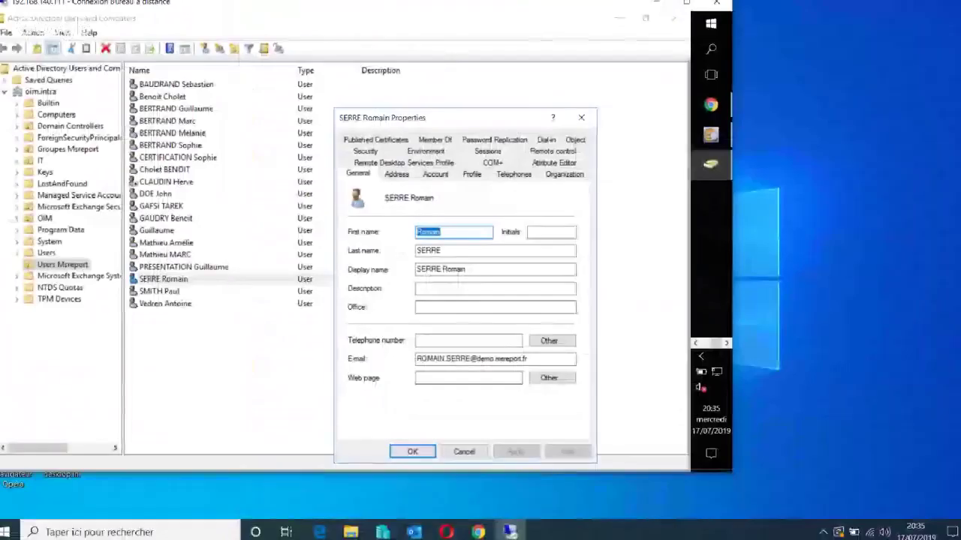
pyautogui.click(578, 122)
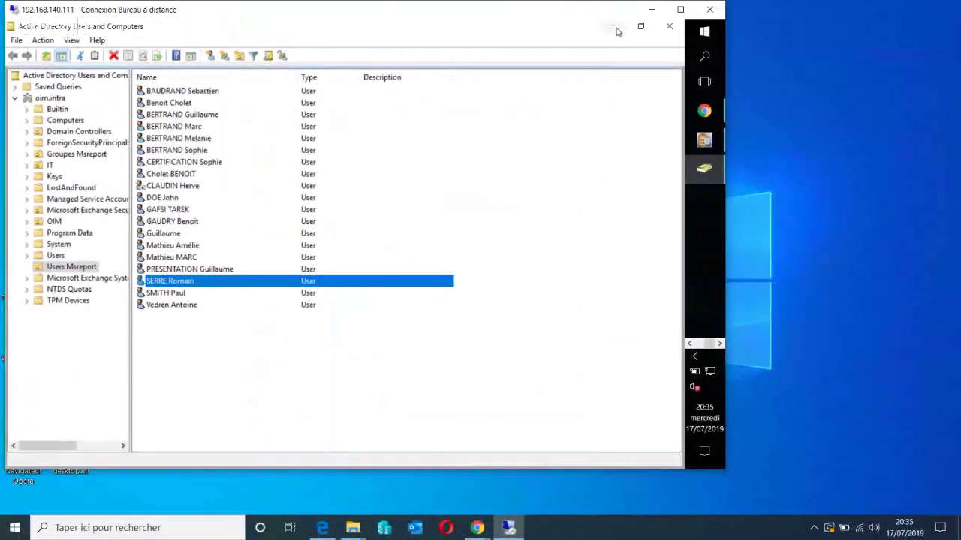
pyautogui.click(613, 26)
# Step: Refresh the job queue and check the employee's Organizational tab: ExitDate 9/14/2020, department MSREPORT\IT
pyautogui.click(181, 55)
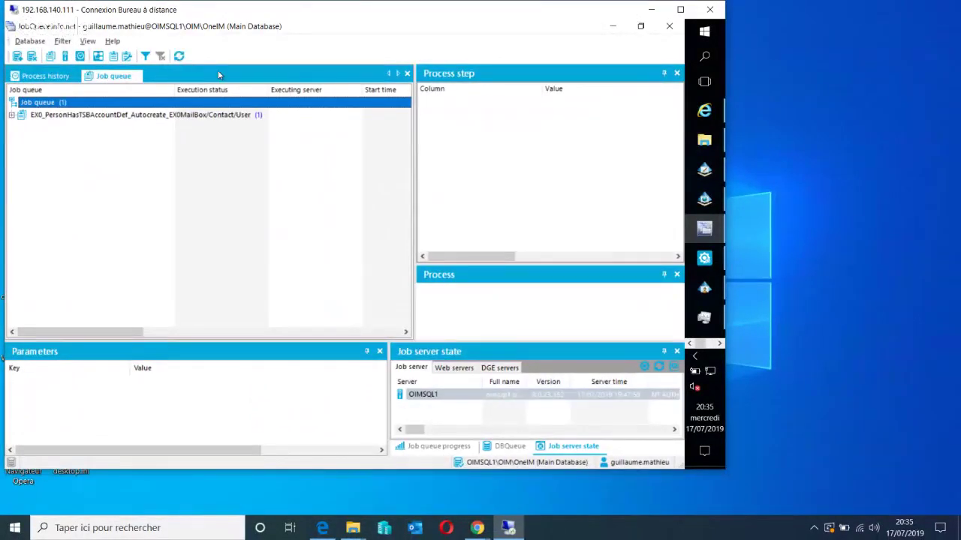
pyautogui.click(707, 292)
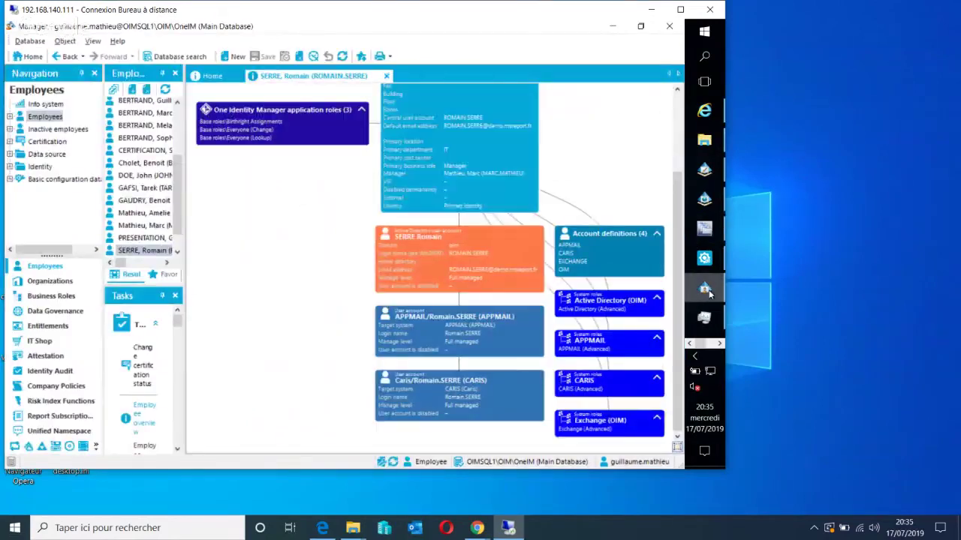
pyautogui.scroll(3, 416, 140)
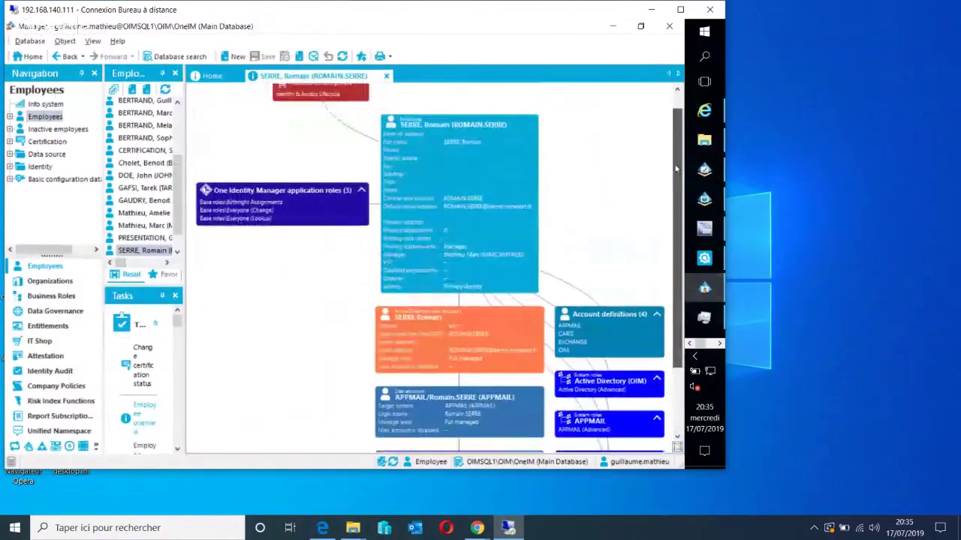
pyautogui.doubleClick(418, 143)
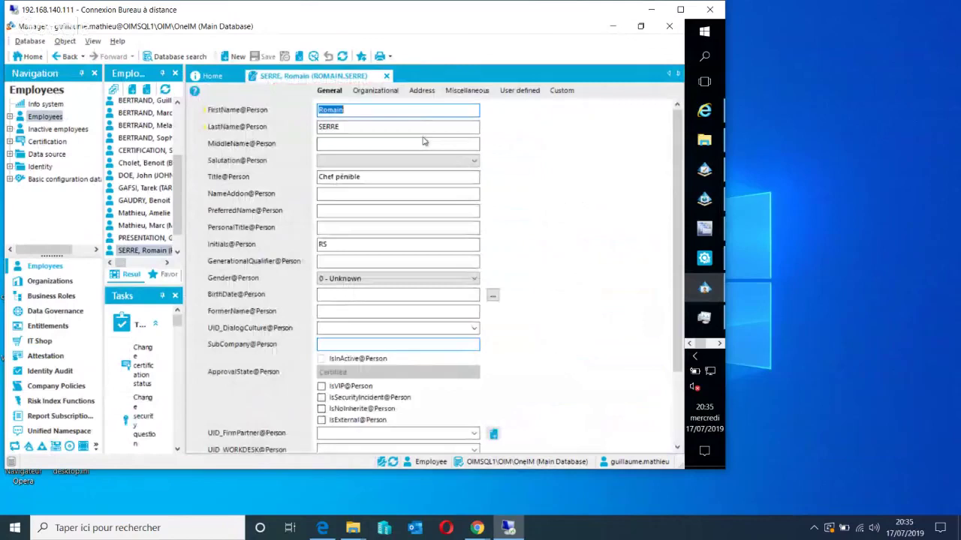
pyautogui.click(369, 89)
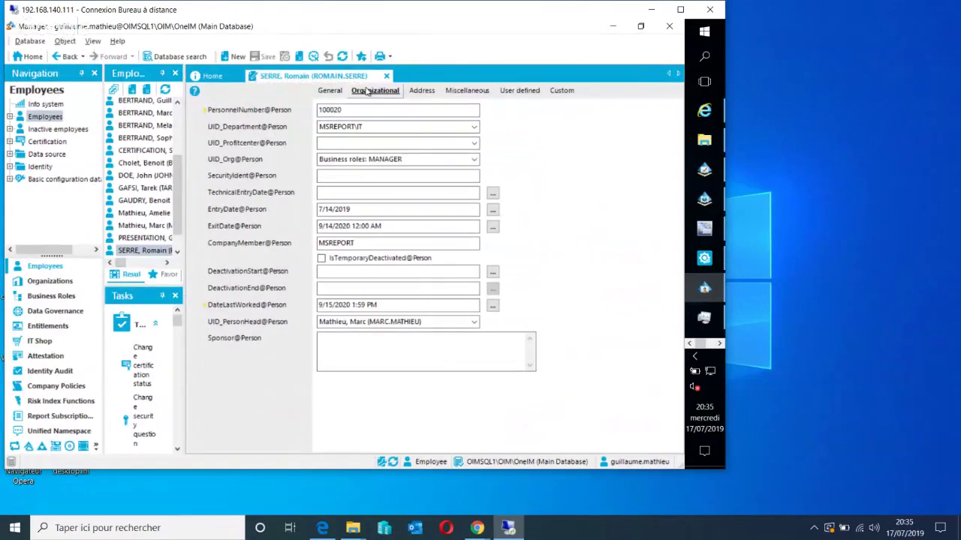
pyautogui.click(454, 193)
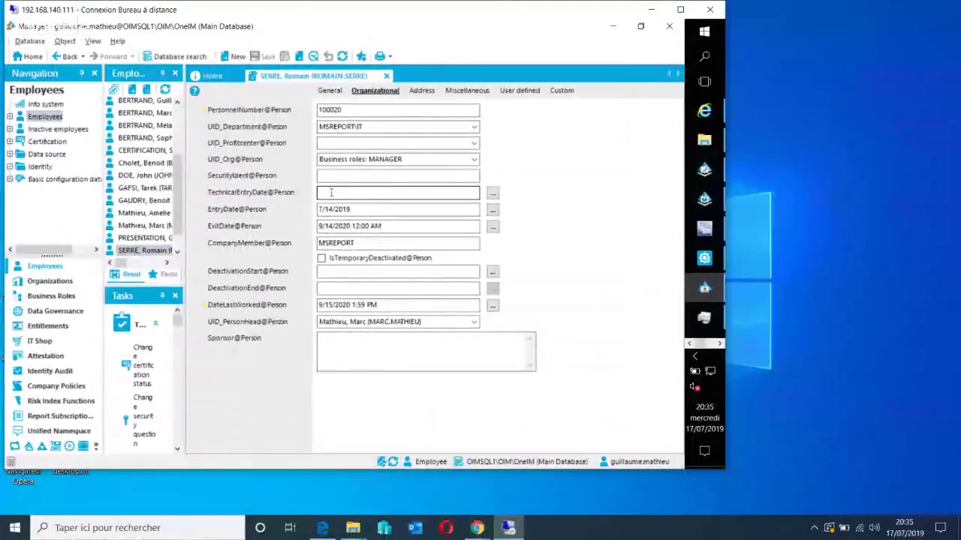
pyautogui.click(704, 172)
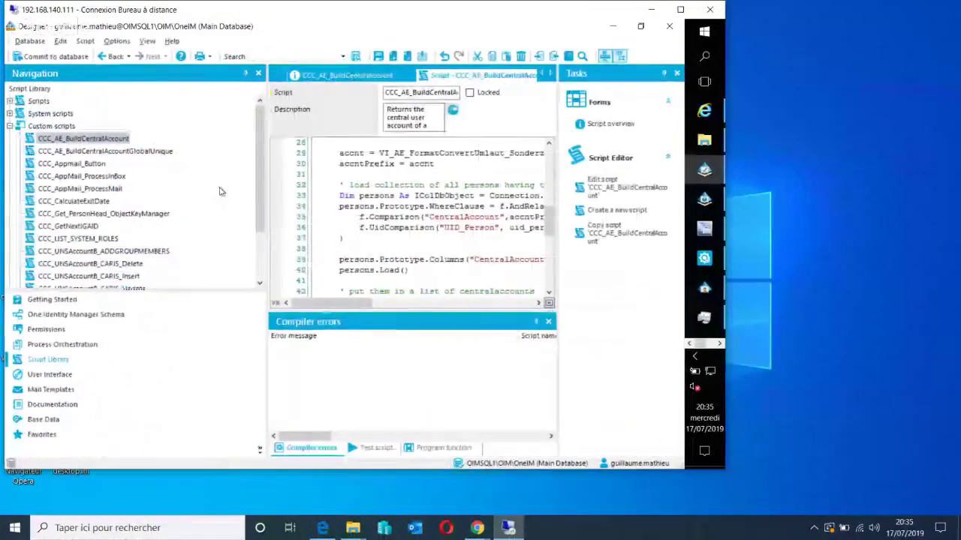
# Step: Find the Person table under One Identity Manager Schema > Tables and open its definition
pyautogui.click(75, 314)
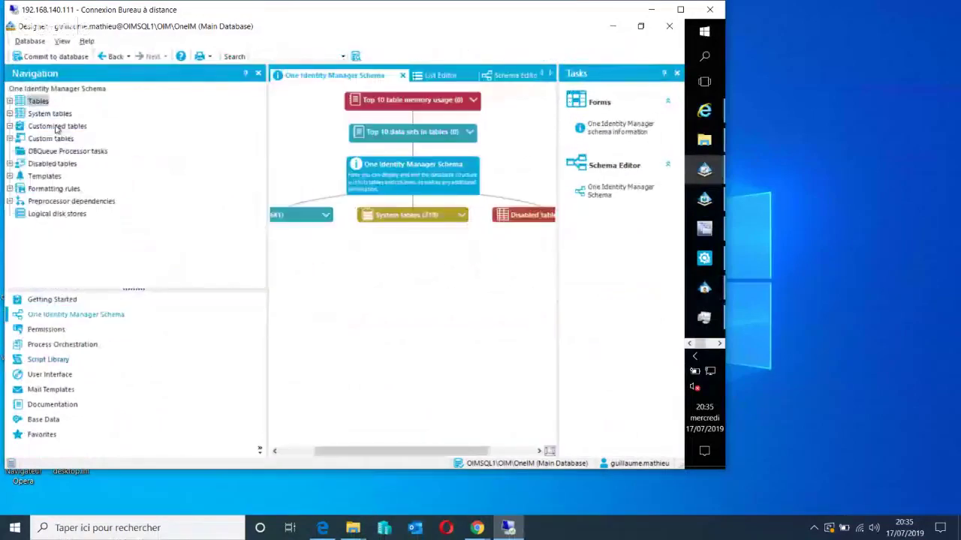
pyautogui.click(38, 100)
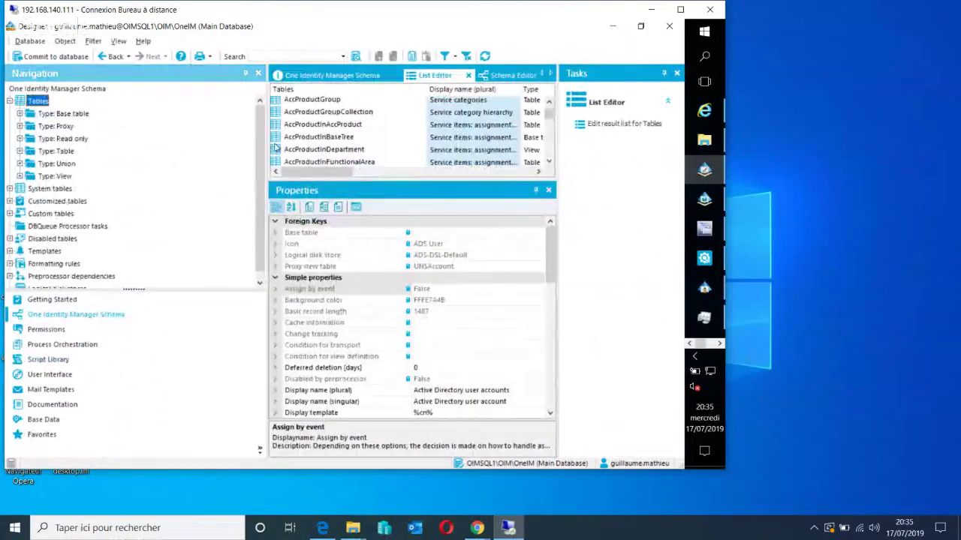
pyautogui.moveTo(247, 119); pyautogui.dragTo(147, 121)
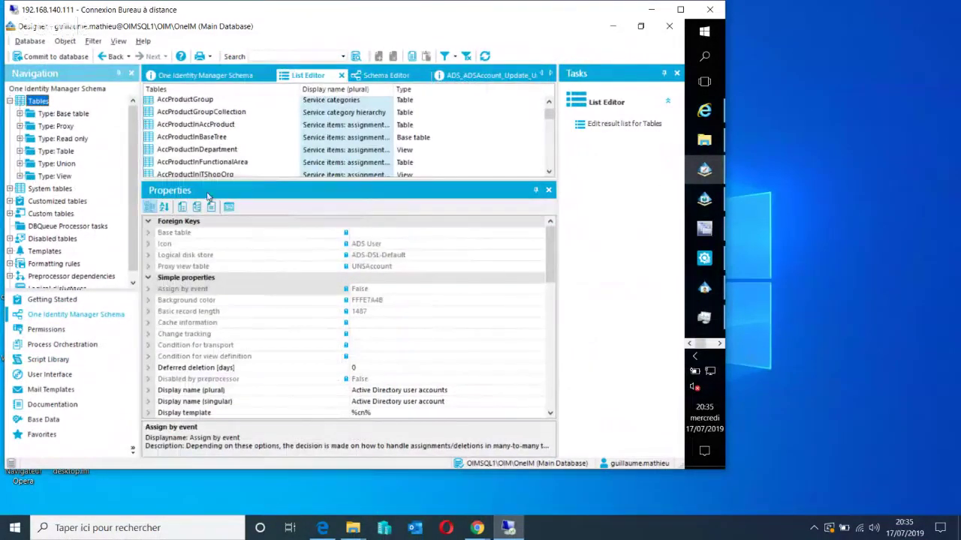
pyautogui.moveTo(233, 179); pyautogui.dragTo(234, 264)
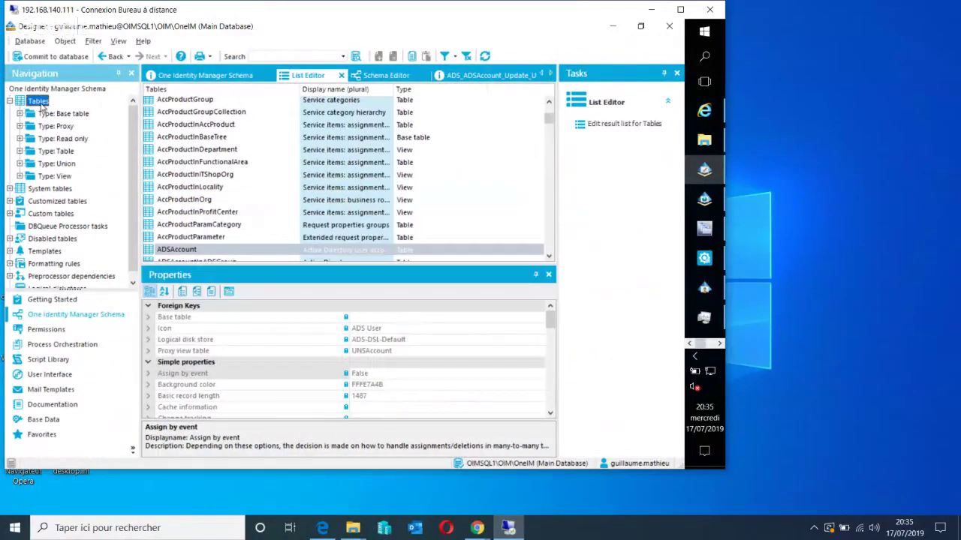
pyautogui.doubleClick(38, 105)
pyautogui.click(199, 212)
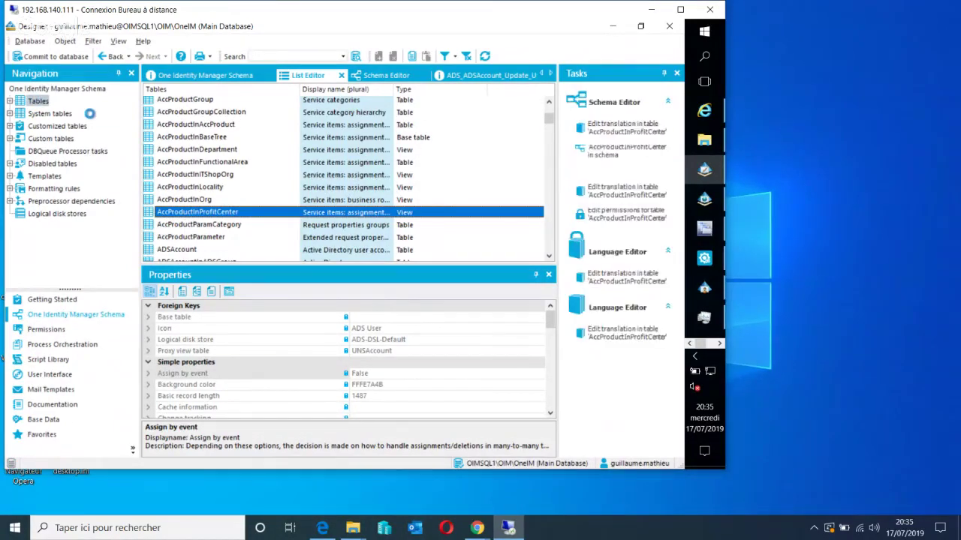
pyautogui.write('person')
pyautogui.rightClick(181, 249)
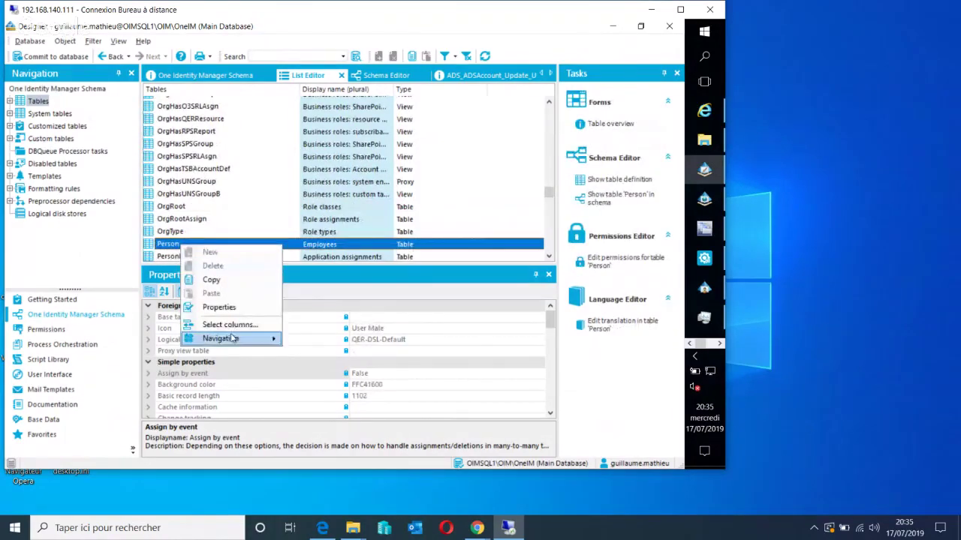
pyautogui.moveTo(233, 339)
pyautogui.moveTo(336, 353)
pyautogui.click(434, 360)
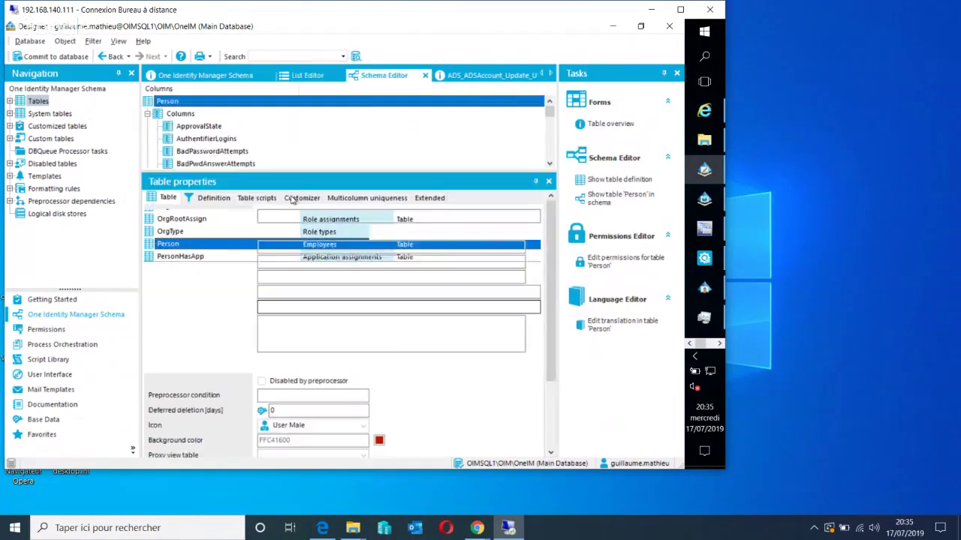
# Step: Select the UID_PersonHead column and open its template in the full-window editor
pyautogui.moveTo(199, 178); pyautogui.dragTo(199, 292)
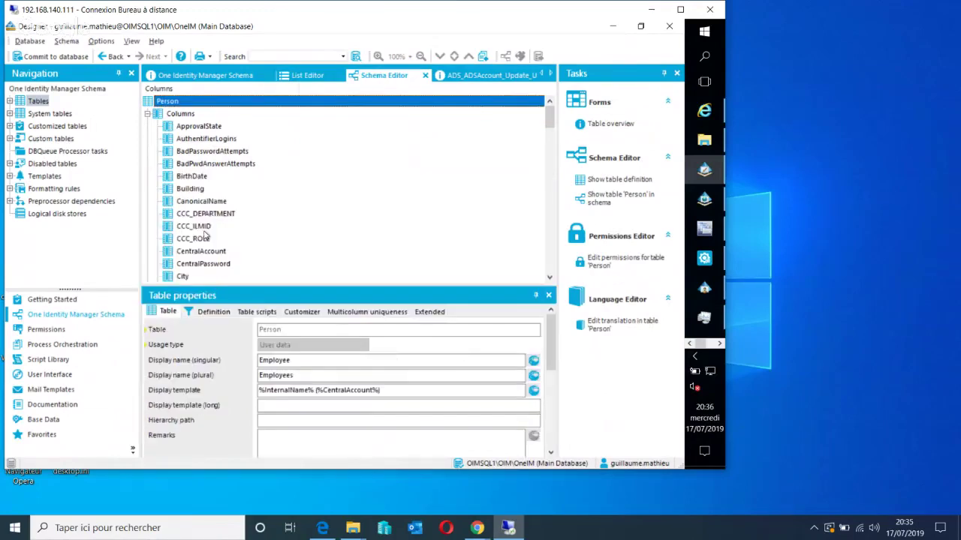
pyautogui.click(201, 226)
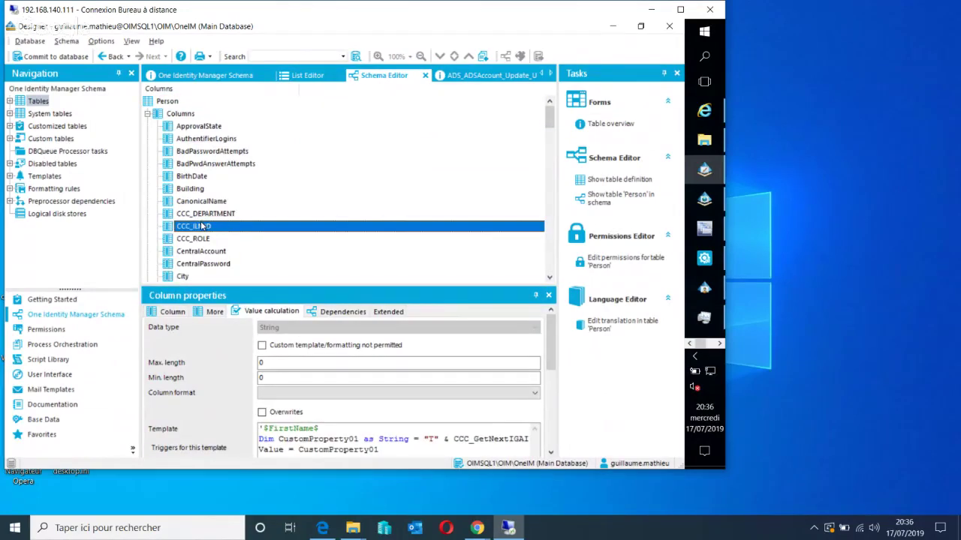
pyautogui.press('u')
pyautogui.scroll(-2, 223, 227)
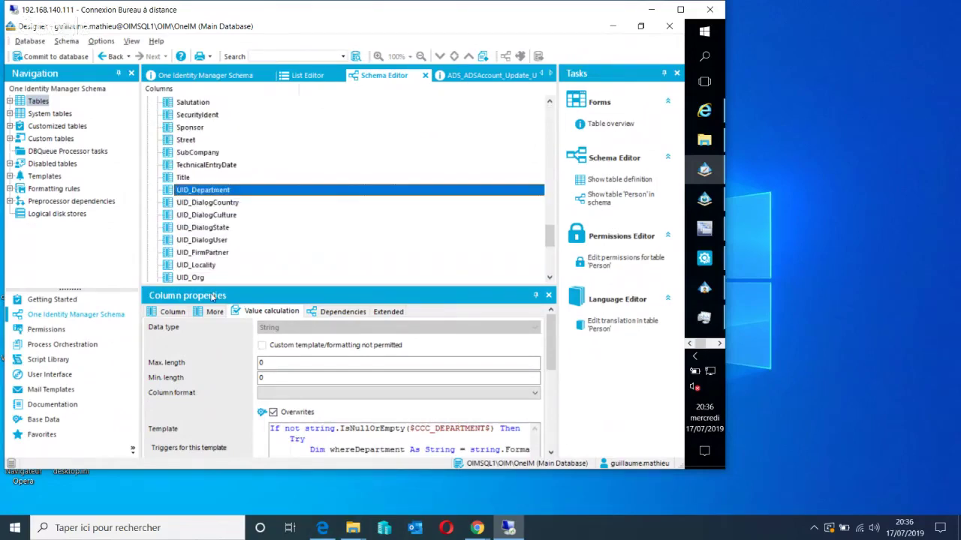
pyautogui.scroll(-2, 206, 253)
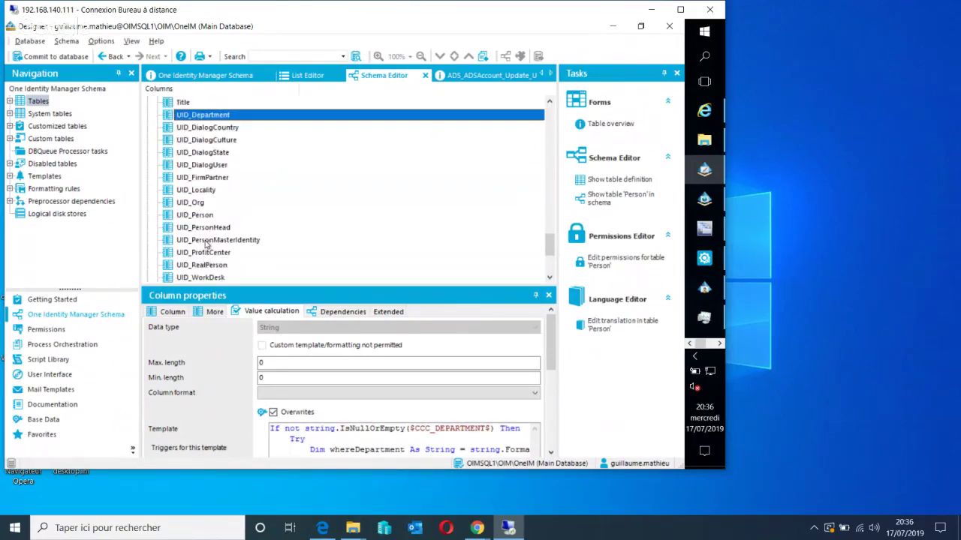
pyautogui.click(206, 230)
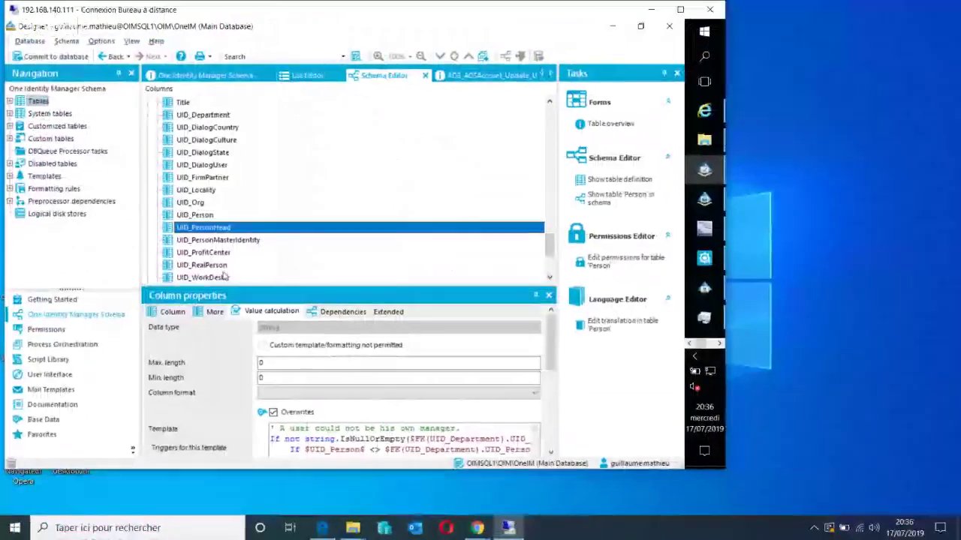
pyautogui.moveTo(288, 290); pyautogui.dragTo(293, 147)
pyautogui.click(532, 394)
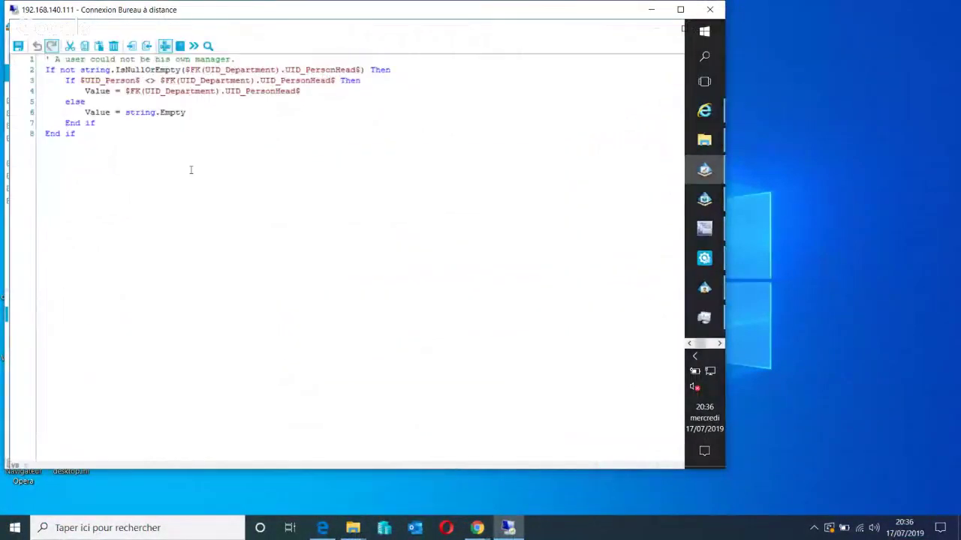
# Step: Select the whole UID_PersonHead template code and close the full-window editor
pyautogui.moveTo(190, 169); pyautogui.dragTo(45, 59)
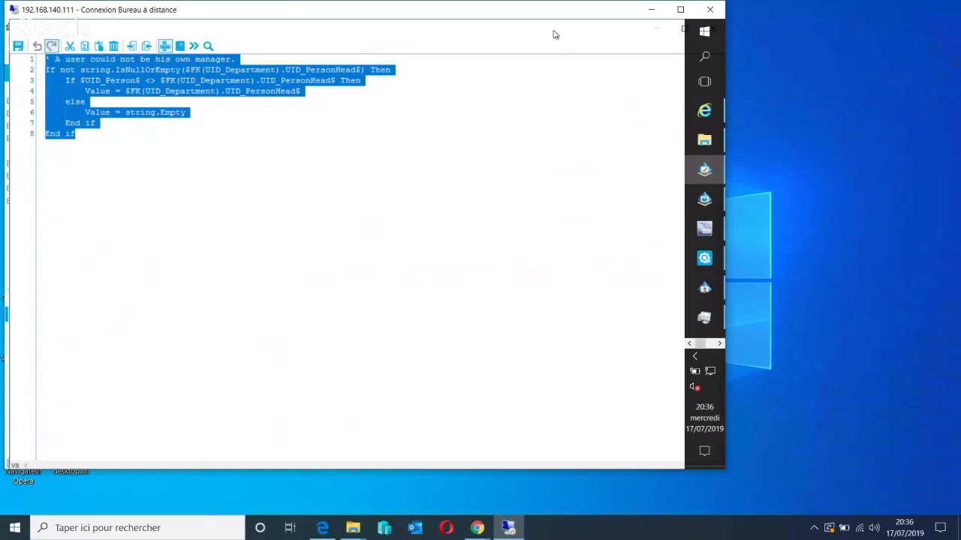
pyautogui.click(651, 52)
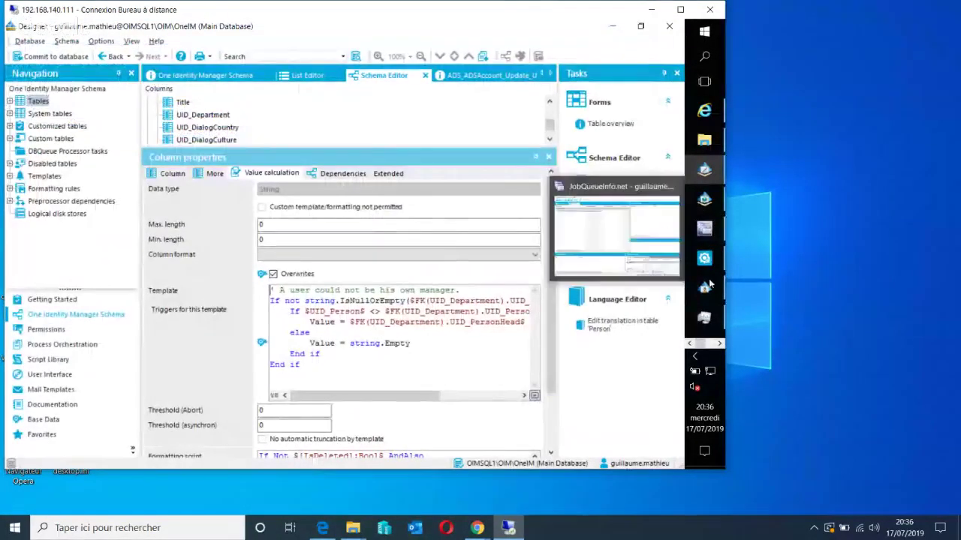
# Step: In Manager, review the employee's Miscellaneous and Organizational details
pyautogui.moveTo(717, 310)
pyautogui.click(703, 288)
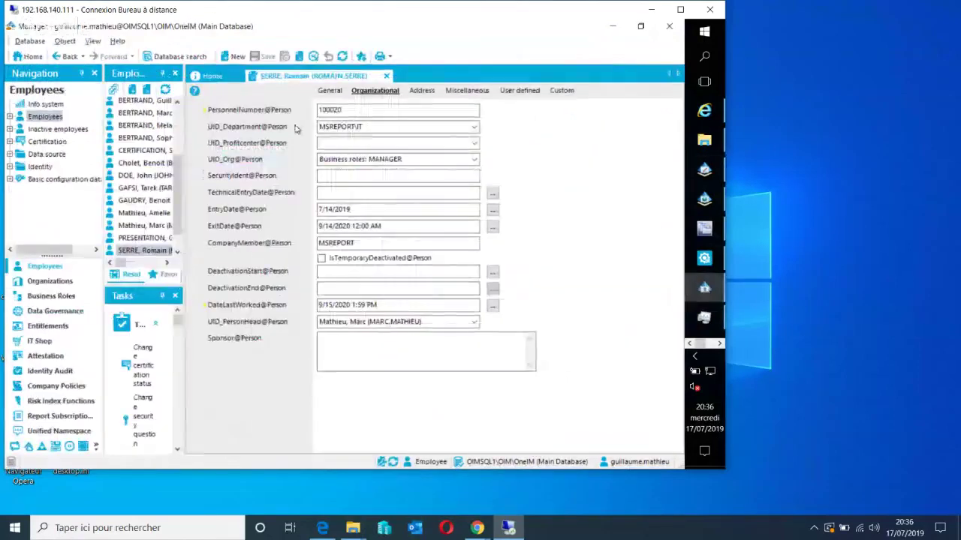
pyautogui.click(469, 93)
pyautogui.click(376, 91)
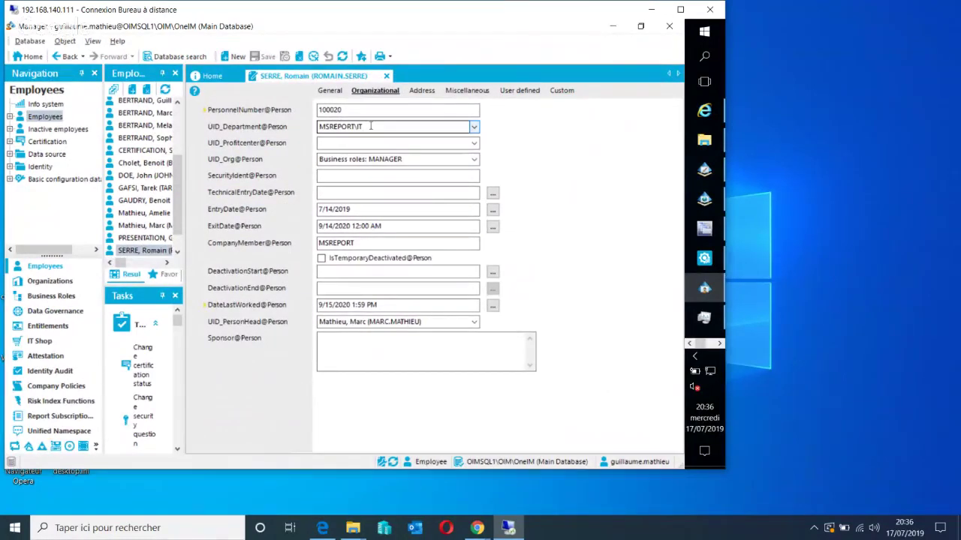
# Step: Open the IT department's overview under Organizations > Departments
pyautogui.click(45, 284)
pyautogui.click(53, 118)
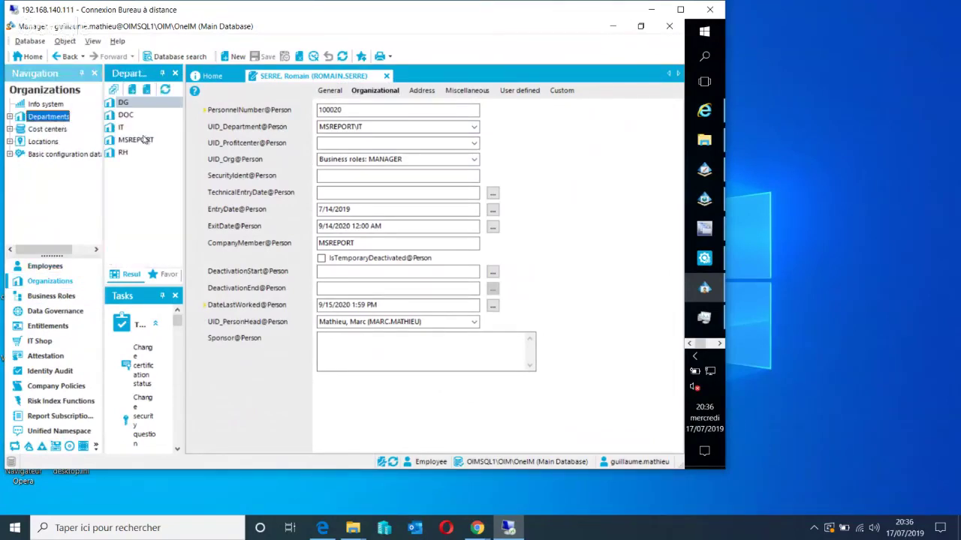
pyautogui.click(120, 120)
pyautogui.click(121, 128)
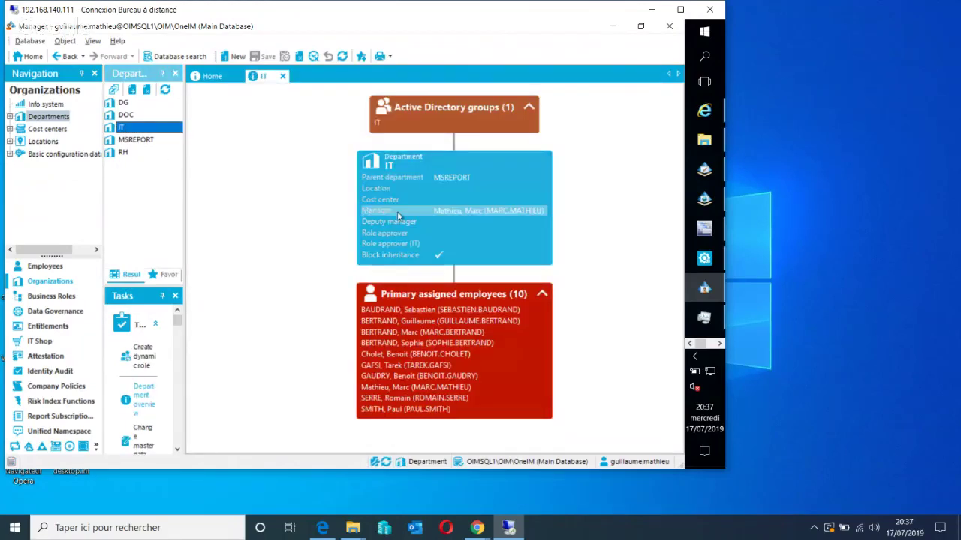
pyautogui.doubleClick(391, 165)
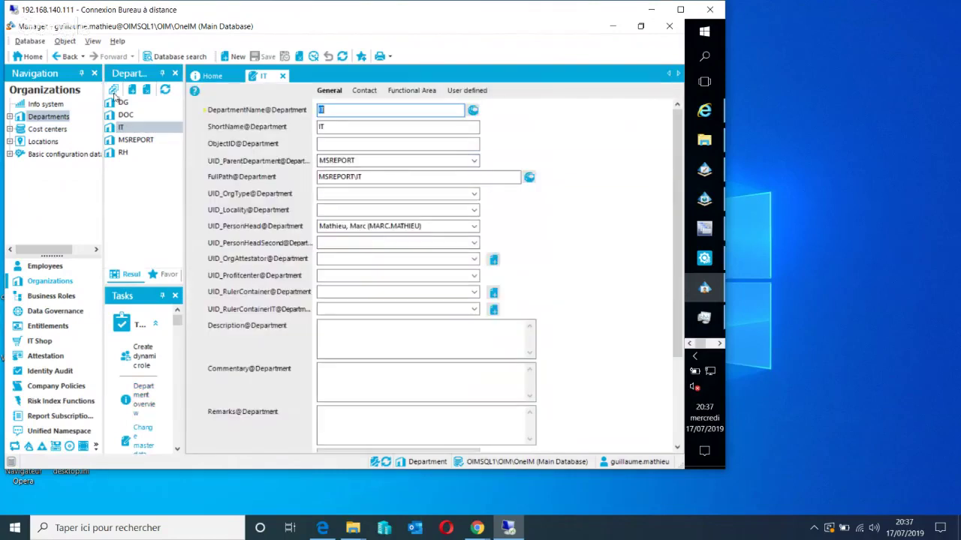
pyautogui.moveTo(104, 89); pyautogui.dragTo(153, 91)
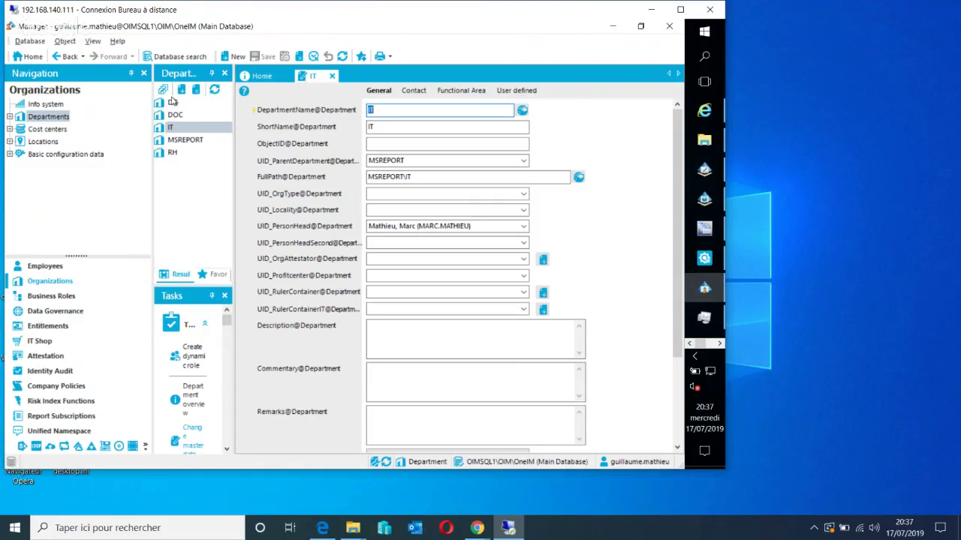
pyautogui.click(51, 295)
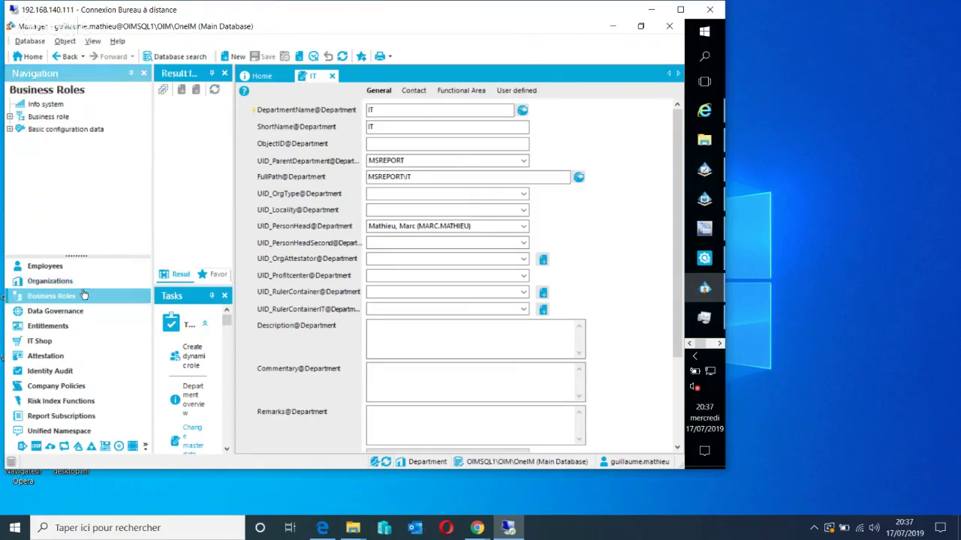
pyautogui.click(10, 117)
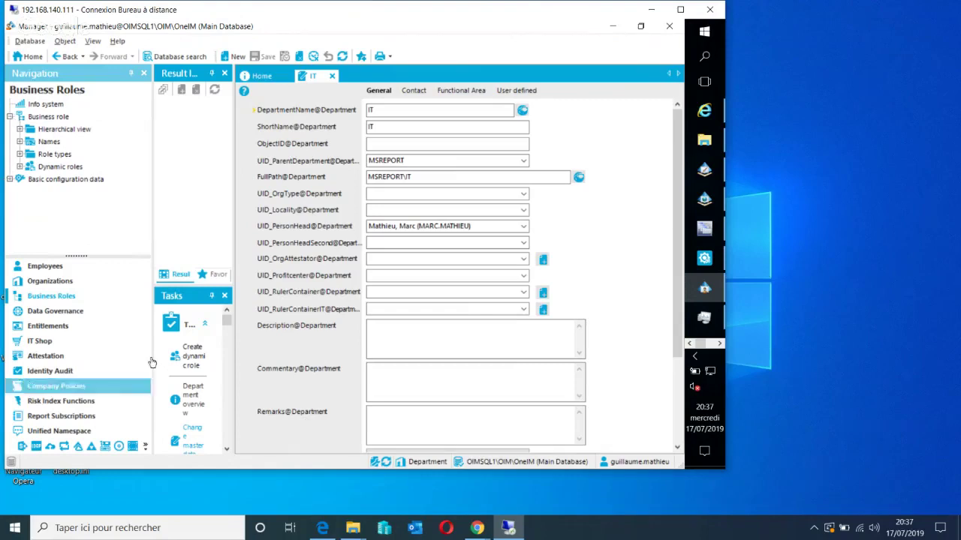
pyautogui.click(46, 281)
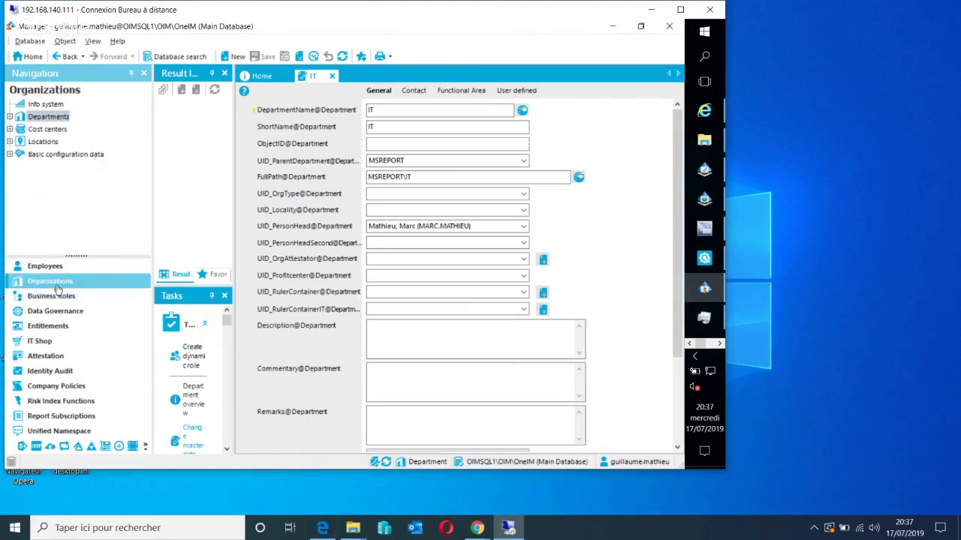
pyautogui.doubleClick(32, 119)
pyautogui.click(180, 117)
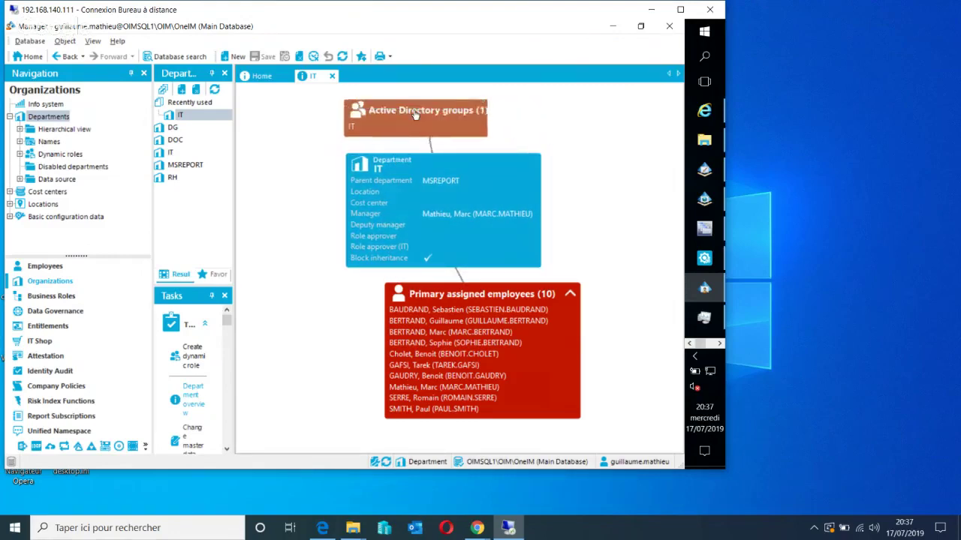
pyautogui.moveTo(367, 123)
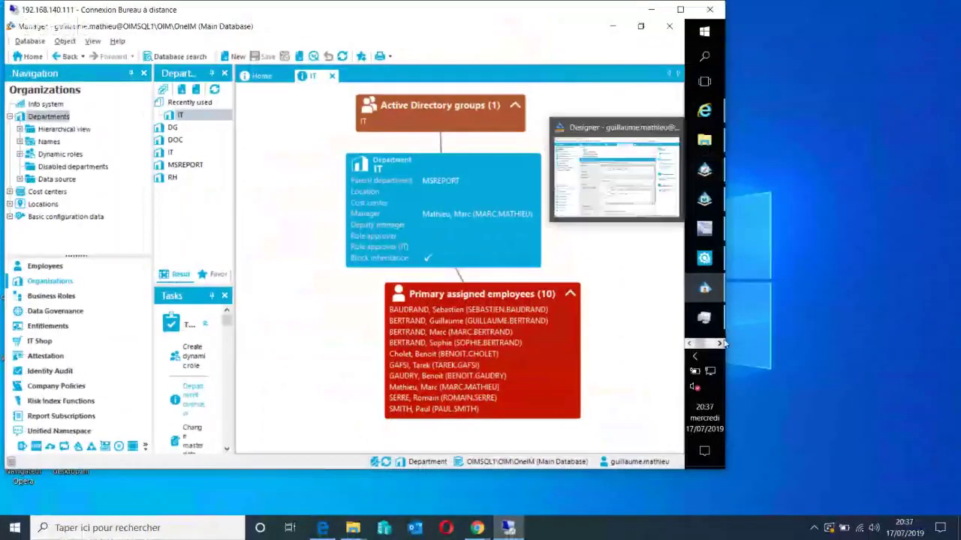
# Step: In ADUC, open the employee's account properties and check its Member Of groups
pyautogui.click(704, 171)
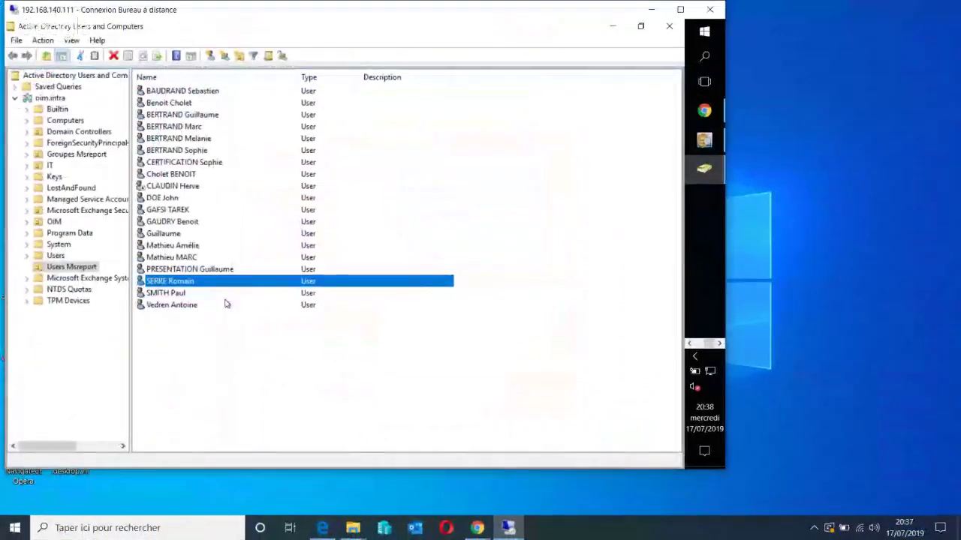
pyautogui.doubleClick(188, 283)
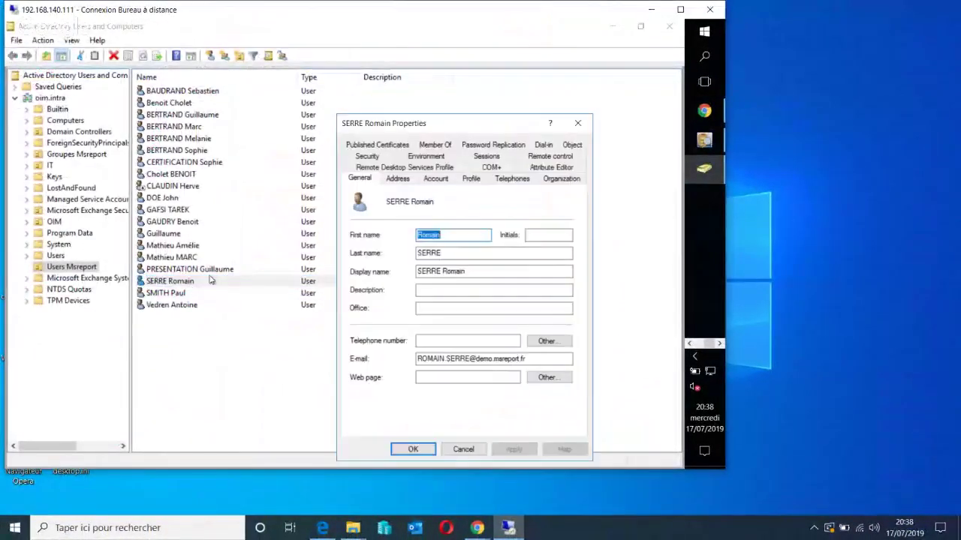
pyautogui.click(426, 145)
pyautogui.click(366, 274)
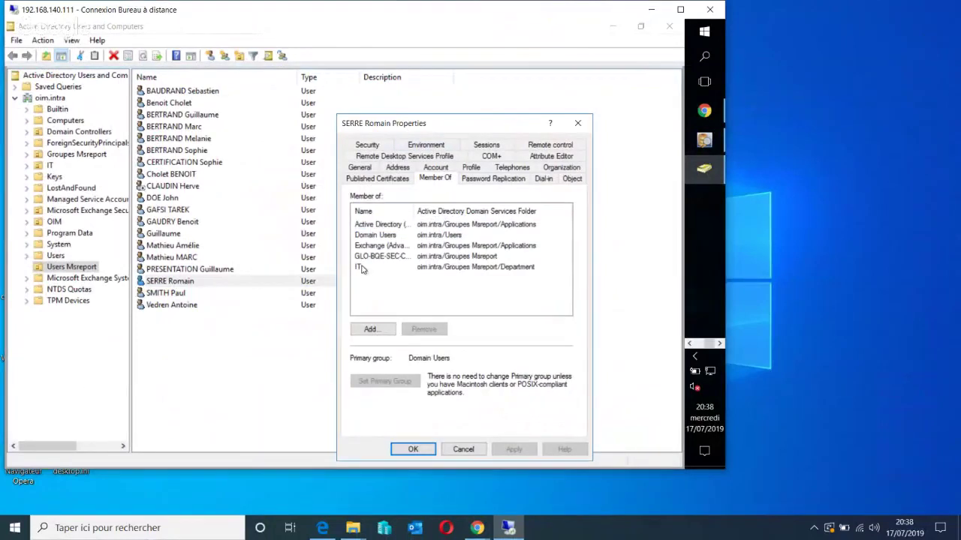
# Step: Review the IT group's Members list, then close both property dialogs
pyautogui.doubleClick(373, 267)
pyautogui.click(435, 177)
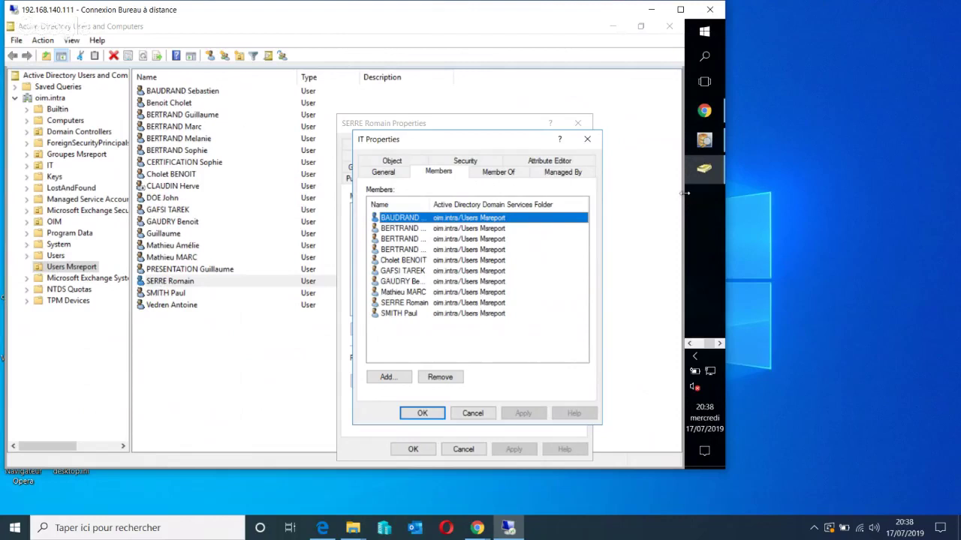
pyautogui.click(587, 139)
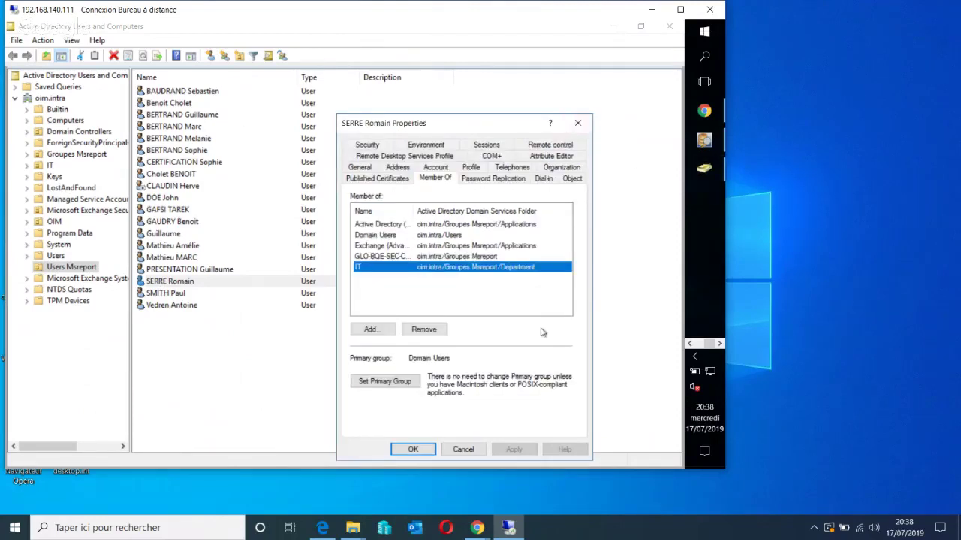
pyautogui.click(461, 450)
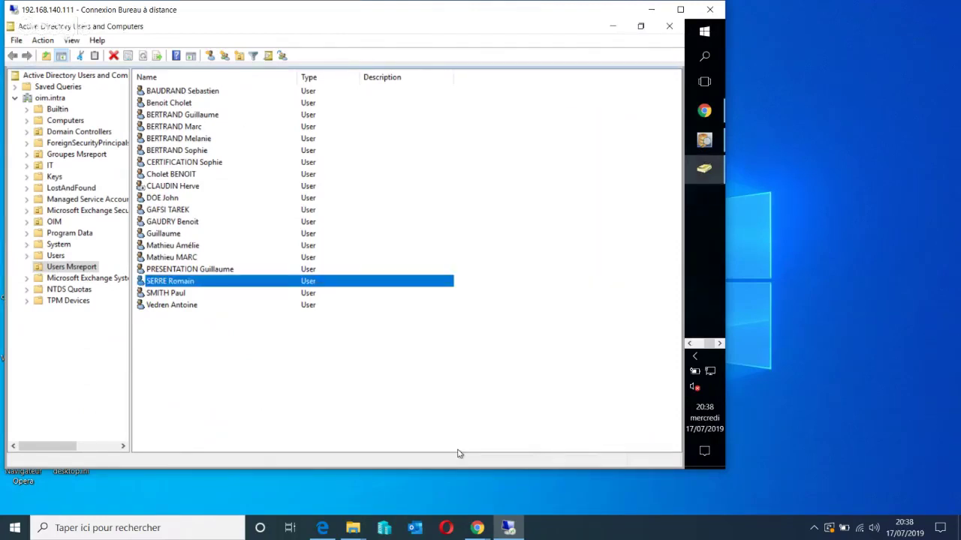
pyautogui.click(690, 343)
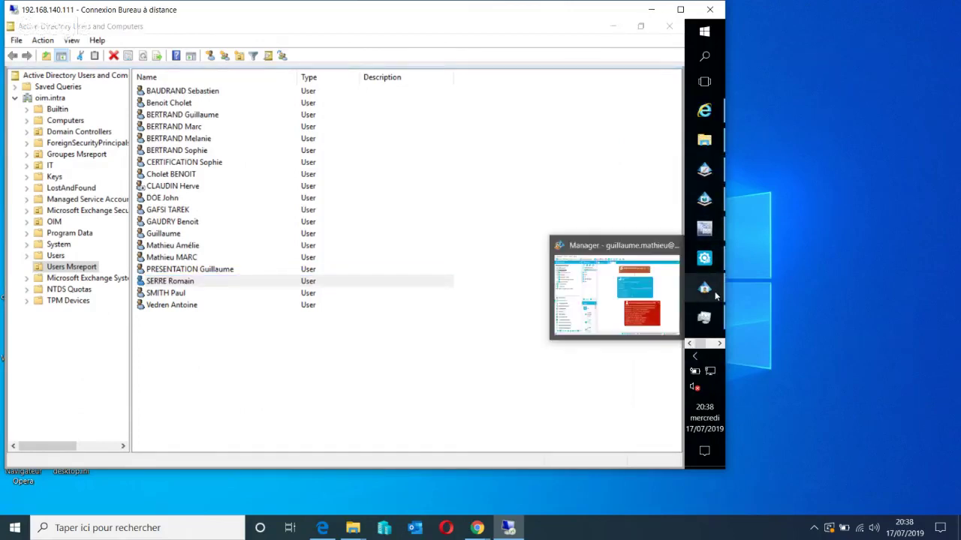
# Step: Open the Employees area in Manager and resize the list and navigation panes
pyautogui.click(715, 291)
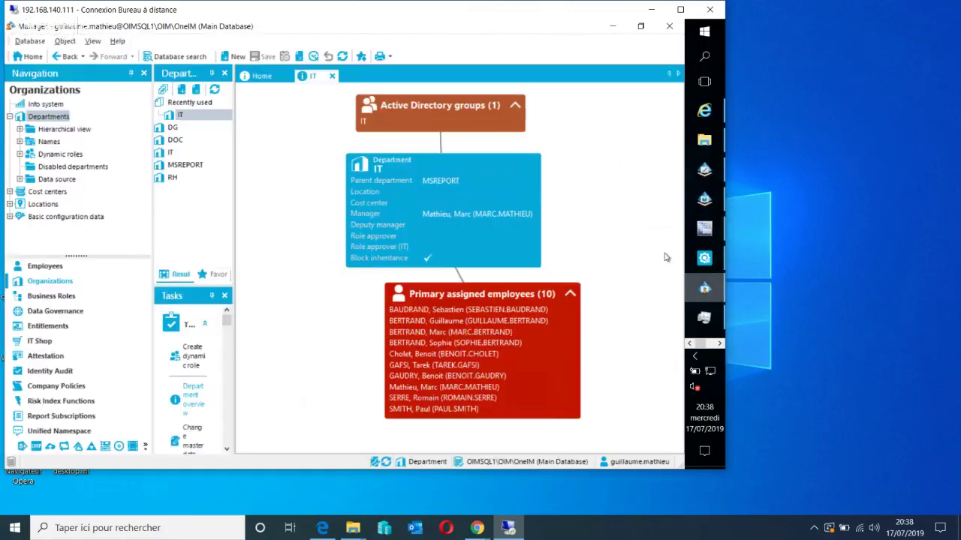
pyautogui.click(43, 266)
pyautogui.click(47, 117)
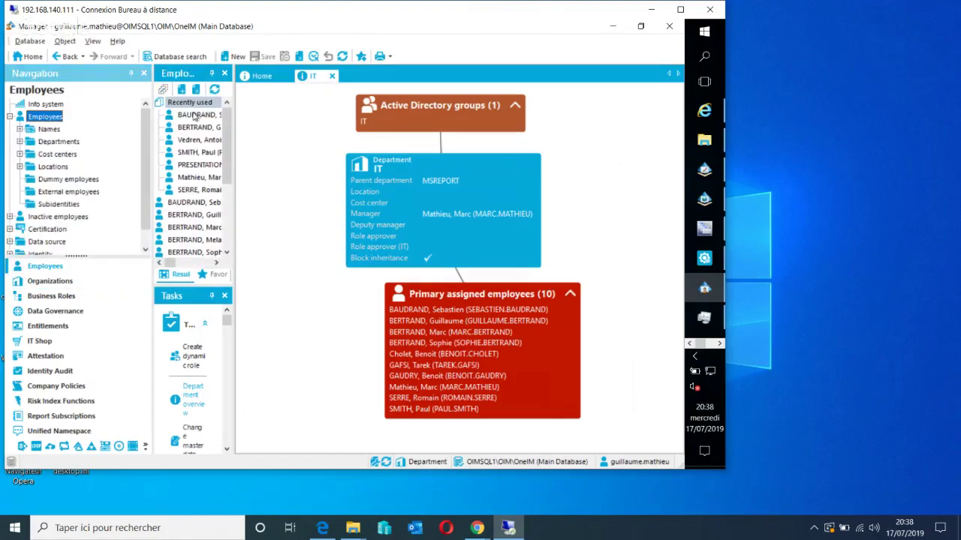
pyautogui.moveTo(233, 90); pyautogui.dragTo(293, 88)
pyautogui.moveTo(155, 87); pyautogui.dragTo(114, 90)
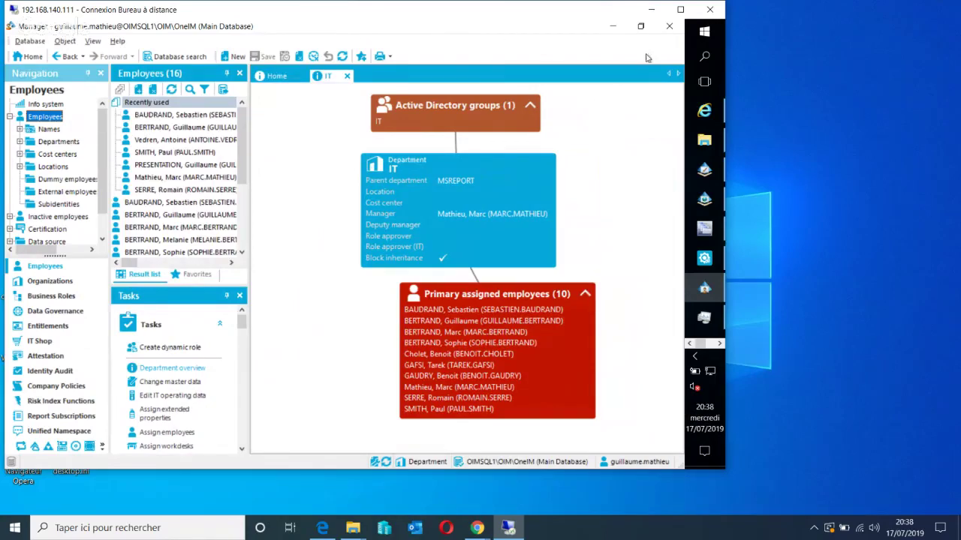
# Step: Minimize the Manager and Active Directory windows
pyautogui.click(613, 27)
pyautogui.click(613, 27)
pyautogui.click(613, 27)
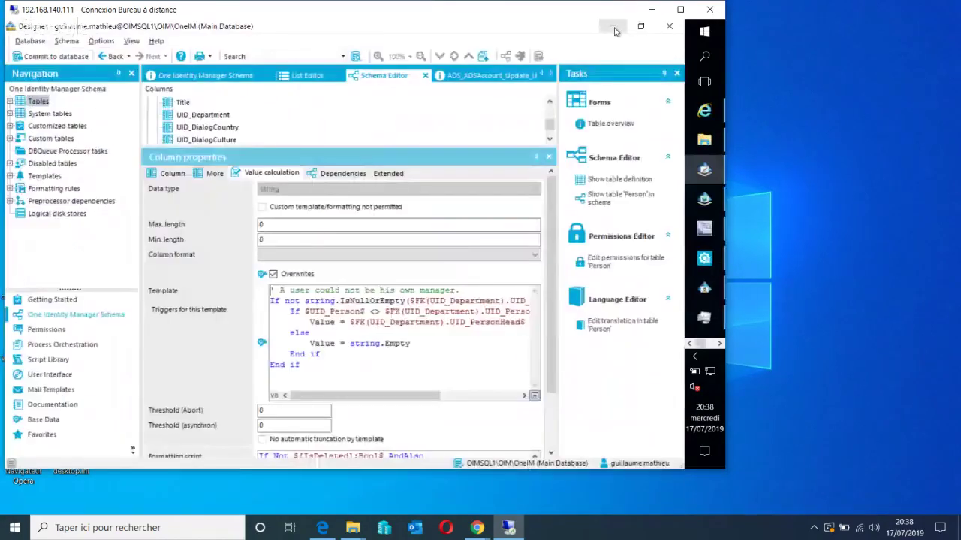
# Step: Minimize the Designer, Job Queue Info, sync report, File Explorer and Web Designer windows
pyautogui.click(613, 27)
pyautogui.click(613, 27)
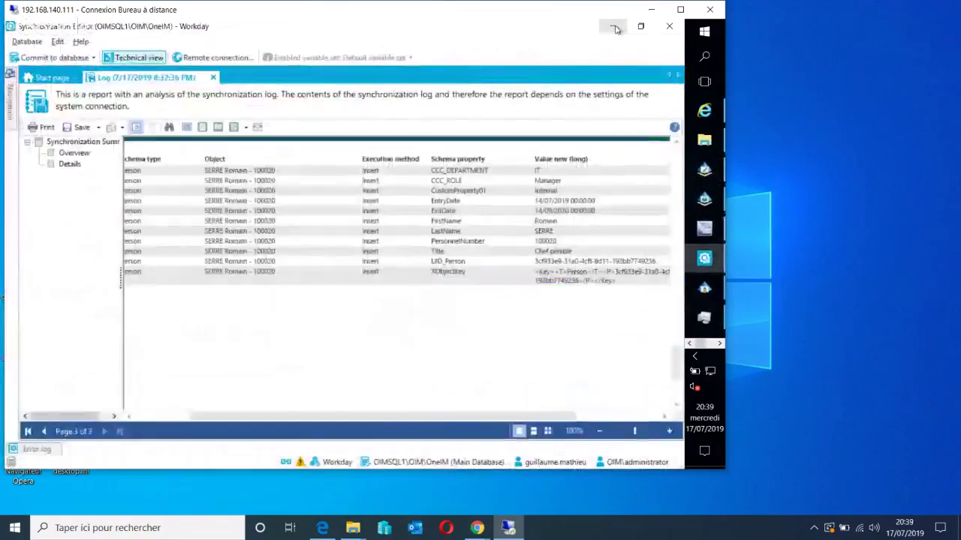
pyautogui.click(613, 27)
pyautogui.click(614, 28)
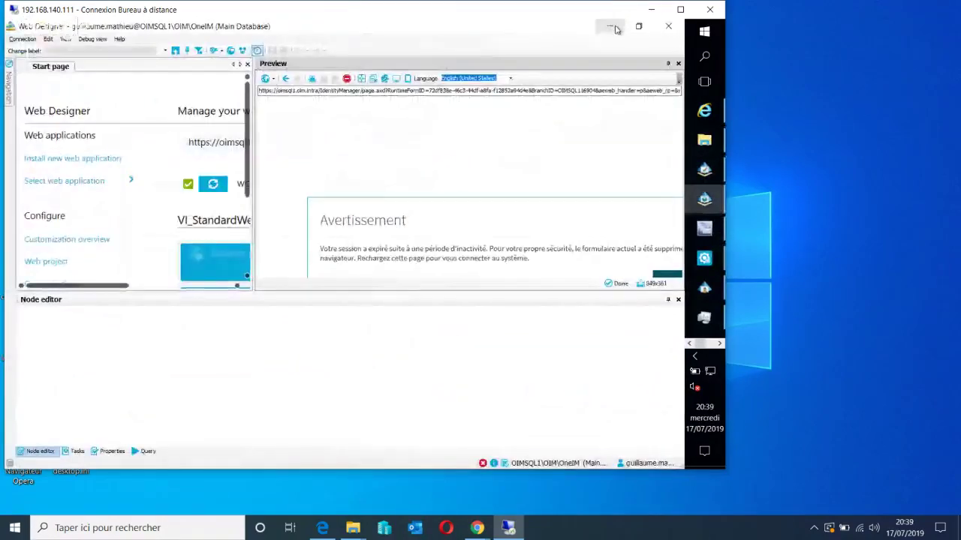
pyautogui.click(614, 28)
# Step: Bring Chrome forward, dismiss the session-expired warning, and load the base IdentityManager address
pyautogui.click(719, 343)
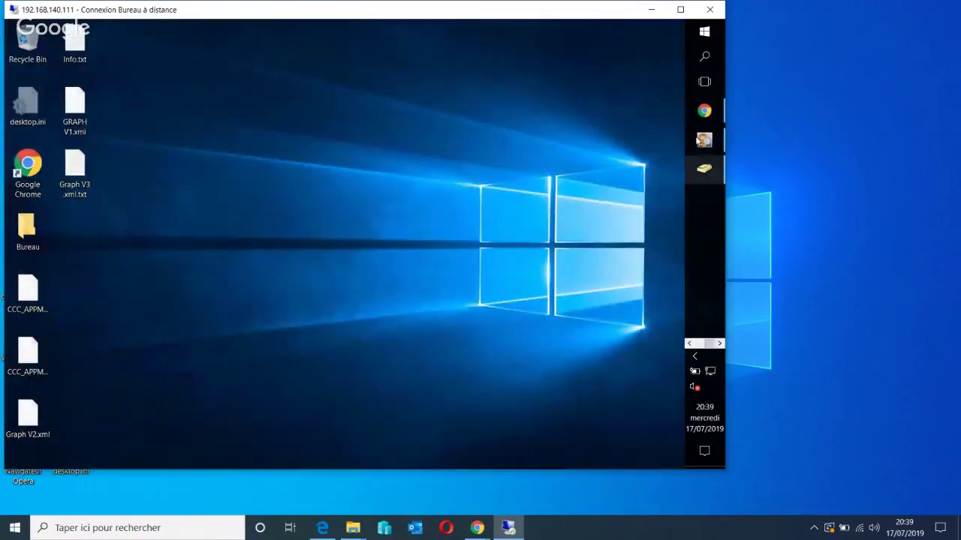
pyautogui.click(704, 110)
pyautogui.click(594, 277)
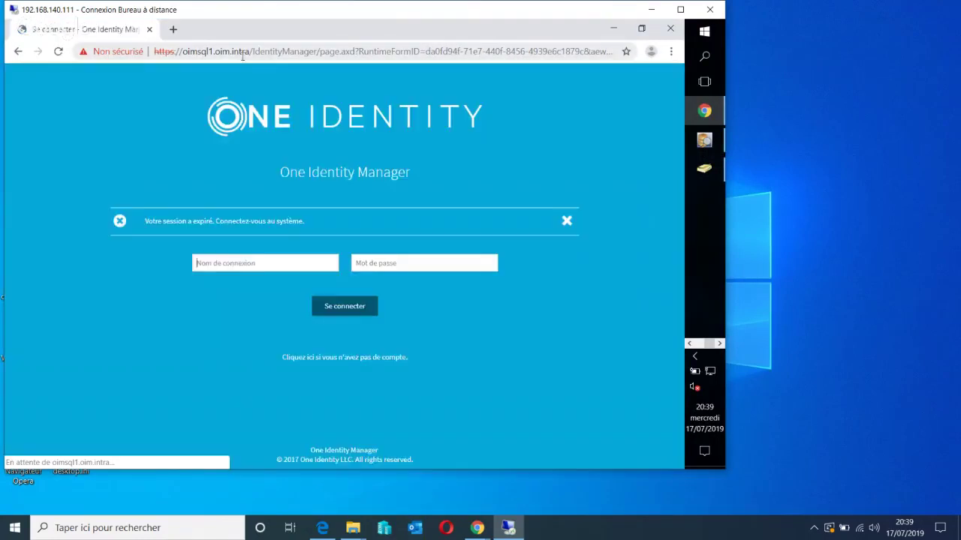
pyautogui.moveTo(322, 51); pyautogui.dragTo(707, 57)
pyautogui.press('BackSpace')
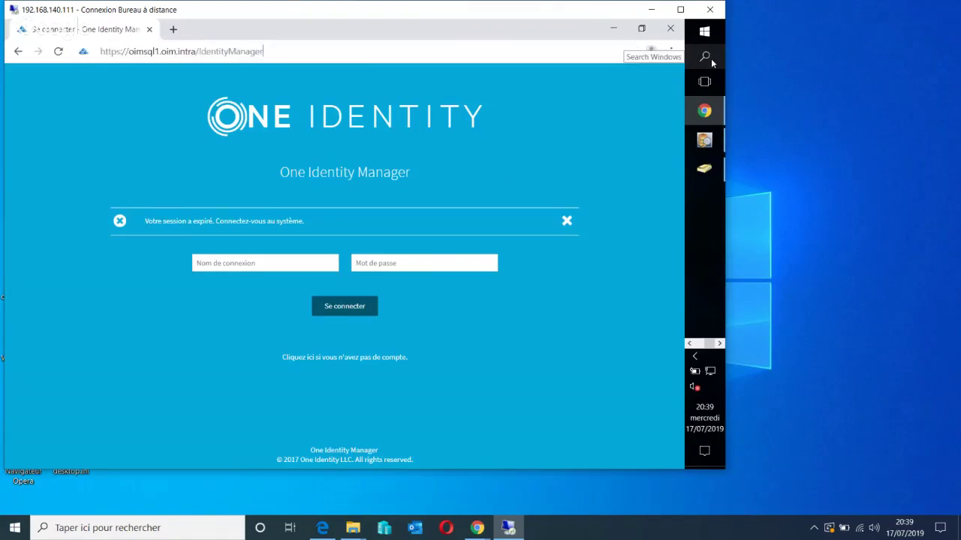
pyautogui.press('Return')
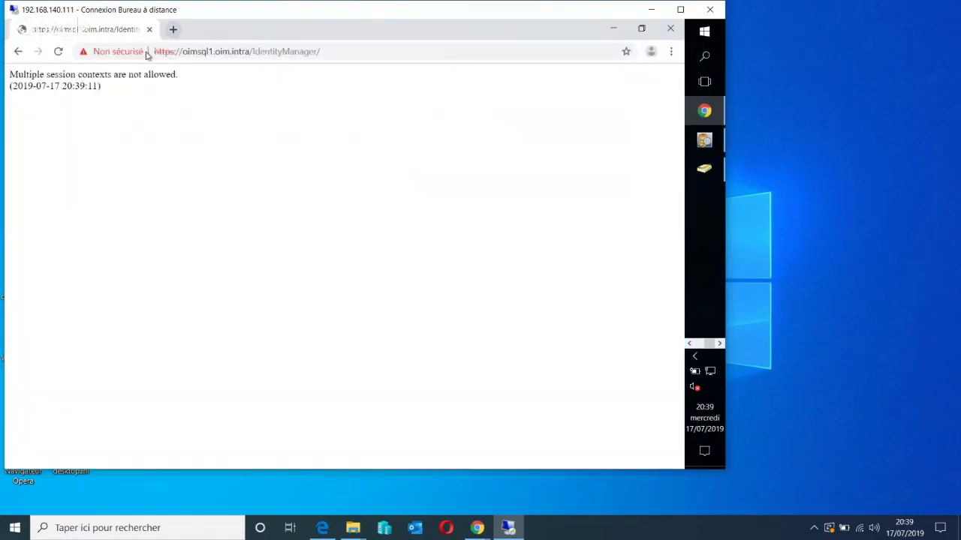
# Step: Reload the portal and sign in with the manager's login name and password
pyautogui.click(330, 51)
pyautogui.press('Return')
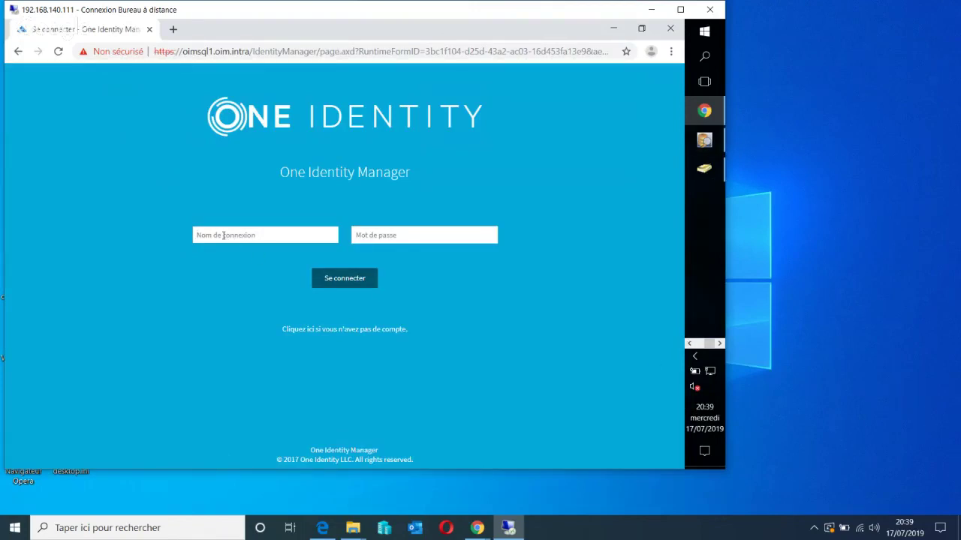
pyautogui.press('Tab')
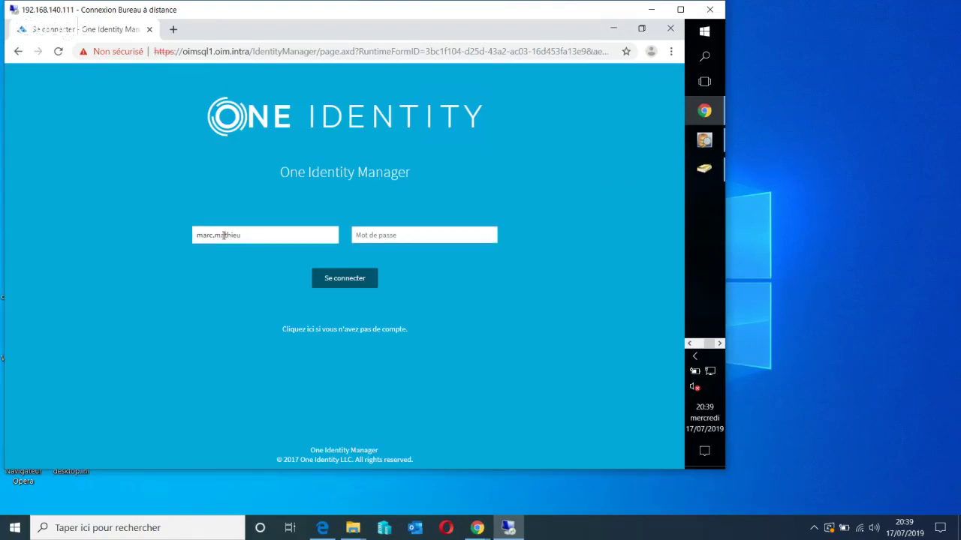
pyautogui.write('p')
pyautogui.press('Return')
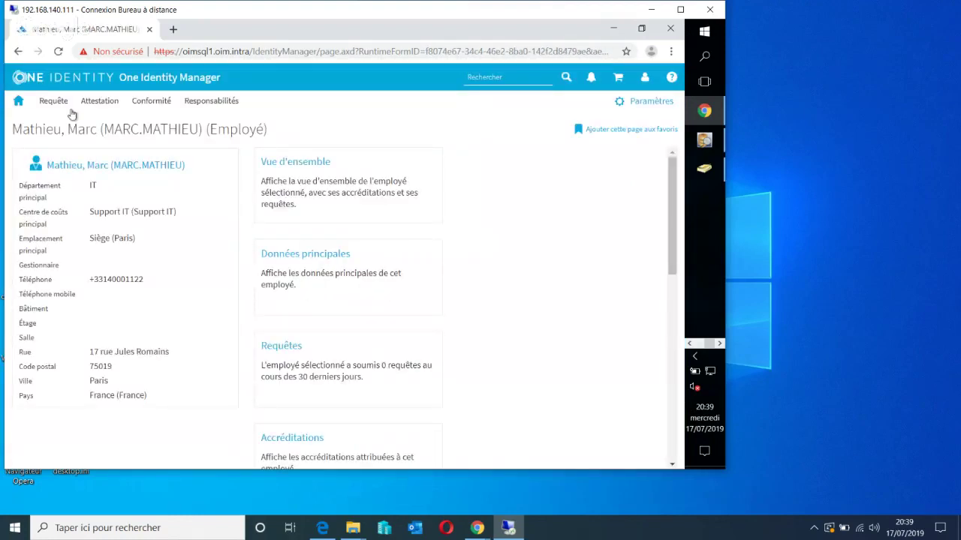
# Step: From the portal home page, open the departing direct report's page under 'Mes subordonnés directs'
pyautogui.click(19, 102)
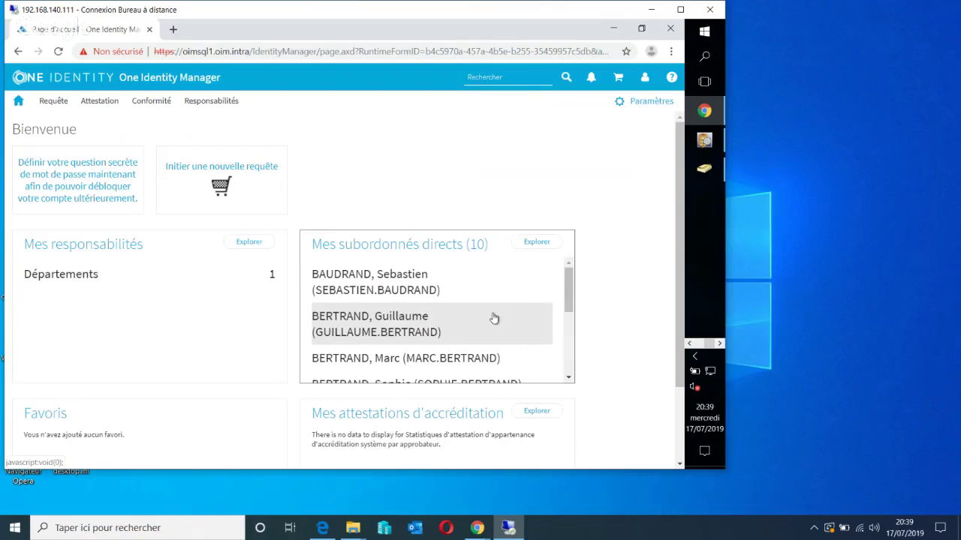
pyautogui.scroll(-3, 465, 318)
pyautogui.scroll(-1, 443, 330)
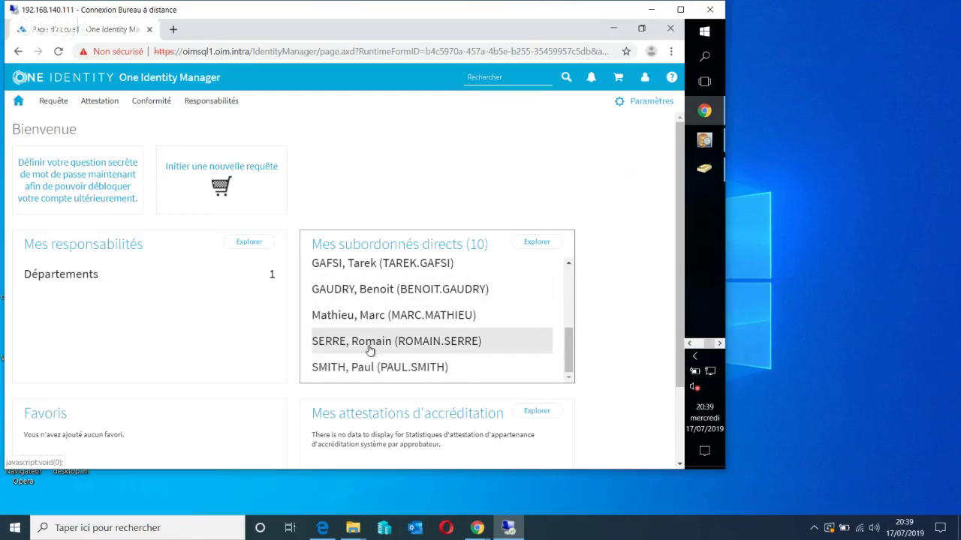
pyautogui.click(342, 348)
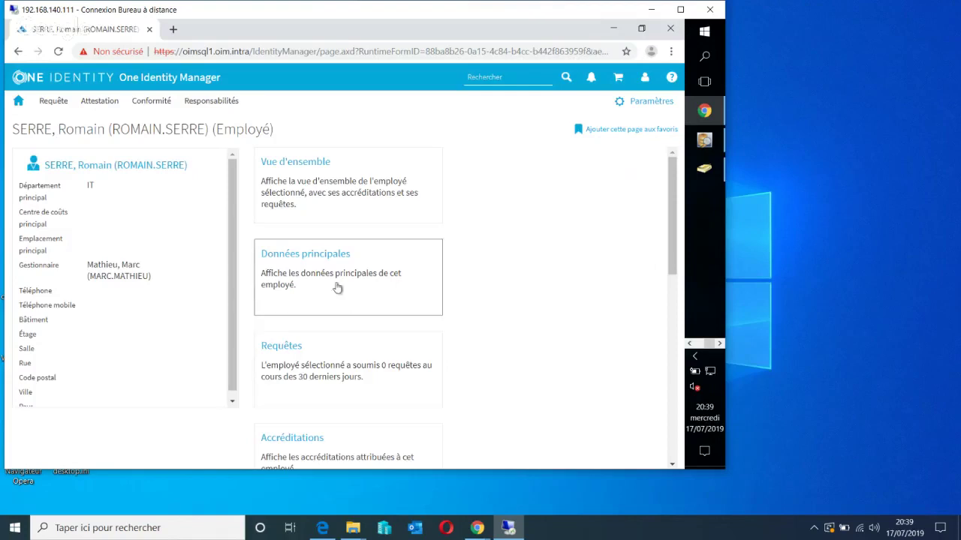
# Step: Assign Siège (Paris) as the employee's primary location in Données principales and save
pyautogui.click(297, 257)
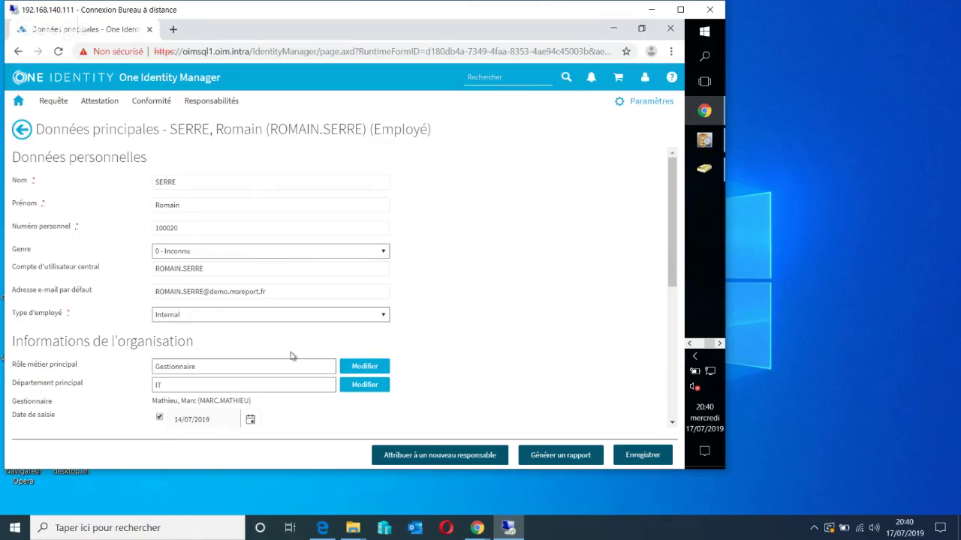
pyautogui.scroll(-2, 433, 357)
pyautogui.scroll(-2, 433, 356)
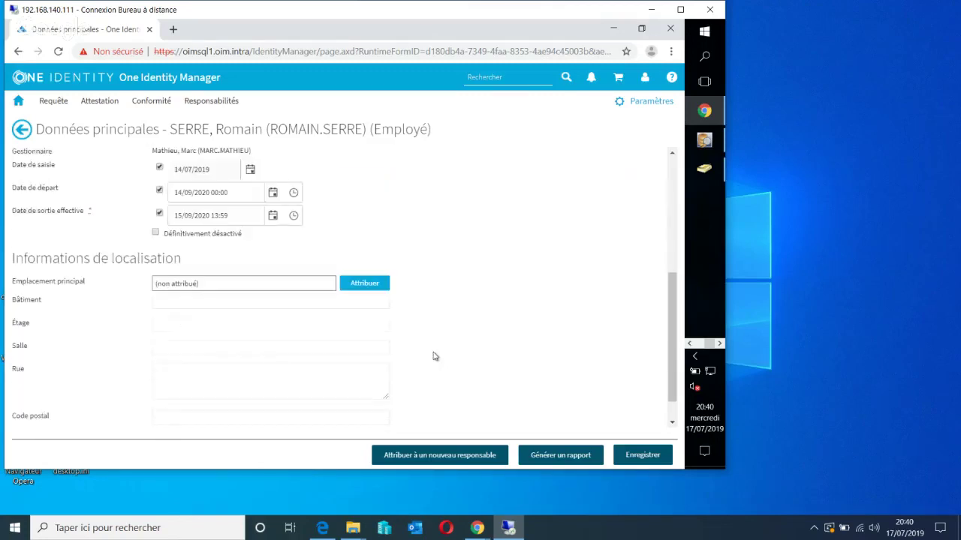
pyautogui.click(178, 300)
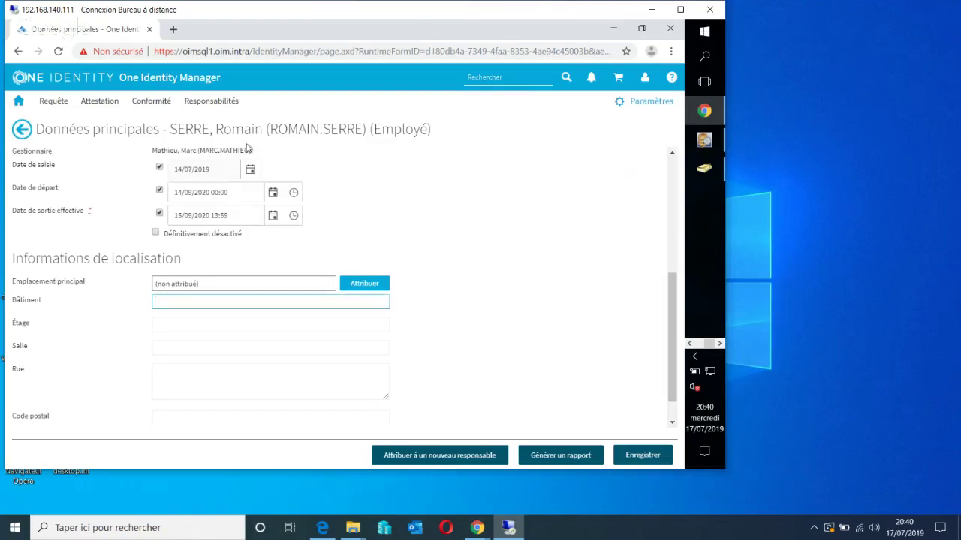
pyautogui.click(366, 281)
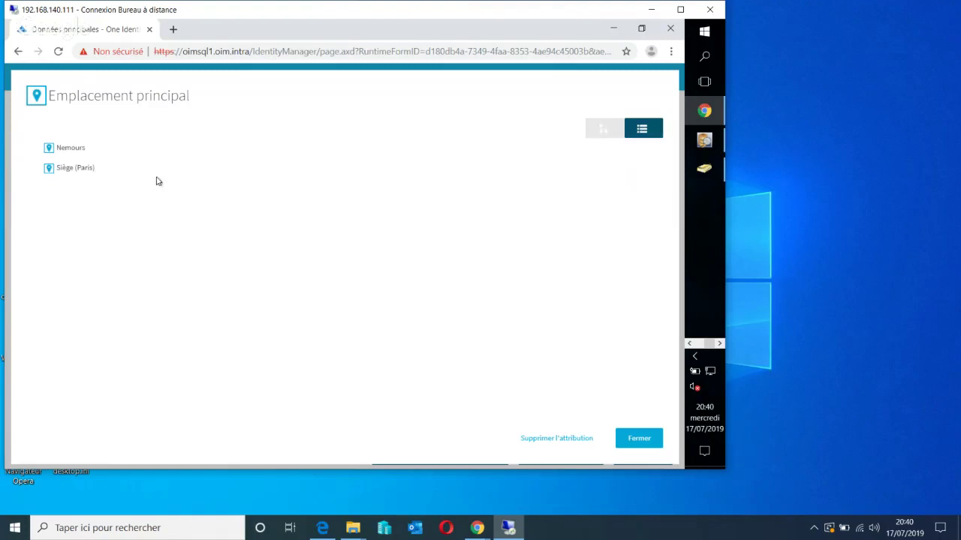
pyautogui.click(73, 167)
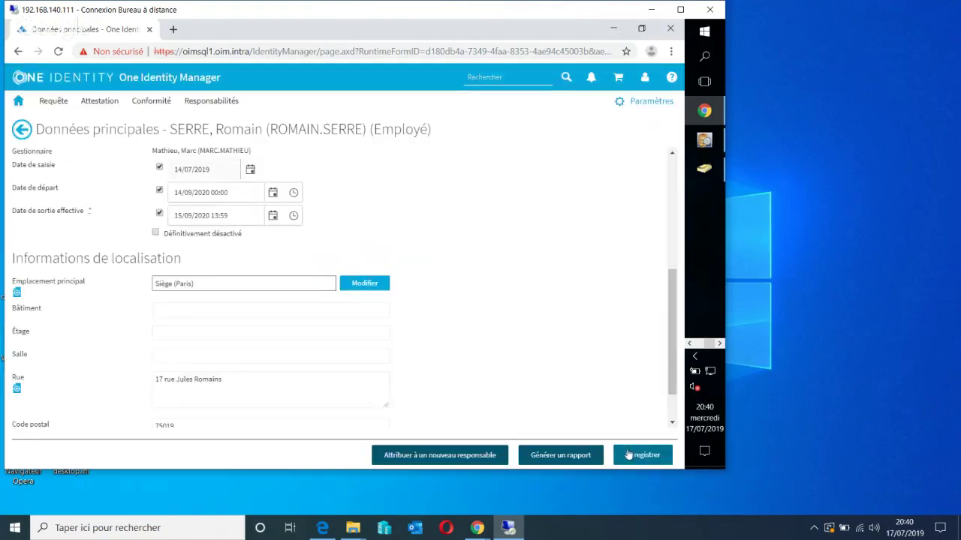
pyautogui.click(629, 454)
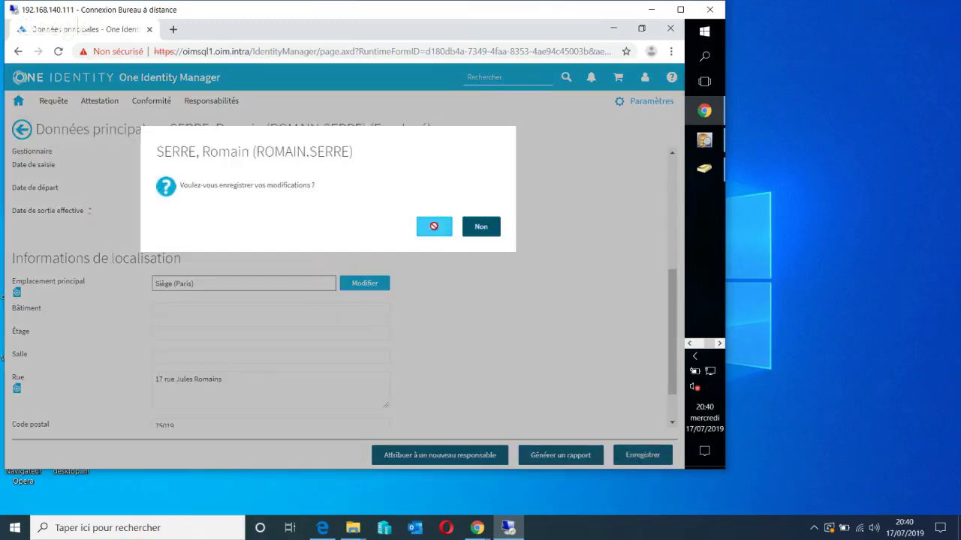
pyautogui.click(433, 226)
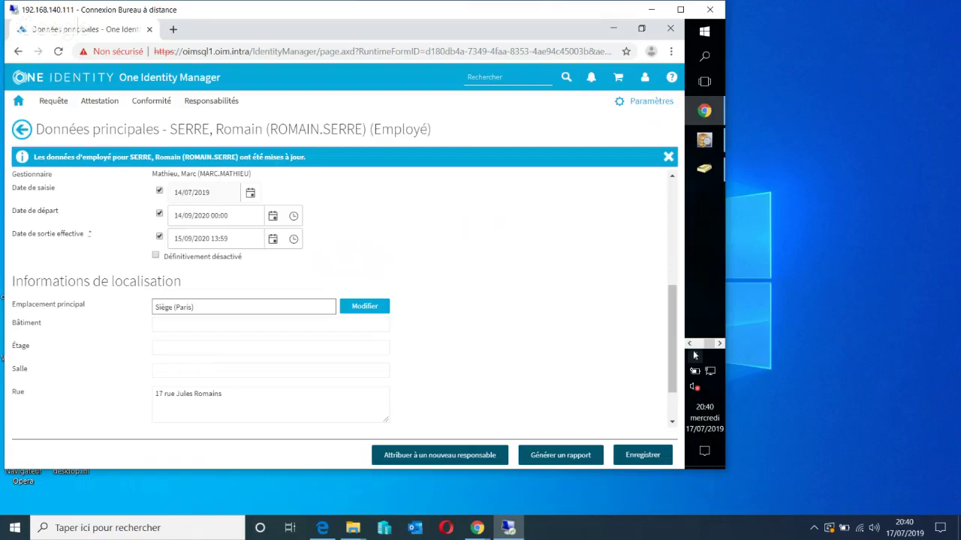
pyautogui.click(695, 356)
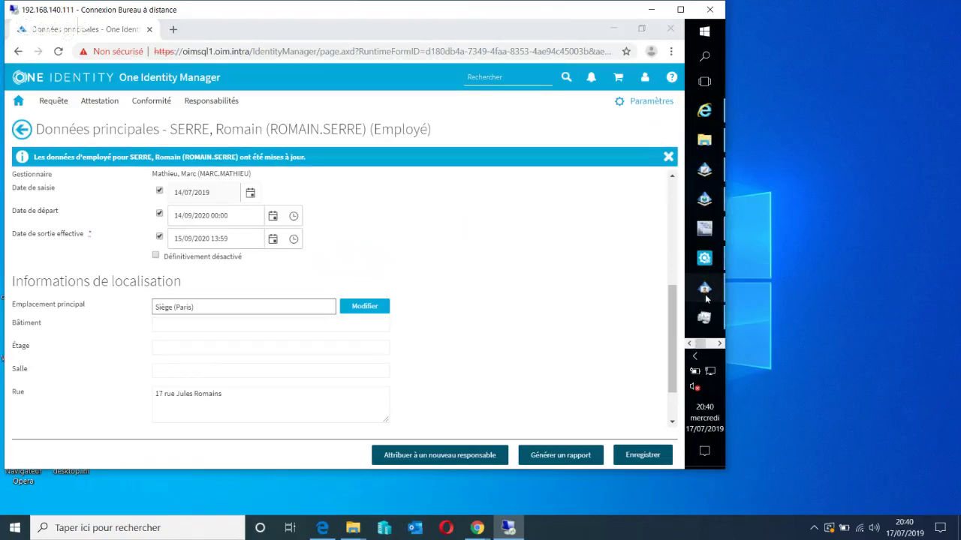
# Step: Confirm the employee's ADUC Address tab is still blank, then switch to Job Queue Info
pyautogui.click(704, 290)
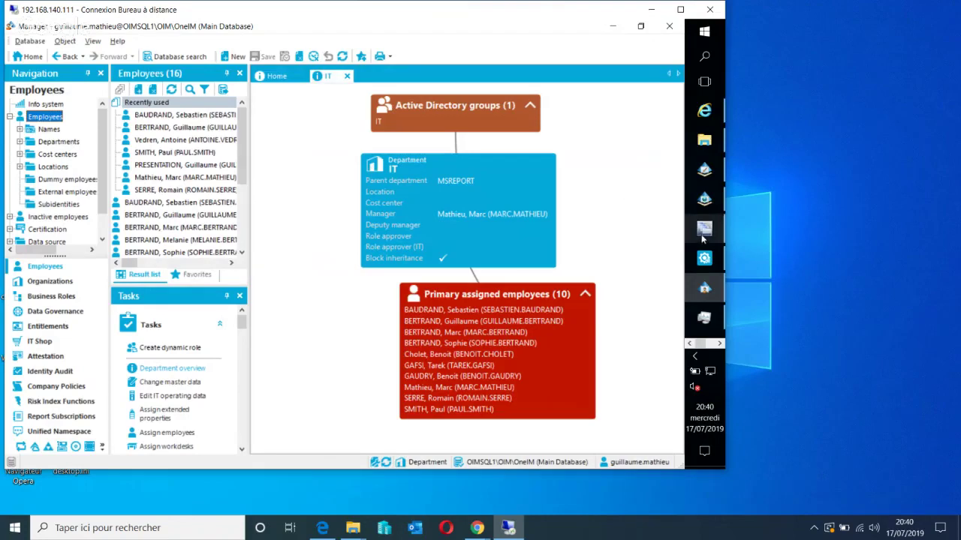
pyautogui.click(719, 214)
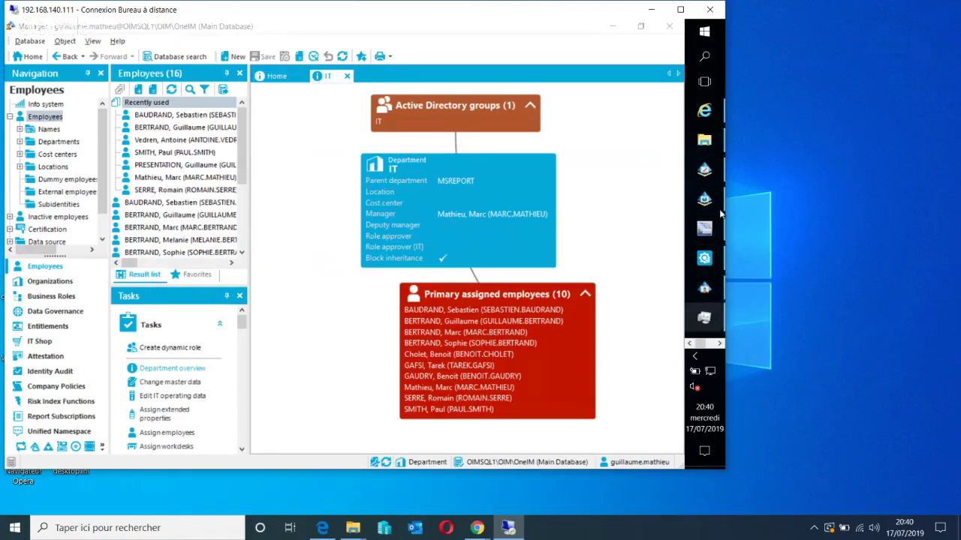
pyautogui.click(719, 343)
pyautogui.click(704, 172)
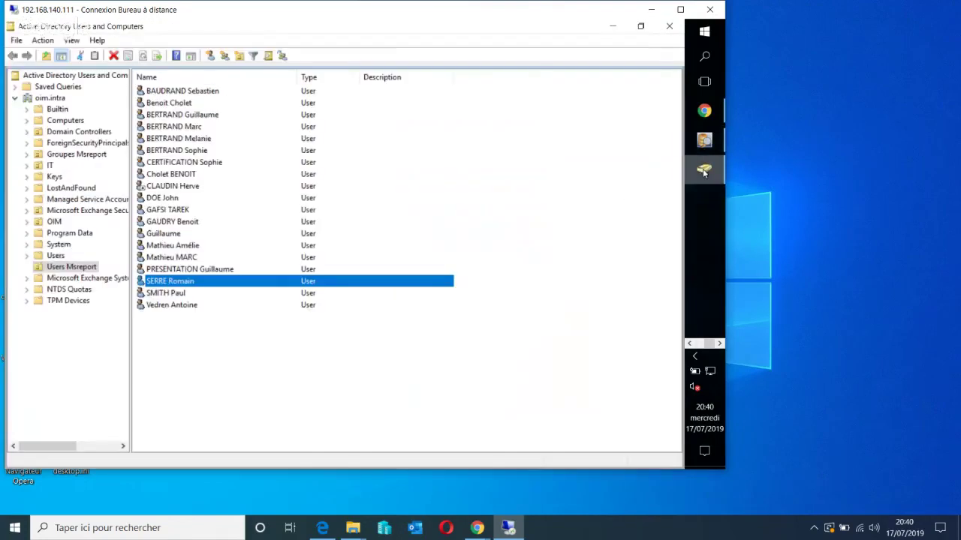
pyautogui.doubleClick(167, 282)
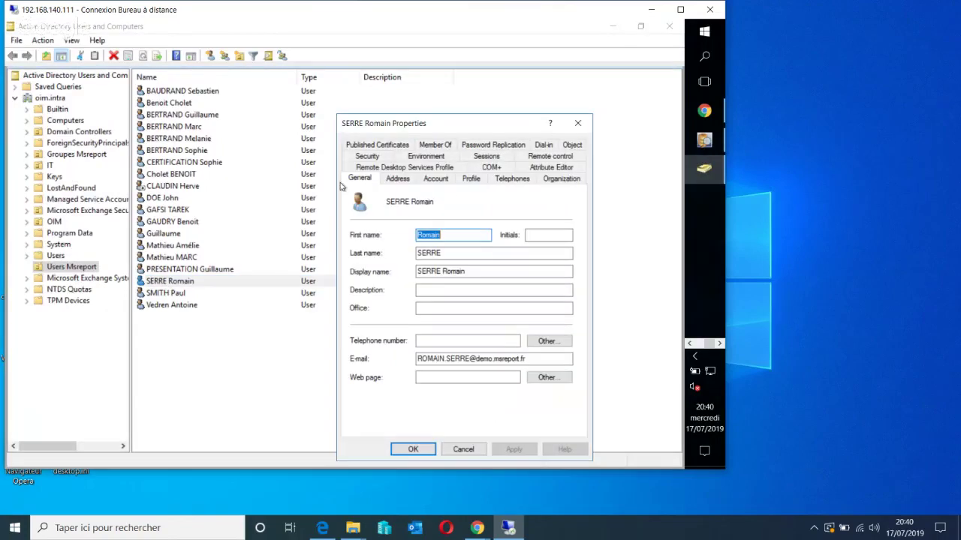
pyautogui.click(408, 177)
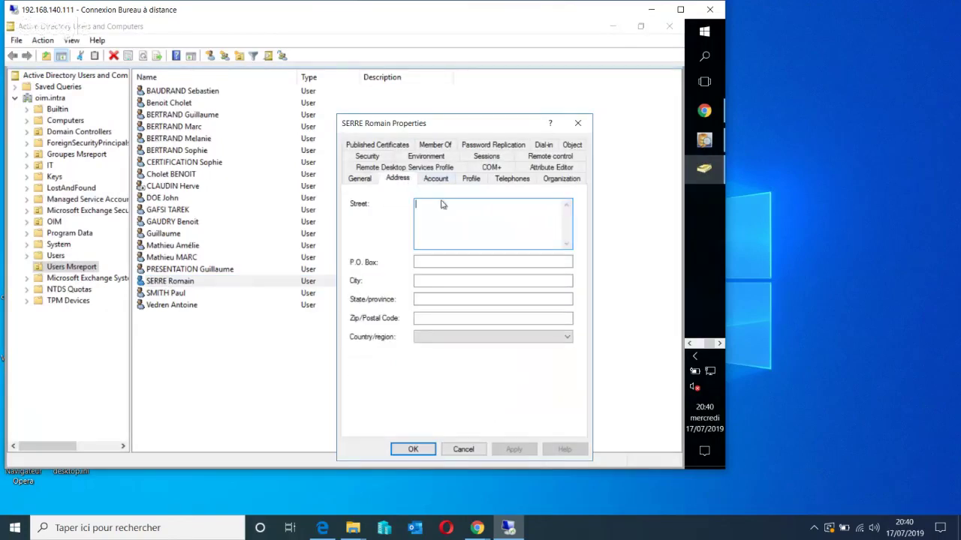
pyautogui.click(462, 444)
pyautogui.click(688, 343)
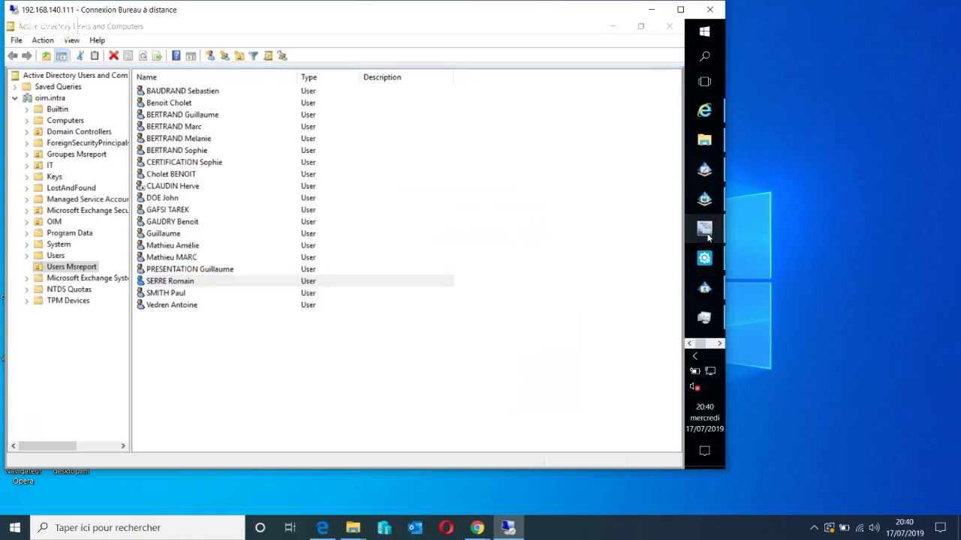
pyautogui.click(705, 231)
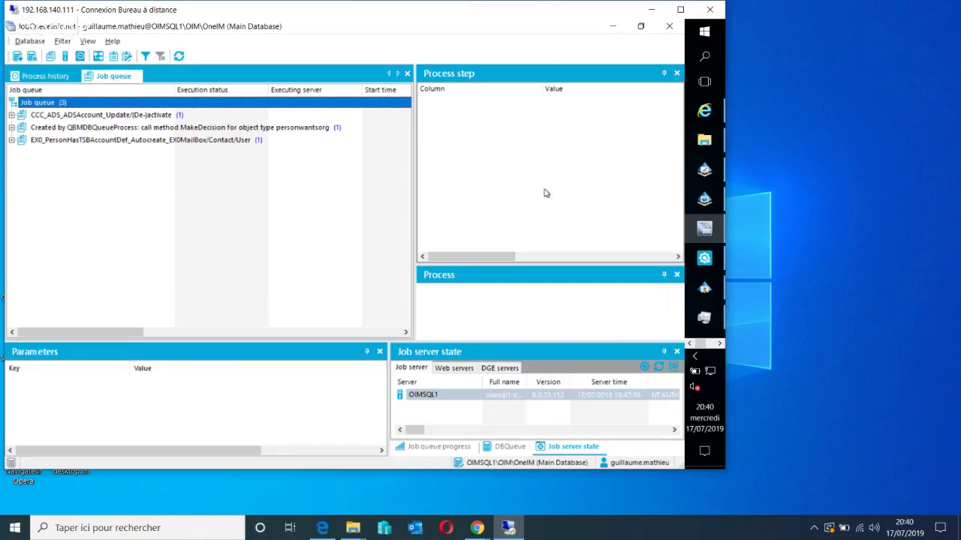
pyautogui.click(705, 290)
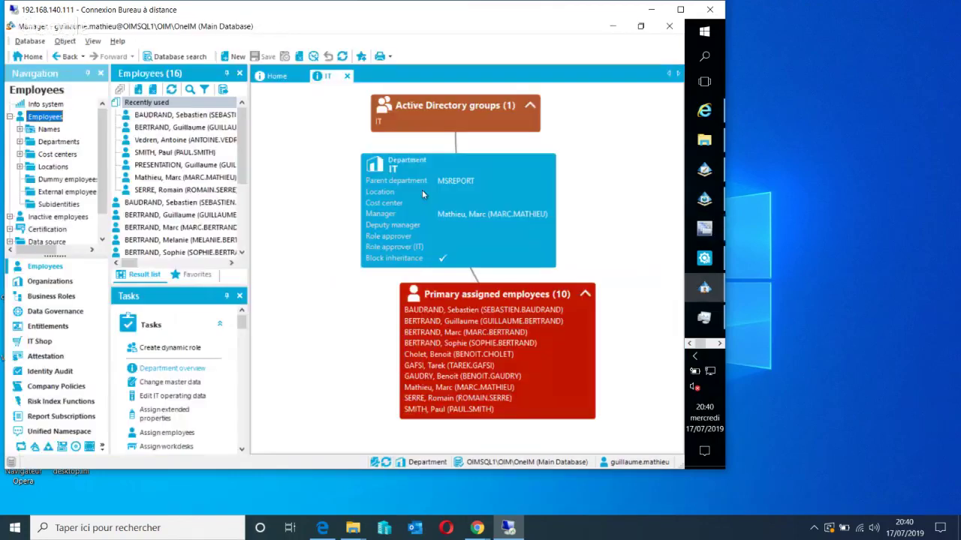
pyautogui.click(149, 193)
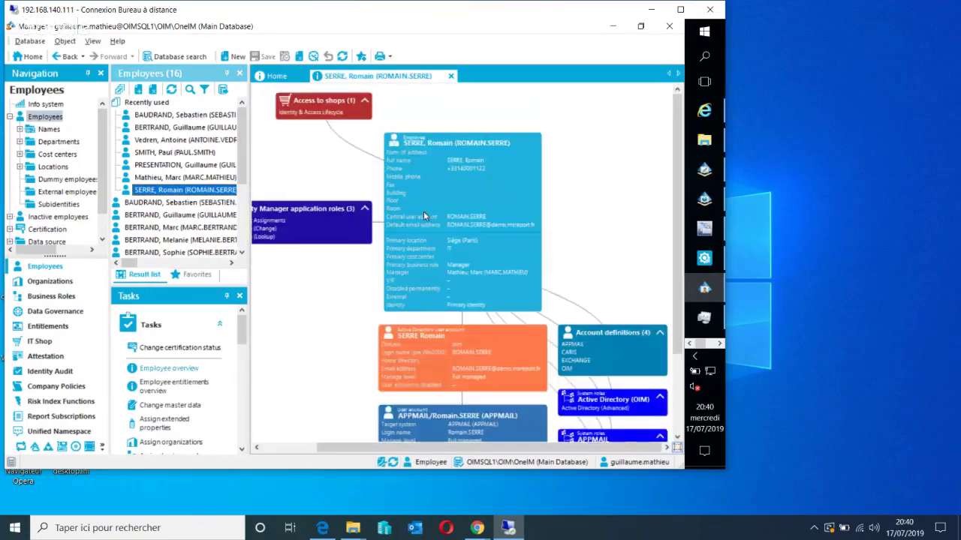
pyautogui.click(441, 90)
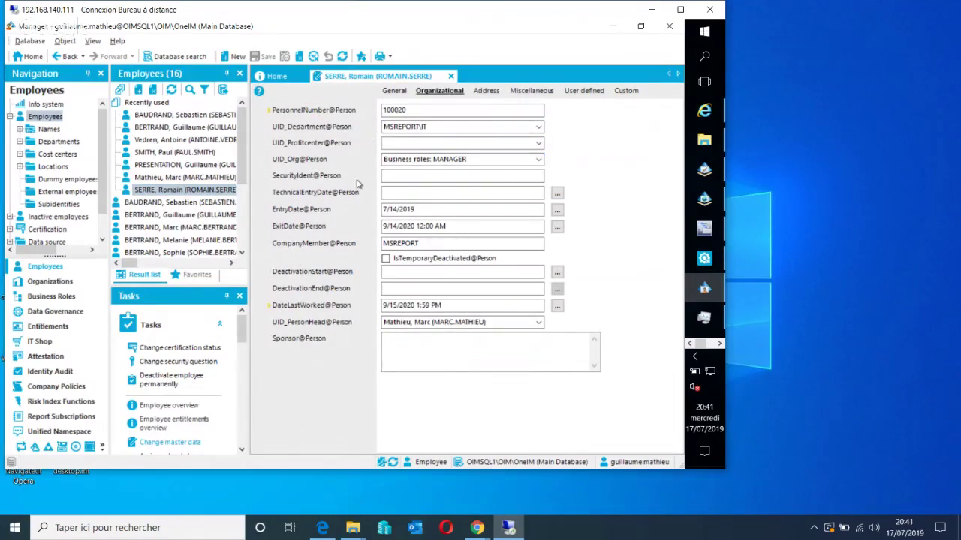
pyautogui.click(486, 91)
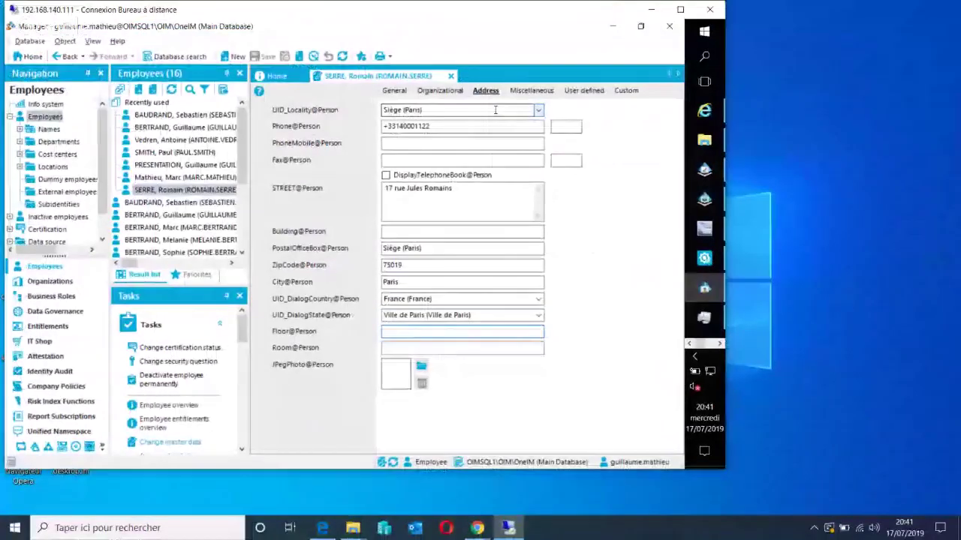
pyautogui.click(450, 76)
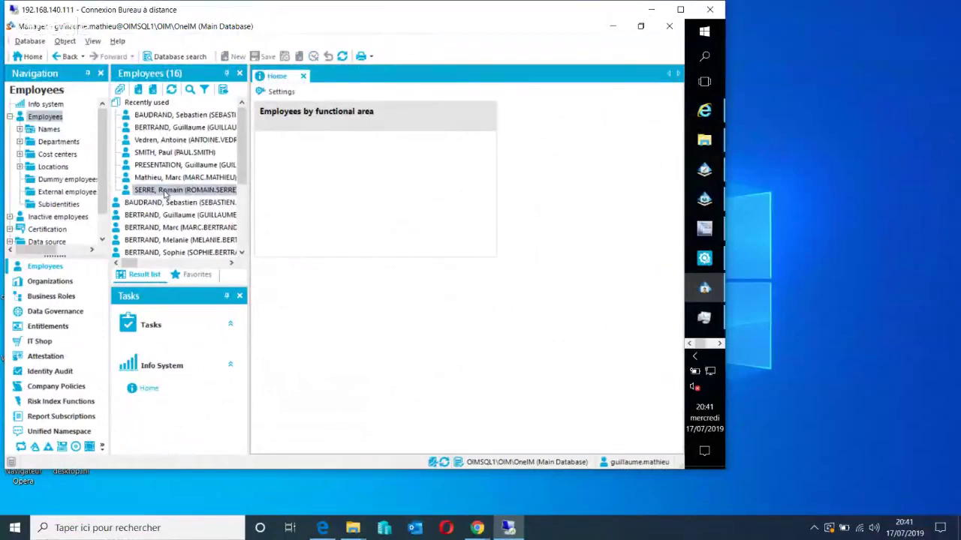
pyautogui.click(165, 190)
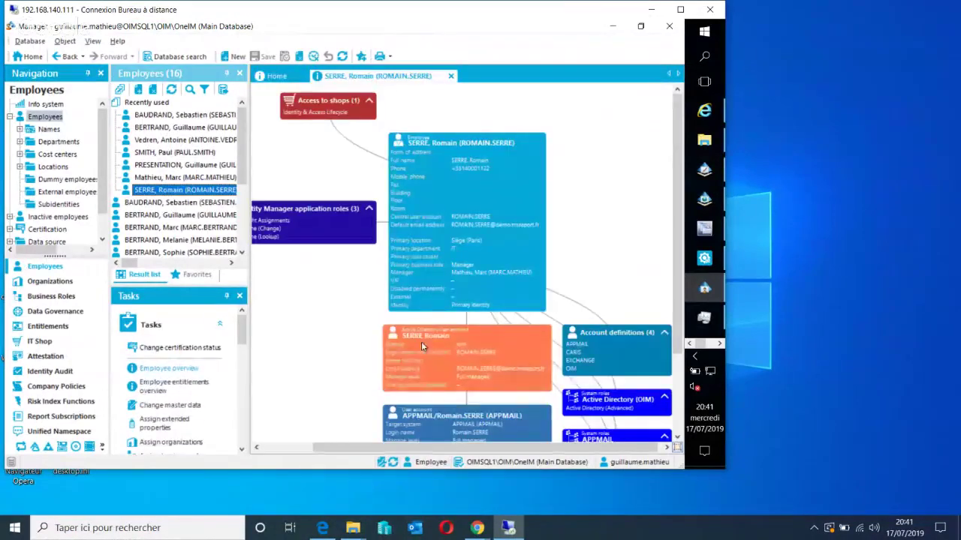
pyautogui.doubleClick(421, 342)
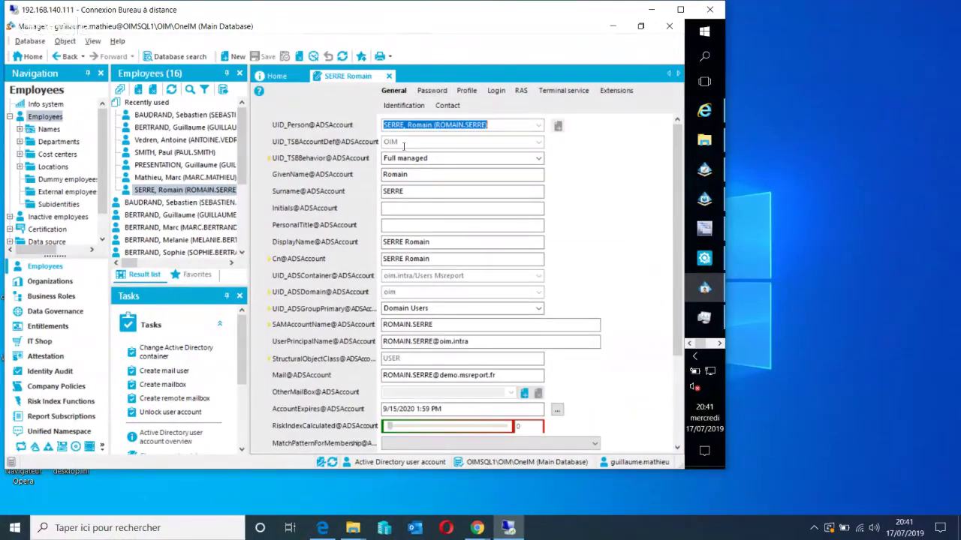
pyautogui.click(403, 105)
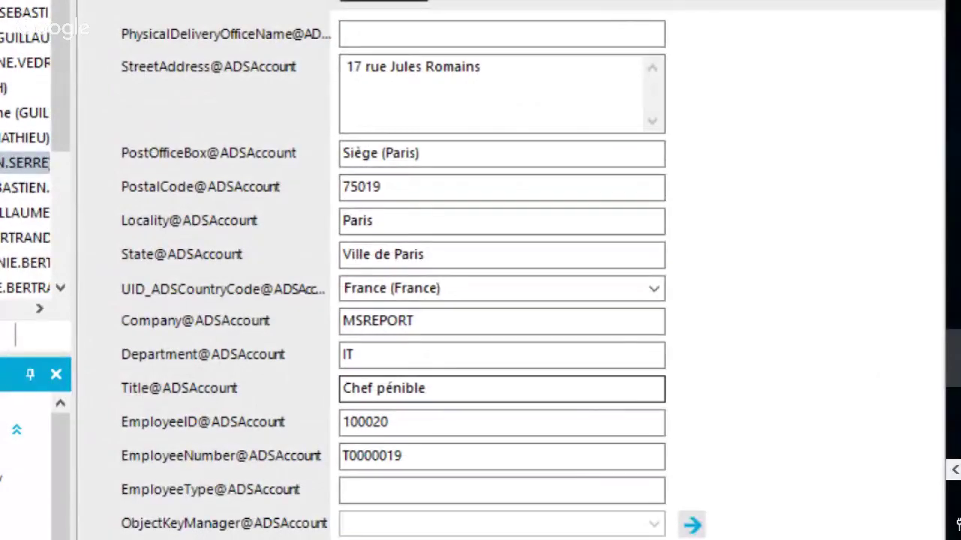
pyautogui.click(426, 219)
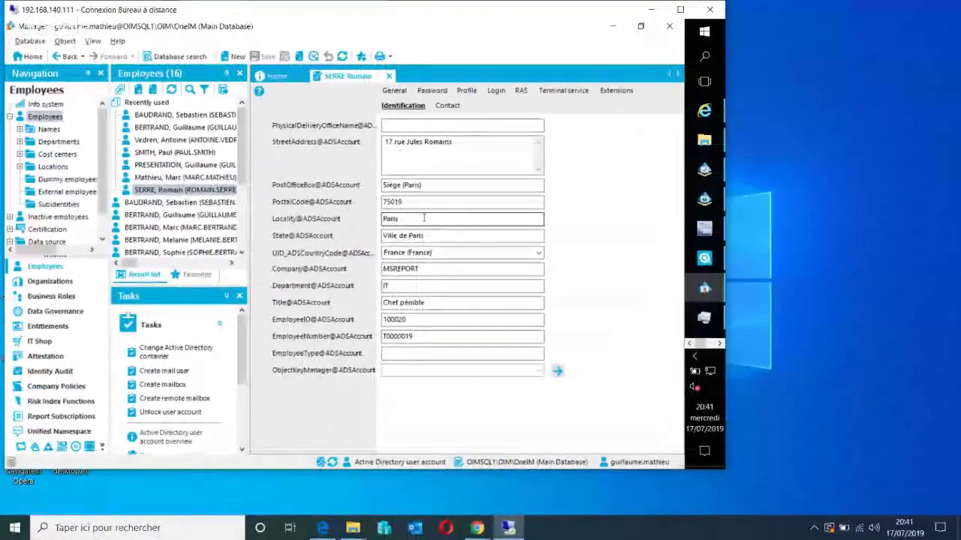
pyautogui.click(704, 230)
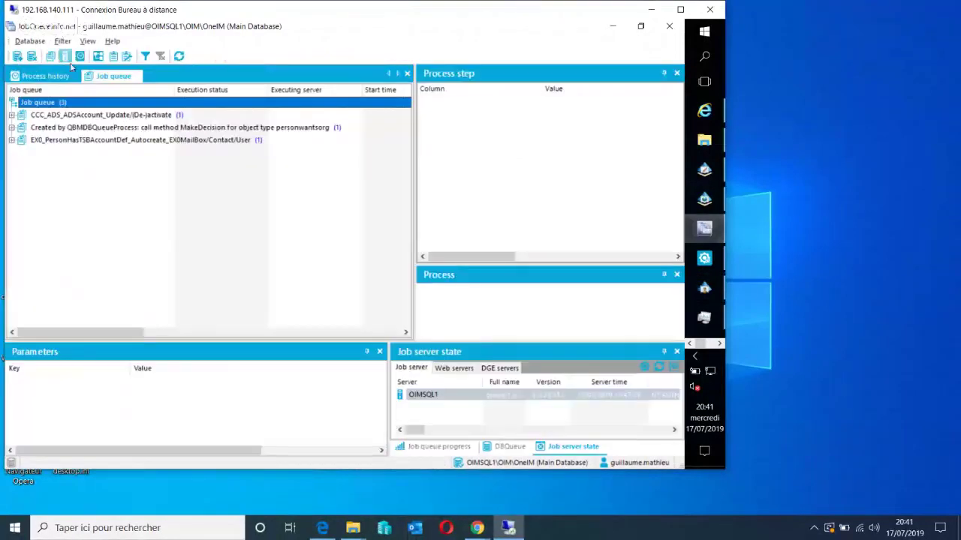
# Step: Expand the AD account update job's process tree and refresh the job queue
pyautogui.click(107, 114)
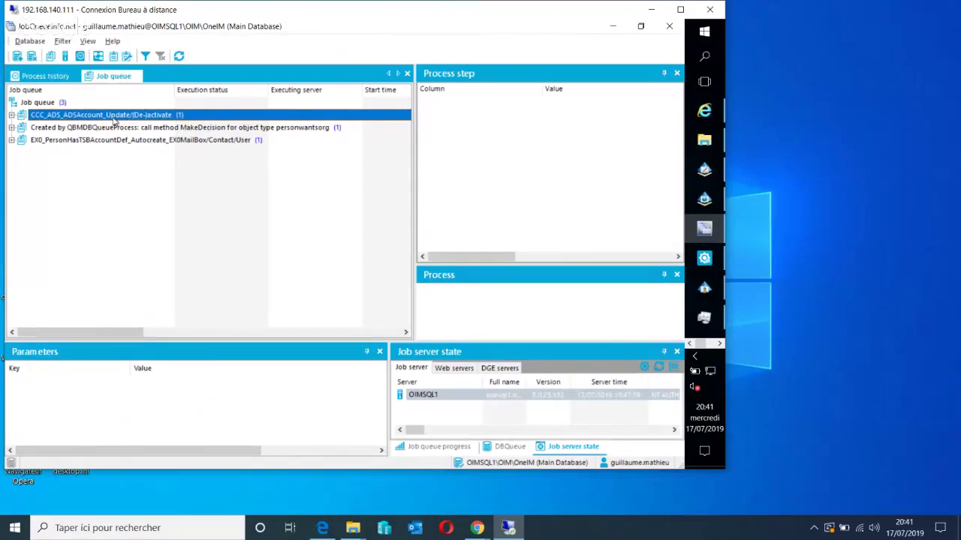
pyautogui.rightClick(111, 117)
pyautogui.click(143, 127)
pyautogui.click(179, 56)
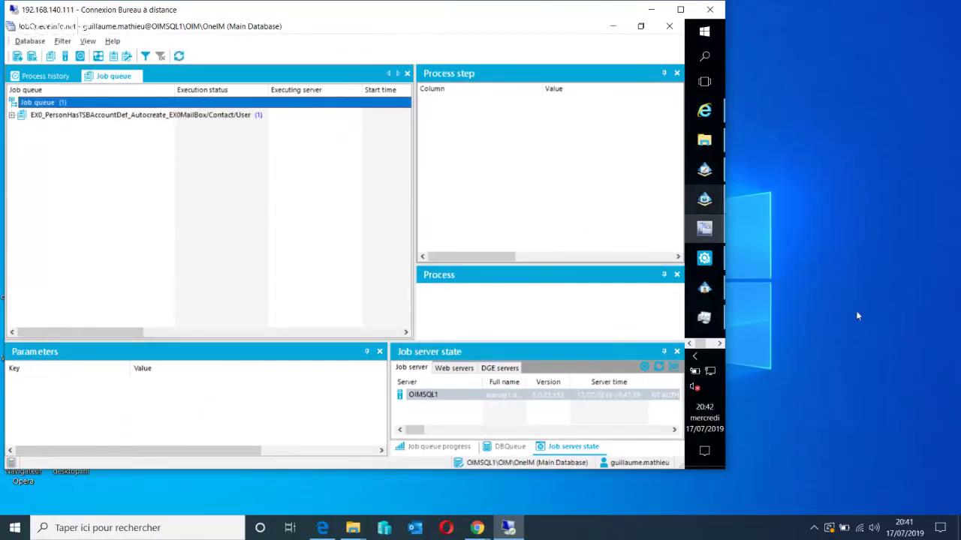
# Step: Inspect the remaining mailbox job's process tree, then switch to Active Directory Users and Computers
pyautogui.rightClick(232, 124)
pyautogui.click(270, 129)
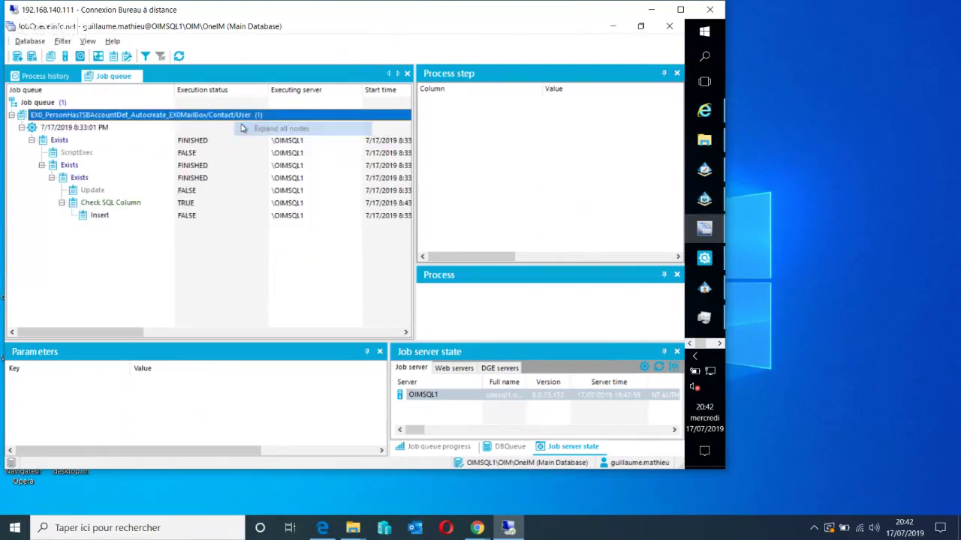
pyautogui.doubleClick(145, 118)
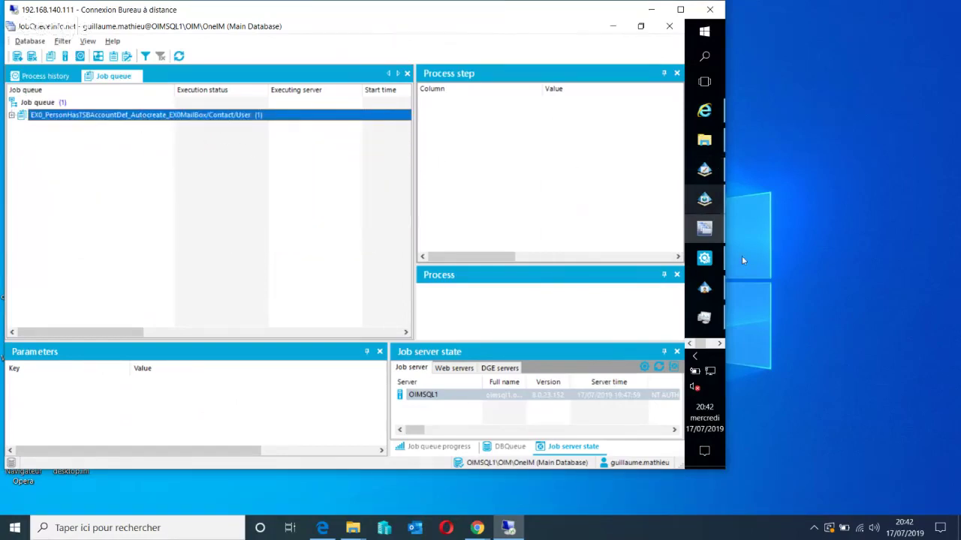
pyautogui.click(719, 343)
pyautogui.click(703, 171)
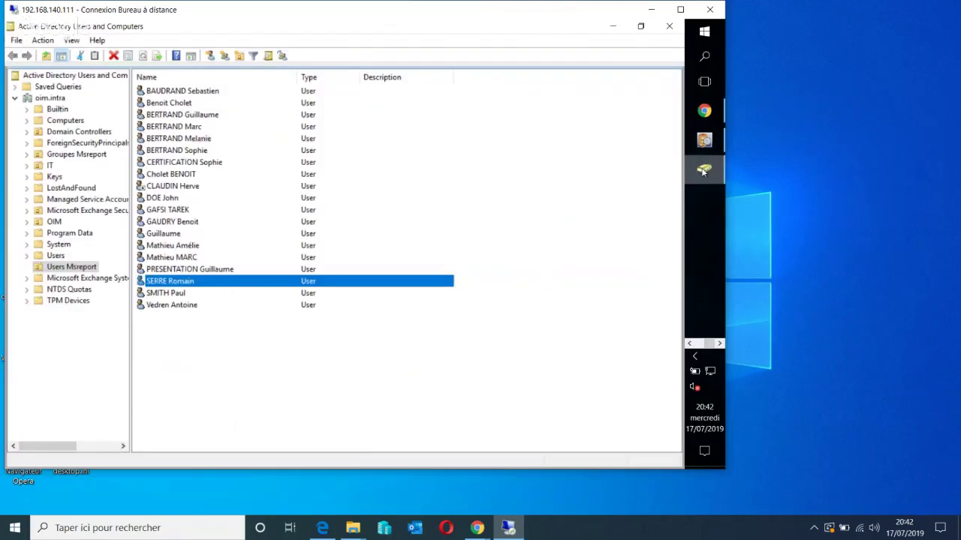
# Step: Verify the employee's account now shows the Siège (Paris) street address, then minimize ADUC
pyautogui.doubleClick(177, 281)
pyautogui.click(415, 181)
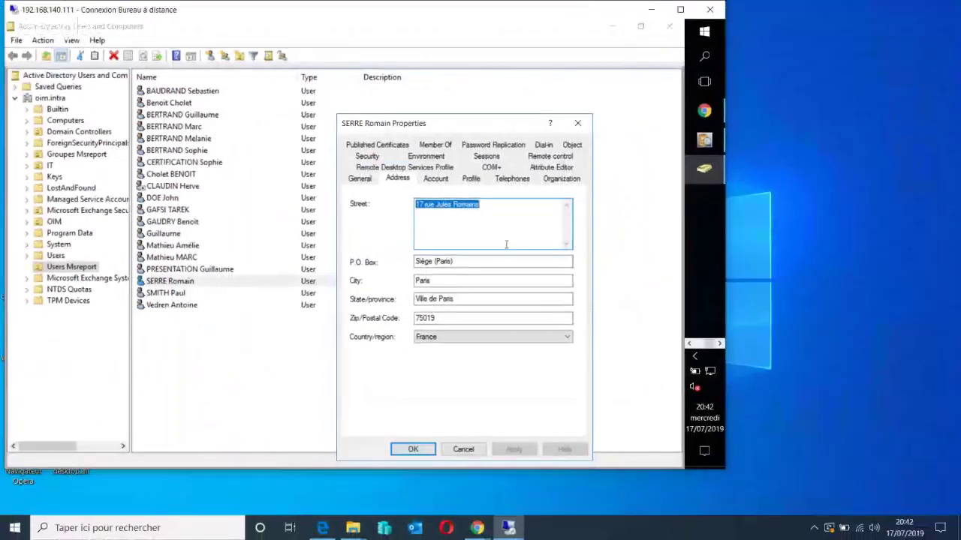
pyautogui.click(463, 449)
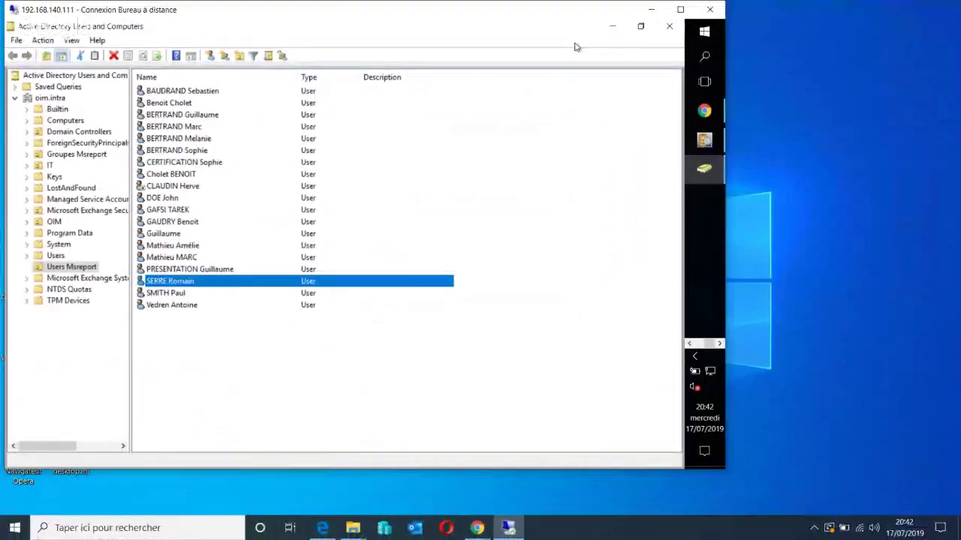
pyautogui.click(612, 27)
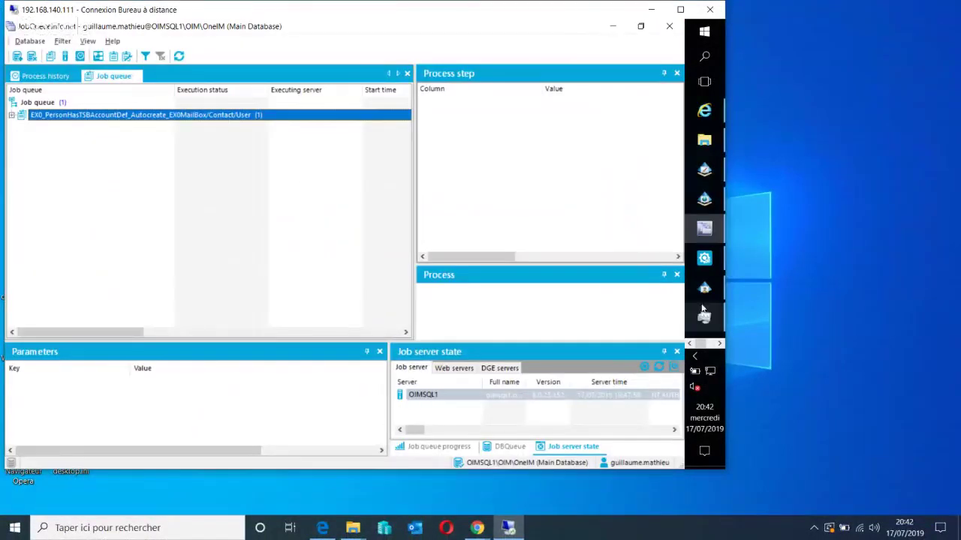
# Step: Bring the web portal forward and check the employee's departure date of 14/09/2020
pyautogui.click(717, 343)
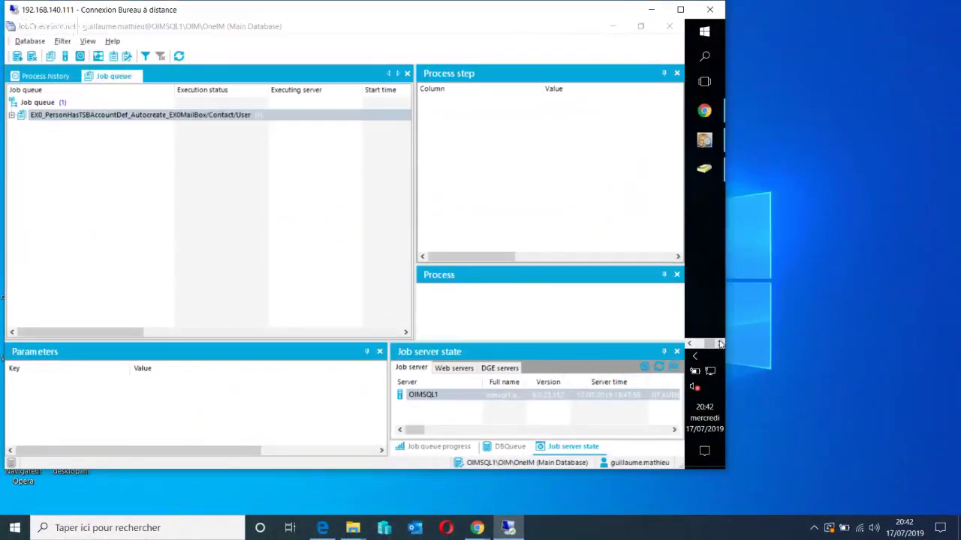
pyautogui.click(703, 110)
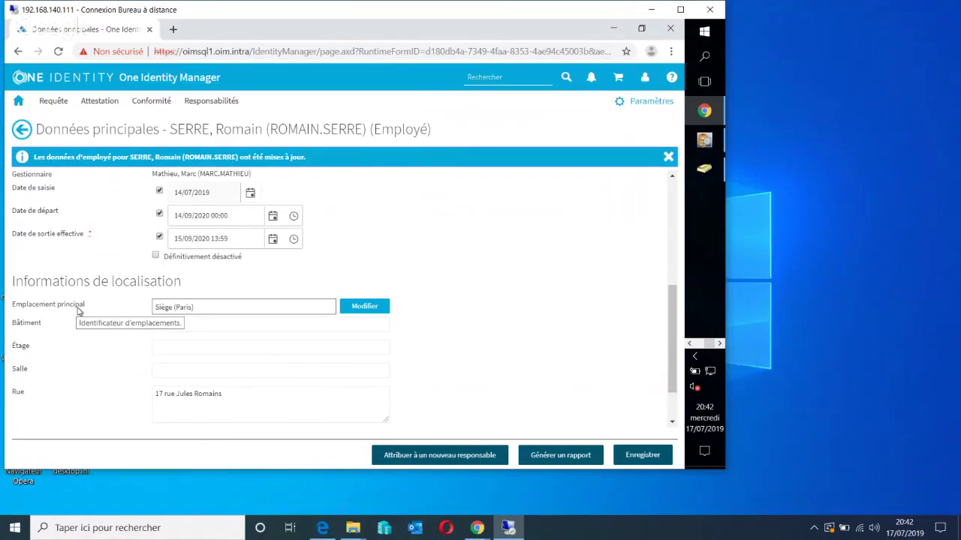
pyautogui.click(668, 156)
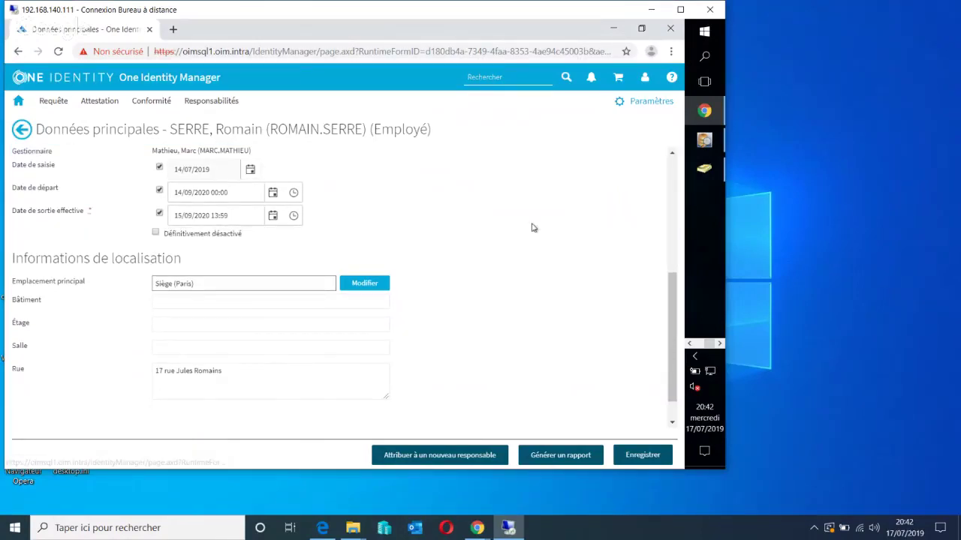
pyautogui.scroll(2, 549, 256)
pyautogui.scroll(1, 549, 257)
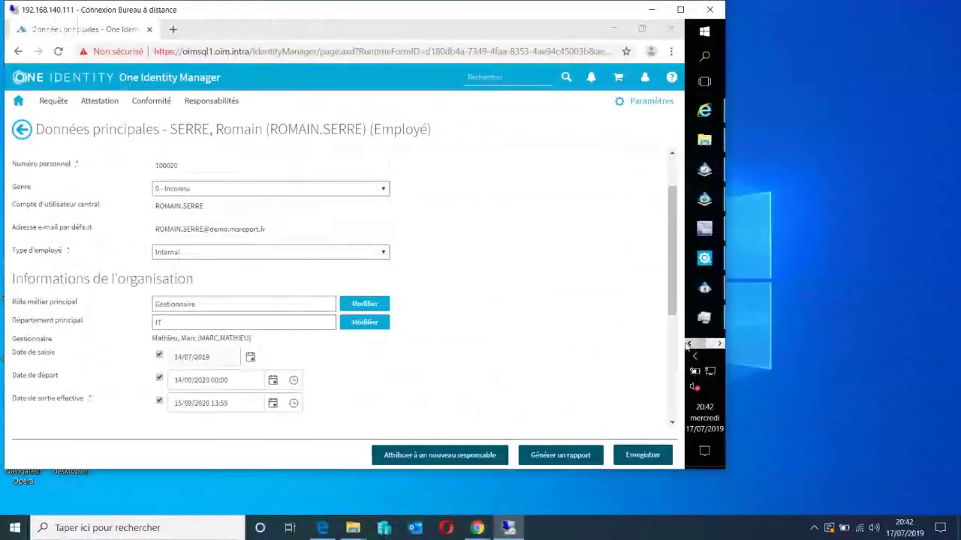
# Step: Minimize the open windows and open Workdays.CSV from the OIM folder in Notepad++
pyautogui.click(612, 29)
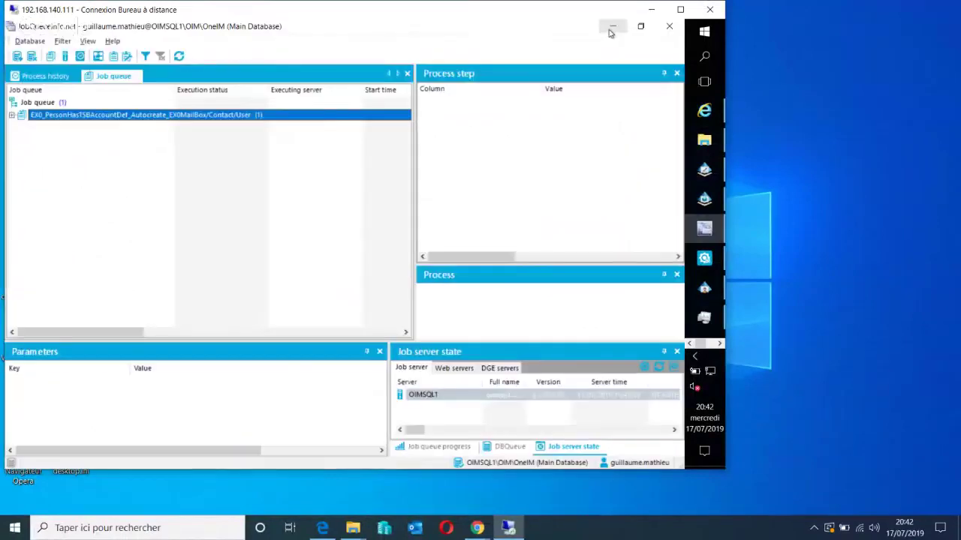
pyautogui.click(180, 58)
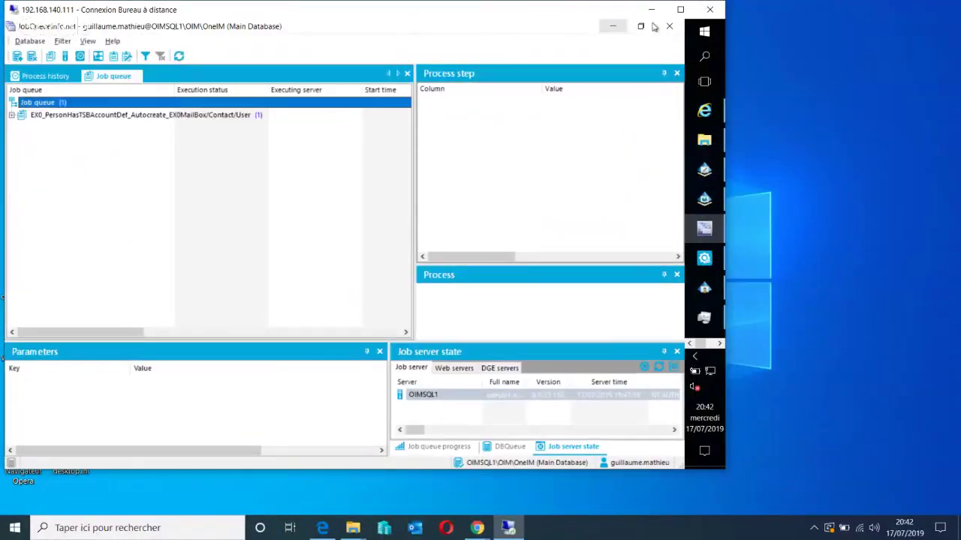
pyautogui.click(614, 32)
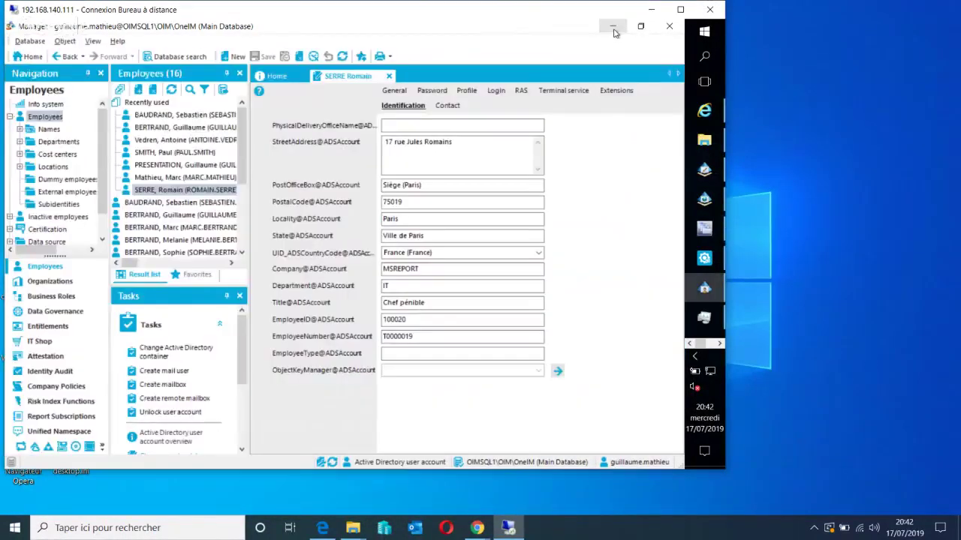
pyautogui.click(614, 32)
pyautogui.click(704, 140)
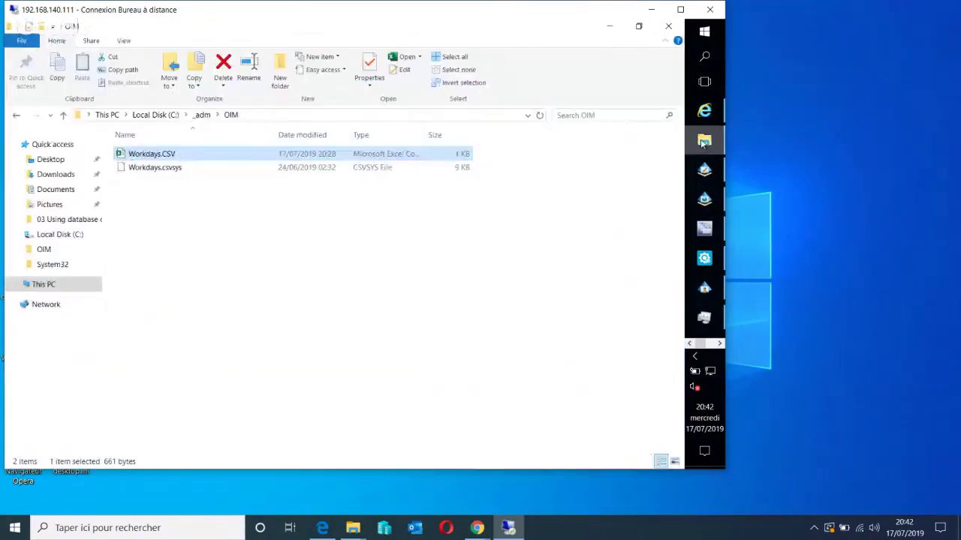
pyautogui.rightClick(129, 154)
pyautogui.click(161, 204)
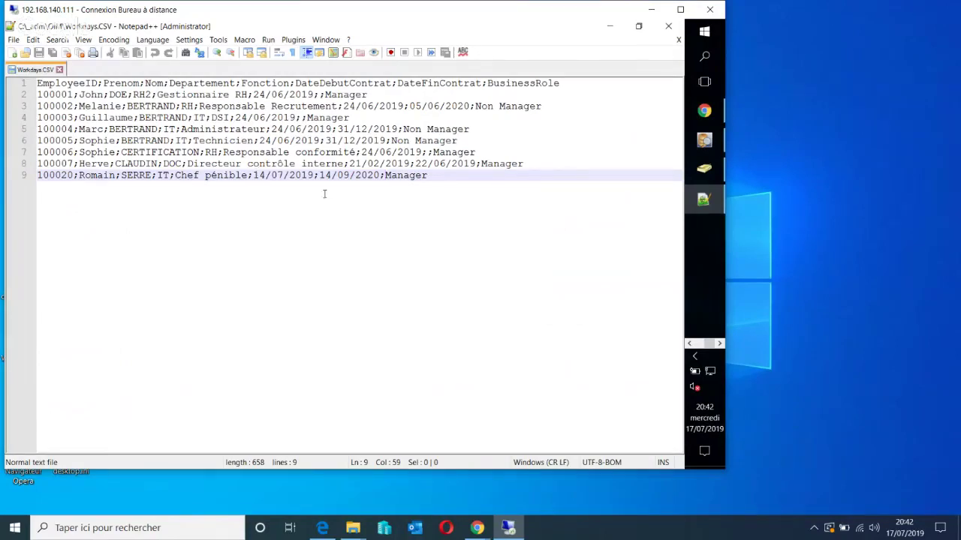
# Step: Change the ninth record's exit date to 16/07/2019, save Workdays.CSV and close Notepad++
pyautogui.press('BackSpace')
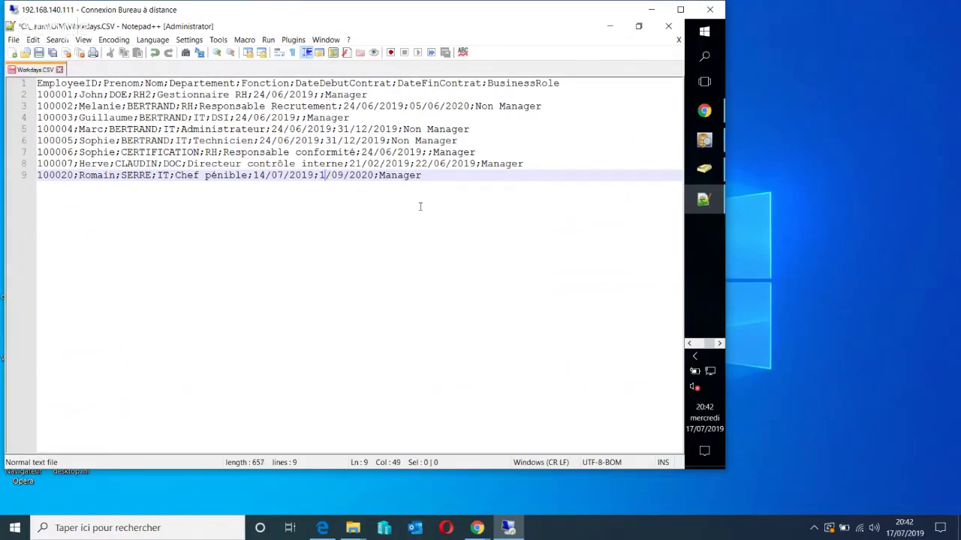
pyautogui.write('7')
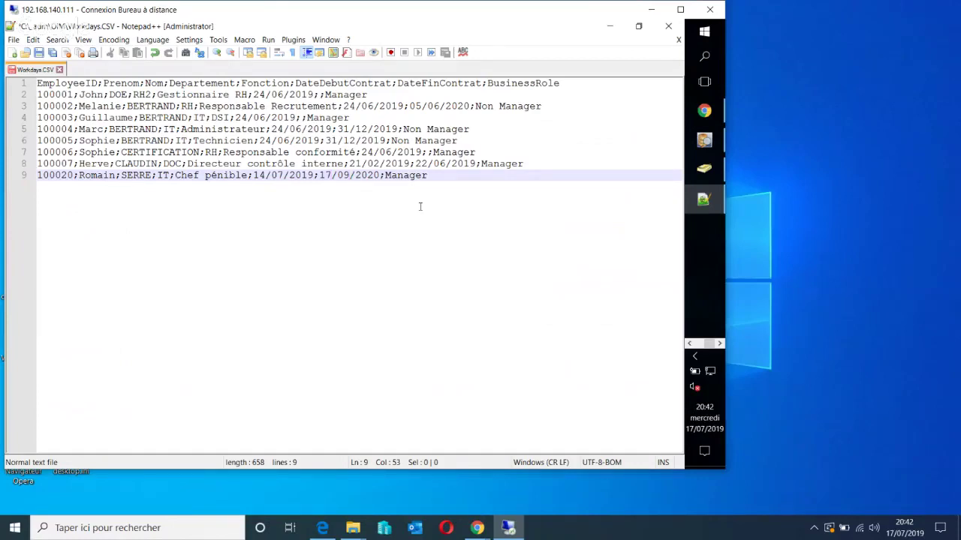
pyautogui.press('BackSpace')
pyautogui.write('7')
pyautogui.press('BackSpace')
pyautogui.press('BackSpace')
pyautogui.write('19')
pyautogui.click(39, 54)
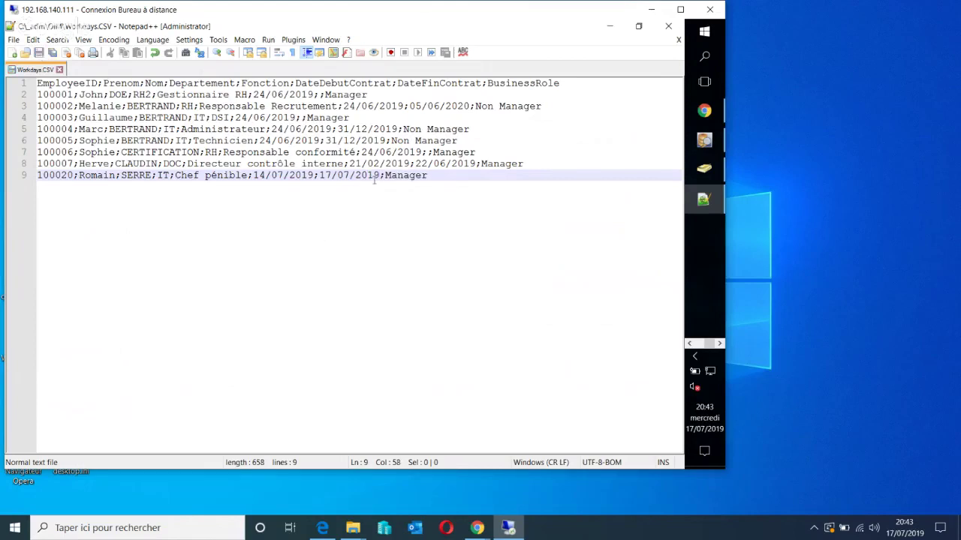
pyautogui.press('BackSpace')
pyautogui.write('6')
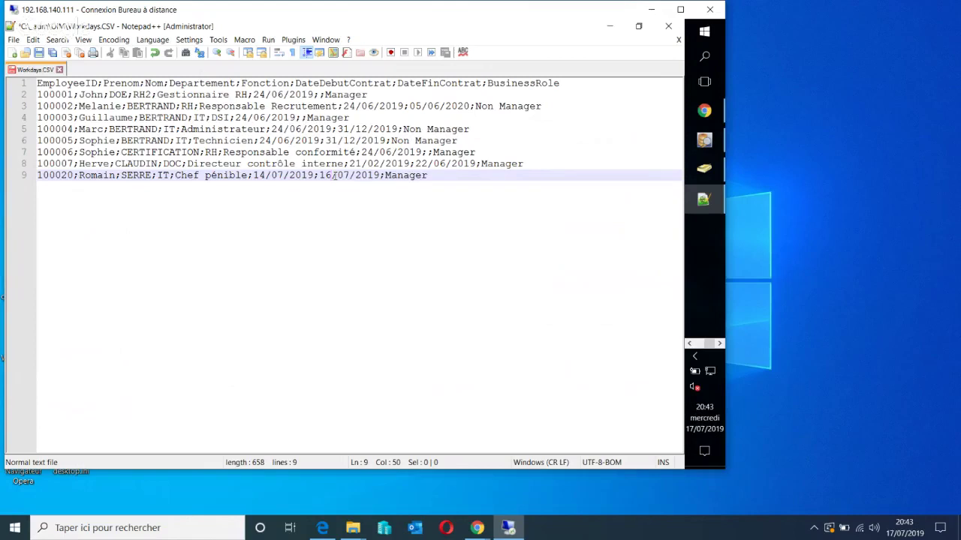
pyautogui.click(44, 55)
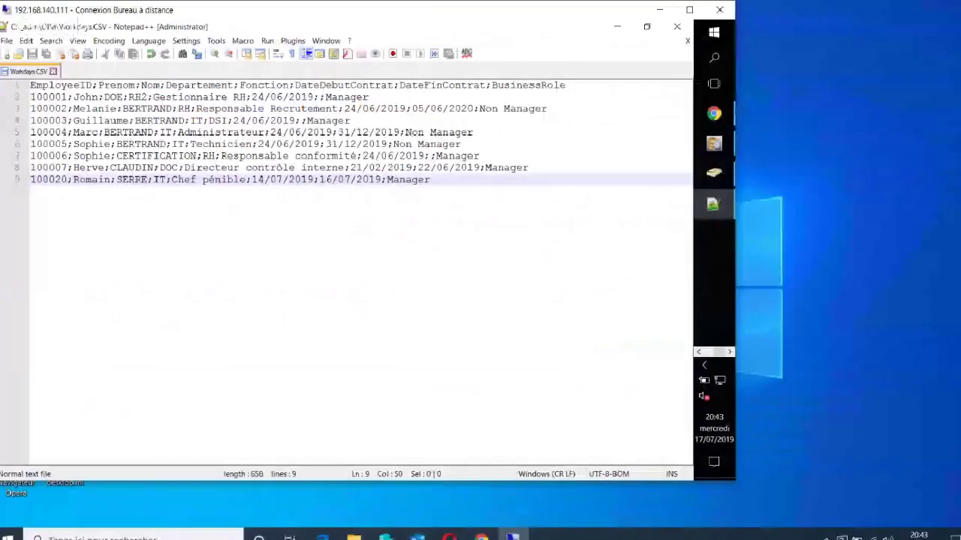
pyautogui.click(678, 40)
pyautogui.click(667, 26)
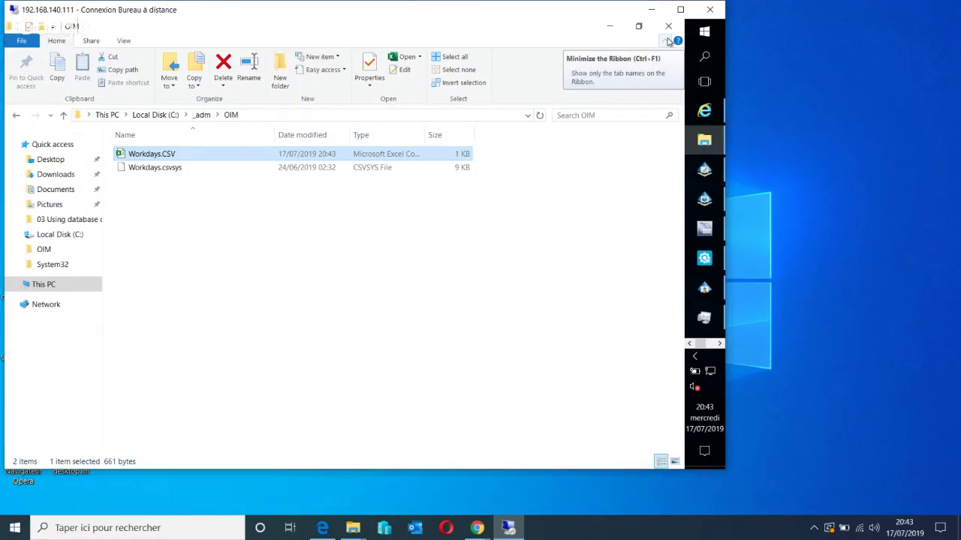
# Step: Execute the Workday start up configuration on the One Identity Manager service, then minimize the editor
pyautogui.click(704, 258)
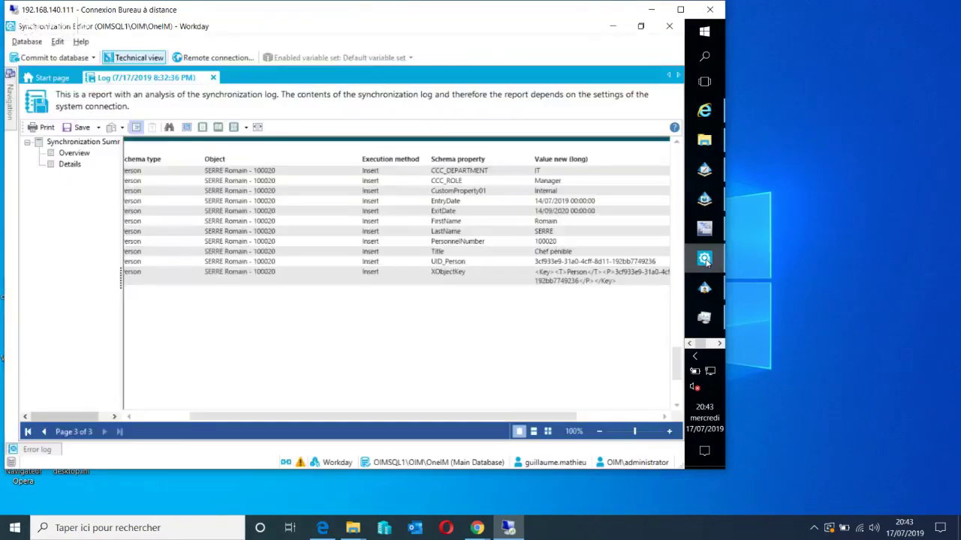
pyautogui.click(213, 77)
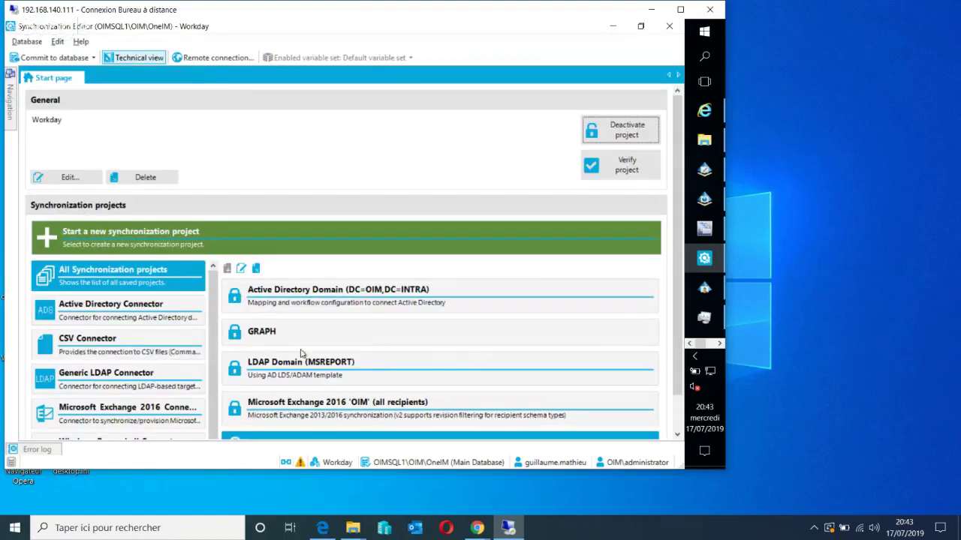
pyautogui.scroll(-1, 300, 352)
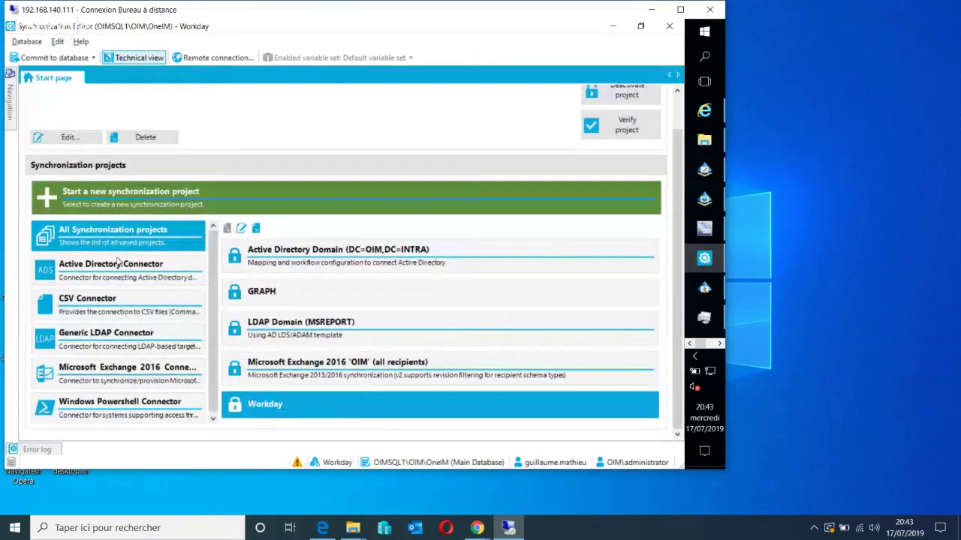
pyautogui.click(9, 105)
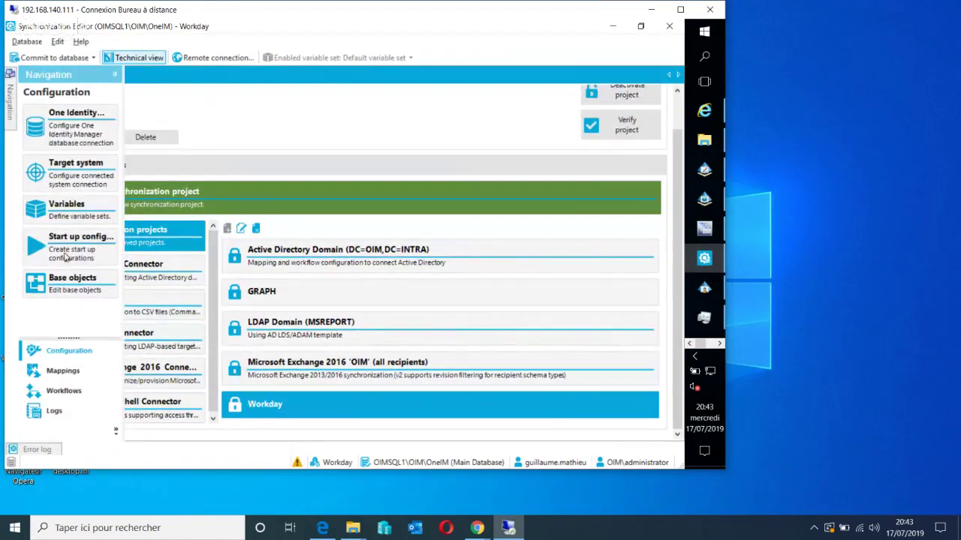
pyautogui.click(65, 257)
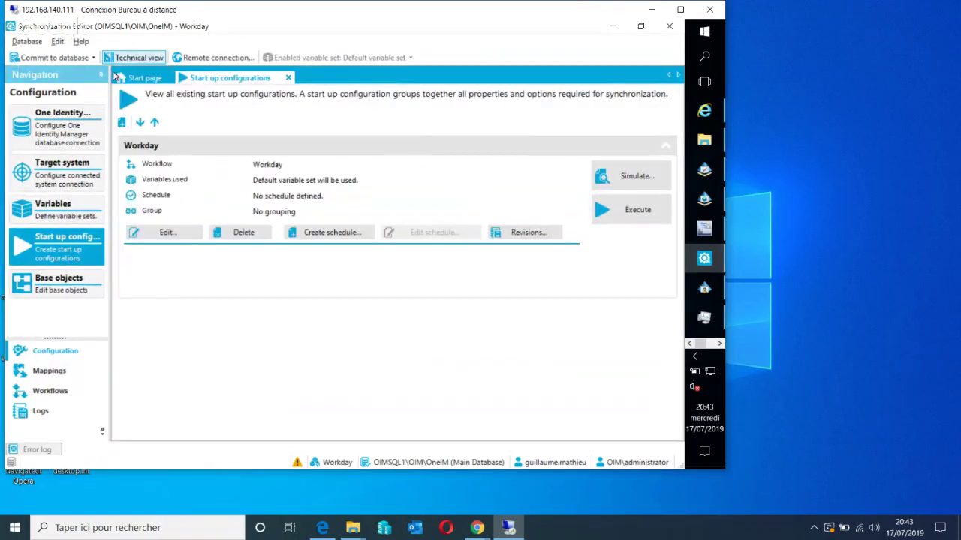
pyautogui.click(632, 210)
pyautogui.click(338, 310)
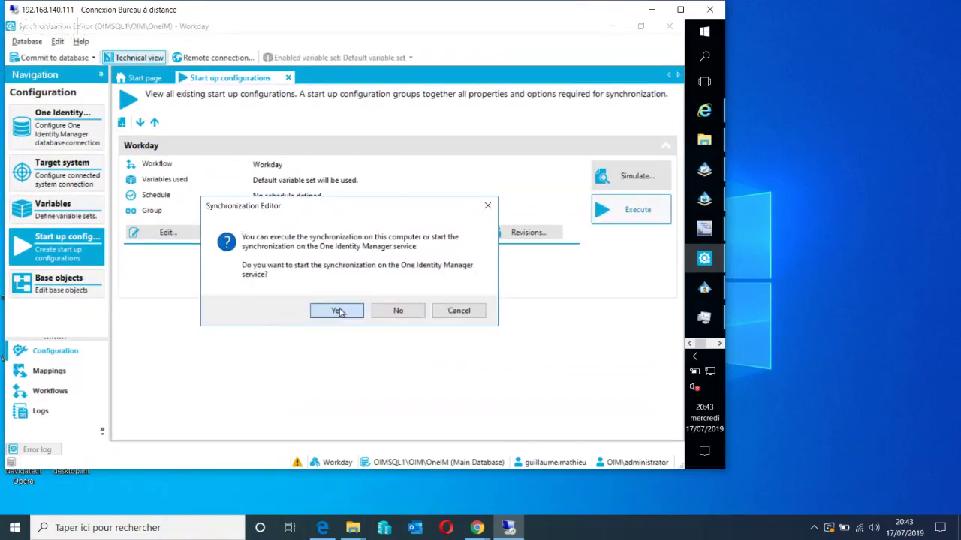
pyautogui.click(394, 293)
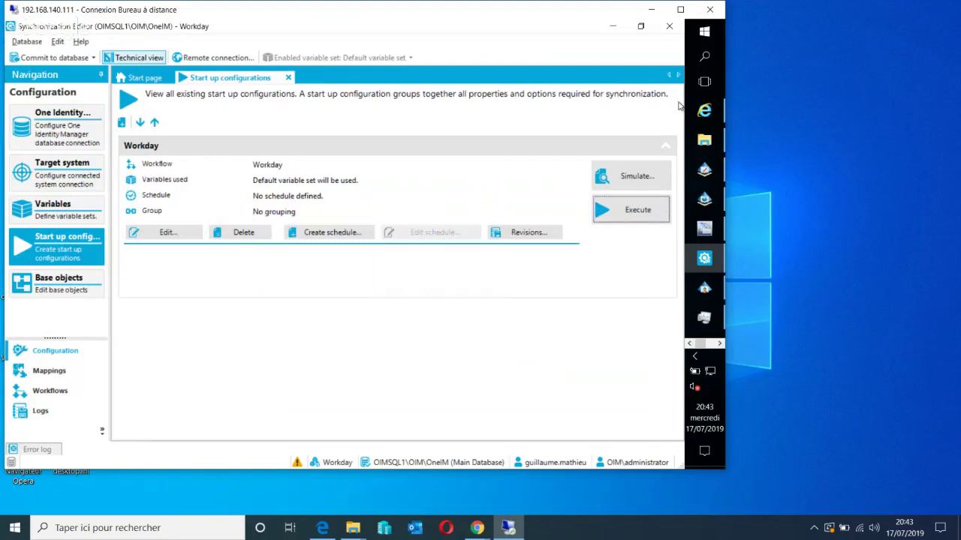
pyautogui.click(613, 25)
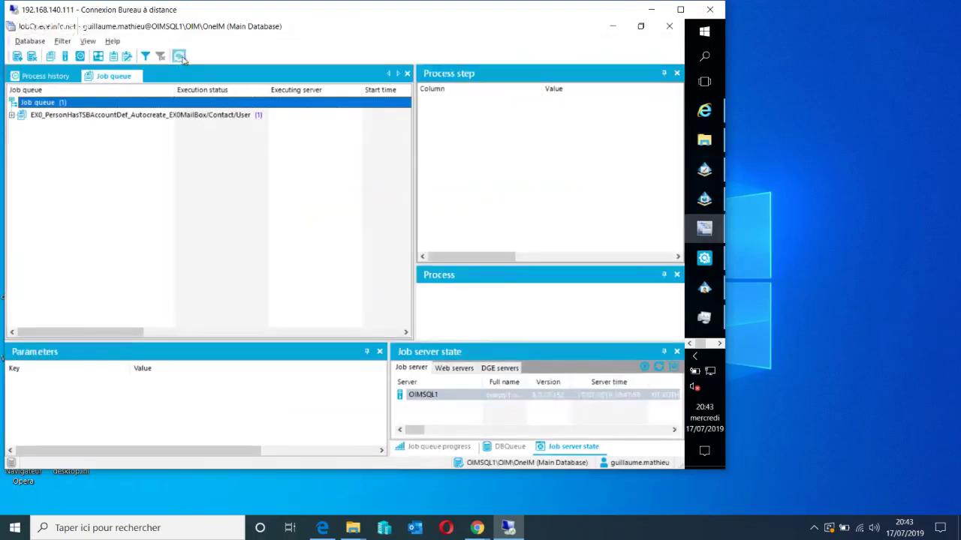
# Step: Refresh the job queue, expand the DPR job and inspect its FullProjection and de-activate jobs
pyautogui.click(178, 55)
pyautogui.rightClick(135, 115)
pyautogui.click(171, 124)
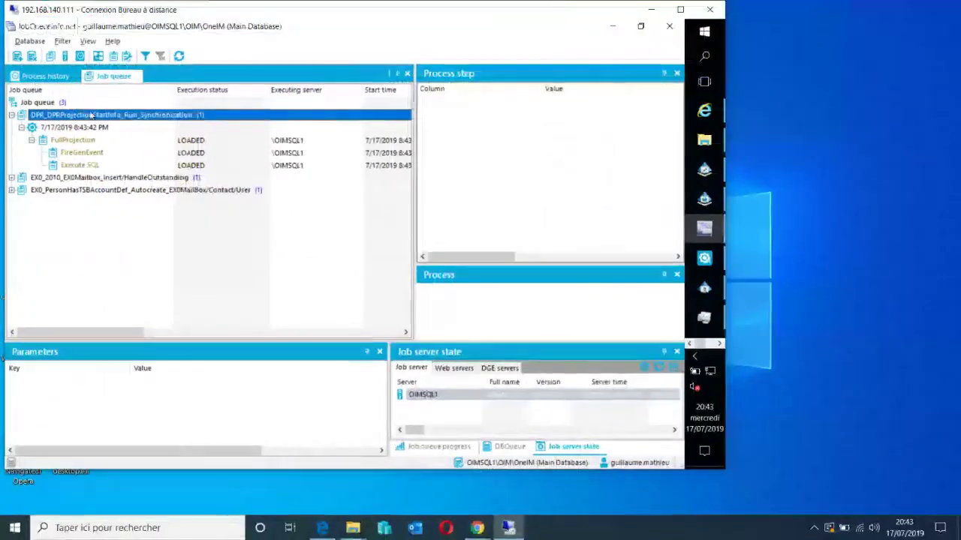
pyautogui.rightClick(90, 115)
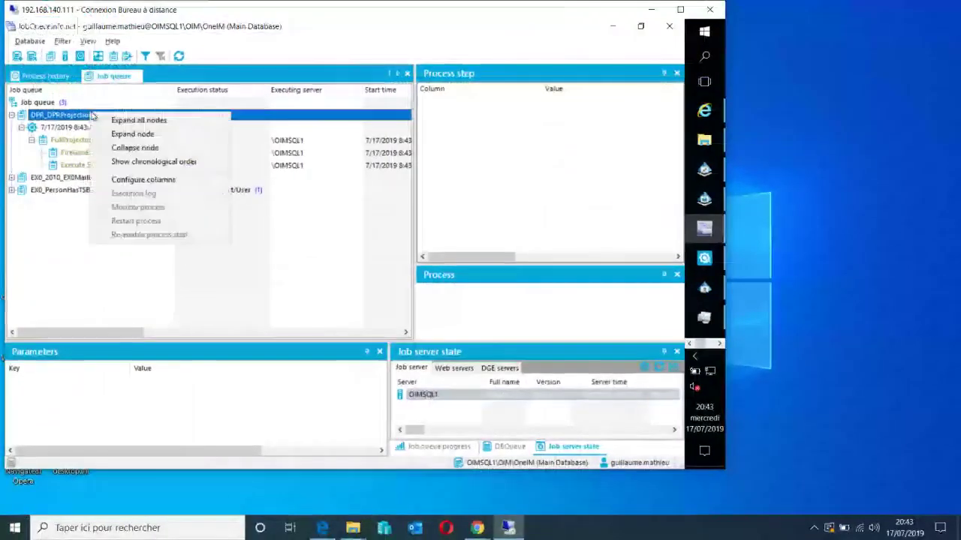
pyautogui.click(84, 142)
pyautogui.rightClick(86, 144)
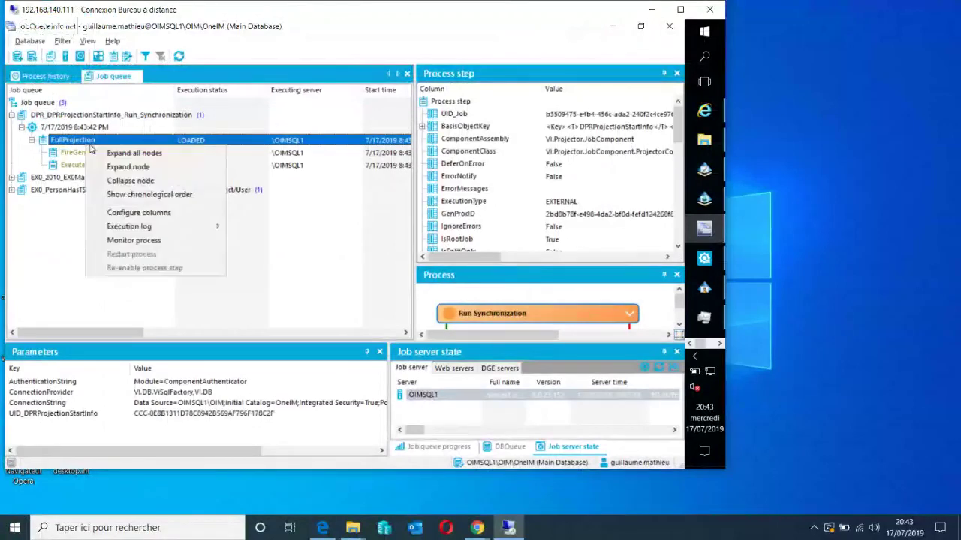
pyautogui.click(120, 240)
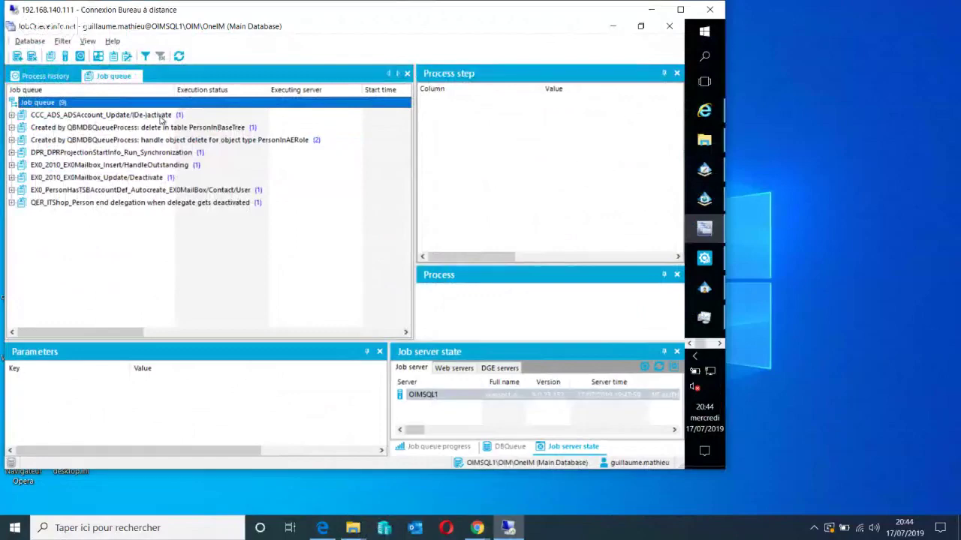
pyautogui.click(147, 116)
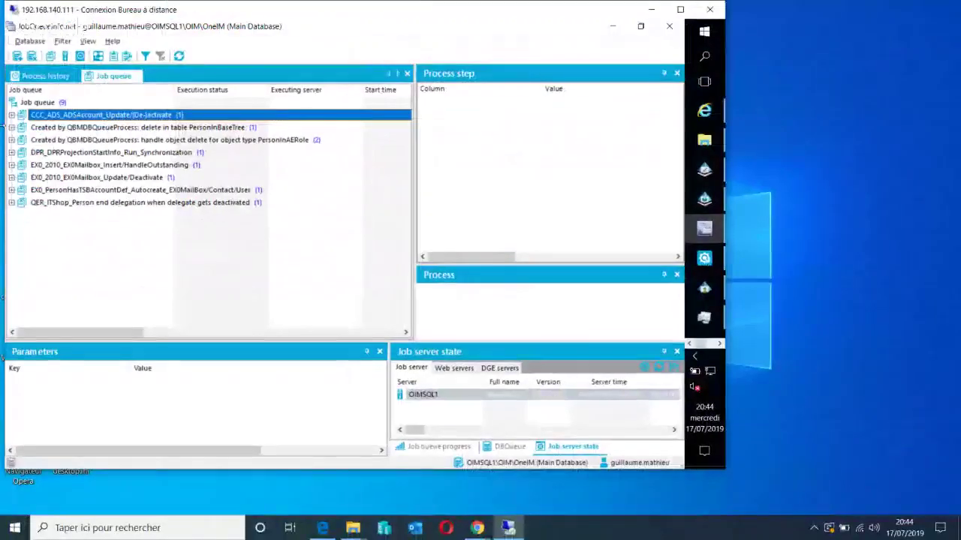
# Step: Reload and fully expand the job queue to show its seven pending processes, then switch to ADUC
pyautogui.click(178, 56)
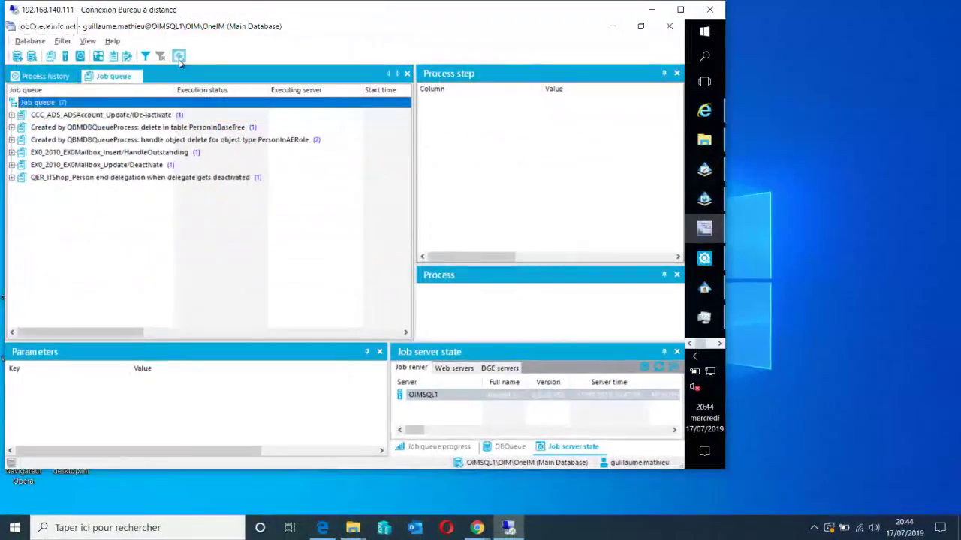
pyautogui.rightClick(41, 104)
pyautogui.click(91, 112)
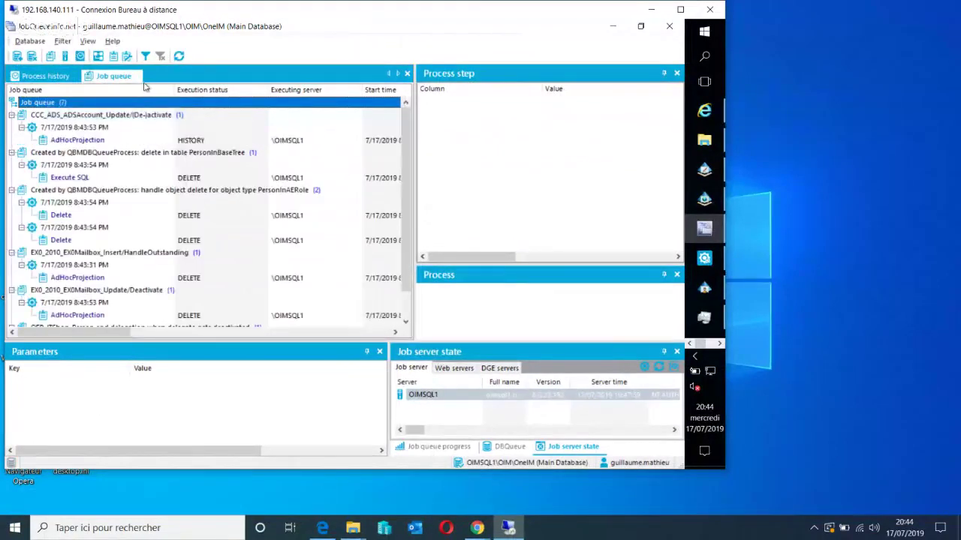
pyautogui.scroll(-2, 190, 275)
pyautogui.scroll(2, 190, 275)
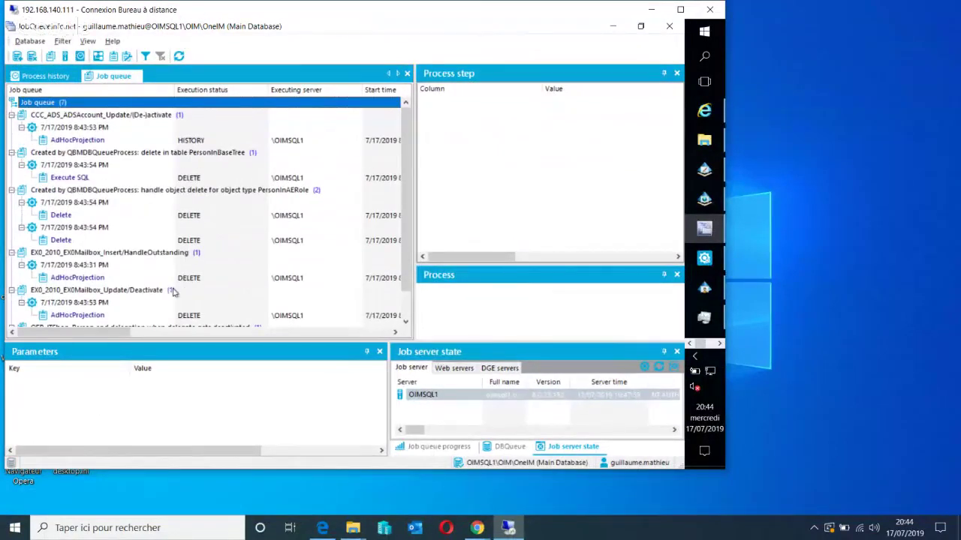
pyautogui.click(178, 219)
pyautogui.click(178, 57)
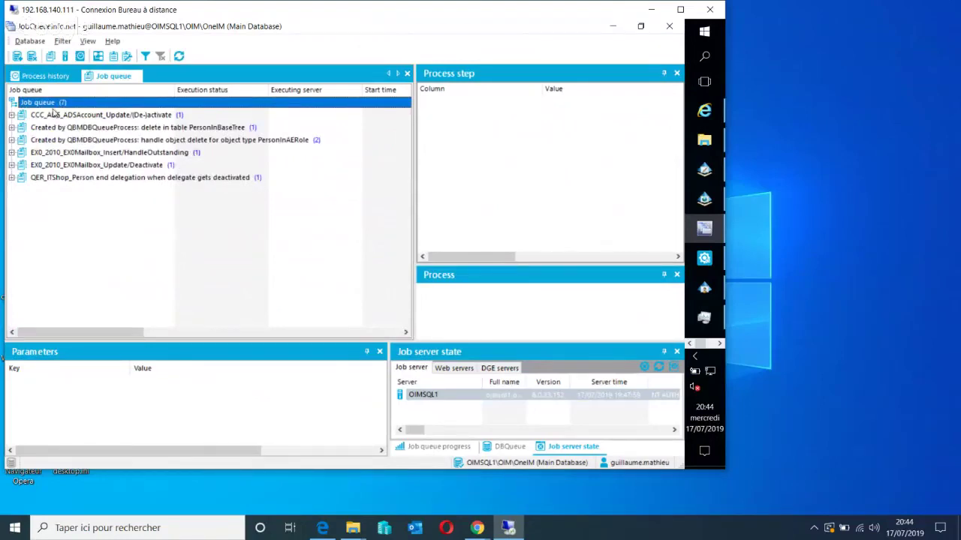
pyautogui.rightClick(54, 103)
pyautogui.click(86, 109)
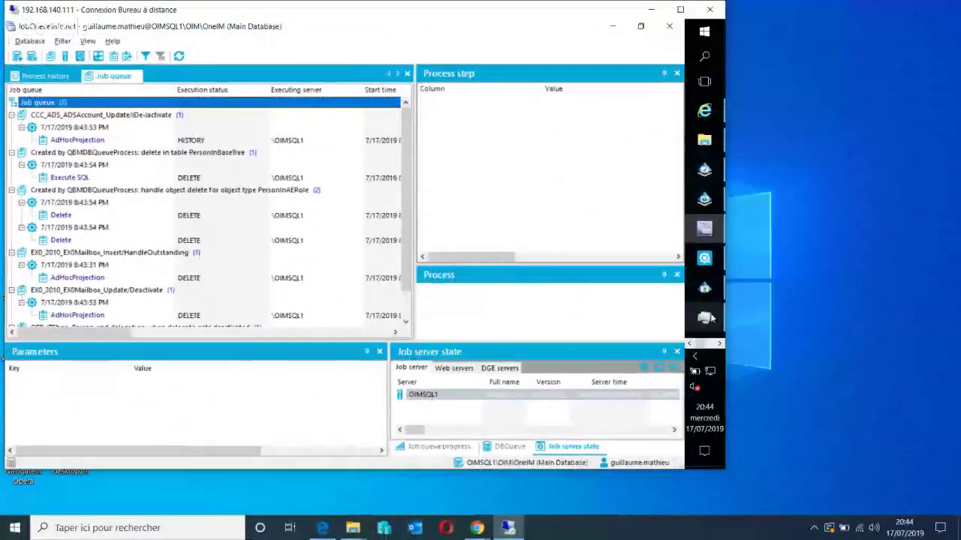
pyautogui.click(704, 172)
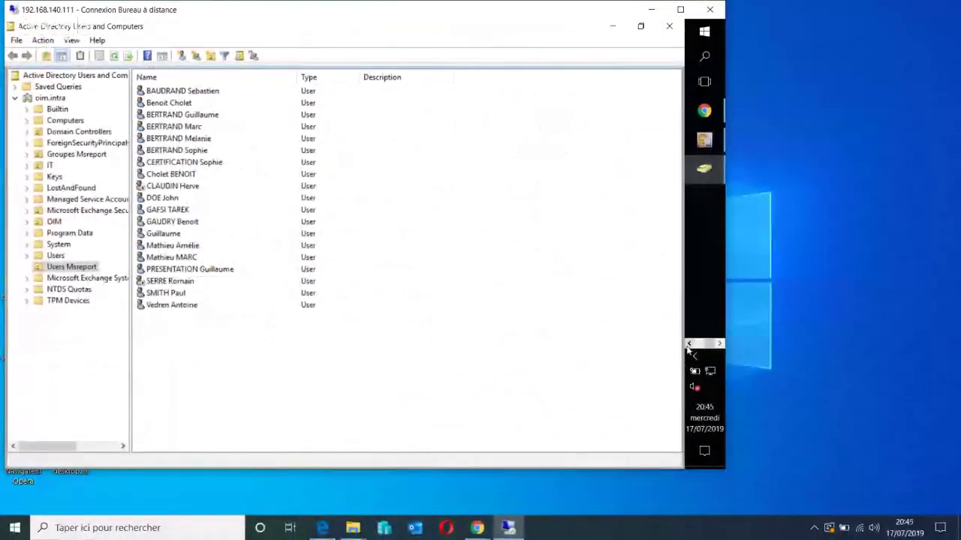
pyautogui.click(688, 343)
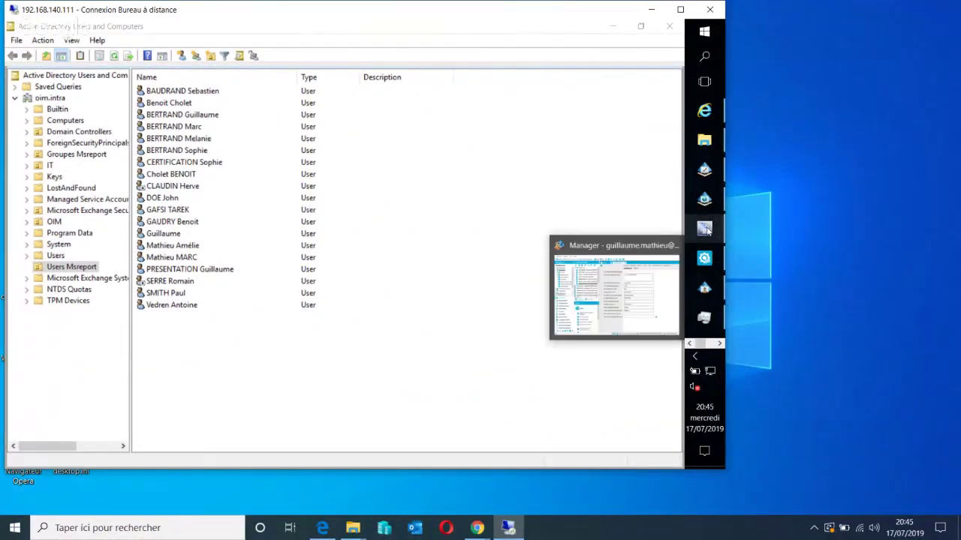
pyautogui.moveTo(697, 153)
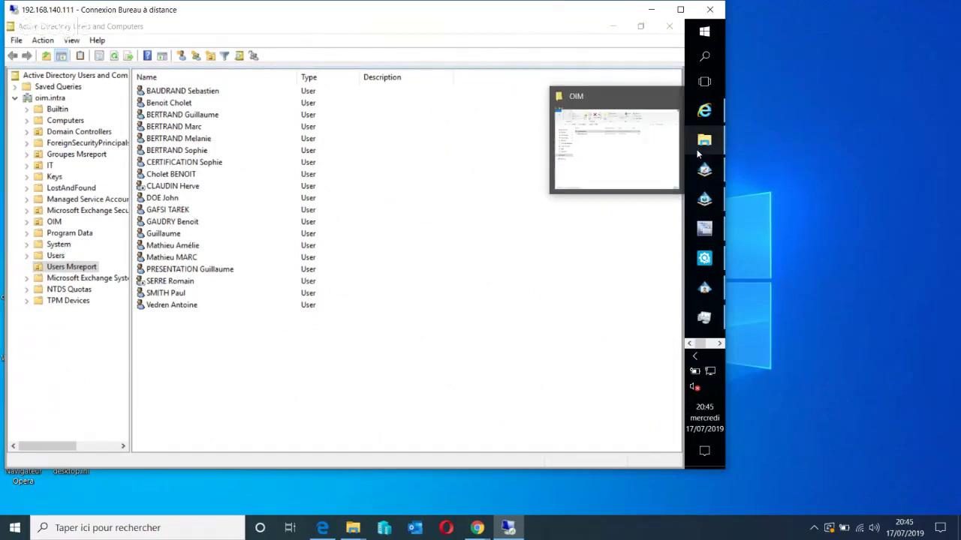
pyautogui.click(719, 344)
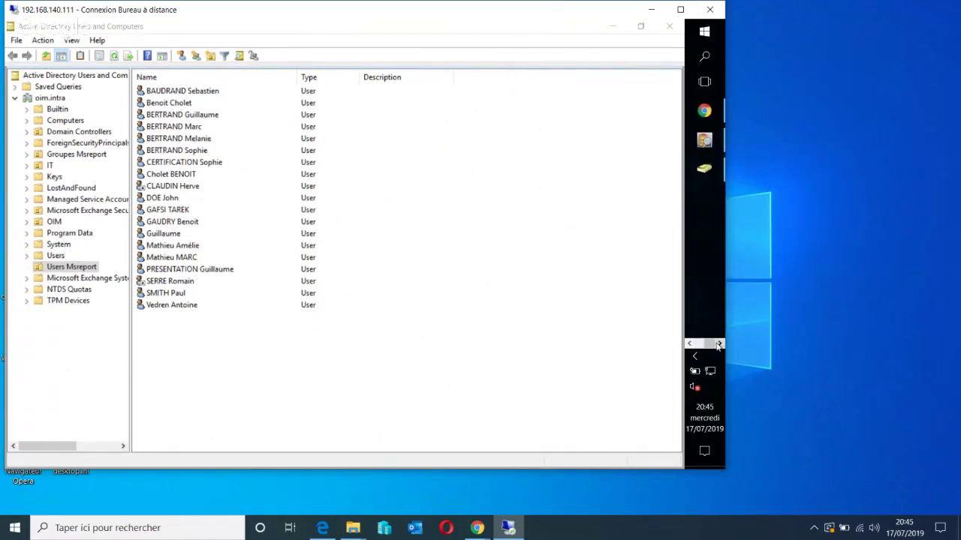
# Step: Return to the employee's overview page and reopen the main data form
pyautogui.click(703, 110)
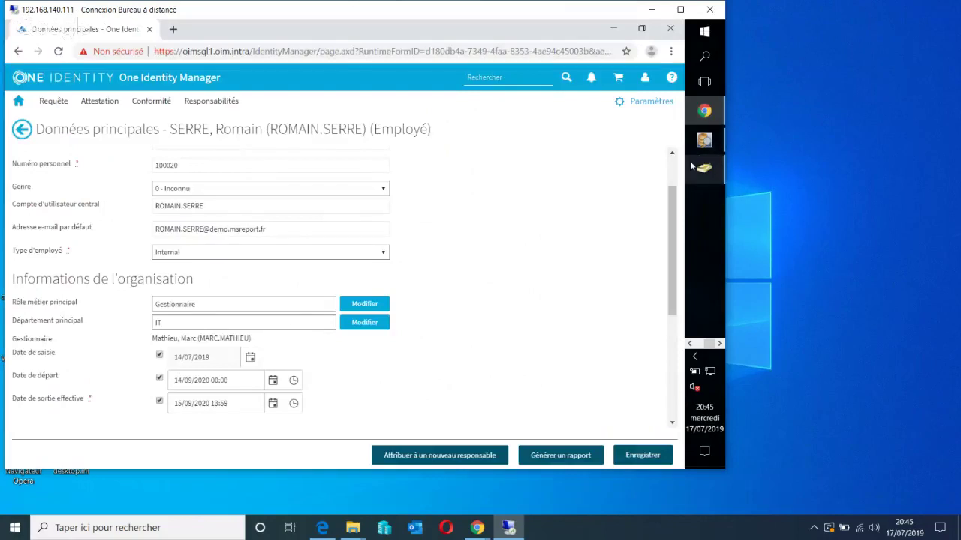
pyautogui.moveTo(692, 159)
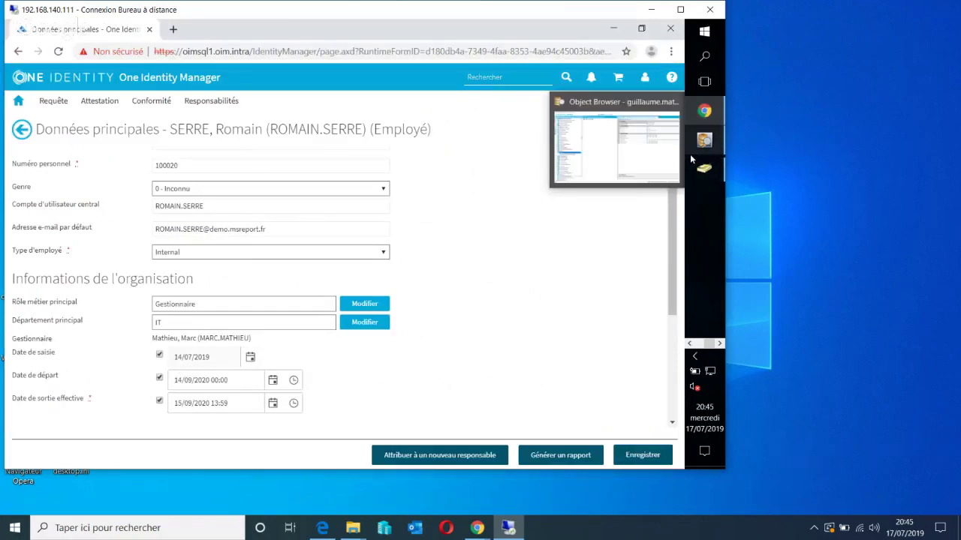
pyautogui.click(23, 130)
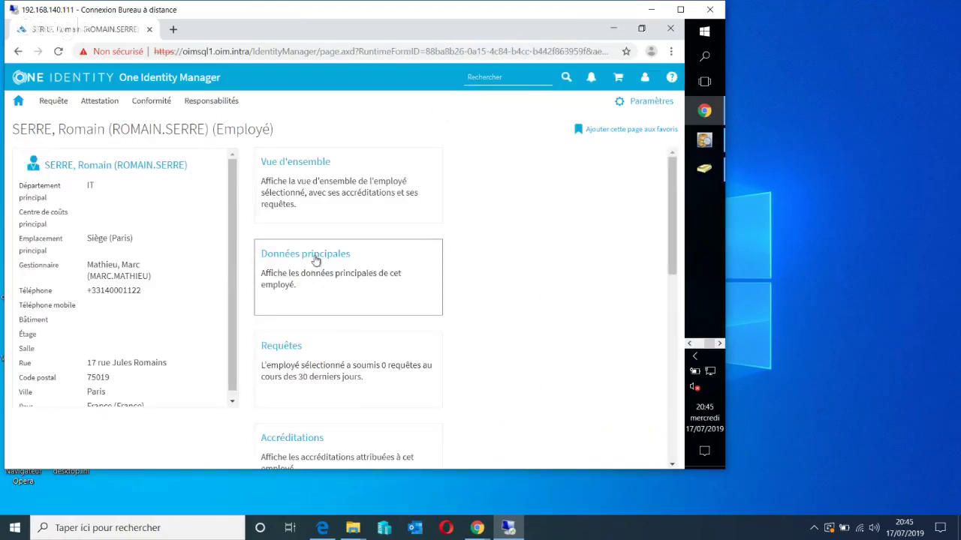
pyautogui.click(316, 256)
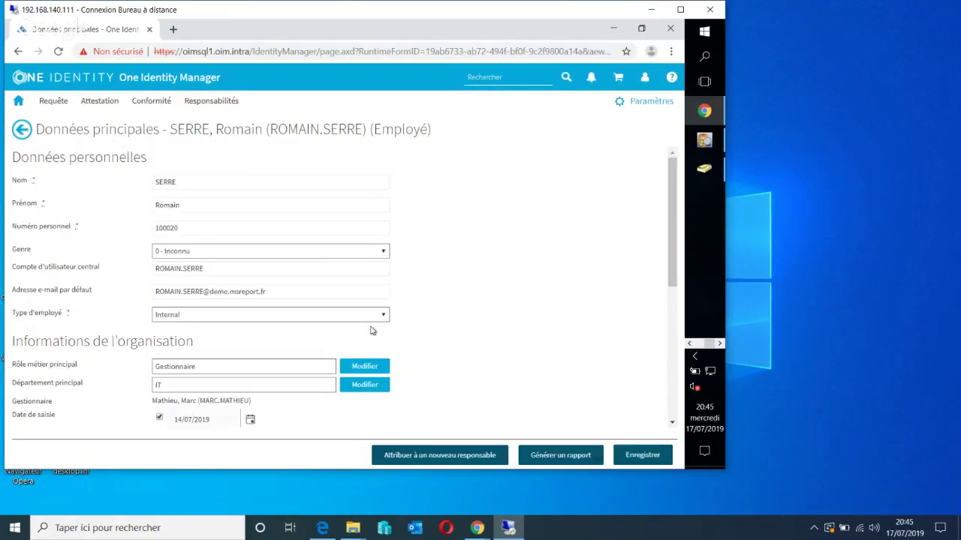
pyautogui.scroll(-4, 429, 342)
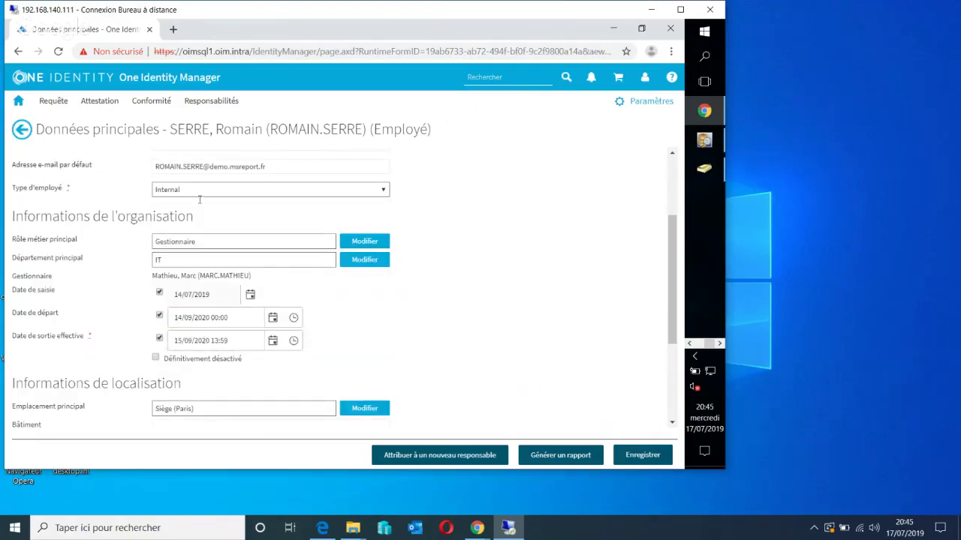
# Step: Sign out of the web portal and log back in with the username and password
pyautogui.click(645, 79)
pyautogui.click(592, 148)
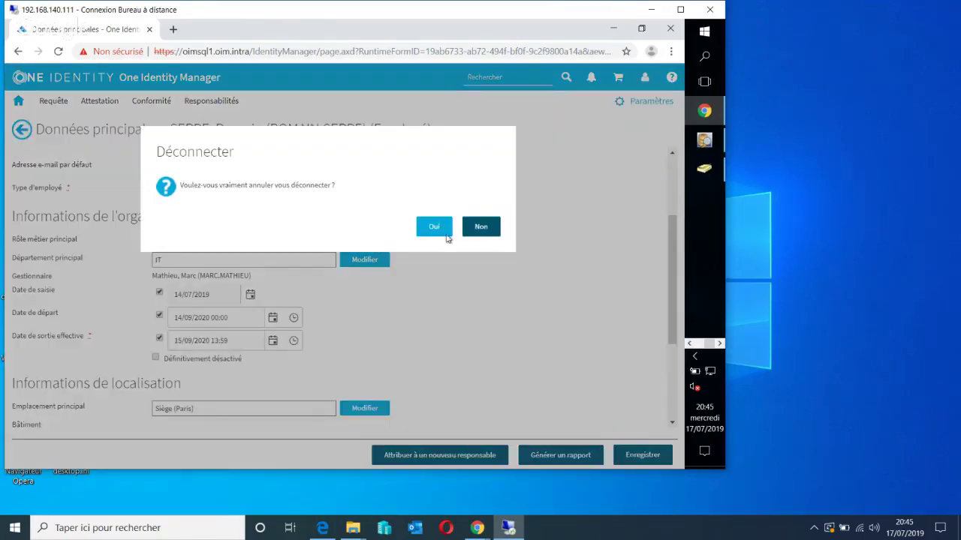
pyautogui.click(446, 228)
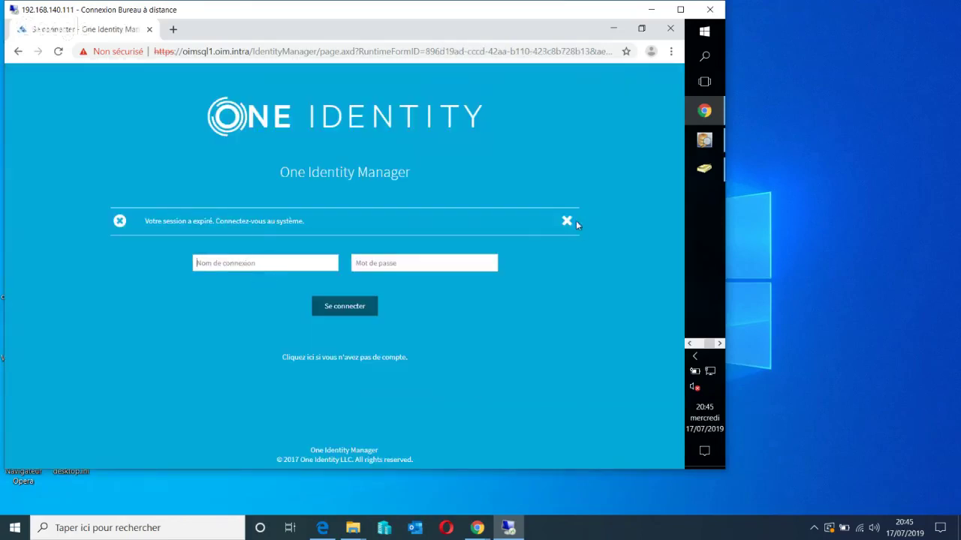
pyautogui.click(568, 222)
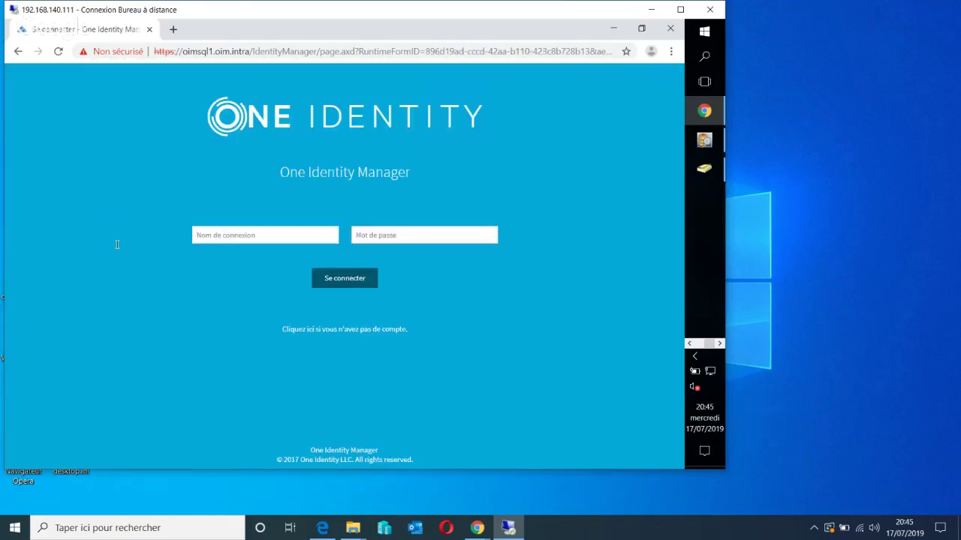
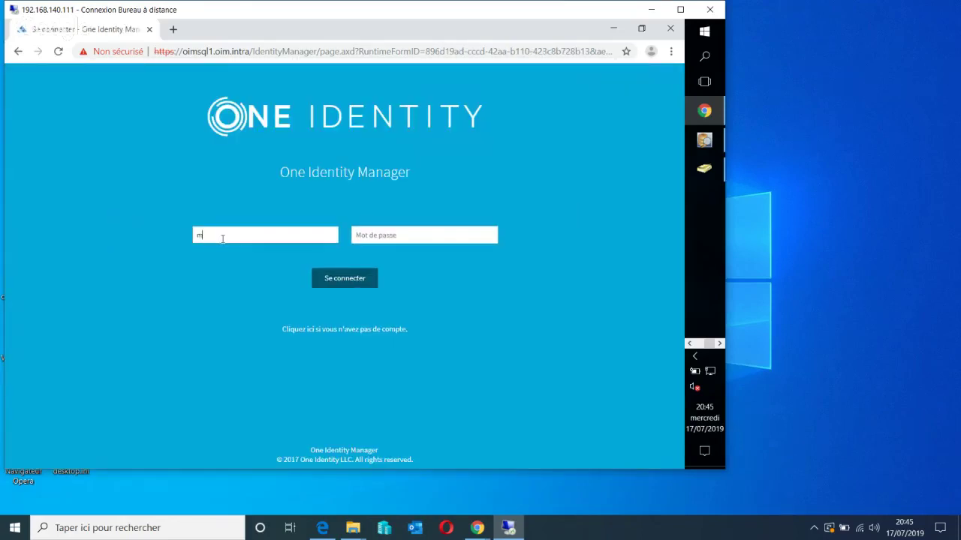
pyautogui.press('Tab')
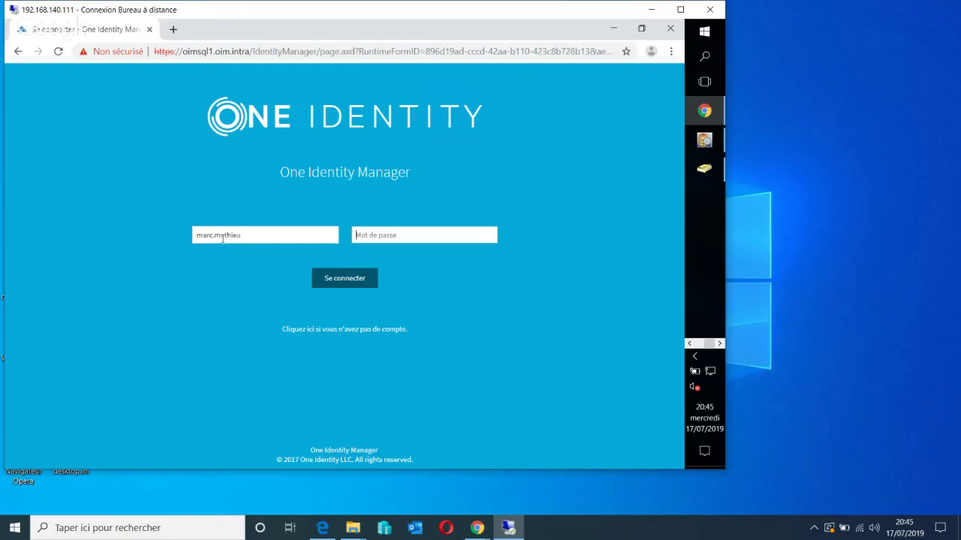
pyautogui.write('*********')
pyautogui.press('Return')
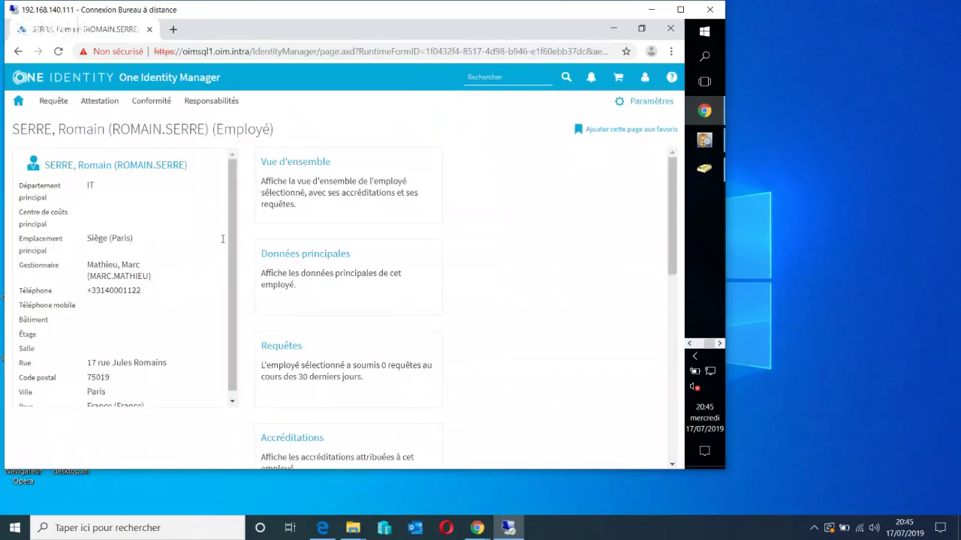
# Step: In Données principales, set Date de sortie effective to 19/07/2019 and save the employee record
pyautogui.click(274, 259)
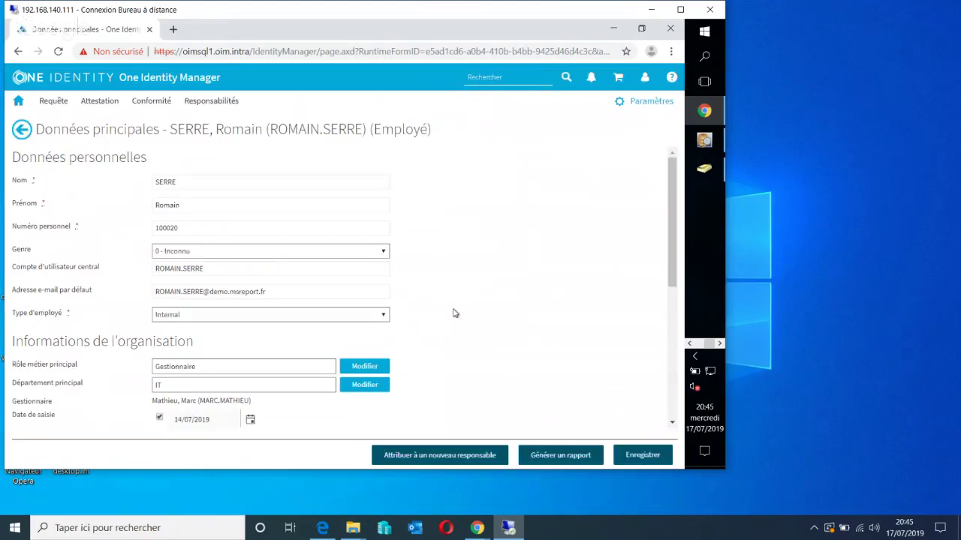
pyautogui.scroll(-3, 456, 308)
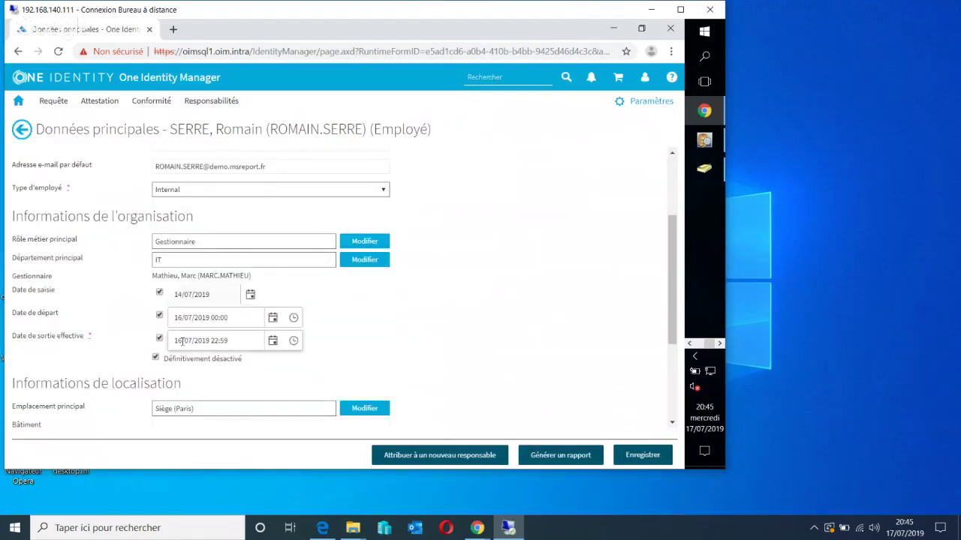
pyautogui.click(229, 319)
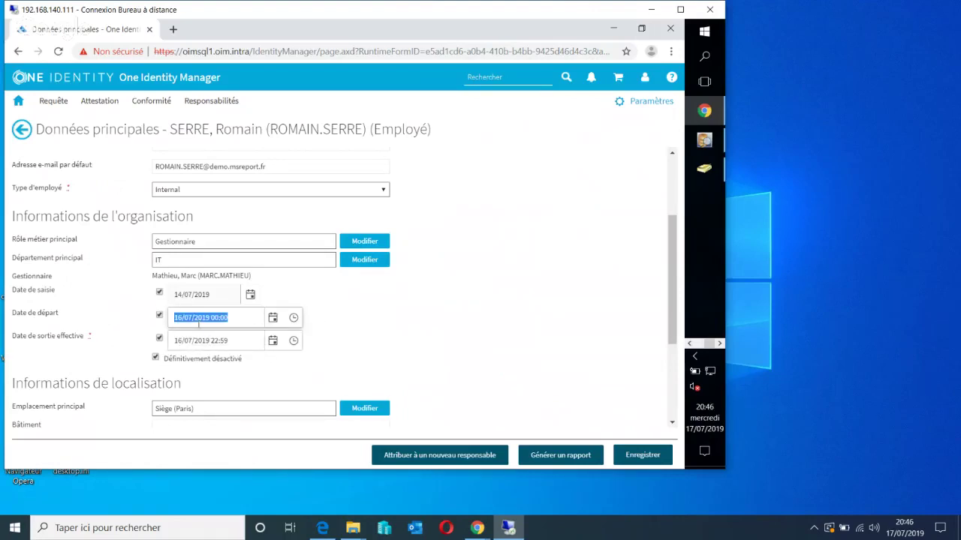
pyautogui.moveTo(229, 341); pyautogui.dragTo(162, 346)
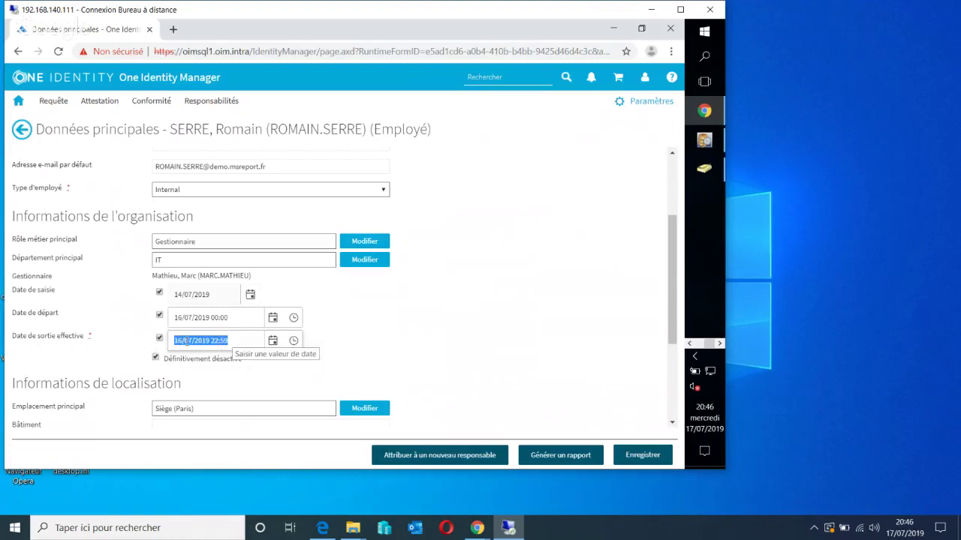
pyautogui.moveTo(229, 341); pyautogui.dragTo(168, 334)
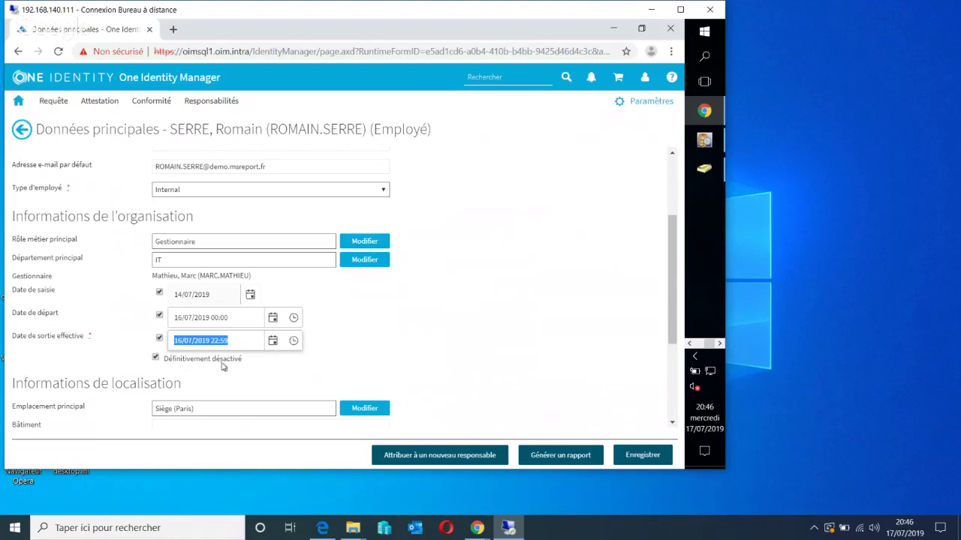
pyautogui.click(273, 343)
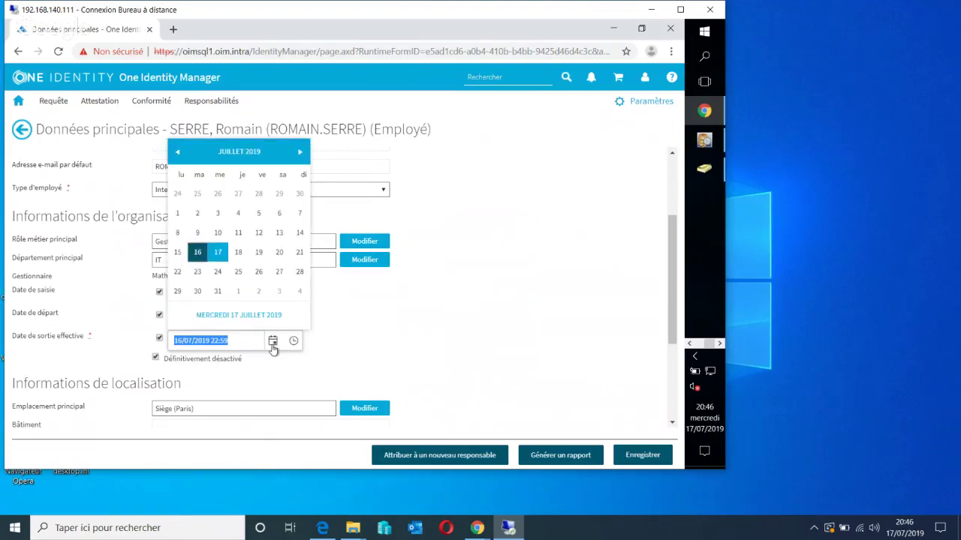
pyautogui.click(258, 252)
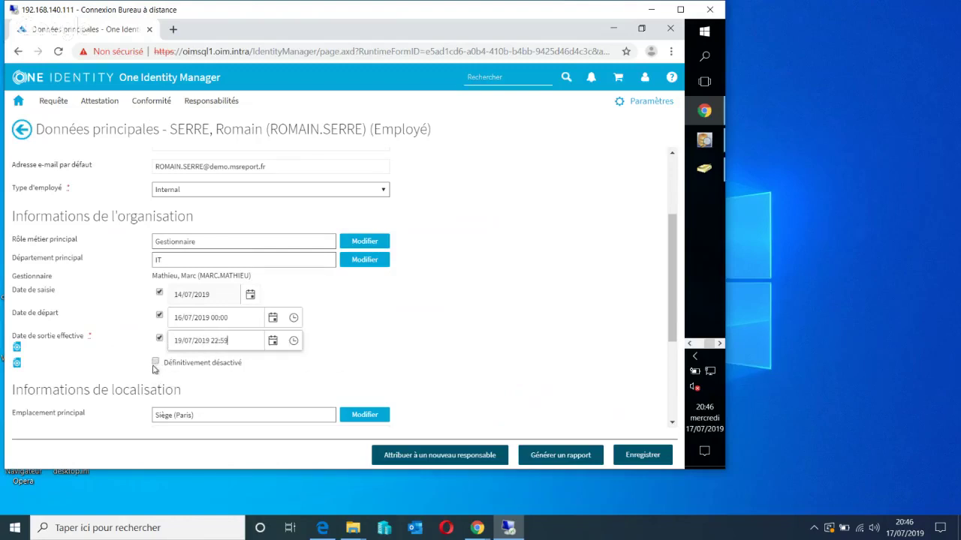
pyautogui.click(637, 453)
pyautogui.click(426, 230)
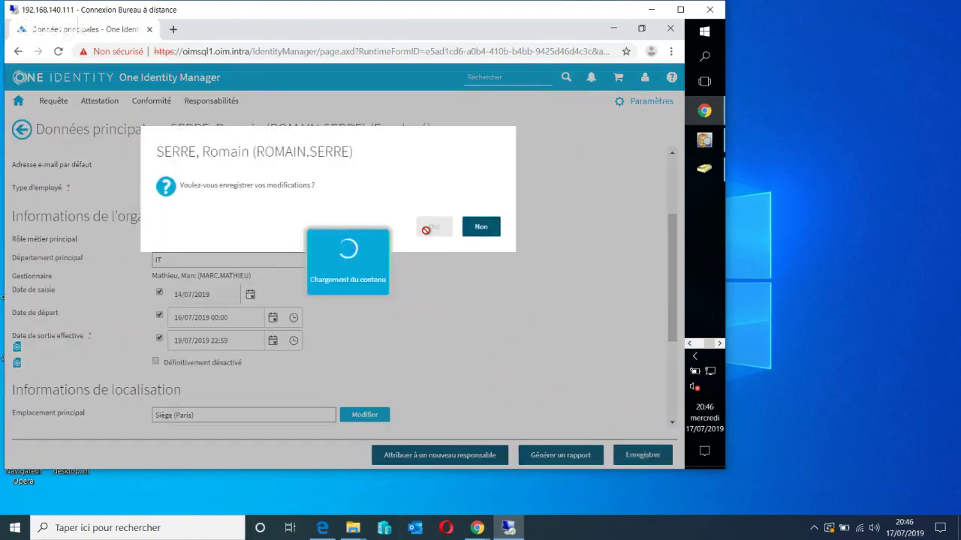
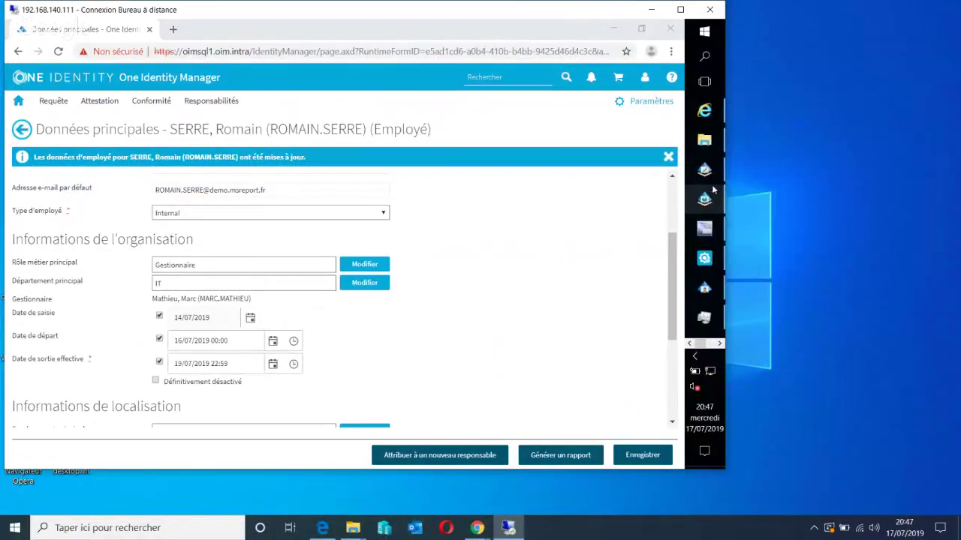
# Step: Show the employee's overview with the Active Directory (Advanced) system role in the Manager desktop client
pyautogui.click(709, 288)
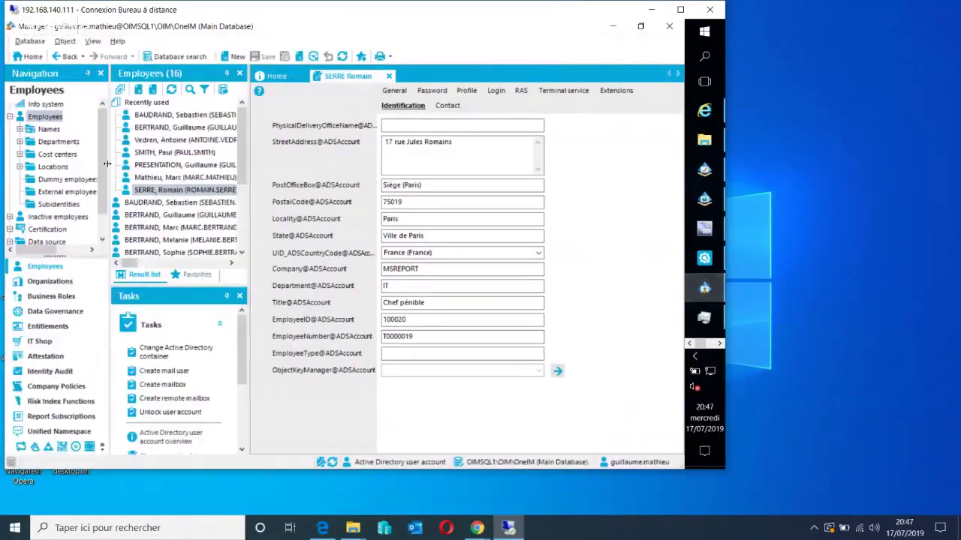
pyautogui.click(150, 193)
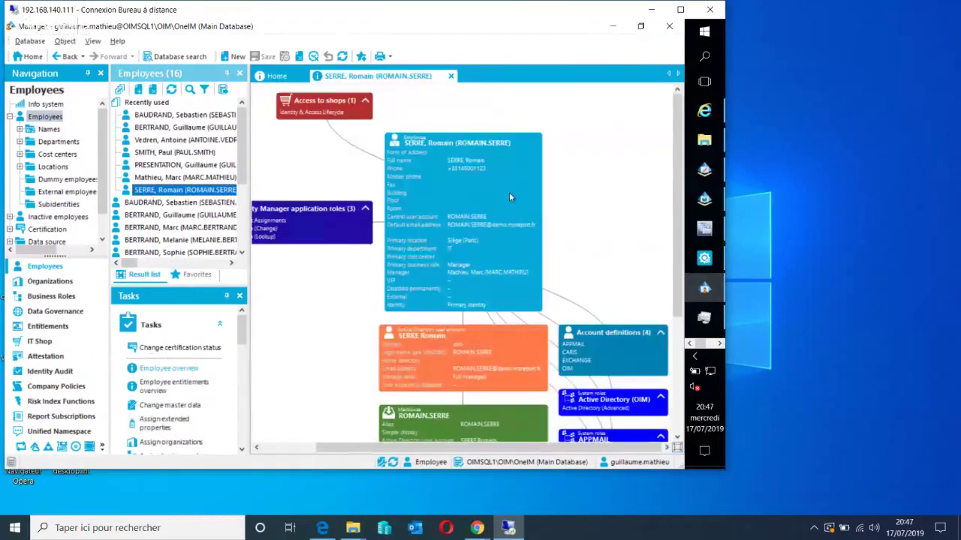
pyautogui.click(704, 228)
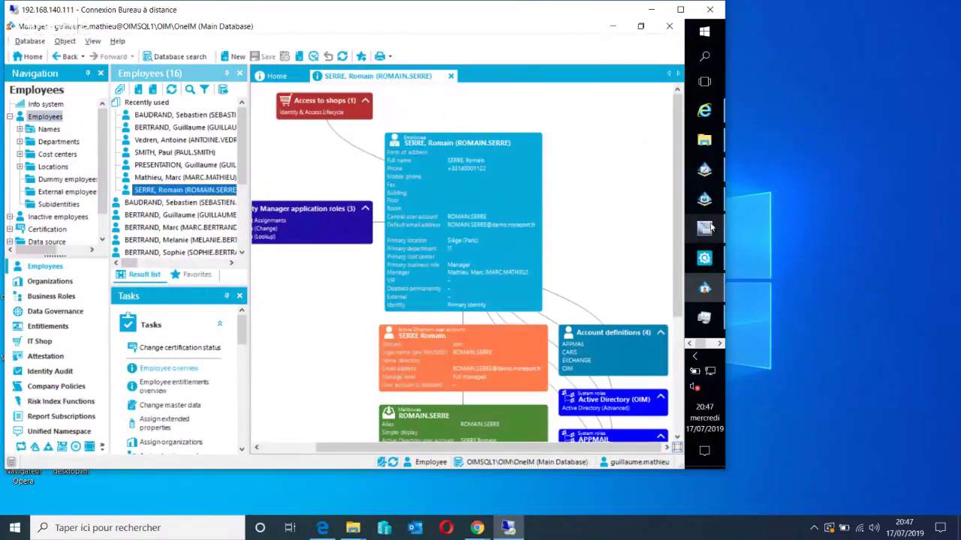
# Step: Refresh Job Queue Info to see the single MakeDecision job, then bring Active Directory Users and Computers forward
pyautogui.click(178, 57)
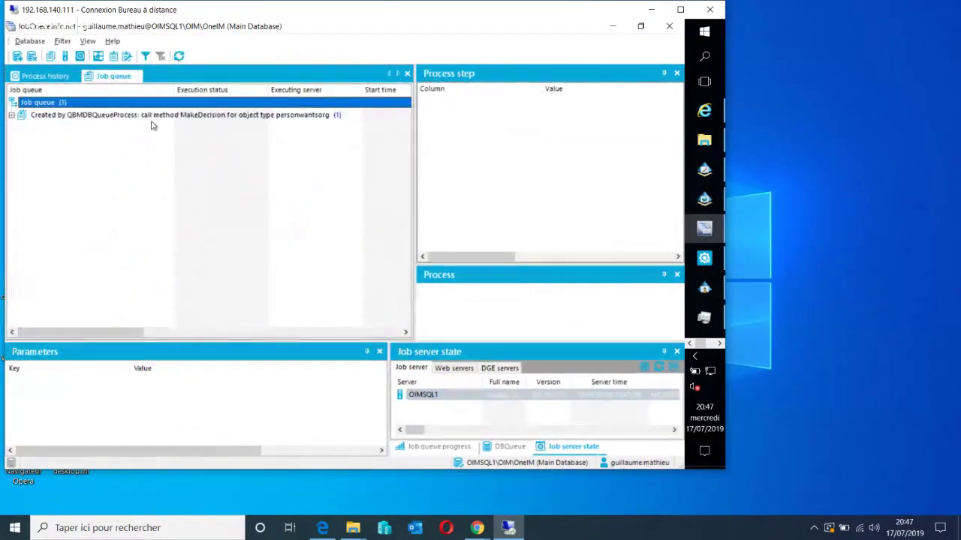
pyautogui.rightClick(64, 102)
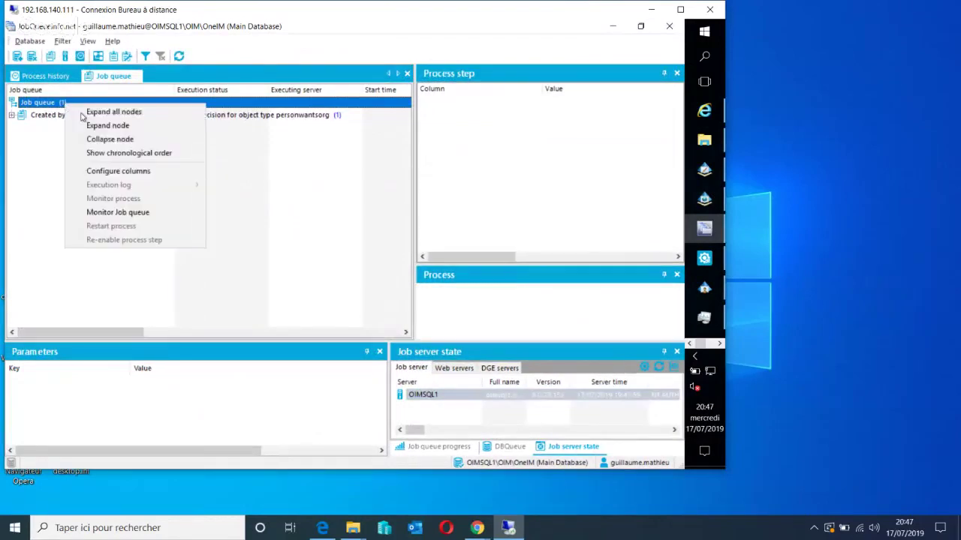
pyautogui.click(315, 137)
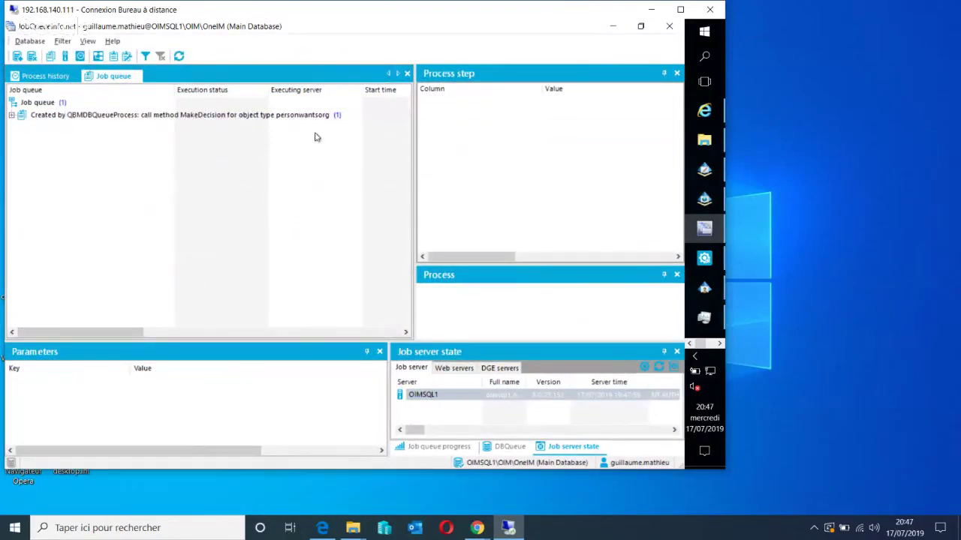
pyautogui.click(719, 345)
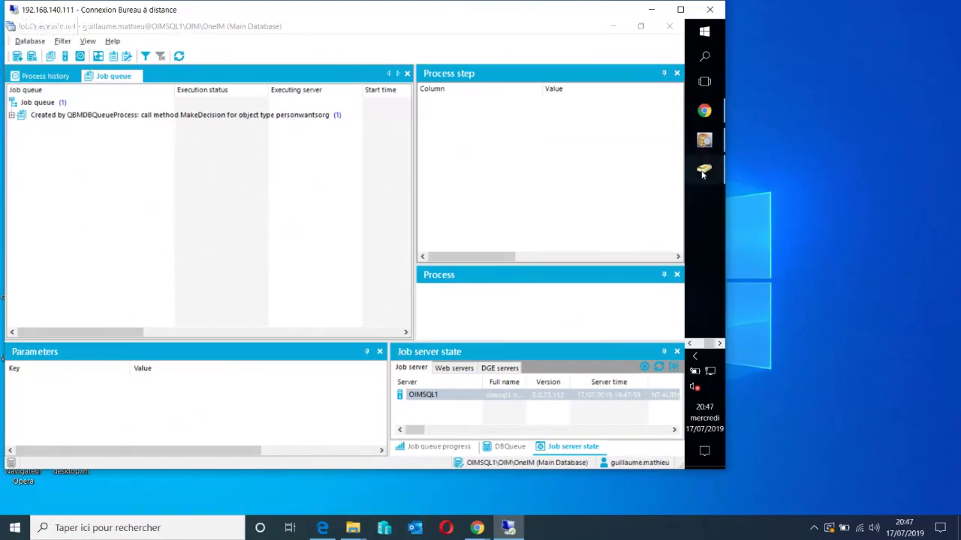
pyautogui.click(704, 168)
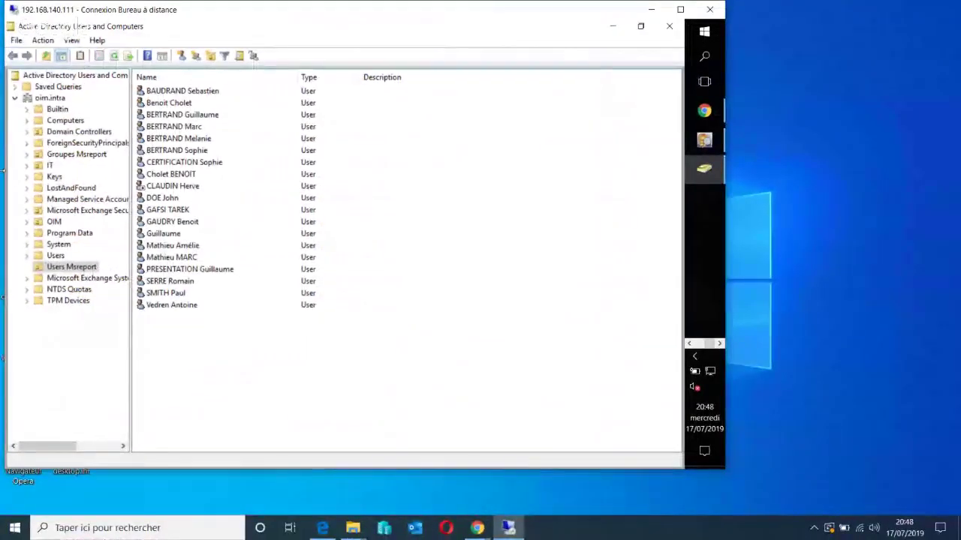
# Step: Reload Job Queue Info to confirm 0 jobs remain, then return to the employee's overview
pyautogui.click(613, 26)
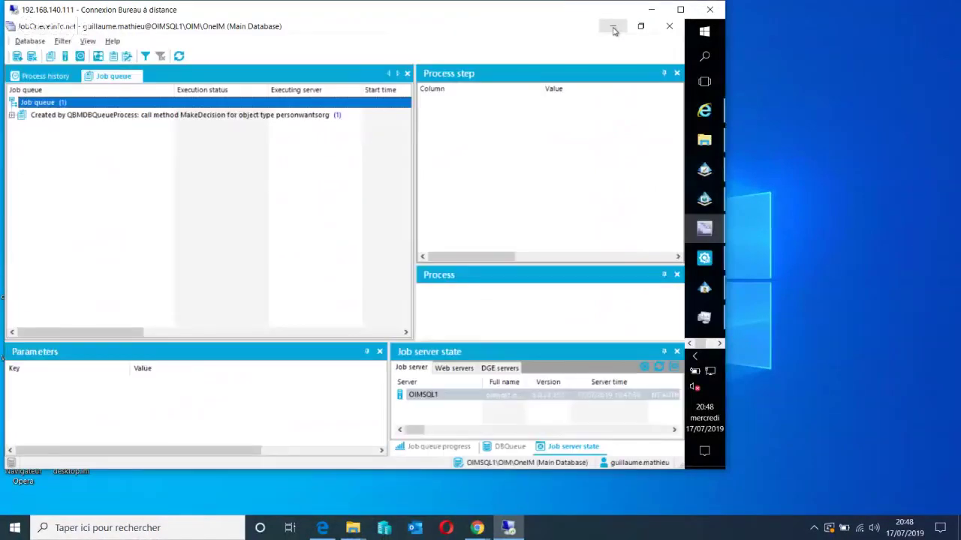
pyautogui.click(179, 57)
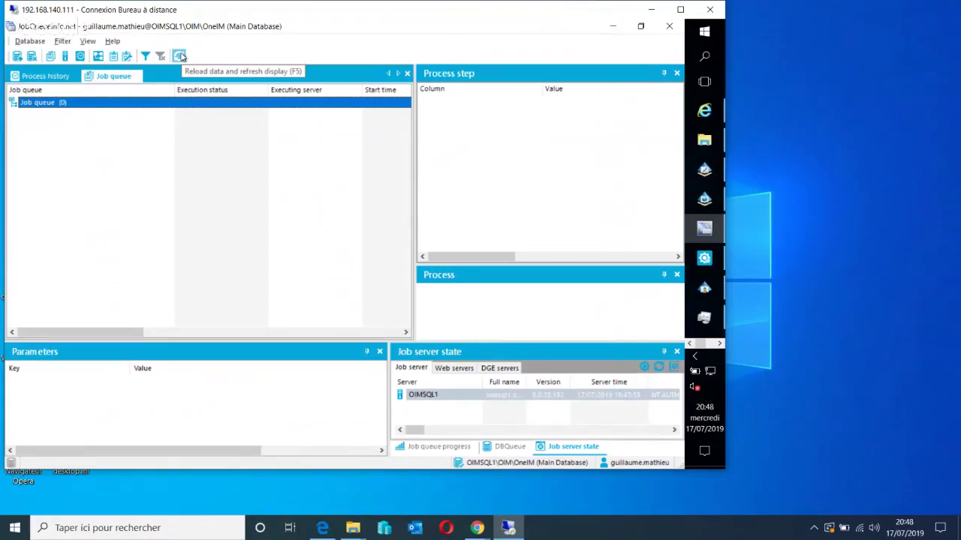
pyautogui.click(704, 289)
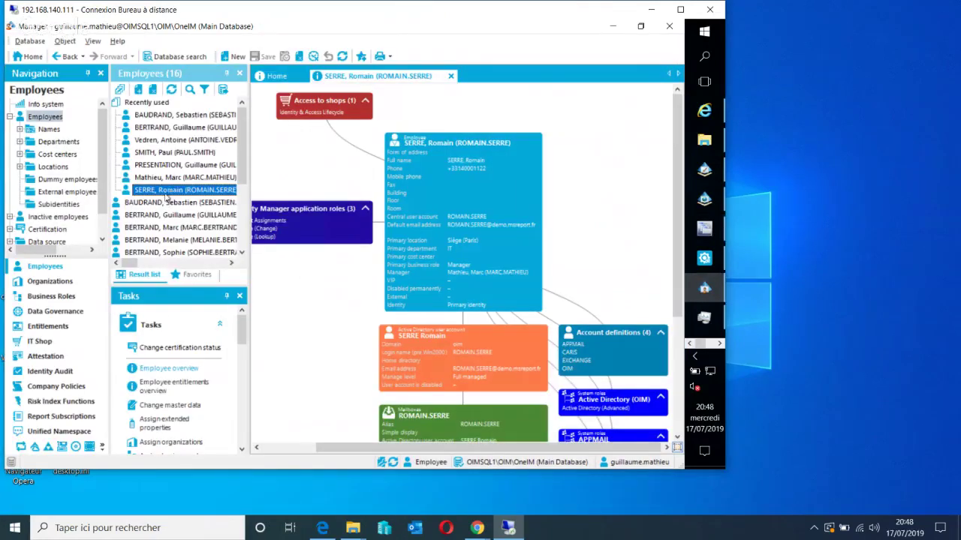
# Step: Show the IT department overview under Organizations, then bring File Explorer's OIM folder forward
pyautogui.moveTo(108, 102); pyautogui.dragTo(174, 102)
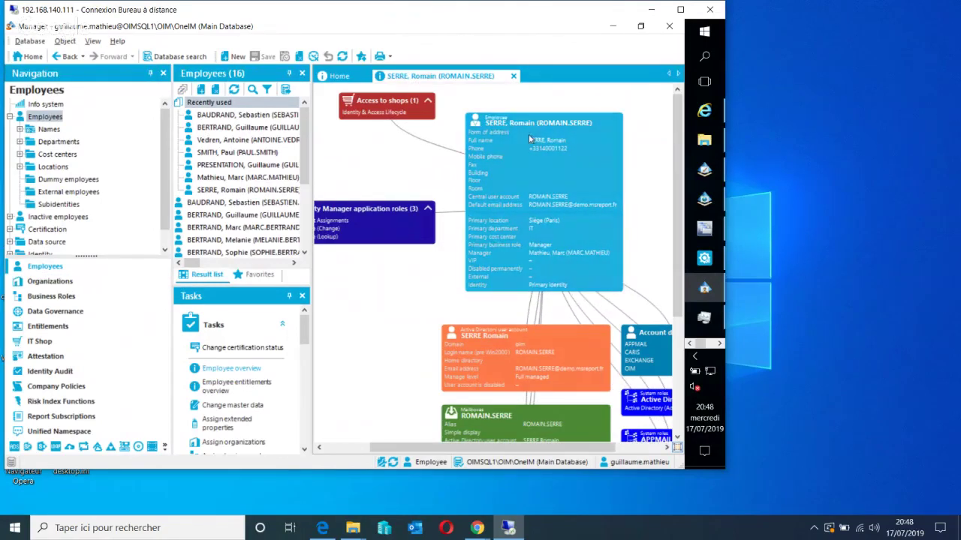
pyautogui.click(50, 280)
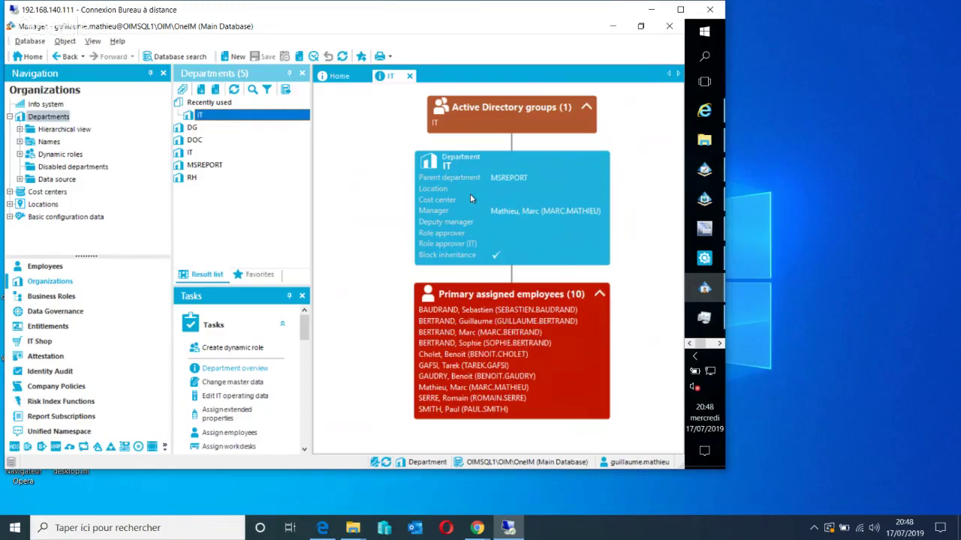
pyautogui.moveTo(470, 194)
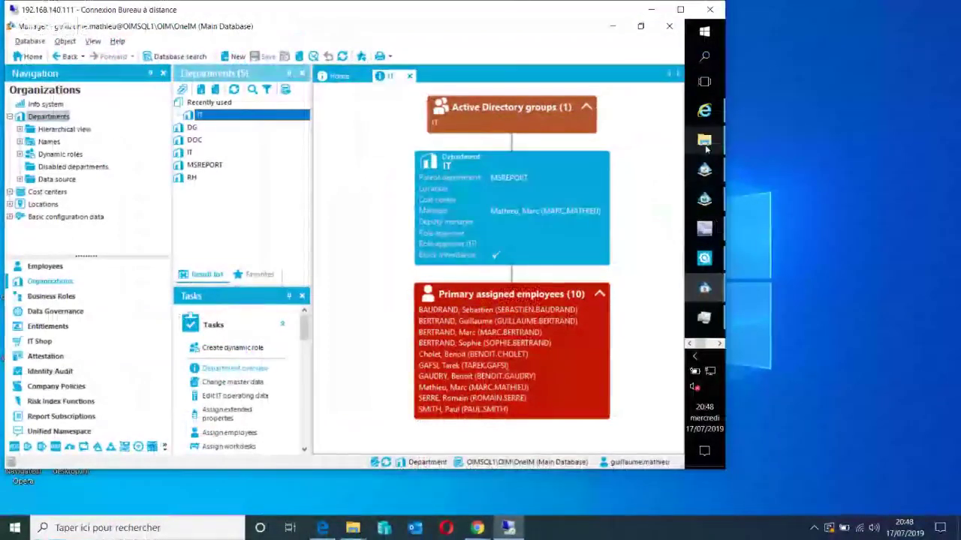
pyautogui.click(704, 139)
# Step: Check the BusinessRole column of Workdays.CSV in Notepad++, then minimise Notepad++ and Explorer
pyautogui.rightClick(135, 157)
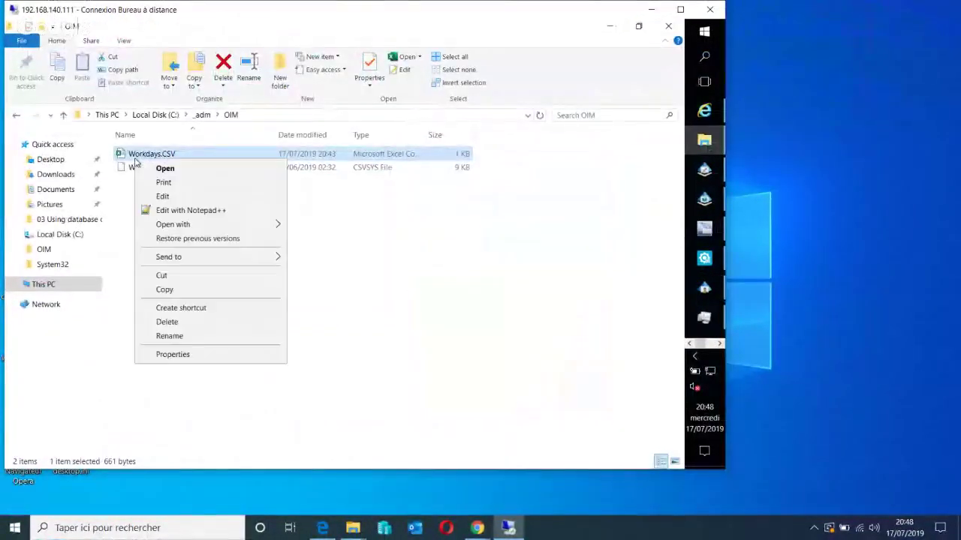
pyautogui.click(171, 211)
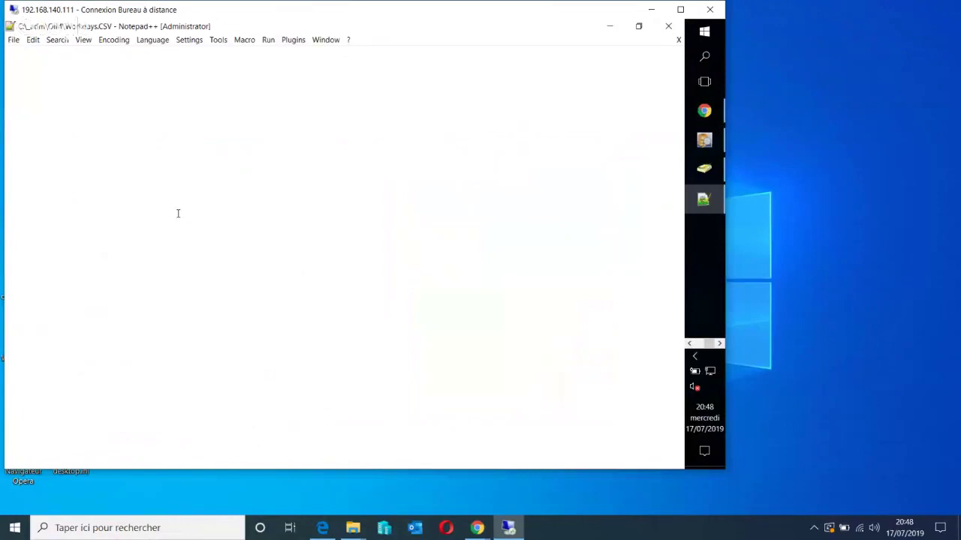
pyautogui.moveTo(487, 83); pyautogui.dragTo(581, 81)
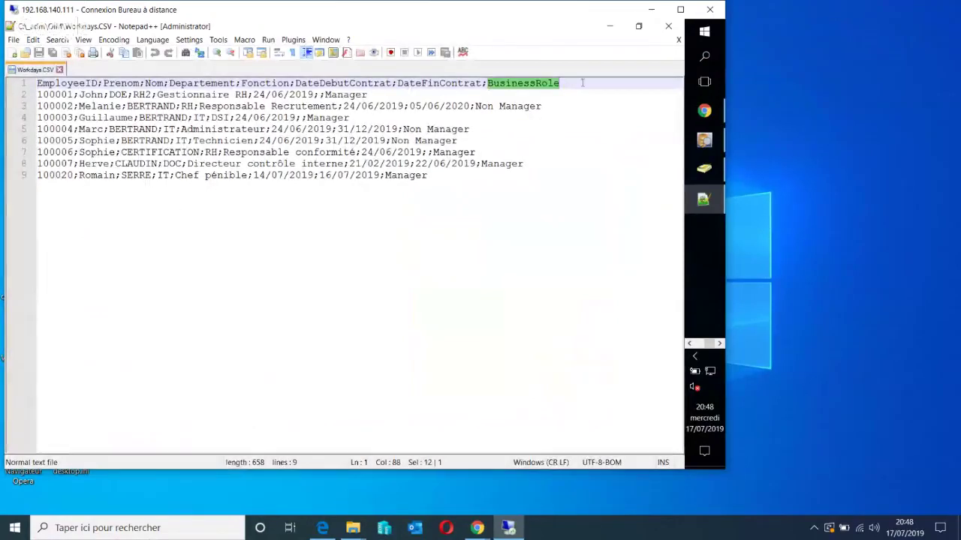
pyautogui.click(613, 27)
pyautogui.click(614, 27)
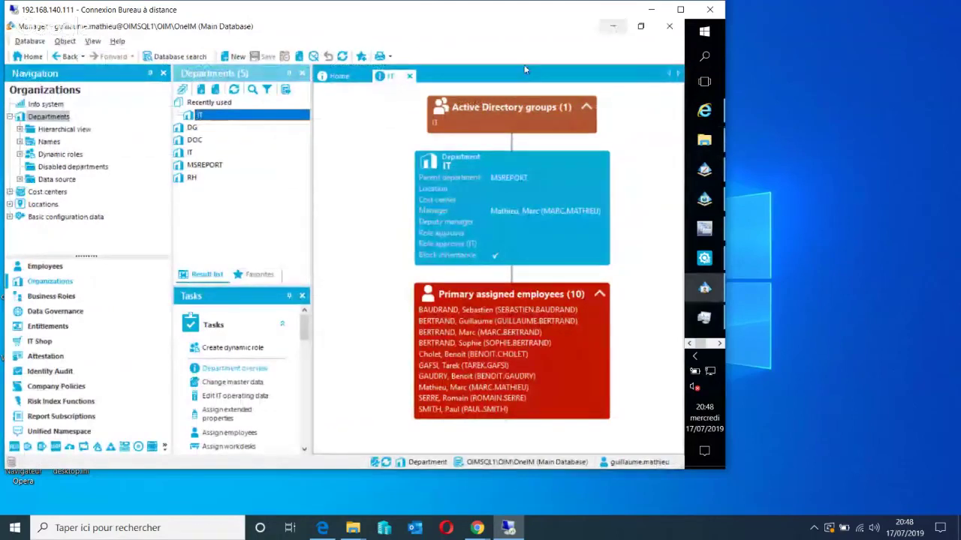
# Step: List the role classes under Business Roles > Basic configuration data
pyautogui.click(54, 298)
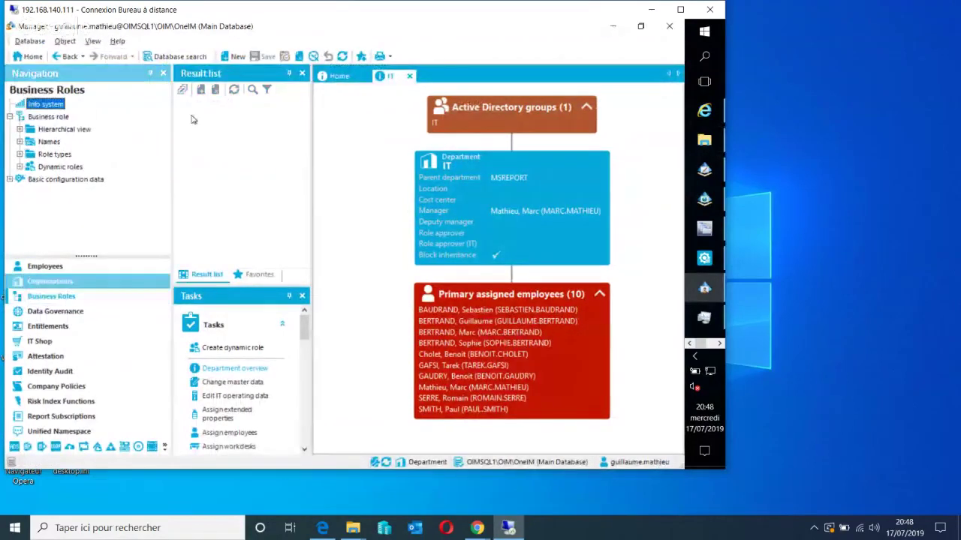
pyautogui.click(38, 117)
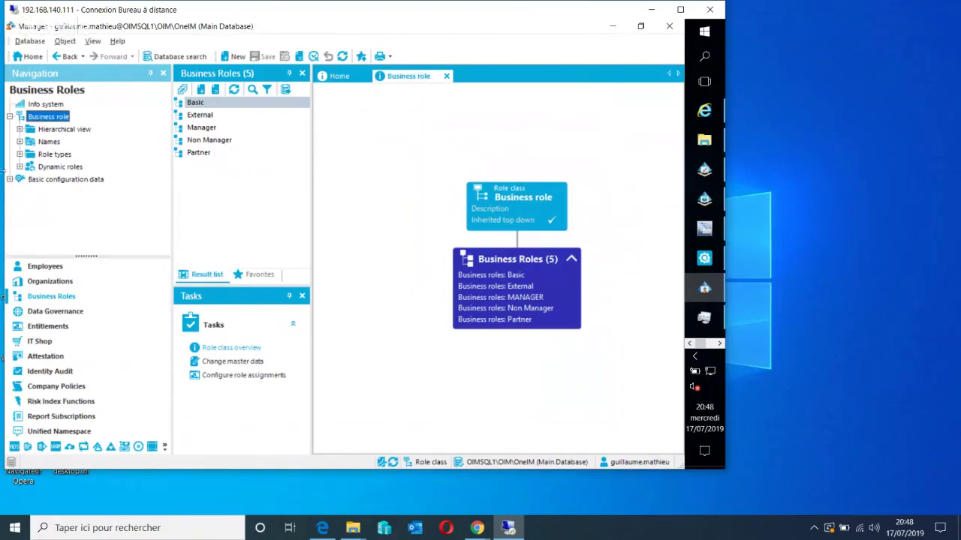
pyautogui.click(10, 179)
pyautogui.click(57, 192)
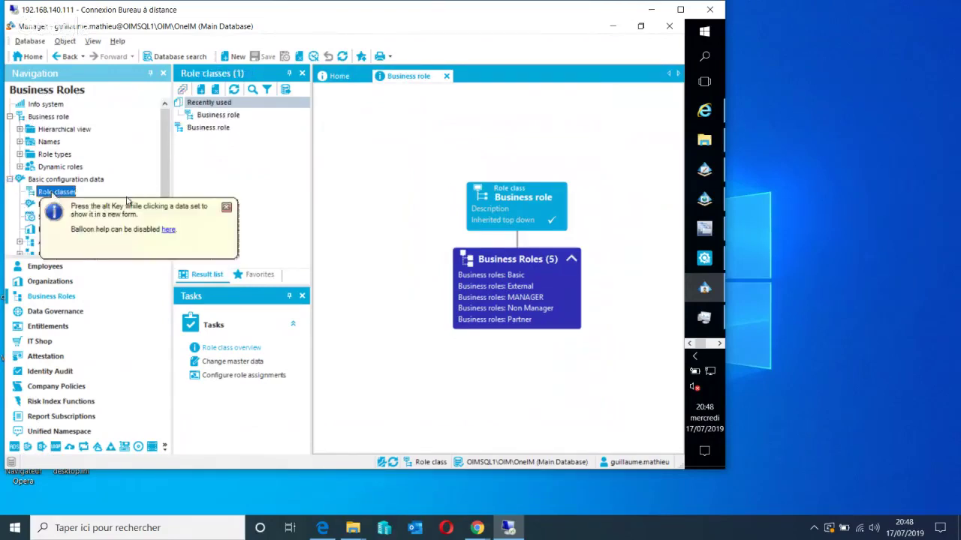
# Step: Create a new role class with Ident_OrgRoot 'Division' and save it
pyautogui.click(201, 90)
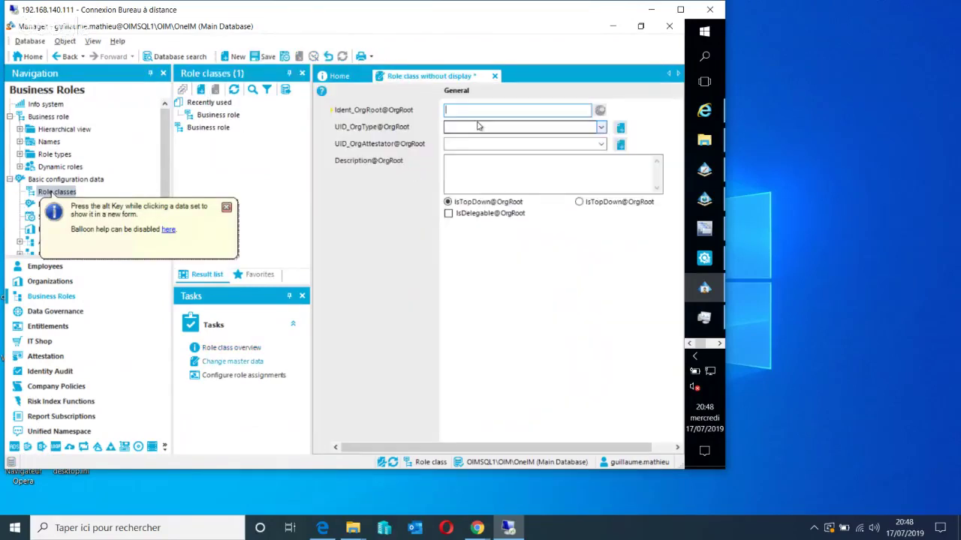
pyautogui.write('Division')
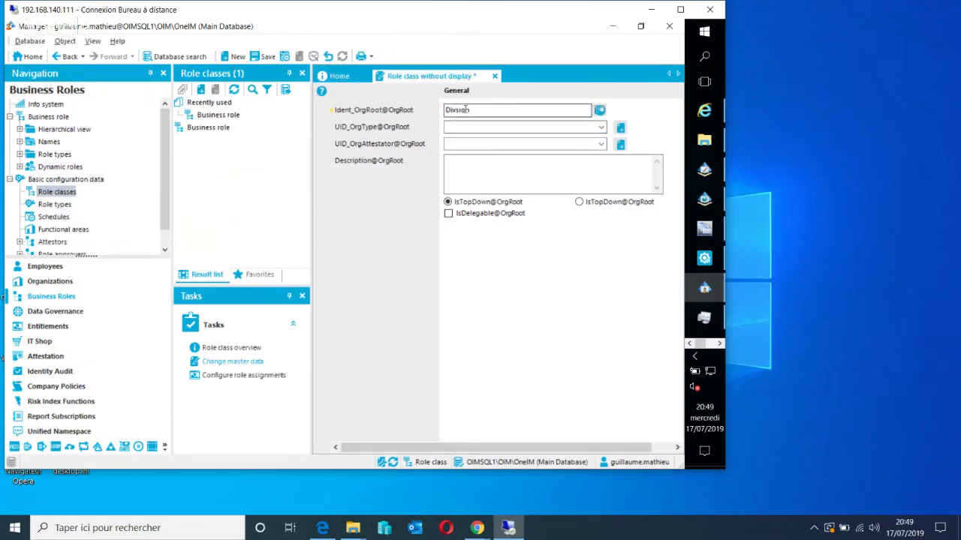
pyautogui.click(471, 109)
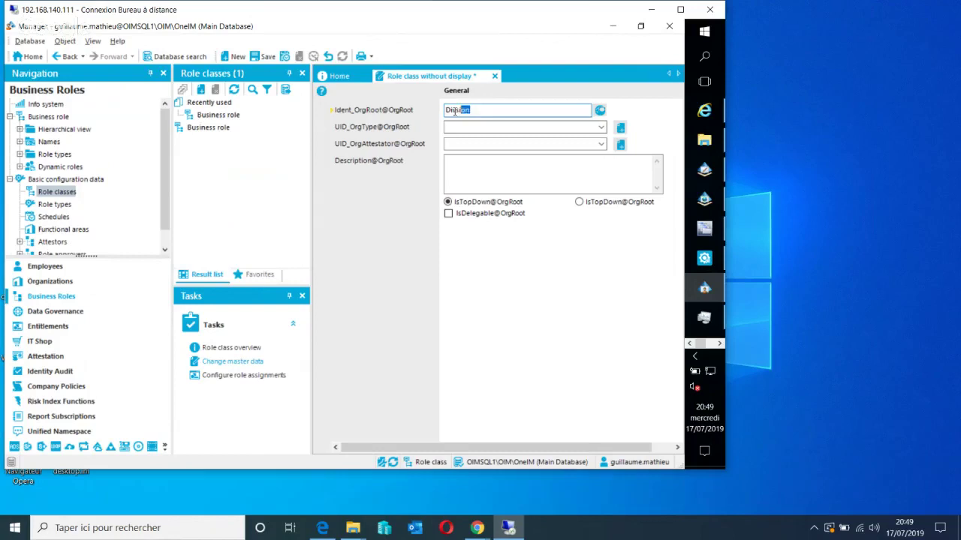
pyautogui.click(455, 110)
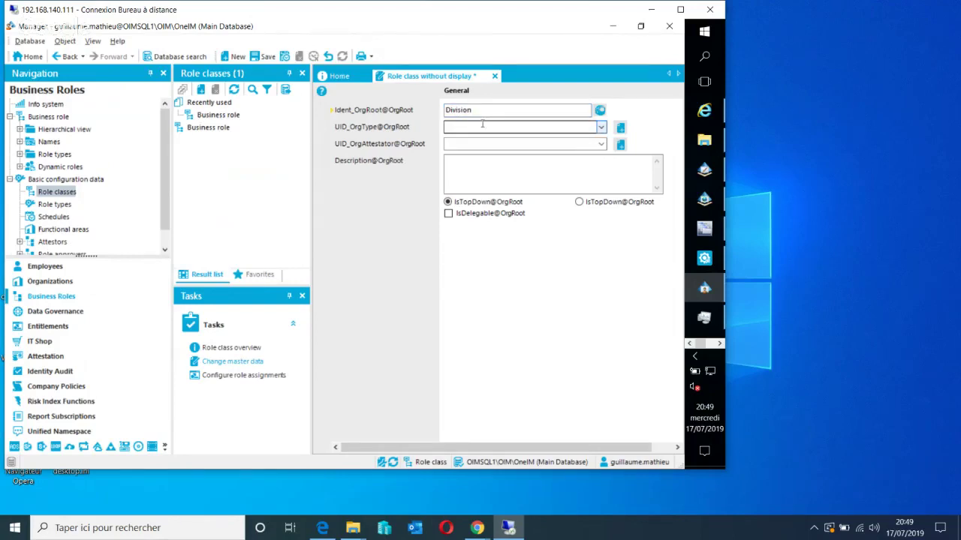
pyautogui.click(483, 126)
pyautogui.click(262, 57)
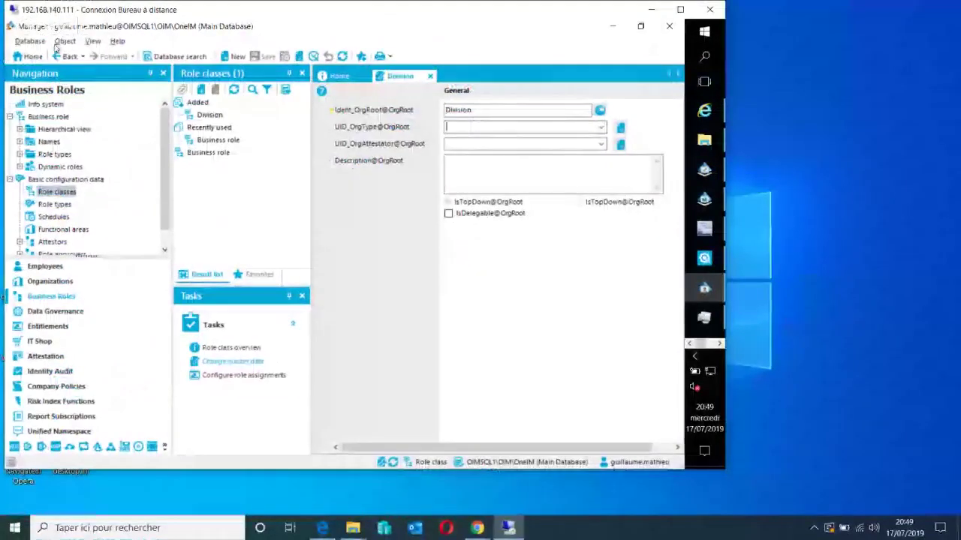
# Step: Reconnect to the database through a new connection and open the IT Shop wizards
pyautogui.click(60, 27)
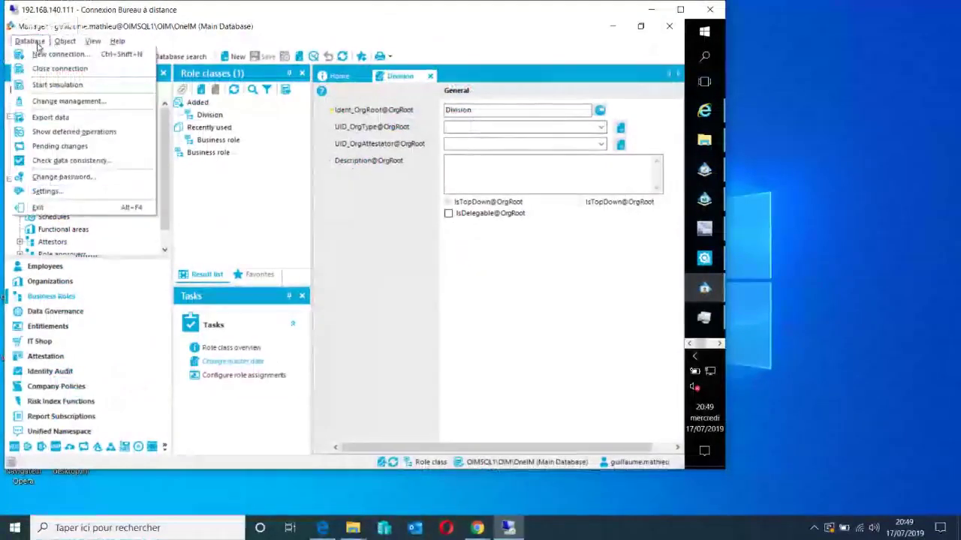
pyautogui.click(56, 54)
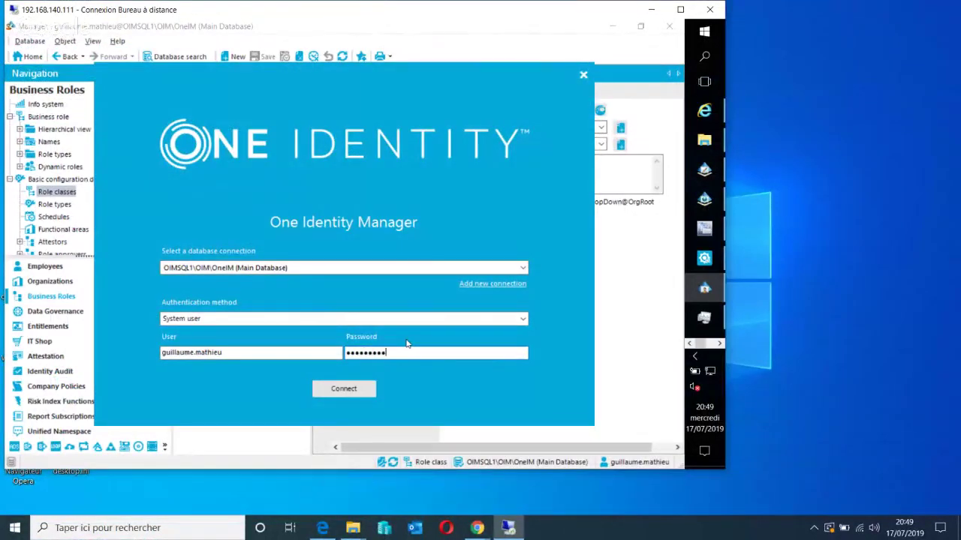
pyautogui.press('Return')
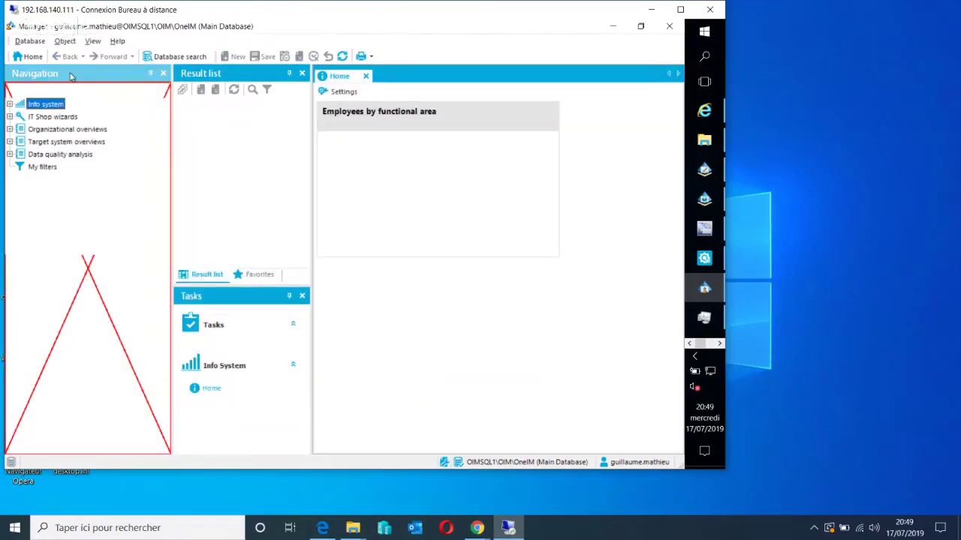
pyautogui.click(52, 116)
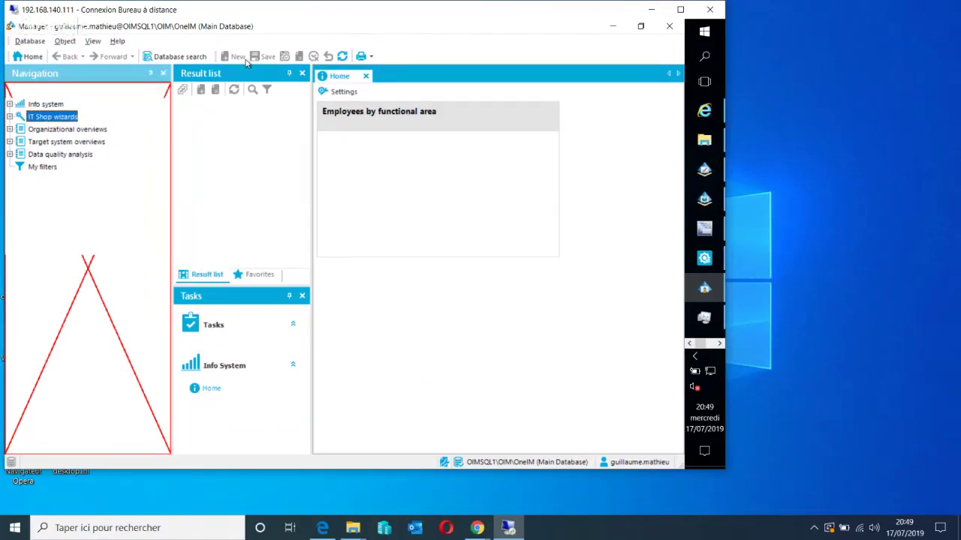
# Step: Reset the Manager window layout to default, maximise it again, and close Manager
pyautogui.doubleClick(146, 28)
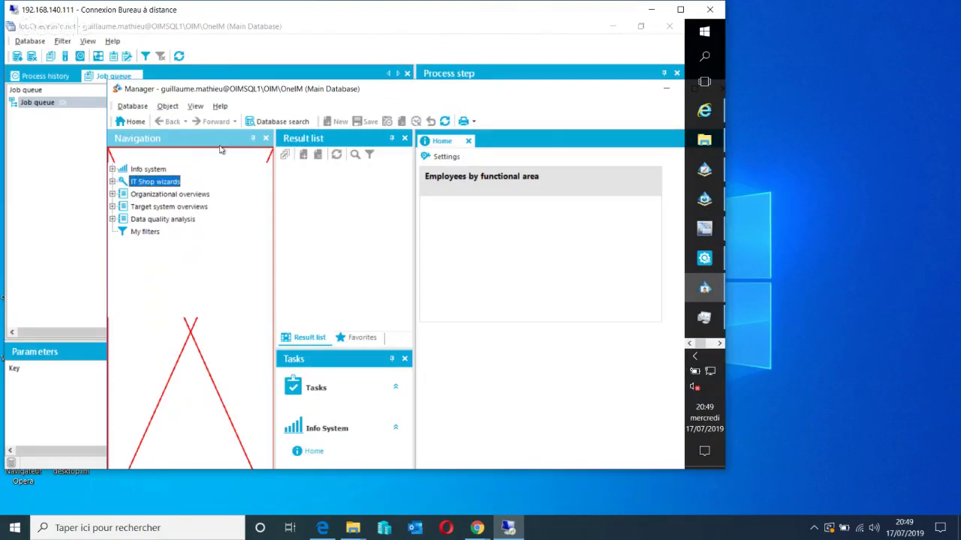
pyautogui.click(194, 106)
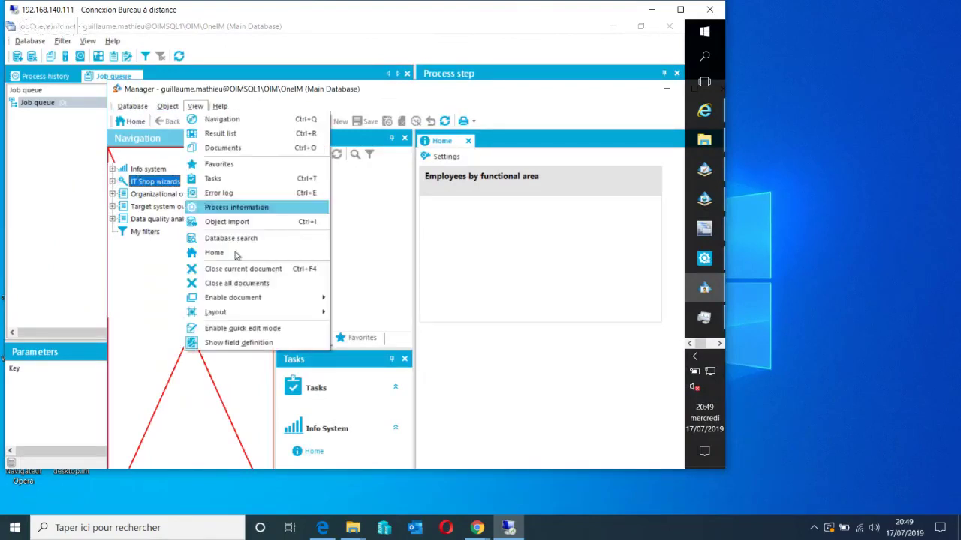
pyautogui.moveTo(225, 313)
pyautogui.click(368, 312)
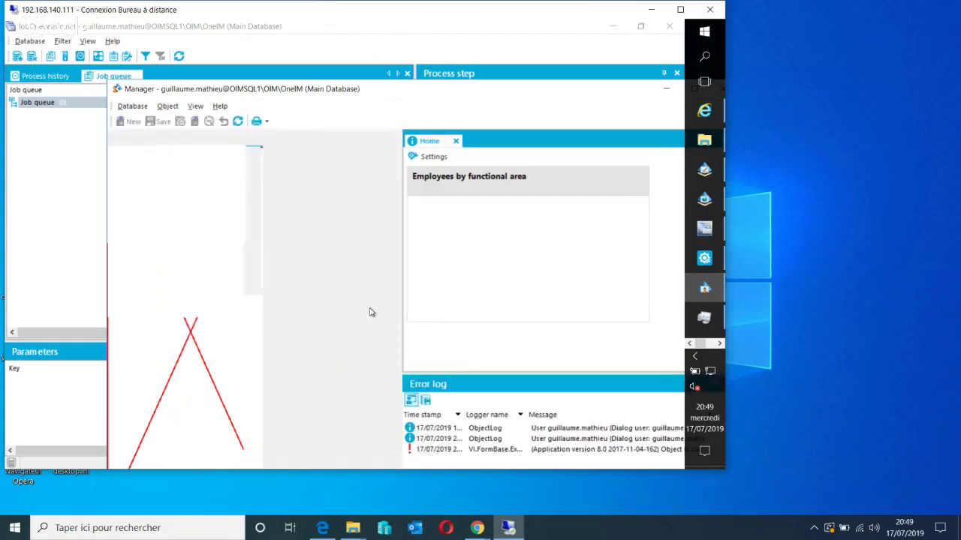
pyautogui.doubleClick(278, 89)
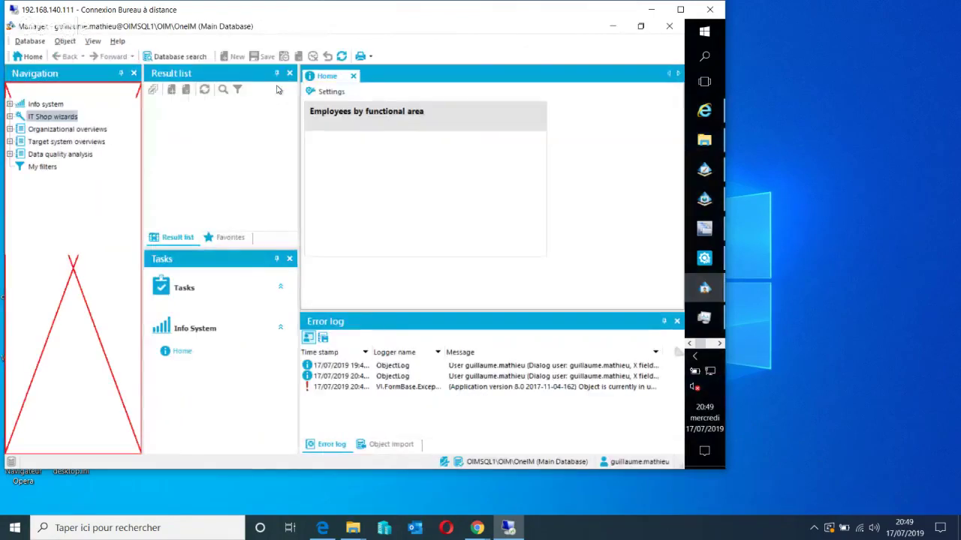
pyautogui.click(668, 25)
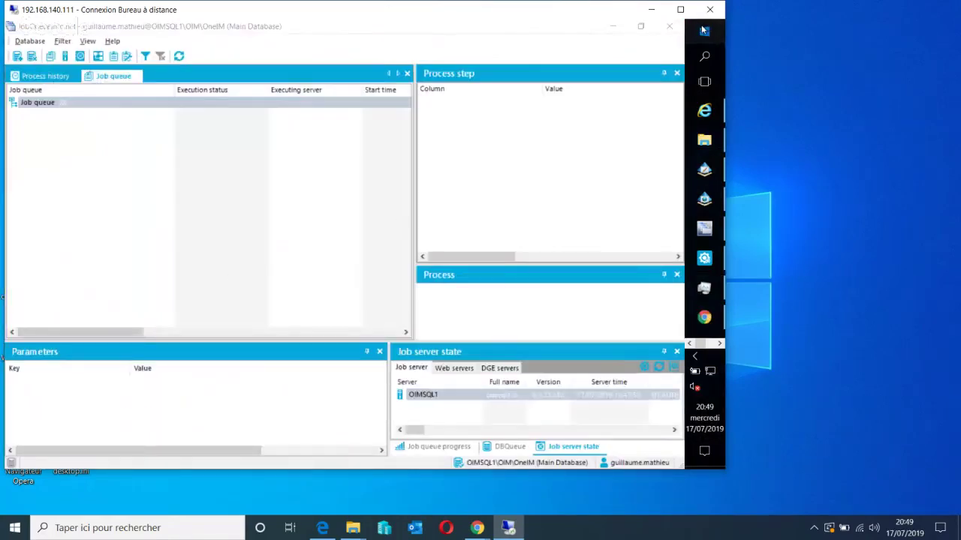
# Step: Launch One Identity Manager from the One Identity folder in the Start menu
pyautogui.click(703, 30)
pyautogui.write('manag')
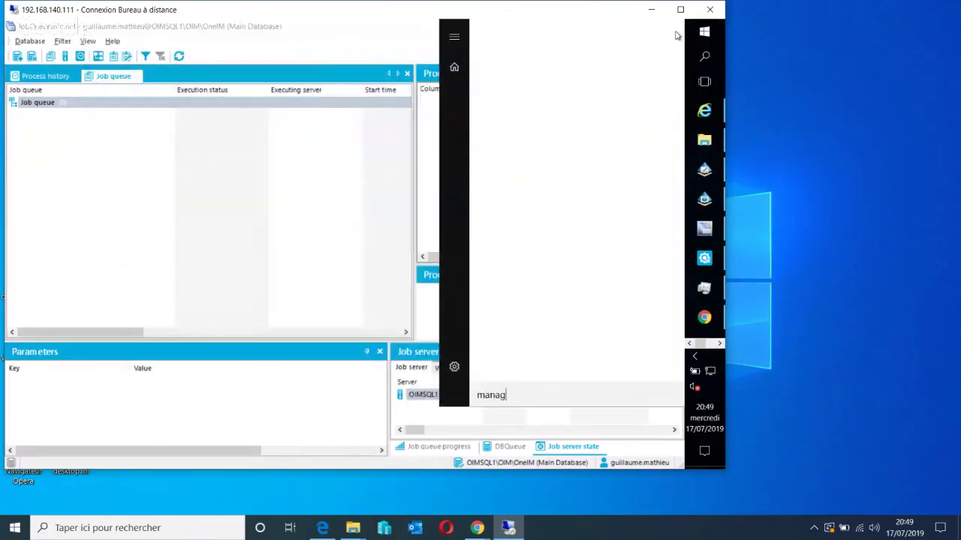
pyautogui.write('er')
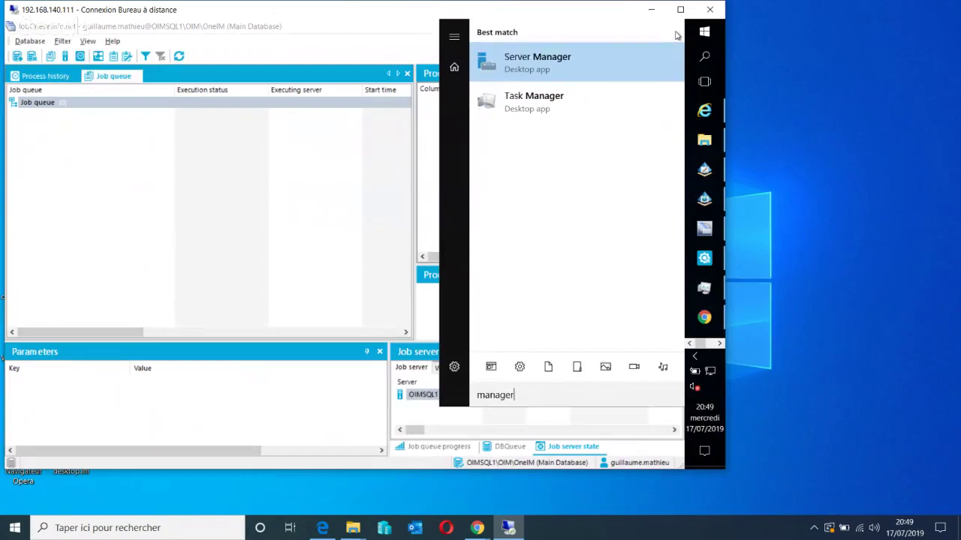
pyautogui.click(707, 35)
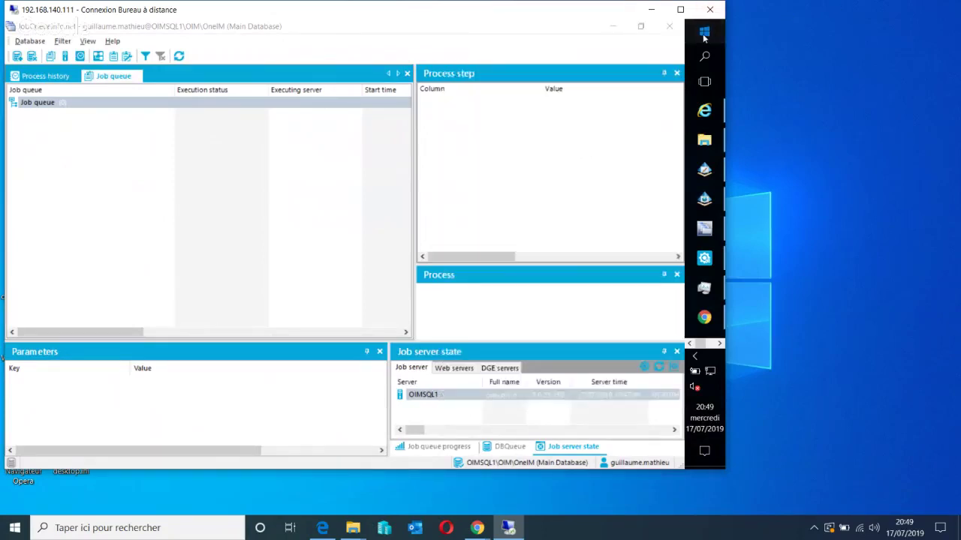
pyautogui.click(704, 35)
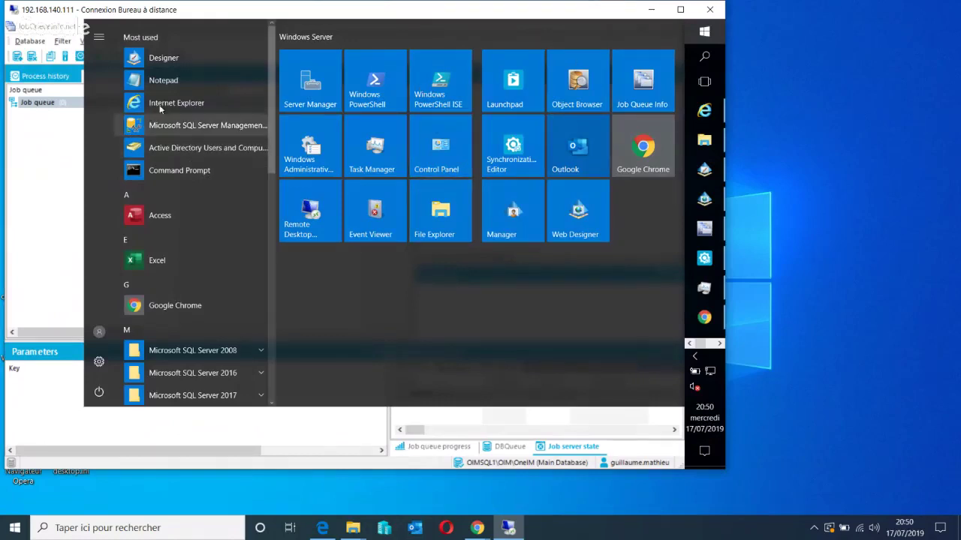
pyautogui.scroll(-2, 214, 247)
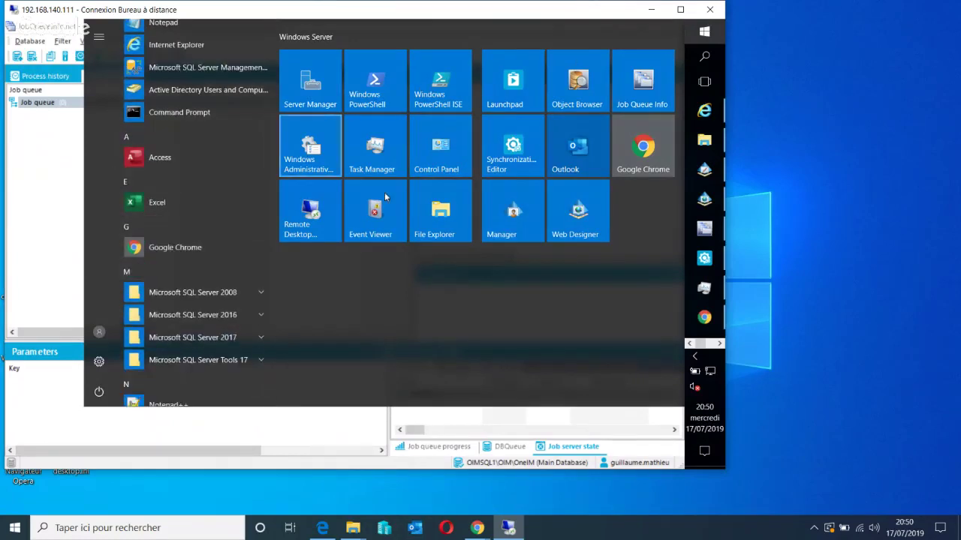
pyautogui.scroll(-6, 203, 334)
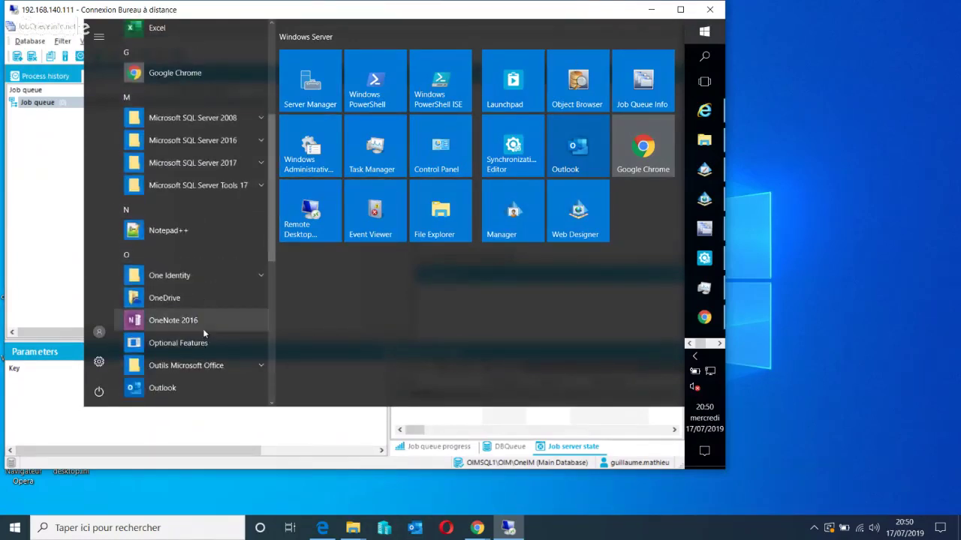
pyautogui.click(208, 277)
pyautogui.scroll(-3, 182, 343)
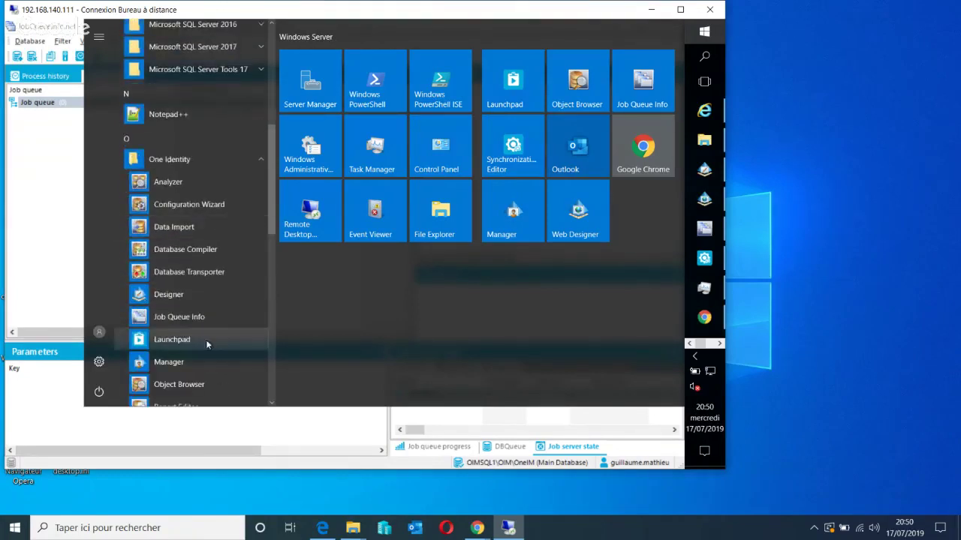
pyautogui.click(169, 365)
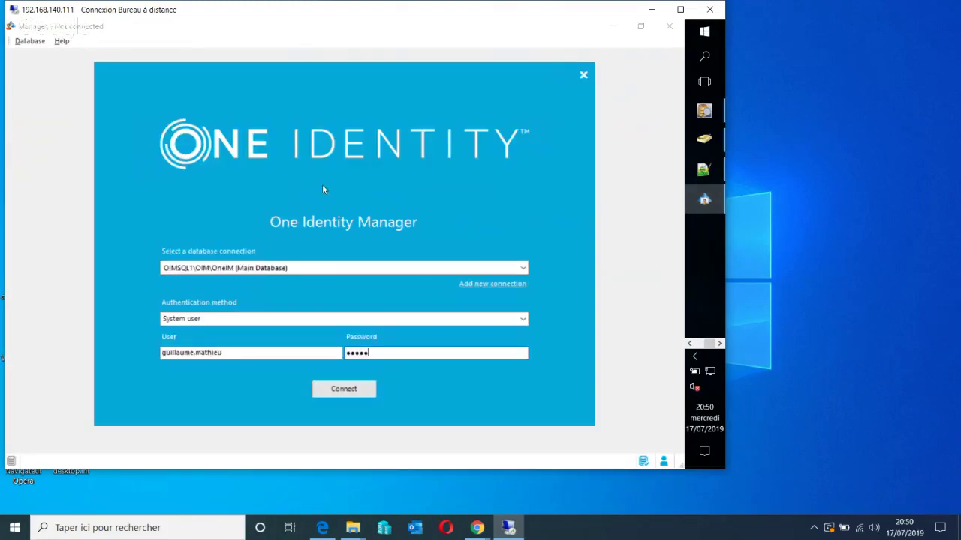
# Step: Connect to the main database and select the Manager business role under Business Roles
pyautogui.press('Return')
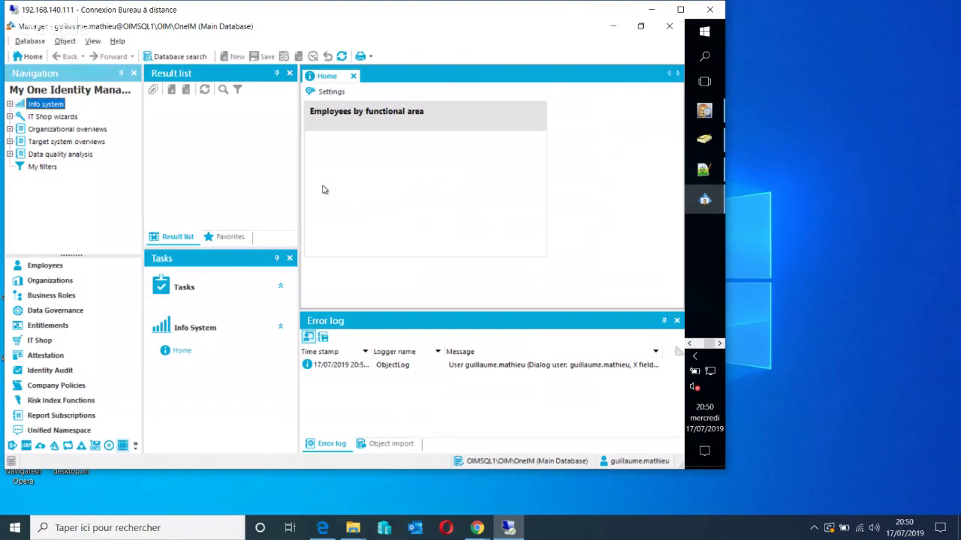
pyautogui.click(52, 296)
pyautogui.click(42, 129)
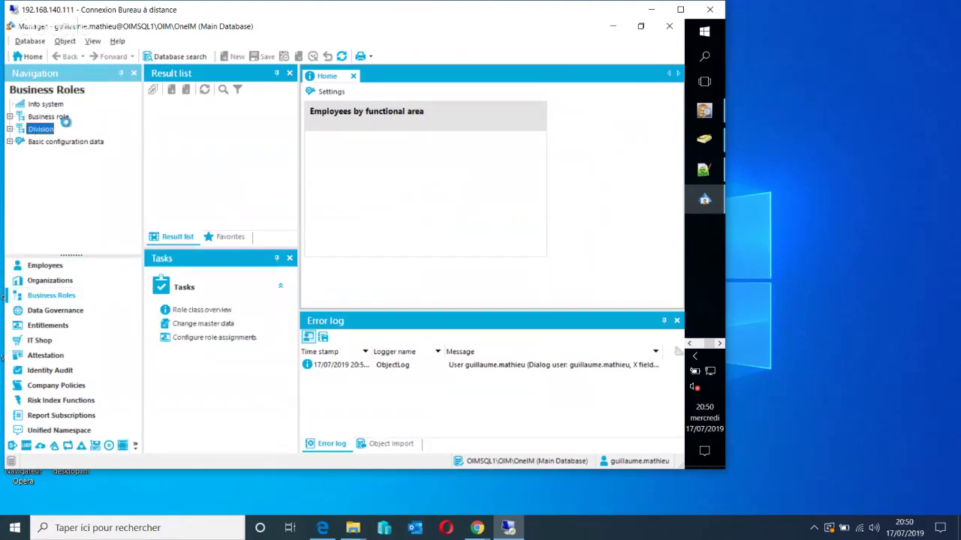
pyautogui.click(58, 117)
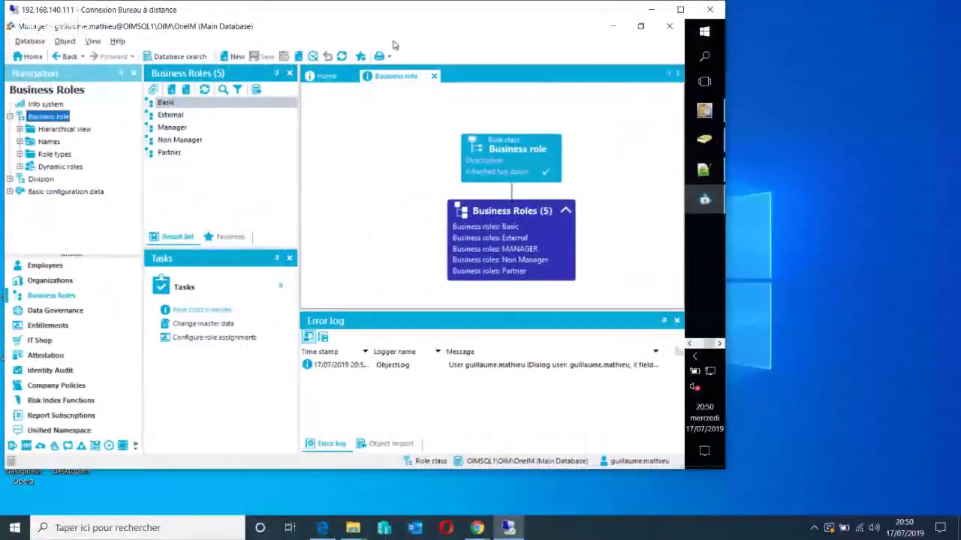
pyautogui.click(703, 171)
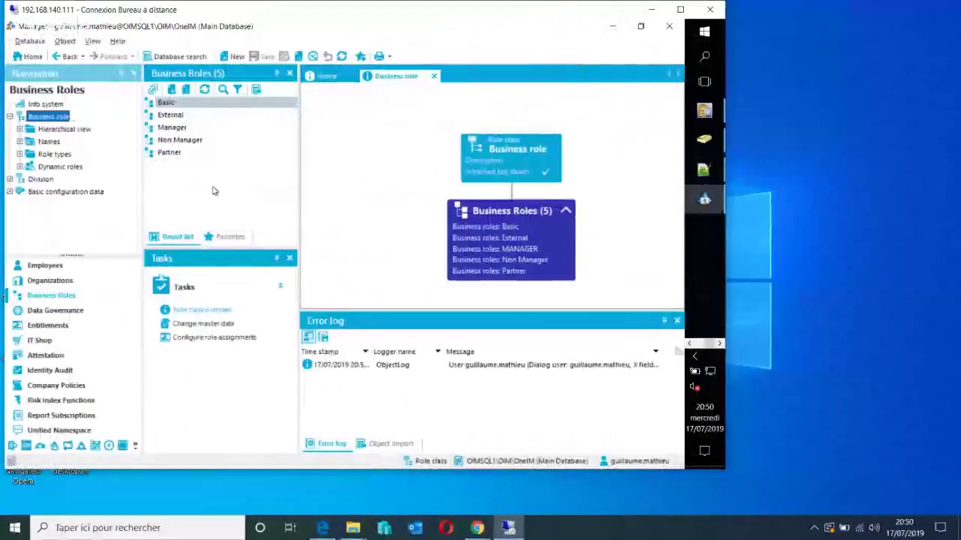
pyautogui.click(167, 128)
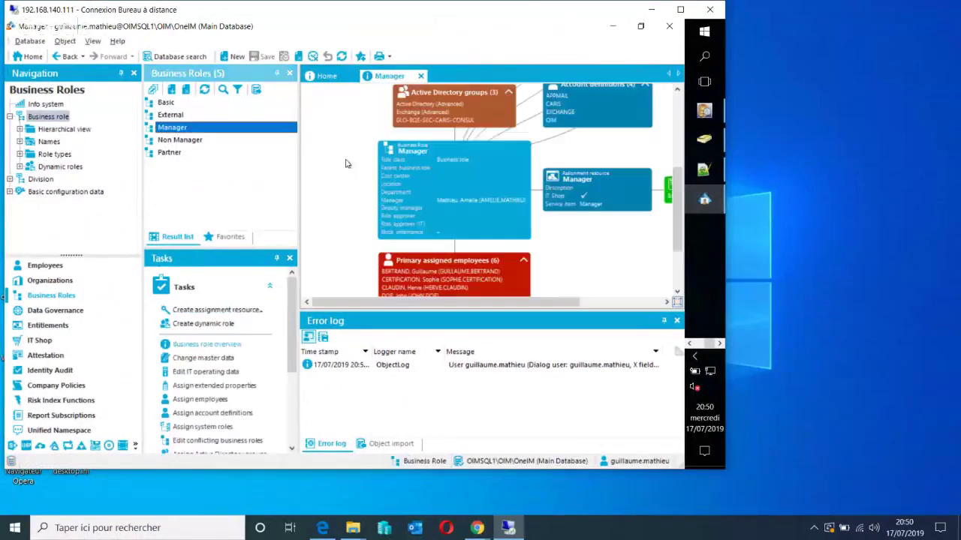
# Step: Close the error log and object import panels and auto-hide side panels to widen the diagram
pyautogui.moveTo(297, 153); pyautogui.dragTo(268, 153)
pyautogui.click(676, 320)
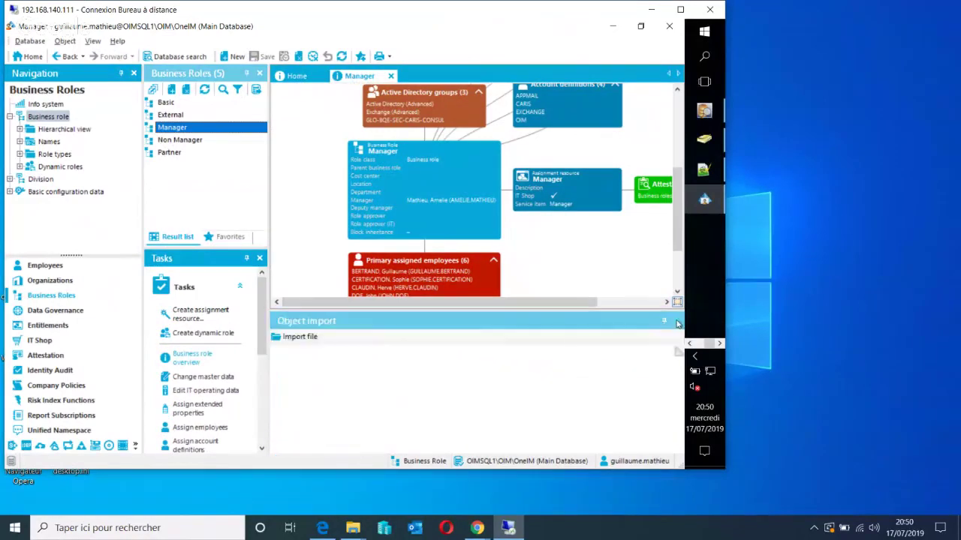
pyautogui.click(676, 321)
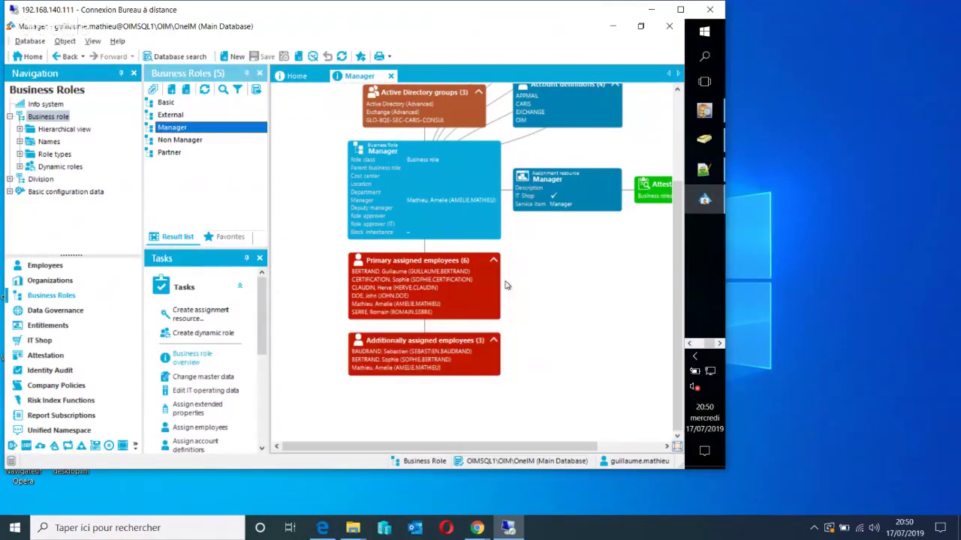
pyautogui.click(247, 75)
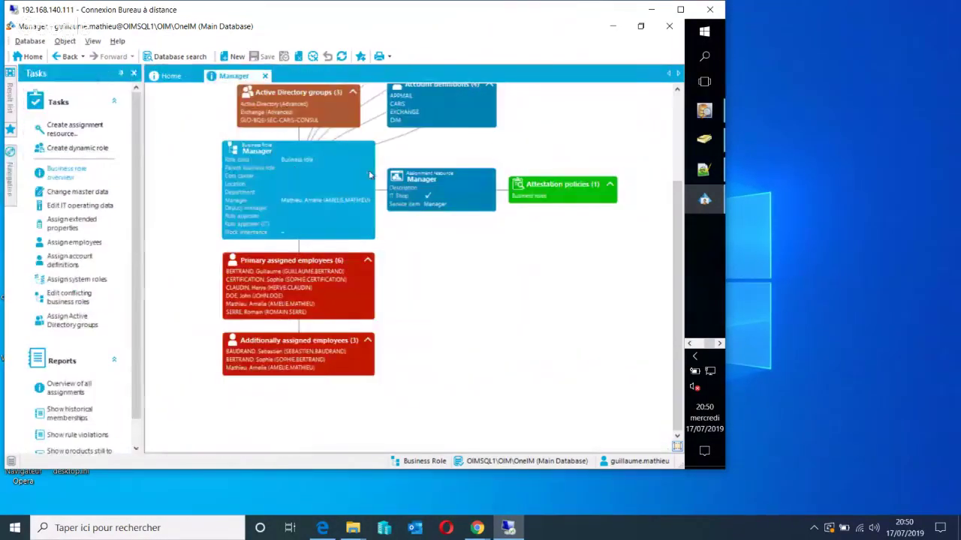
pyautogui.scroll(2, 562, 278)
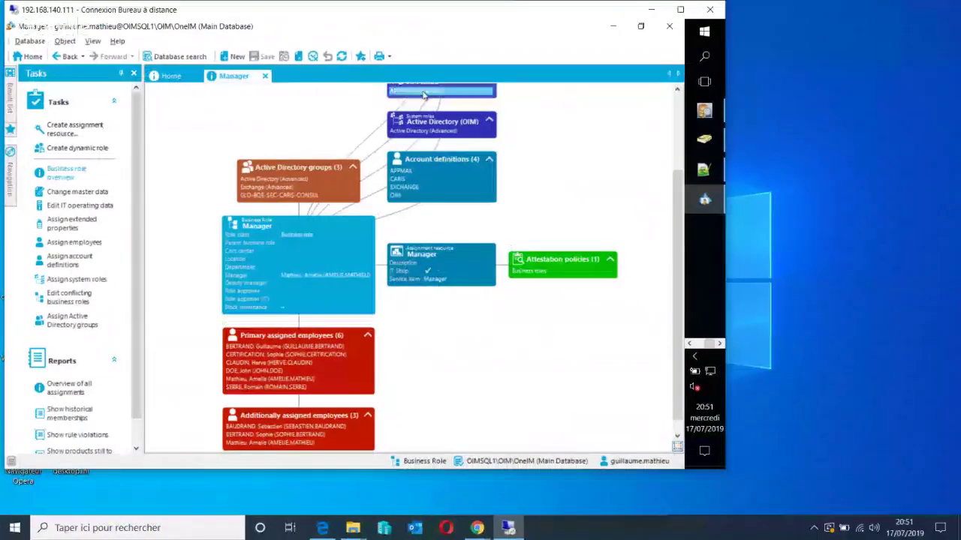
# Step: Rearrange diagram nodes, open the Active Directory (Advanced) system role overview, then switch to ADUC
pyautogui.moveTo(502, 112); pyautogui.dragTo(758, 191)
pyautogui.moveTo(552, 134); pyautogui.dragTo(555, 139)
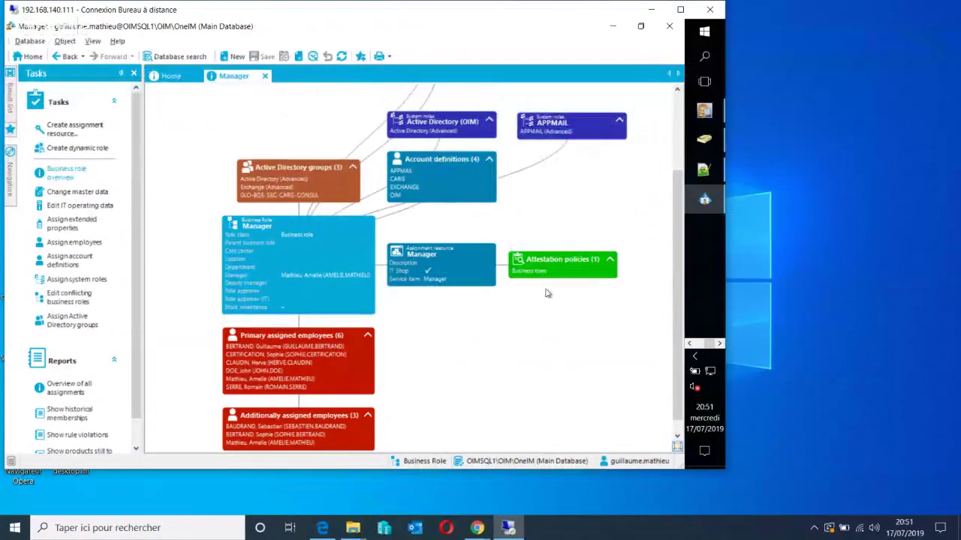
pyautogui.moveTo(418, 166); pyautogui.dragTo(437, 180)
pyautogui.moveTo(673, 190); pyautogui.dragTo(673, 137)
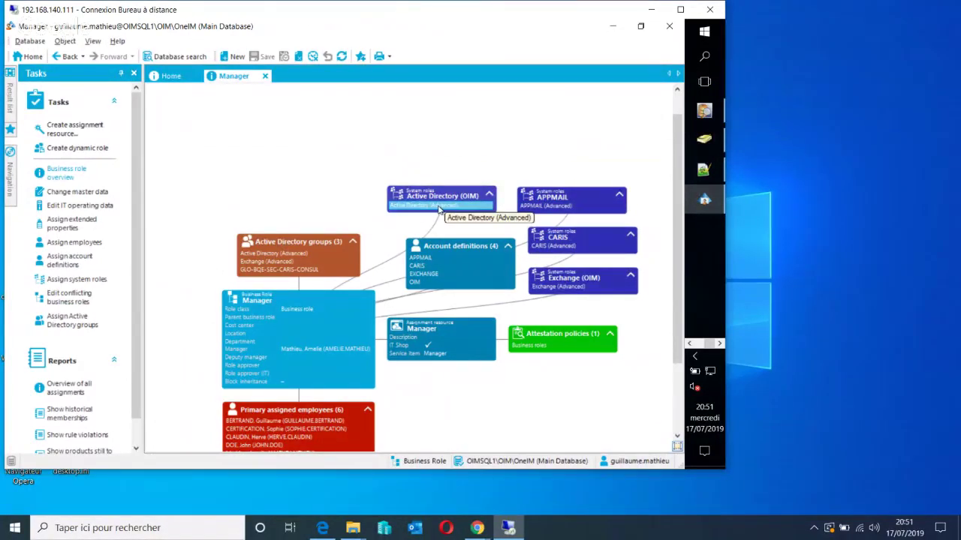
pyautogui.doubleClick(415, 208)
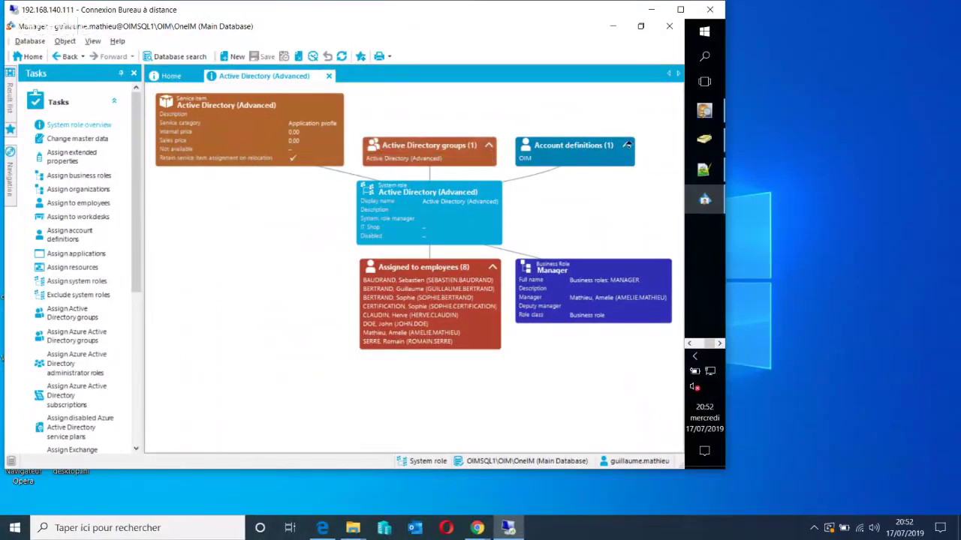
pyautogui.click(704, 139)
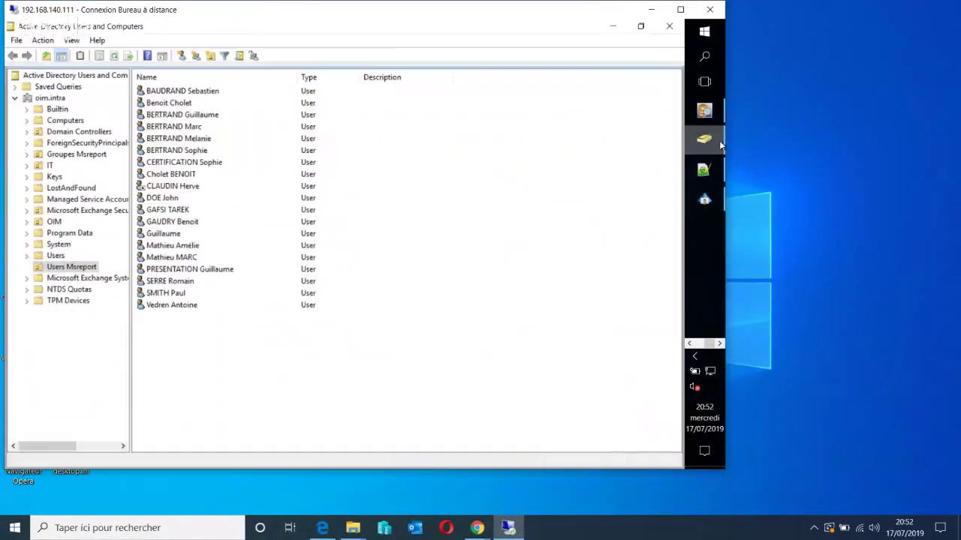
# Step: Confirm the user's Member Of list shows Active Directory (Advanced), then close the properties without changes
pyautogui.doubleClick(170, 281)
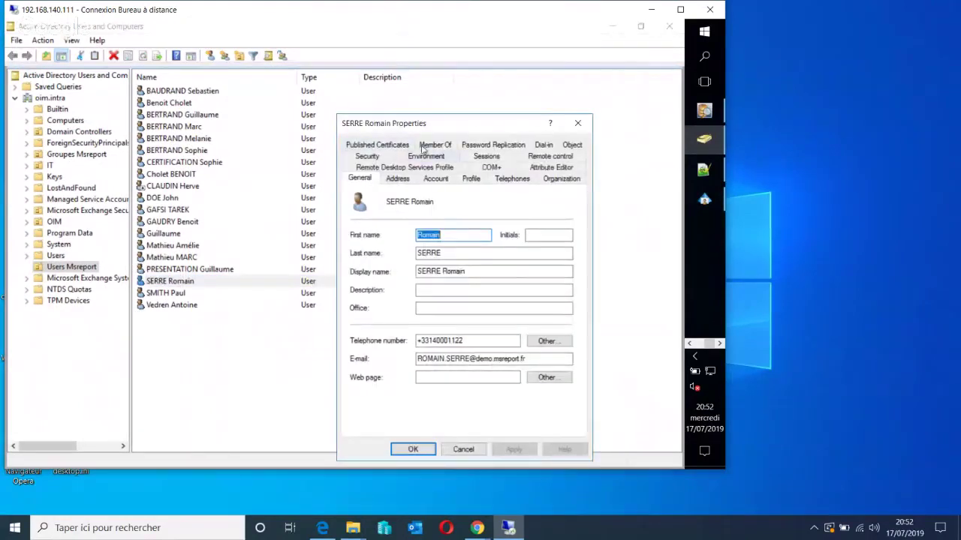
pyautogui.click(432, 145)
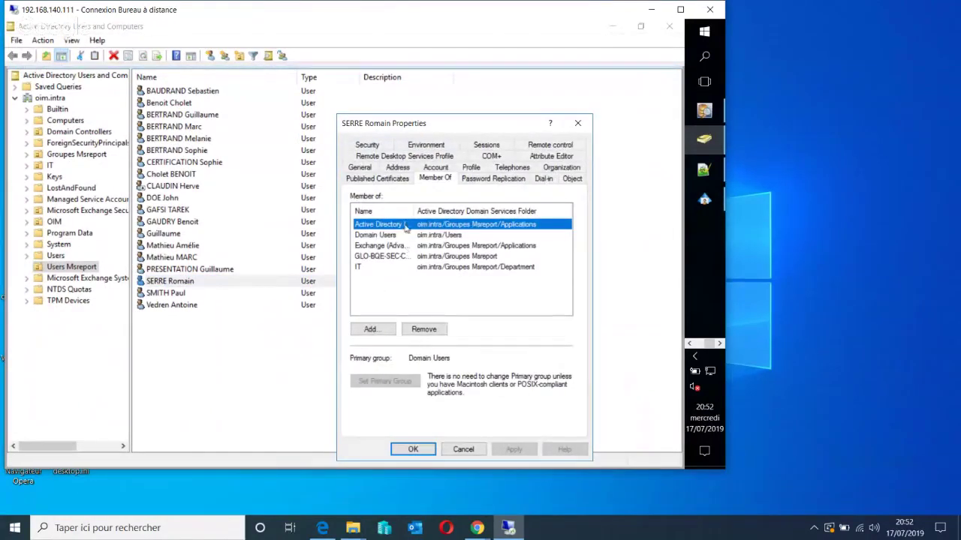
pyautogui.moveTo(415, 210); pyautogui.dragTo(496, 211)
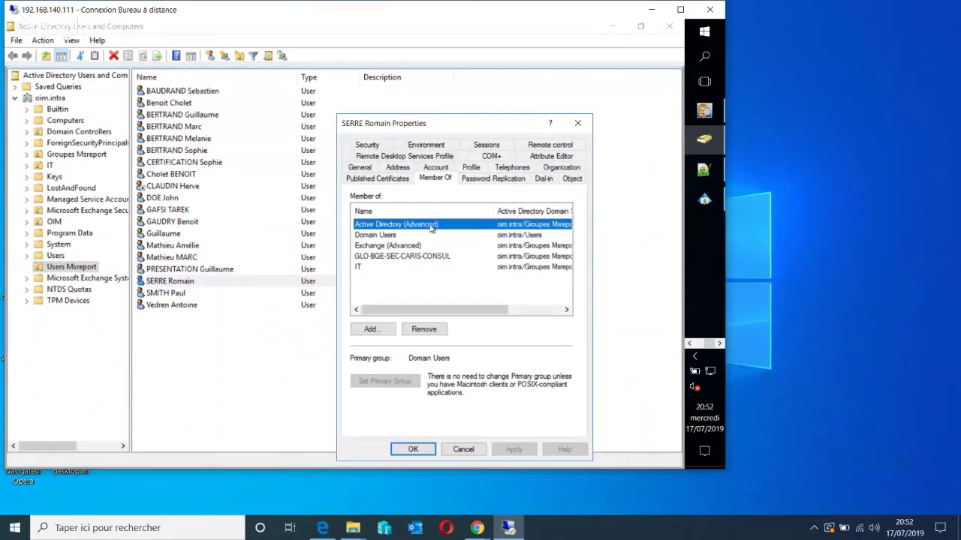
pyautogui.click(463, 449)
pyautogui.click(610, 31)
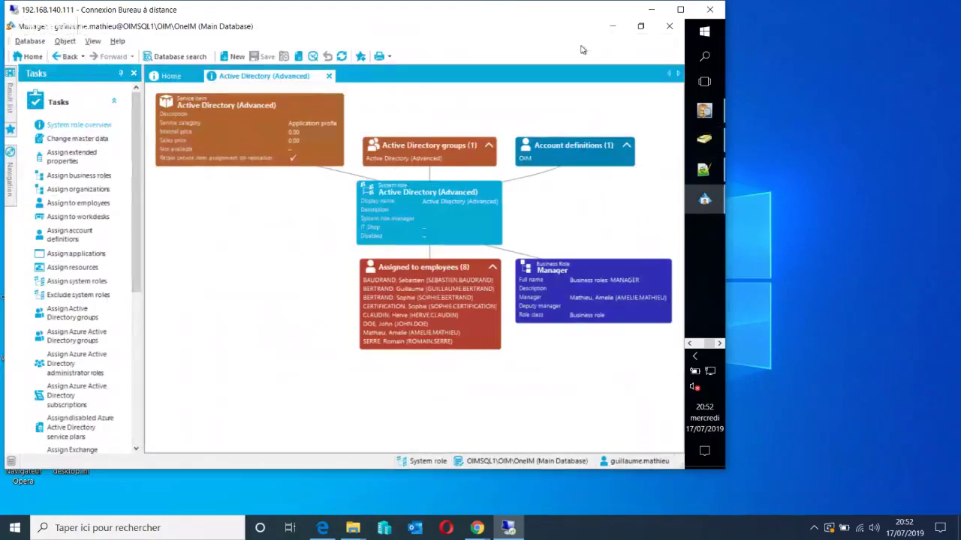
# Step: Close the Active Directory (Advanced) role view and restore the default window layout
pyautogui.click(329, 77)
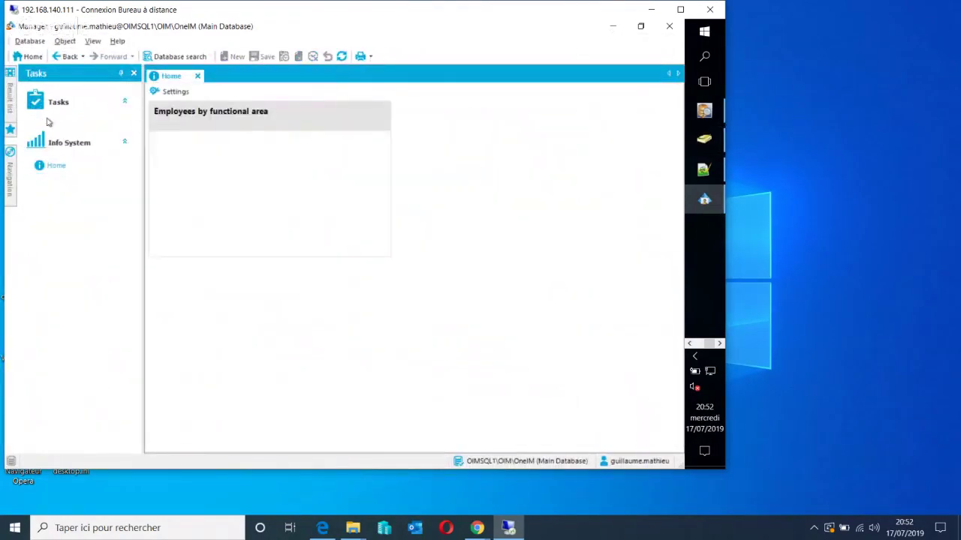
pyautogui.click(91, 42)
pyautogui.moveTo(129, 248)
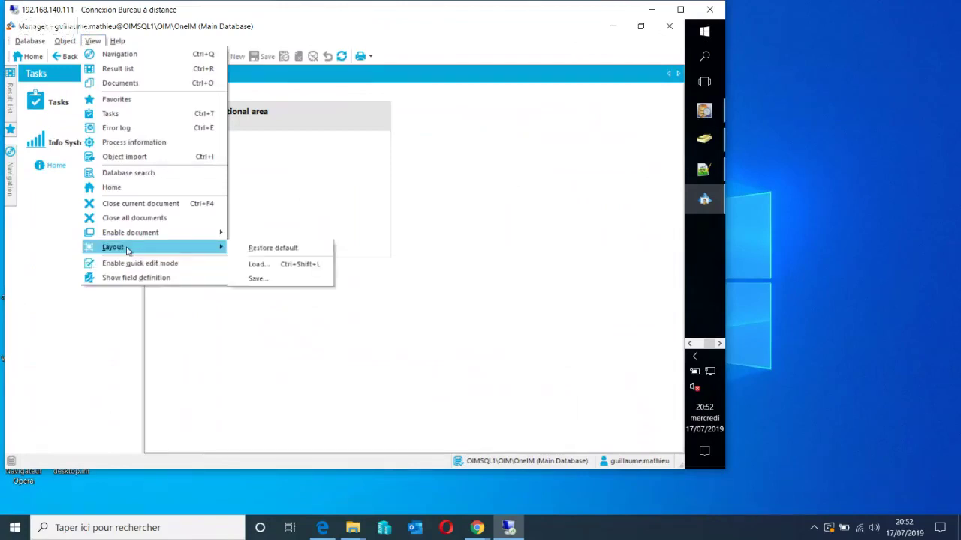
pyautogui.click(273, 247)
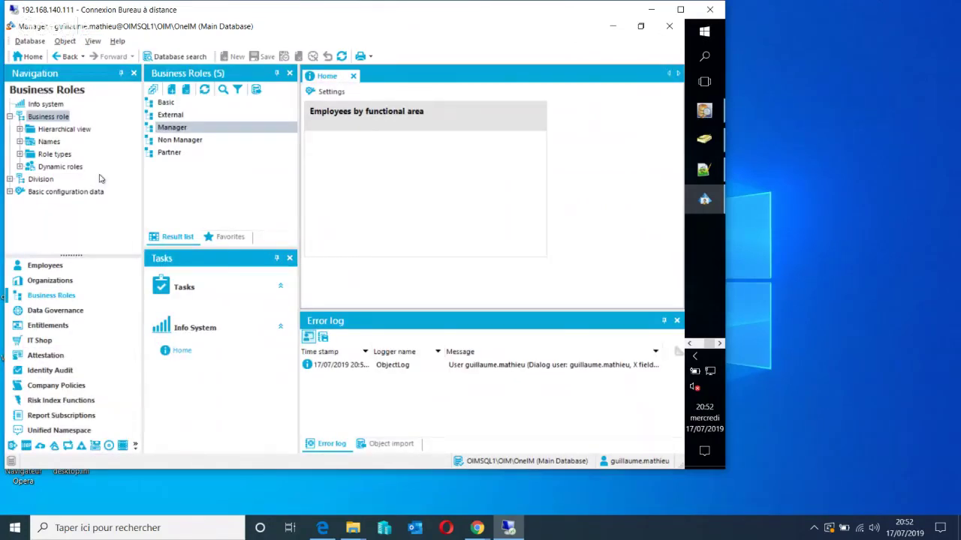
# Step: Show the Non Manager business role's overview, then bring Job Queue Info to the front
pyautogui.click(167, 105)
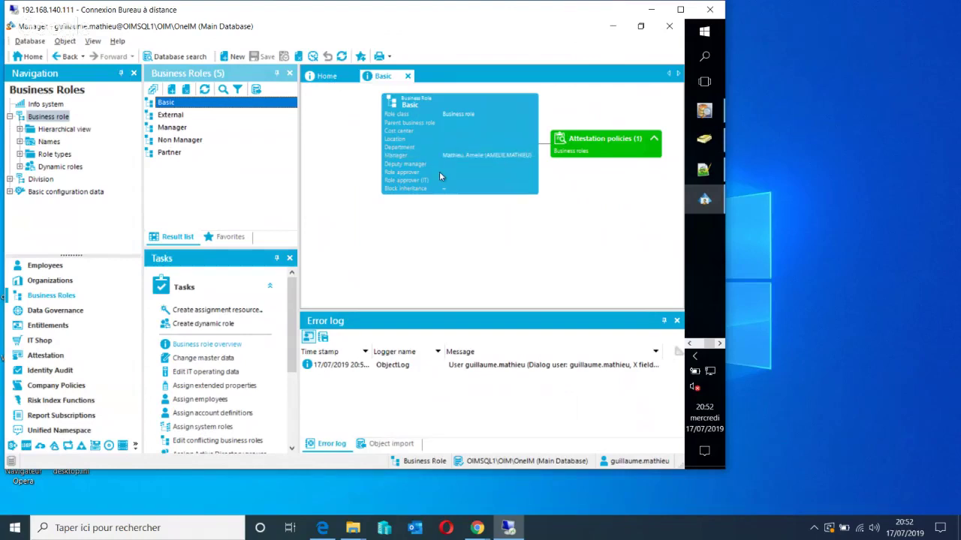
pyautogui.click(178, 140)
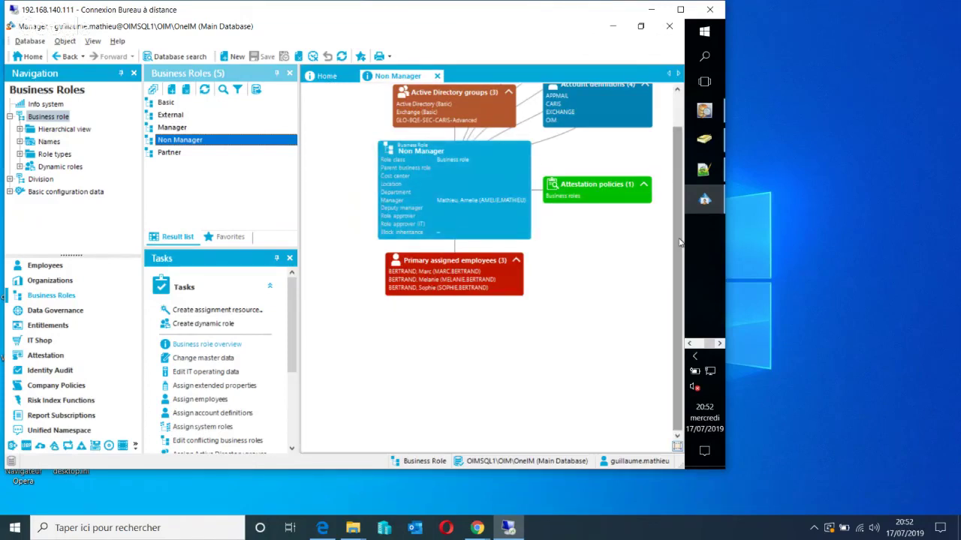
pyautogui.moveTo(676, 326); pyautogui.dragTo(683, 234)
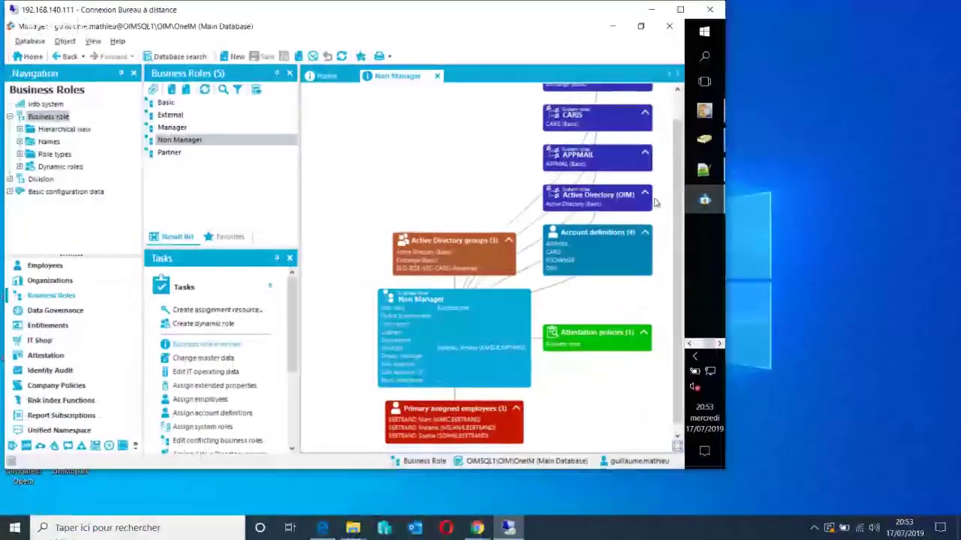
pyautogui.click(704, 199)
pyautogui.moveTo(714, 177)
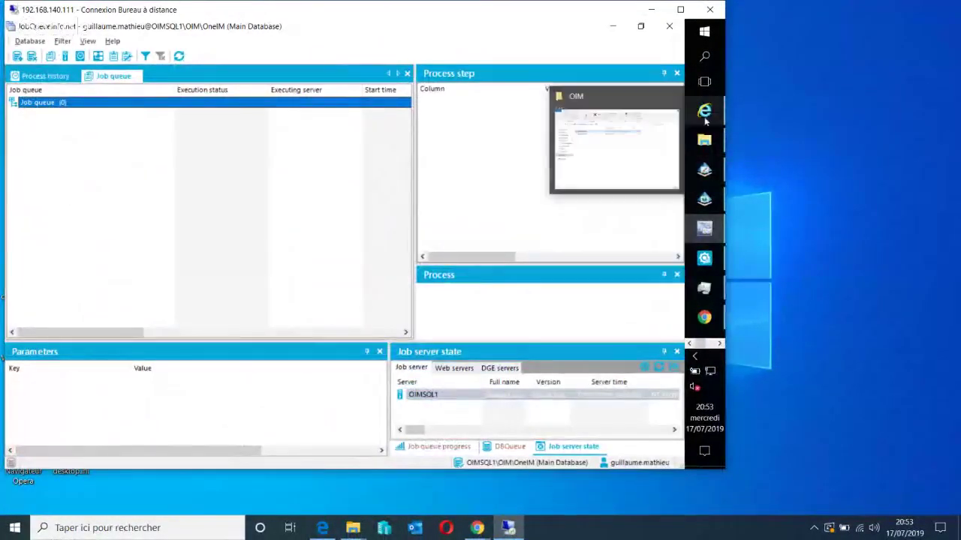
# Step: Back in Manager, open the changed employee's record from the Employees list
pyautogui.click(719, 342)
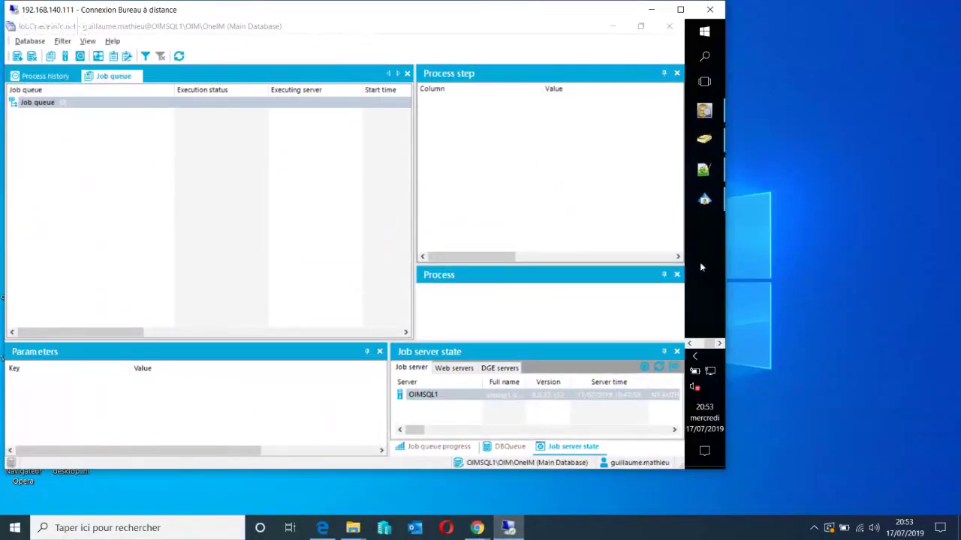
pyautogui.click(700, 202)
pyautogui.click(45, 266)
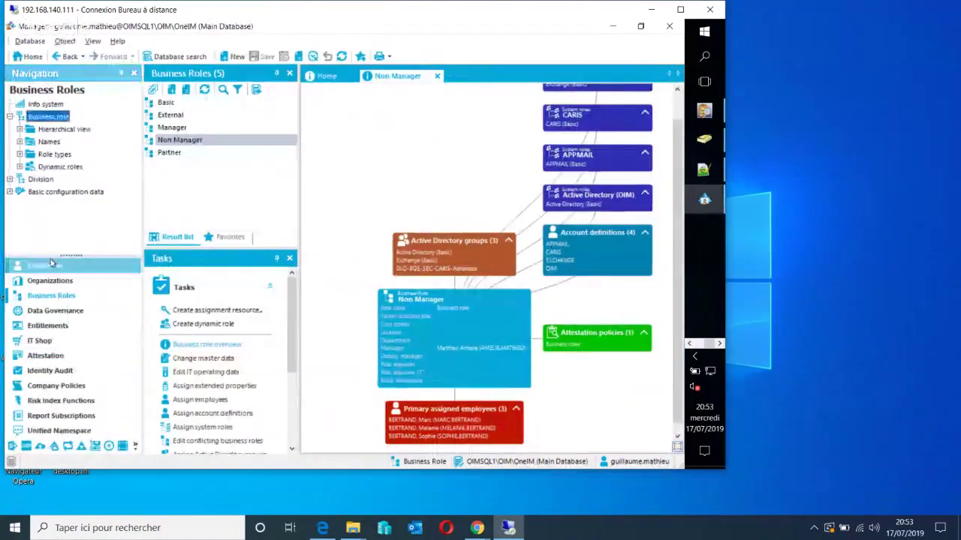
pyautogui.click(44, 117)
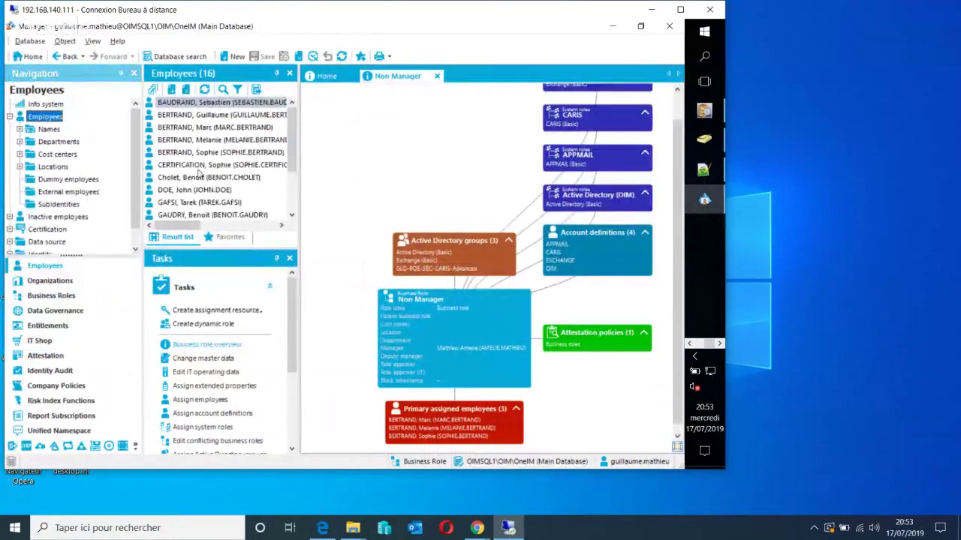
pyautogui.scroll(-2, 194, 185)
pyautogui.click(186, 199)
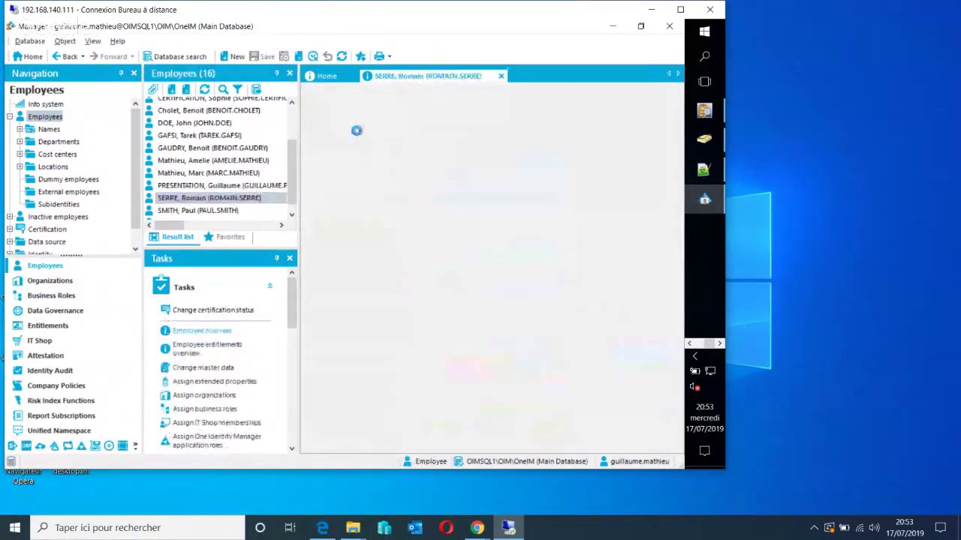
# Step: Check the Organizational tab's primary business role is MANAGER, leaving it unchanged
pyautogui.click(490, 90)
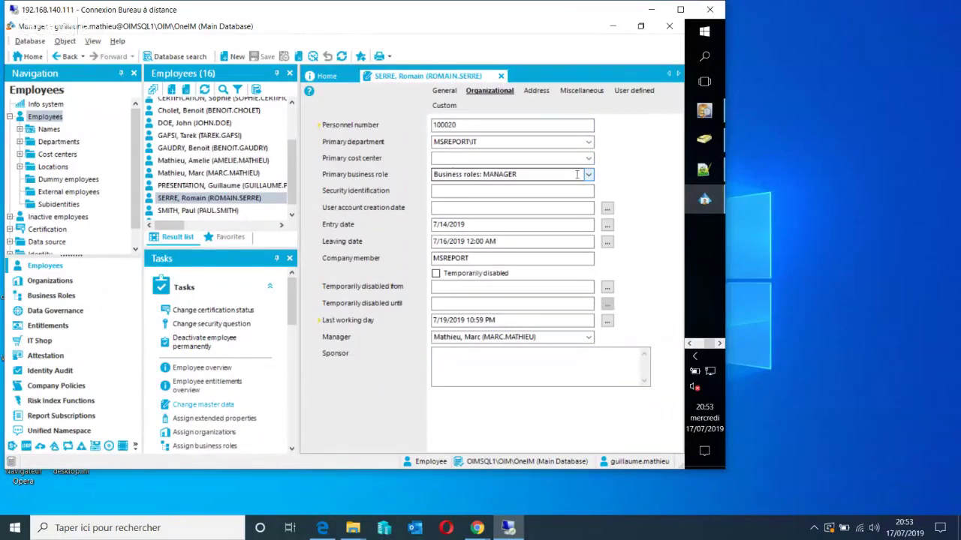
pyautogui.click(590, 175)
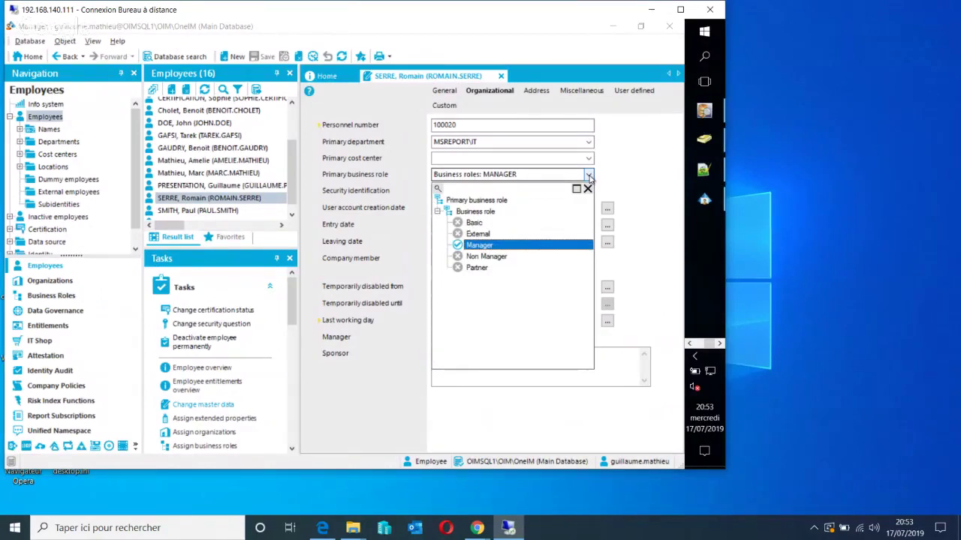
pyautogui.click(589, 175)
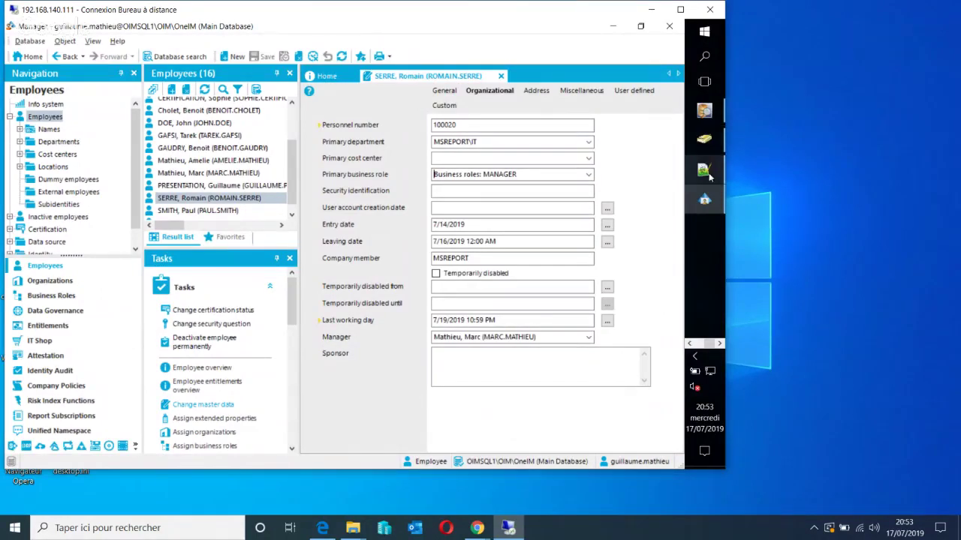
pyautogui.click(704, 171)
# Step: Change line 9's BusinessRole in Workdays.CSV to 'Non Manager', save, and close Notepad++
pyautogui.click(494, 169)
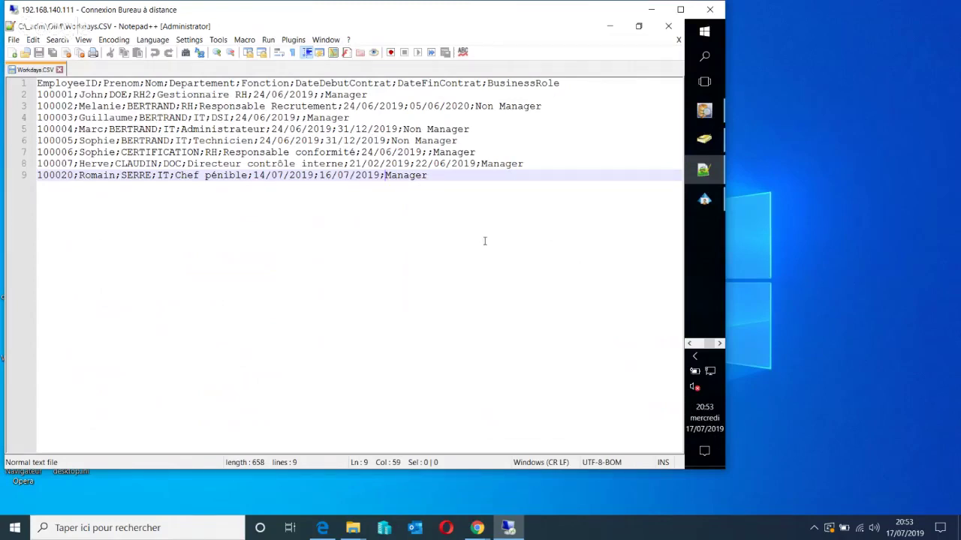
pyautogui.write('Non')
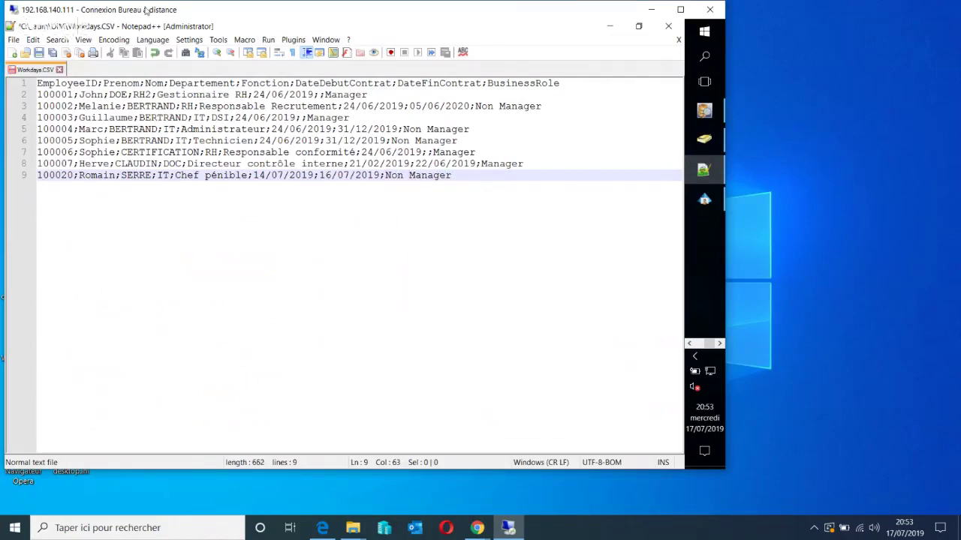
pyautogui.click(38, 51)
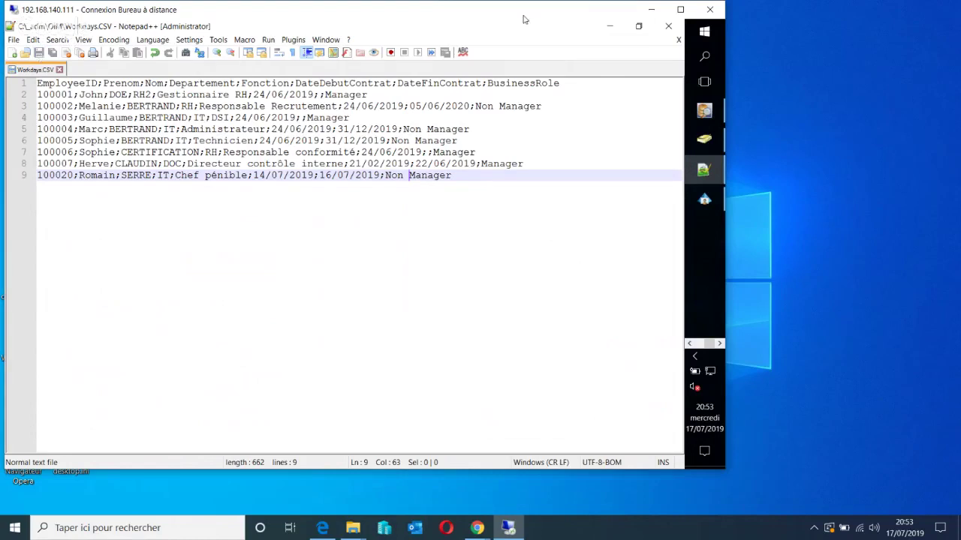
pyautogui.click(670, 28)
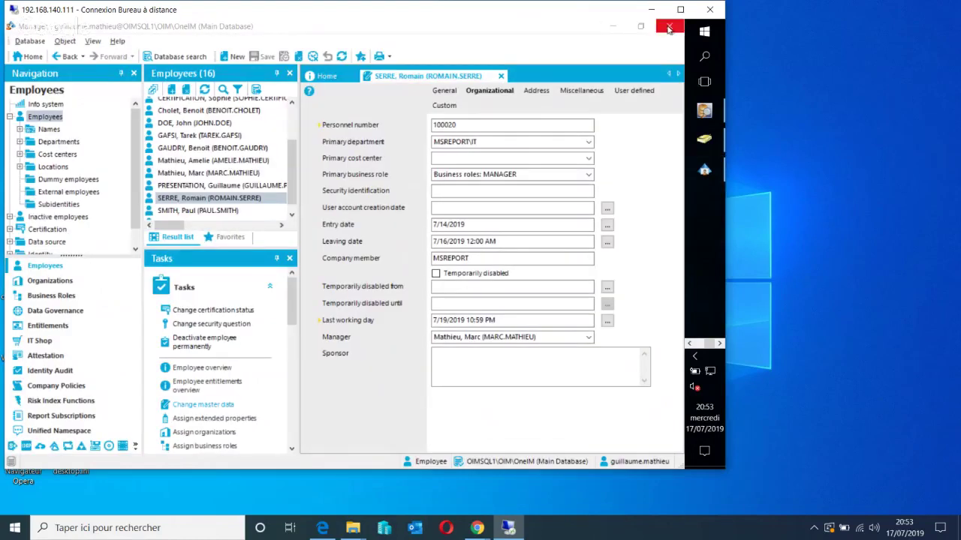
# Step: Close the Manager window and bring Synchronization Editor to the front
pyautogui.click(669, 30)
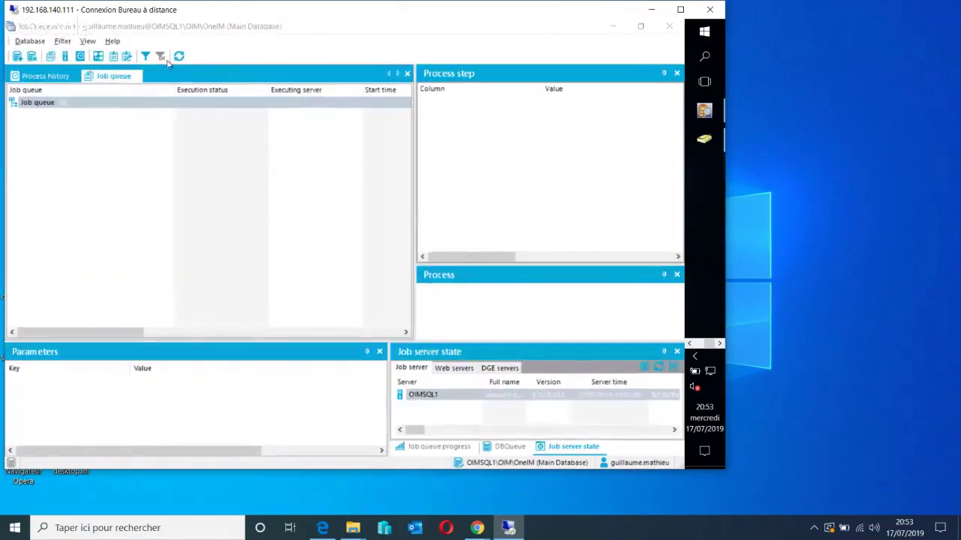
pyautogui.click(719, 344)
pyautogui.click(689, 344)
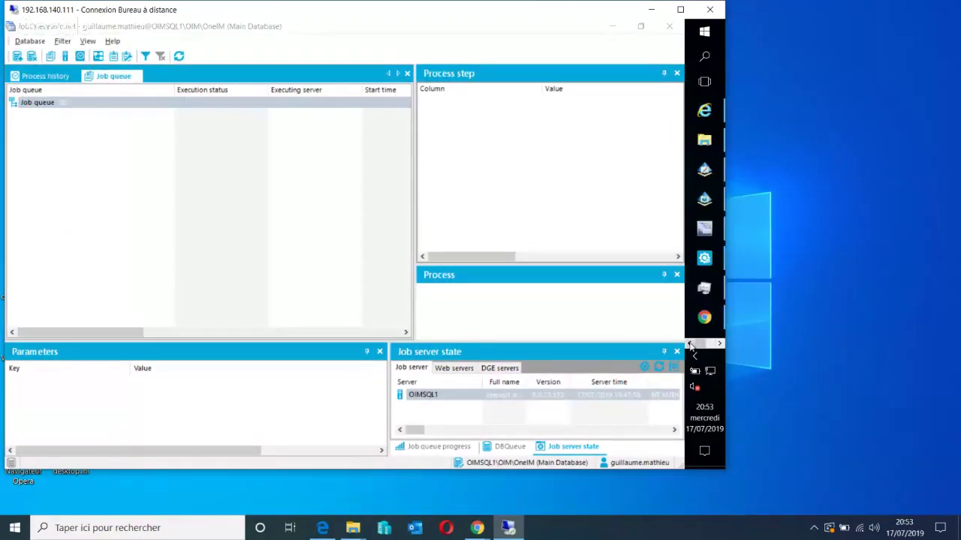
pyautogui.moveTo(698, 321)
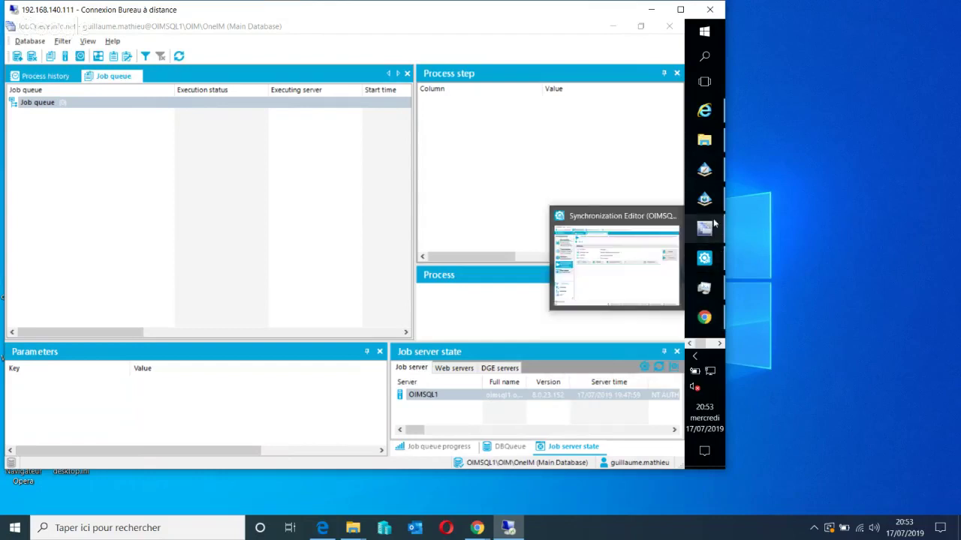
pyautogui.click(706, 260)
# Step: Execute the Workday synchronization on the service, acknowledge it, and minimize the editor
pyautogui.click(605, 214)
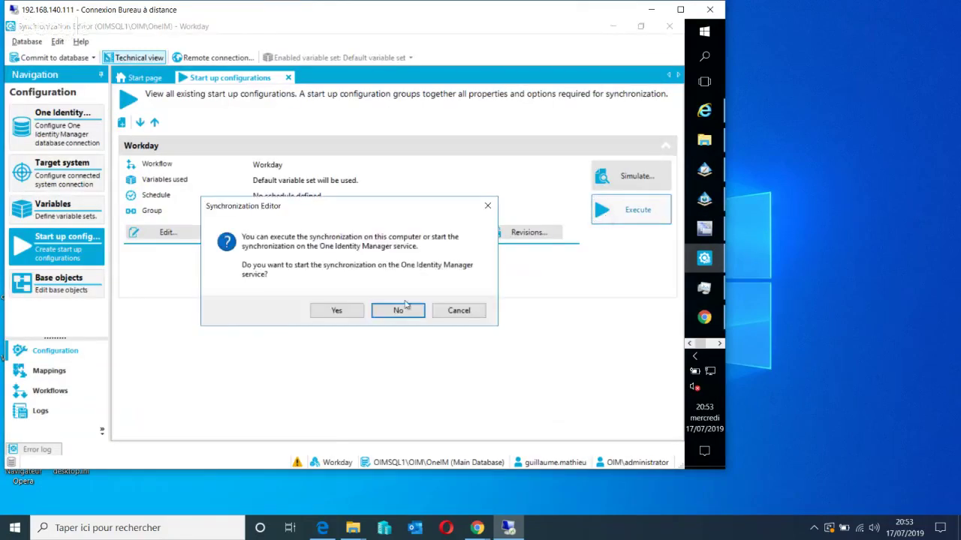
pyautogui.click(338, 309)
pyautogui.click(393, 292)
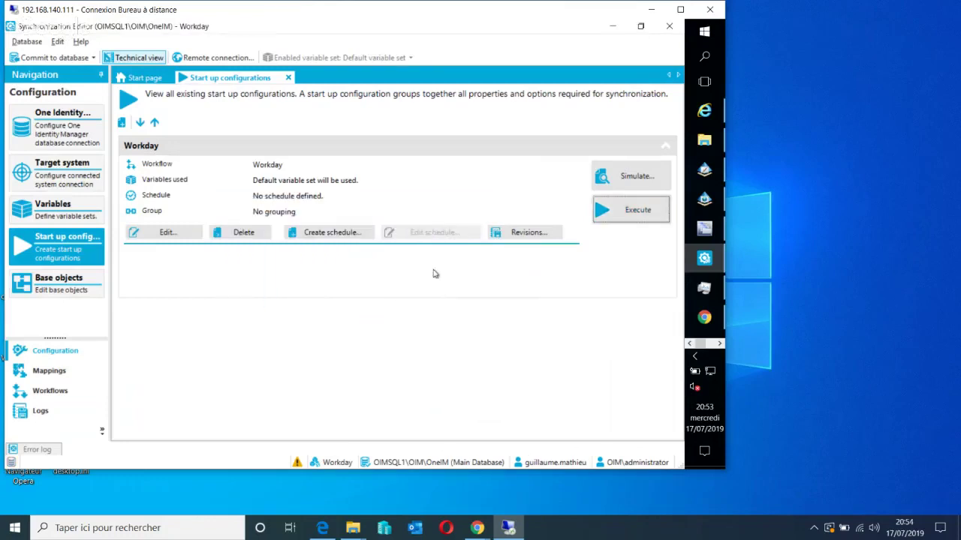
pyautogui.click(612, 27)
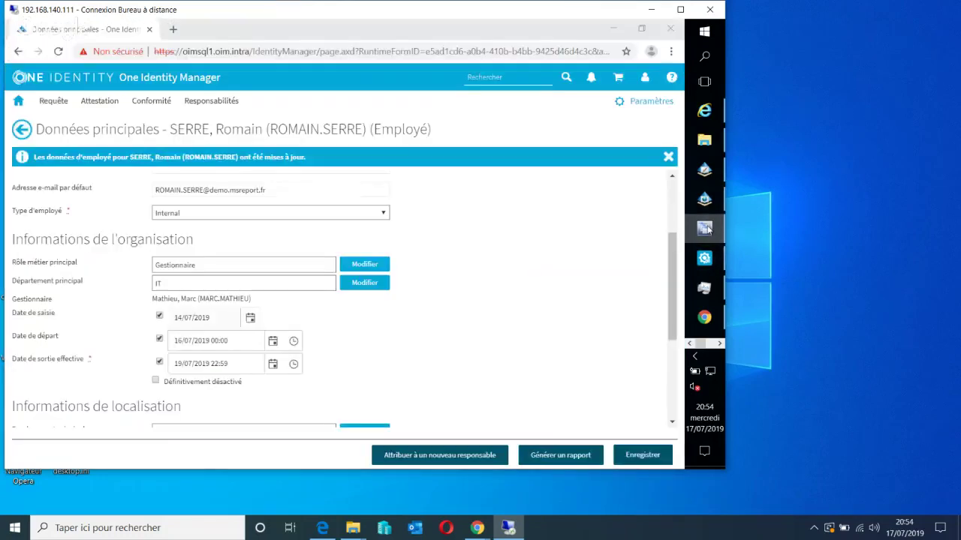
# Step: Refresh the job queue and turn on Monitor job queue for the Job queue entry
pyautogui.click(179, 57)
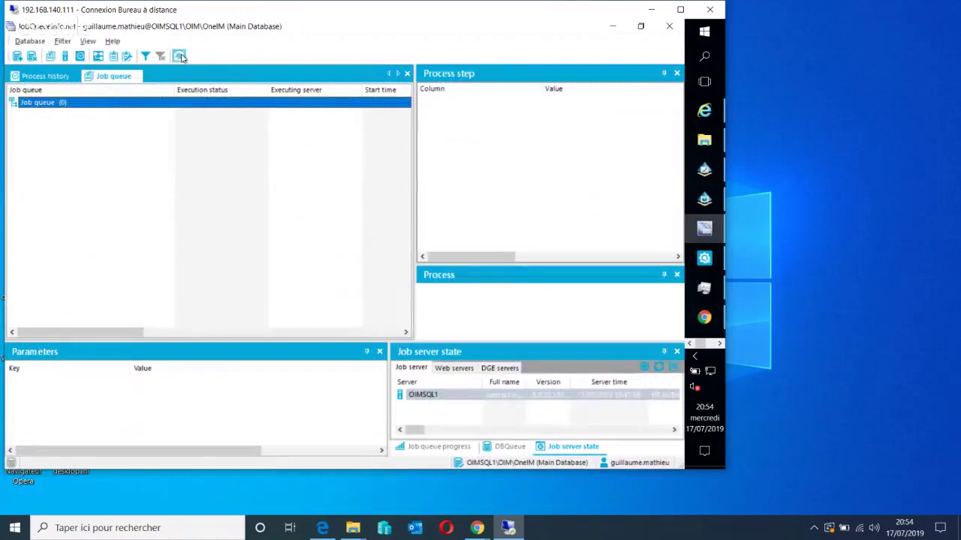
pyautogui.rightClick(104, 117)
pyautogui.click(40, 102)
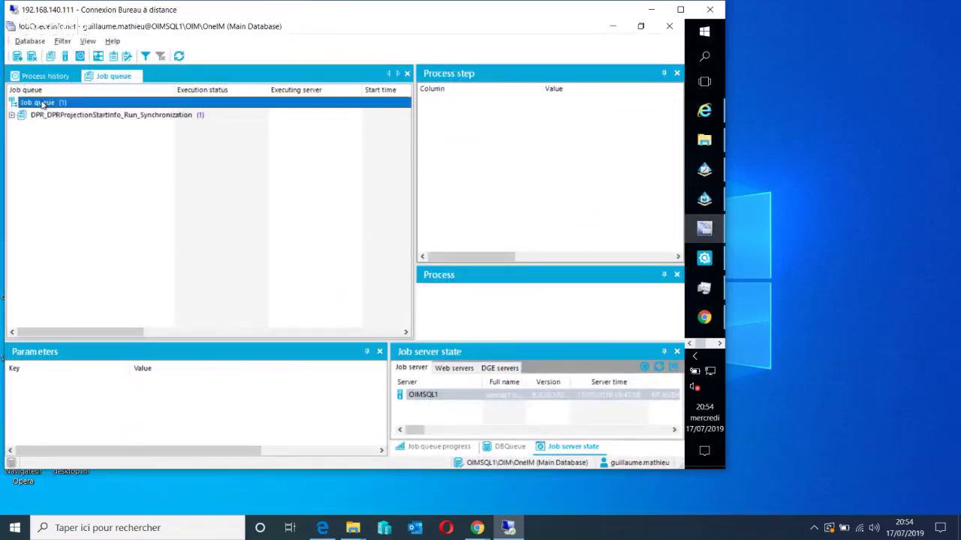
pyautogui.rightClick(41, 102)
pyautogui.click(98, 210)
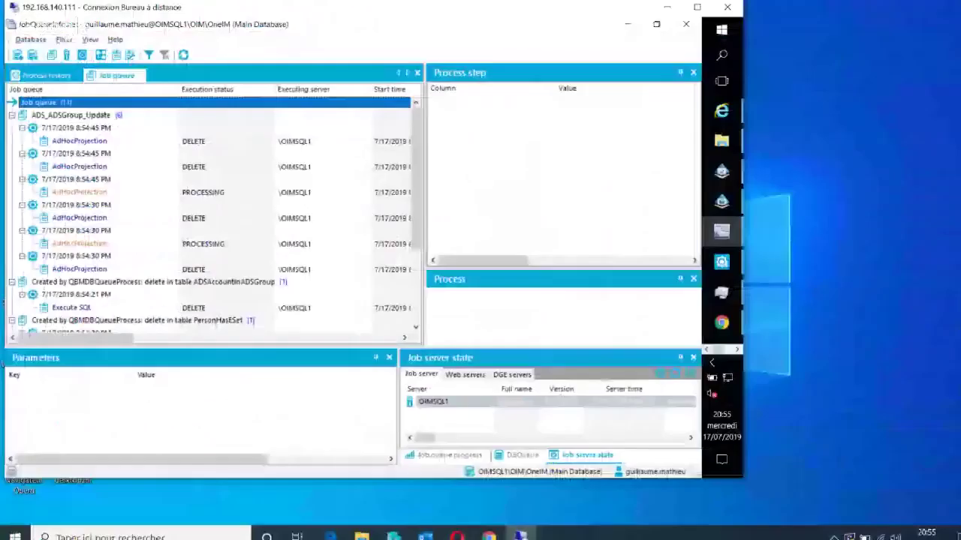
# Step: Refresh again and expand the ADS_ADSGroup_Update job to see its DELETE step
pyautogui.click(179, 55)
pyautogui.doubleClick(69, 115)
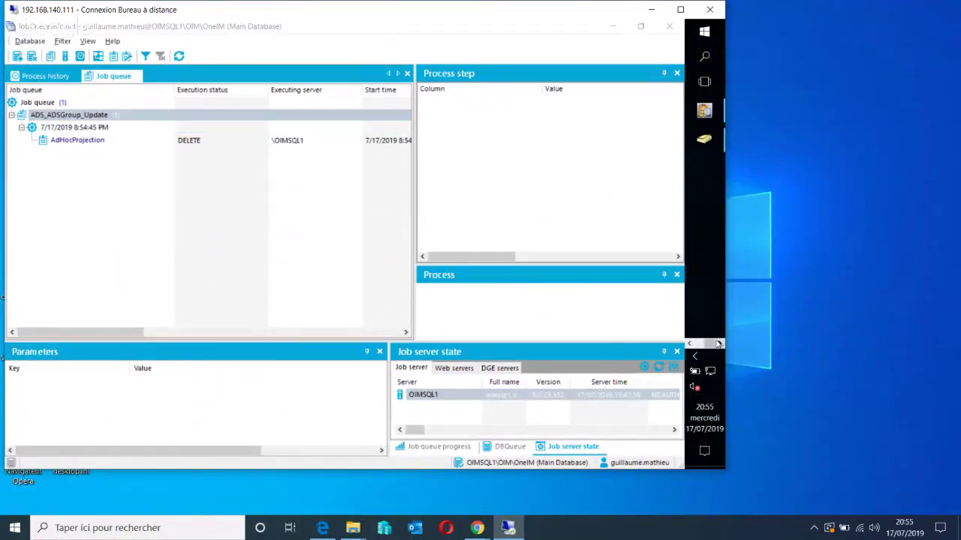
pyautogui.click(701, 142)
pyautogui.click(285, 358)
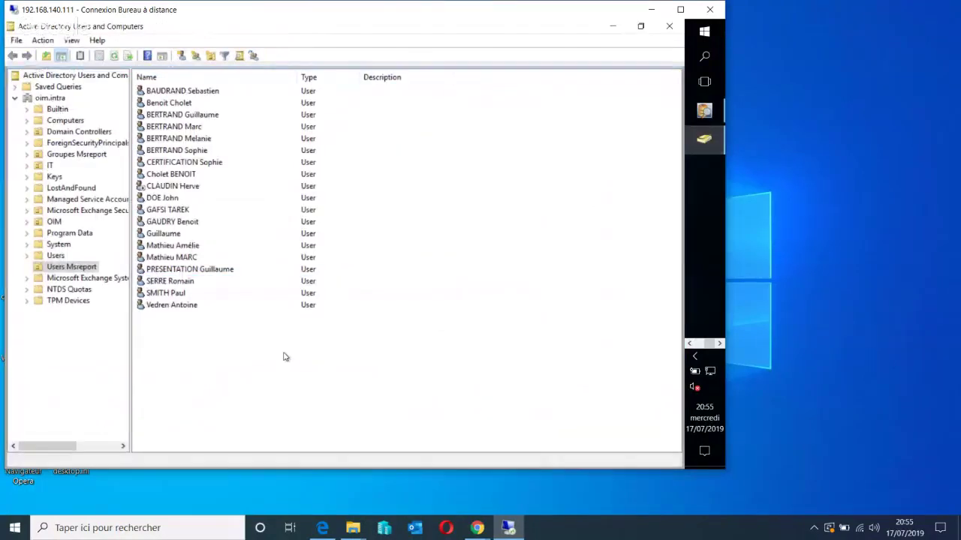
# Step: Check the user's Member Of tab now lists Active Directory (Basic), cancel, and return to Chrome
pyautogui.doubleClick(180, 282)
pyautogui.click(441, 177)
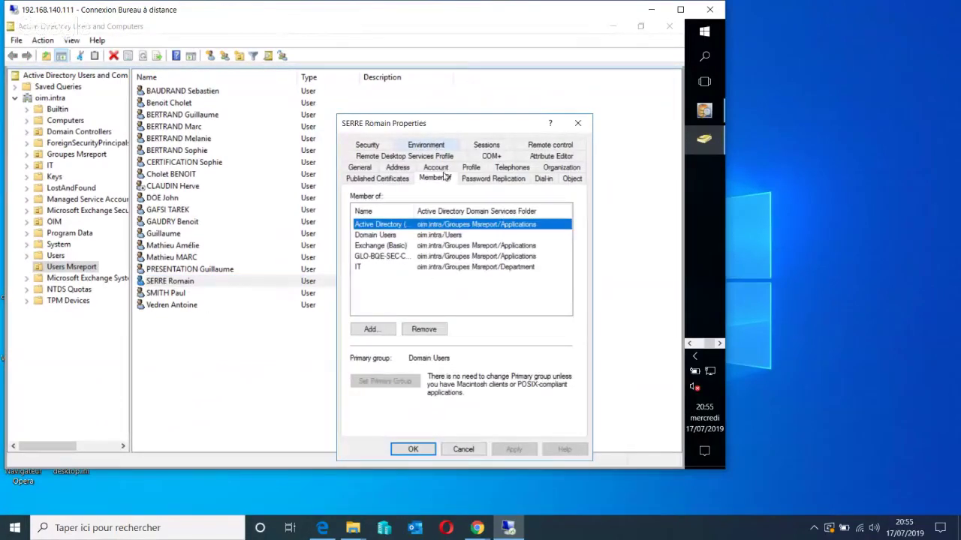
pyautogui.moveTo(411, 212); pyautogui.dragTo(487, 212)
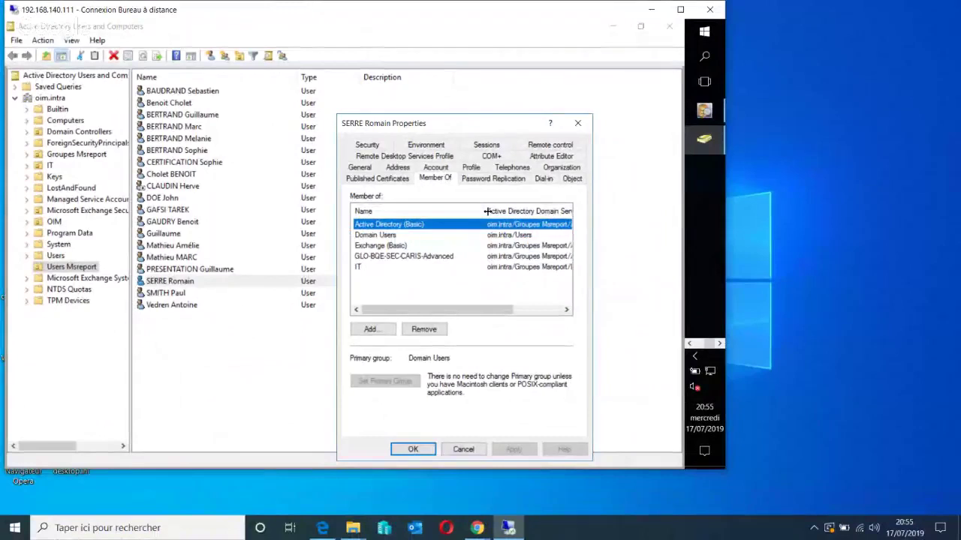
pyautogui.click(464, 449)
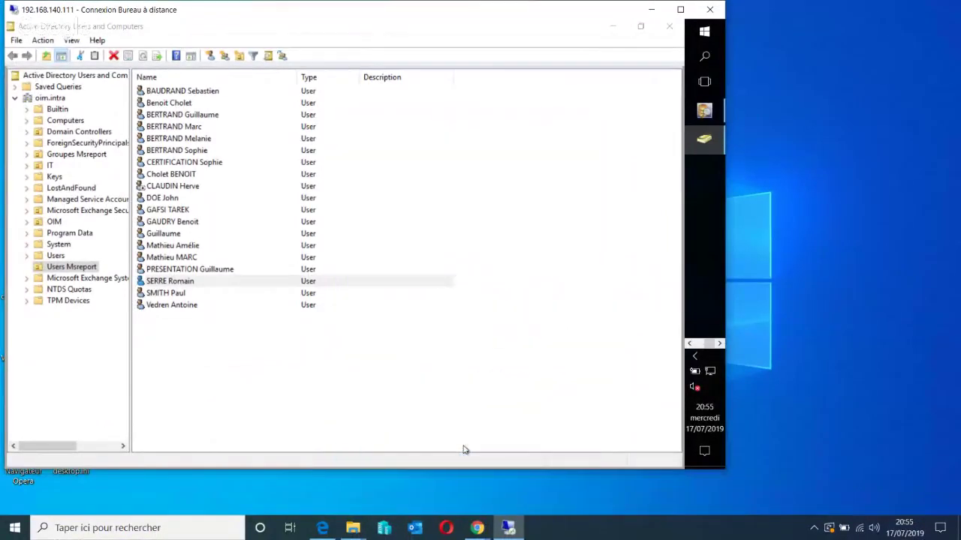
pyautogui.click(689, 344)
pyautogui.click(704, 317)
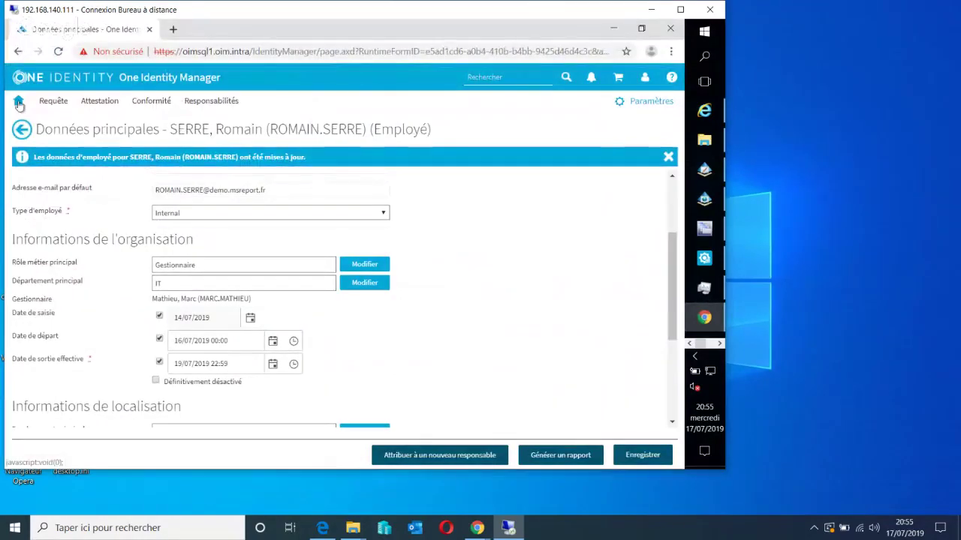
# Step: From the portal home page, review Mes subordonnés directs and start Initier une nouvelle requête
pyautogui.click(18, 103)
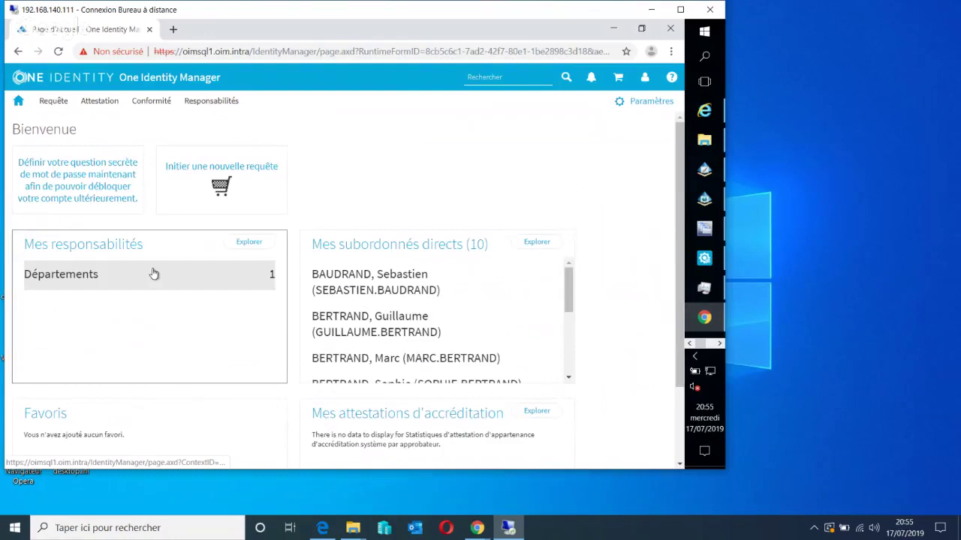
pyautogui.scroll(-5, 438, 320)
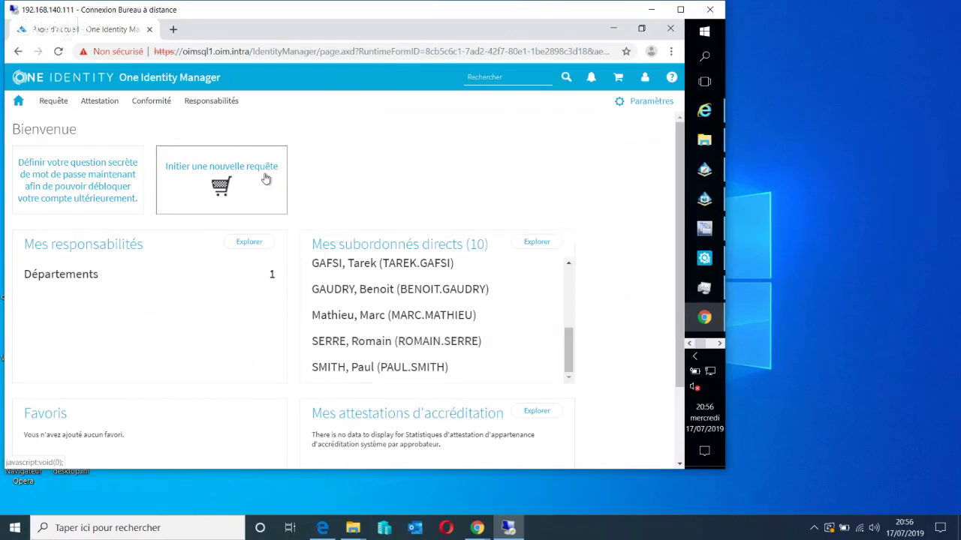
pyautogui.click(227, 170)
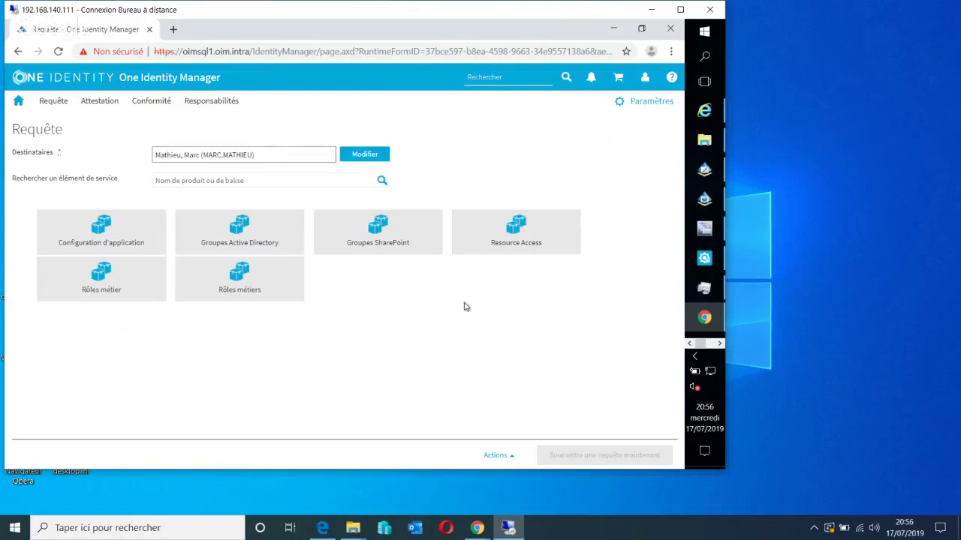
# Step: Open the Destinataires editor and search recipients by the employee's surname
pyautogui.click(364, 154)
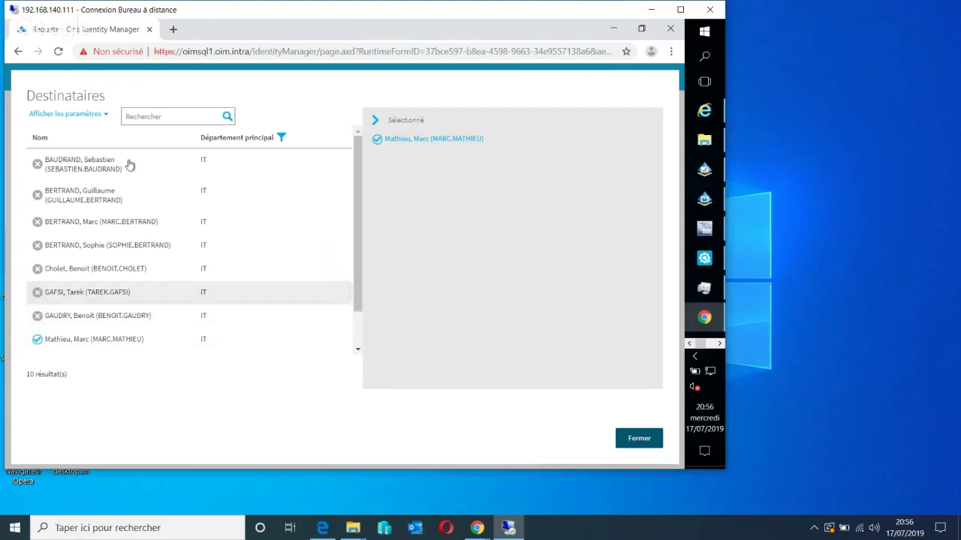
pyautogui.click(150, 117)
pyautogui.write('B')
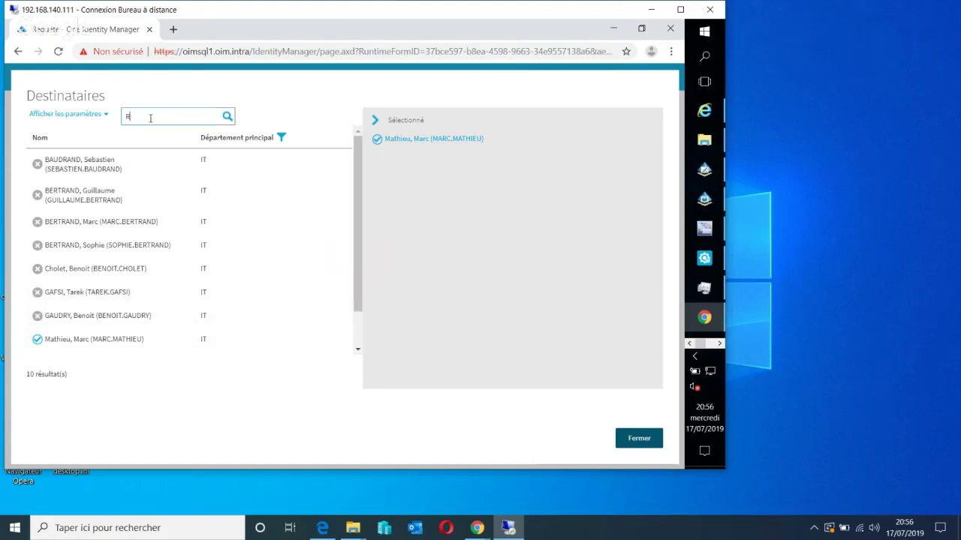
pyautogui.write('omain')
pyautogui.press('Return')
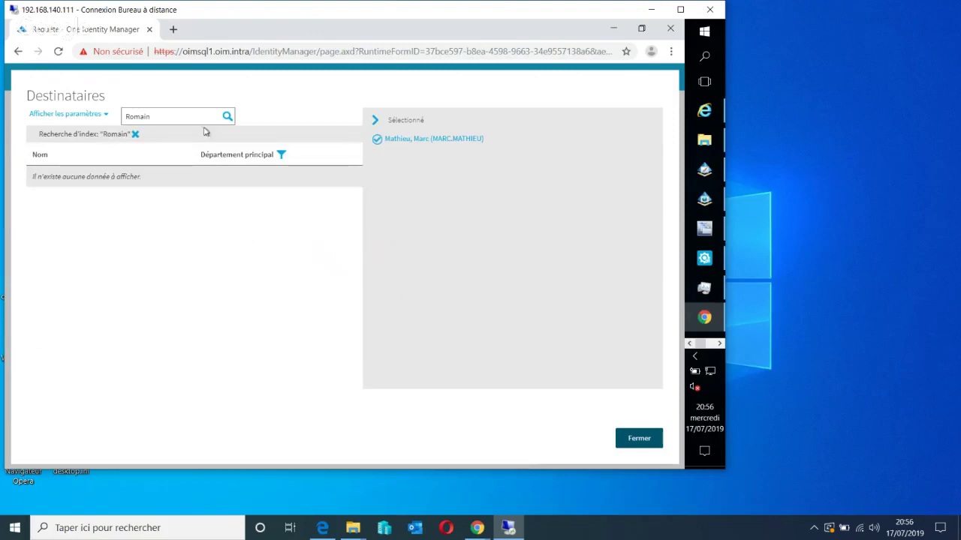
pyautogui.click(135, 133)
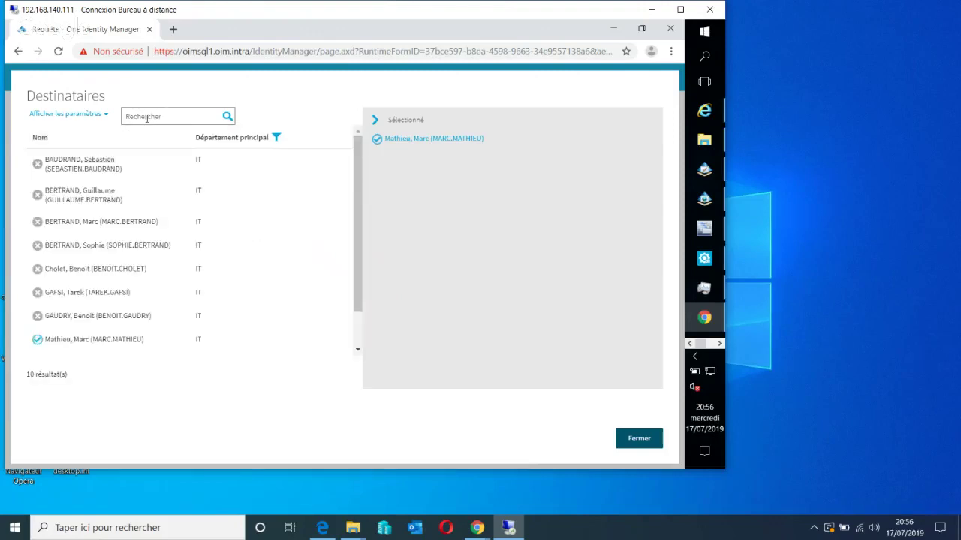
pyautogui.write('Sen')
pyautogui.write('re')
pyautogui.press('Return')
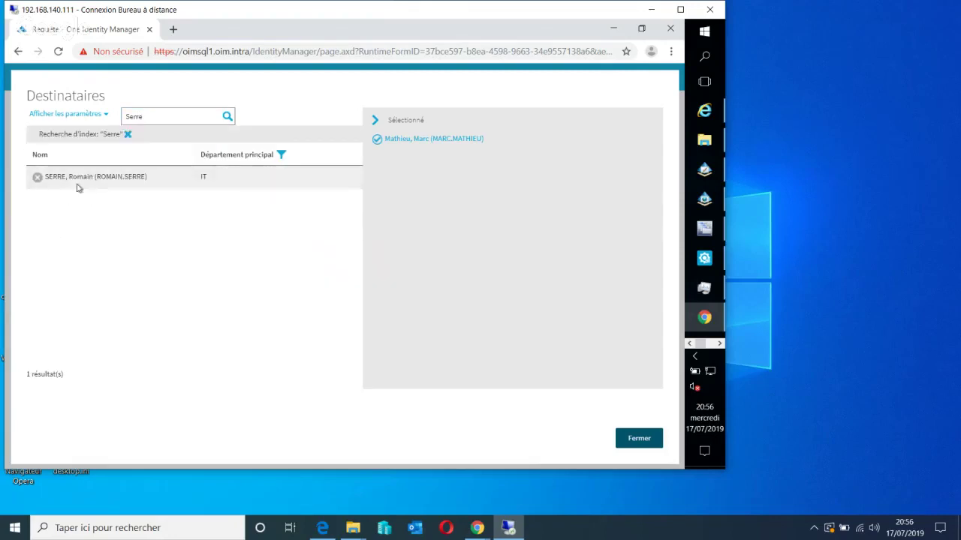
# Step: Select the employee, remove the manager from Sélectionné, and confirm the recipient with Fermer
pyautogui.click(79, 178)
pyautogui.doubleClick(407, 140)
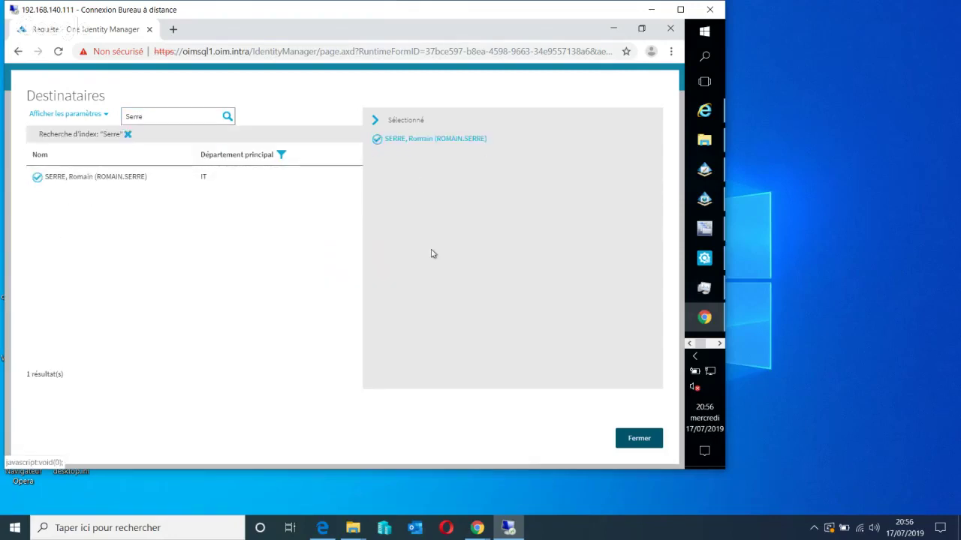
pyautogui.click(439, 141)
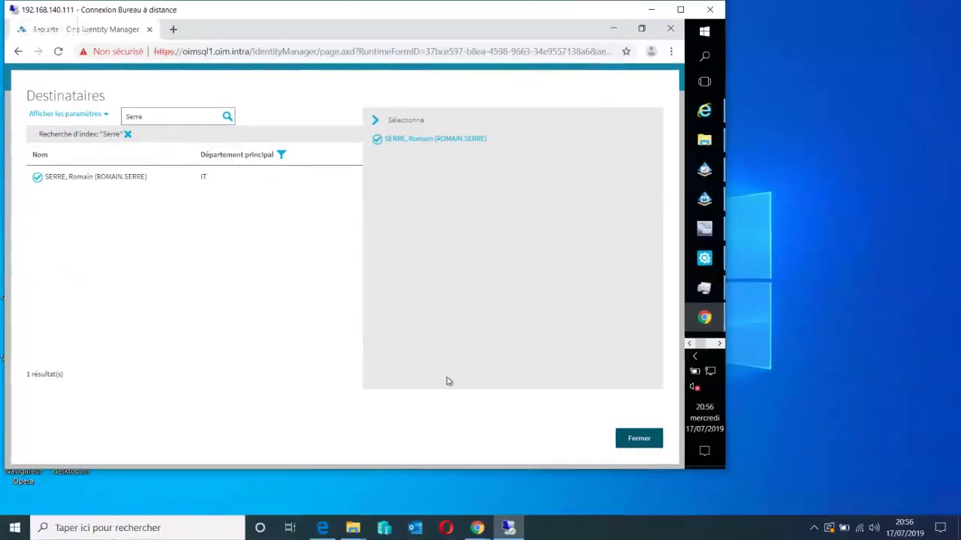
pyautogui.click(650, 438)
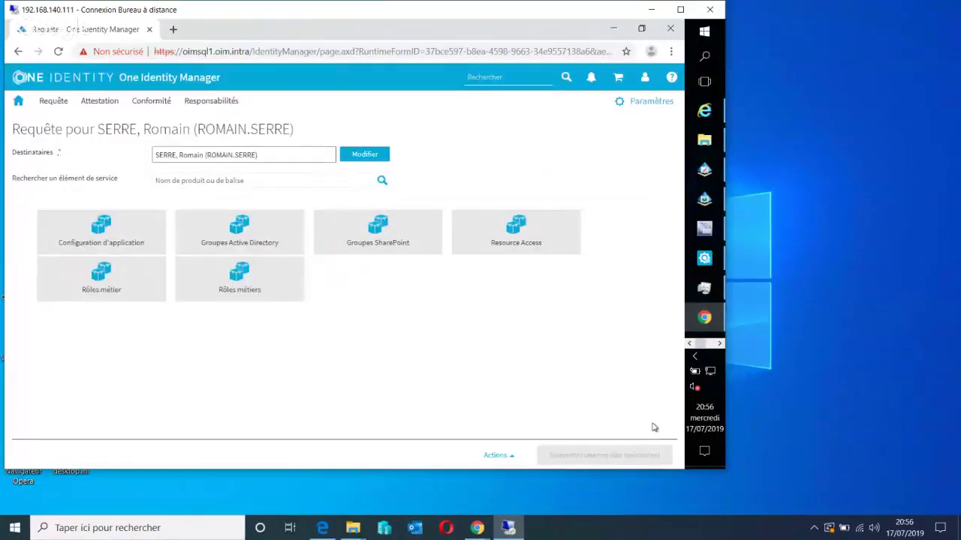
# Step: In the Groupes Active Directory catalogue, request Active Directory (Advanced) for the employee
pyautogui.click(258, 238)
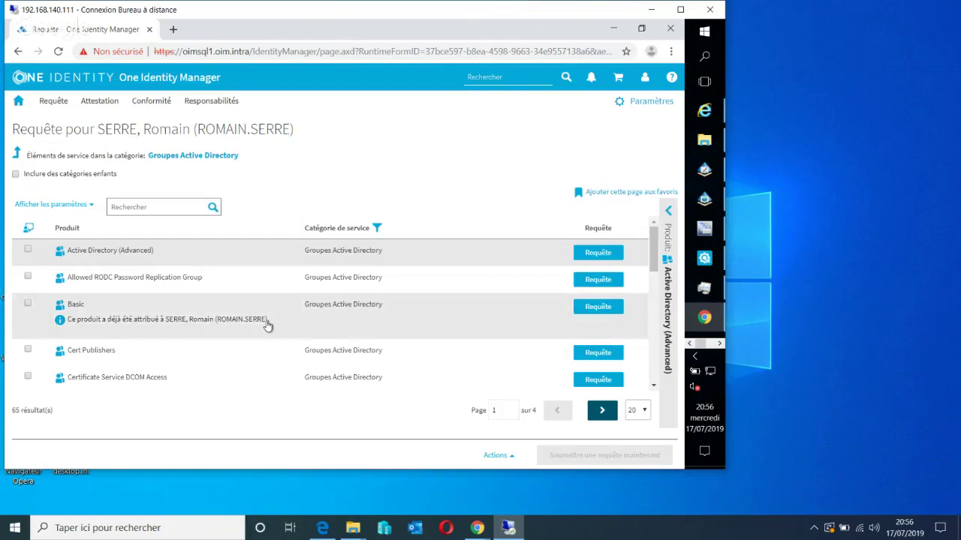
pyautogui.scroll(-3, 268, 324)
pyautogui.scroll(-5, 268, 325)
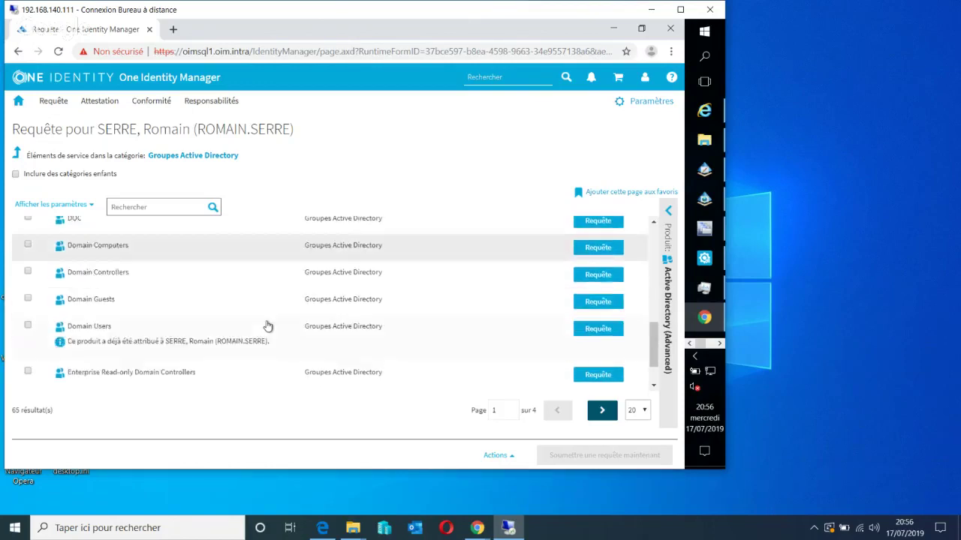
pyautogui.scroll(10, 268, 326)
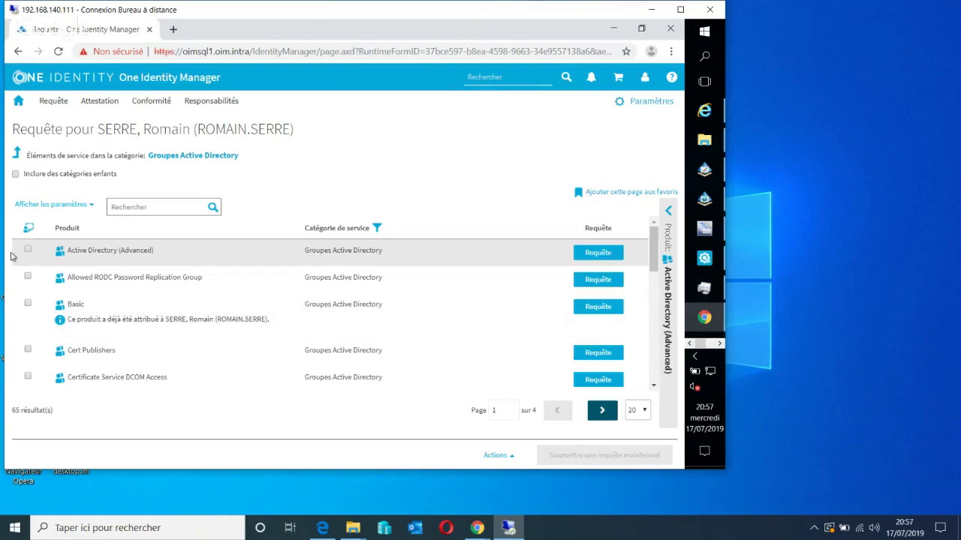
pyautogui.click(28, 250)
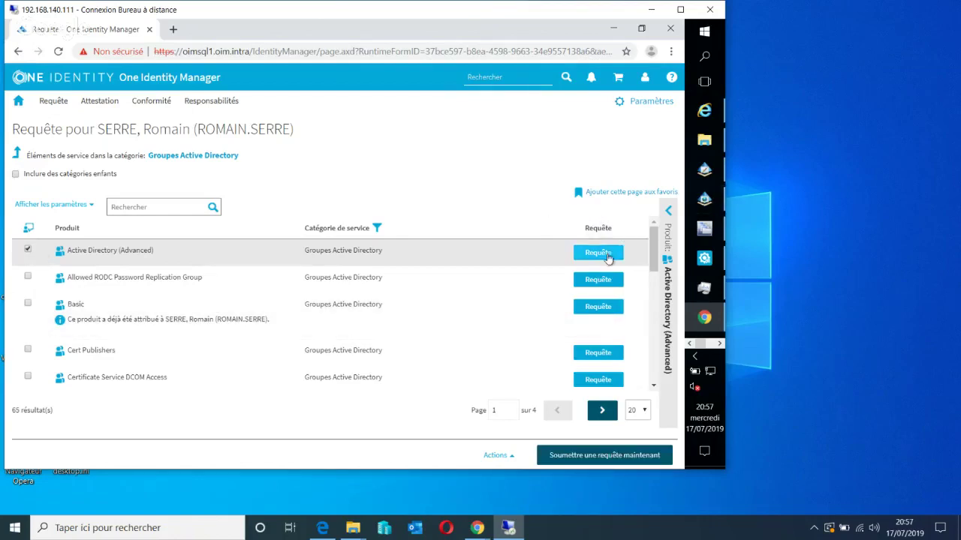
pyautogui.click(607, 253)
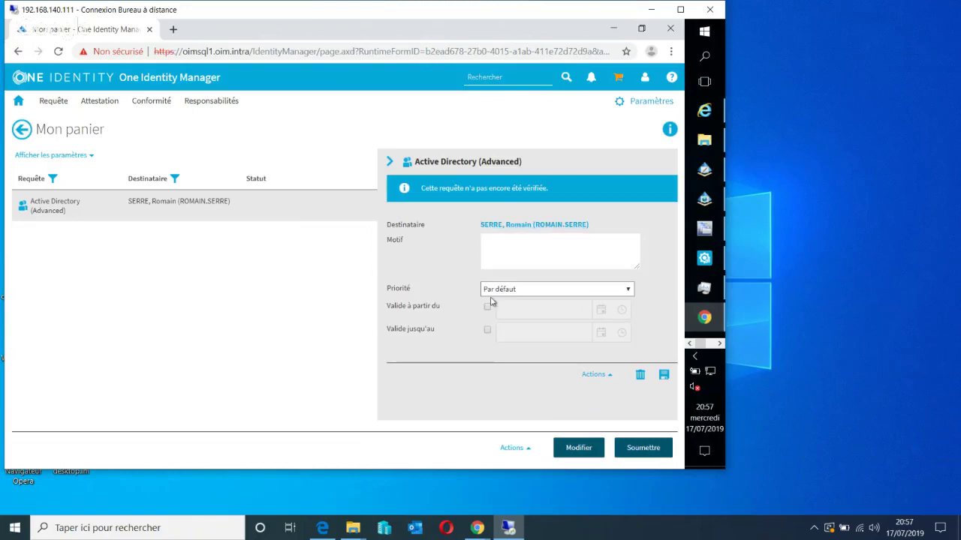
# Step: Set the request's validity period from 16/07/2019 to 31/07/2019
pyautogui.click(488, 311)
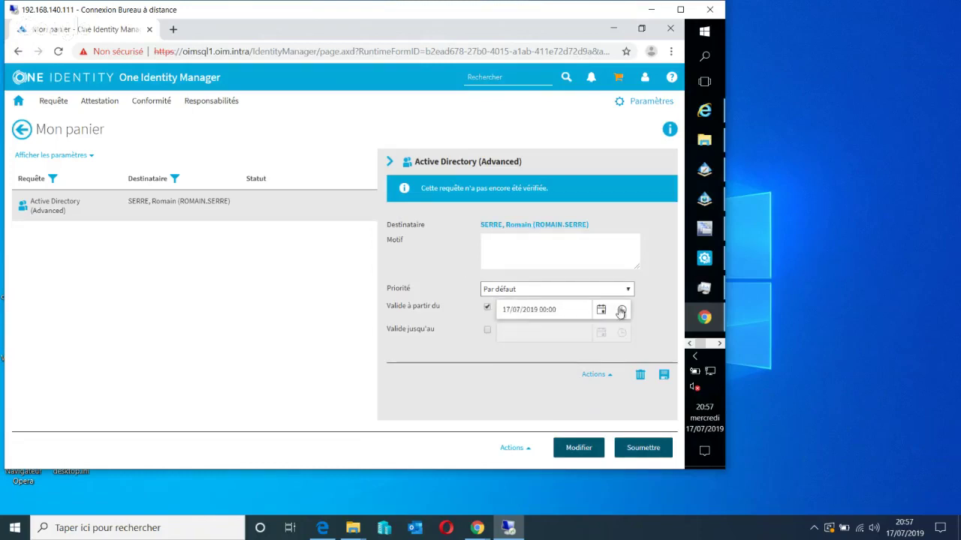
pyautogui.click(605, 312)
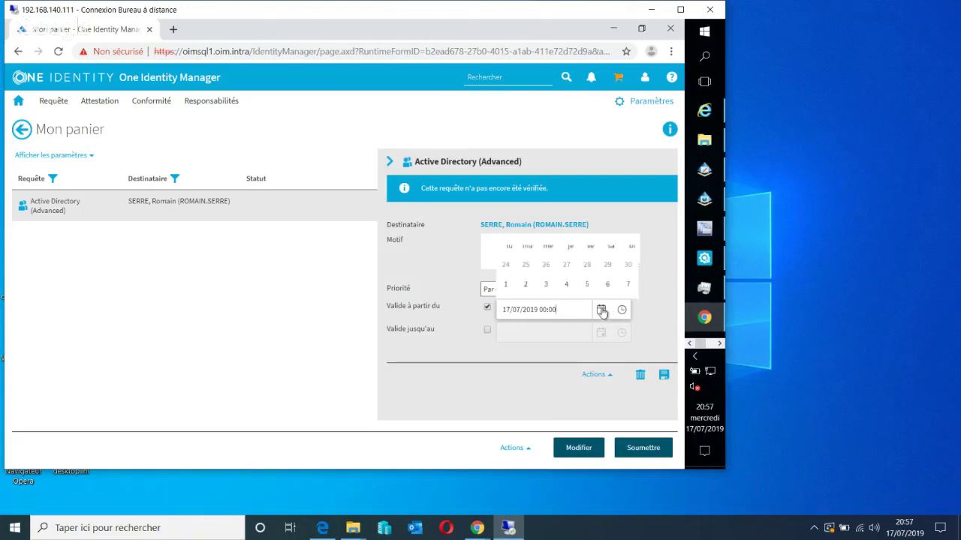
pyautogui.click(526, 221)
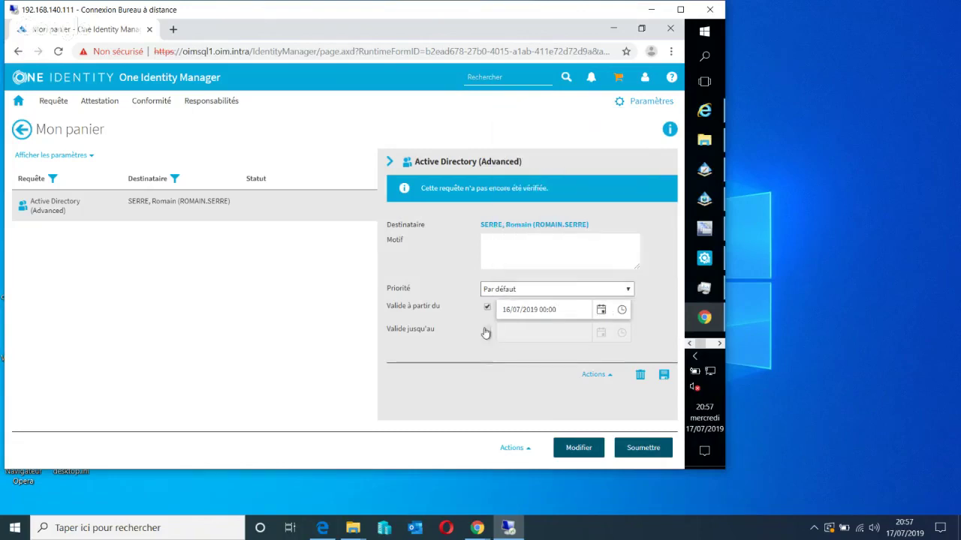
pyautogui.click(487, 329)
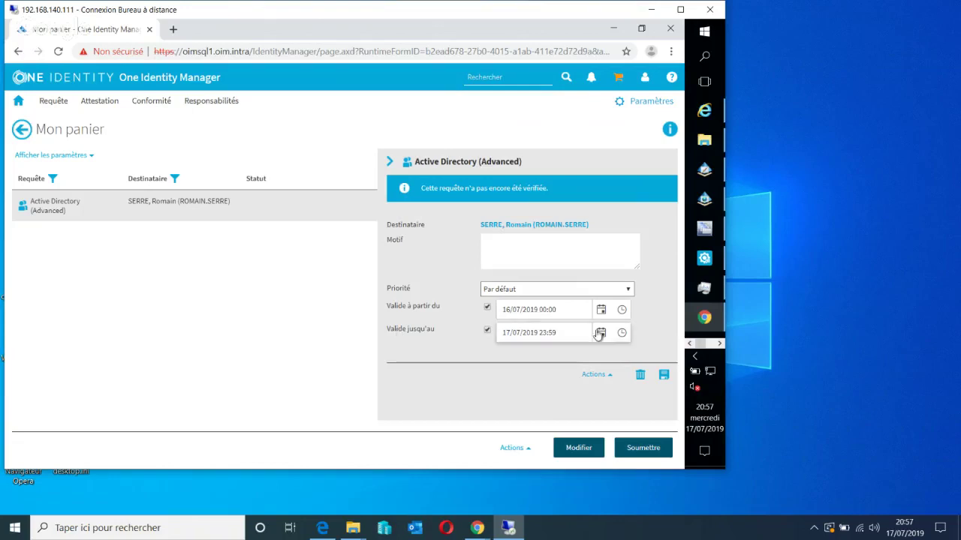
pyautogui.click(601, 335)
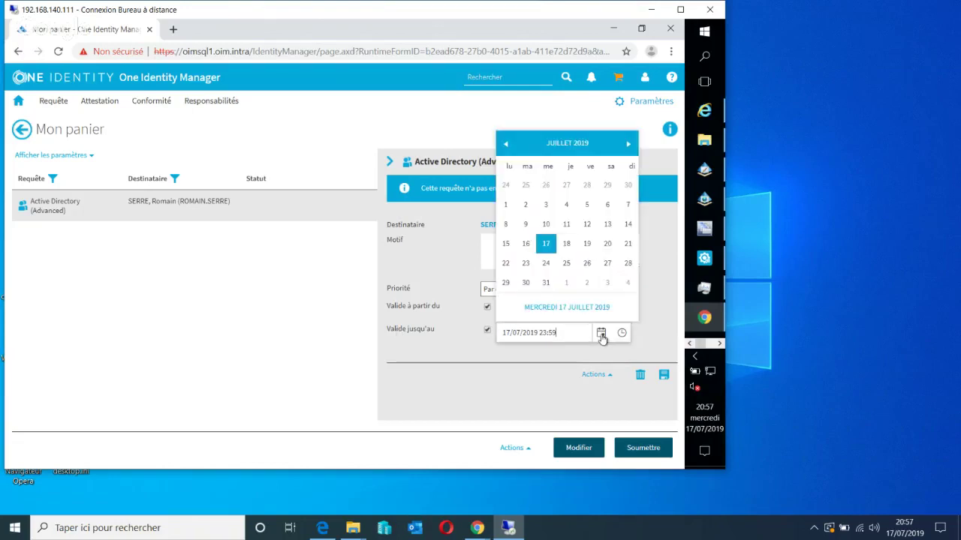
pyautogui.click(586, 244)
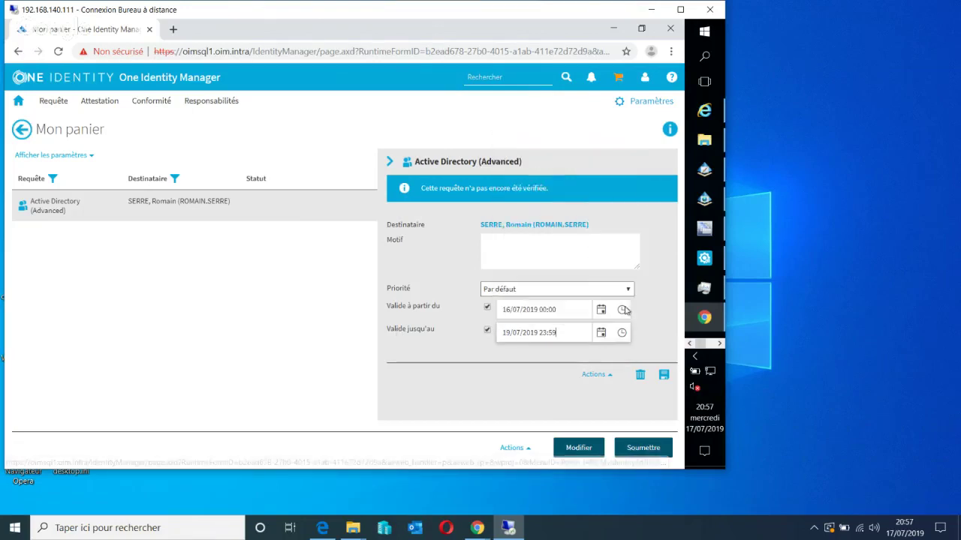
pyautogui.click(511, 242)
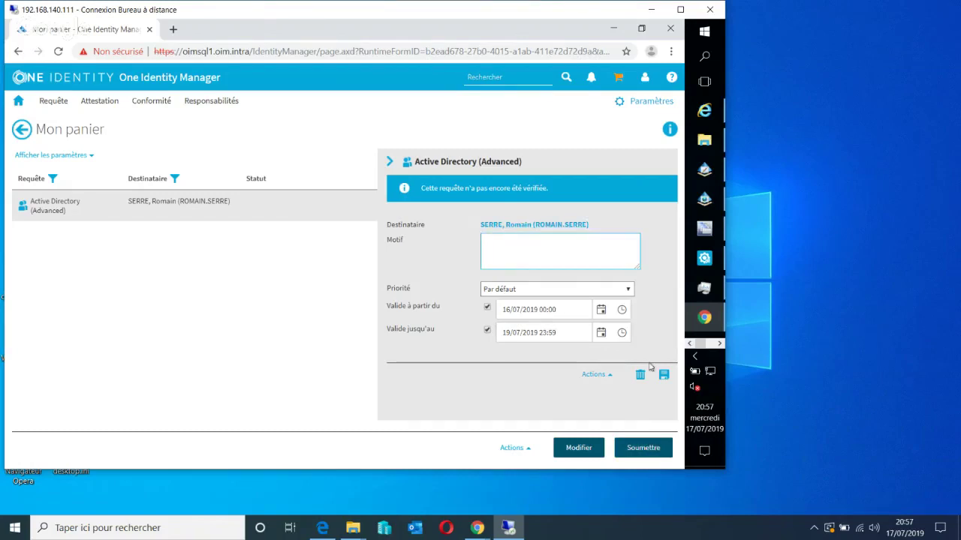
pyautogui.click(600, 332)
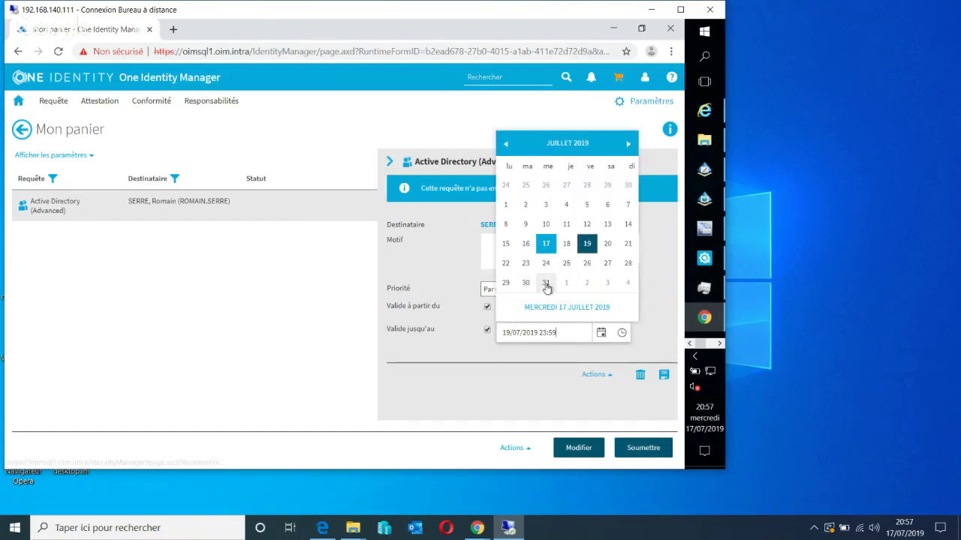
pyautogui.click(545, 283)
# Step: Enter a reason and submit the Active Directory (Advanced) request
pyautogui.click(511, 256)
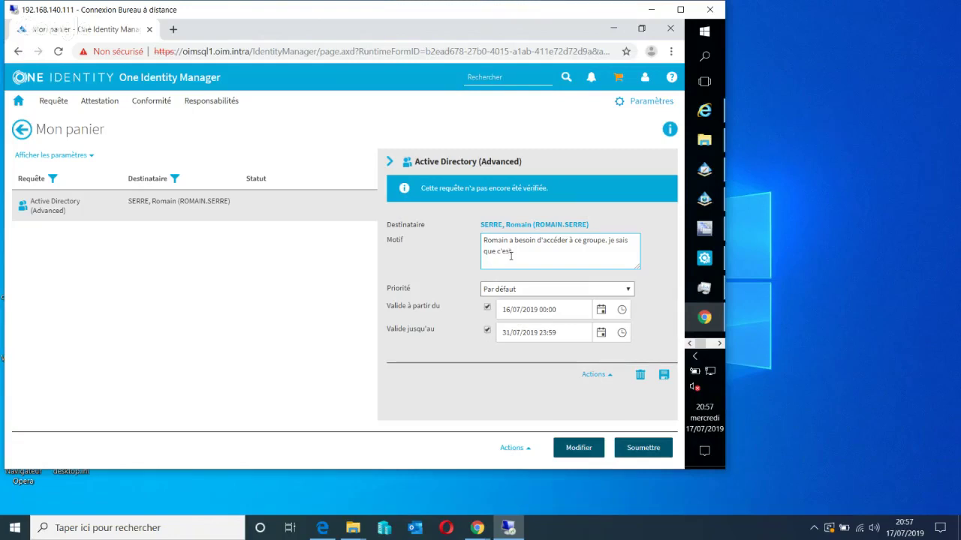
pyautogui.press('BackSpace')
pyautogui.press('BackSpace')
pyautogui.press('BackSpace')
pyautogui.press('BackSpace')
pyautogui.press('BackSpace')
pyautogui.click(644, 447)
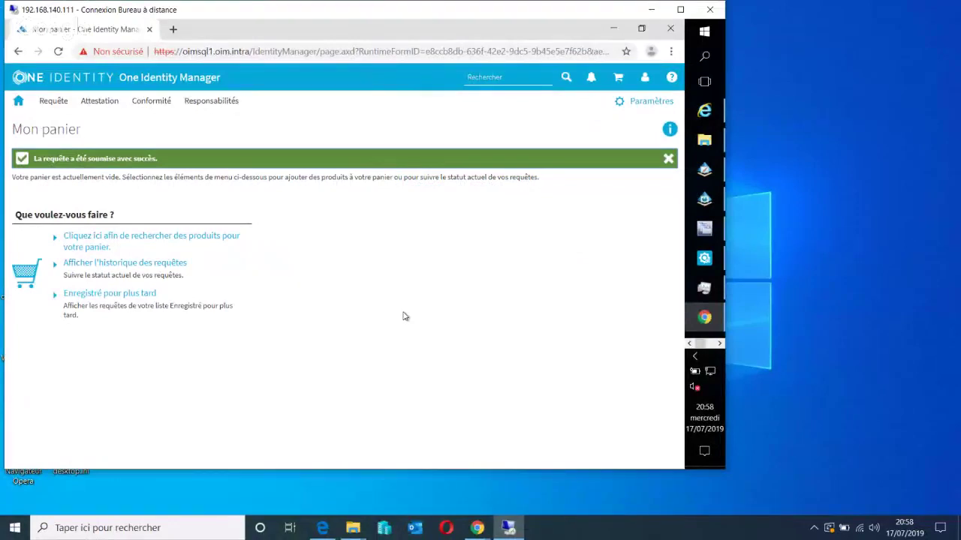
# Step: Find the request in Mes requêtes history via advanced search and view its workflow
pyautogui.click(54, 102)
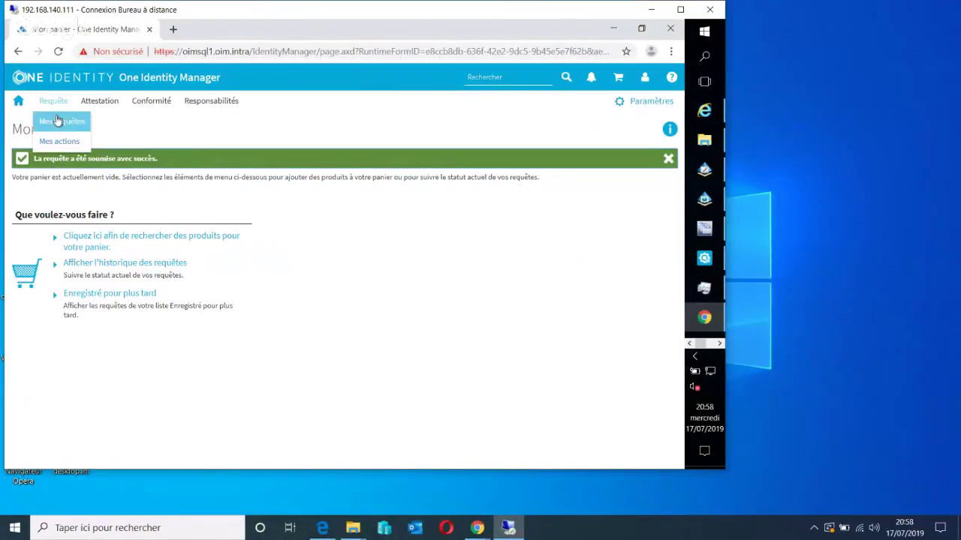
pyautogui.click(58, 121)
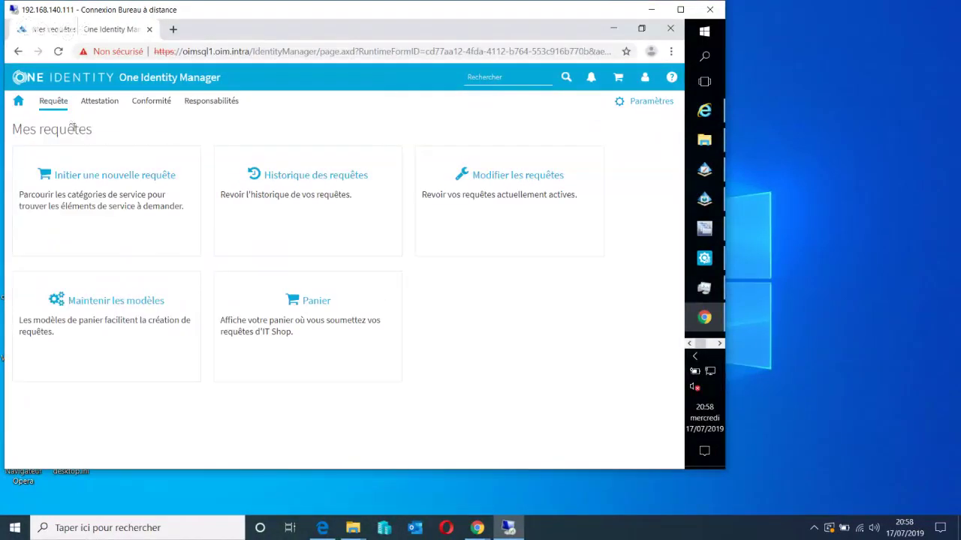
pyautogui.click(322, 177)
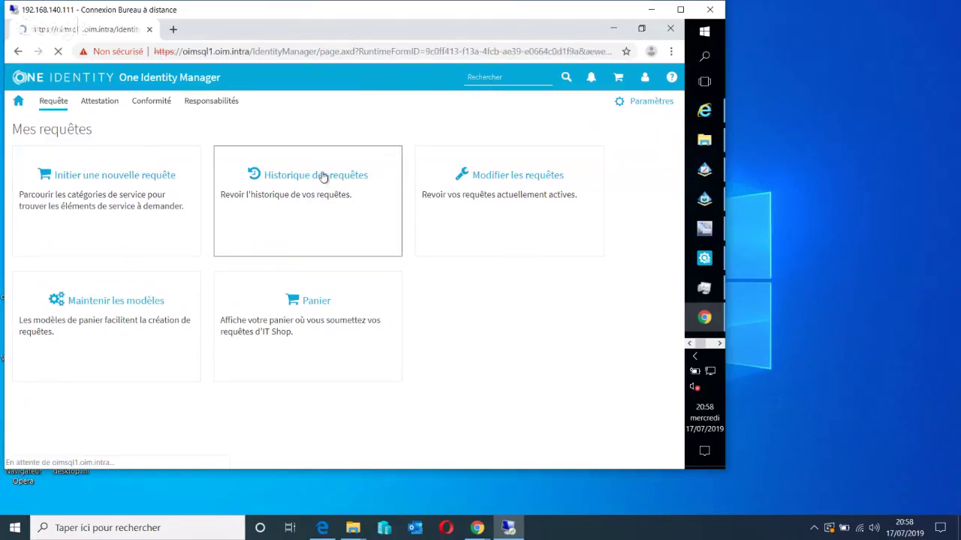
pyautogui.click(255, 157)
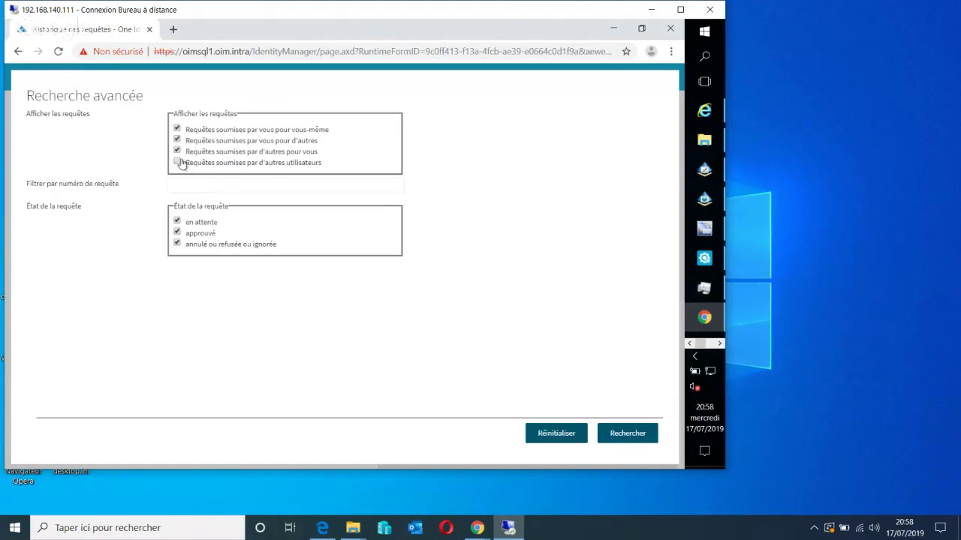
pyautogui.click(627, 434)
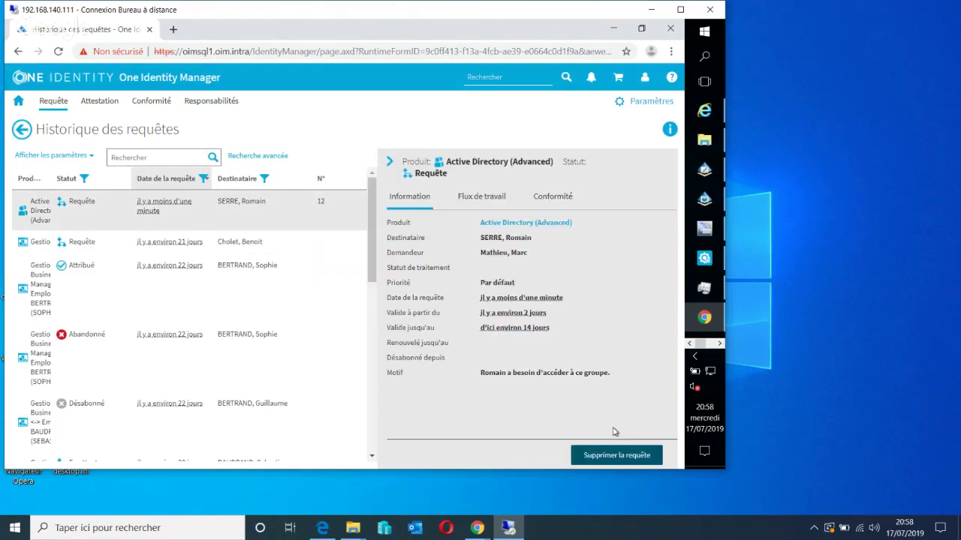
pyautogui.click(488, 203)
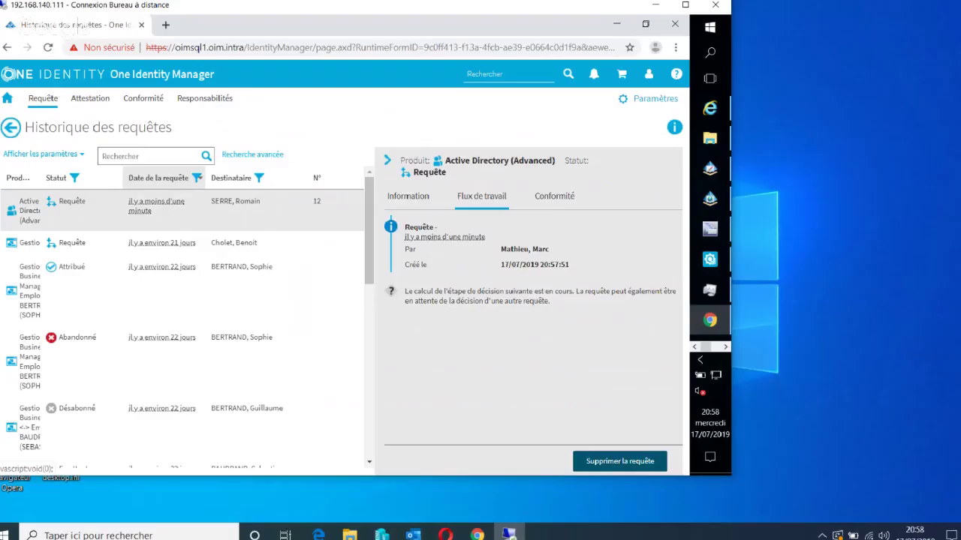
# Step: Inspect the queued process in Job Queue Info, recheck the workflow, and return to Mes requêtes
pyautogui.click(710, 229)
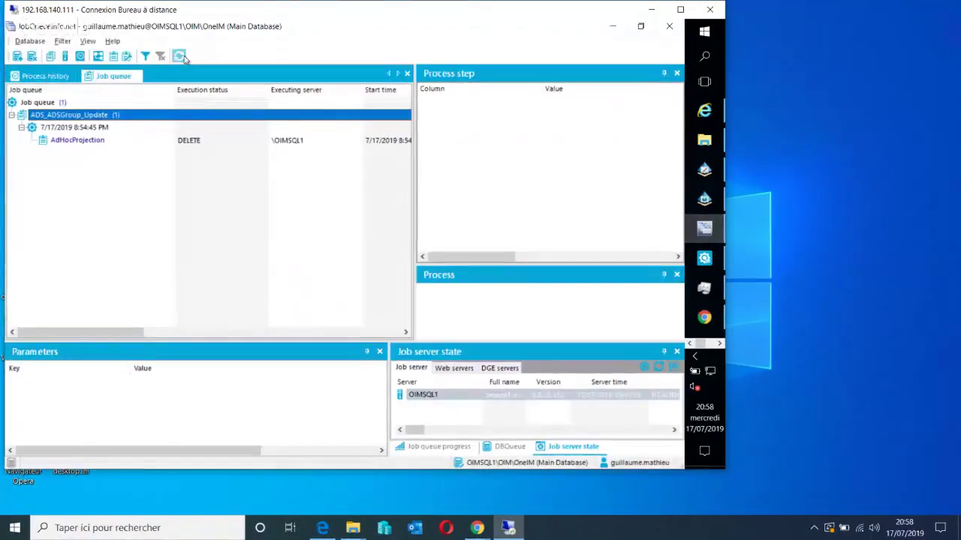
pyautogui.click(179, 56)
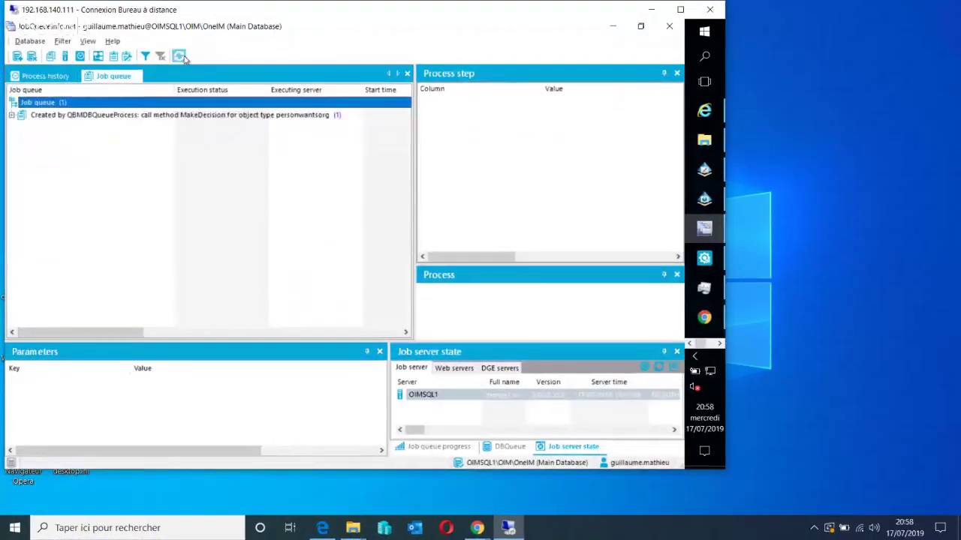
pyautogui.rightClick(206, 114)
pyautogui.click(230, 120)
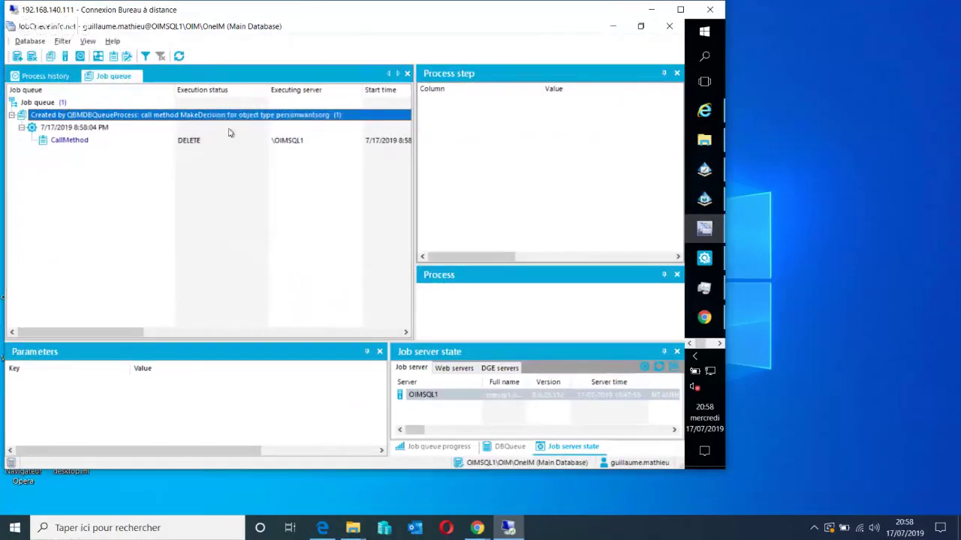
pyautogui.click(612, 29)
pyautogui.click(421, 197)
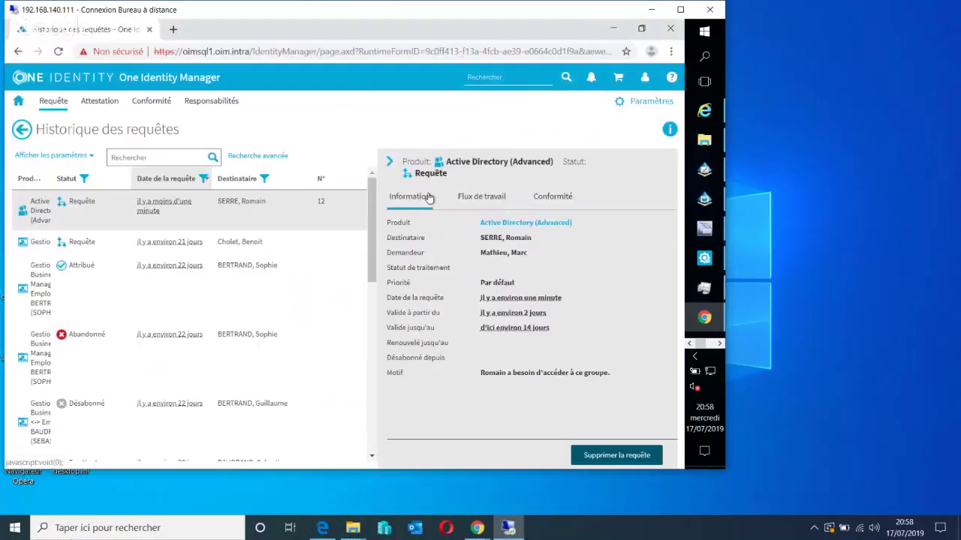
pyautogui.click(478, 199)
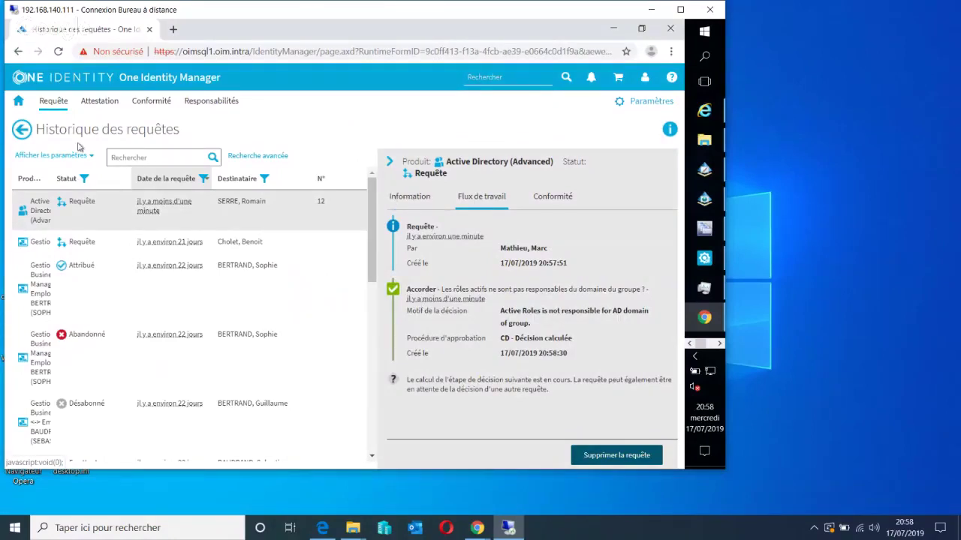
pyautogui.click(29, 138)
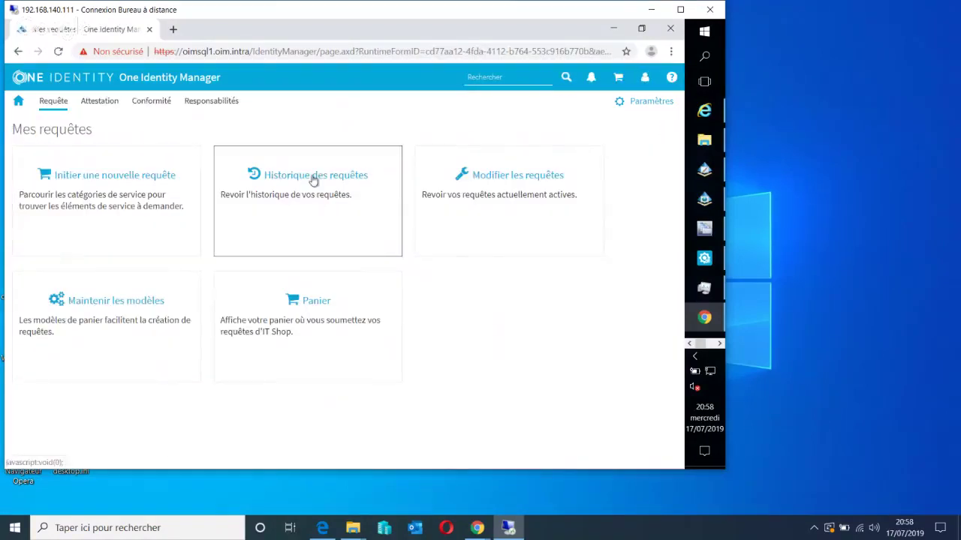
# Step: Search the request history including other users' requests and open the request's Flux de travail
pyautogui.click(314, 181)
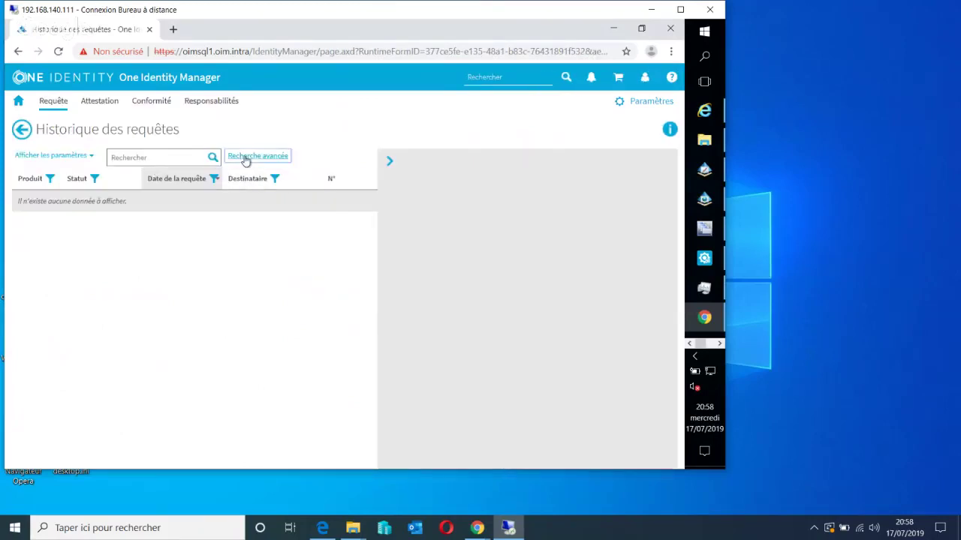
pyautogui.click(248, 158)
pyautogui.click(189, 144)
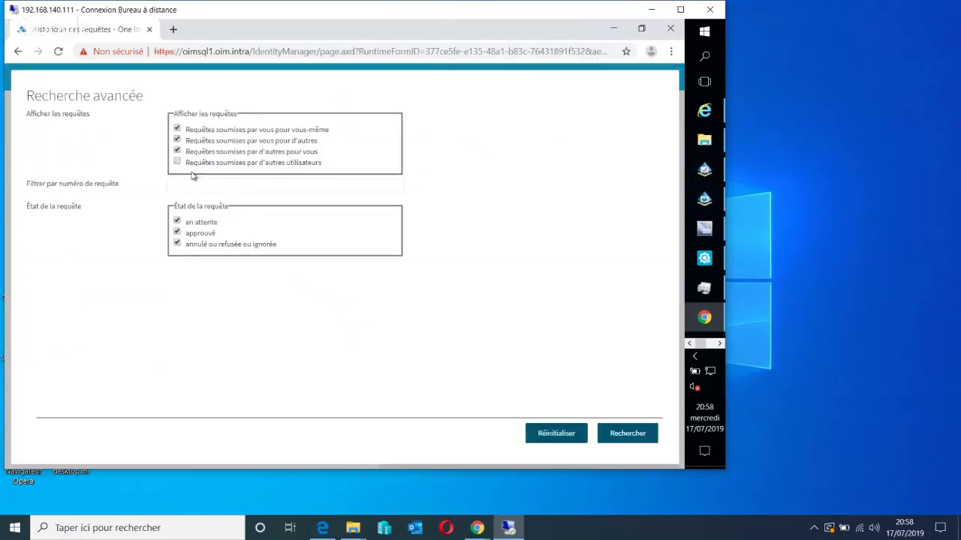
pyautogui.click(629, 434)
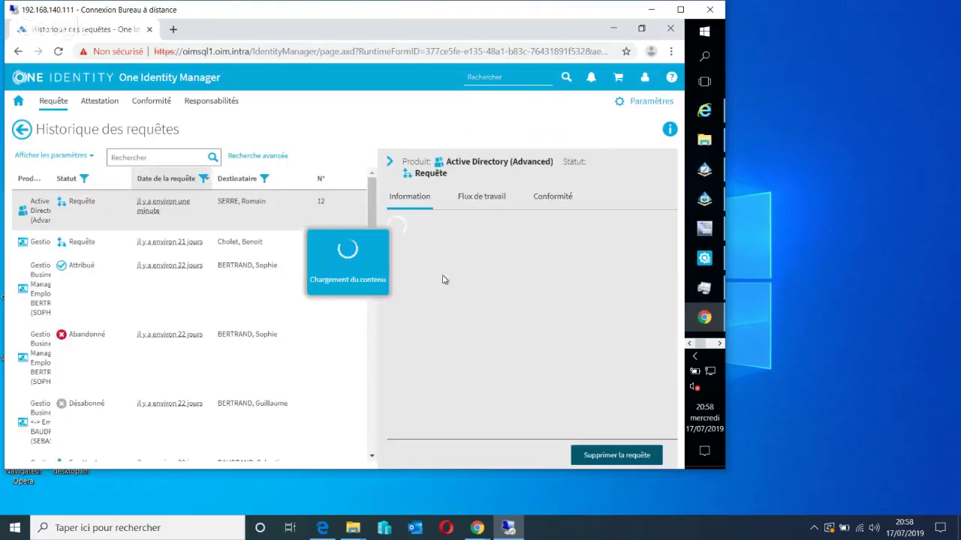
pyautogui.click(482, 198)
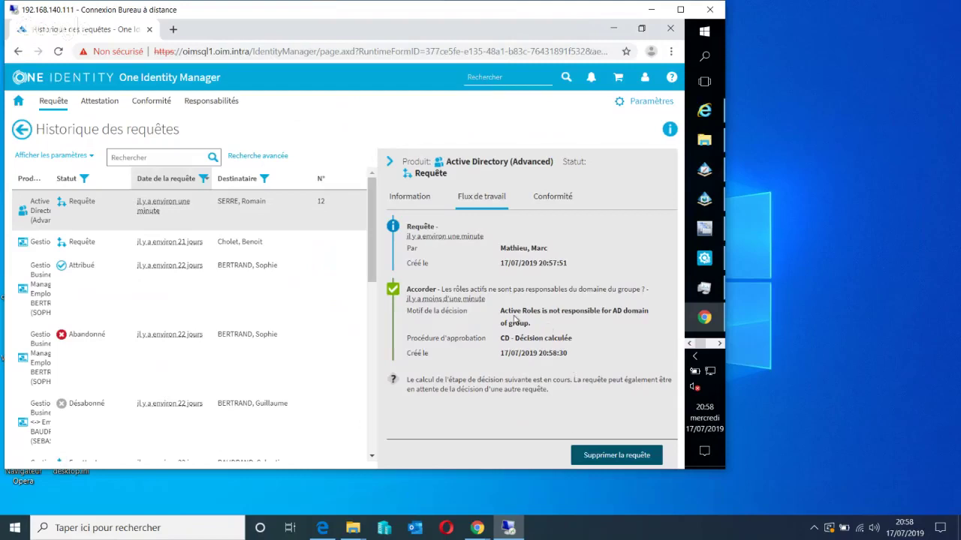
# Step: Highlight the Accorder step reason 'Active Roles is not responsible for AD domain of group.'
pyautogui.moveTo(501, 314); pyautogui.dragTo(606, 360)
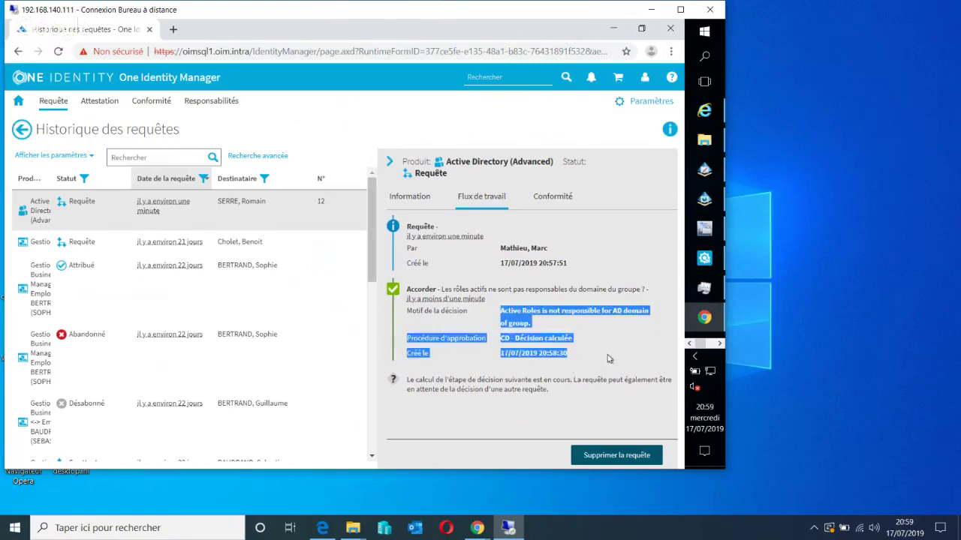
pyautogui.click(570, 321)
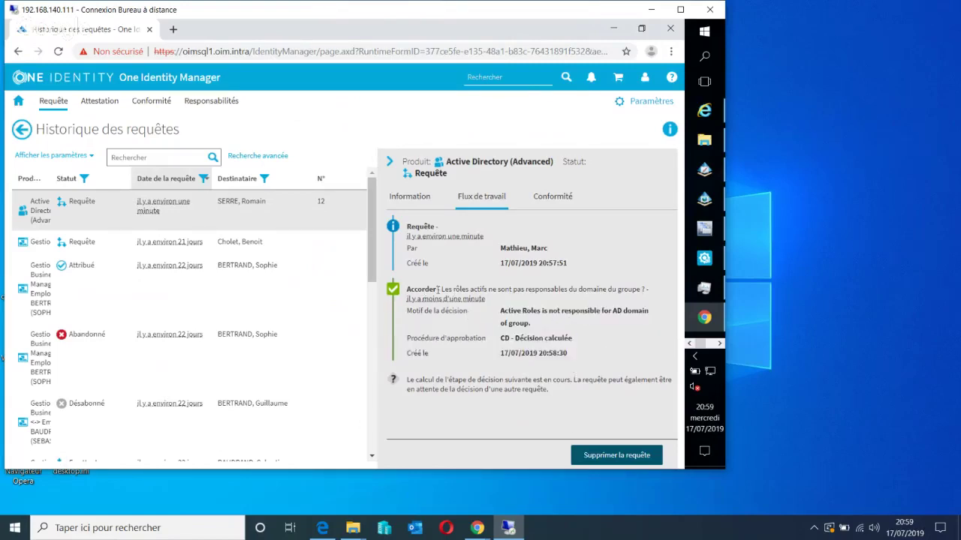
pyautogui.moveTo(438, 290); pyautogui.dragTo(642, 302)
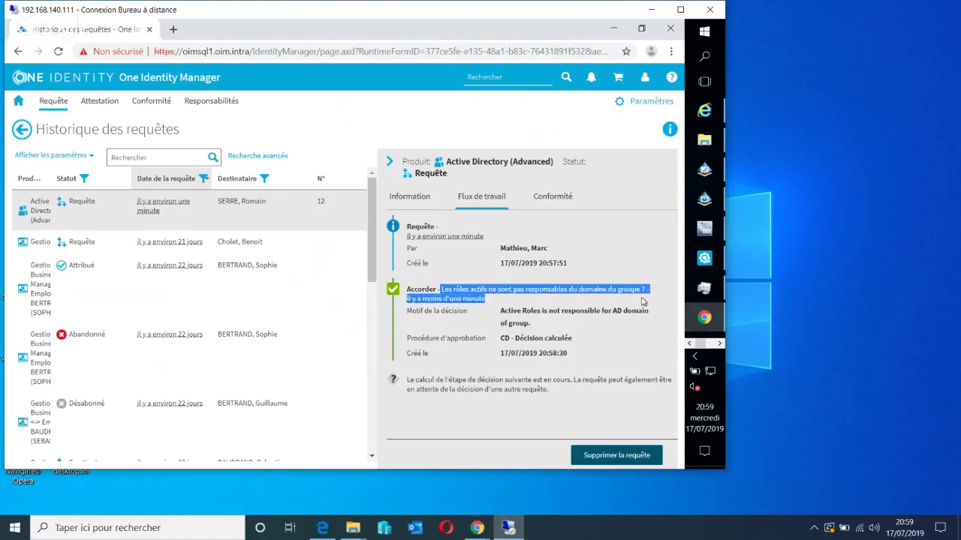
pyautogui.click(569, 327)
pyautogui.moveTo(501, 312); pyautogui.dragTo(531, 323)
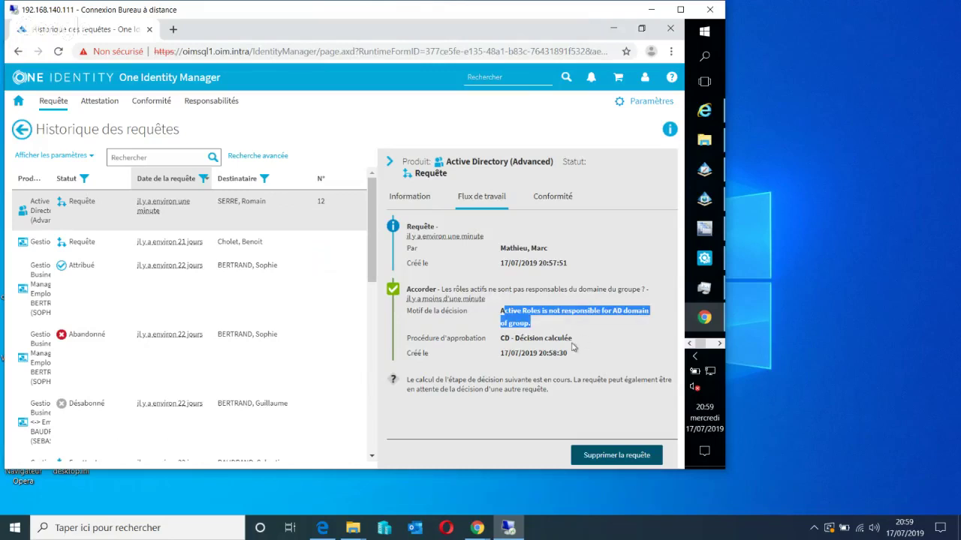
pyautogui.click(704, 229)
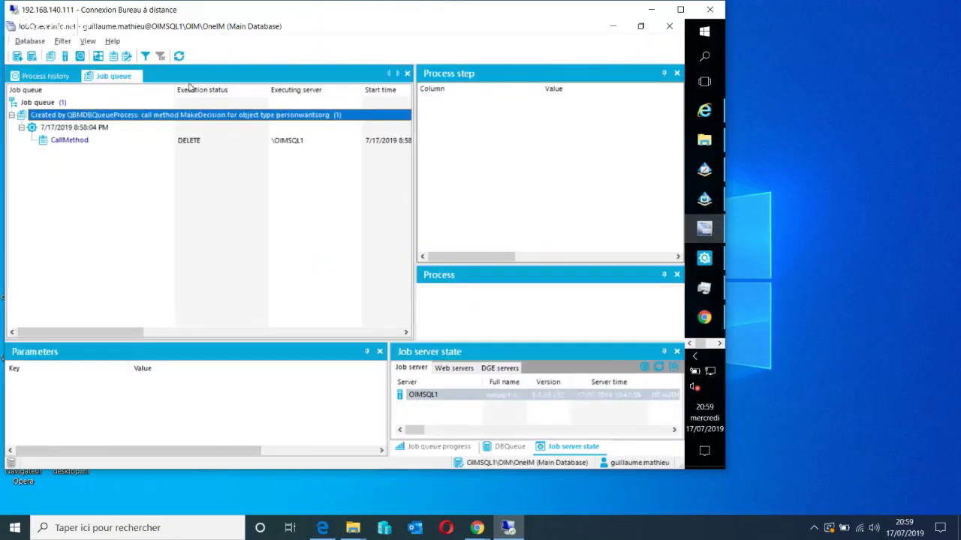
# Step: Refresh Job Queue Info to confirm an empty queue and DBQueue, then return to the request history
pyautogui.click(178, 56)
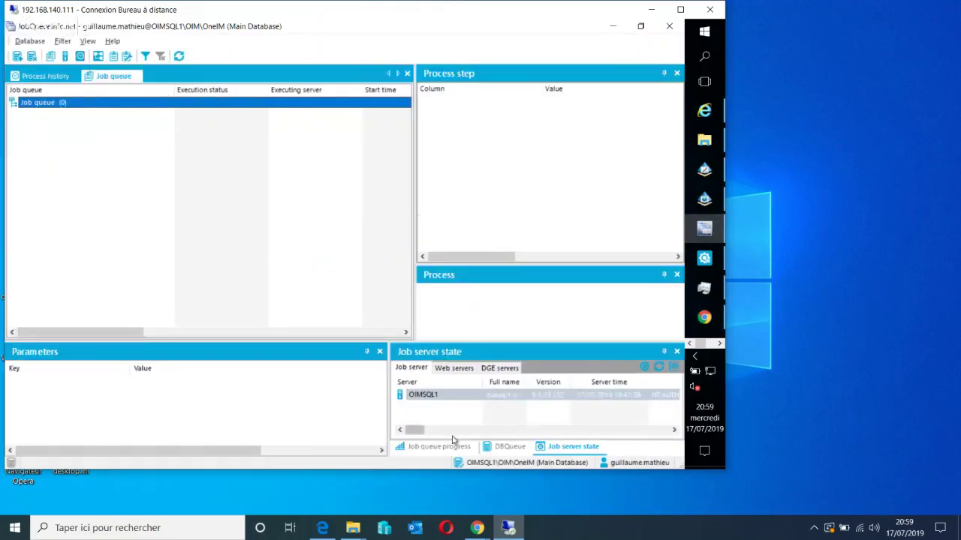
pyautogui.click(494, 448)
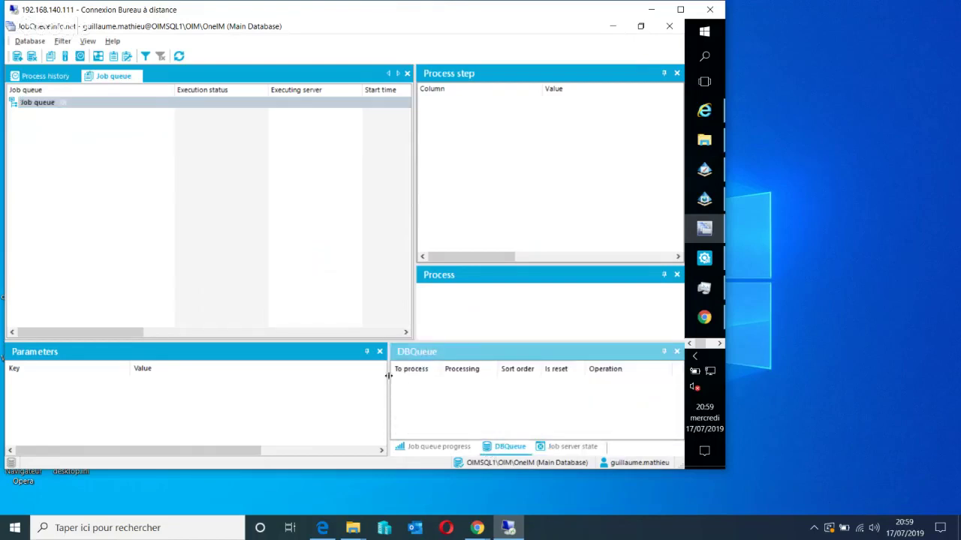
pyautogui.moveTo(387, 379); pyautogui.dragTo(302, 362)
pyautogui.moveTo(354, 343); pyautogui.dragTo(350, 248)
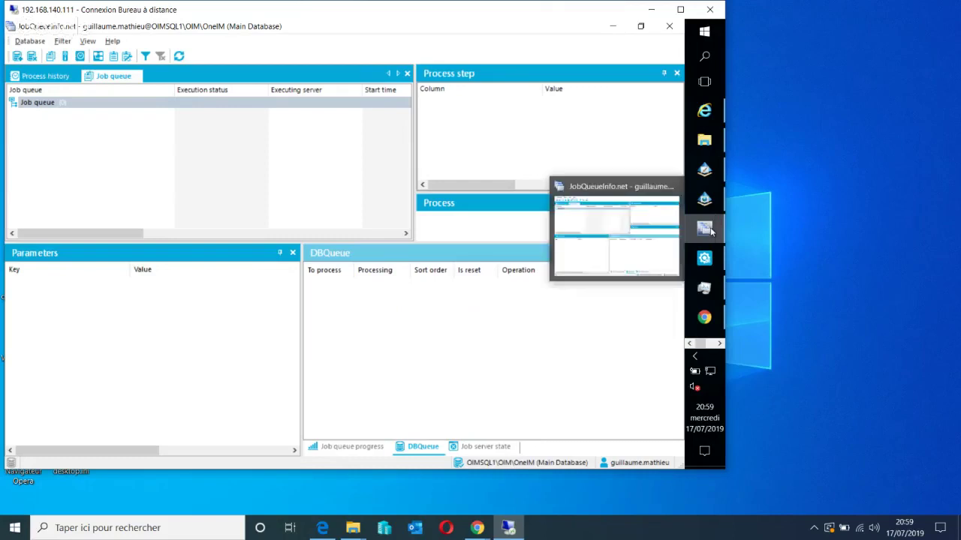
pyautogui.moveTo(707, 184)
pyautogui.click(704, 317)
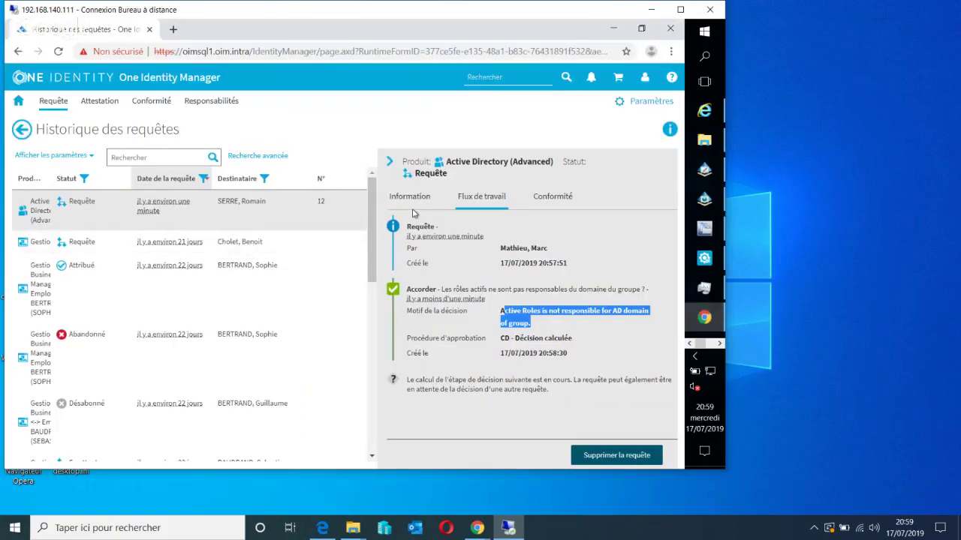
pyautogui.click(151, 240)
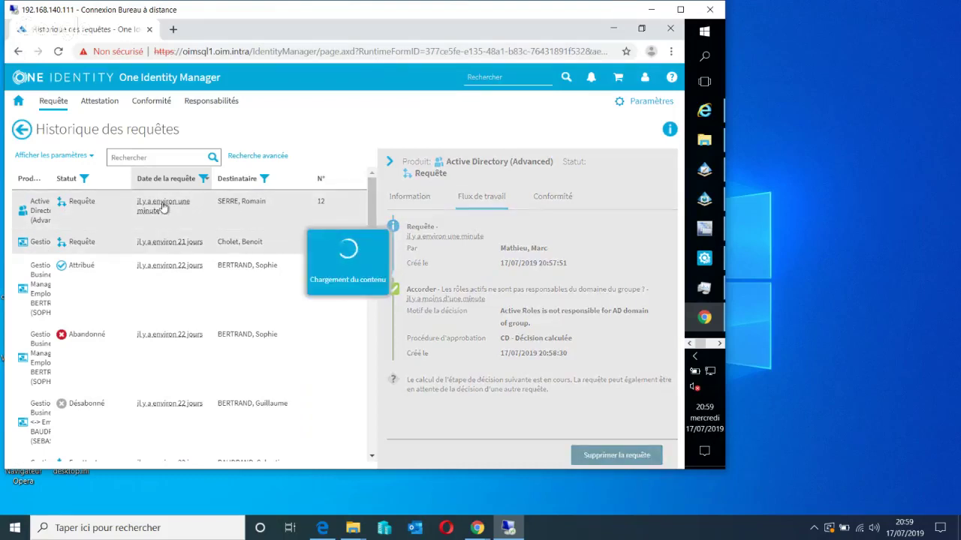
# Step: Reload the Active Directory (Advanced) workflow showing a Refuser step for no primary group owner
pyautogui.click(164, 208)
pyautogui.click(469, 193)
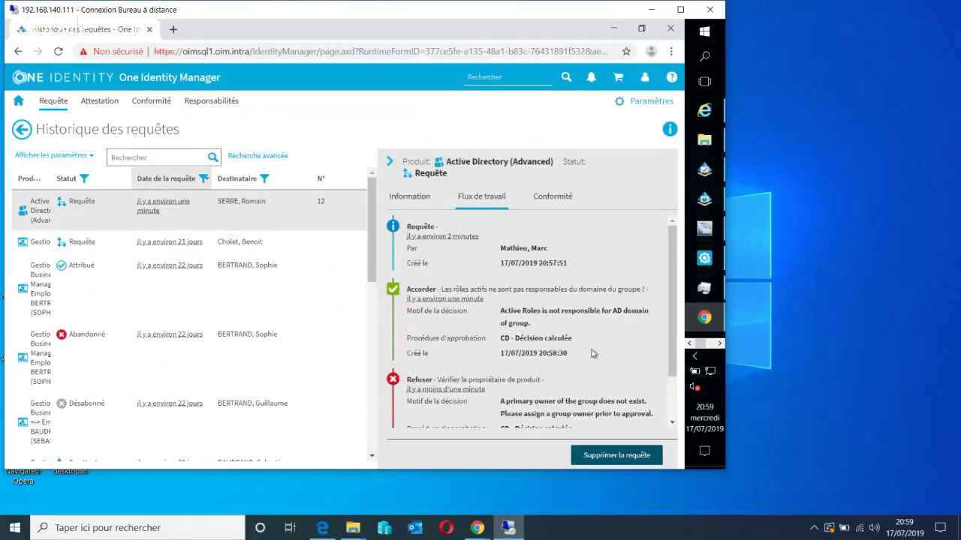
pyautogui.scroll(-2, 672, 247)
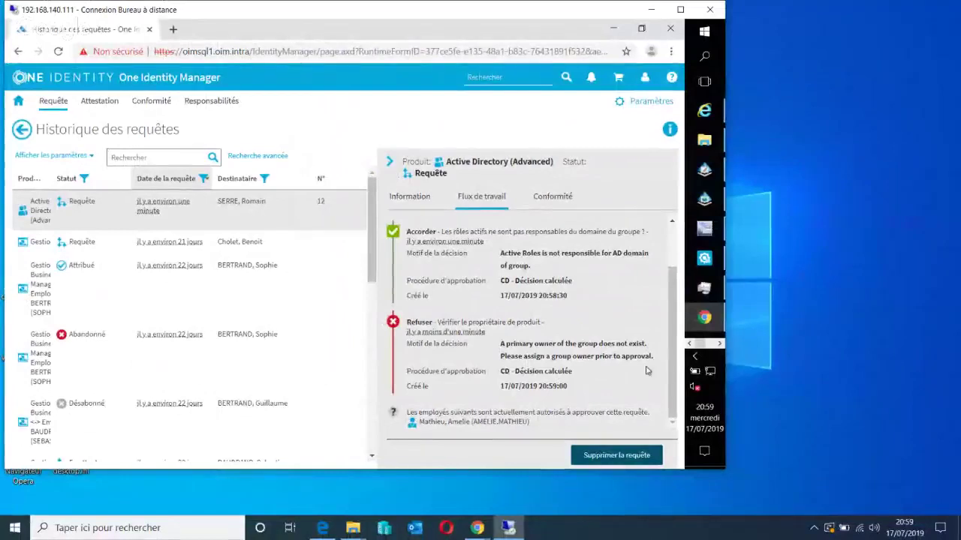
pyautogui.click(718, 344)
pyautogui.click(712, 141)
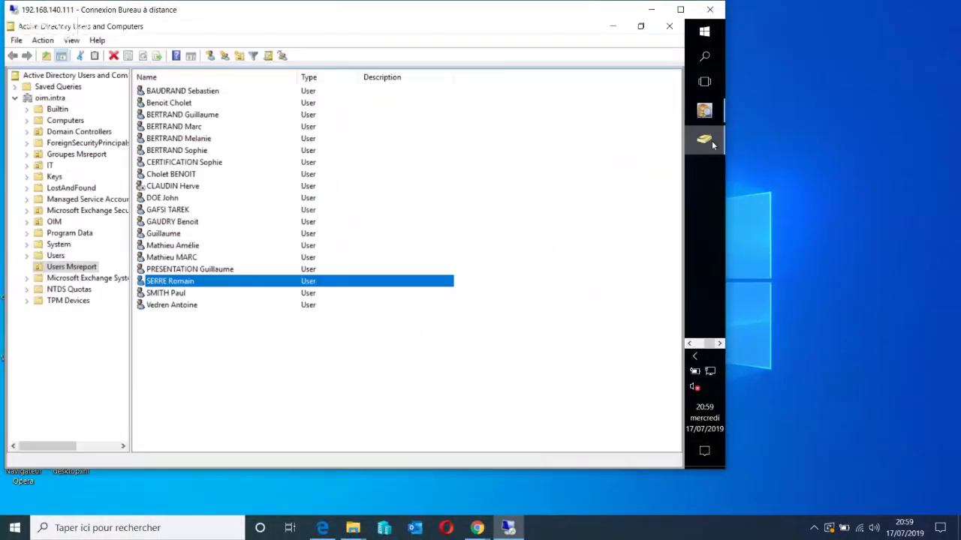
# Step: Search the oim.intra domain for the 'active directory' group
pyautogui.rightClick(45, 99)
pyautogui.click(67, 120)
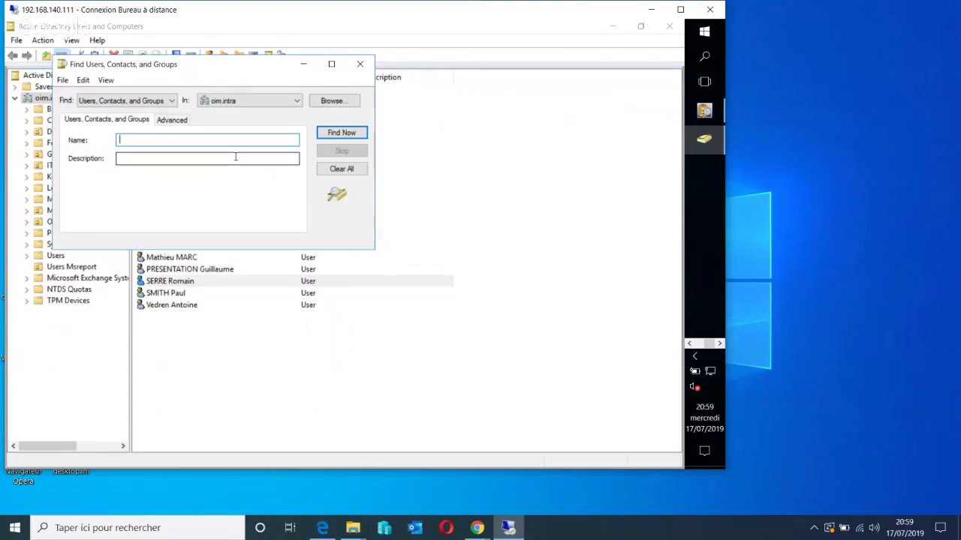
pyautogui.write('active directory$')
pyautogui.press('Return')
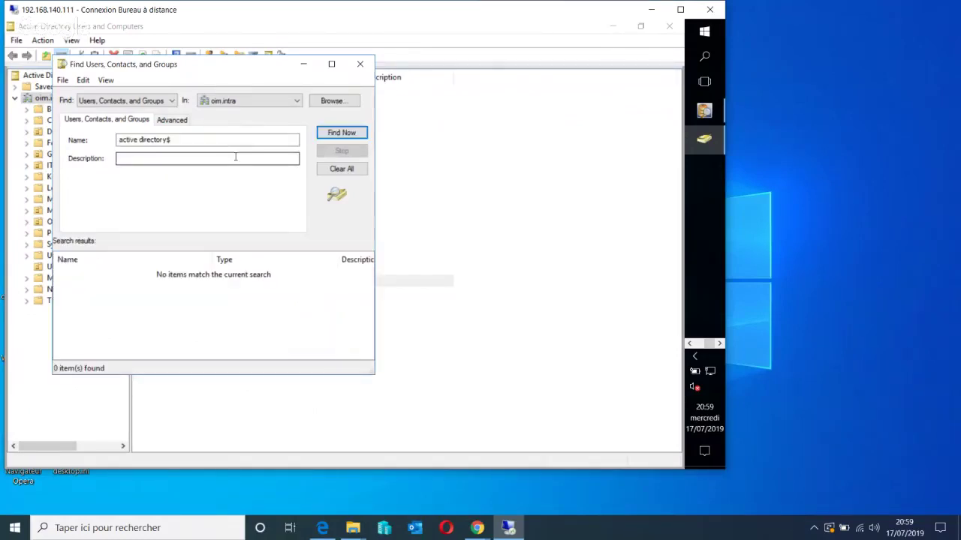
pyautogui.click(223, 139)
pyautogui.press('BackSpace')
pyautogui.press('Return')
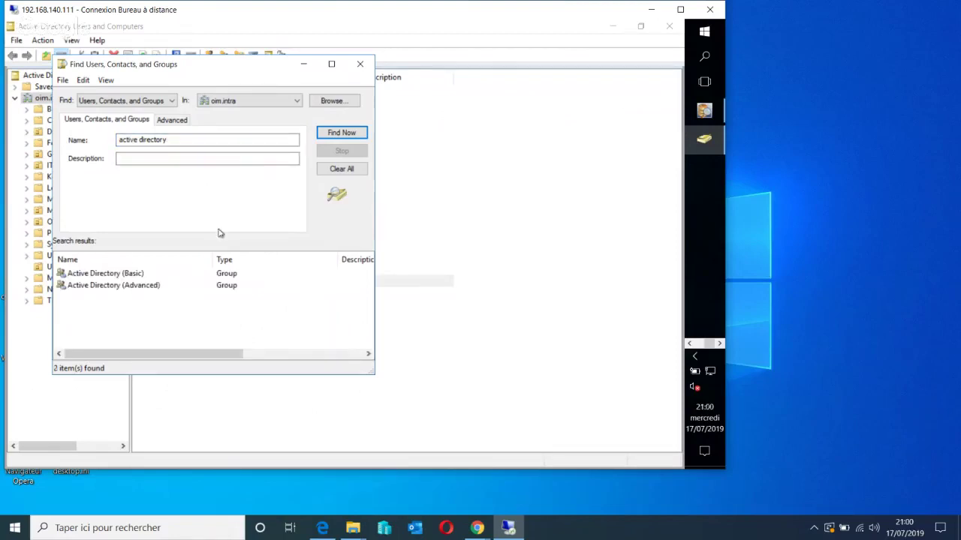
# Step: Confirm in its Managed By tab that Active Directory (Advanced) has no manager, then close ADUC
pyautogui.doubleClick(123, 286)
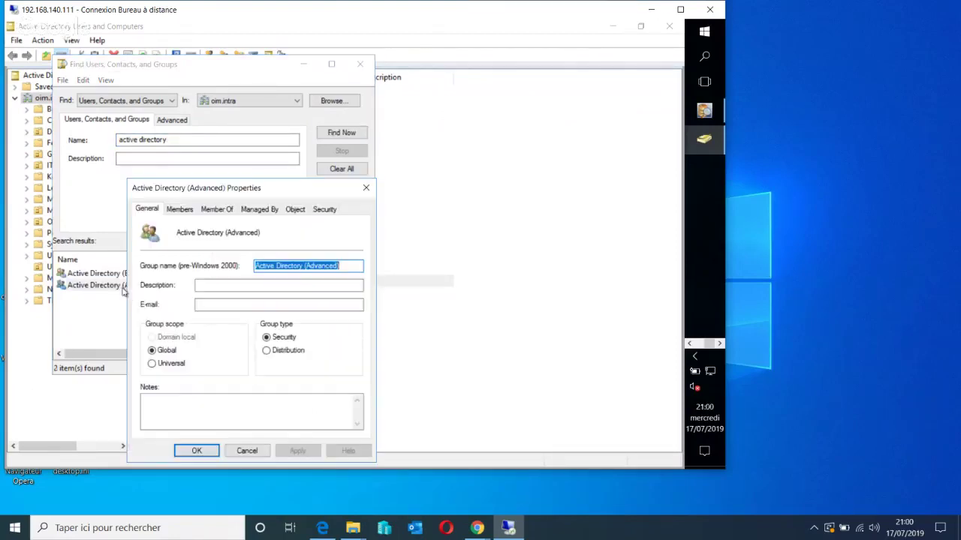
pyautogui.click(267, 210)
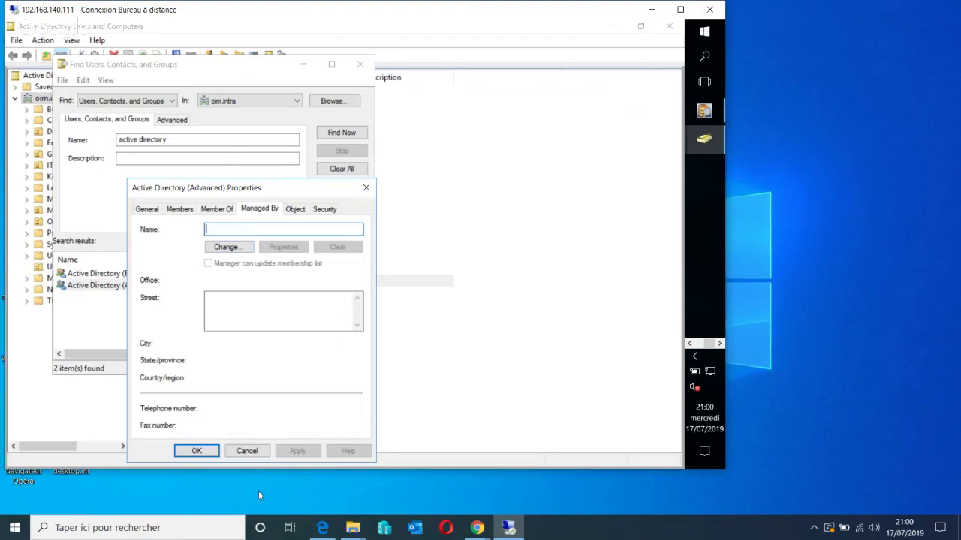
pyautogui.click(247, 450)
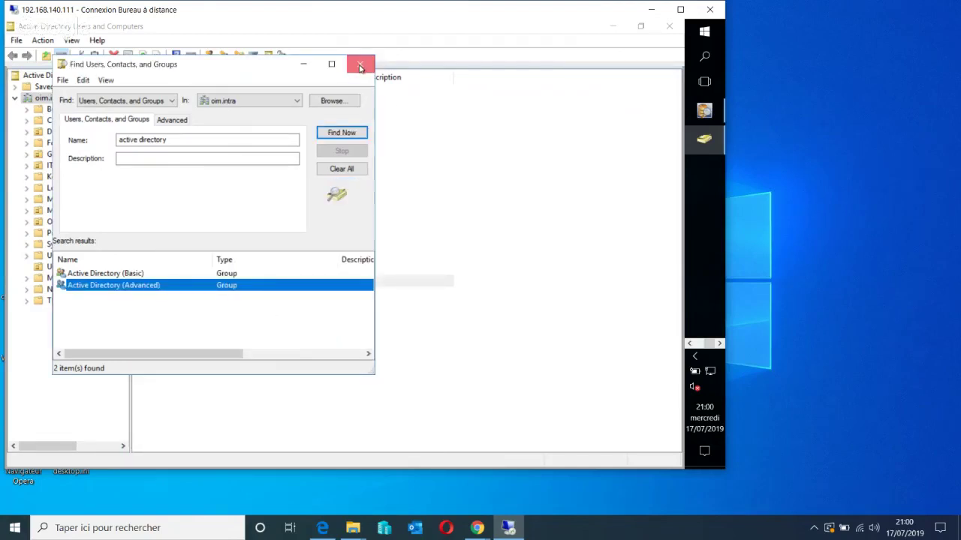
pyautogui.click(360, 65)
pyautogui.click(614, 27)
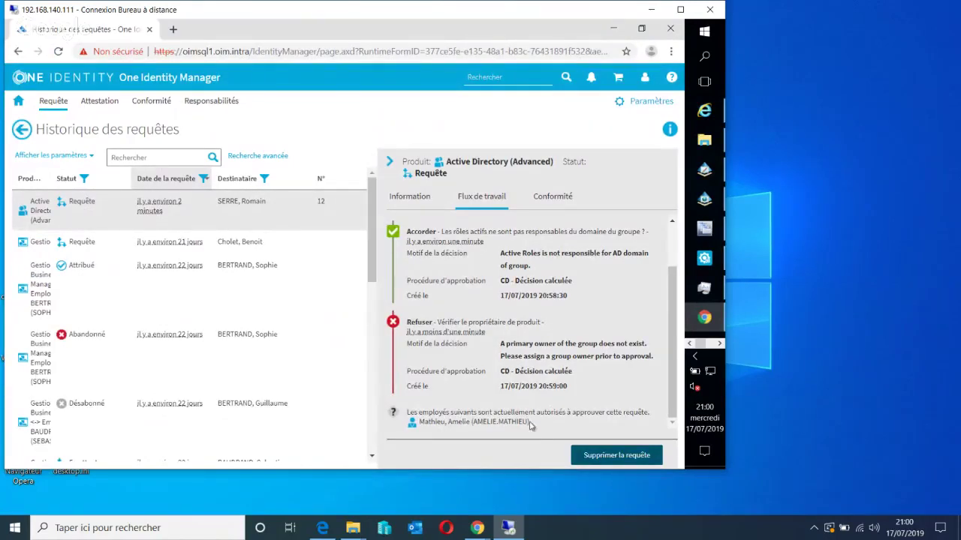
# Step: Copy the authorised approver's login from the workflow and sign out of the portal
pyautogui.moveTo(524, 424)
pyautogui.mouseDown()
pyautogui.moveTo(475, 426)
pyautogui.moveTo(516, 422)
pyautogui.mouseUp()
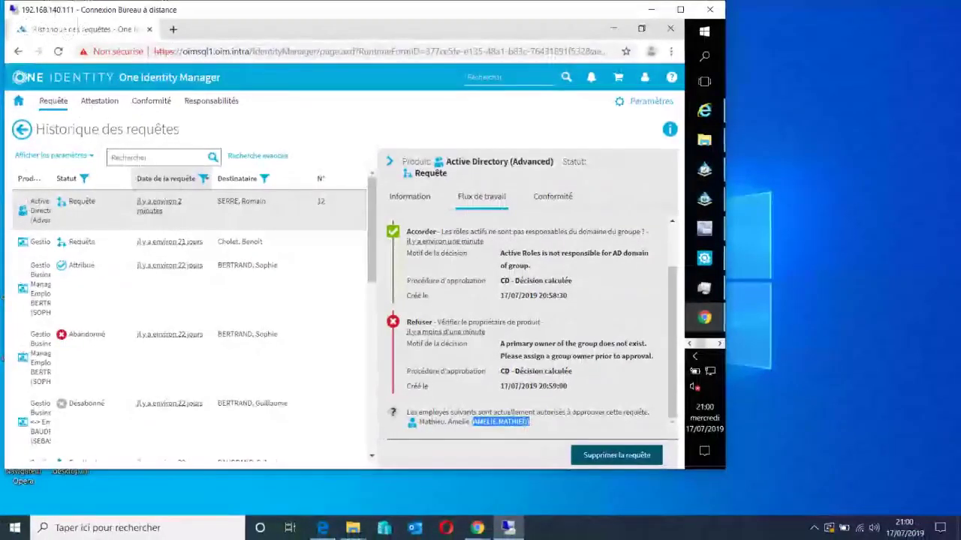
pyautogui.rightClick(556, 378)
pyautogui.click(504, 359)
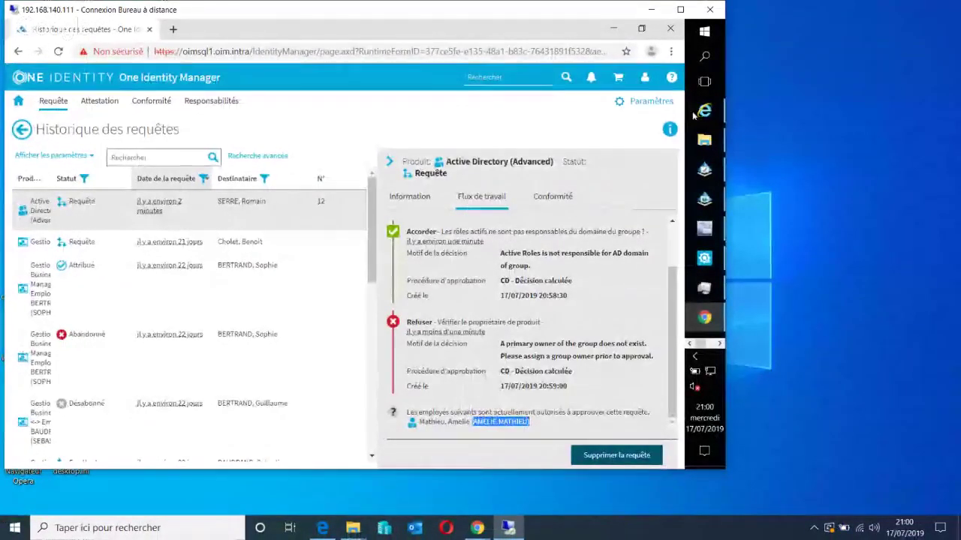
pyautogui.click(703, 111)
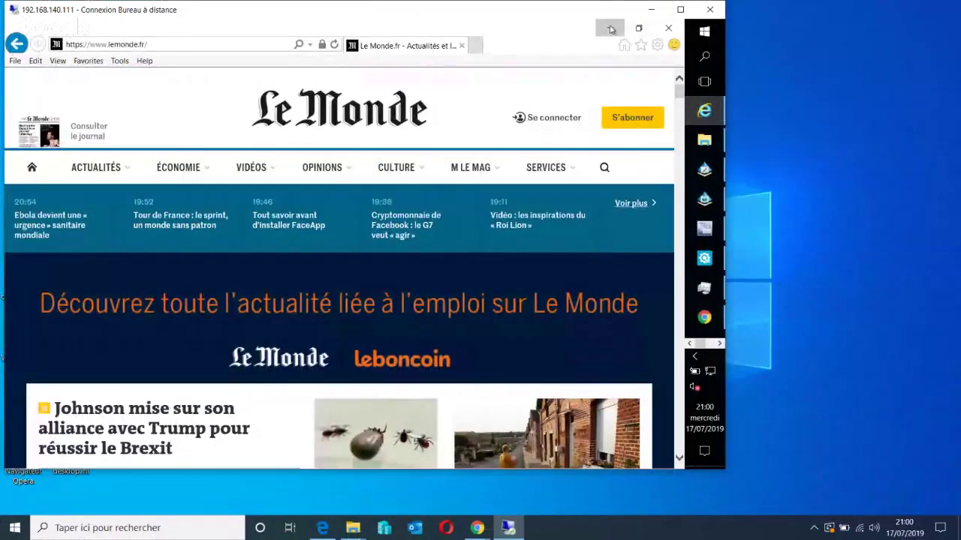
pyautogui.click(609, 28)
pyautogui.click(645, 80)
pyautogui.click(611, 134)
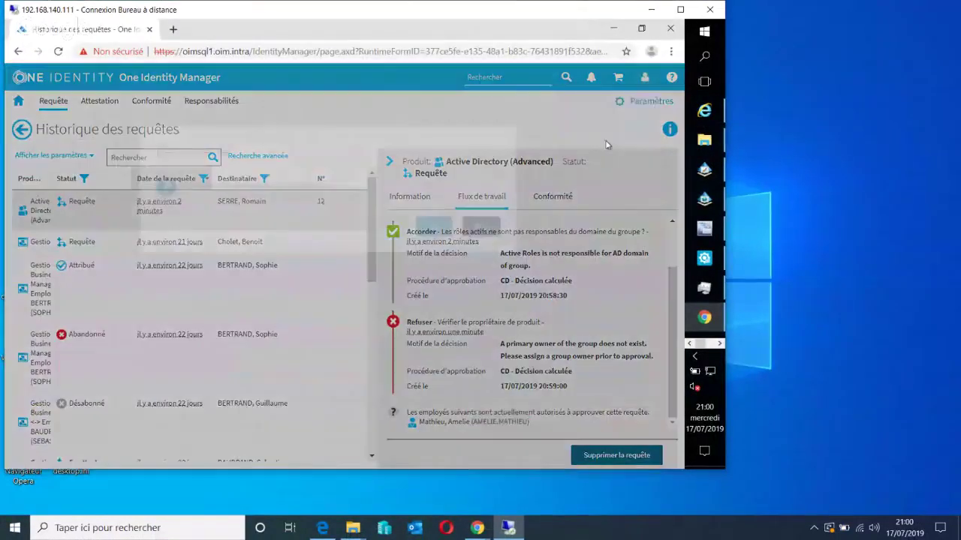
pyautogui.click(432, 228)
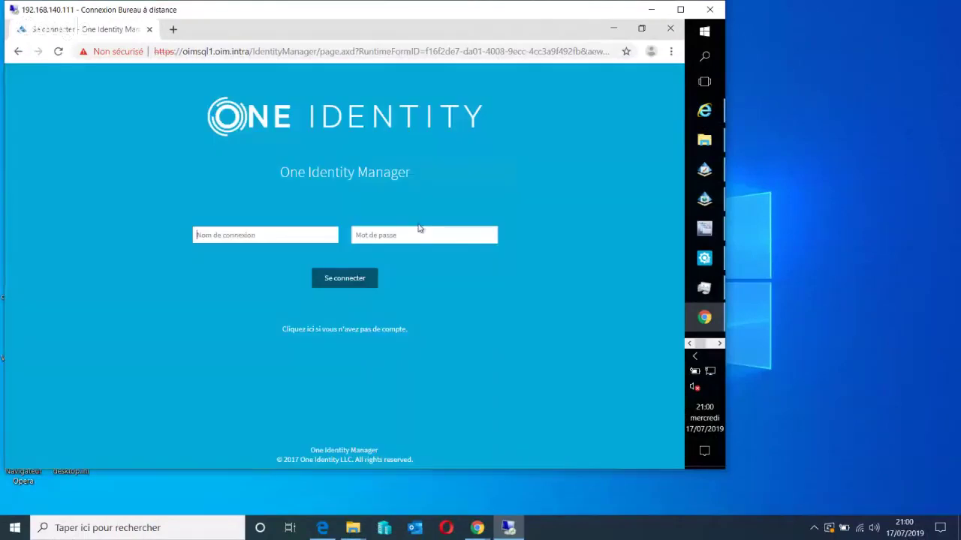
# Step: Sign in with the pasted approver login and the account password
pyautogui.click(293, 232)
pyautogui.press('Tab')
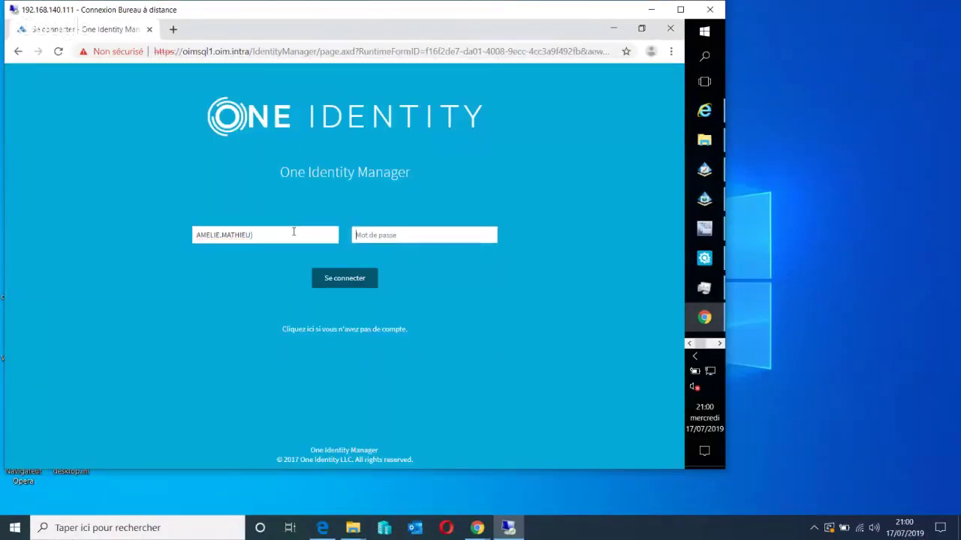
pyautogui.write('•')
pyautogui.press('Return')
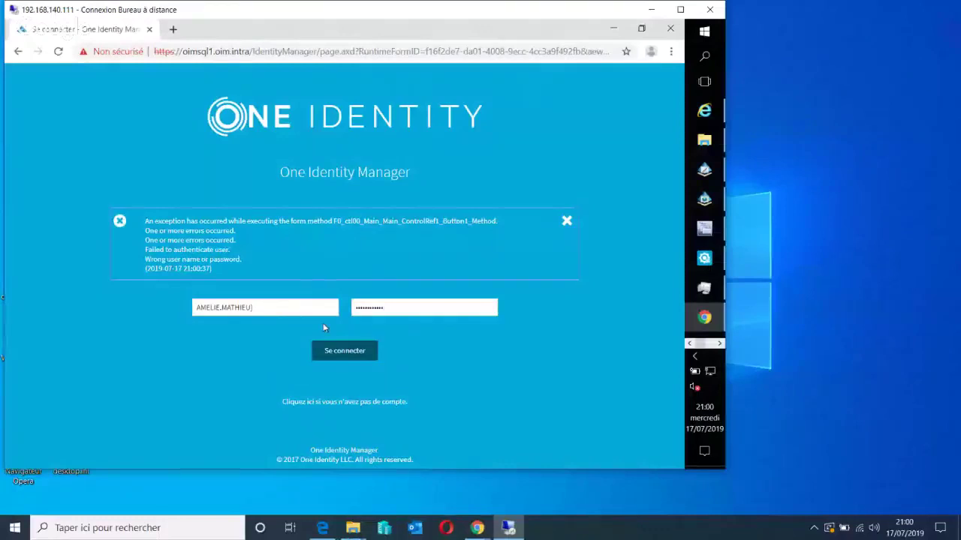
pyautogui.doubleClick(377, 306)
pyautogui.press('BackSpace')
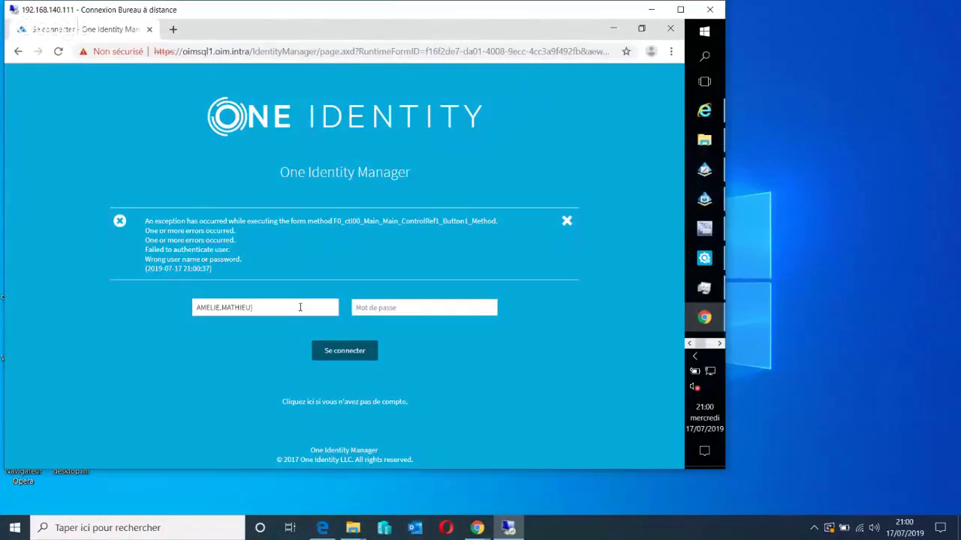
pyautogui.write('*')
pyautogui.press('Return')
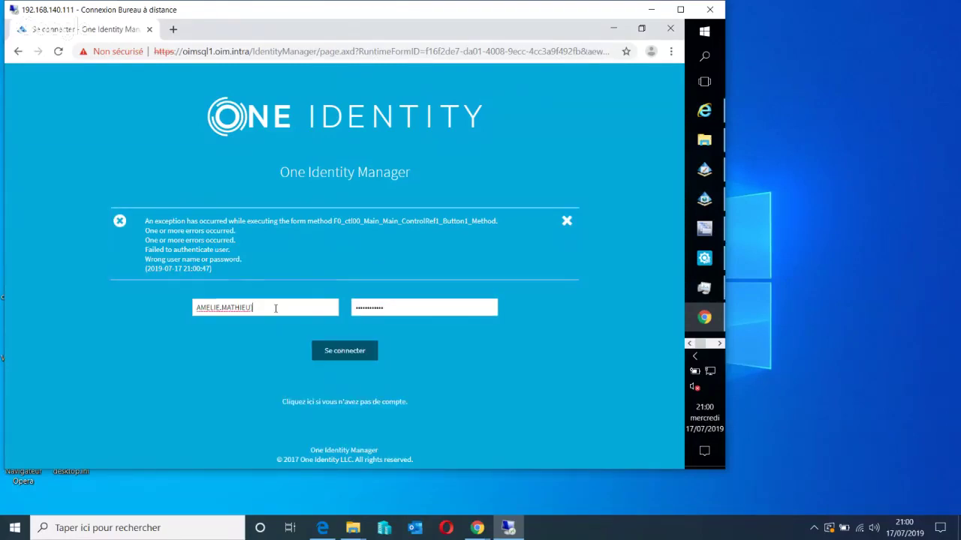
pyautogui.click(275, 307)
pyautogui.press('Tab')
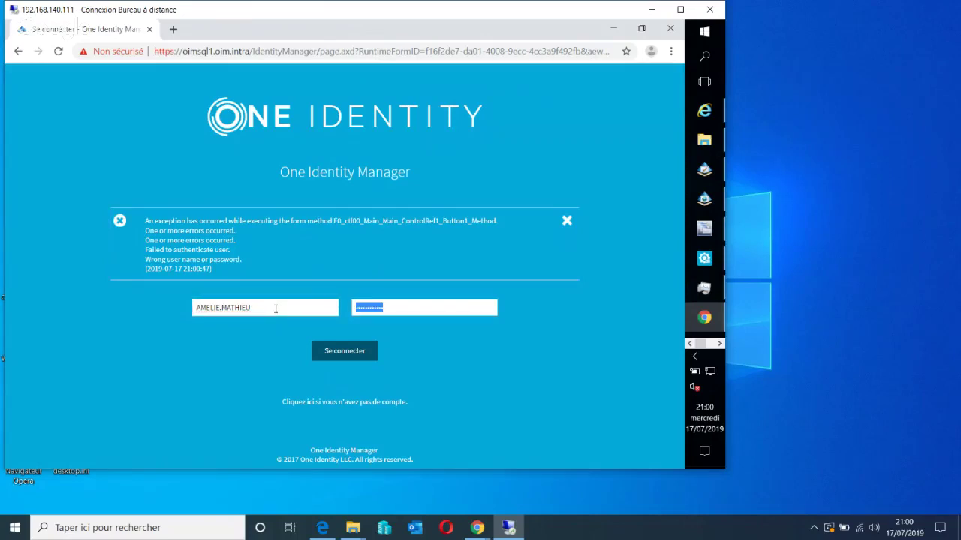
pyautogui.press('Return')
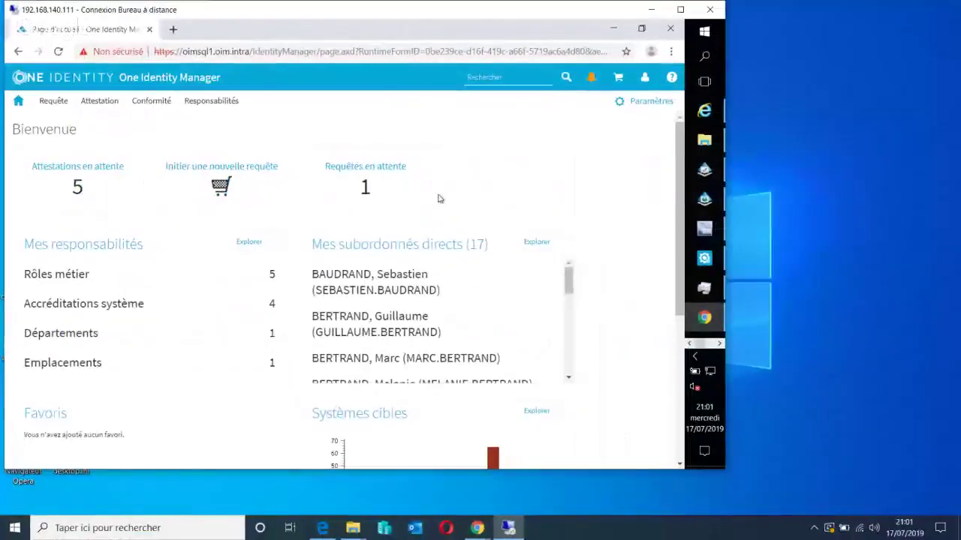
# Step: Review the pending request's workflow, compliance and information tabs, then mark it approved
pyautogui.click(381, 171)
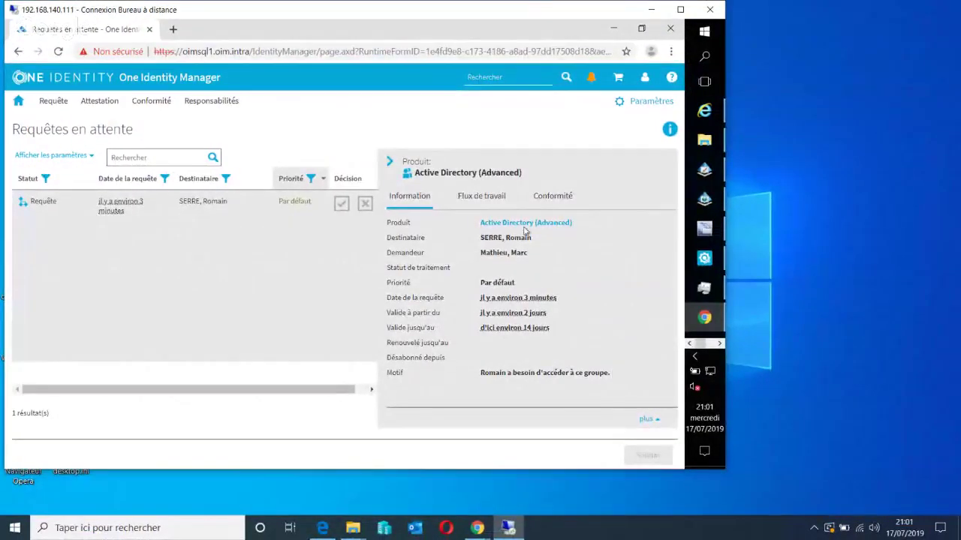
pyautogui.click(481, 197)
pyautogui.scroll(-3, 495, 420)
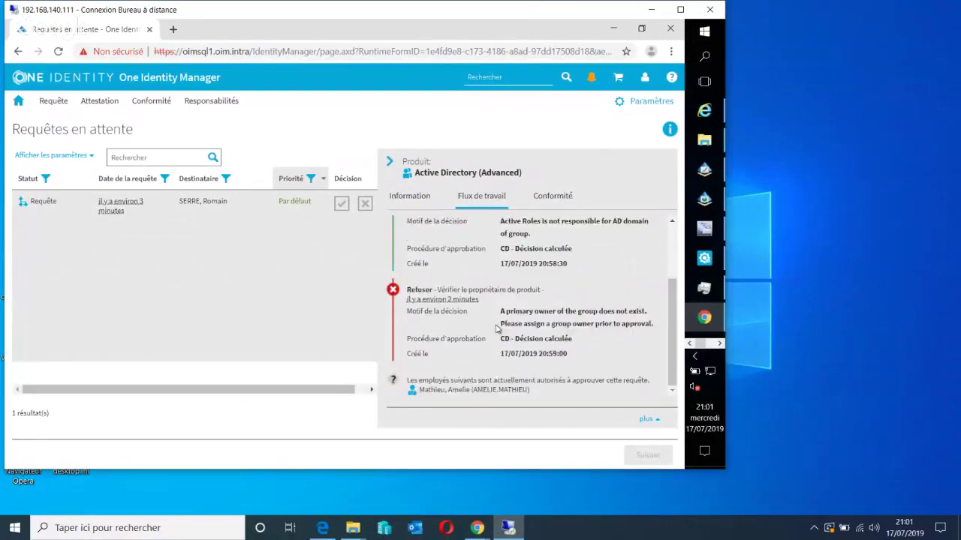
pyautogui.scroll(3, 499, 322)
pyautogui.click(553, 198)
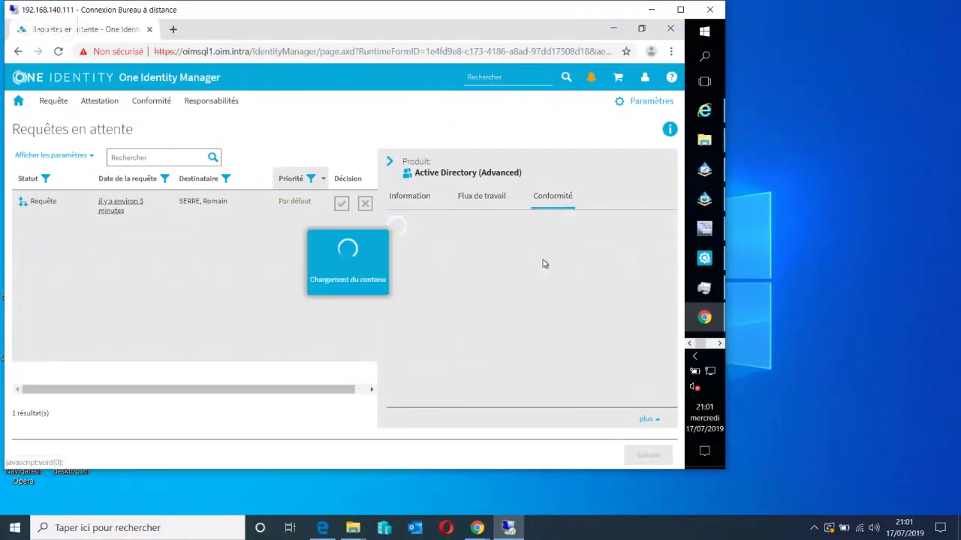
pyautogui.click(409, 196)
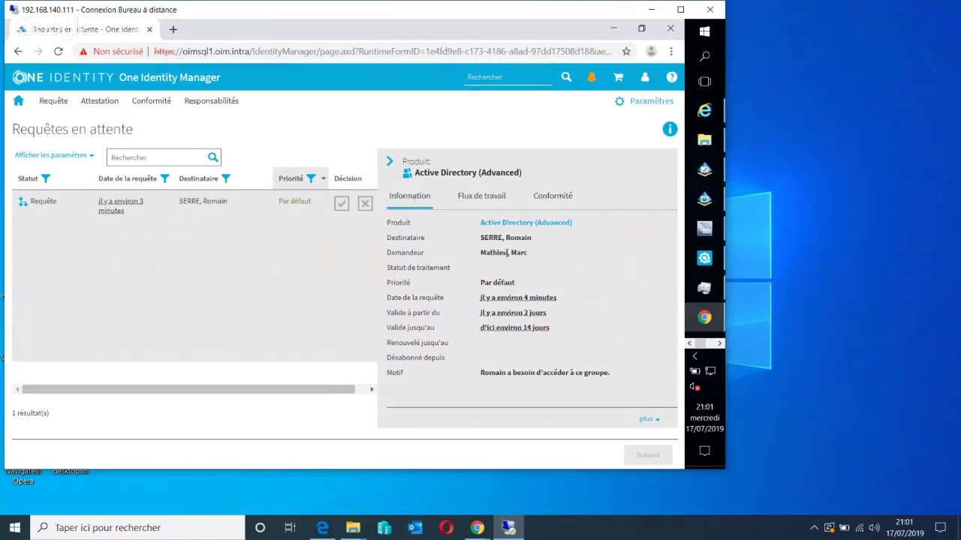
pyautogui.moveTo(484, 253); pyautogui.dragTo(621, 259)
pyautogui.moveTo(546, 240); pyautogui.dragTo(432, 242)
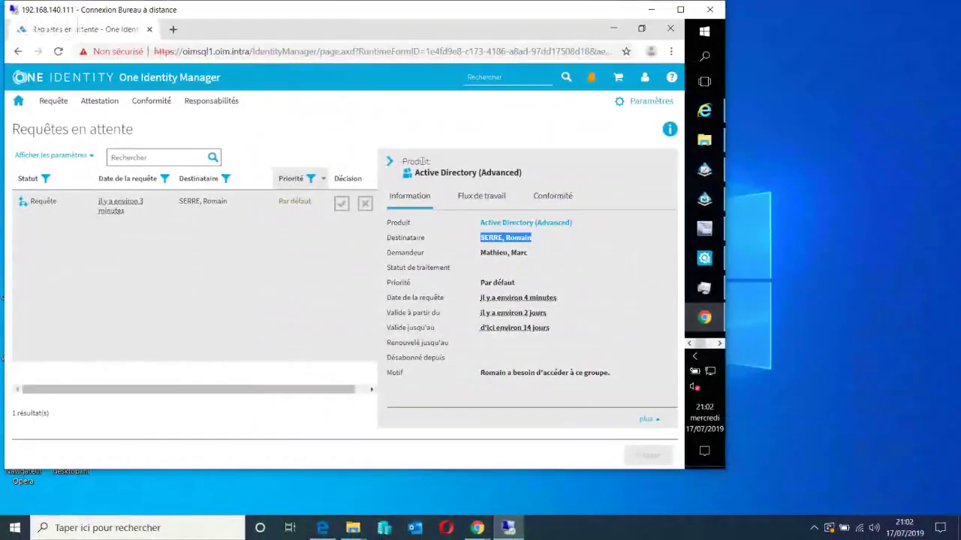
pyautogui.click(342, 204)
pyautogui.click(648, 457)
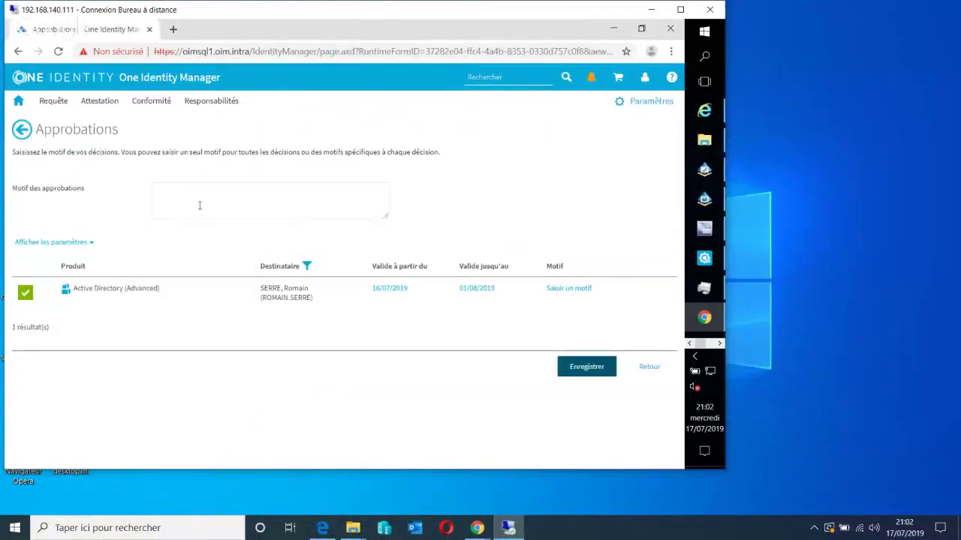
# Step: Save the approval with reason 'Je valide mais attention il faut le surveiller'
pyautogui.click(200, 205)
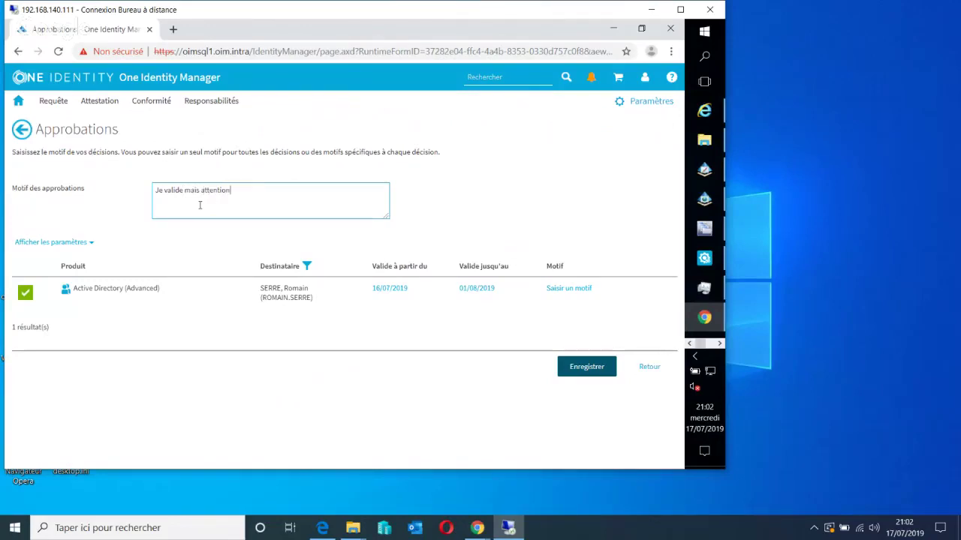
pyautogui.write('l faut le surveiller.')
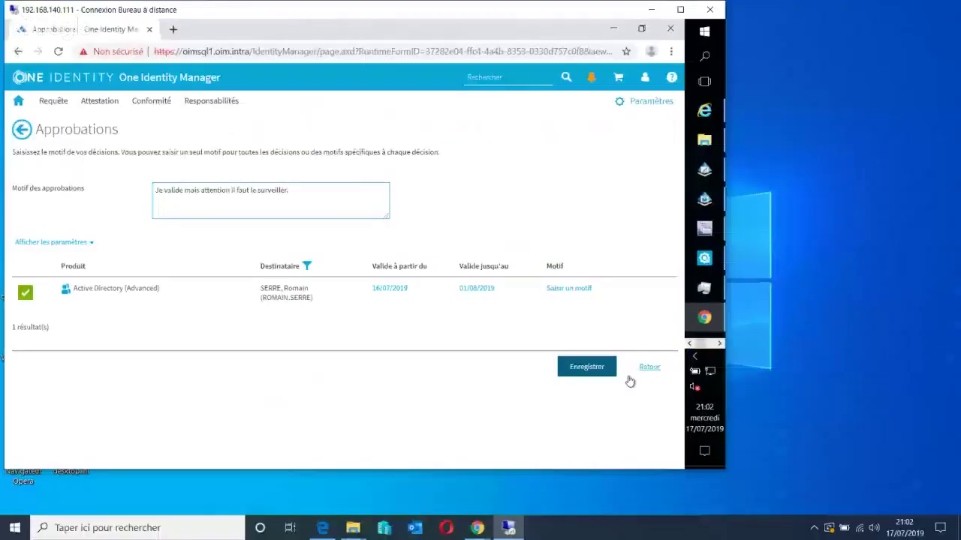
pyautogui.click(590, 371)
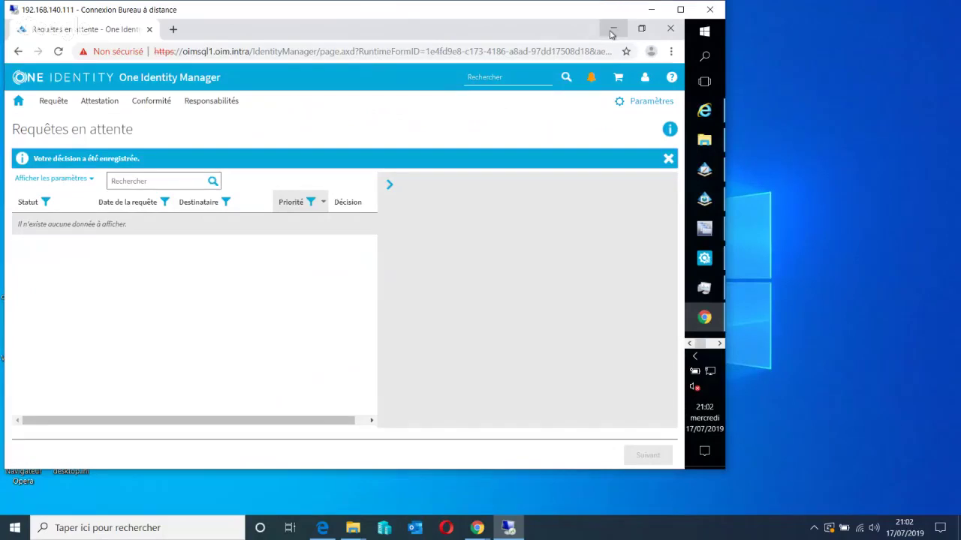
pyautogui.click(713, 233)
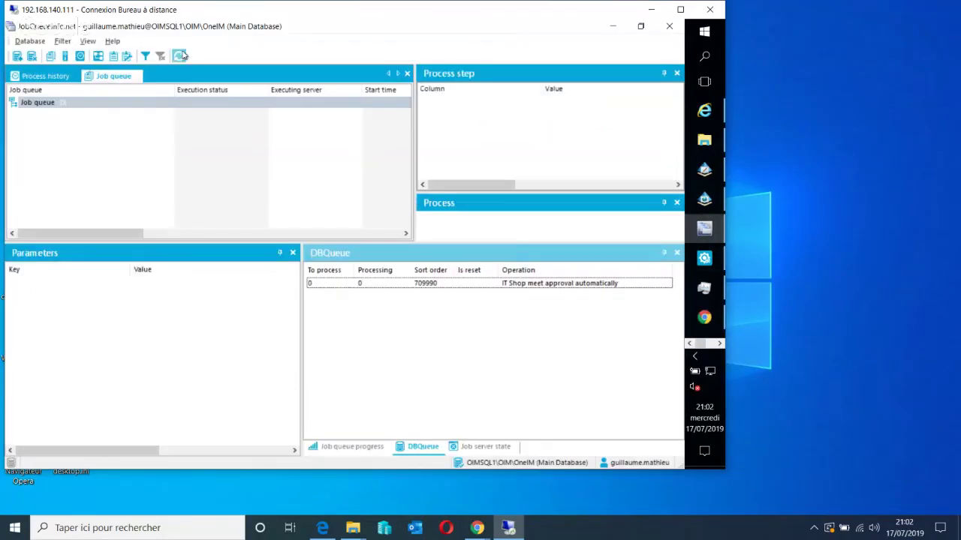
# Step: Inspect the queued IT Shop approval operation in DBQueue, then minimize Job Queue Info
pyautogui.click(511, 288)
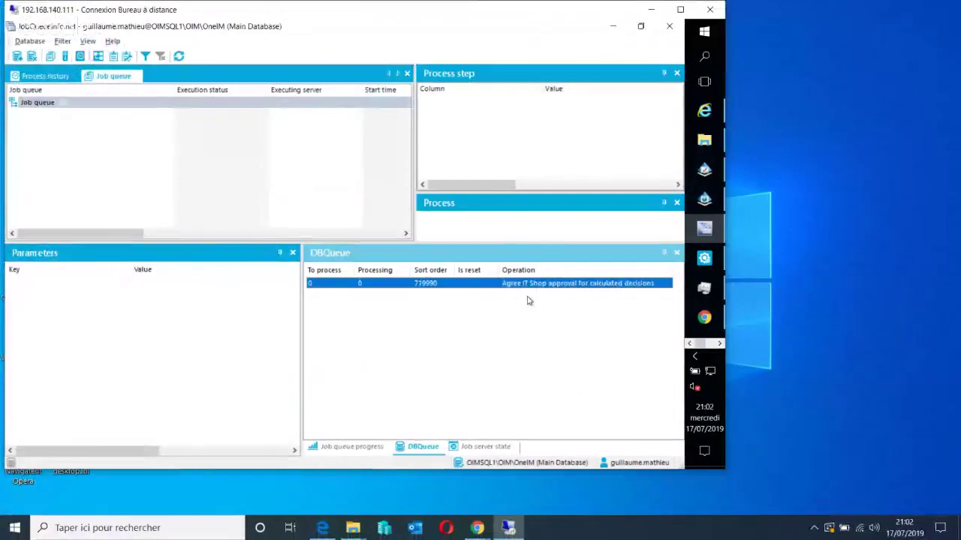
pyautogui.click(612, 29)
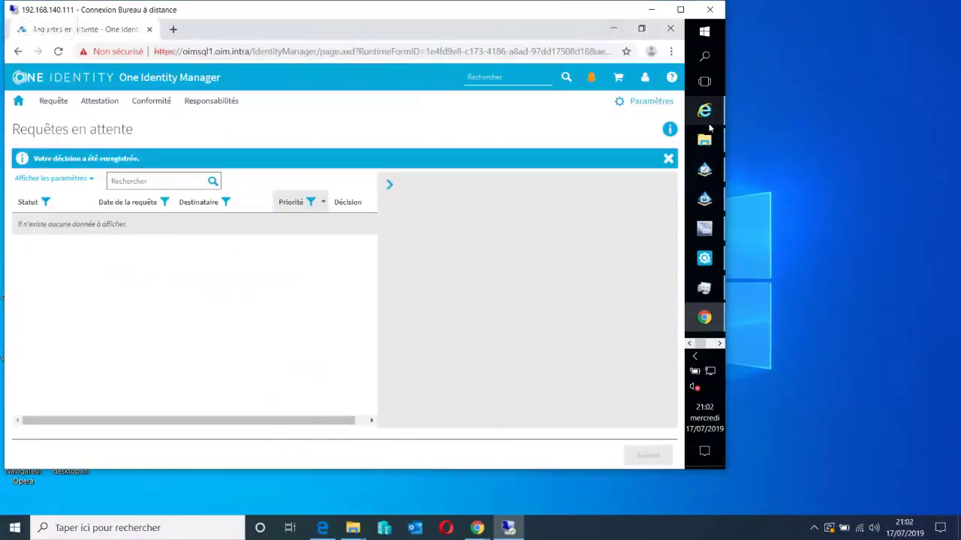
# Step: Sign out of the One Identity Manager web portal
pyautogui.click(643, 78)
pyautogui.click(615, 147)
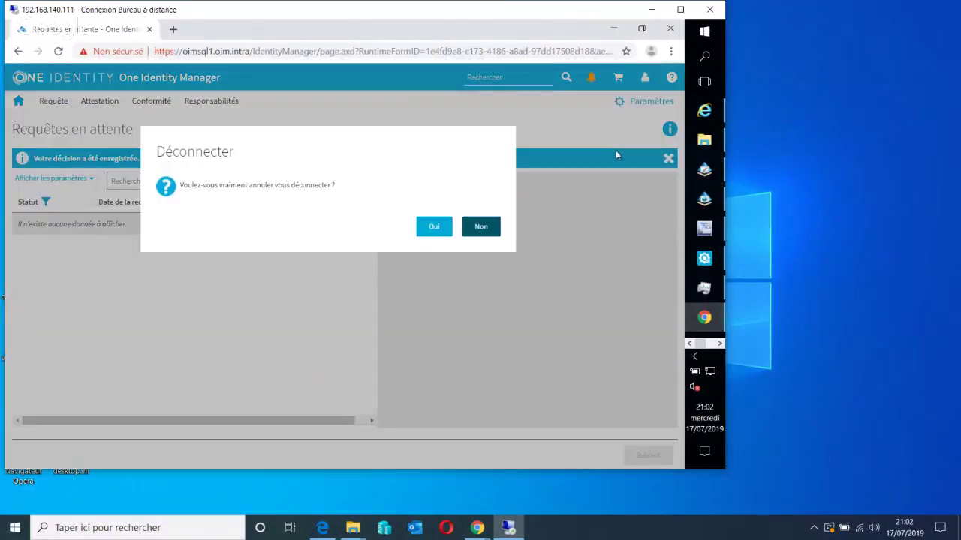
pyautogui.click(433, 228)
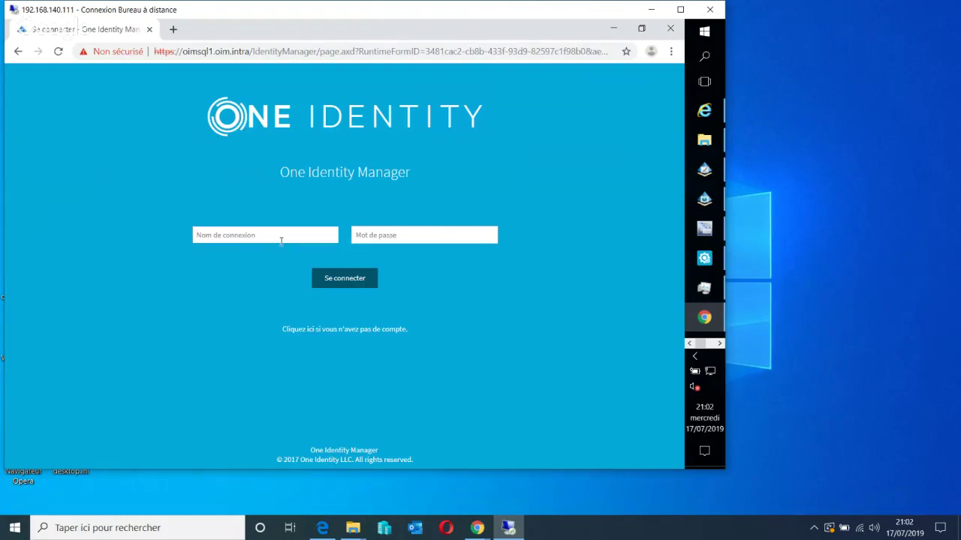
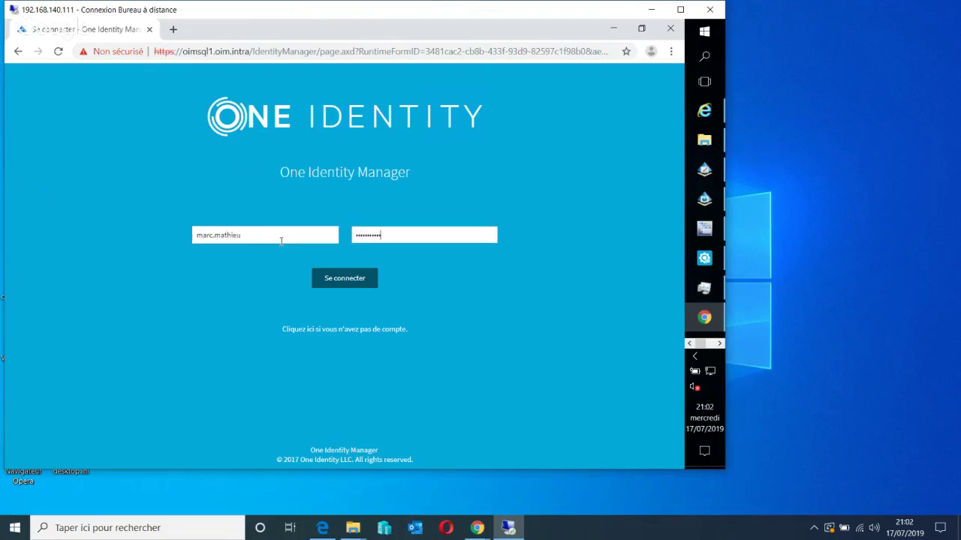
# Step: Sign back in as a different user and open Requête > Mes requêtes
pyautogui.press('Return')
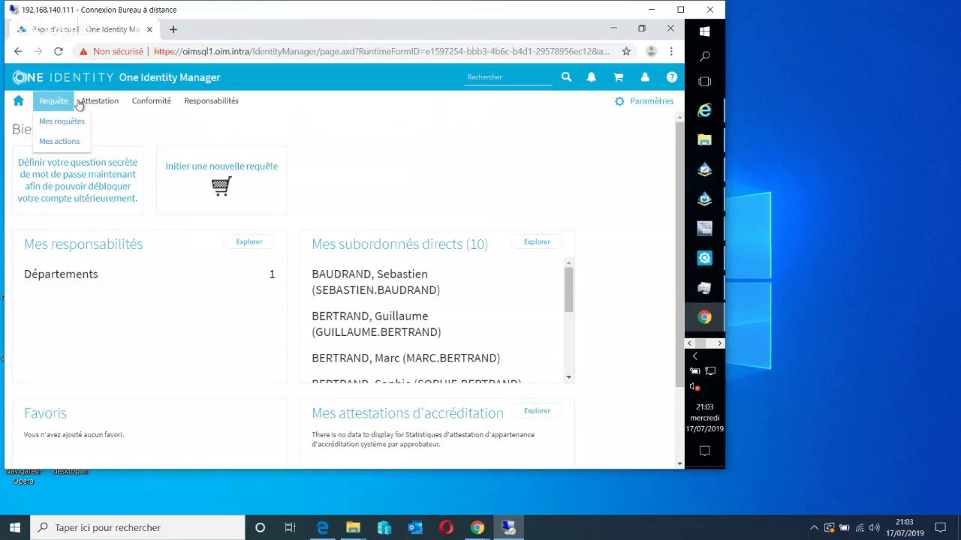
pyautogui.moveTo(107, 107)
pyautogui.click(64, 127)
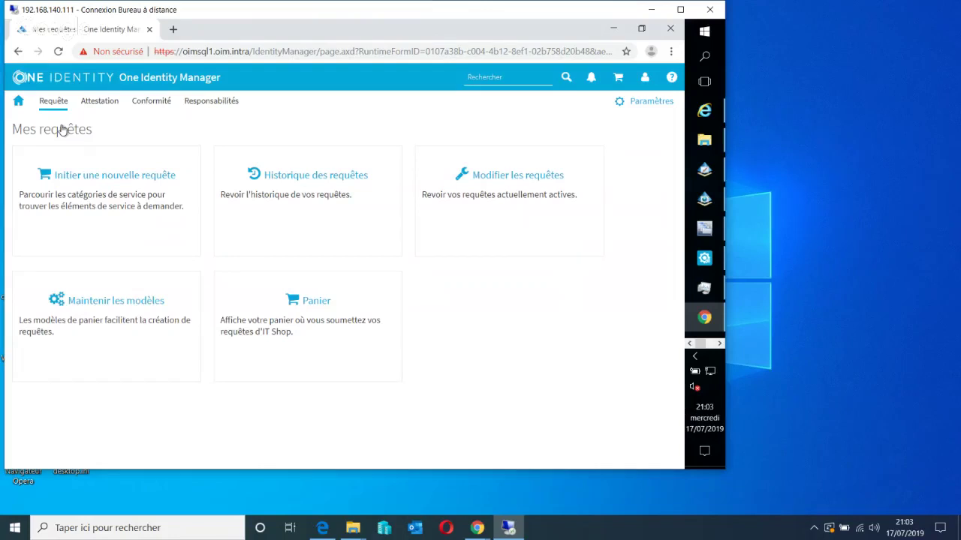
# Step: Search the request history, filtered to only requests you submitted for others
pyautogui.click(328, 179)
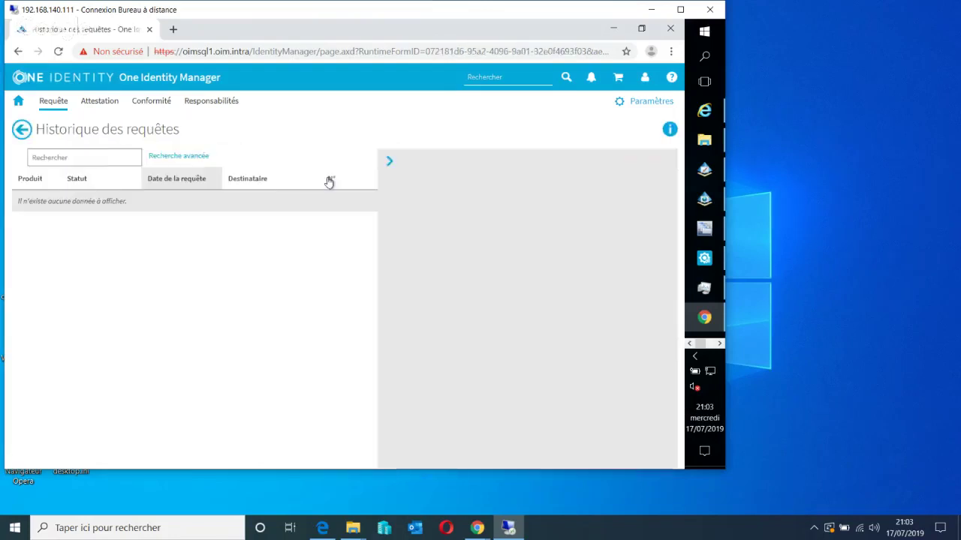
pyautogui.click(237, 158)
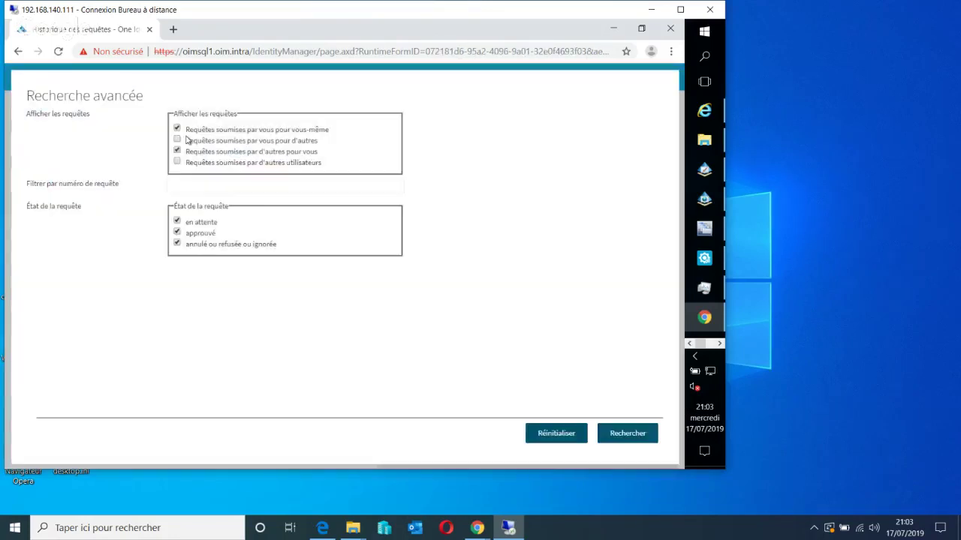
pyautogui.click(177, 129)
pyautogui.click(177, 150)
pyautogui.click(177, 141)
pyautogui.click(612, 434)
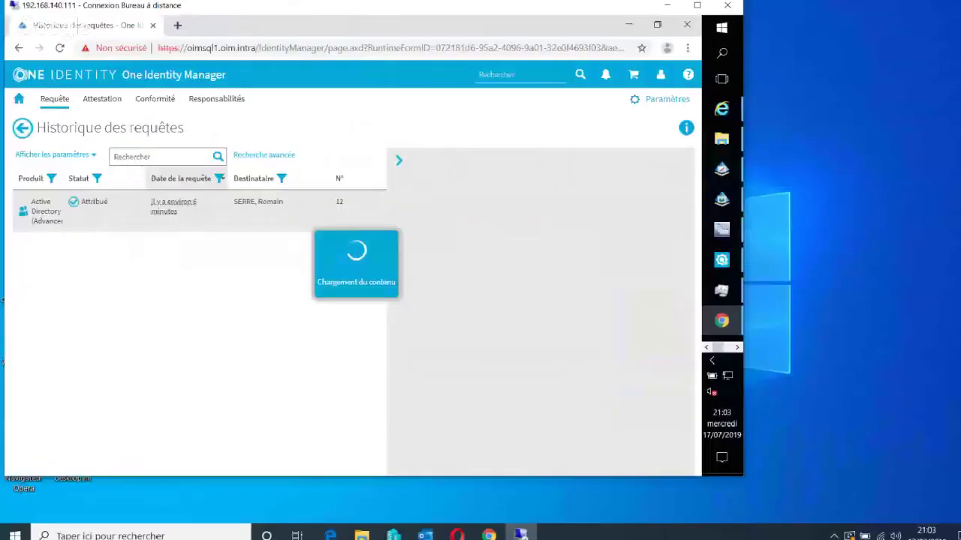
# Step: Review request 12's workflow showing two Accorder approvals, then switch to Active Directory Users and Computers
pyautogui.click(293, 232)
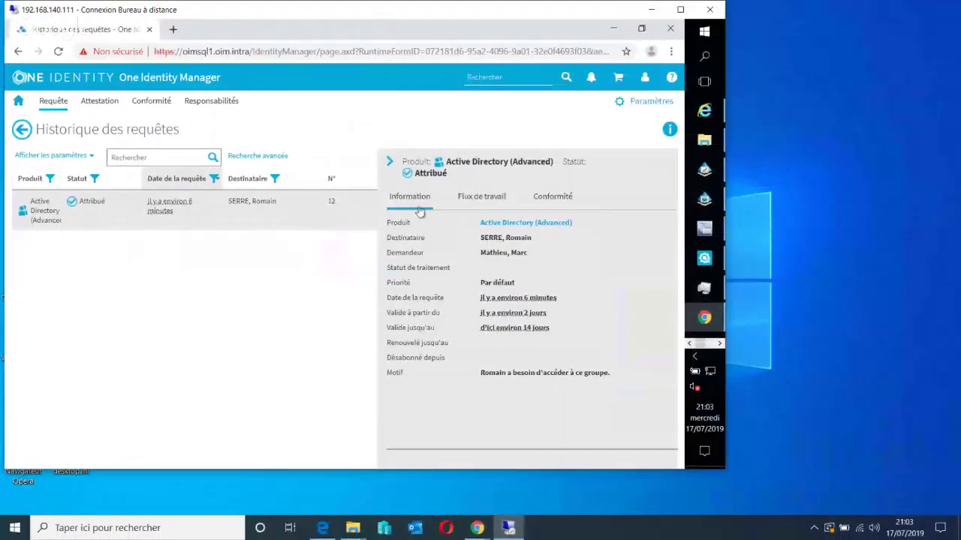
pyautogui.click(483, 199)
pyautogui.scroll(-5, 516, 370)
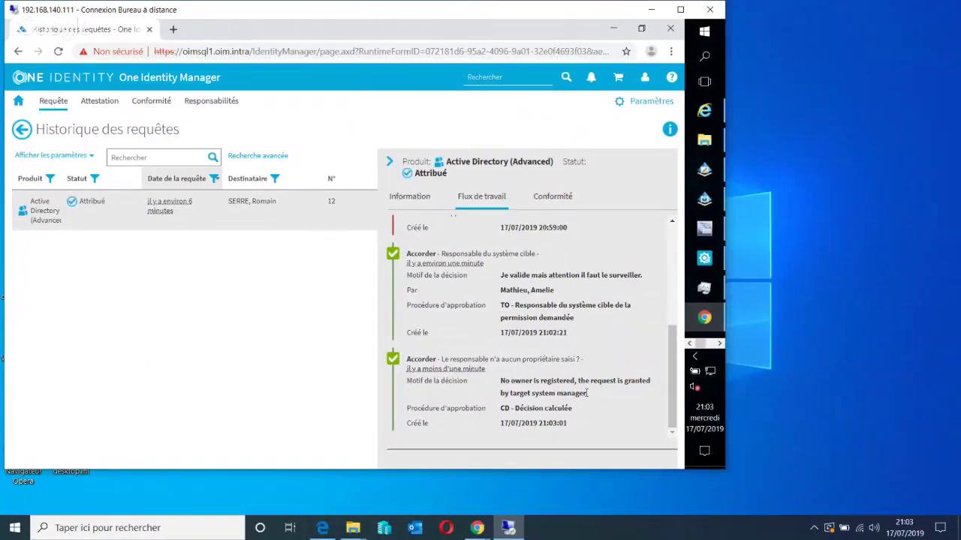
pyautogui.scroll(5, 500, 274)
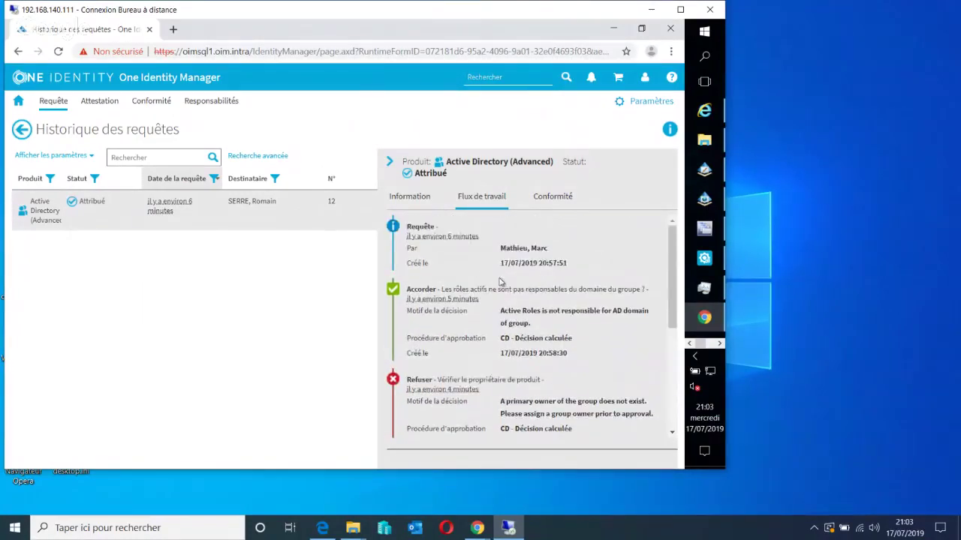
pyautogui.click(409, 196)
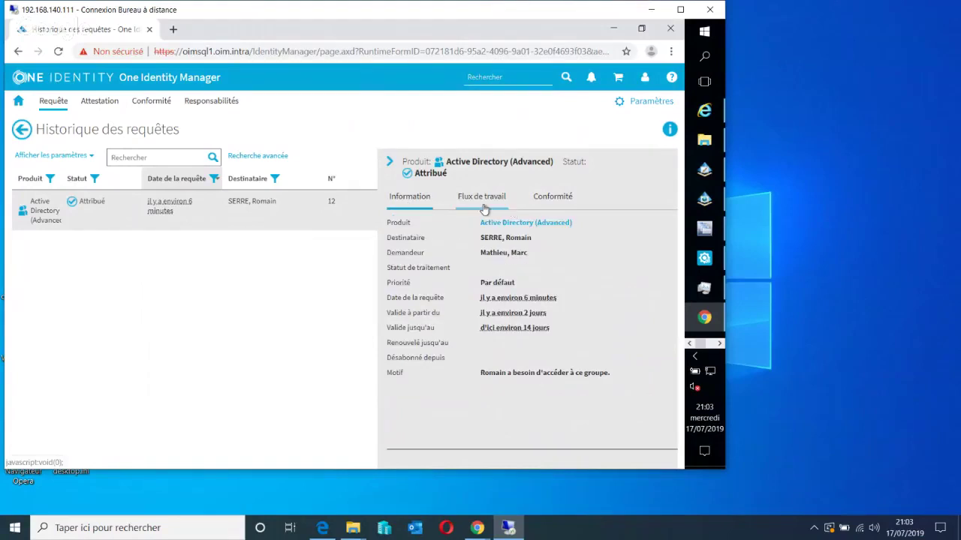
pyautogui.click(482, 197)
pyautogui.scroll(-5, 608, 346)
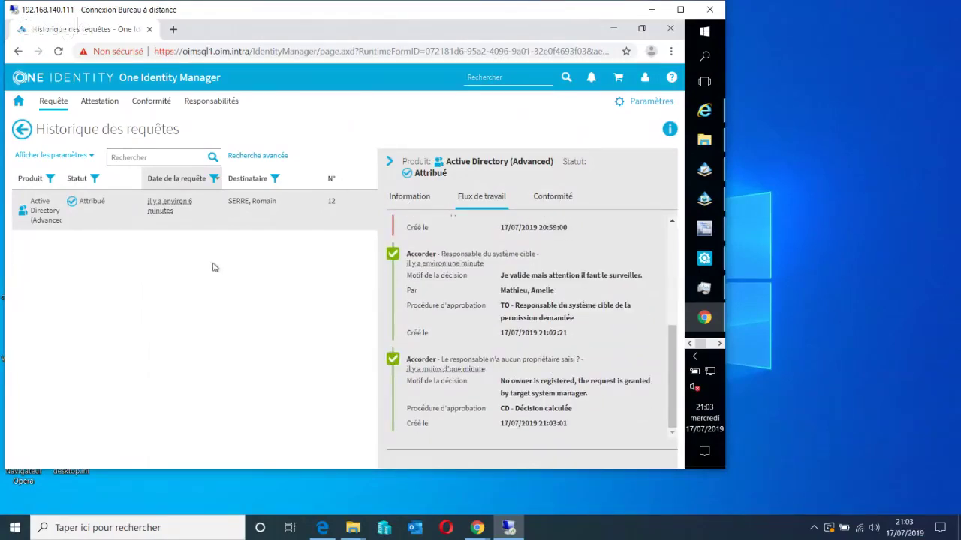
pyautogui.click(719, 343)
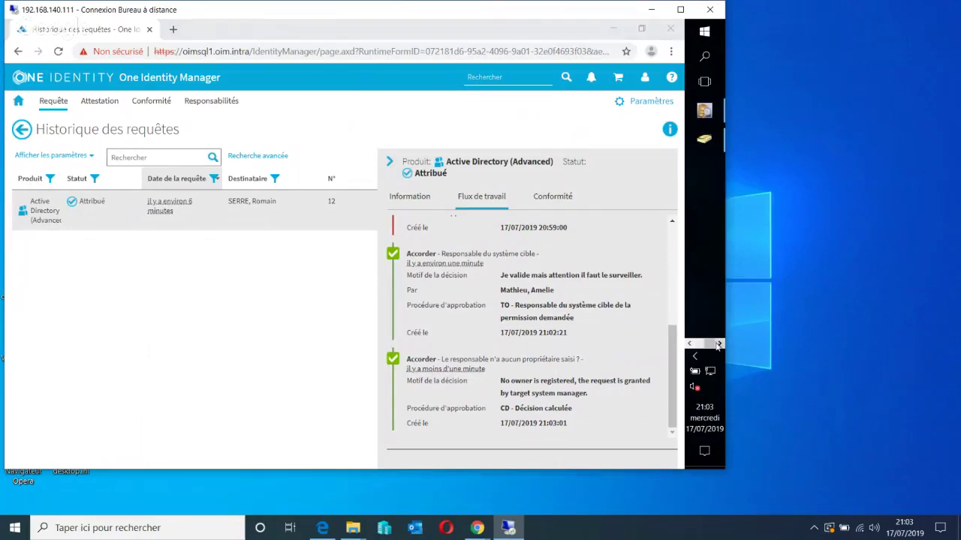
pyautogui.click(702, 139)
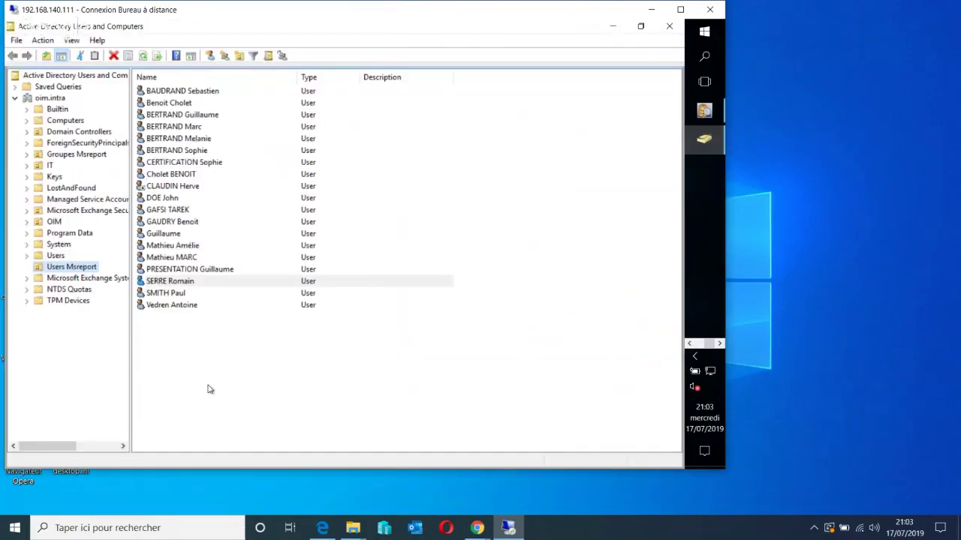
# Step: Check the user's Member Of groups: Active Directory (Basic), Exchange (Basic), GLO-BQE-SEC-CARIS-Advanced, IT, without Advanced
pyautogui.click(163, 280)
pyautogui.doubleClick(163, 281)
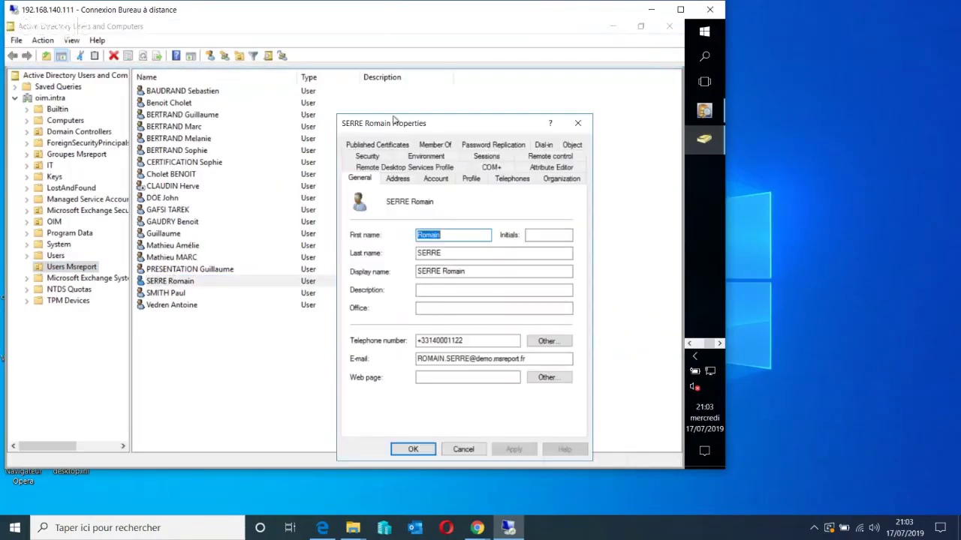
pyautogui.click(426, 145)
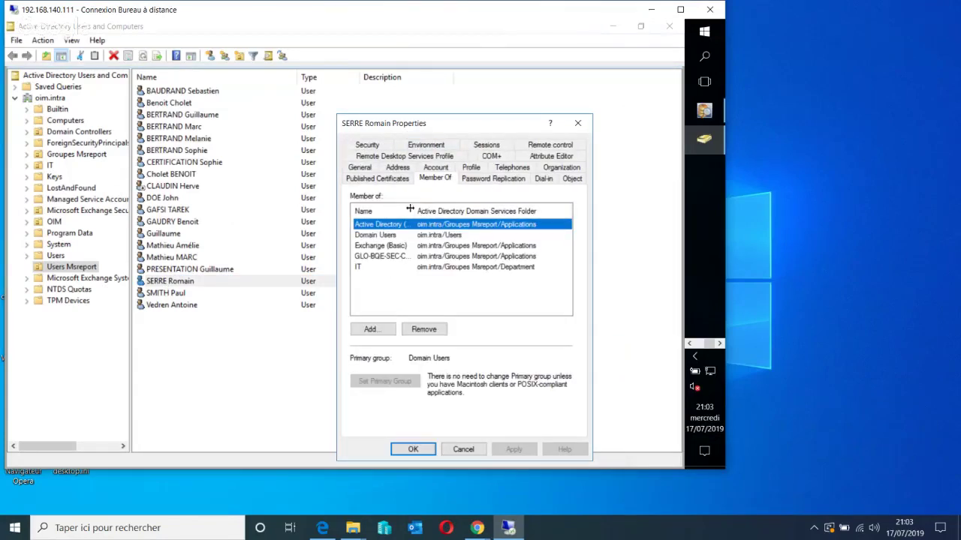
pyautogui.moveTo(415, 211); pyautogui.dragTo(474, 211)
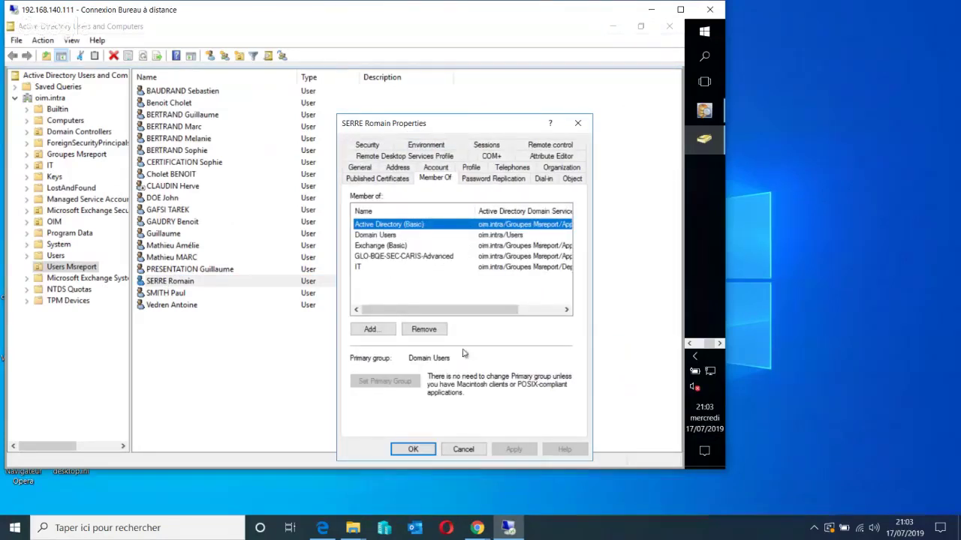
pyautogui.click(463, 449)
pyautogui.click(365, 389)
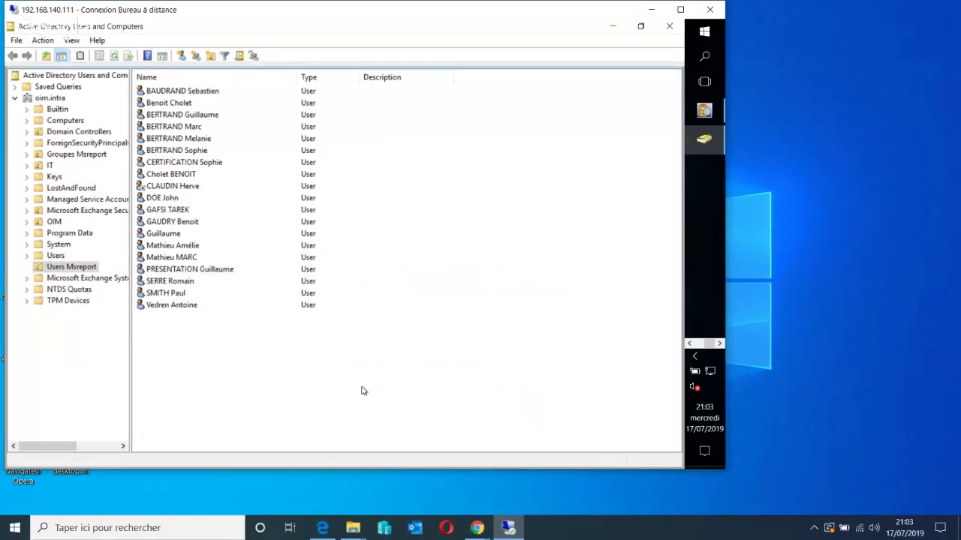
pyautogui.doubleClick(178, 284)
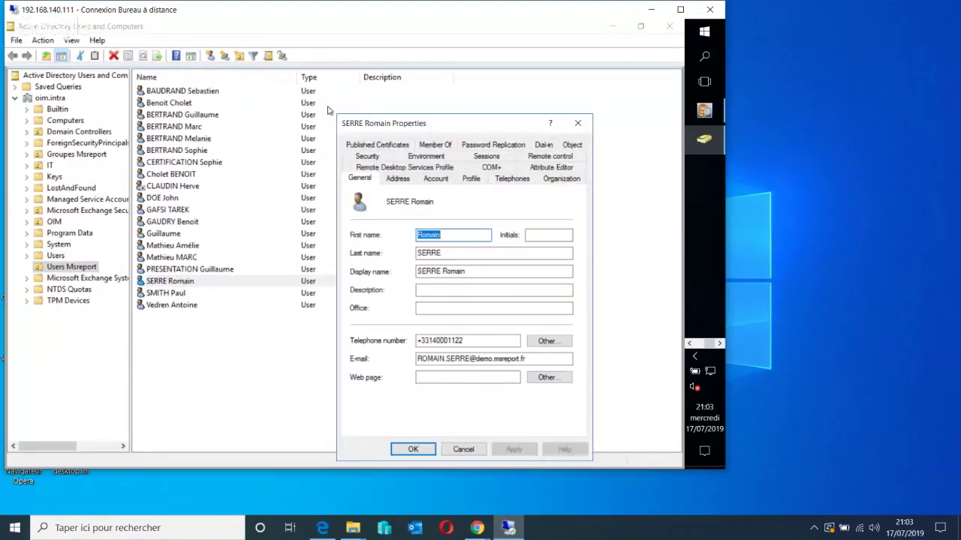
pyautogui.click(426, 146)
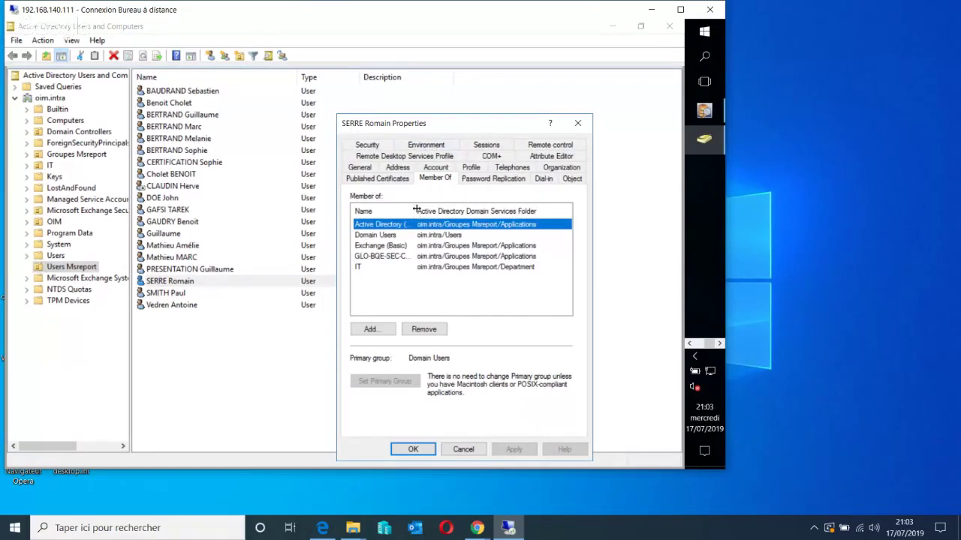
pyautogui.moveTo(415, 210); pyautogui.dragTo(484, 209)
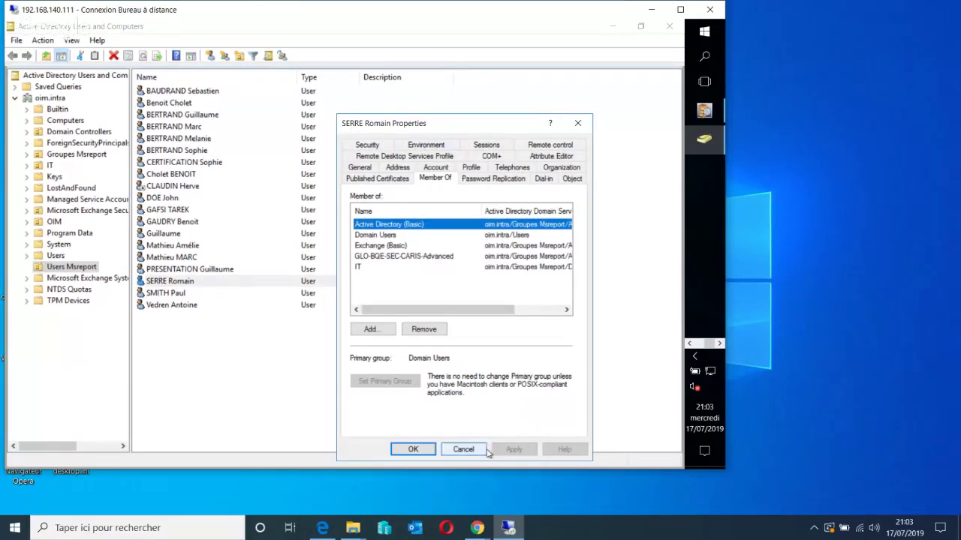
pyautogui.click(463, 449)
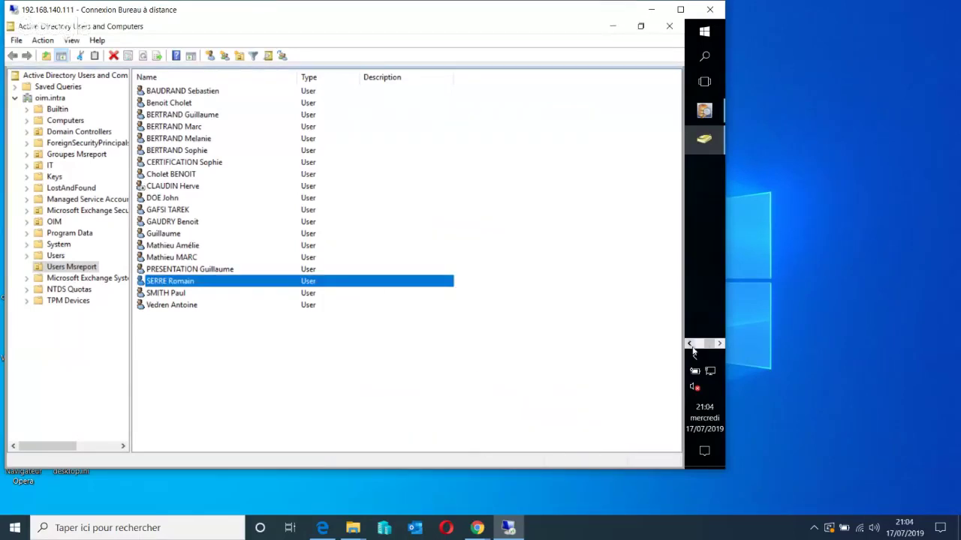
pyautogui.click(689, 344)
# Step: Inspect the ADS_ADSGroup_Update job's AdHocProjection step, refresh until the queue shows 0, then minimize Job Queue Info
pyautogui.click(706, 232)
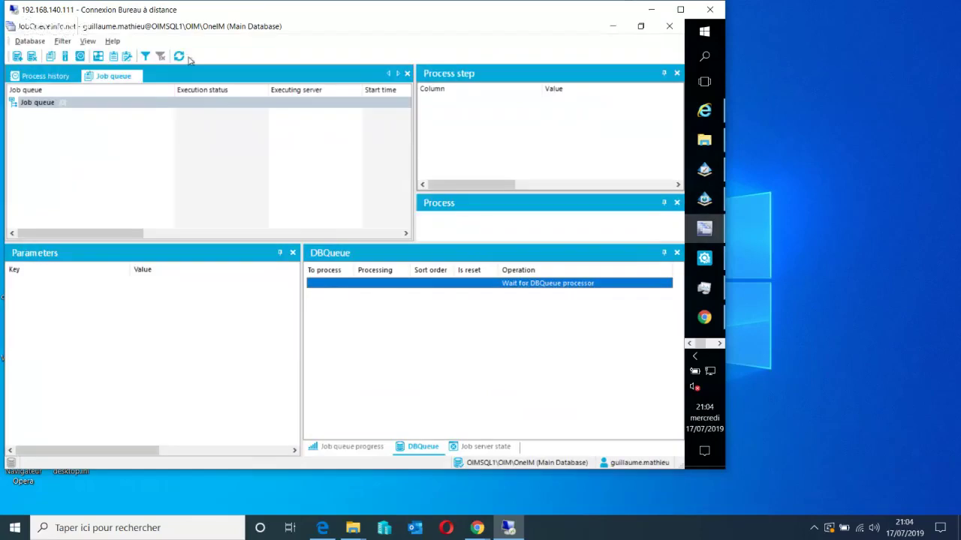
pyautogui.rightClick(70, 117)
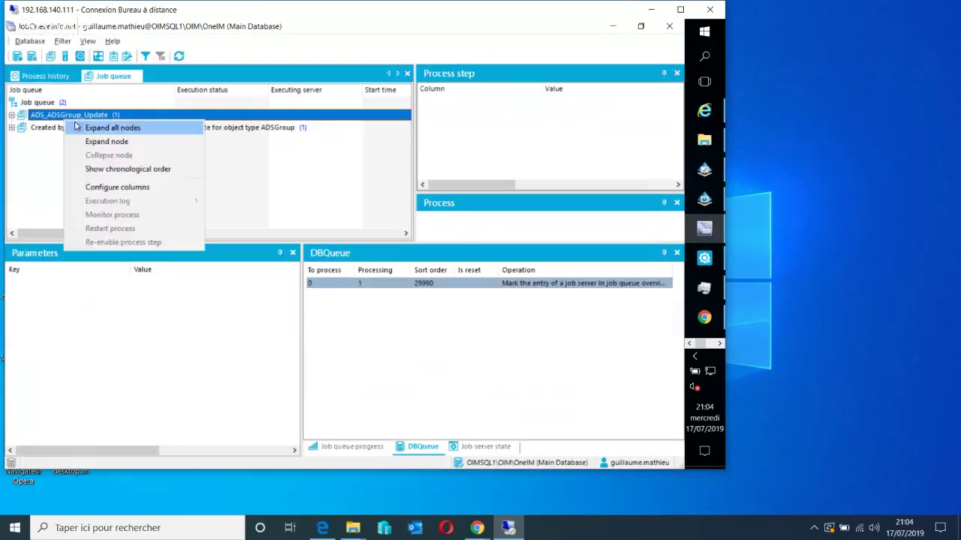
pyautogui.click(105, 127)
pyautogui.click(97, 141)
pyautogui.press('Up')
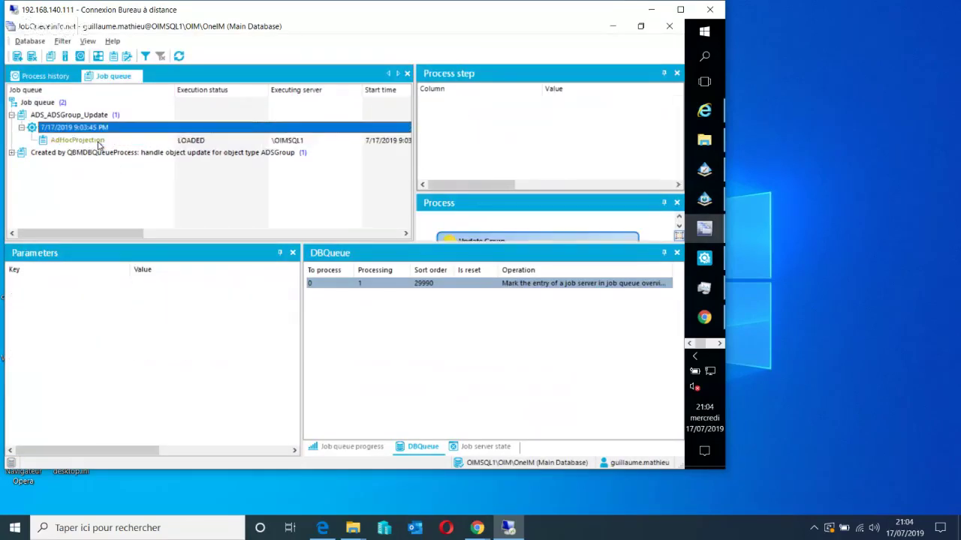
pyautogui.click(98, 143)
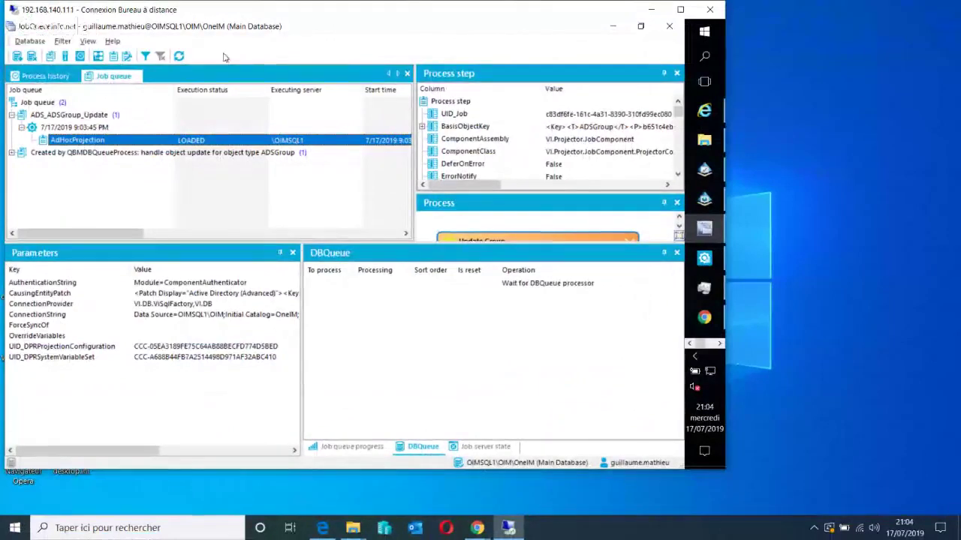
pyautogui.click(179, 56)
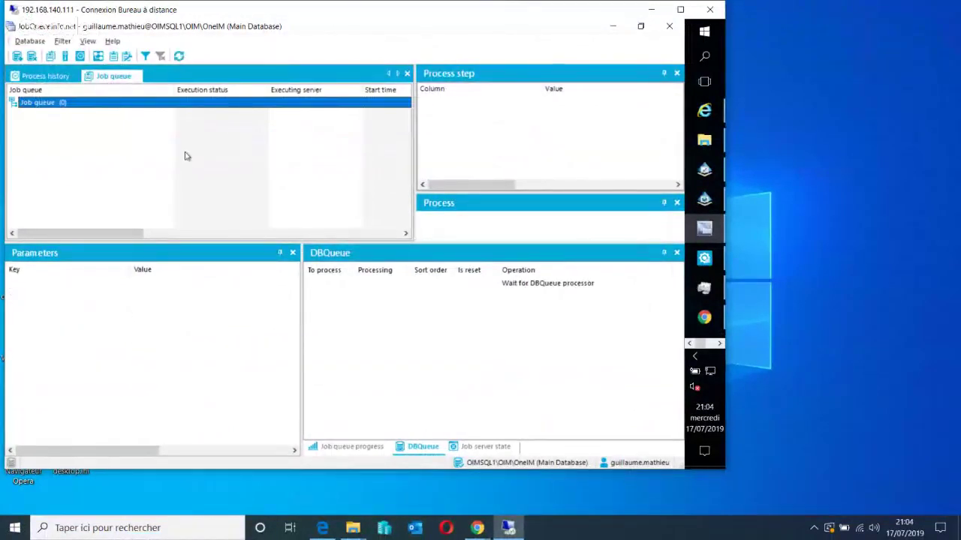
pyautogui.click(614, 27)
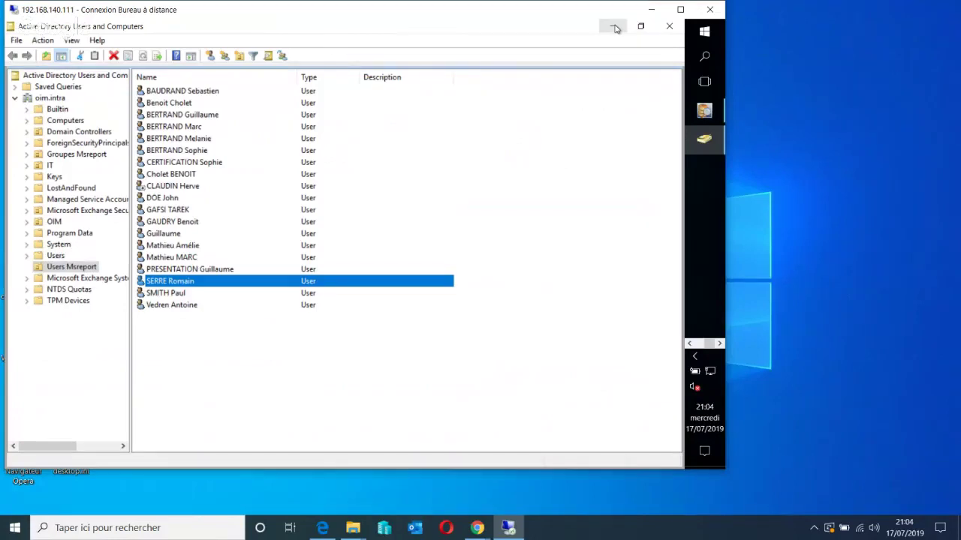
# Step: Confirm the user now belongs to Active Directory (Advanced), then close properties and minimize ADUC
pyautogui.click(279, 364)
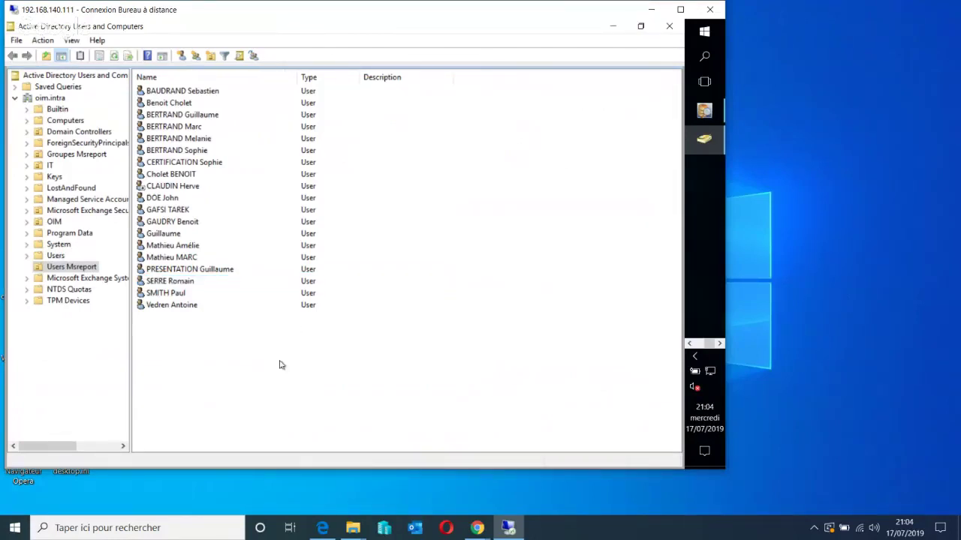
pyautogui.doubleClick(174, 282)
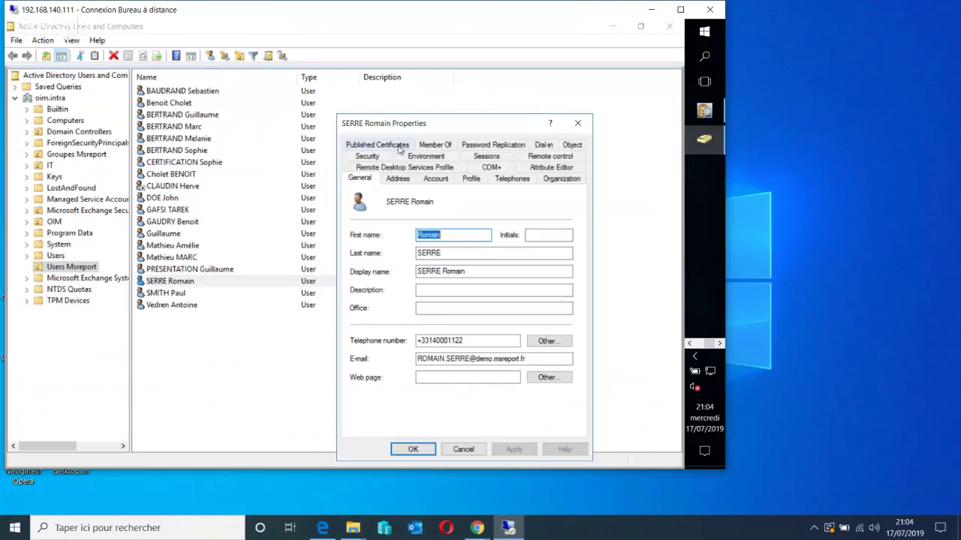
pyautogui.click(445, 144)
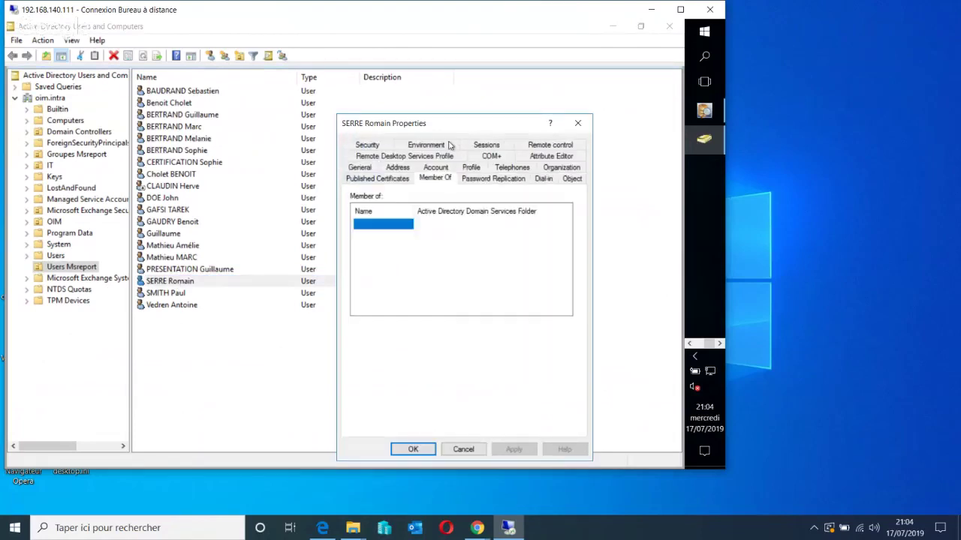
pyautogui.doubleClick(415, 211)
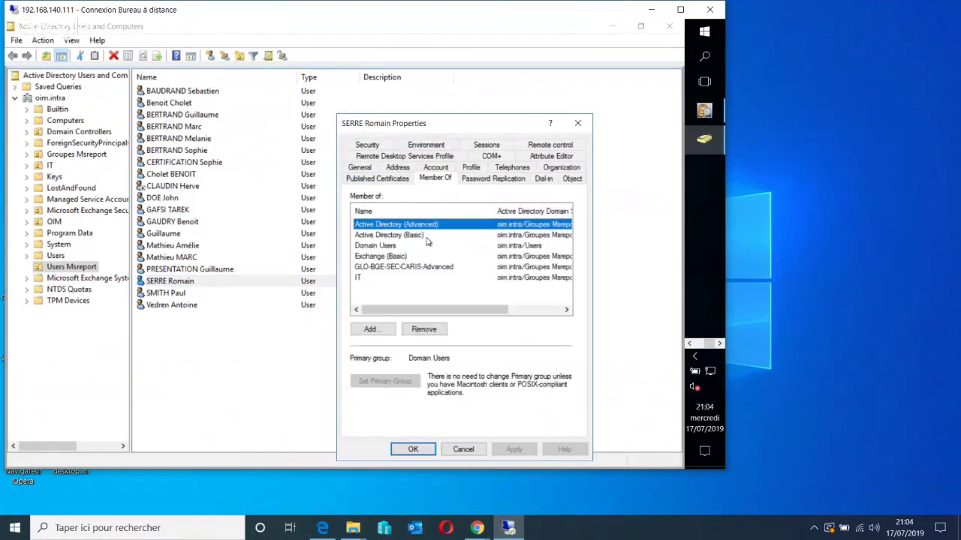
pyautogui.click(463, 449)
pyautogui.click(614, 28)
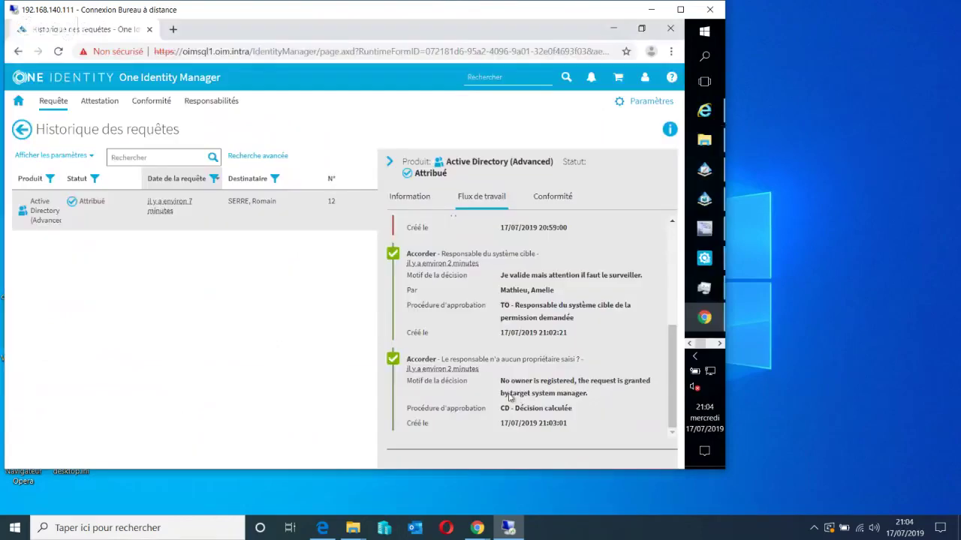
# Step: Sign out of the web portal after a brief look at the attestation menu
pyautogui.click(644, 77)
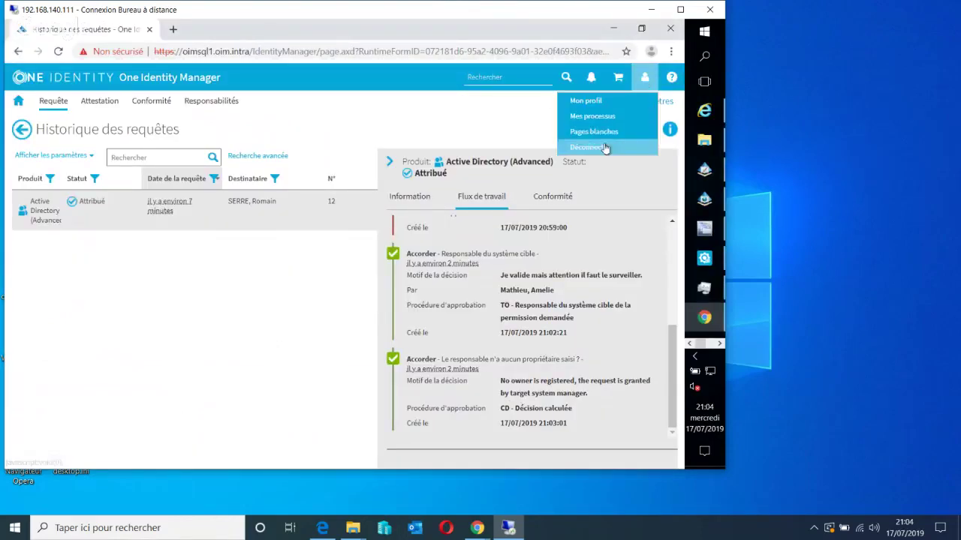
pyautogui.click(596, 146)
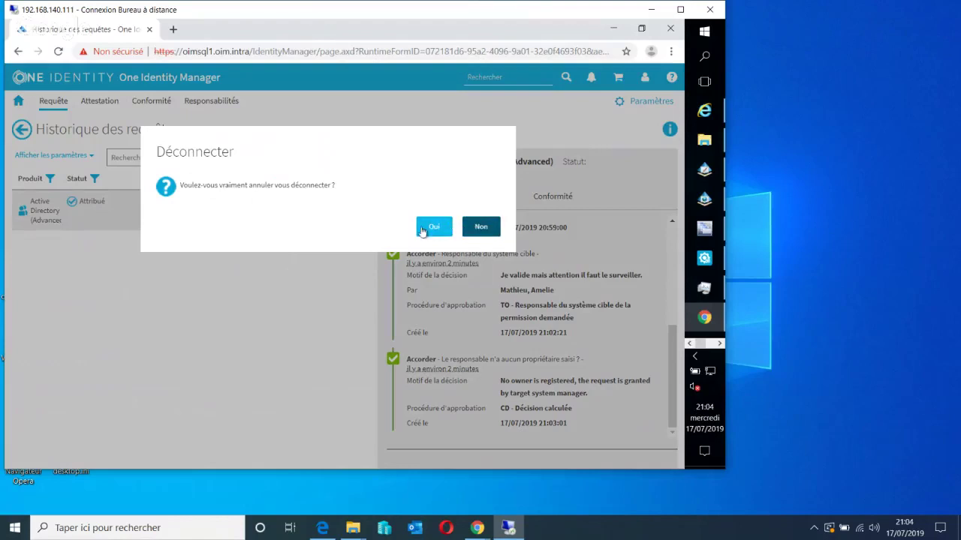
pyautogui.click(484, 227)
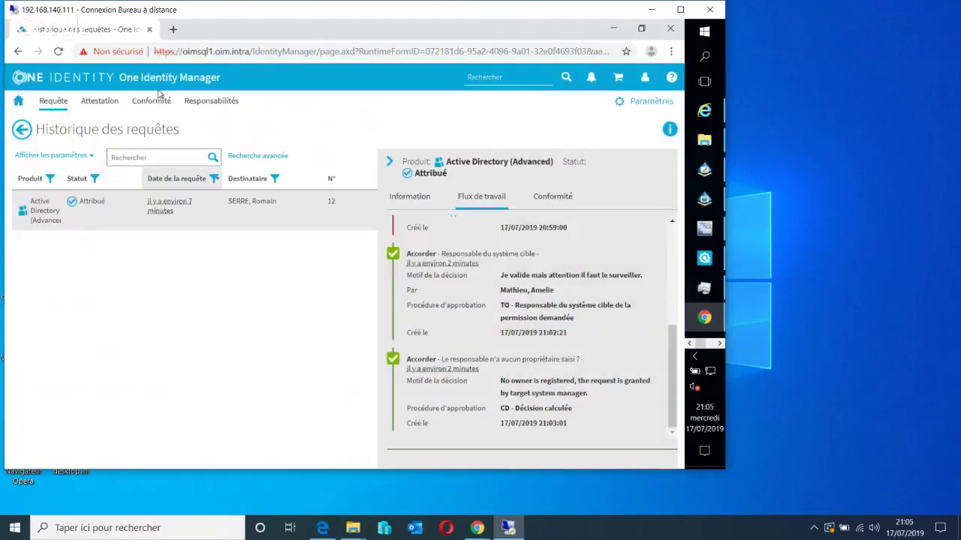
pyautogui.click(100, 101)
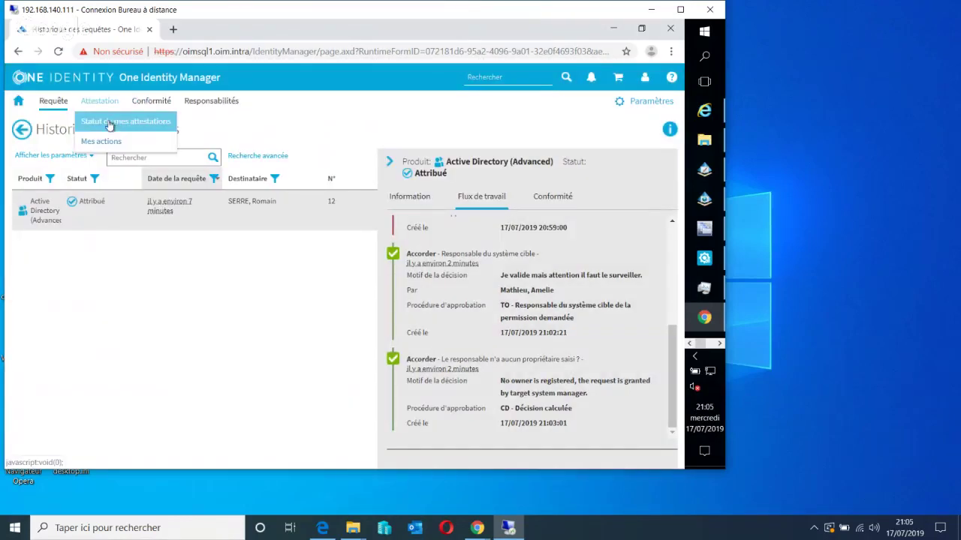
pyautogui.click(644, 77)
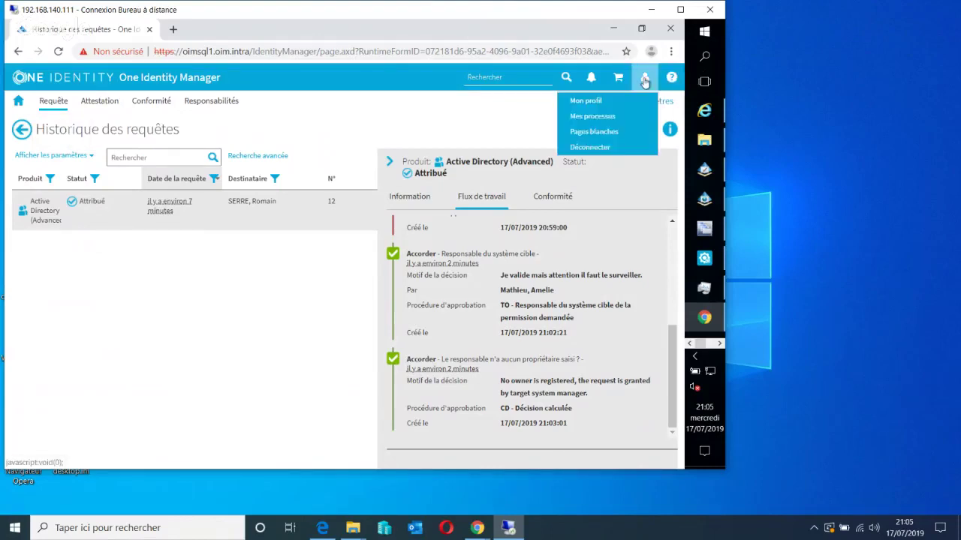
pyautogui.click(591, 148)
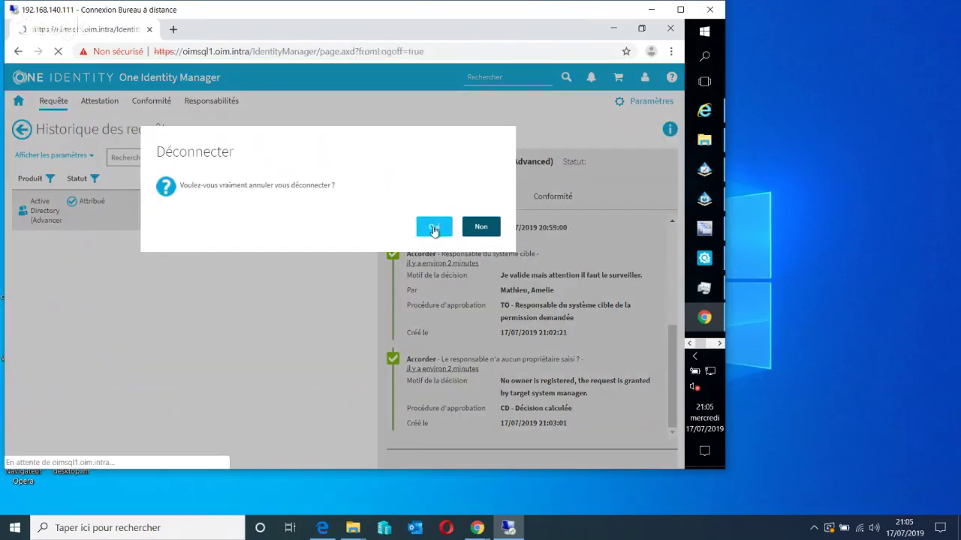
pyautogui.click(435, 225)
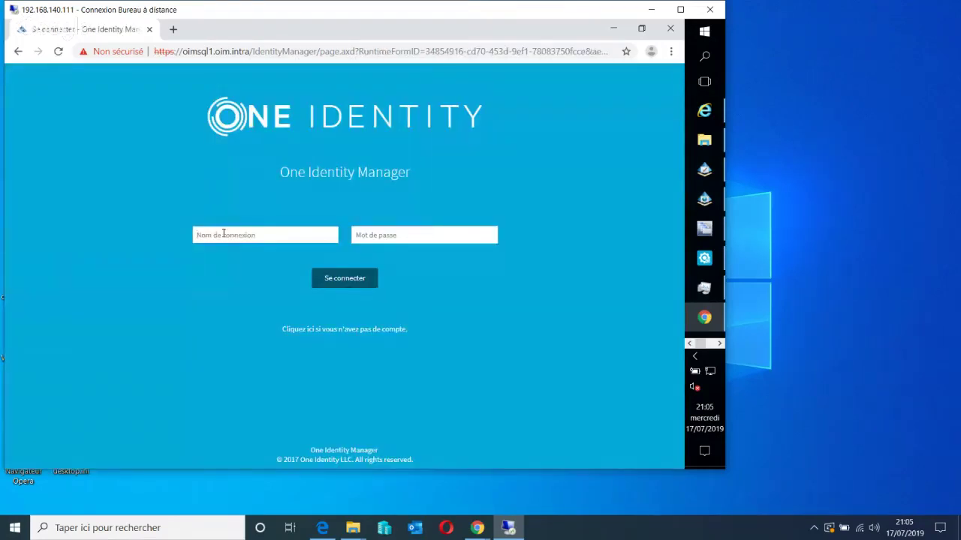
# Step: Log in as the approver with their login name and password
pyautogui.press('Tab')
pyautogui.write('••••••••••••')
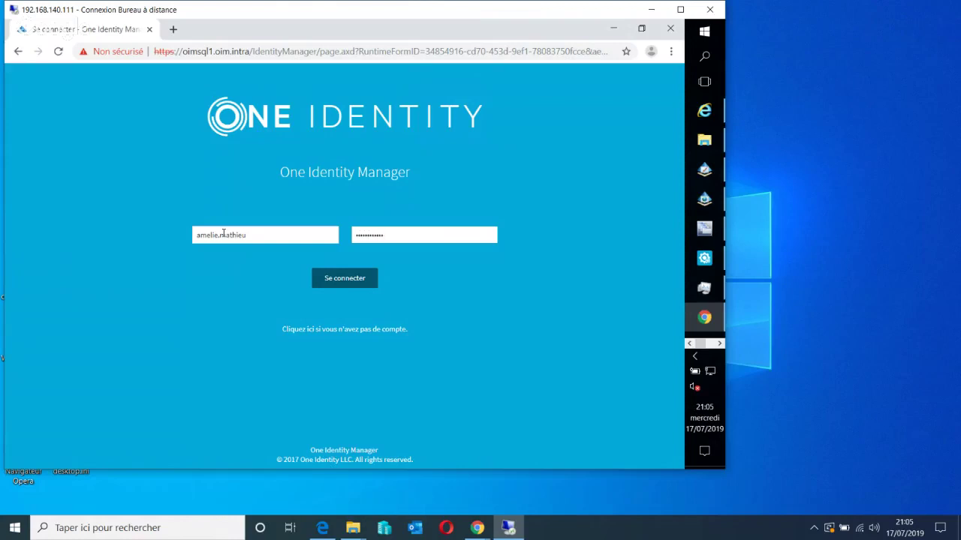
pyautogui.press('Return')
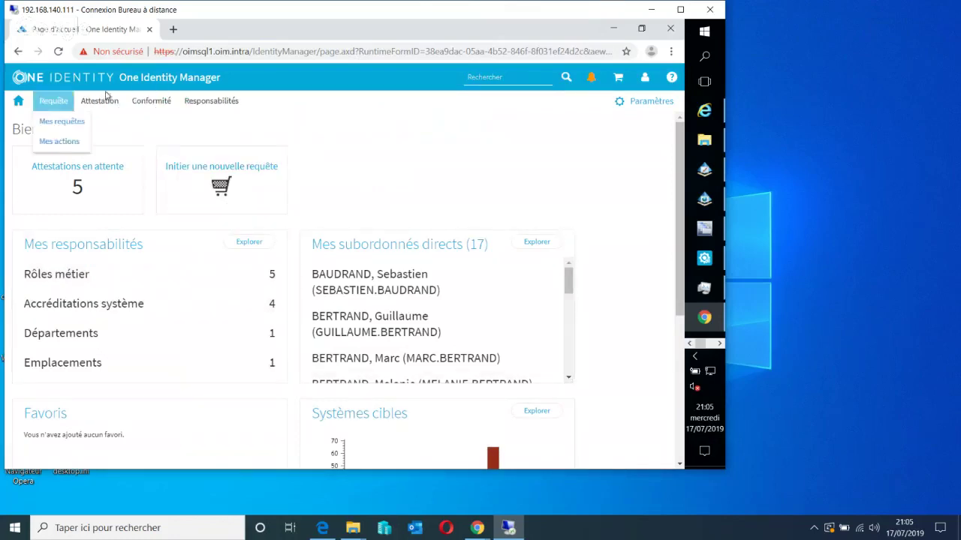
# Step: Open Attestation > Mes actions and the Attestations en attente (5) list
pyautogui.moveTo(94, 102)
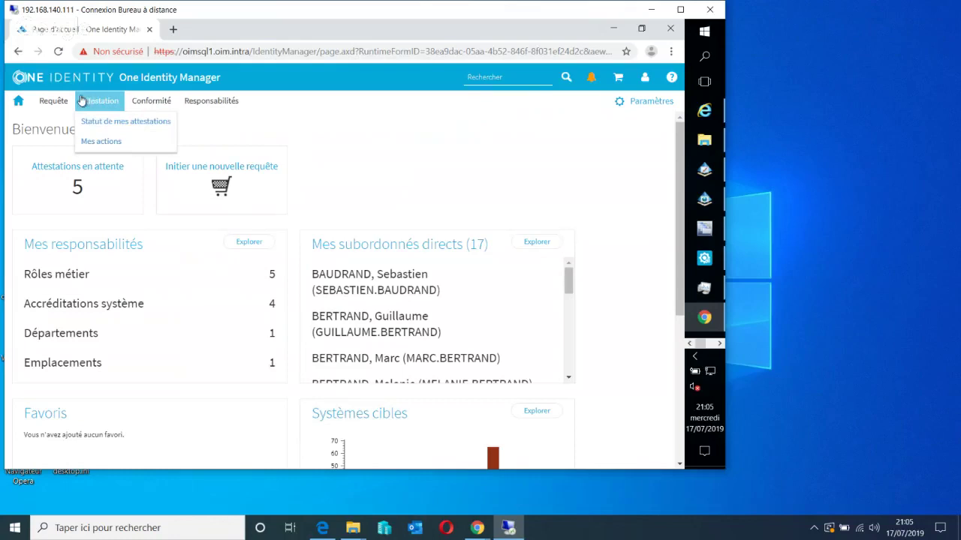
pyautogui.click(100, 142)
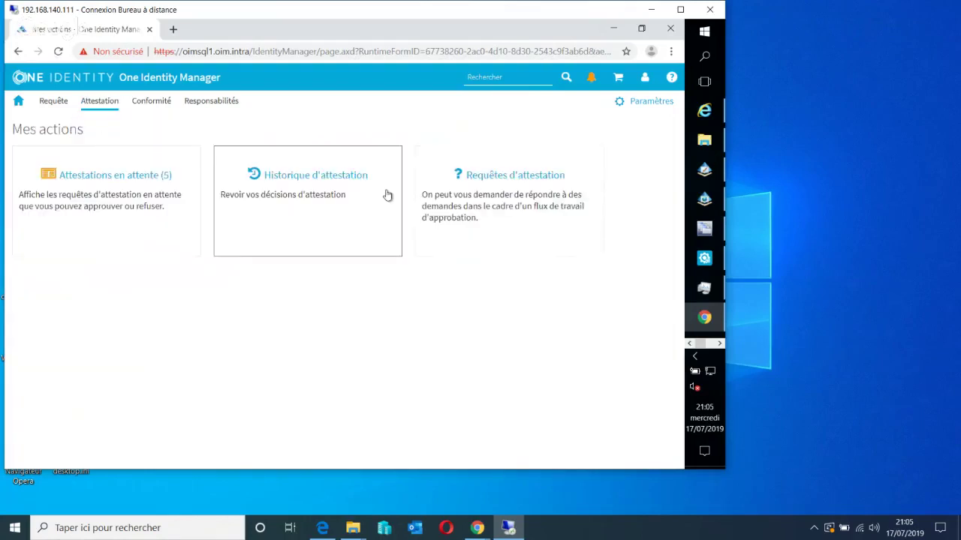
pyautogui.click(121, 178)
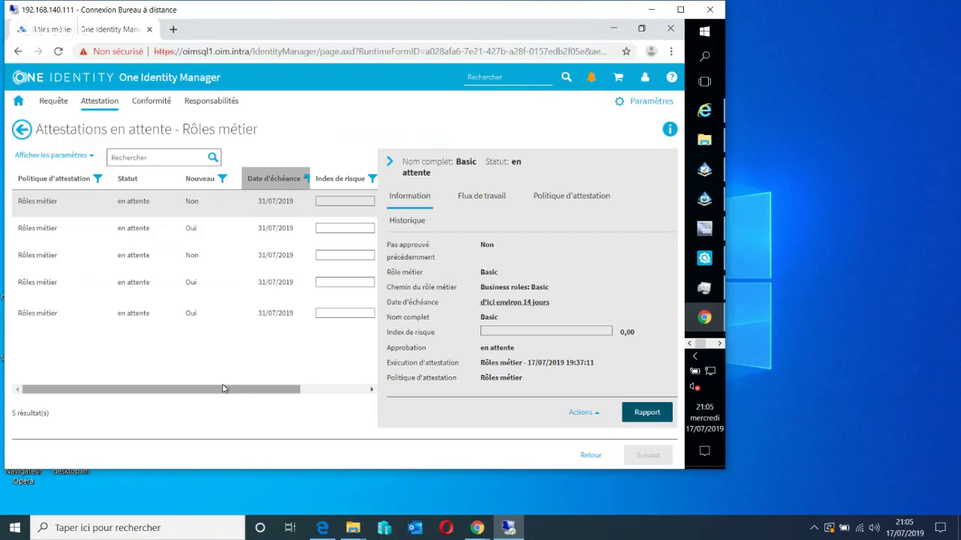
# Step: Select the Manager role attestation and browse its policy, workflow, information tabs and available actions
pyautogui.moveTo(225, 389); pyautogui.dragTo(321, 389)
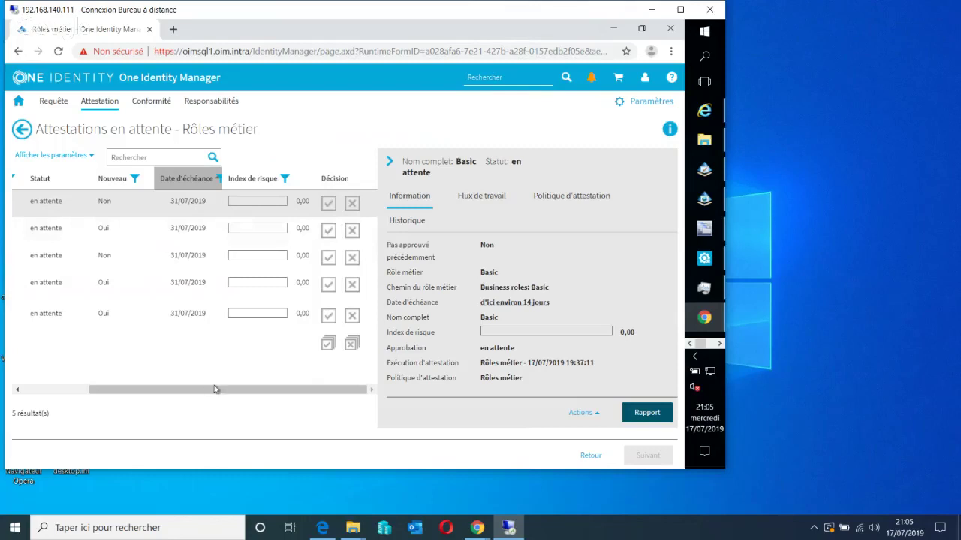
pyautogui.moveTo(216, 389); pyautogui.dragTo(104, 369)
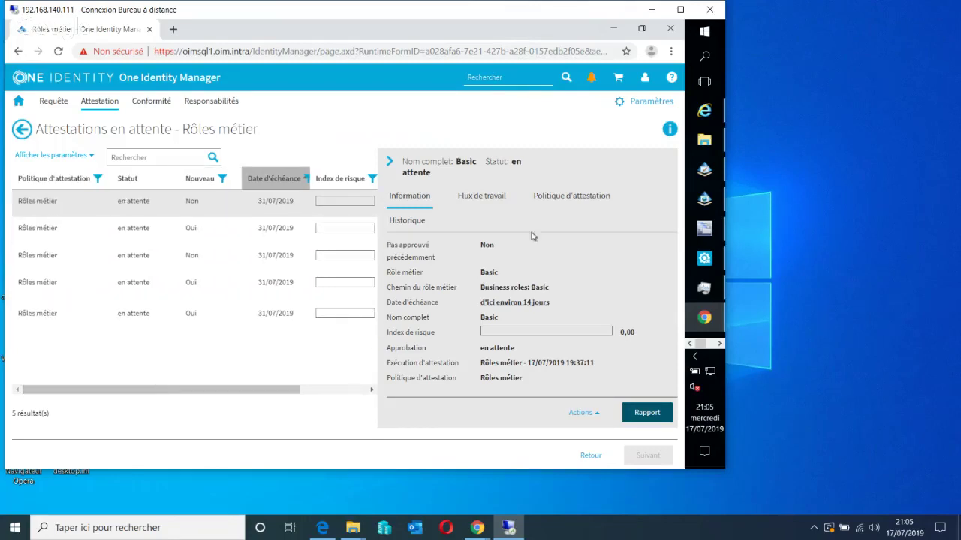
pyautogui.moveTo(486, 287); pyautogui.dragTo(384, 288)
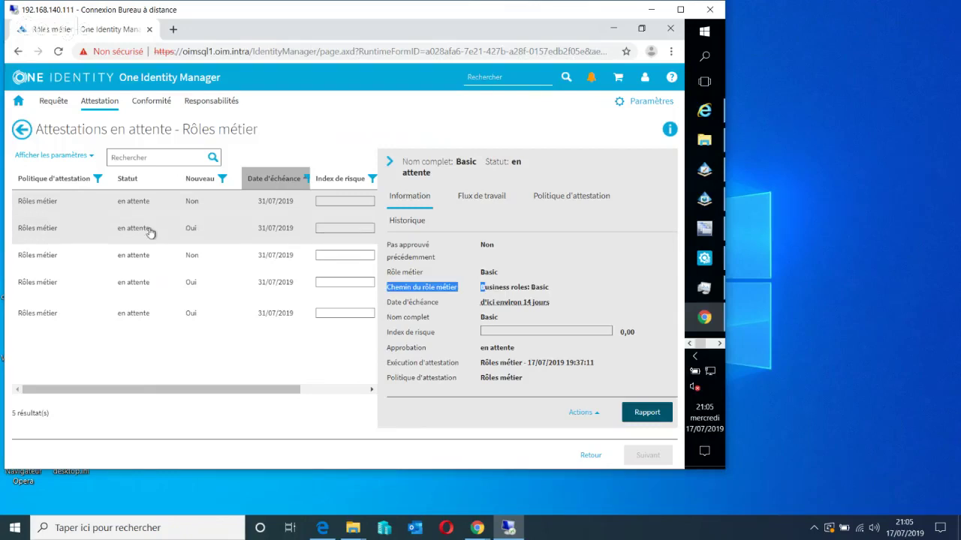
pyautogui.click(150, 233)
pyautogui.moveTo(493, 287); pyautogui.dragTo(386, 288)
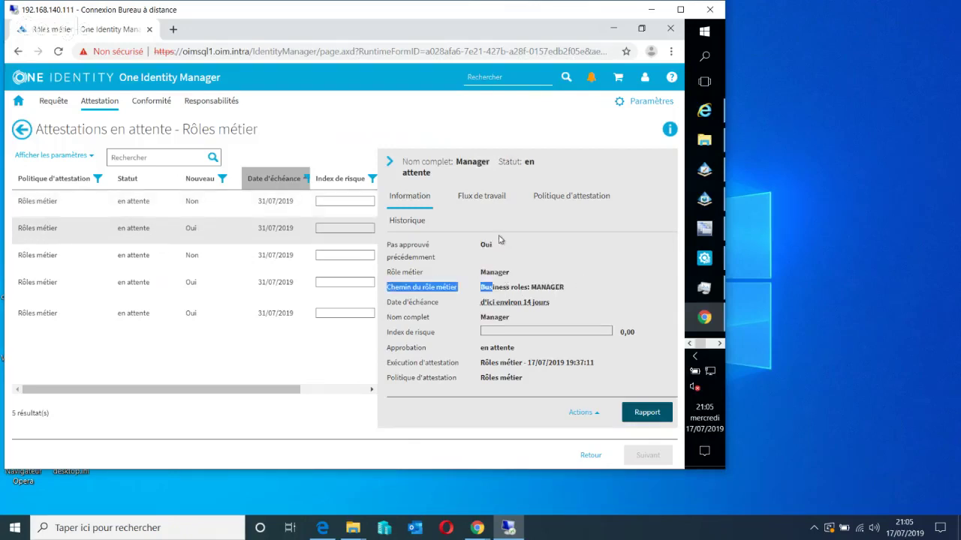
pyautogui.click(563, 197)
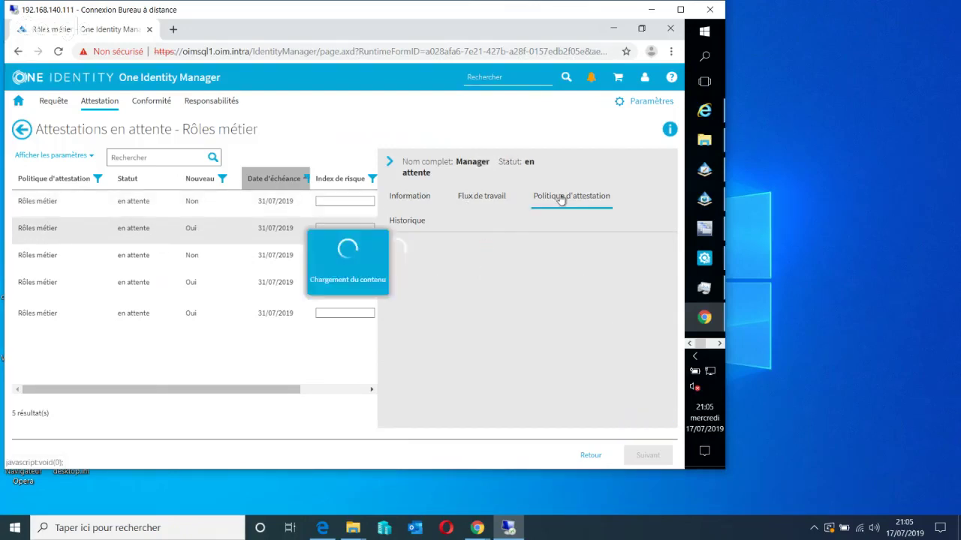
pyautogui.click(495, 196)
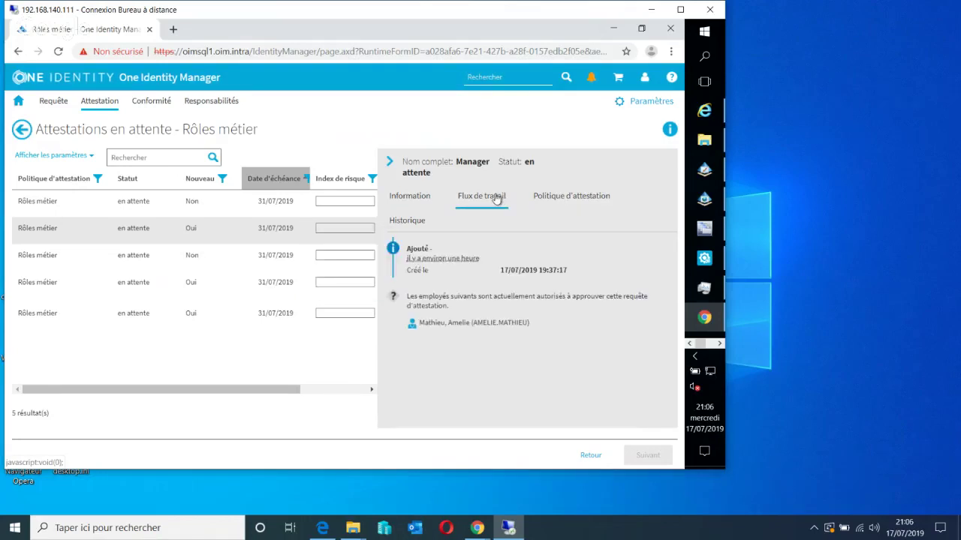
pyautogui.click(407, 197)
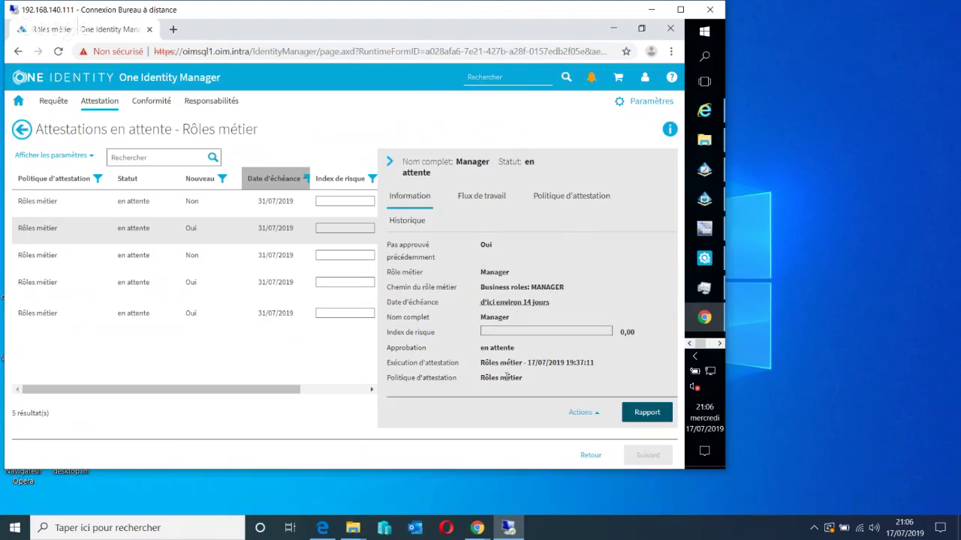
pyautogui.click(593, 413)
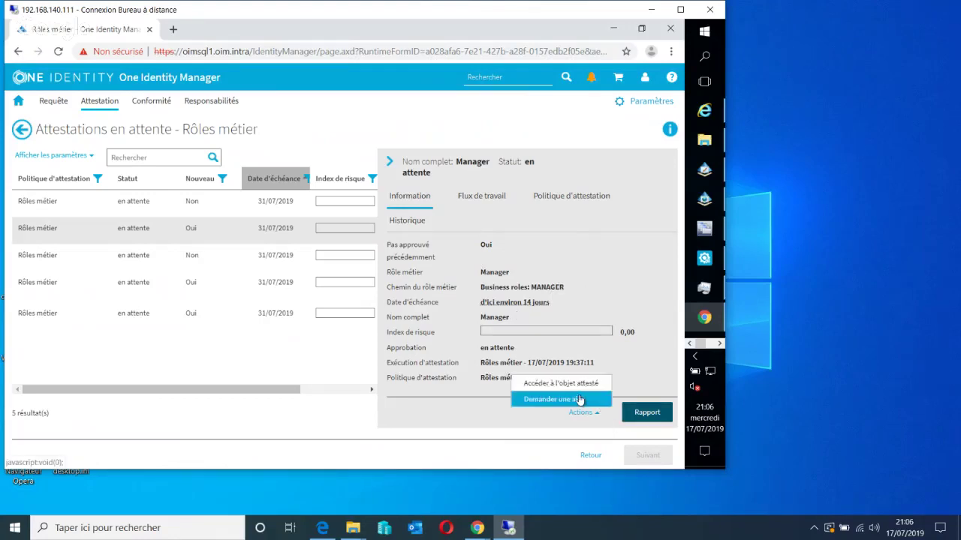
# Step: Go to the attested MANAGER role, view its main data, then list its 11 accreditations
pyautogui.click(569, 384)
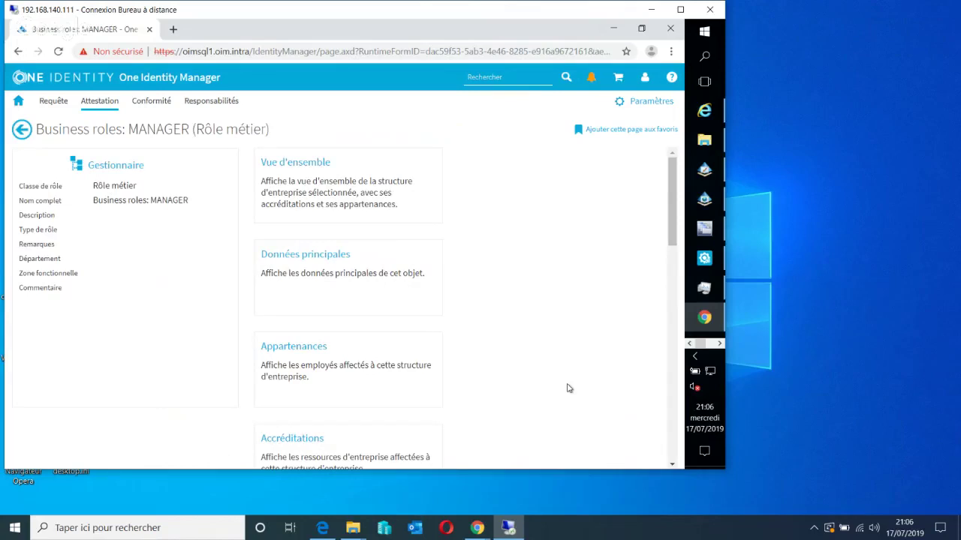
pyautogui.click(318, 257)
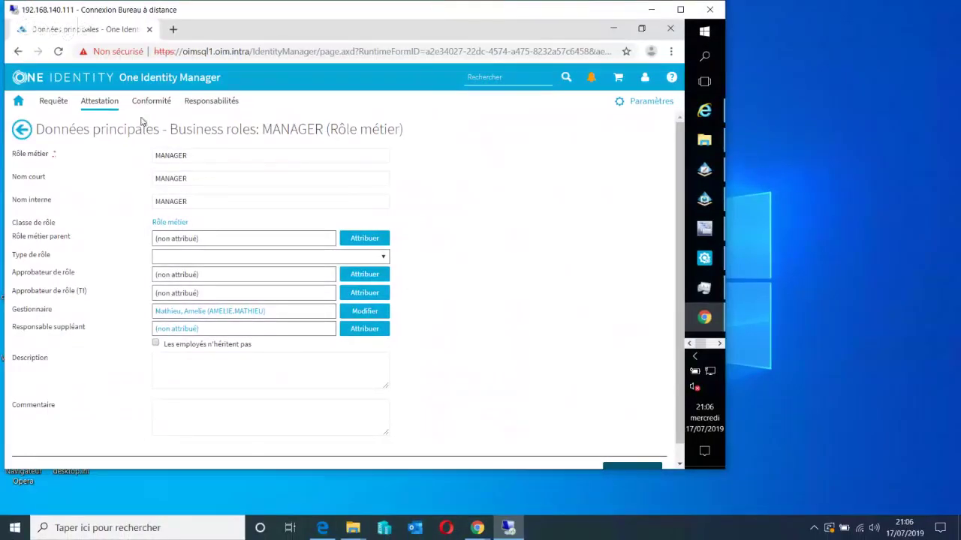
pyautogui.click(21, 130)
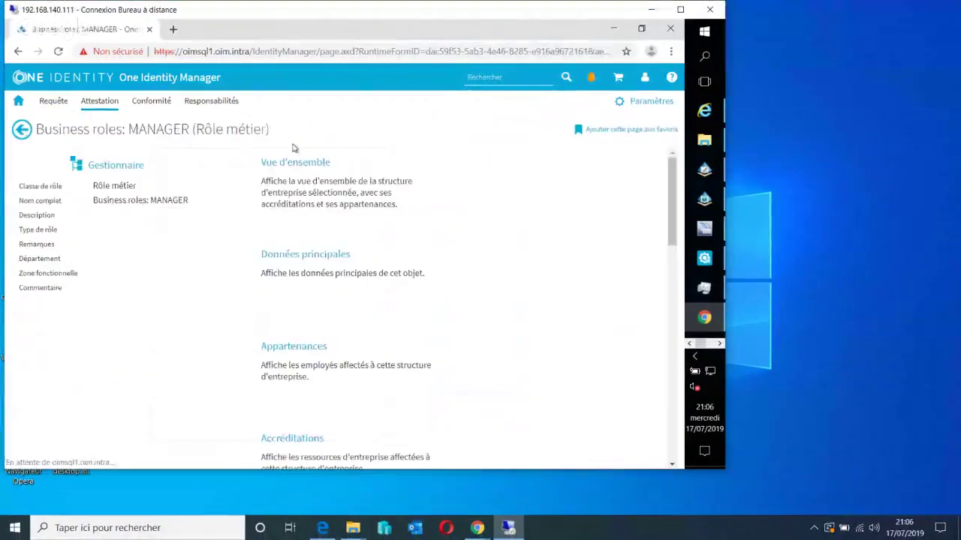
pyautogui.scroll(-2, 406, 352)
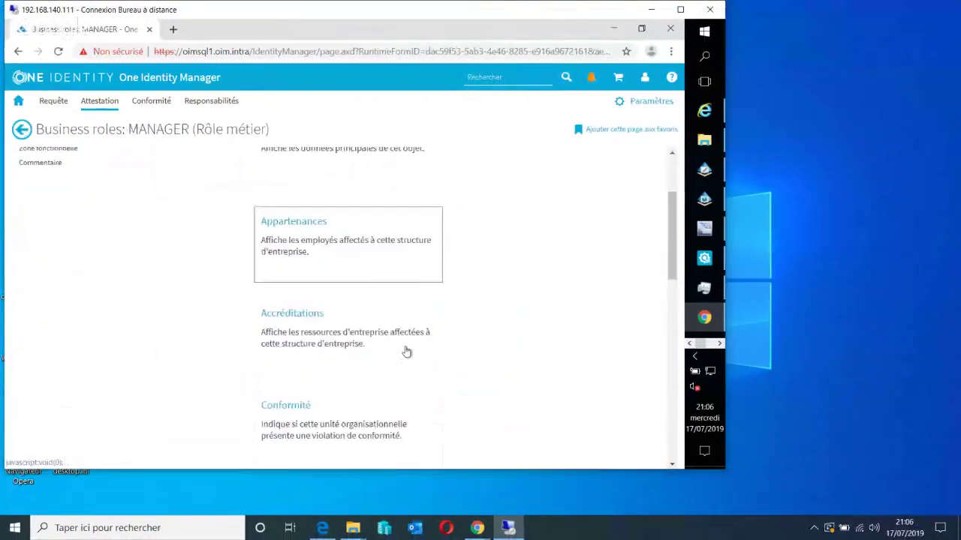
pyautogui.click(294, 317)
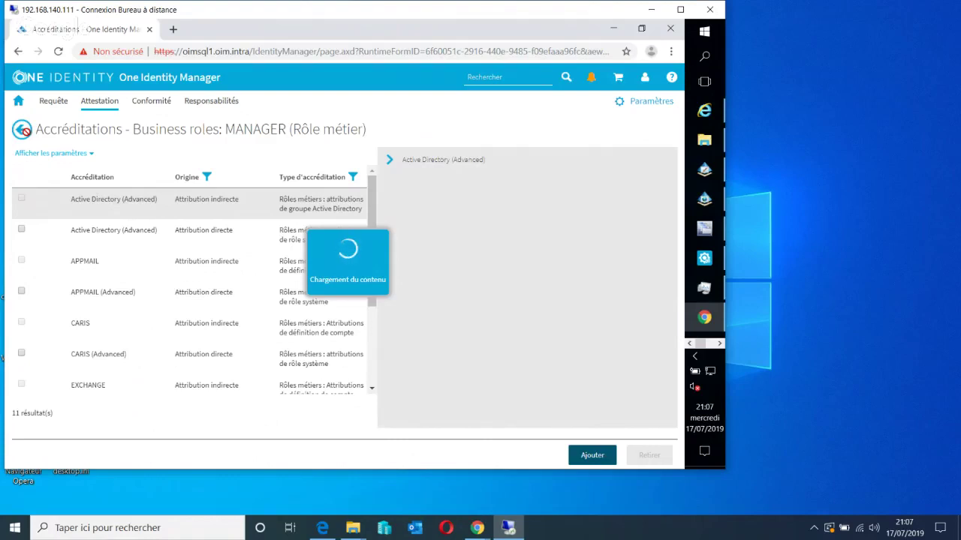
pyautogui.click(651, 10)
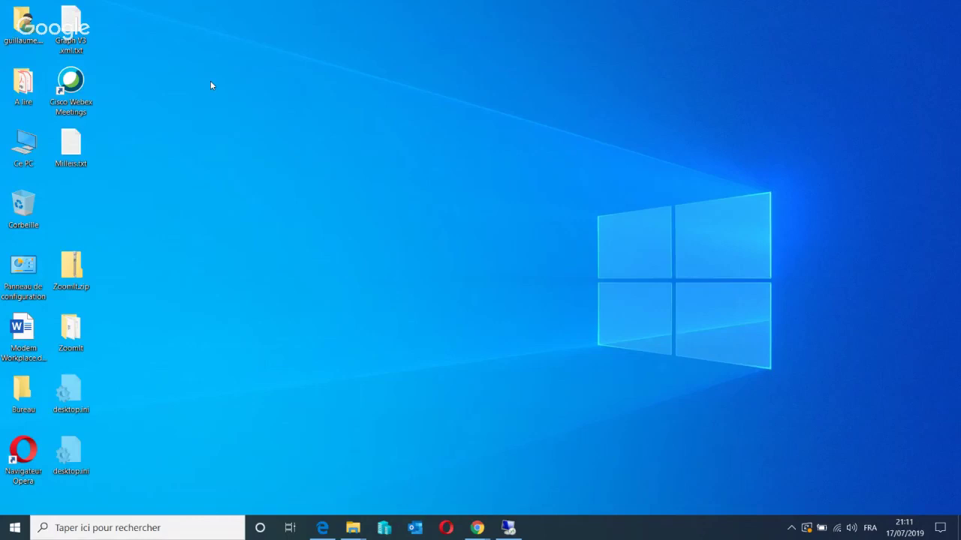
# Step: In the remote session, replace the portal address in Chrome's address bar, then close Chrome
pyautogui.click(509, 528)
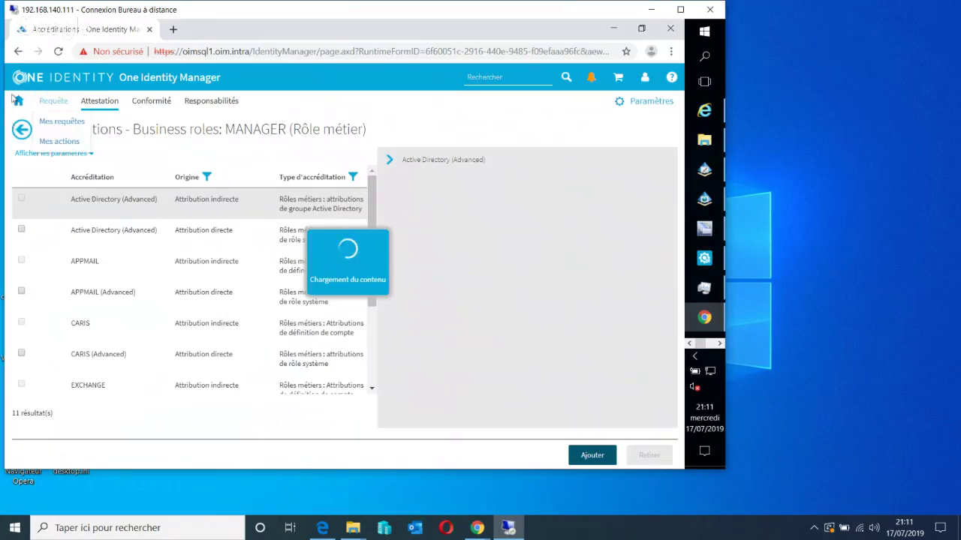
pyautogui.click(576, 51)
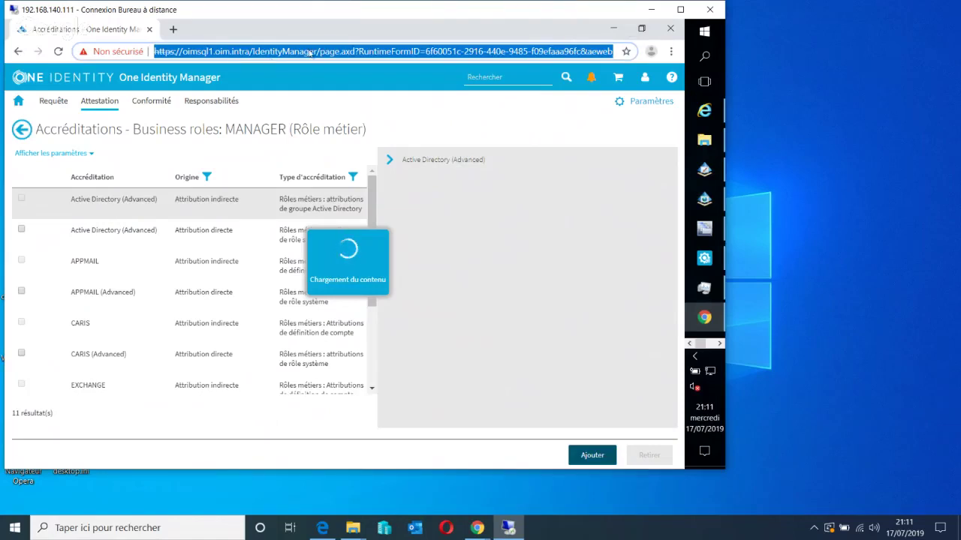
pyautogui.moveTo(321, 51); pyautogui.dragTo(939, 43)
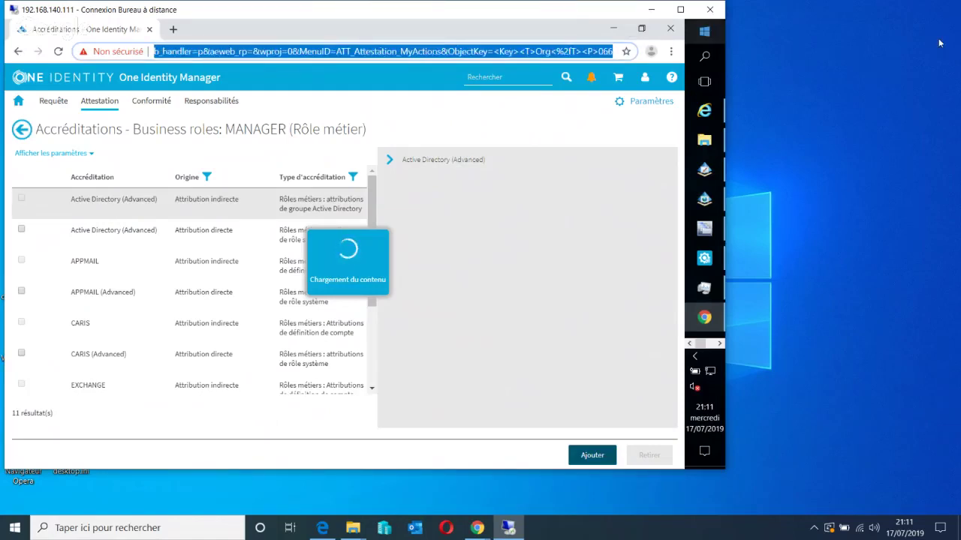
pyautogui.write('https://oimsql1.oim.intra/IdentityManager/a8fb1-17ba-40ee-80df-79d3adc11e57<%2fP><%2fKey>&ContextID=VI_Common_ObjectSheet')
pyautogui.press('BackSpace')
pyautogui.press('BackSpace')
pyautogui.press('BackSpace')
pyautogui.press('BackSpace')
pyautogui.press('BackSpace')
pyautogui.press('BackSpace')
pyautogui.press('BackSpace')
pyautogui.press('BackSpace')
pyautogui.press('BackSpace')
pyautogui.press('BackSpace')
pyautogui.press('BackSpace')
pyautogui.press('BackSpace')
pyautogui.press('BackSpace')
pyautogui.press('BackSpace')
pyautogui.press('BackSpace')
pyautogui.press('BackSpace')
pyautogui.press('BackSpace')
pyautogui.press('BackSpace')
pyautogui.press('BackSpace')
pyautogui.press('BackSpace')
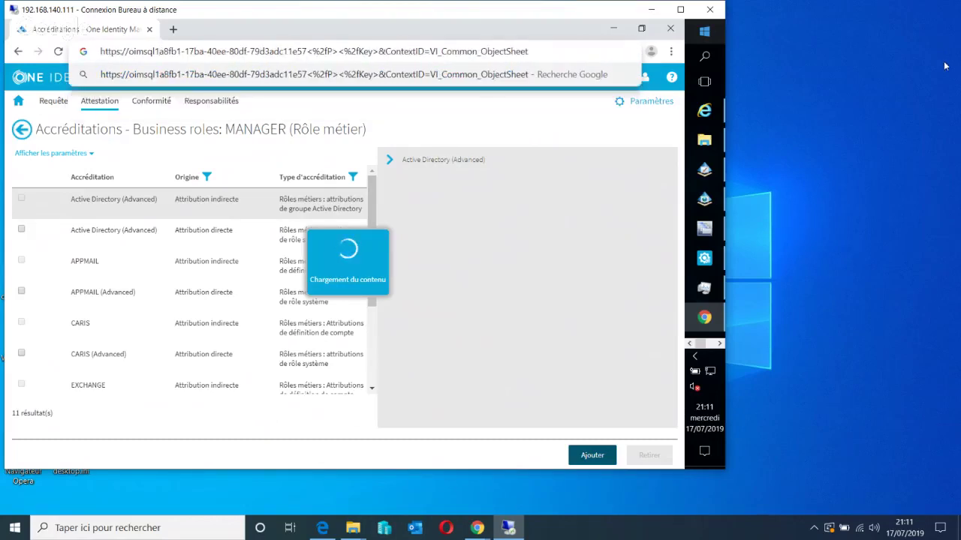
pyautogui.click(674, 35)
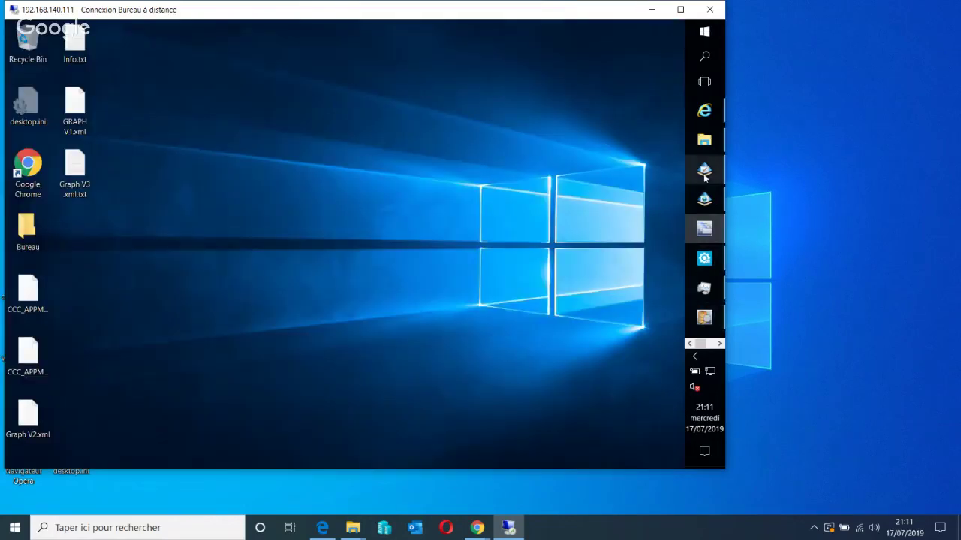
# Step: Launch Google Chrome from the remote session's Start menu
pyautogui.click(722, 345)
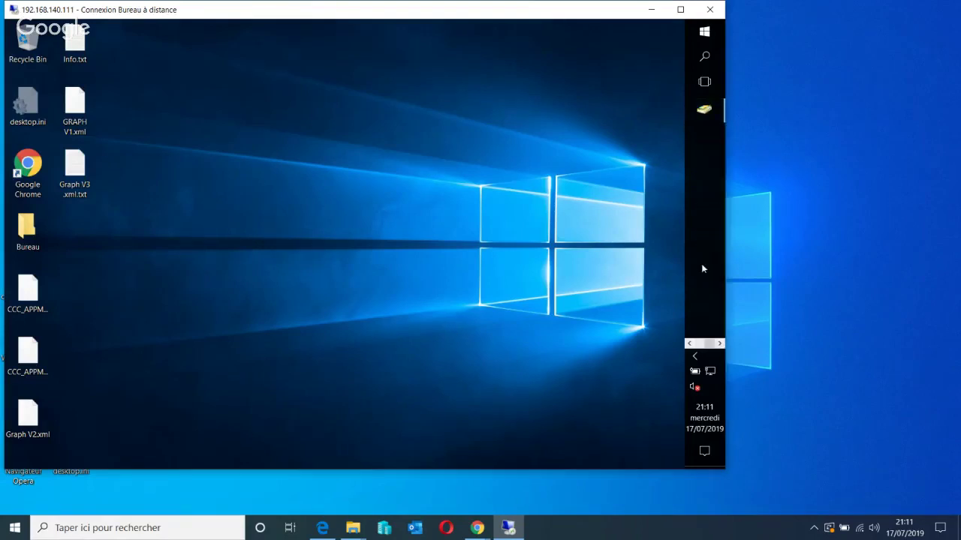
pyautogui.click(689, 342)
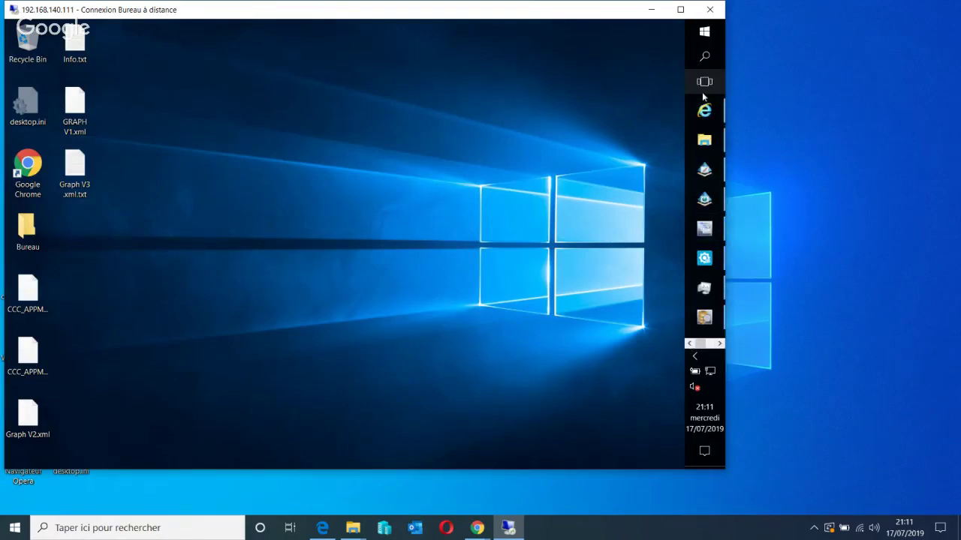
pyautogui.click(704, 31)
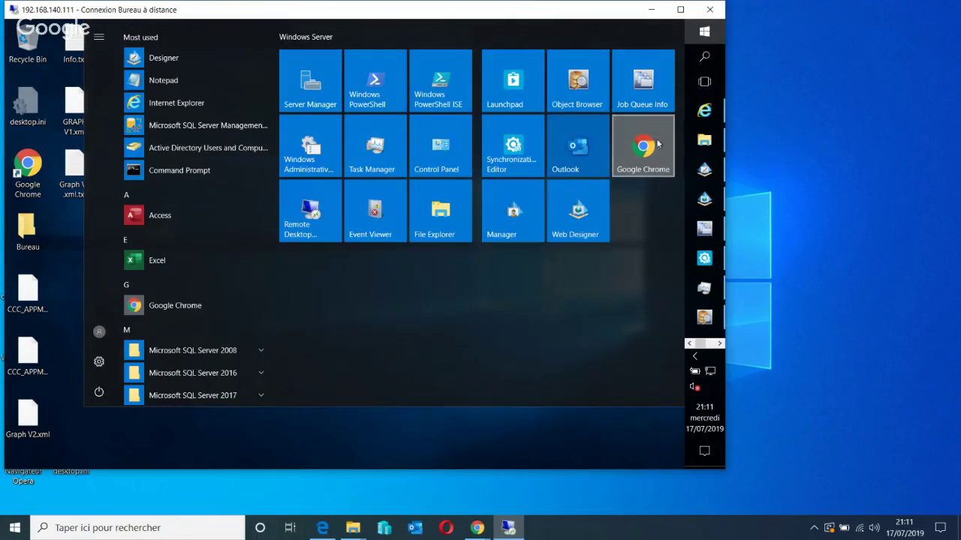
pyautogui.click(659, 142)
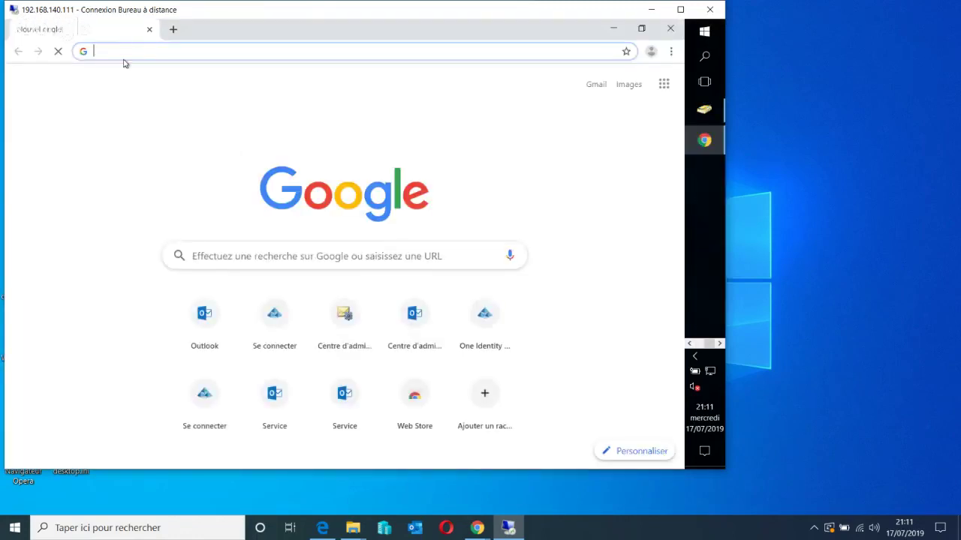
pyautogui.write('http')
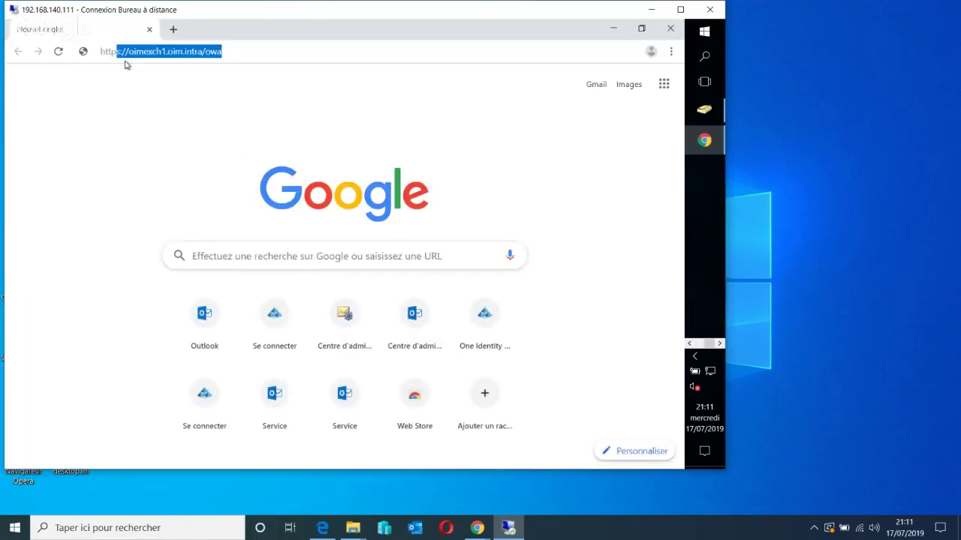
pyautogui.write('s://')
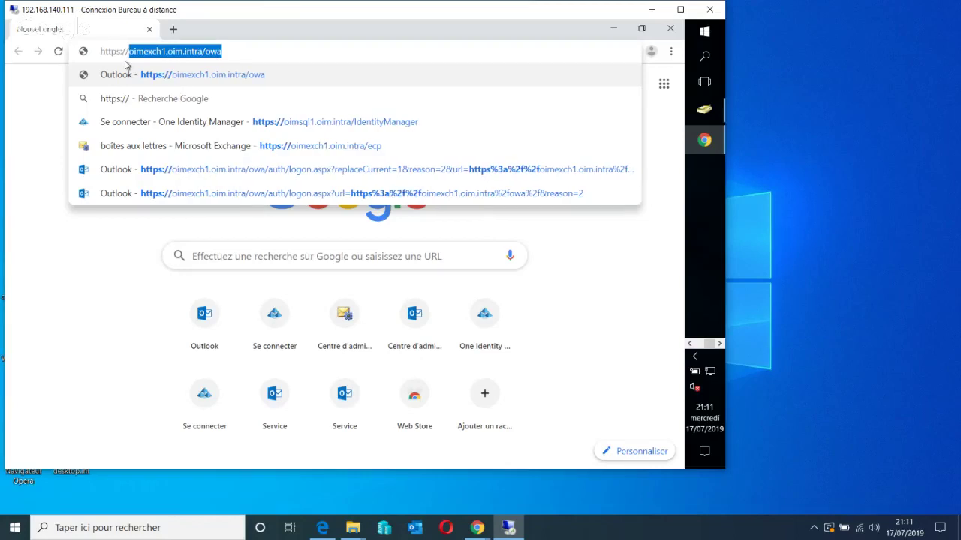
pyautogui.press('Down')
pyautogui.press('Down')
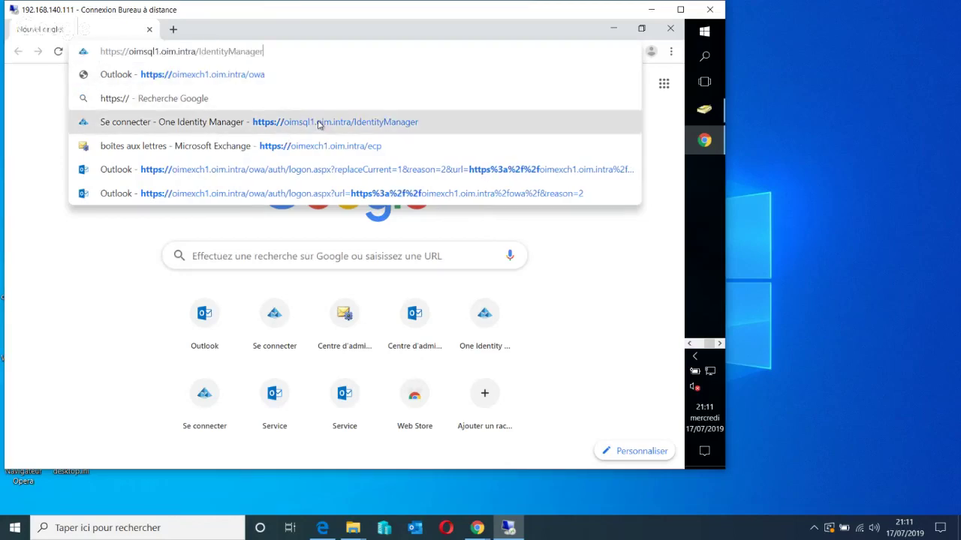
pyautogui.click(318, 123)
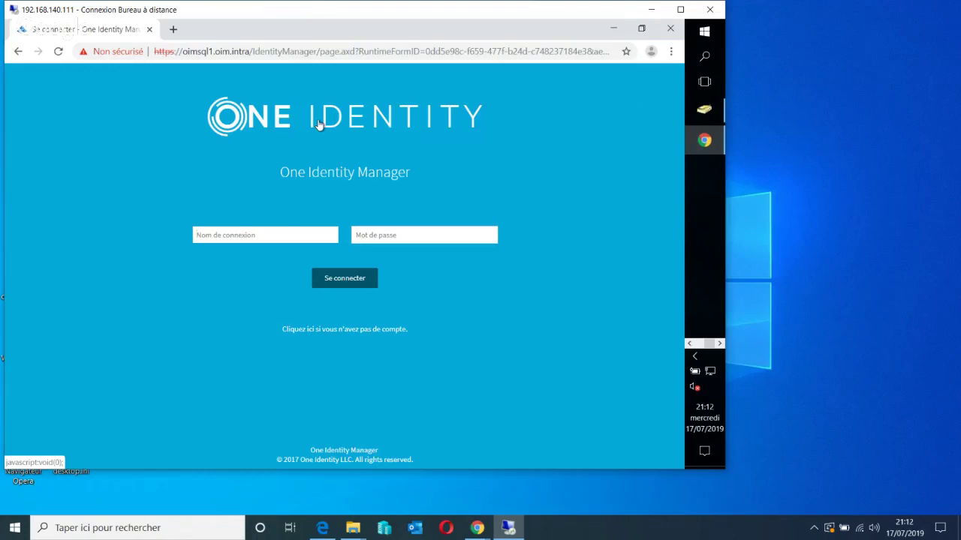
# Step: Sign in to the web portal with the login name and password
pyautogui.write('a')
pyautogui.press('BackSpace')
pyautogui.hotkey('shift', 'Tab')
pyautogui.press('Tab')
pyautogui.write('p')
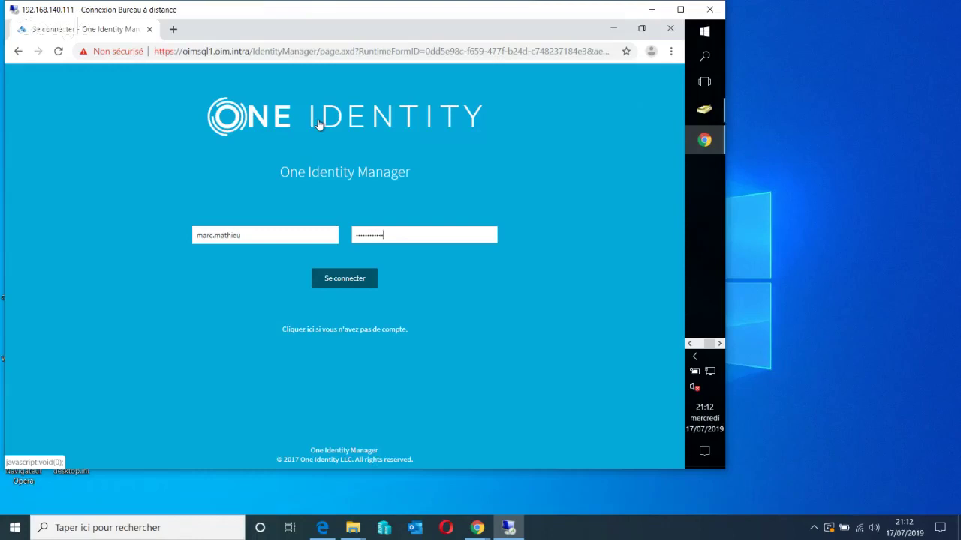
pyautogui.press('Return')
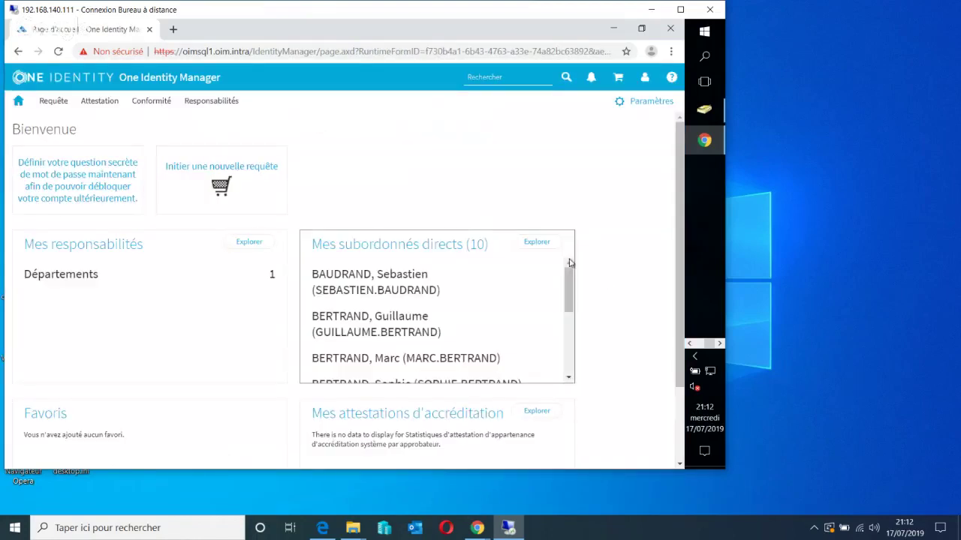
# Step: Open Mes subordonnés directs and the empty 'Ajouter un nouvel employé' form
pyautogui.click(552, 241)
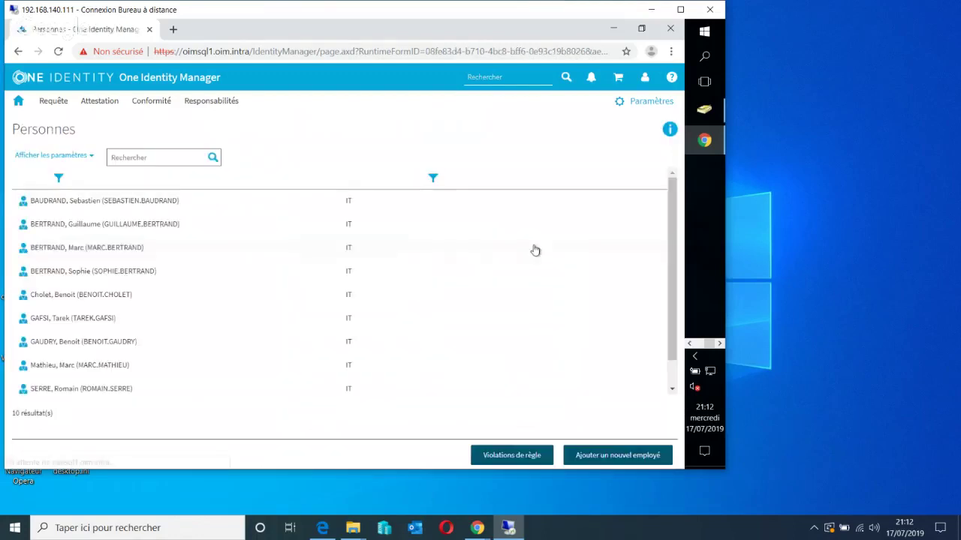
pyautogui.click(620, 460)
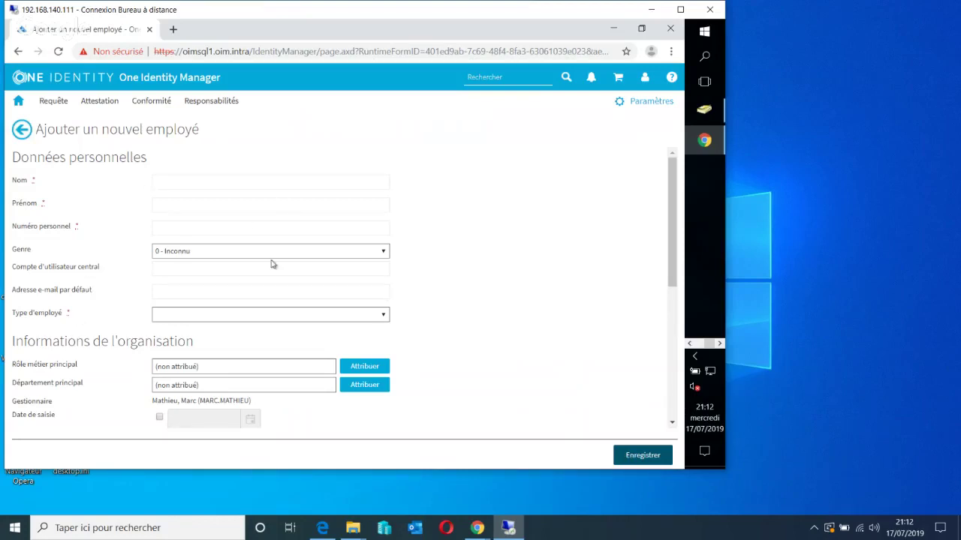
pyautogui.click(704, 31)
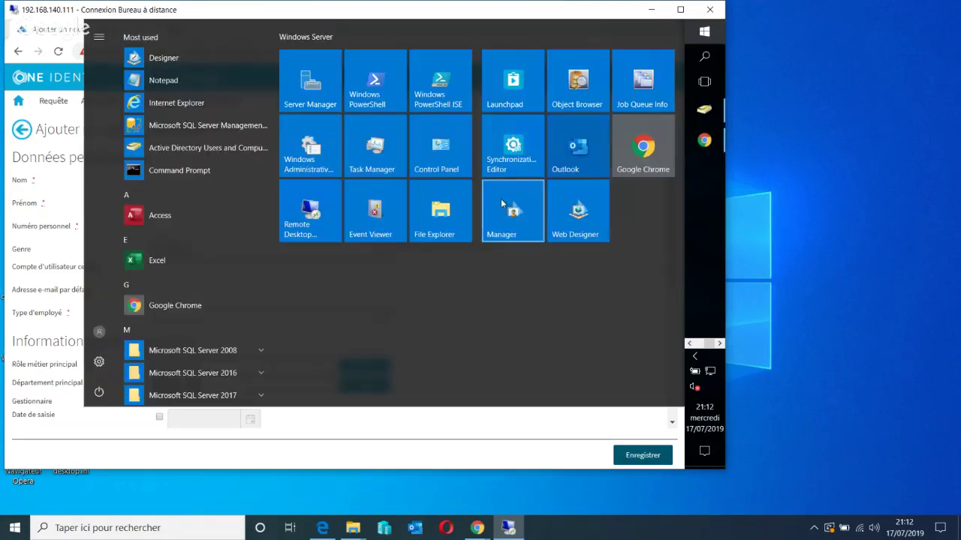
# Step: Start Web Designer, connect to the main database and open a database project
pyautogui.click(598, 218)
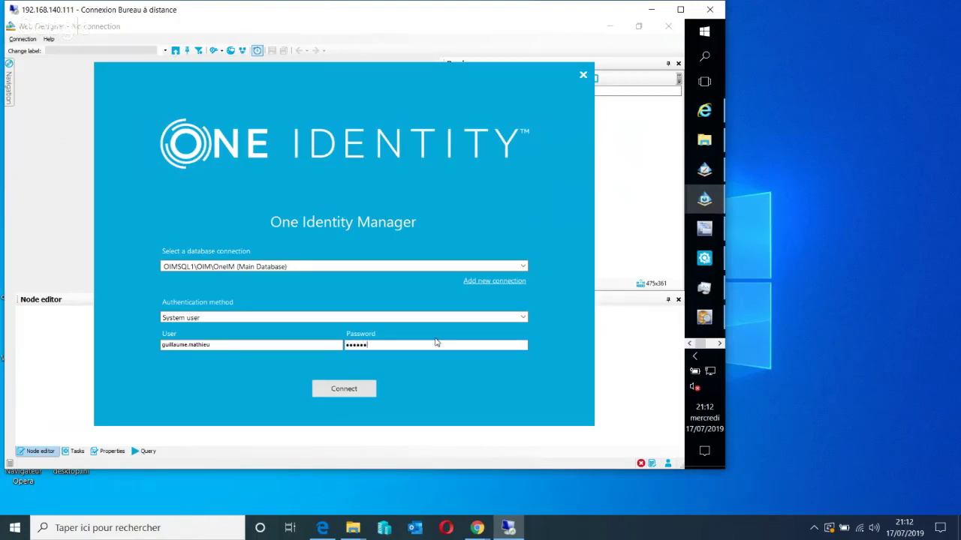
pyautogui.press('Return')
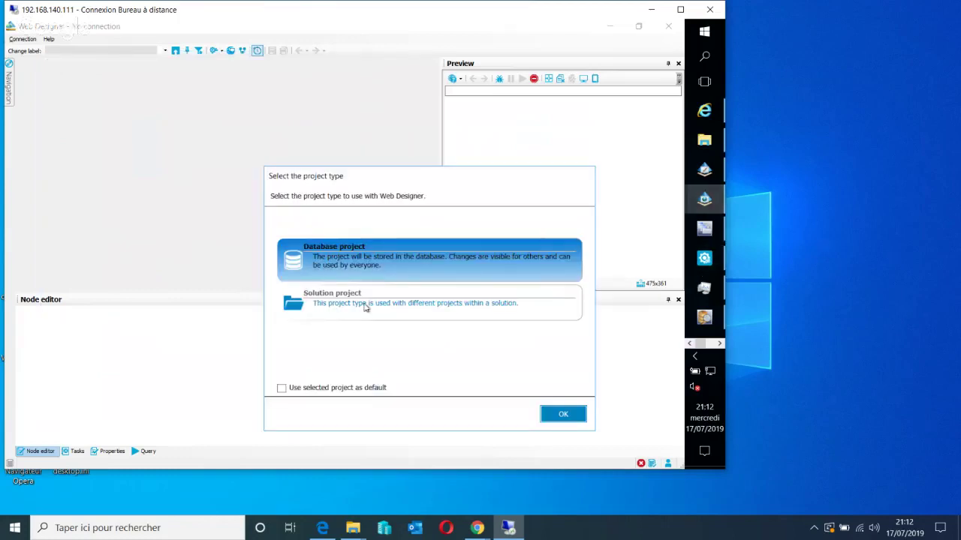
pyautogui.doubleClick(349, 275)
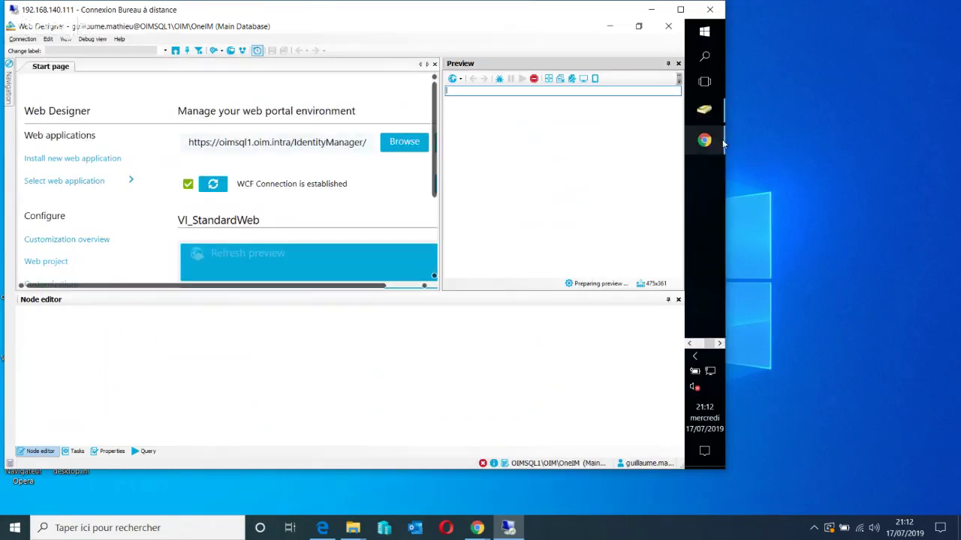
# Step: Check the default e-mail address field on Chrome's new-employee form, then minimize Chrome
pyautogui.click(700, 150)
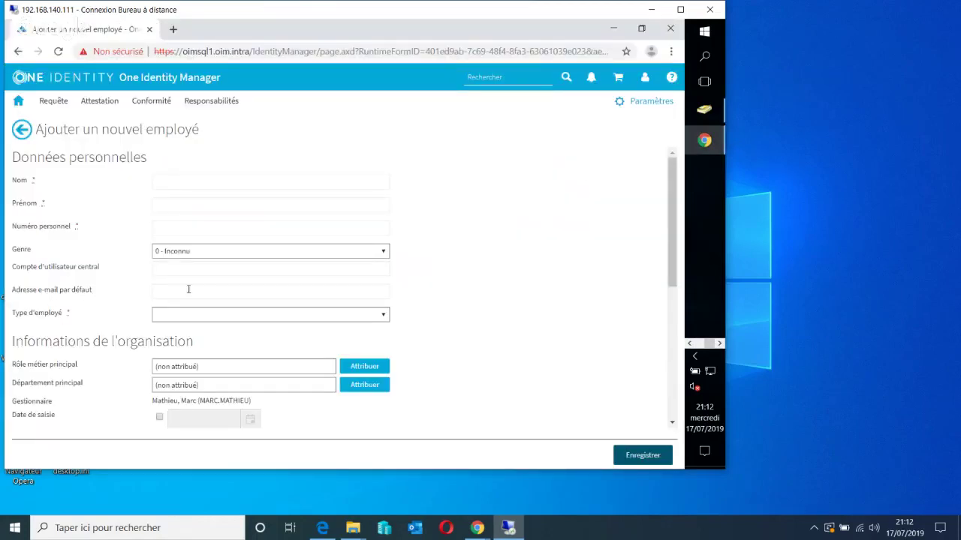
pyautogui.click(171, 286)
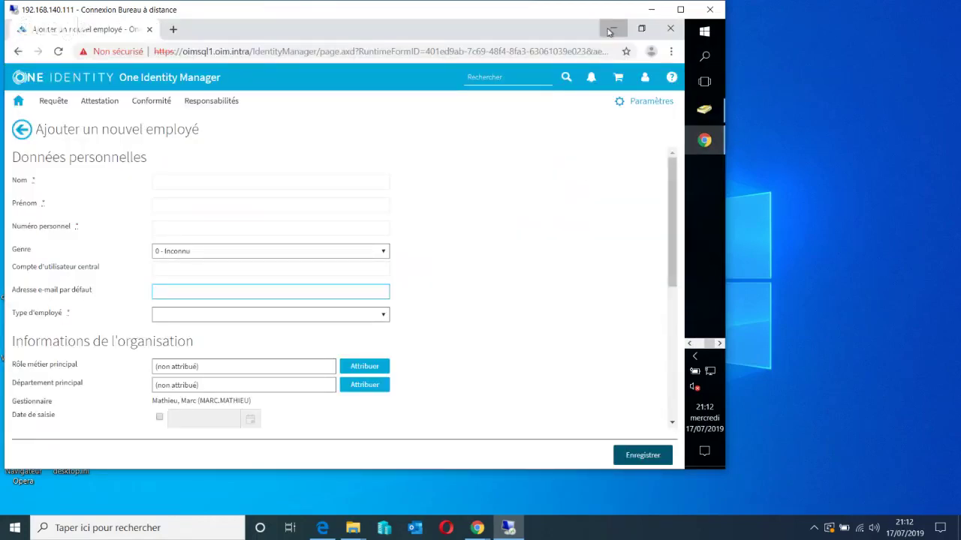
pyautogui.click(613, 28)
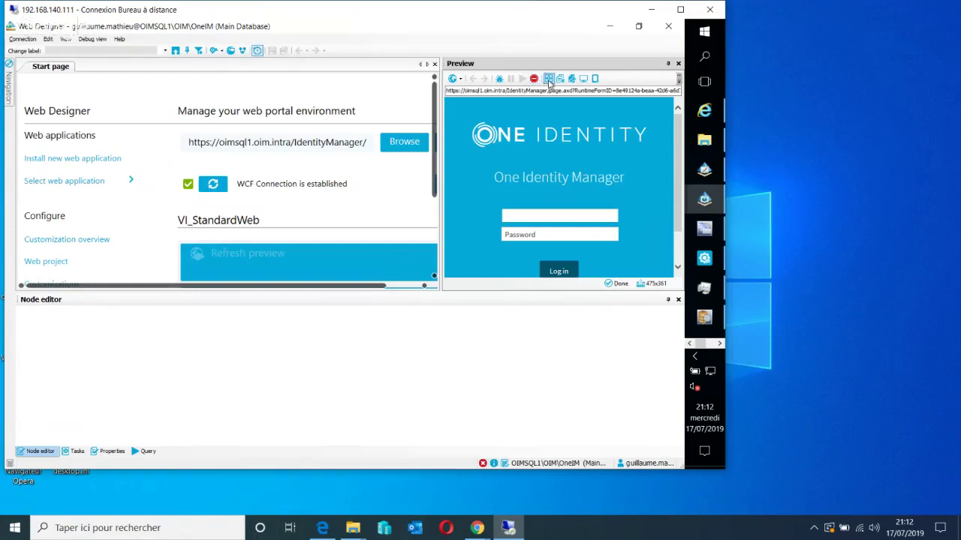
# Step: Maximize the Preview and sign in to the portal preview with the user's login name
pyautogui.click(549, 78)
pyautogui.click(256, 225)
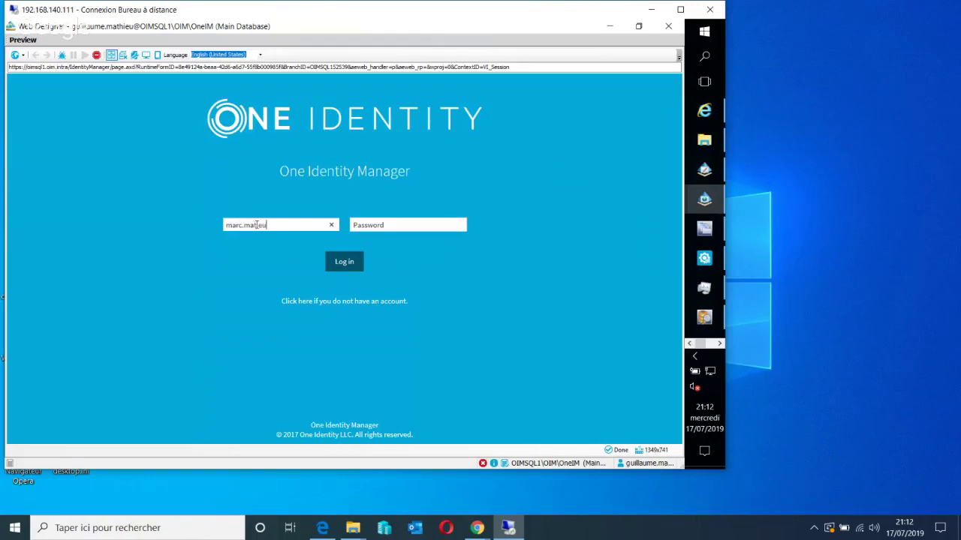
pyautogui.press('Tab')
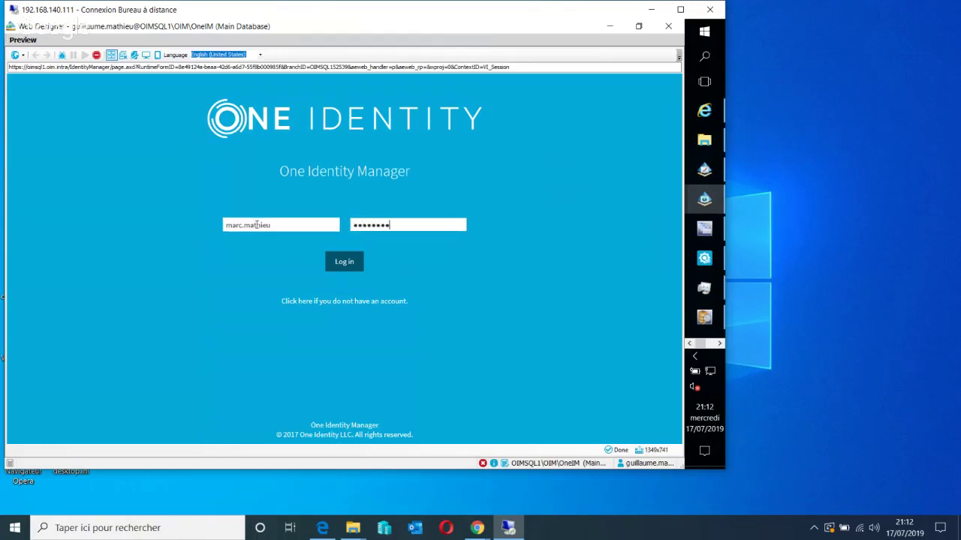
pyautogui.press('Return')
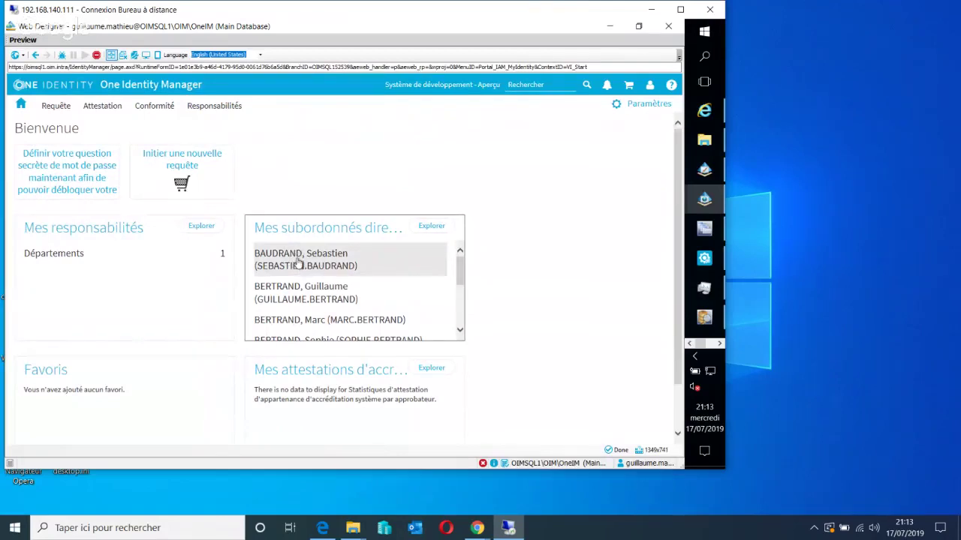
# Step: Open Explorer > Ajouter un nouvel employé in the preview, restore it and show Properties
pyautogui.click(425, 226)
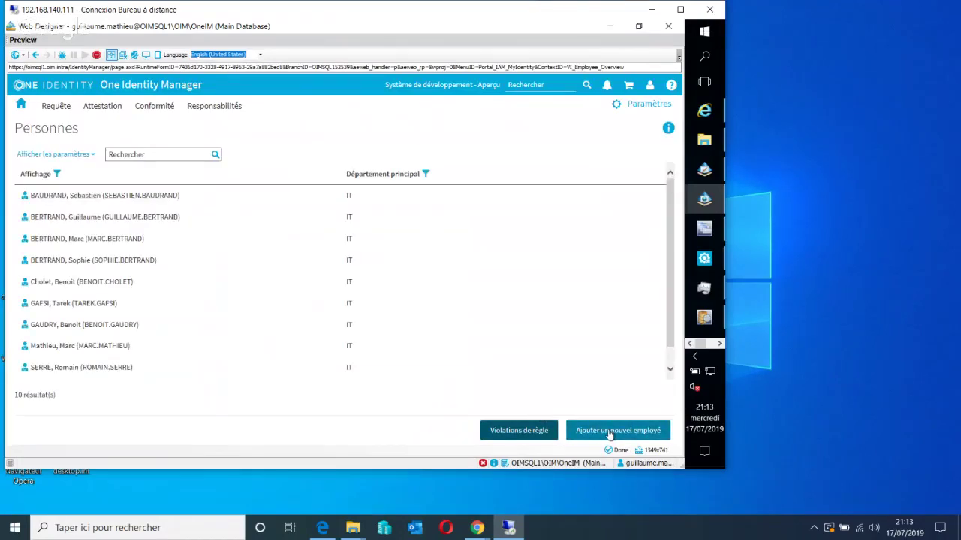
pyautogui.click(609, 433)
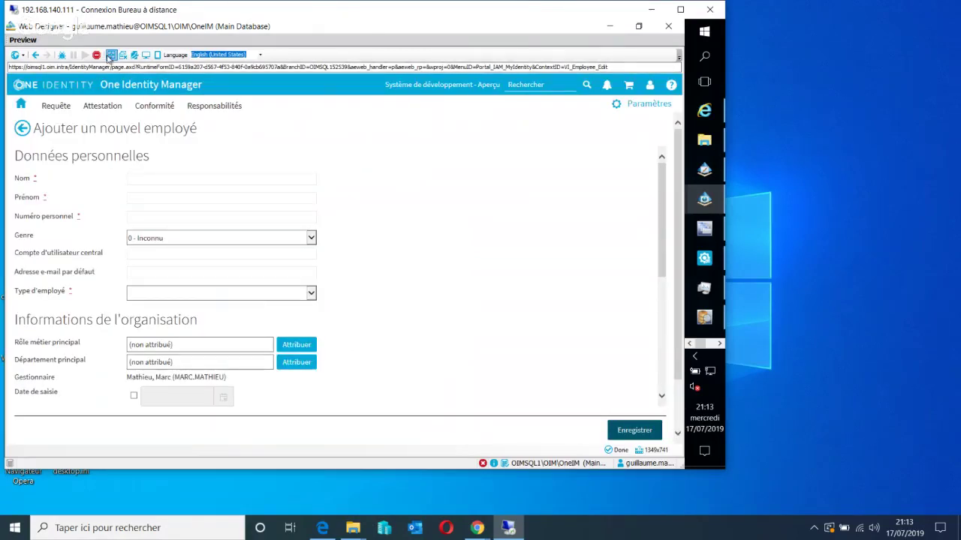
pyautogui.click(111, 55)
pyautogui.click(114, 453)
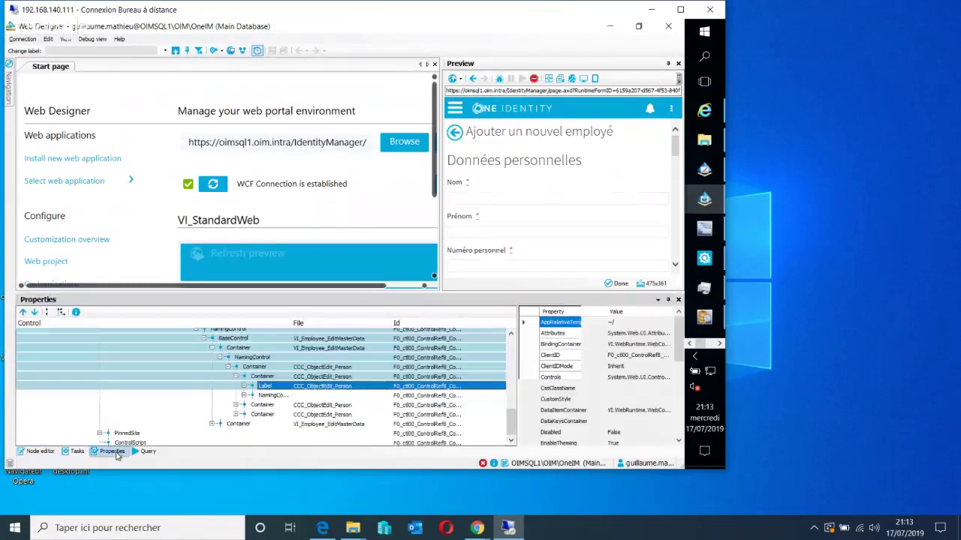
# Step: Open CCC_ObjectEdit_Person and expand Container5 > VI_Common_PropertyEditor > PropertyList() > ColumnList7 to select ExpressionColumnList1
pyautogui.doubleClick(337, 380)
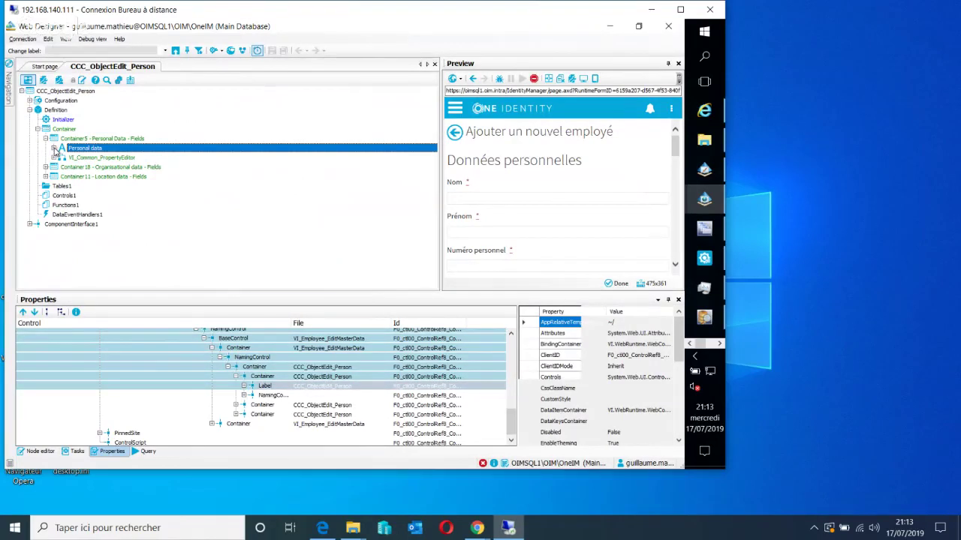
pyautogui.click(45, 166)
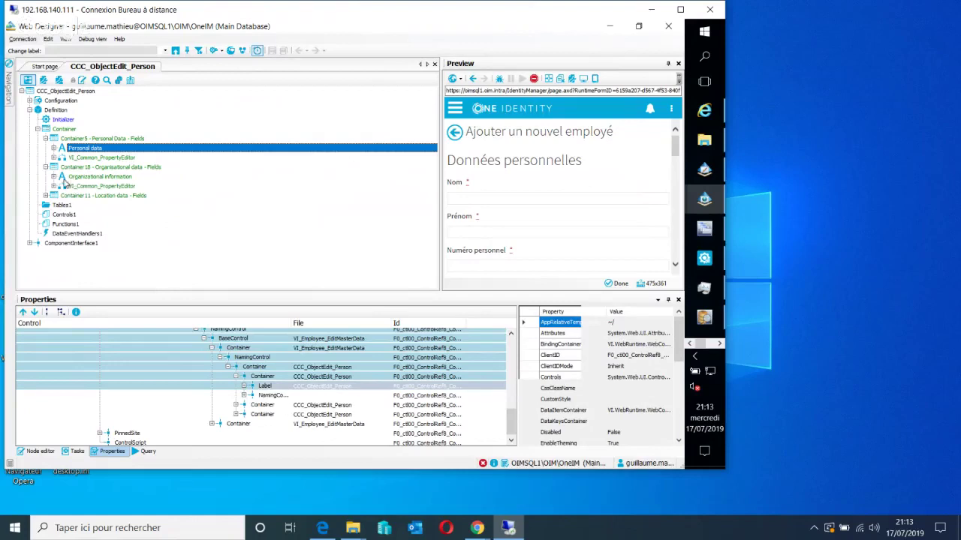
pyautogui.click(53, 176)
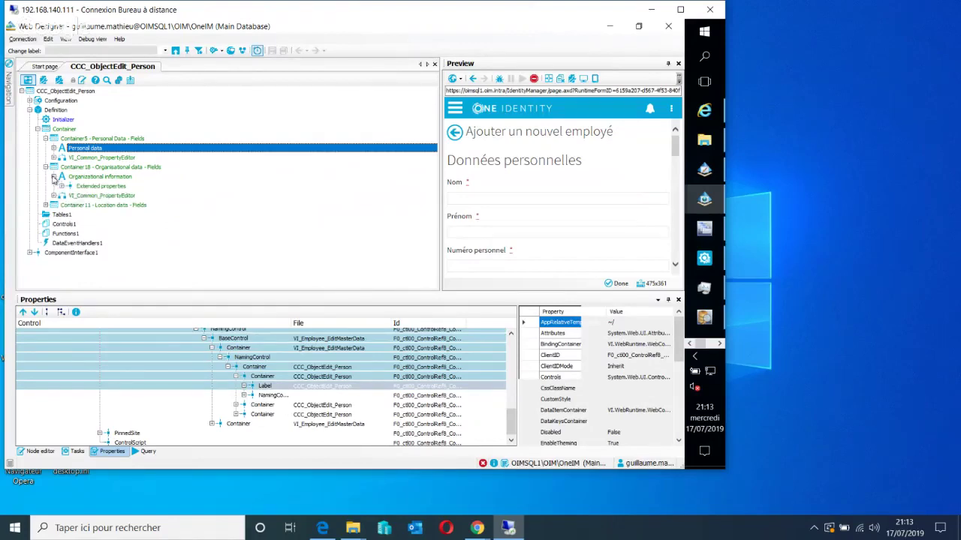
pyautogui.doubleClick(103, 158)
pyautogui.doubleClick(86, 168)
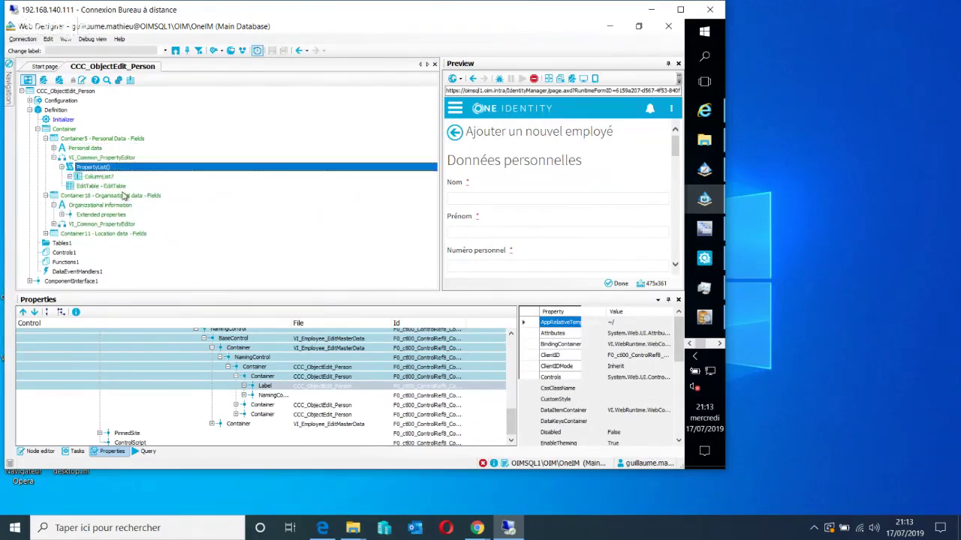
pyautogui.doubleClick(100, 178)
pyautogui.click(116, 186)
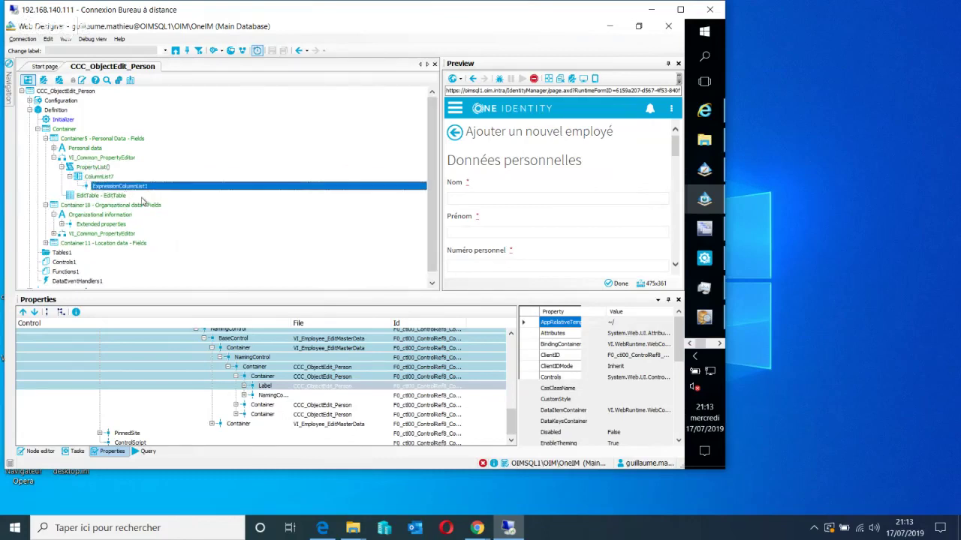
pyautogui.click(42, 451)
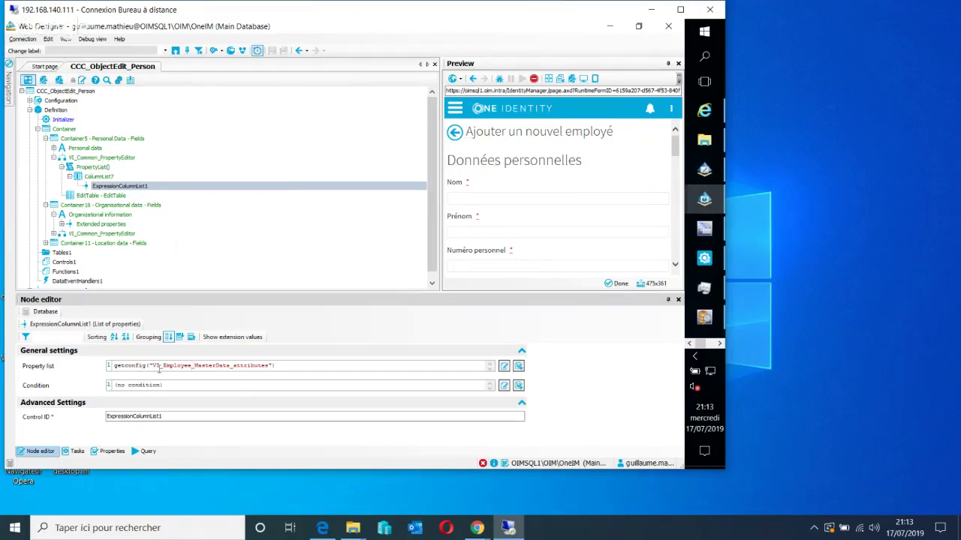
# Step: Scroll the preview to the e-mail field and select the VI_Employee_MasterData_attributes config name
pyautogui.click(432, 283)
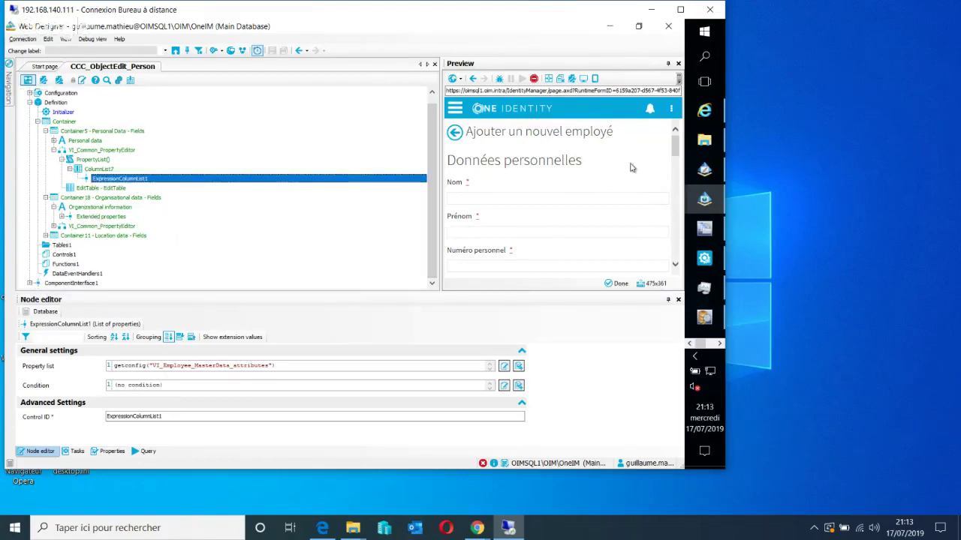
pyautogui.moveTo(674, 154); pyautogui.dragTo(676, 161)
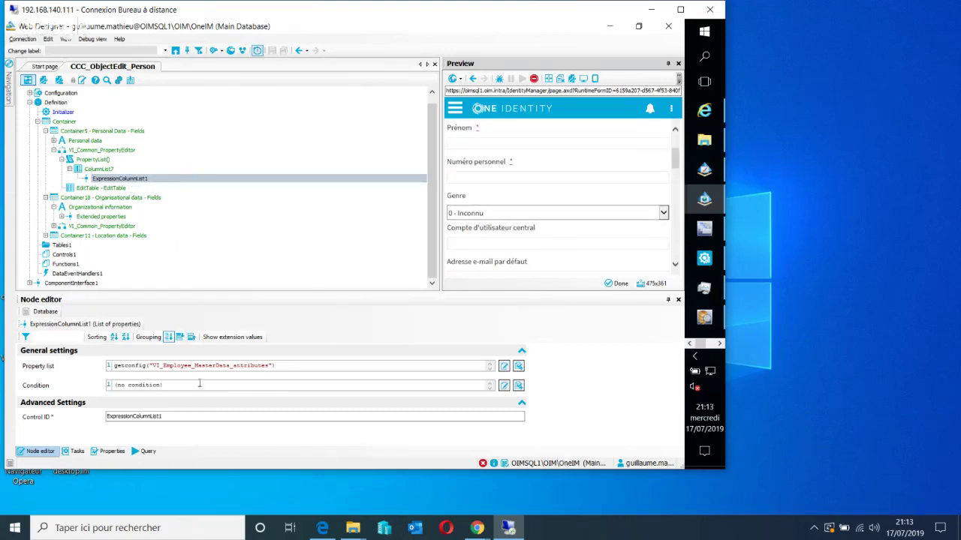
pyautogui.moveTo(153, 367); pyautogui.dragTo(277, 365)
pyautogui.hotkey('ctrl', 'c')
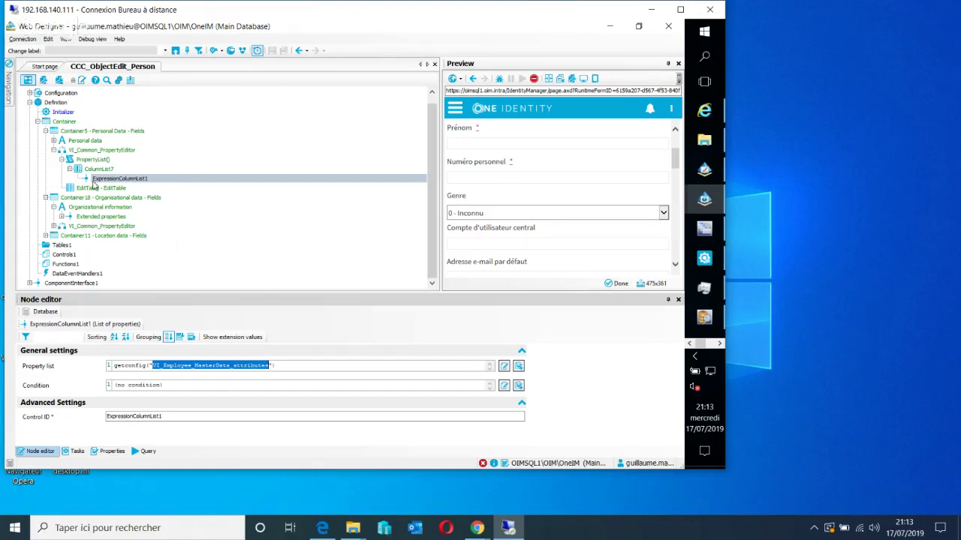
# Step: Browse the Edit menu without running a command and return to the Start page
pyautogui.click(48, 38)
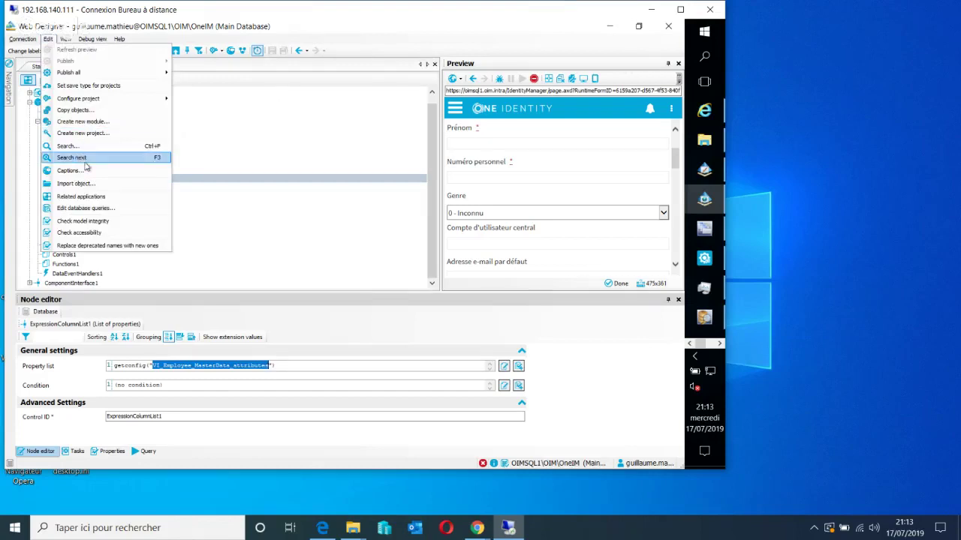
pyautogui.click(48, 38)
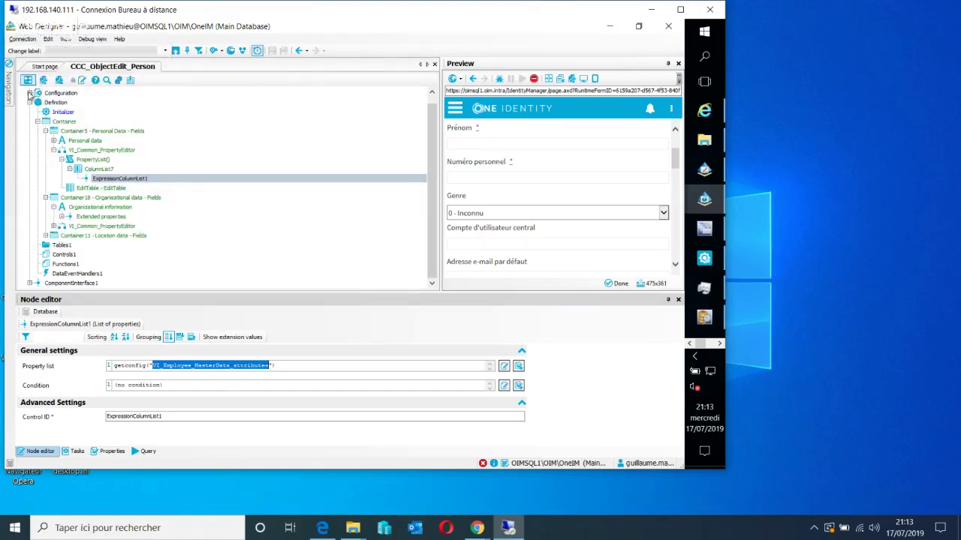
pyautogui.click(43, 67)
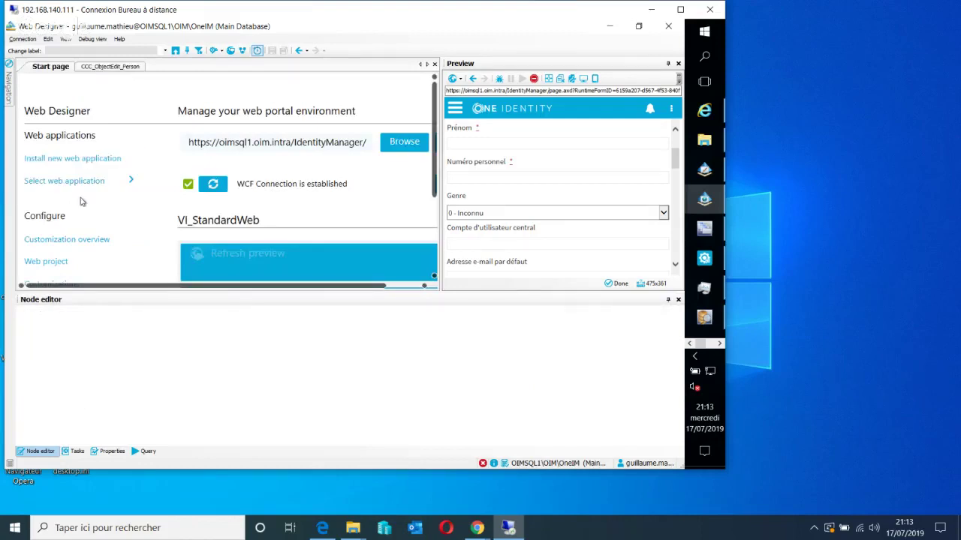
# Step: Search the Web project configuration for VI_Employee_MasterData_attributes and open Personal data's column selection
pyautogui.click(50, 263)
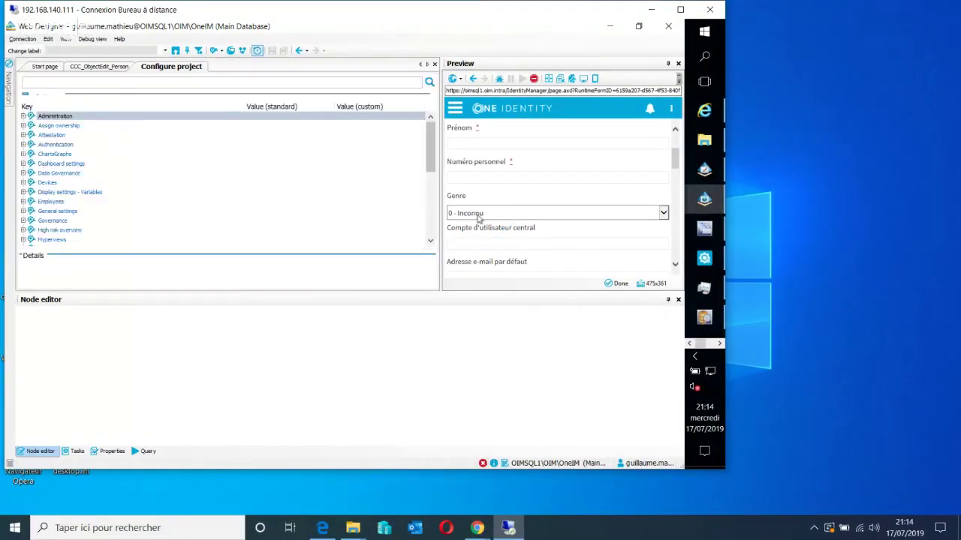
pyautogui.click(40, 79)
pyautogui.hotkey('ctrl', 'v')
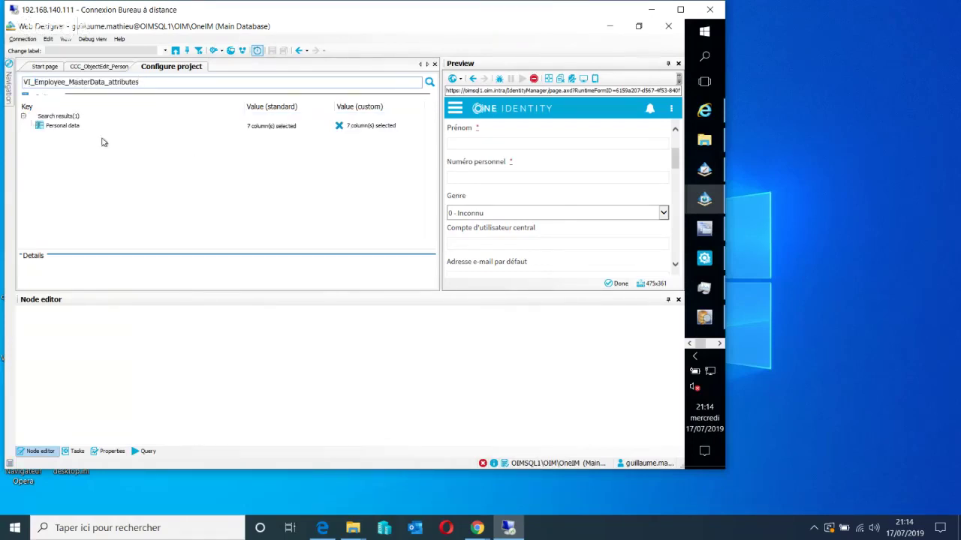
pyautogui.click(69, 126)
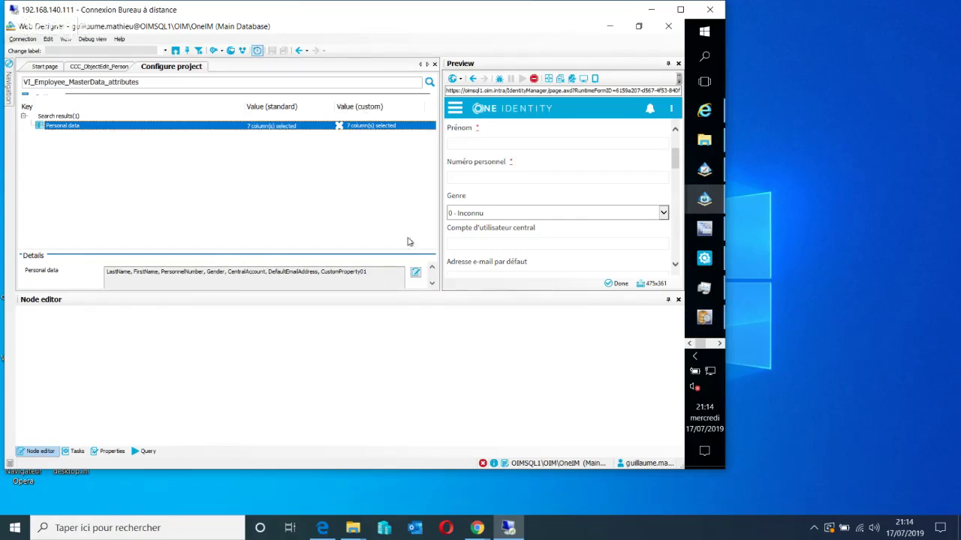
pyautogui.click(414, 273)
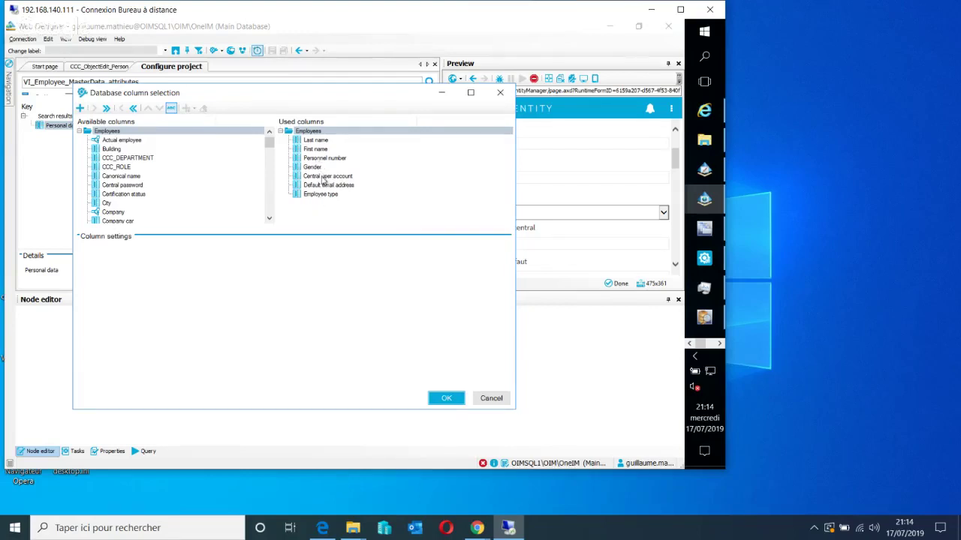
# Step: Move Default email address out of the Personal data used columns and confirm with OK
pyautogui.click(325, 185)
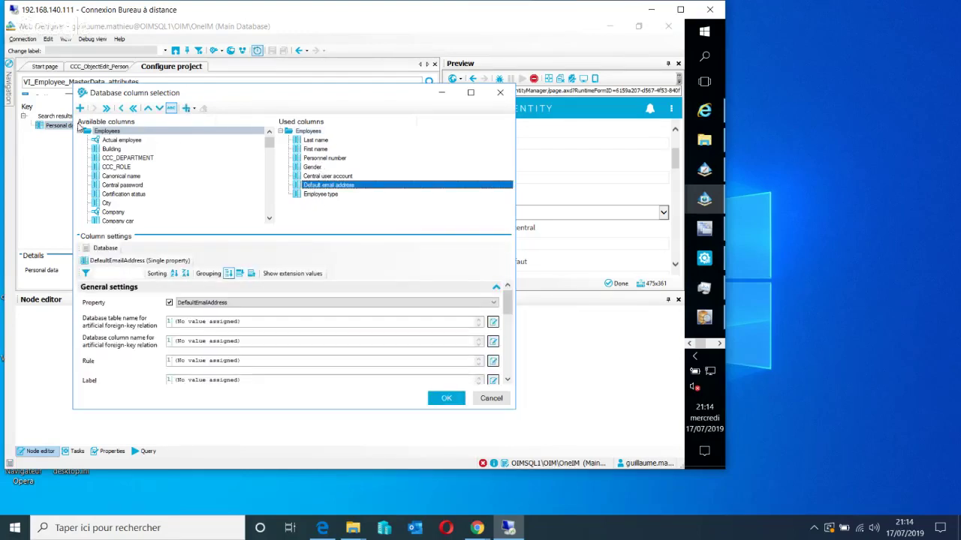
pyautogui.click(121, 109)
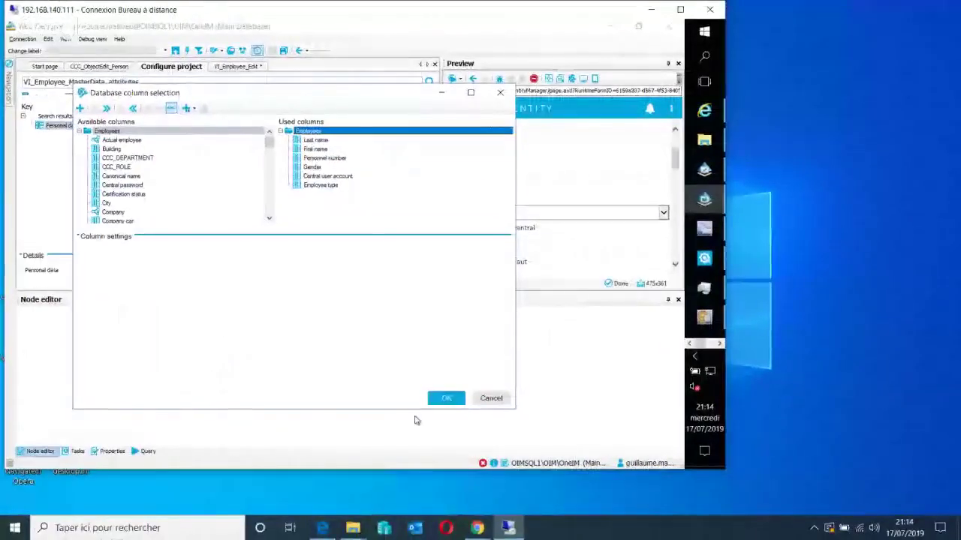
pyautogui.click(441, 398)
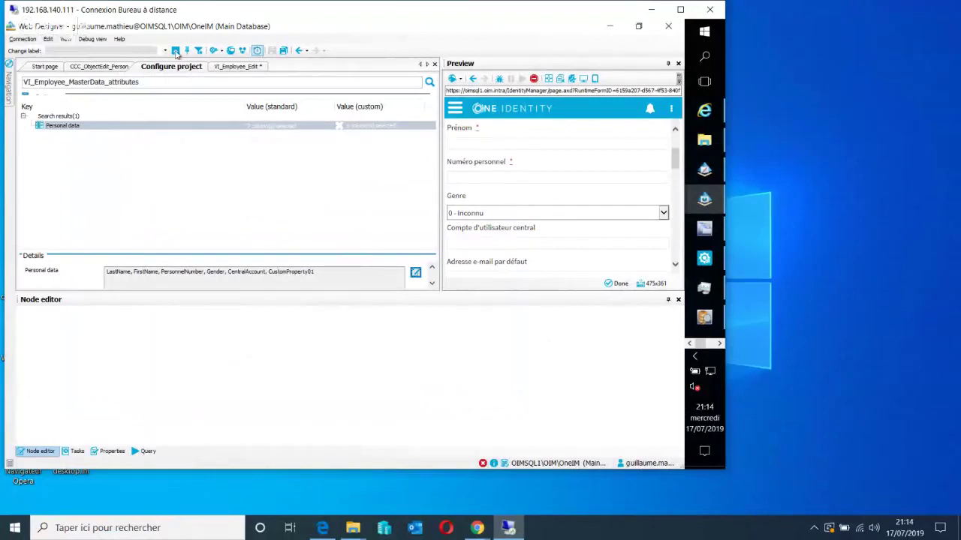
# Step: Save the change without a change label and compile the web project via Edit > Publish/Compile
pyautogui.click(283, 51)
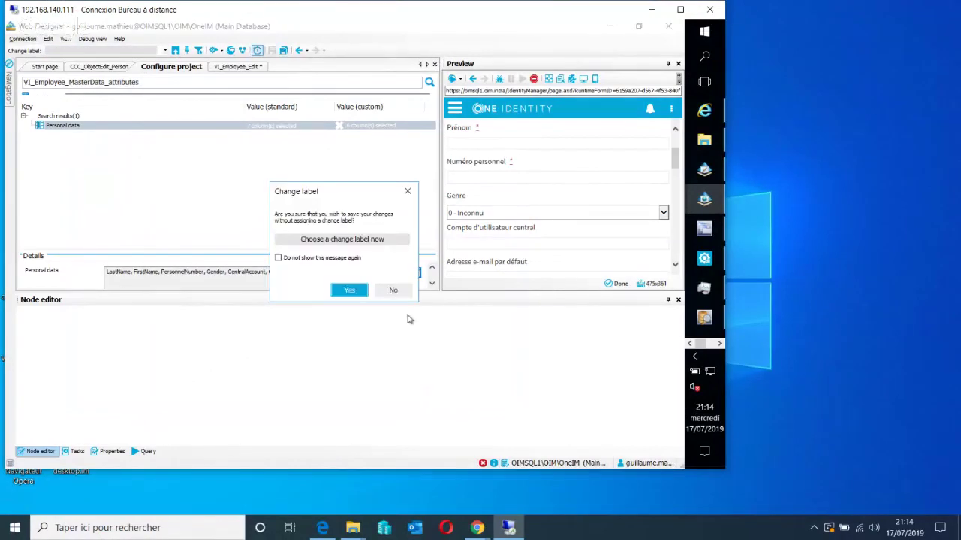
pyautogui.click(352, 291)
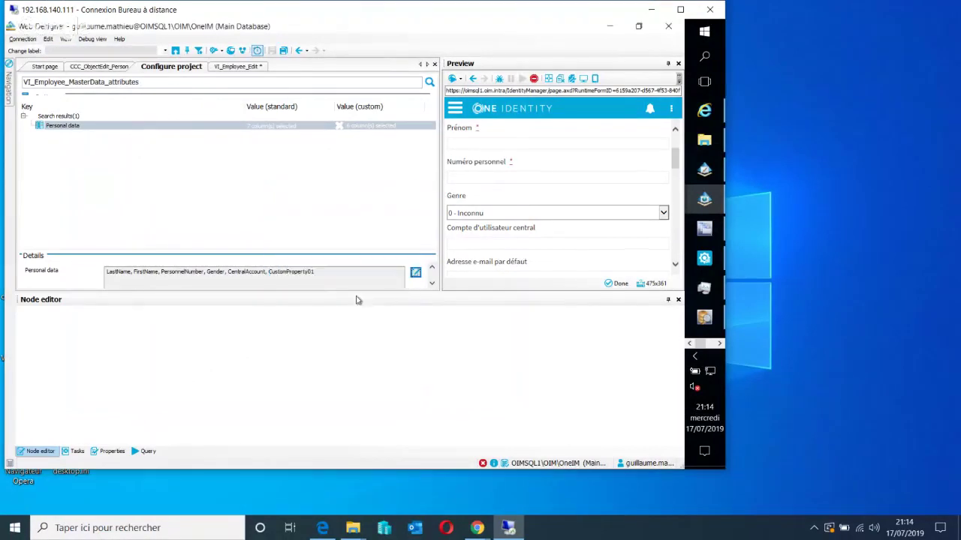
pyautogui.click(47, 39)
pyautogui.moveTo(75, 70)
pyautogui.click(191, 73)
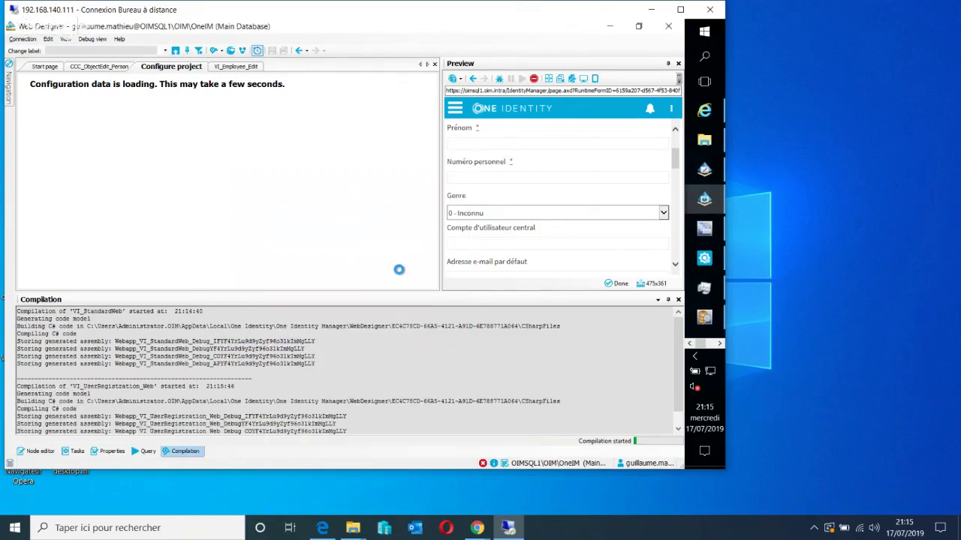
# Step: Restart the portal preview with the new build and log in with the user name and password
pyautogui.click(551, 80)
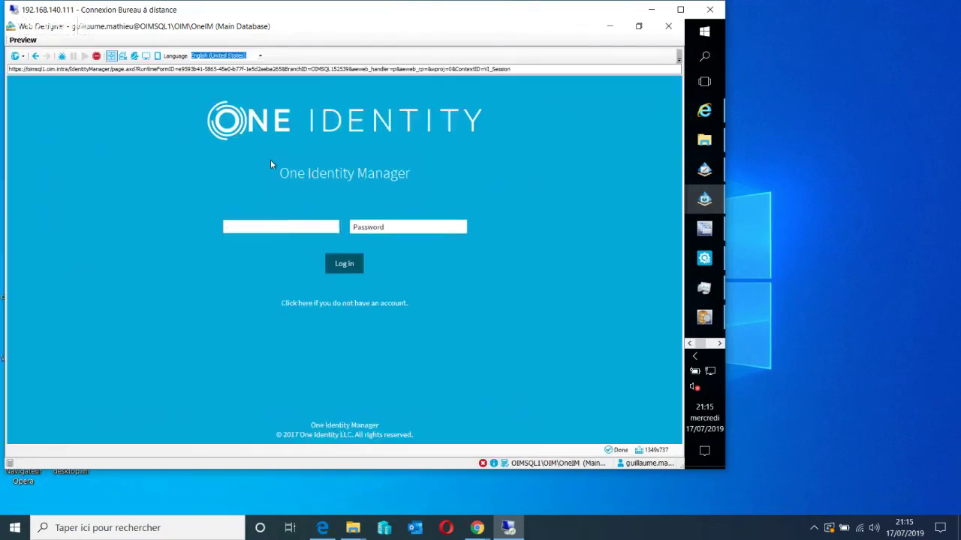
pyautogui.click(254, 227)
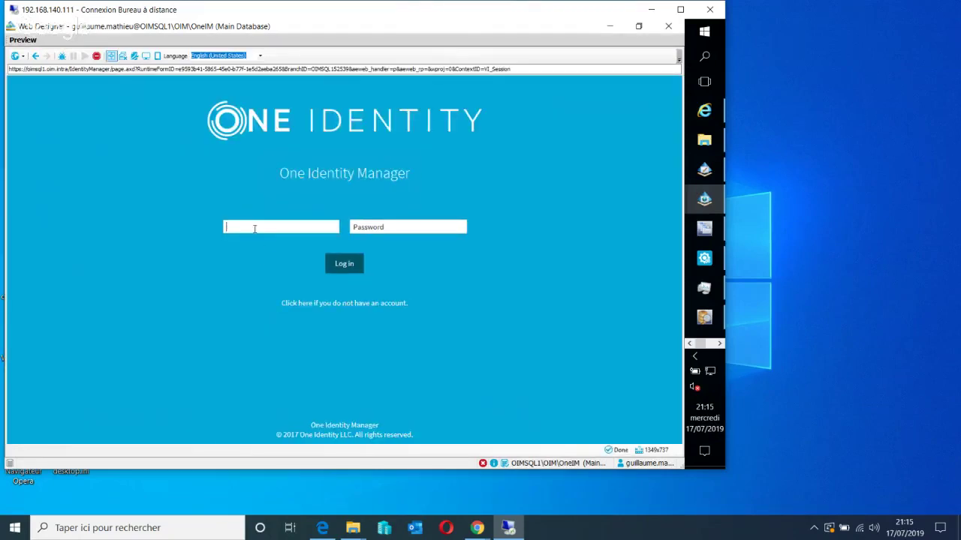
pyautogui.press('Tab')
pyautogui.write('********')
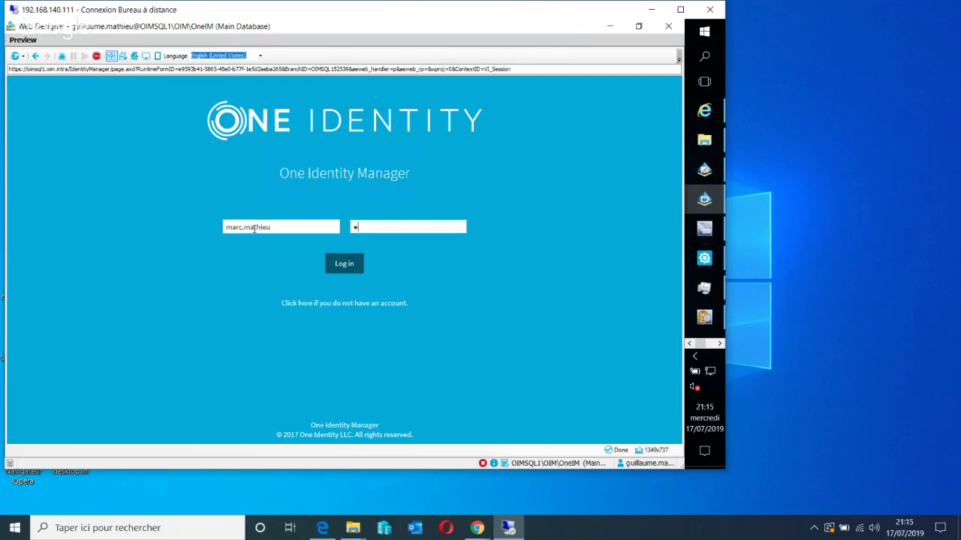
pyautogui.write('*****')
pyautogui.press('Return')
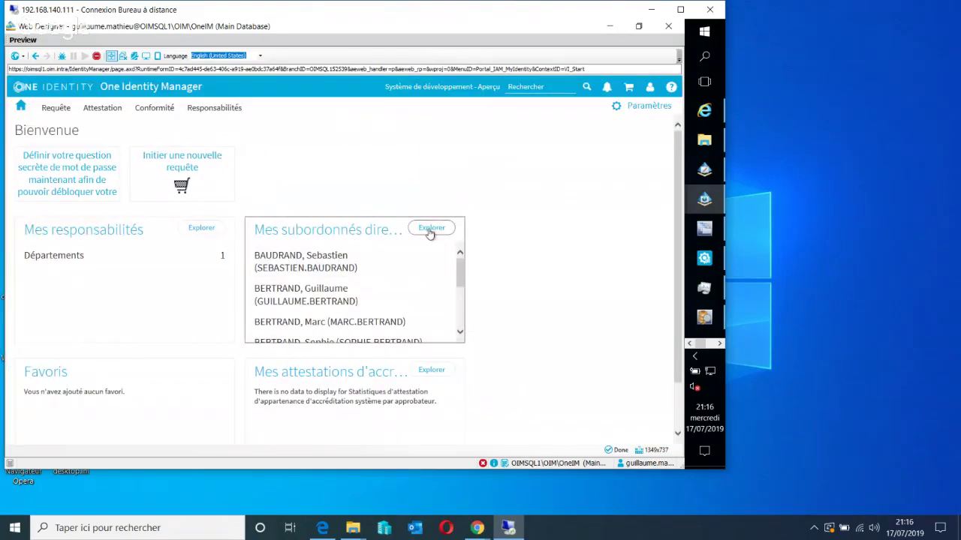
# Step: Open the 'Ajouter un nouvel employé' form from the employee overview, then minimize the remote desktop
pyautogui.click(363, 286)
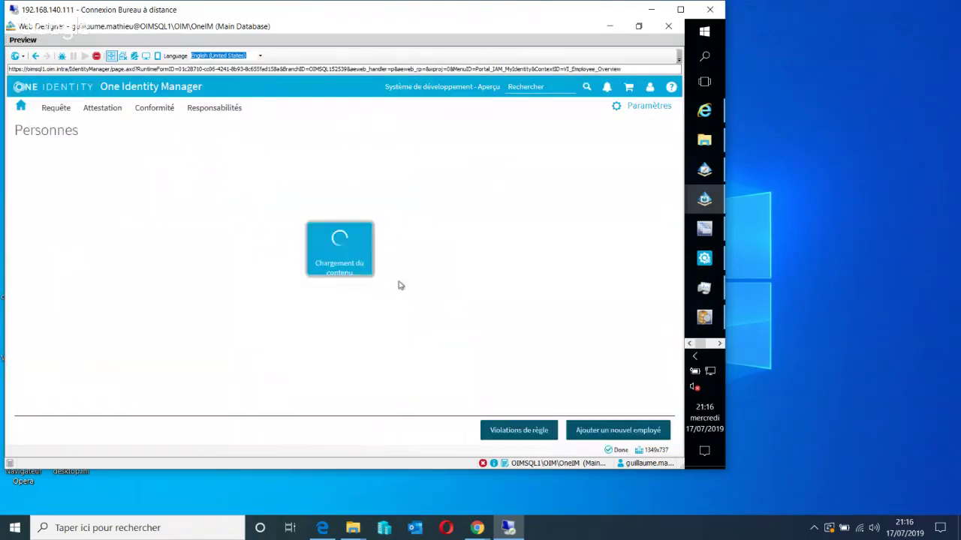
pyautogui.click(598, 428)
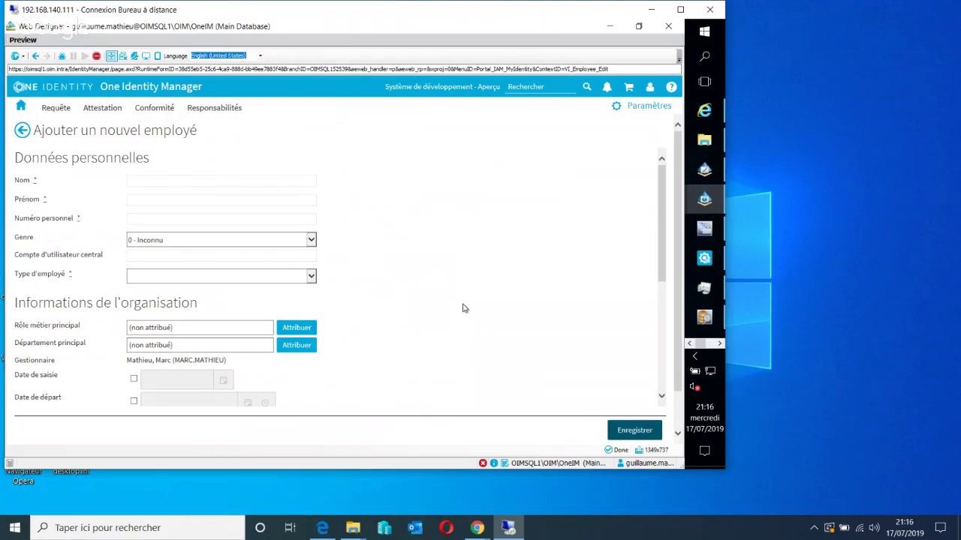
pyautogui.click(661, 11)
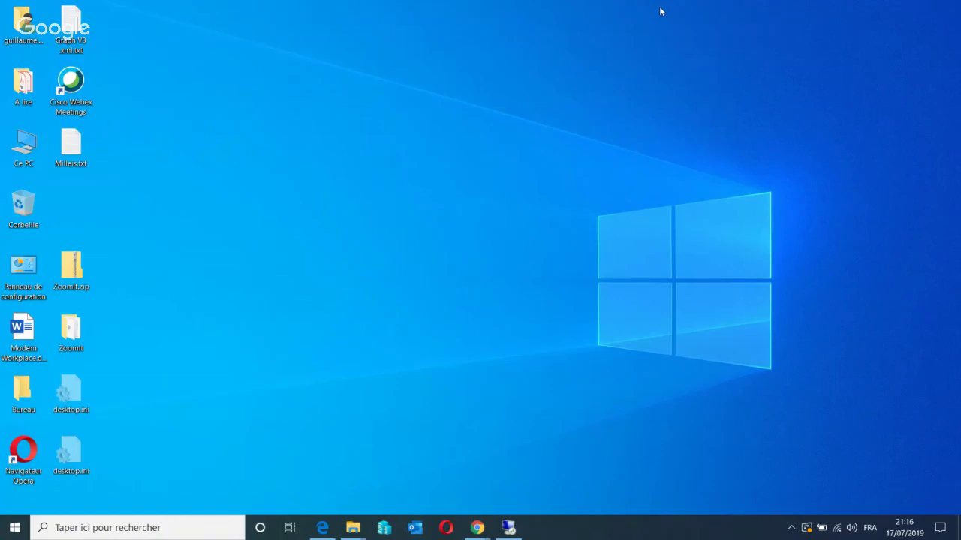